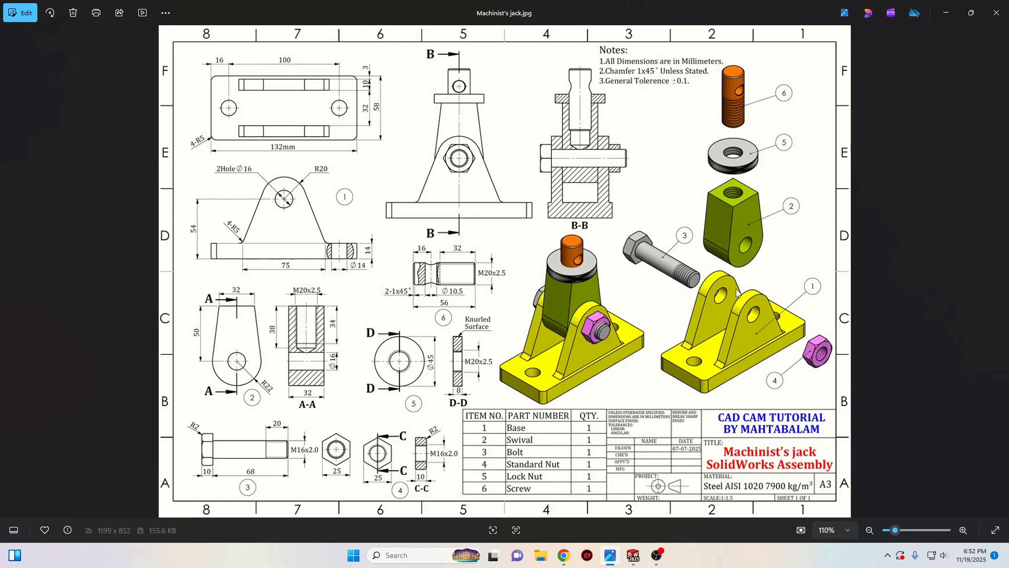
Step: Switch to SOLIDWORKS and inspect the finished Base model from several angles, comparing it with the Machinist's jack drawing
left_click(634, 557)
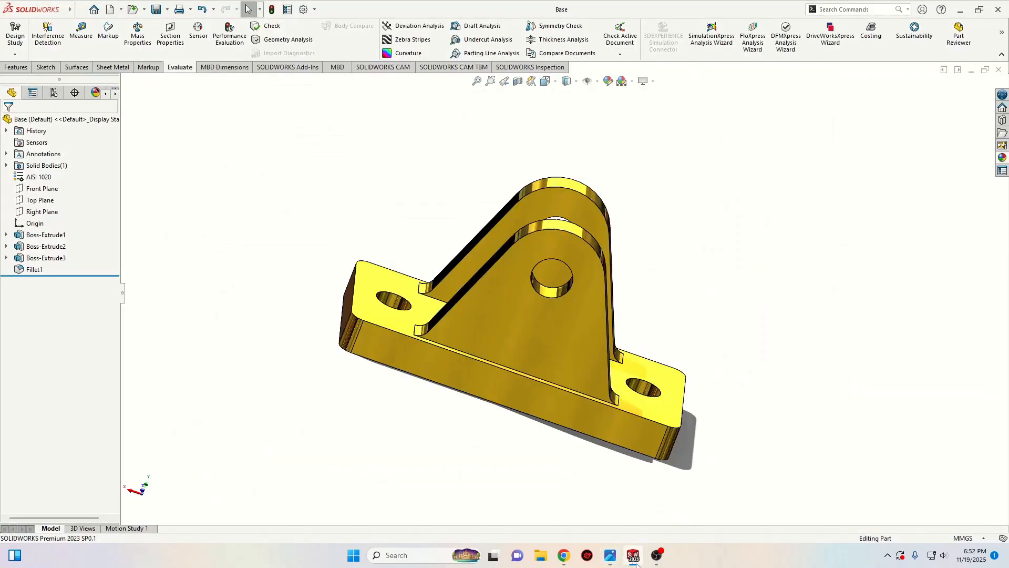
middle_click_drag(459, 463, 763, 471)
middle_click_drag(771, 378, 612, 525)
left_click(610, 556)
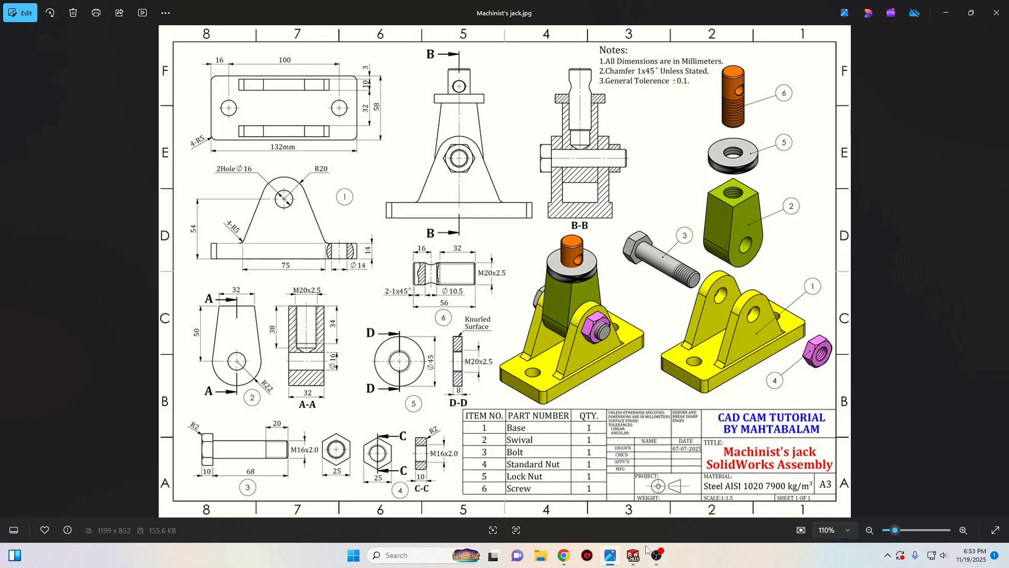
left_click(633, 557)
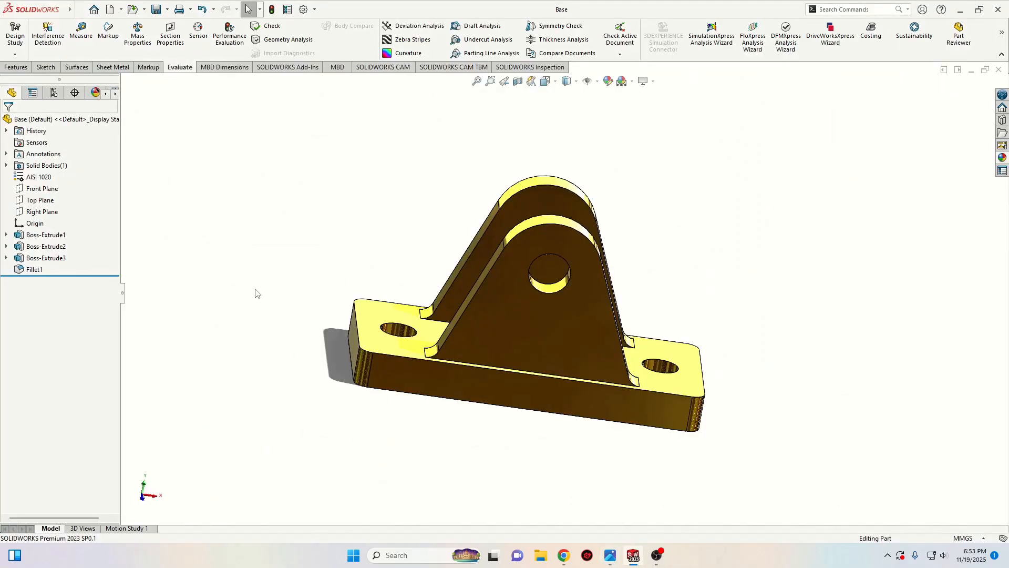
Step: Create a new part document and set its background scene to Plain White
left_click(110, 10)
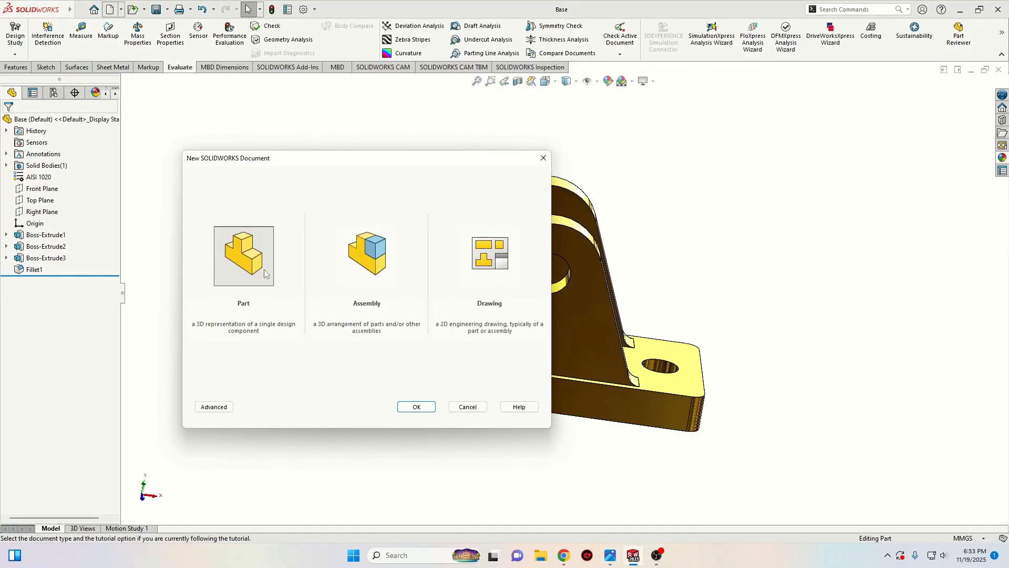
left_click(414, 406)
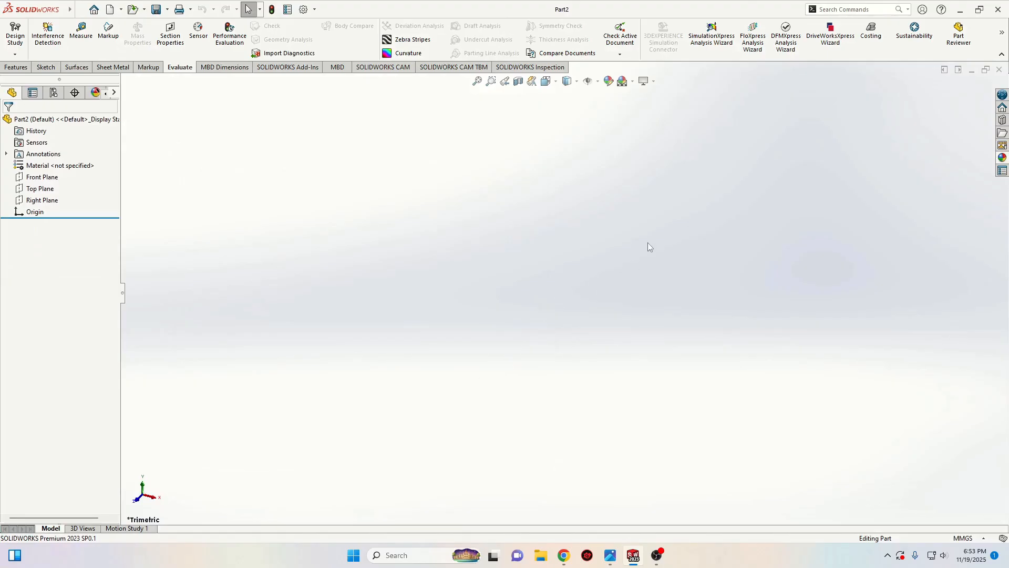
left_click(631, 81)
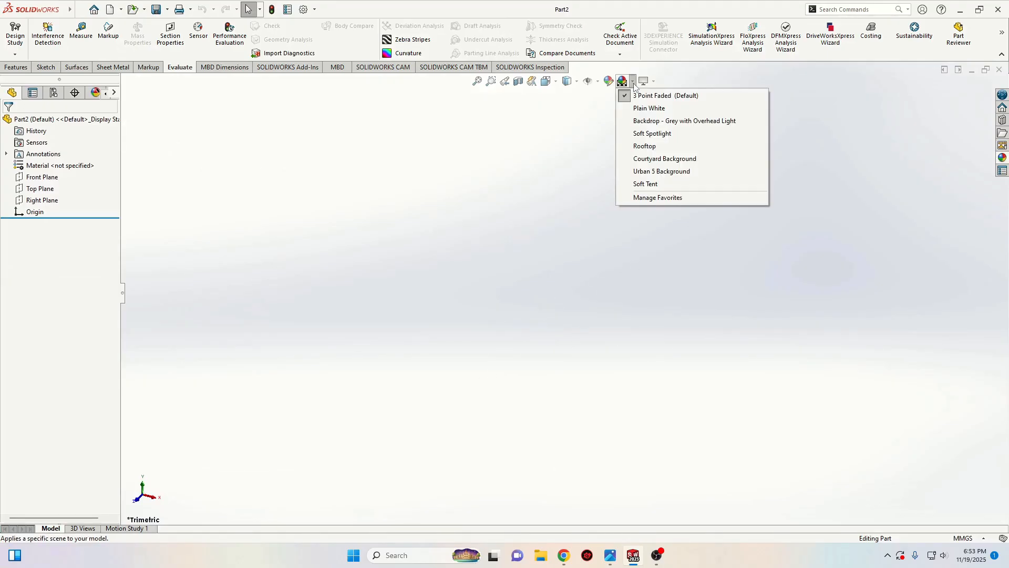
left_click(651, 107)
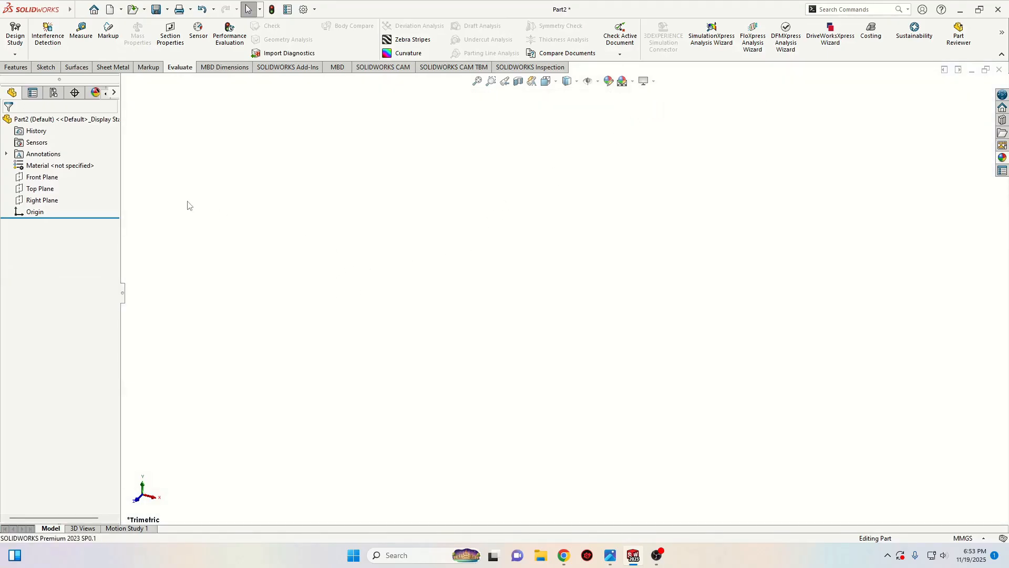
Step: Start a sketch on the Top Plane and draw a center rectangle about 125 by 79 mm around the origin
left_click(40, 188)
left_click(85, 169)
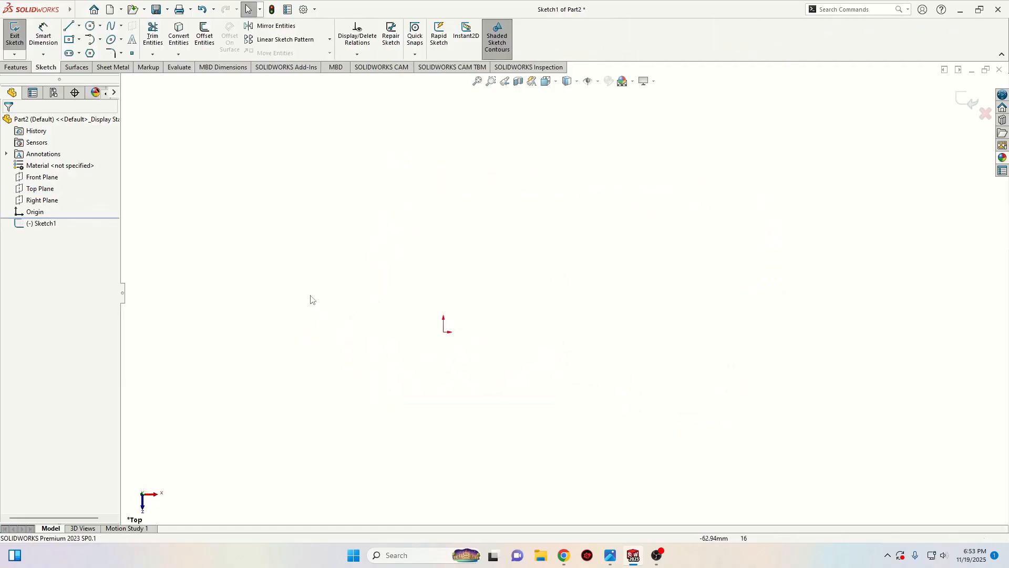
left_click(70, 40)
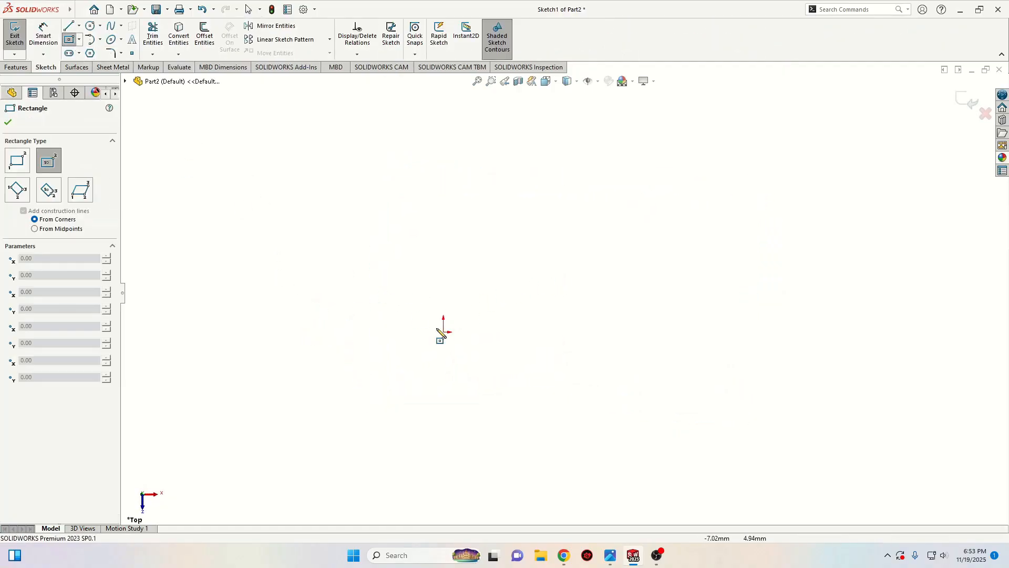
left_click(444, 331)
left_click(570, 412)
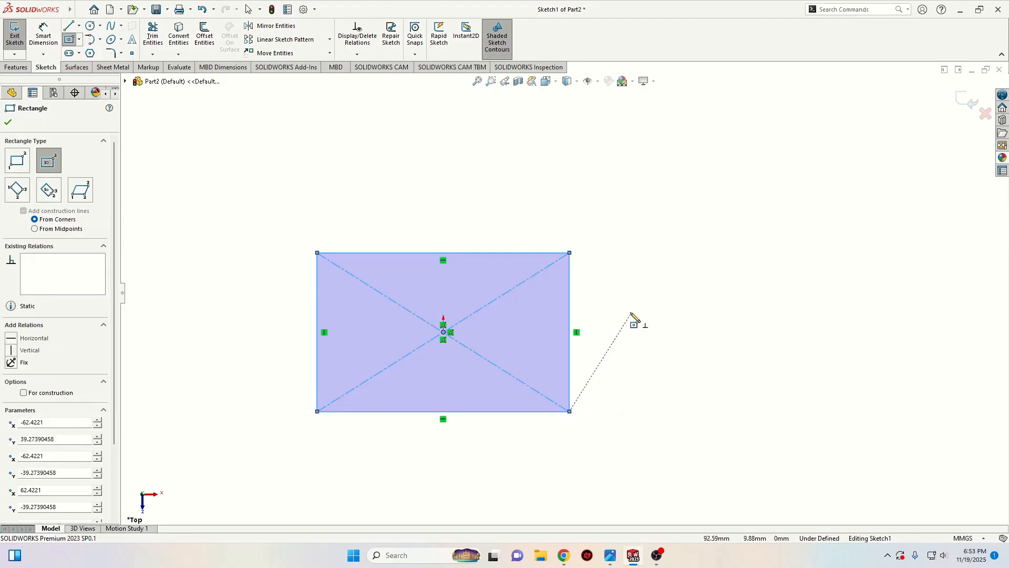
key("Escape")
Step: Dimension the rectangle to 58 mm high and 132 mm wide
left_click(51, 37)
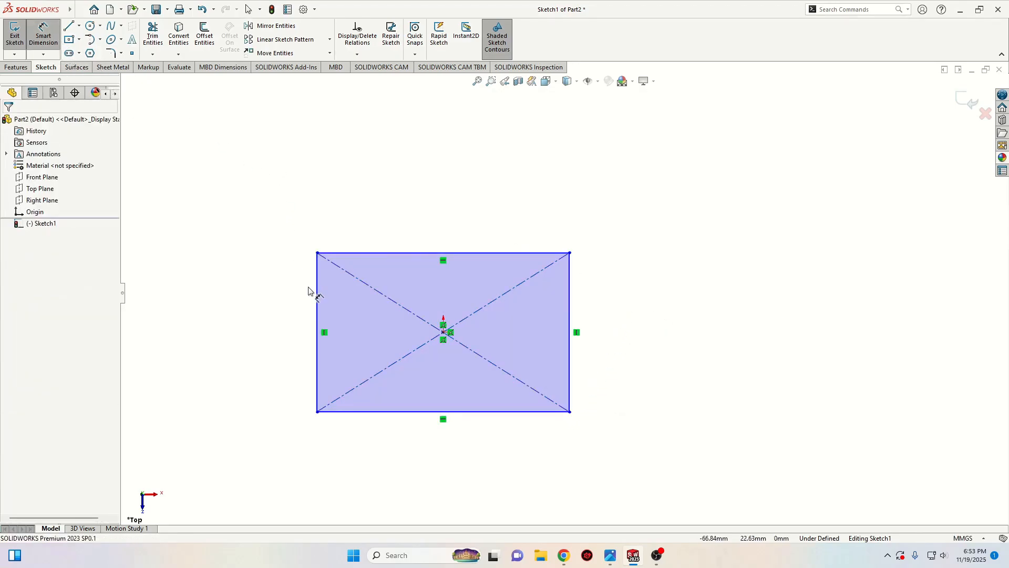
left_click(317, 300)
left_click(252, 330)
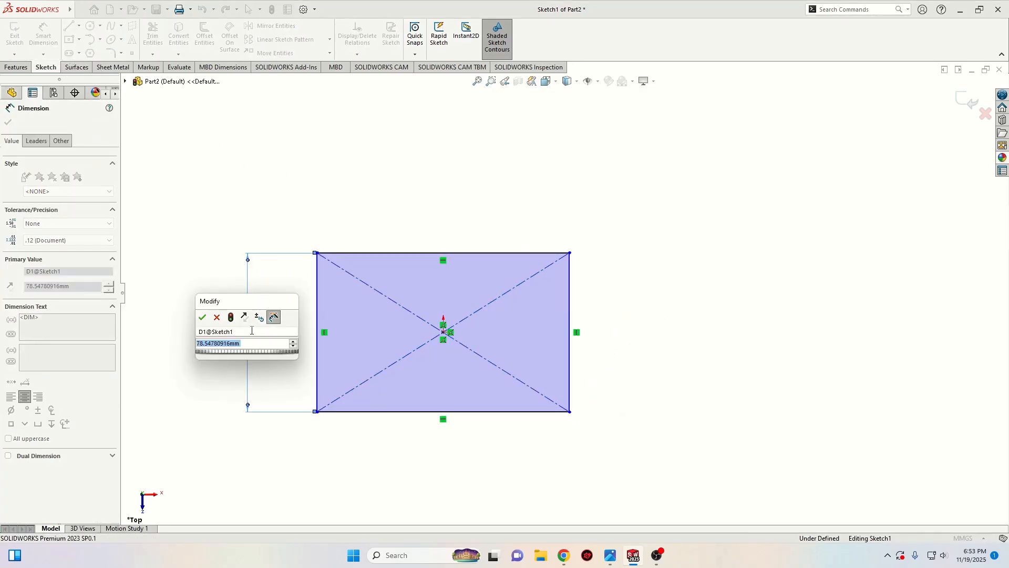
type("58")
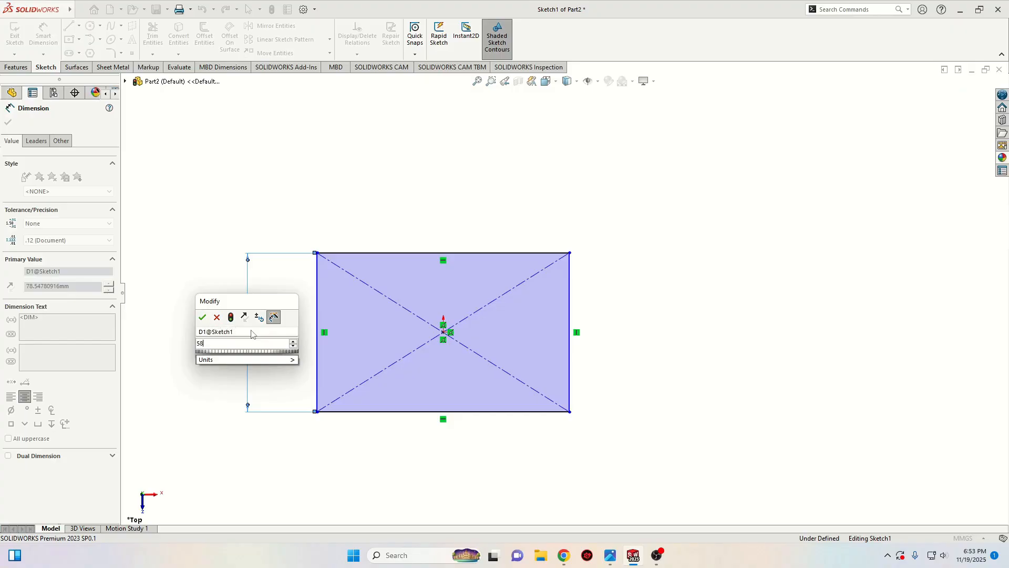
key("Return")
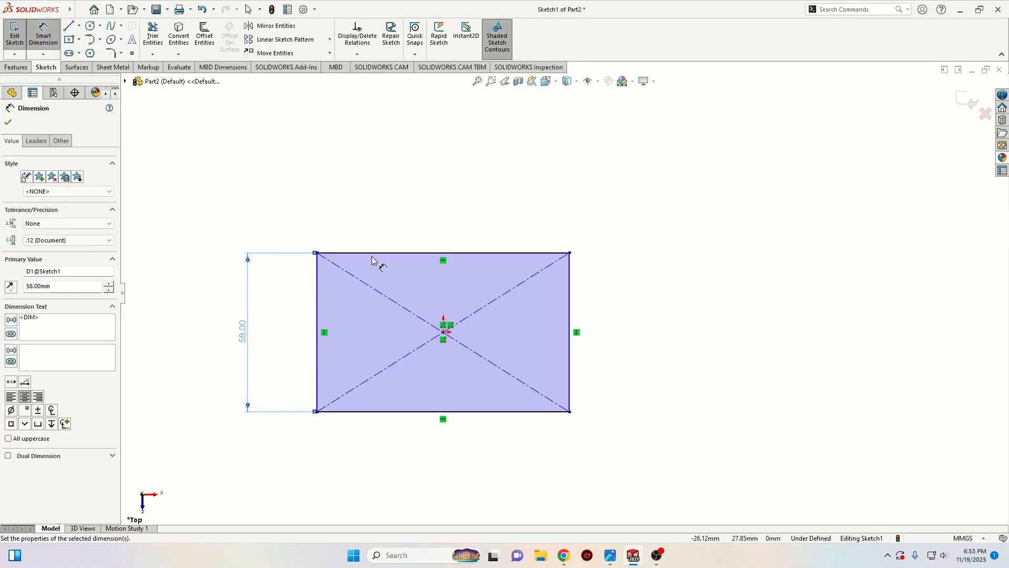
left_click(372, 255)
left_click(376, 204)
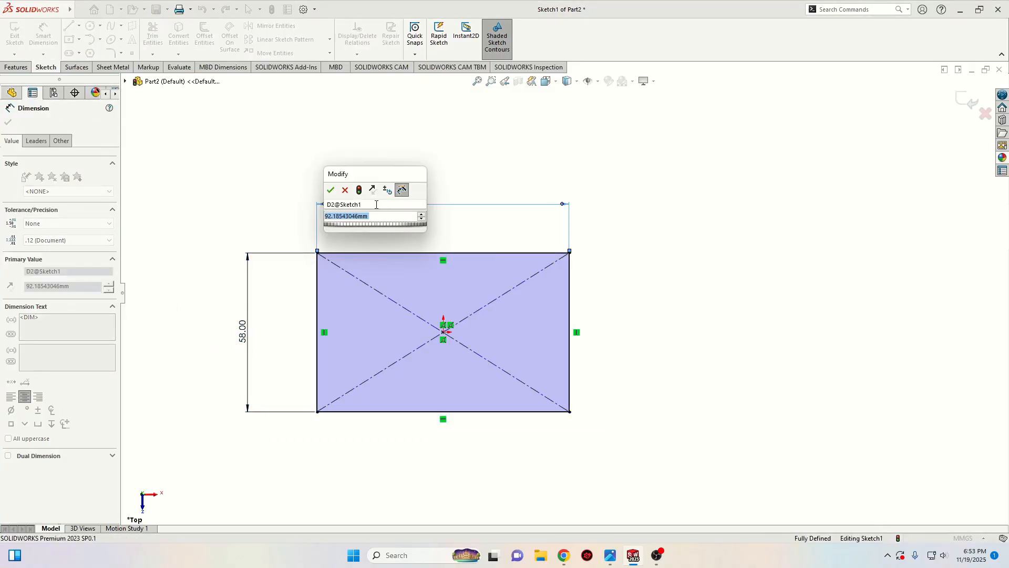
type("132")
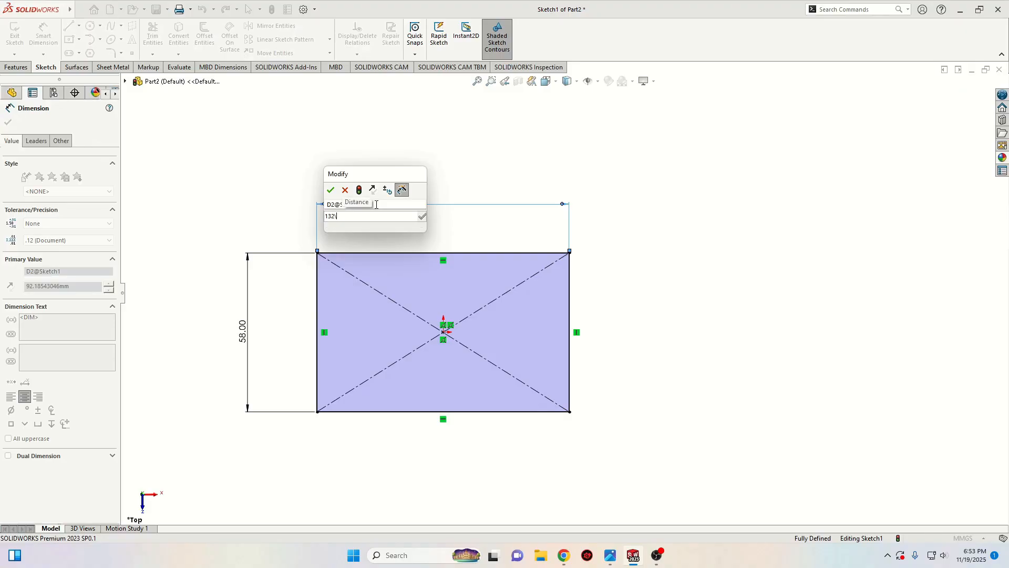
key("Return")
right_click(222, 148)
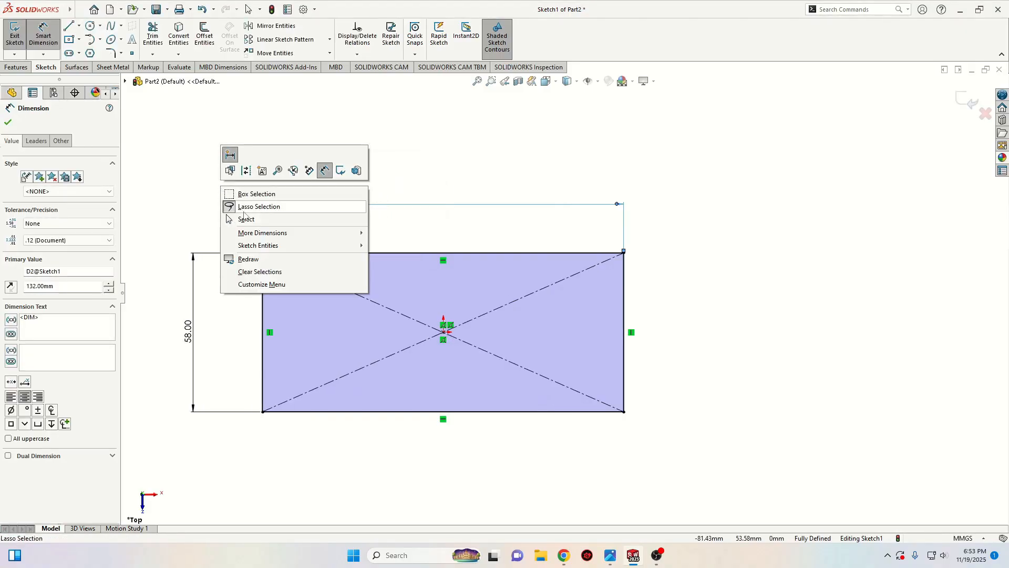
left_click(247, 193)
Step: Draw a vertical centerline from the midpoint of the rectangle's upper edge down toward the origin
left_click(79, 26)
left_click(91, 49)
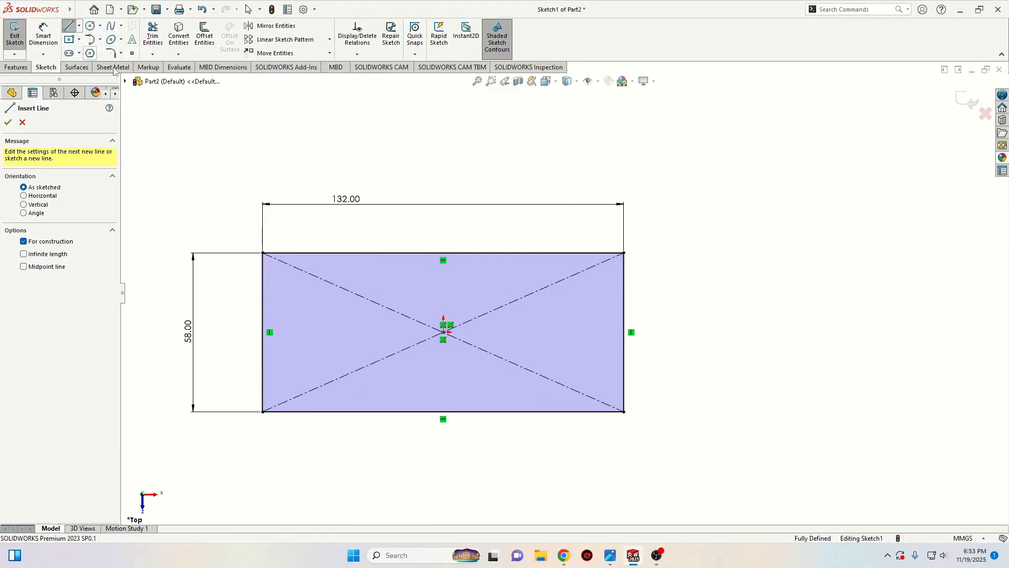
left_click(443, 253)
left_click(443, 330)
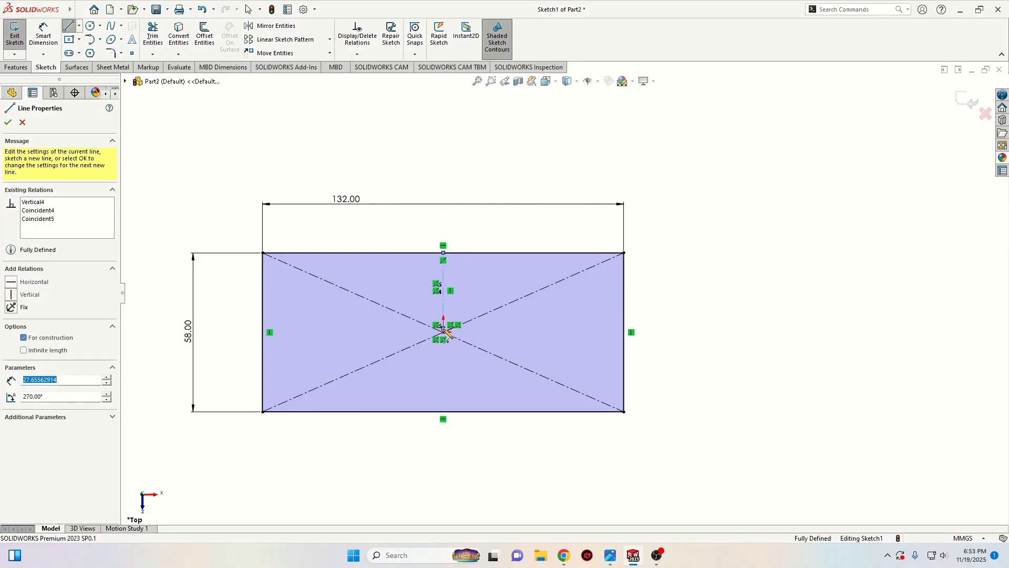
key("Escape")
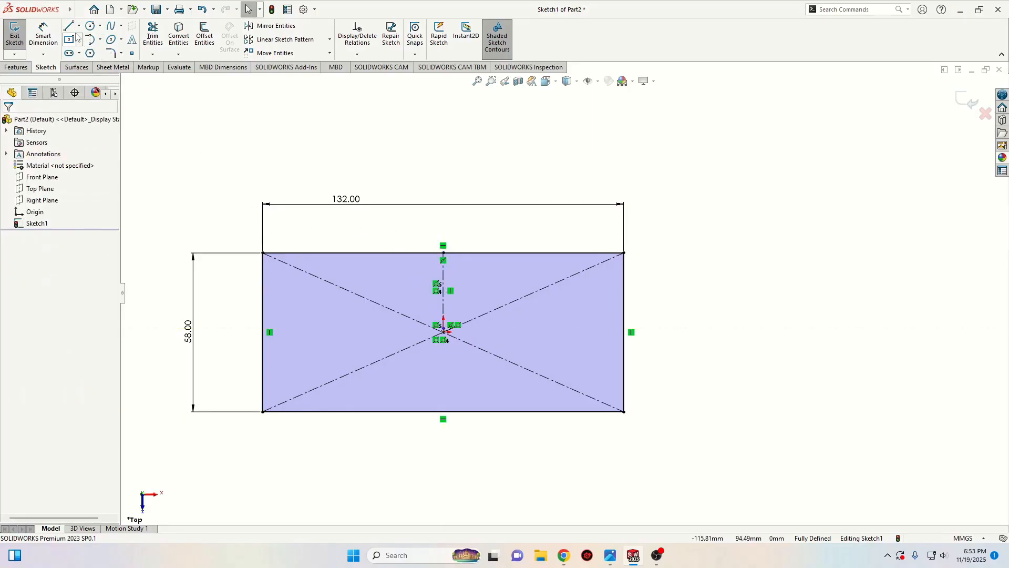
Step: Sketch a circle about 7.3 mm in diameter inside the rectangle, near the middle of its left edge
left_click(91, 27)
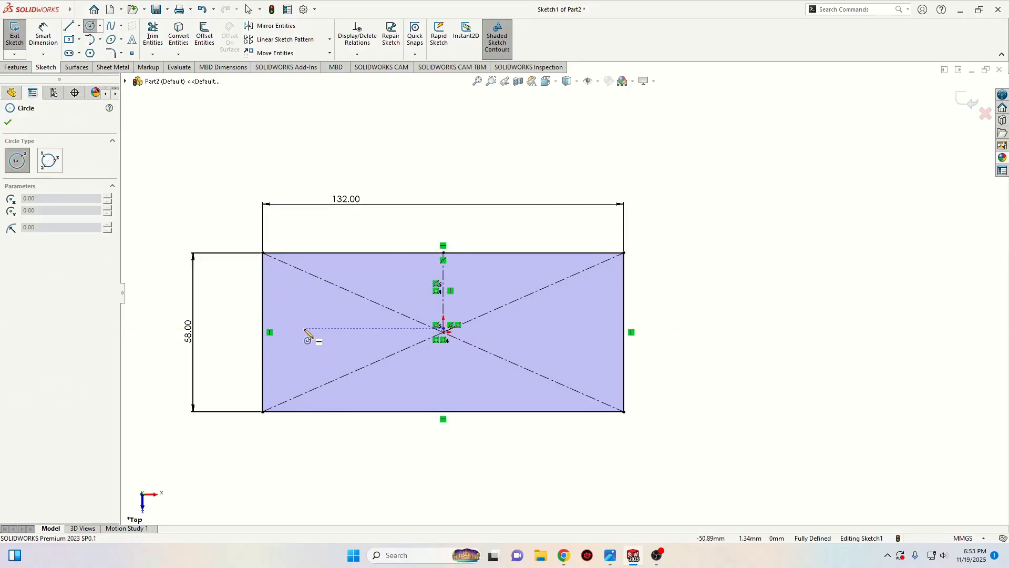
left_click(304, 329)
left_click(304, 339)
right_click(304, 340)
left_click(315, 351)
Step: Mirror the circle about the vertical centerline to the opposite end of the rectangle
left_click(313, 333)
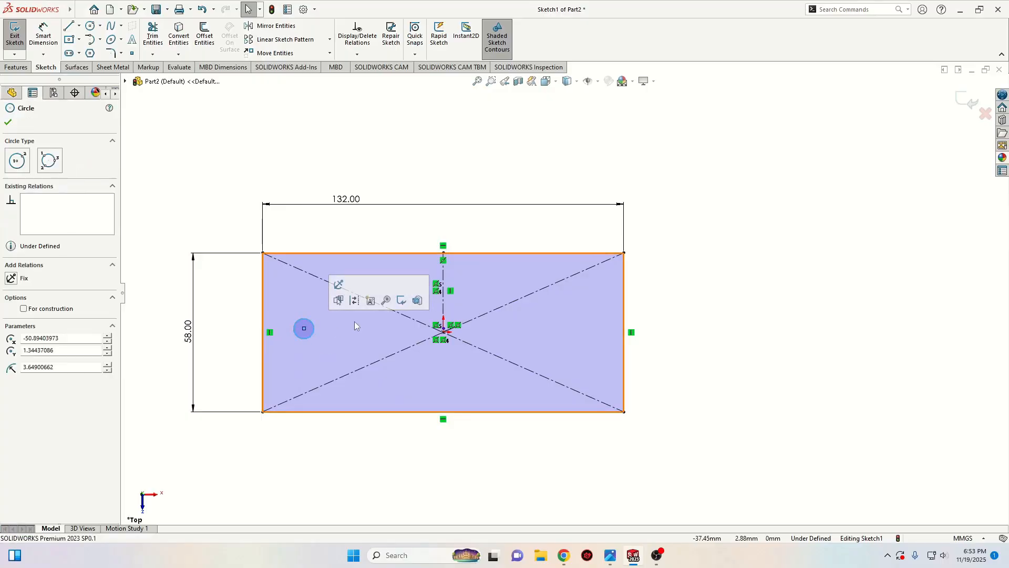
left_click(443, 307, "ctrl")
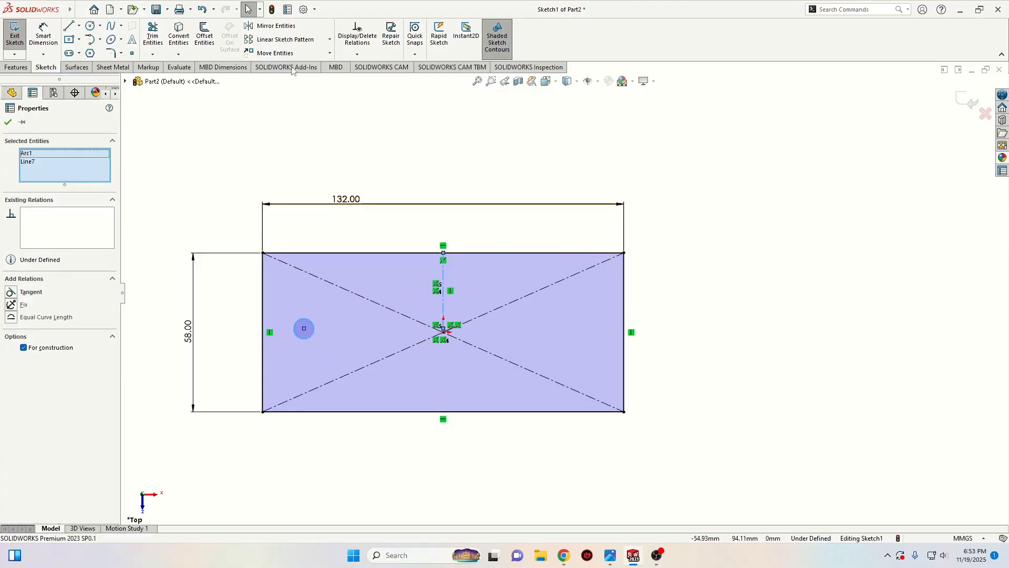
left_click(279, 26)
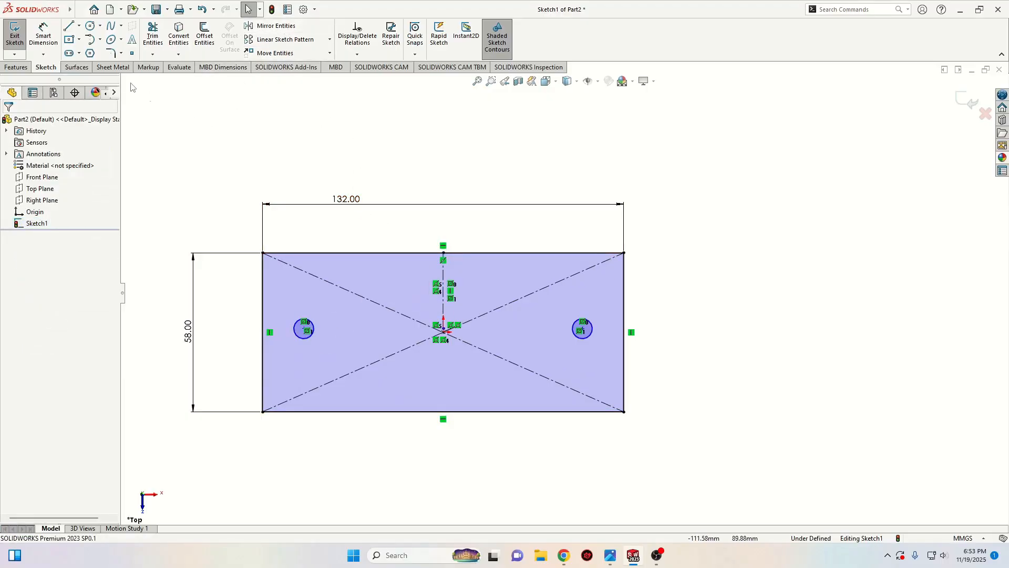
Step: Dimension the left circle's center 16 mm from the rectangle's left edge
left_click(43, 34)
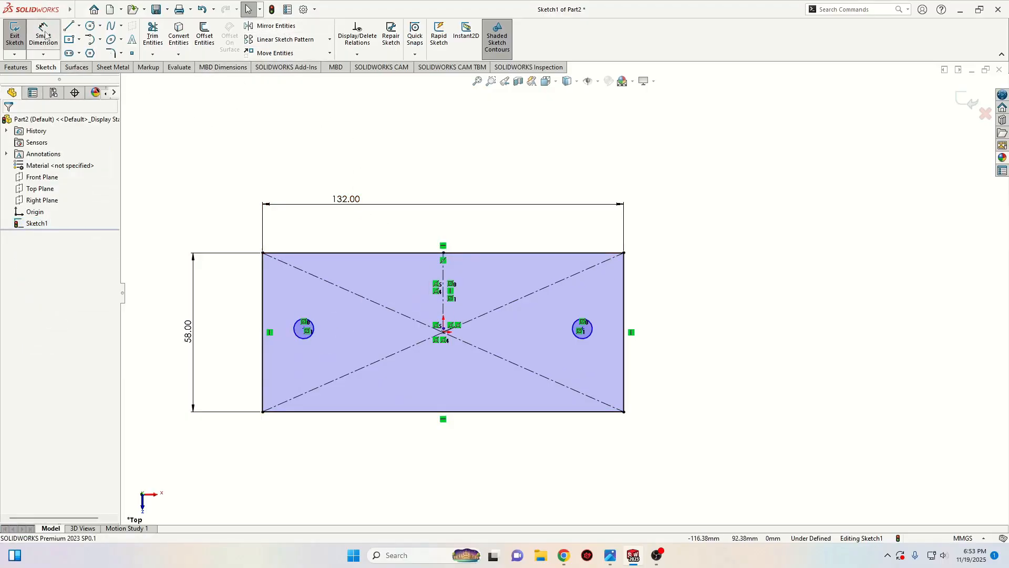
left_click(306, 330)
left_click(264, 351)
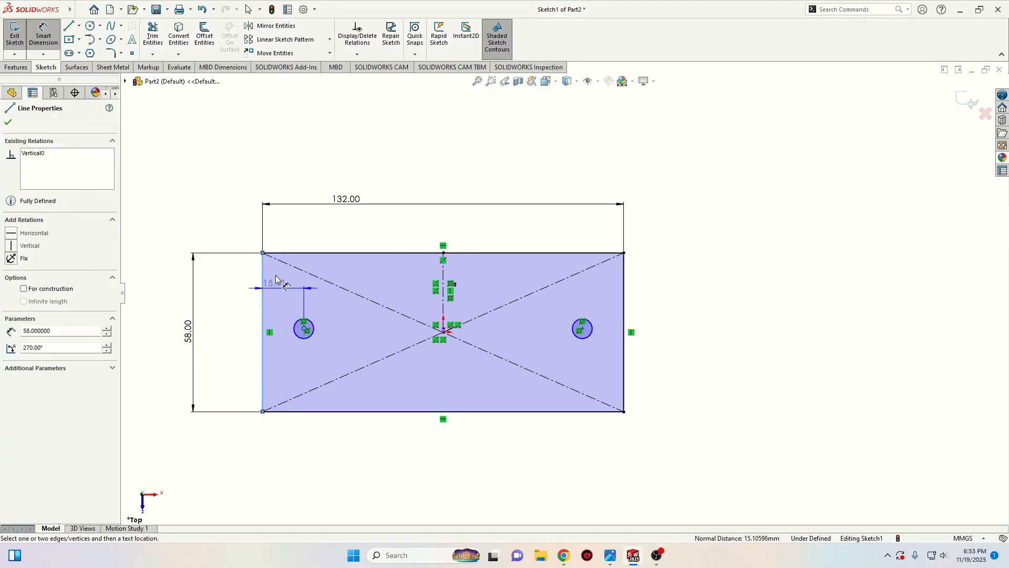
left_click(287, 237)
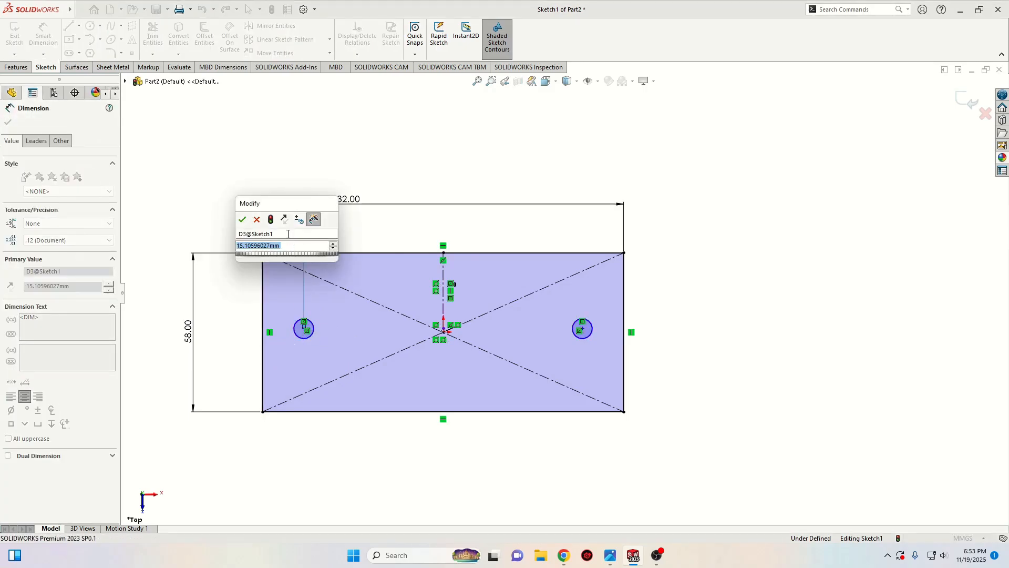
type("16")
key("Return")
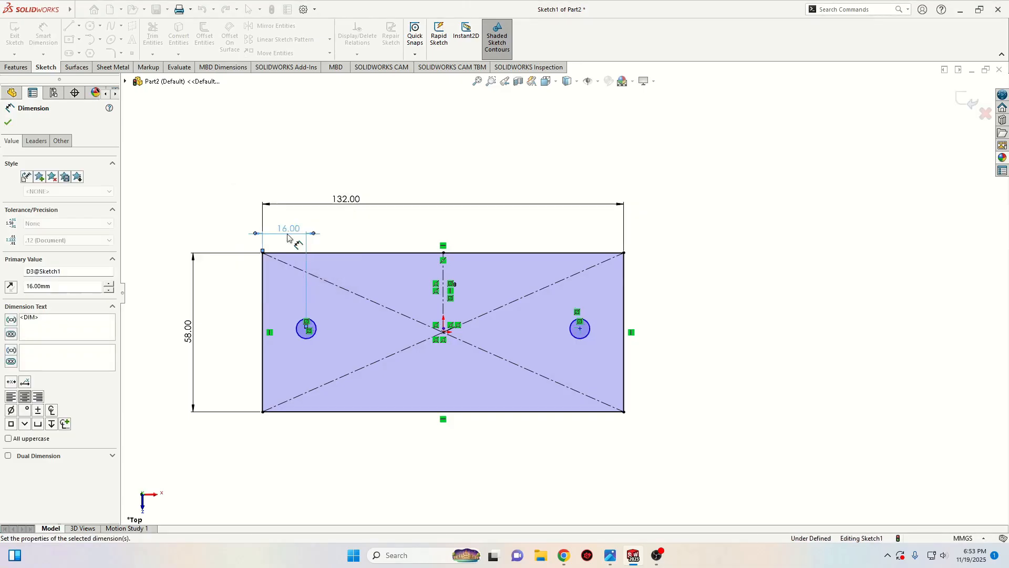
Step: Set the left circle's diameter to 14 mm
left_click(303, 342)
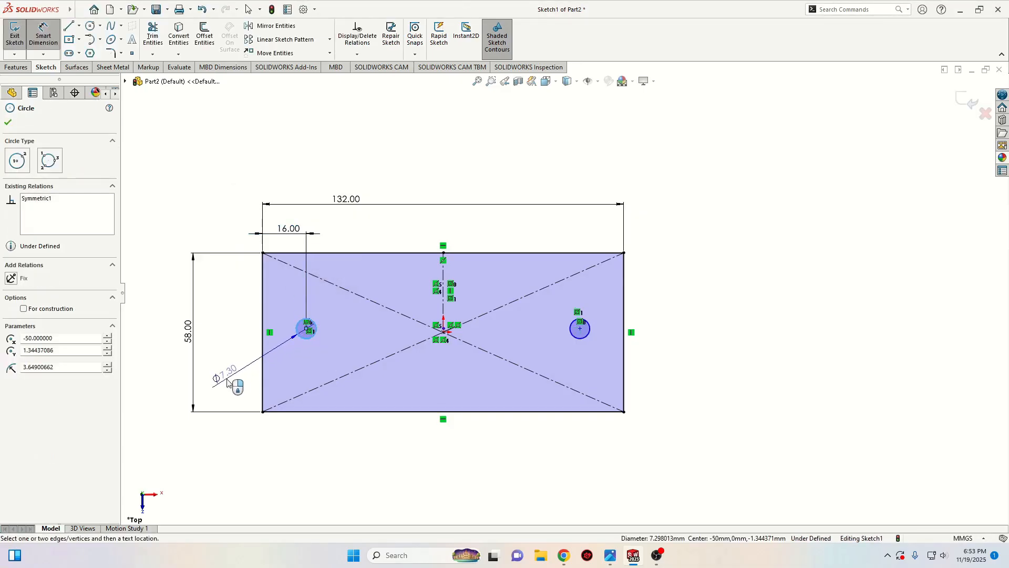
left_click(227, 382)
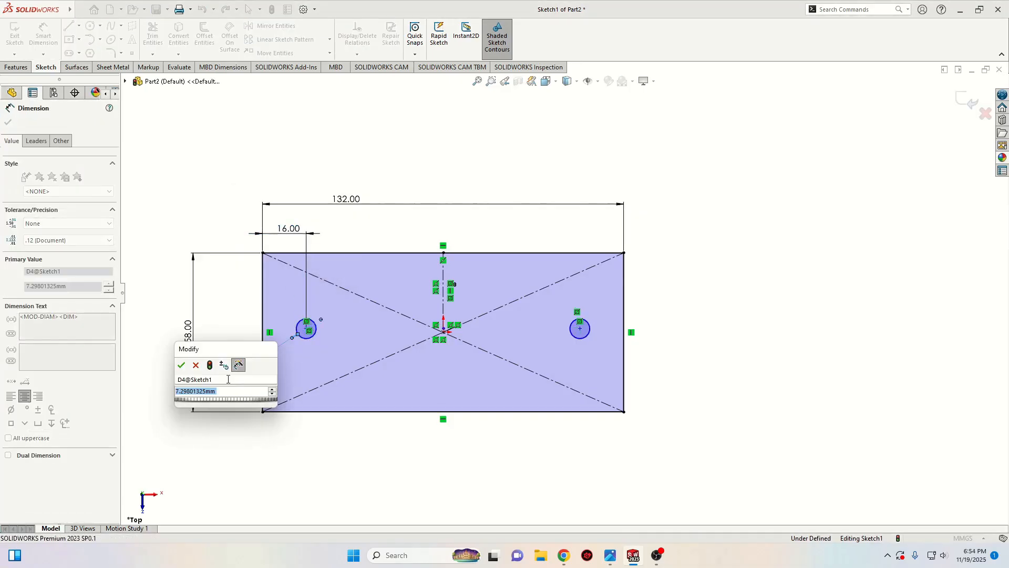
type("14")
key("Return")
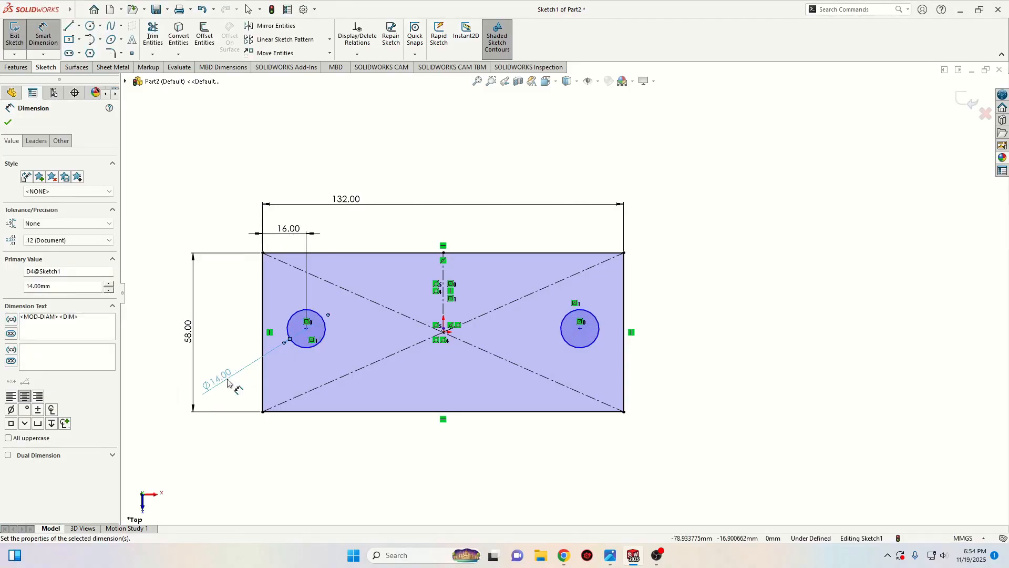
right_click(181, 232)
left_click(210, 254)
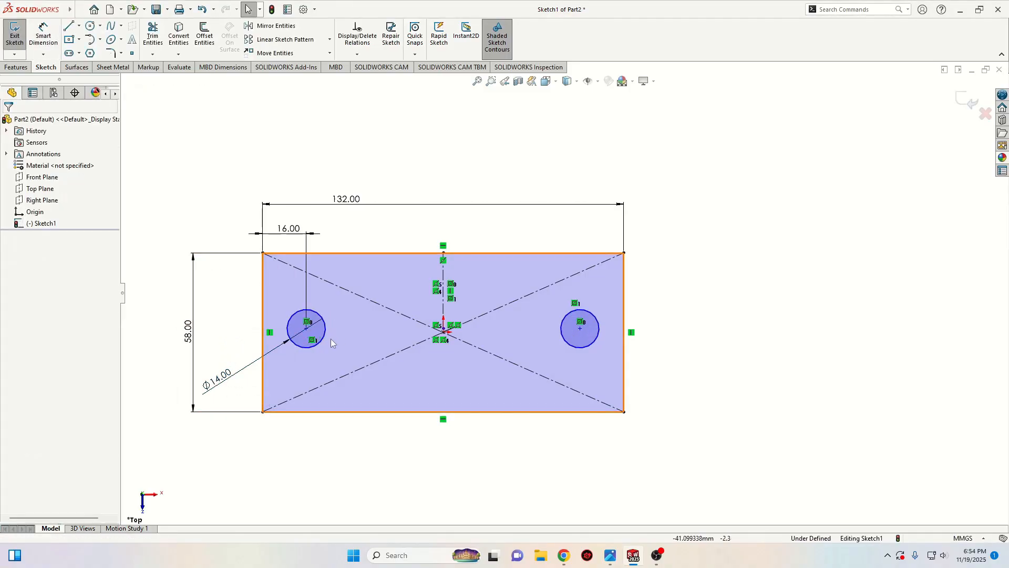
Step: Add a Horizontal relation between the left circle's center and the origin
left_click(306, 329)
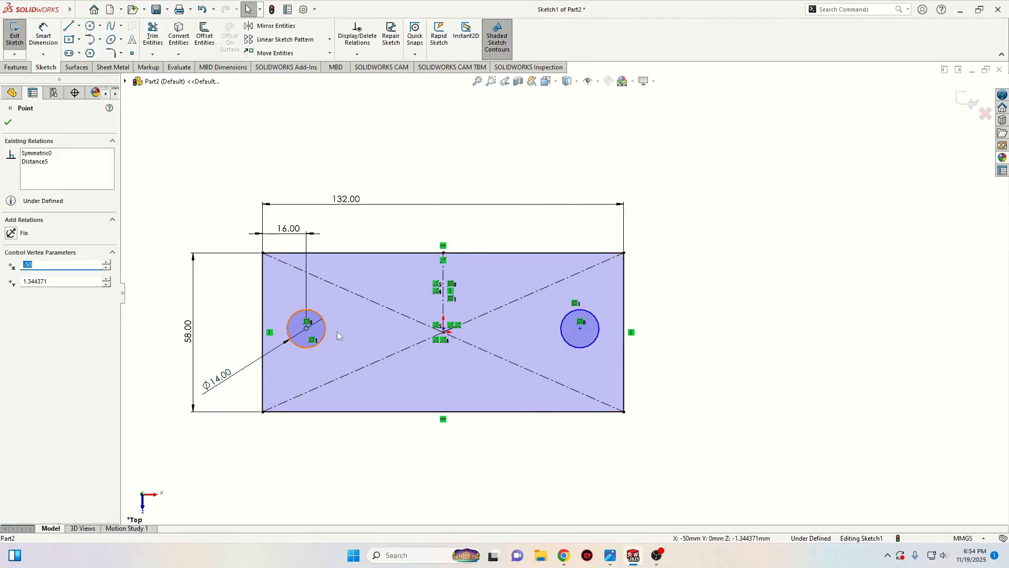
left_click(444, 333, "ctrl")
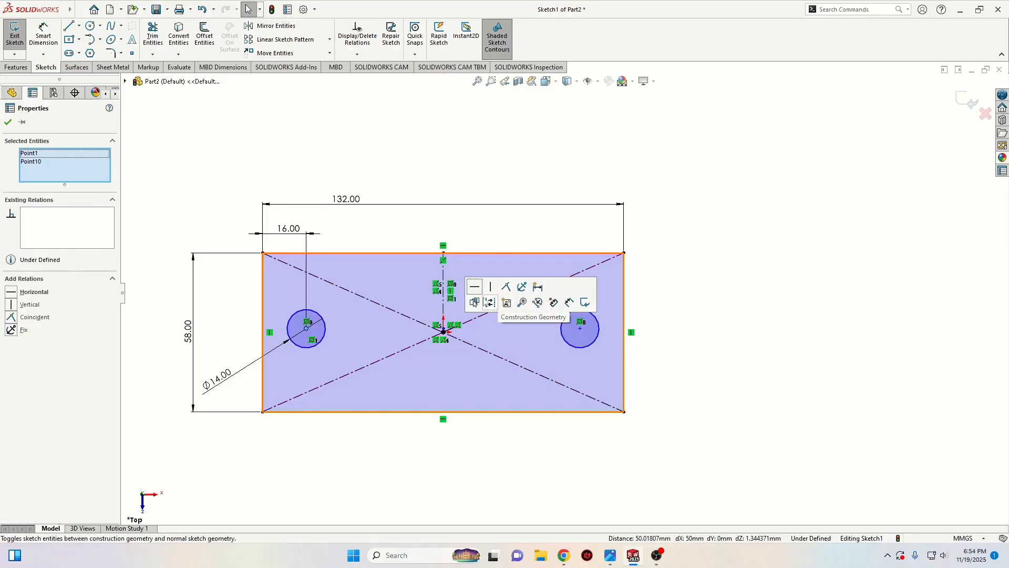
left_click(475, 287)
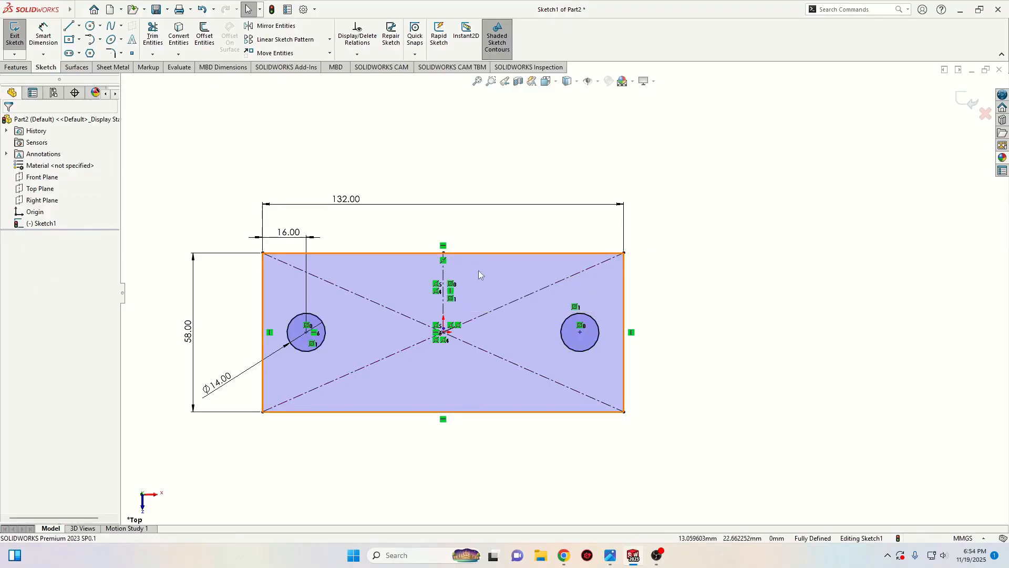
Step: Extrude the base plate sketch as a Blind boss with a depth of 14 mm
left_click(15, 67)
left_click(19, 34)
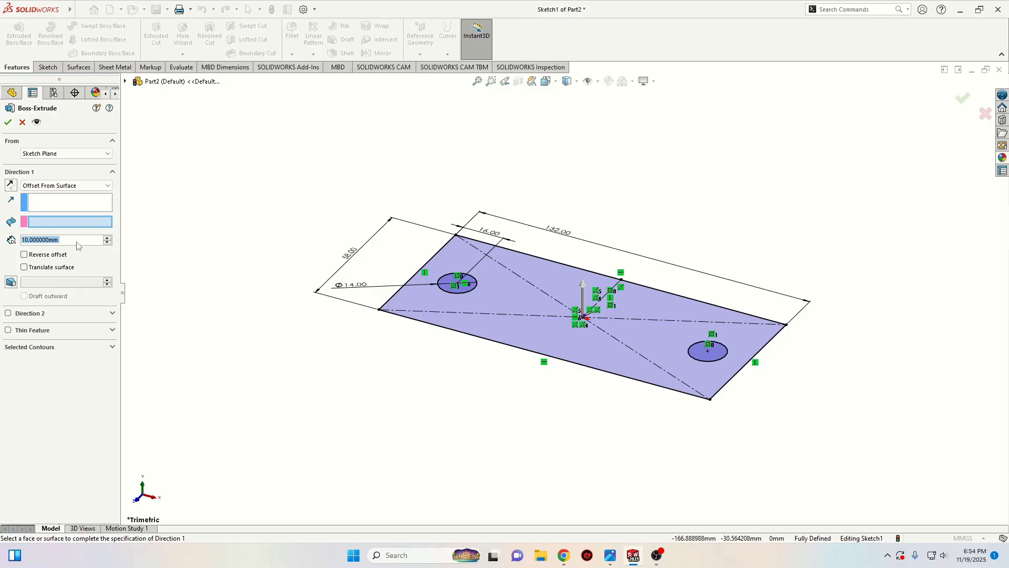
left_click(66, 186)
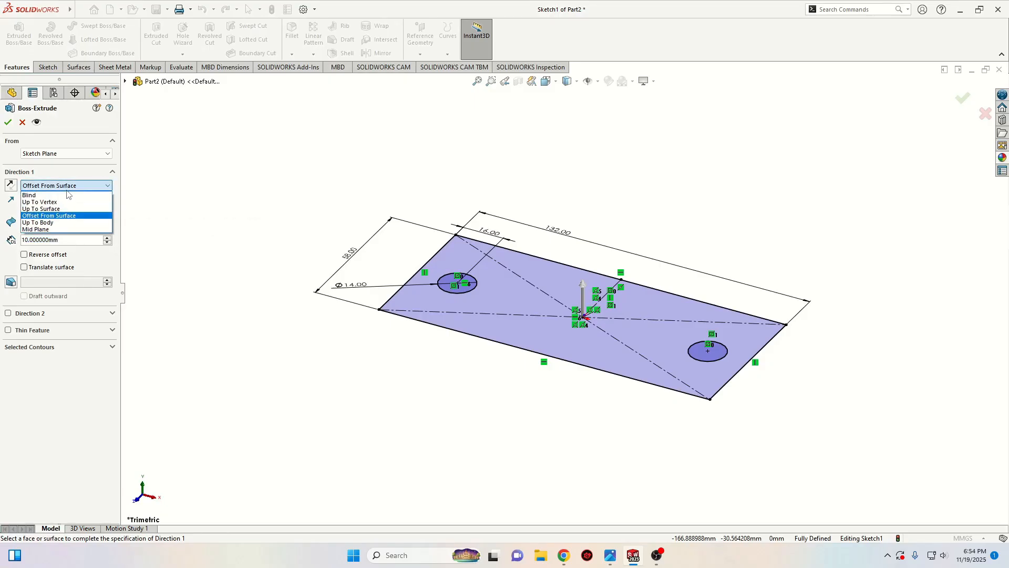
left_click(49, 196)
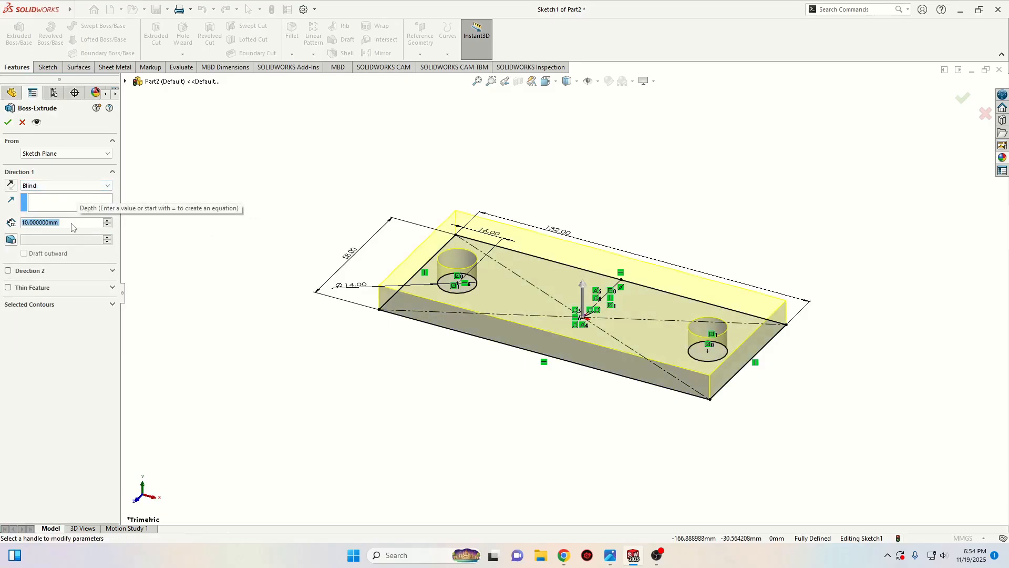
type("14")
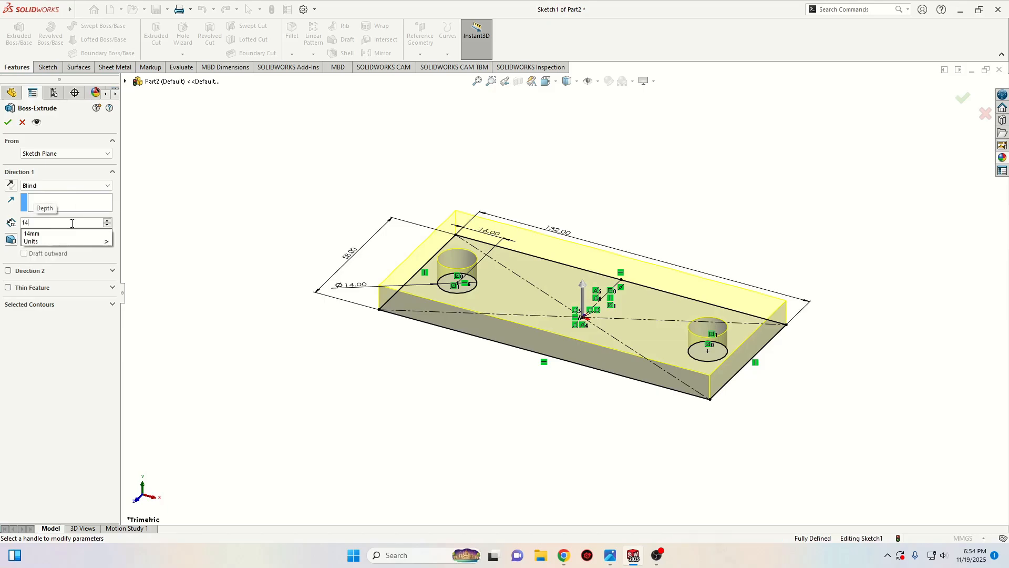
key("Return")
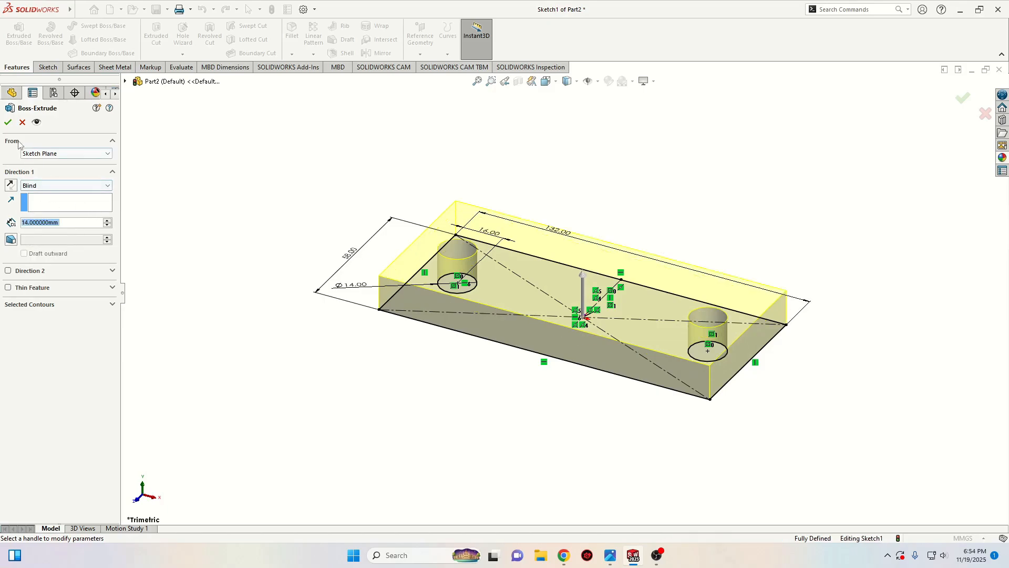
left_click(8, 122)
Step: On the Front Plane, sketch a closed upright profile on the plate's top edge with two slanted sides and a top arc of about 12 mm radius
middle_click_drag(279, 270, 313, 351)
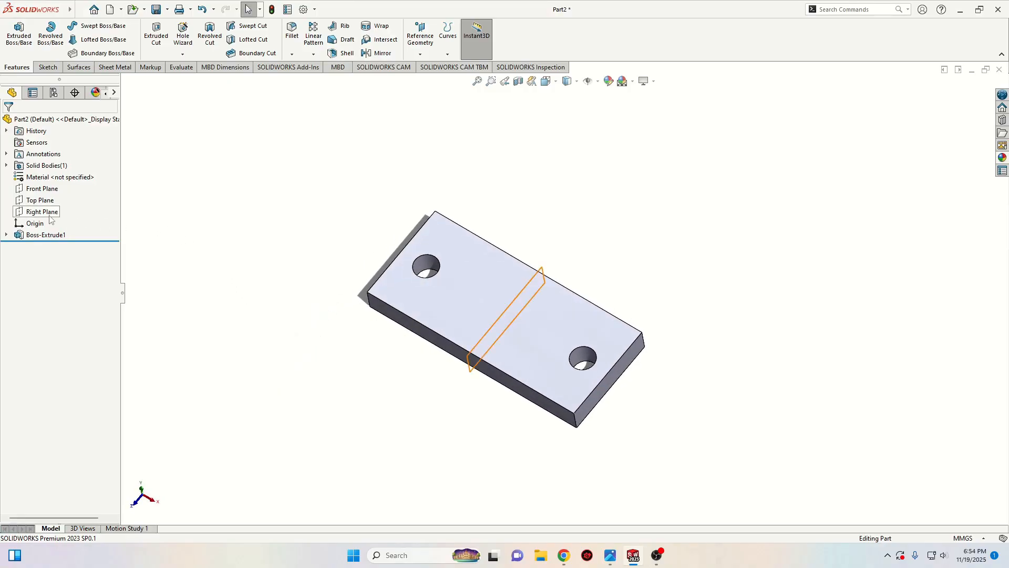
left_click(45, 188)
left_click(50, 174)
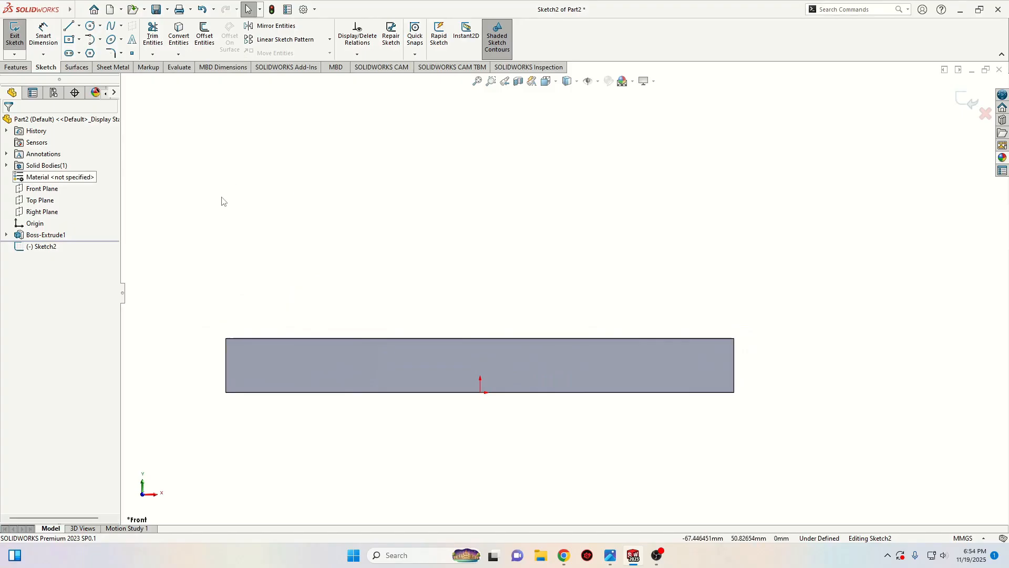
left_click(70, 27)
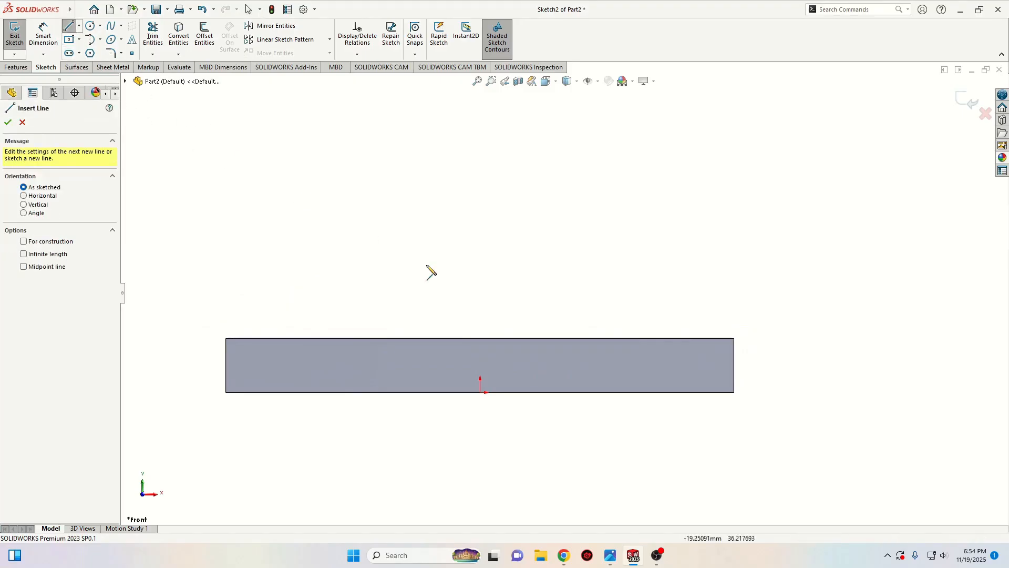
left_click(575, 338)
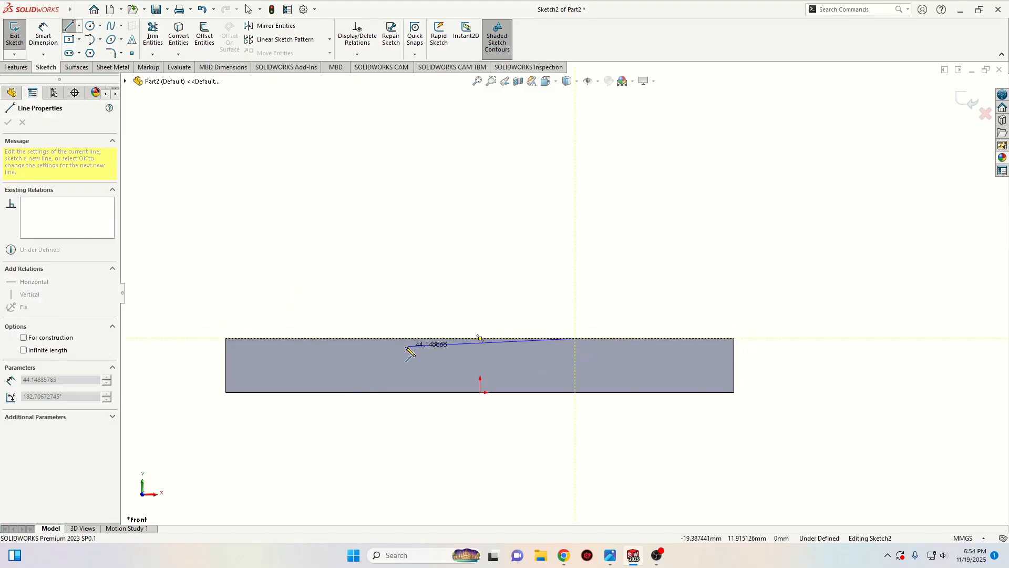
left_click(408, 337)
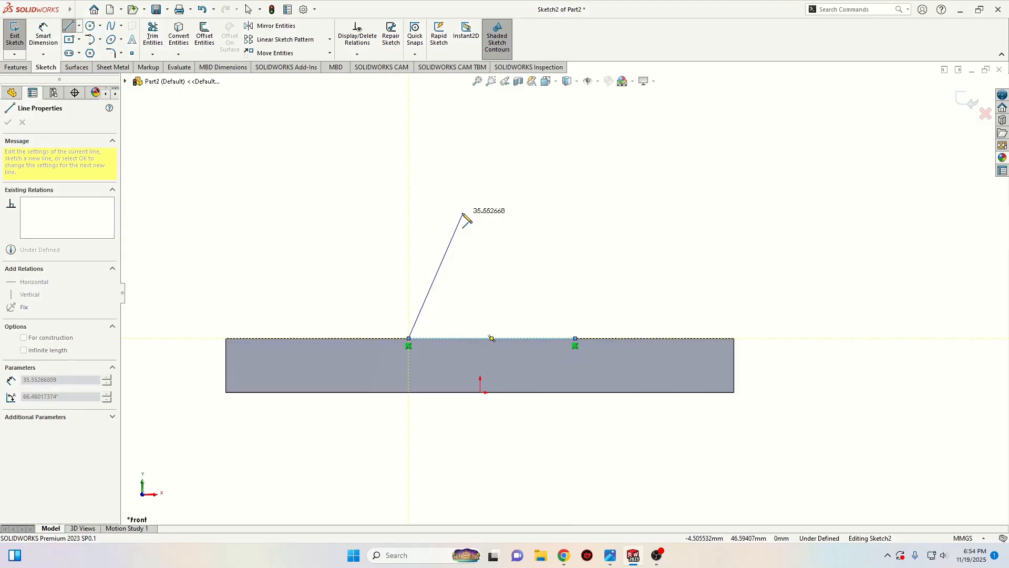
left_click(435, 219)
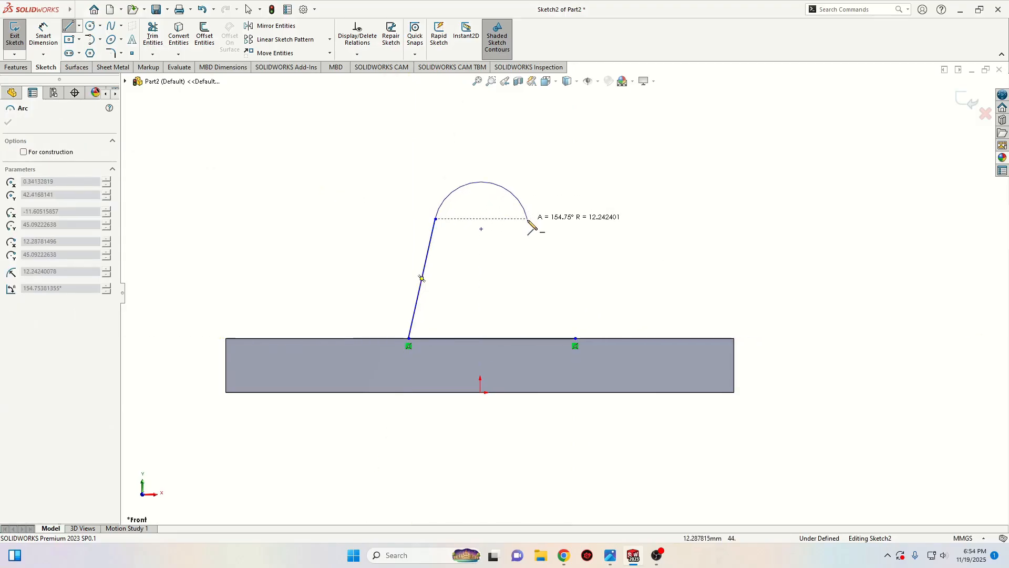
left_click(527, 218)
left_click(575, 338)
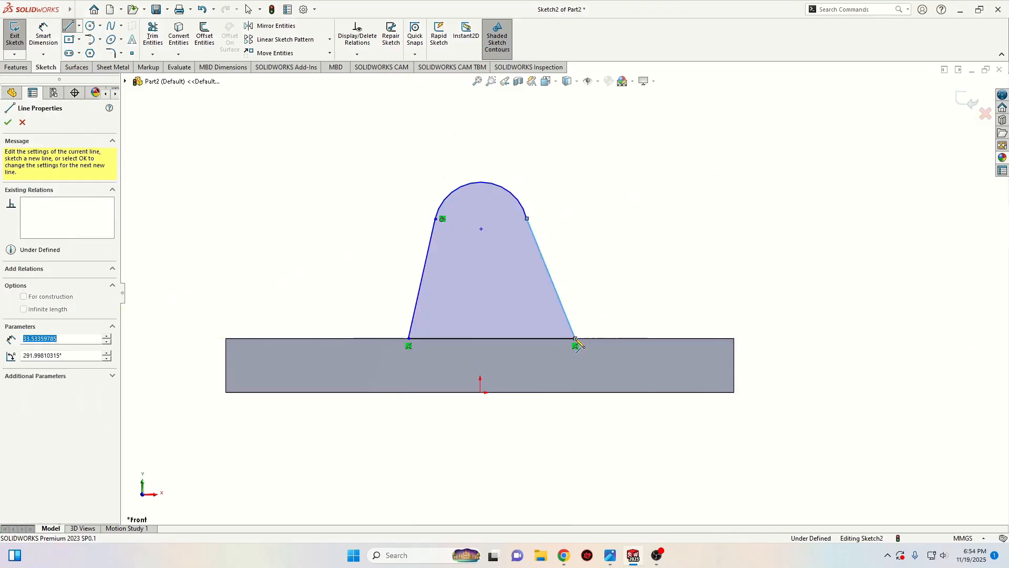
right_click(586, 225)
left_click(613, 257)
Step: Make the right slanted line tangent to the top arc, and make the two slanted sides equal in length
left_click(527, 219)
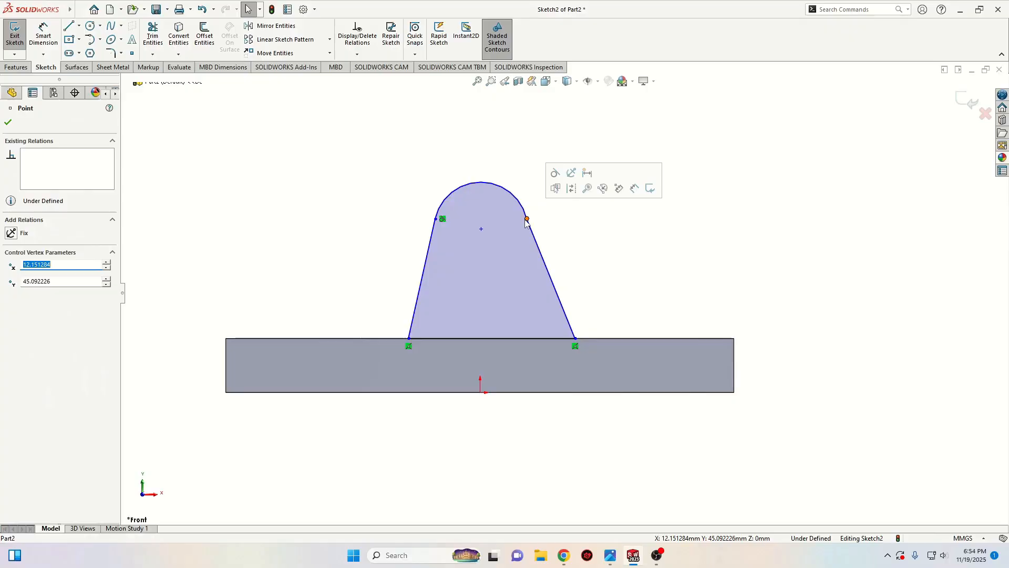
left_click(555, 188)
left_click(332, 183)
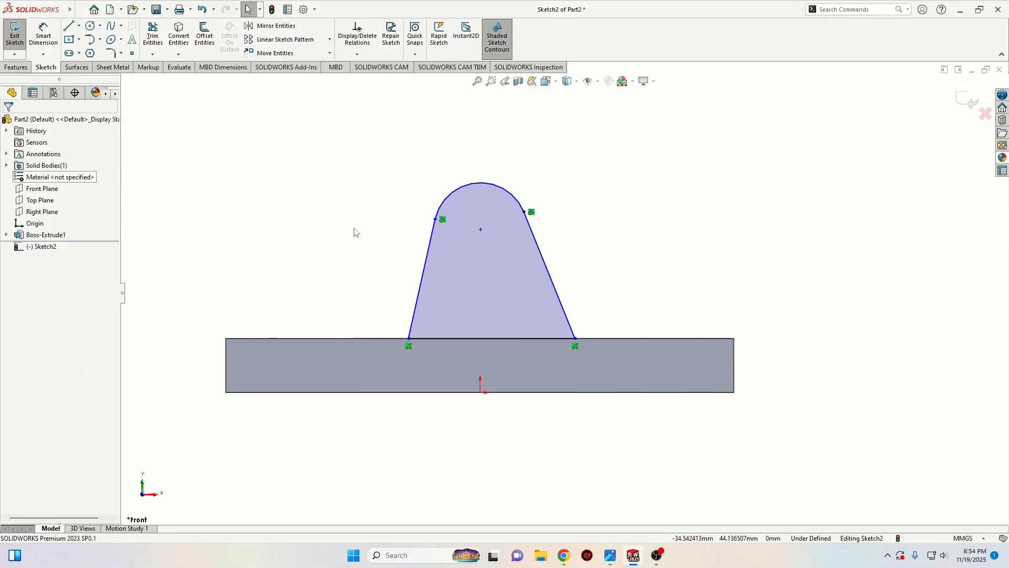
left_click(425, 256)
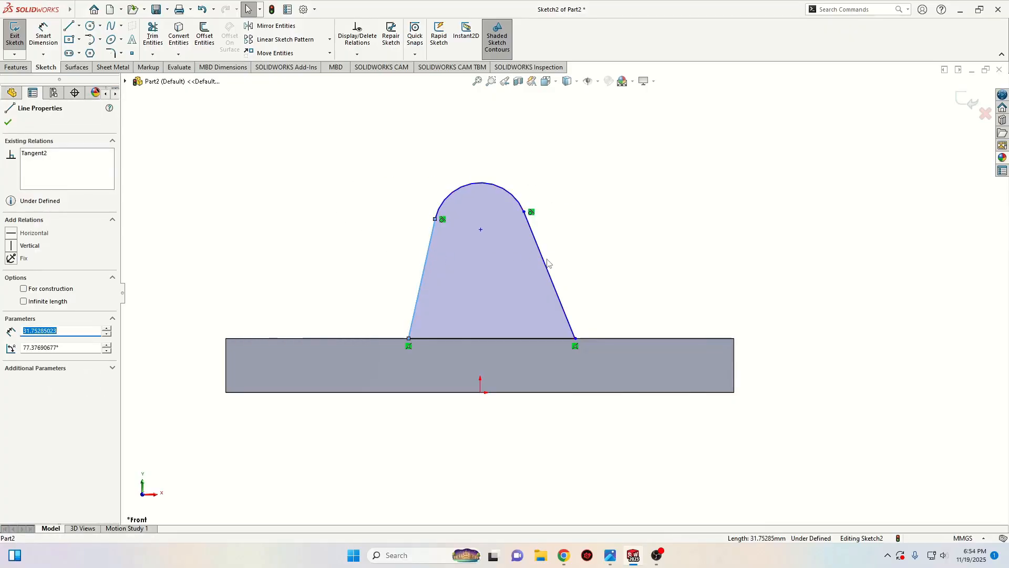
left_click(544, 260, "ctrl")
left_click(653, 213)
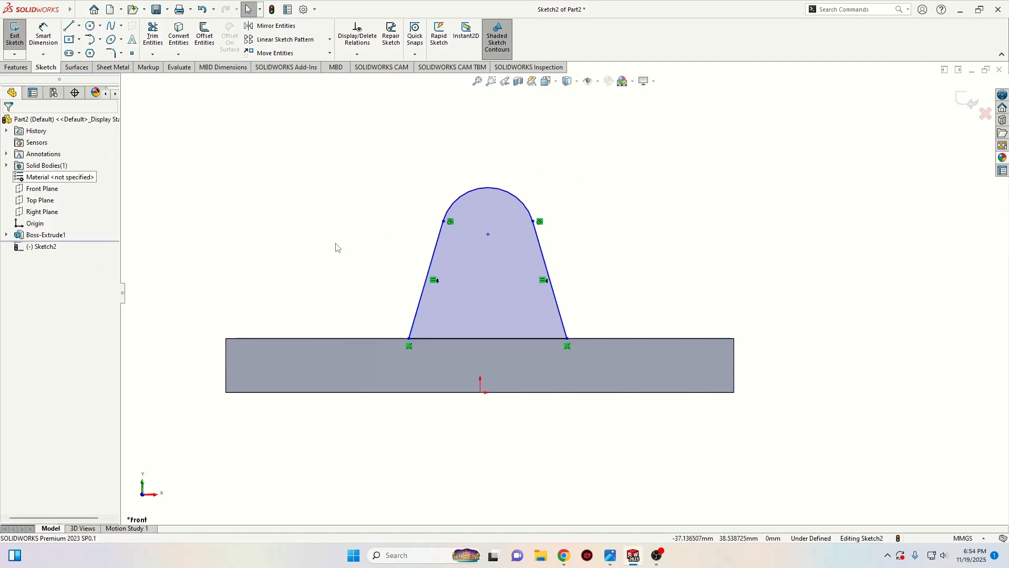
Step: Add a Vertical relation between the top arc's center and the origin
left_click(488, 234)
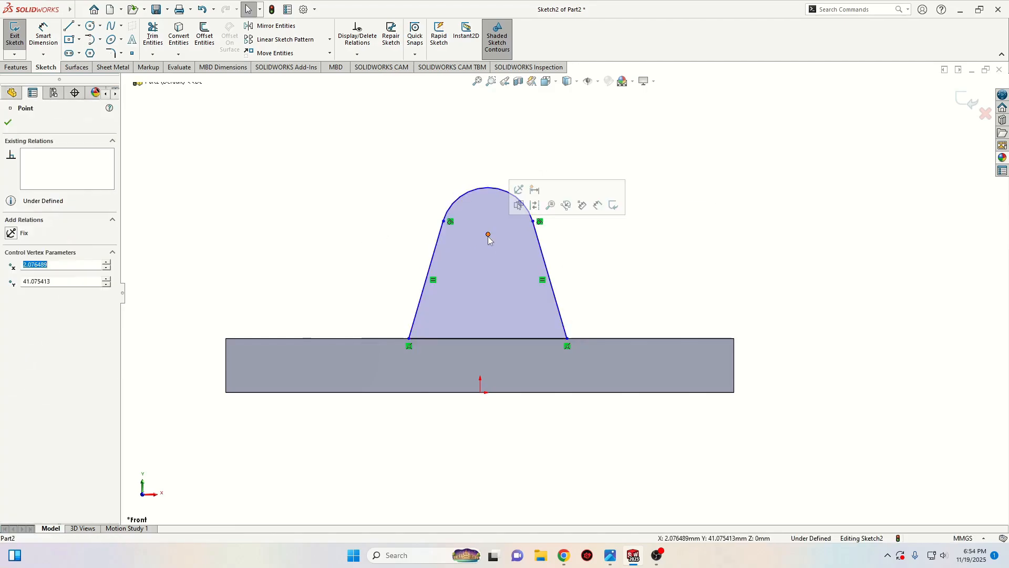
left_click(480, 393, "ctrl")
left_click(528, 348)
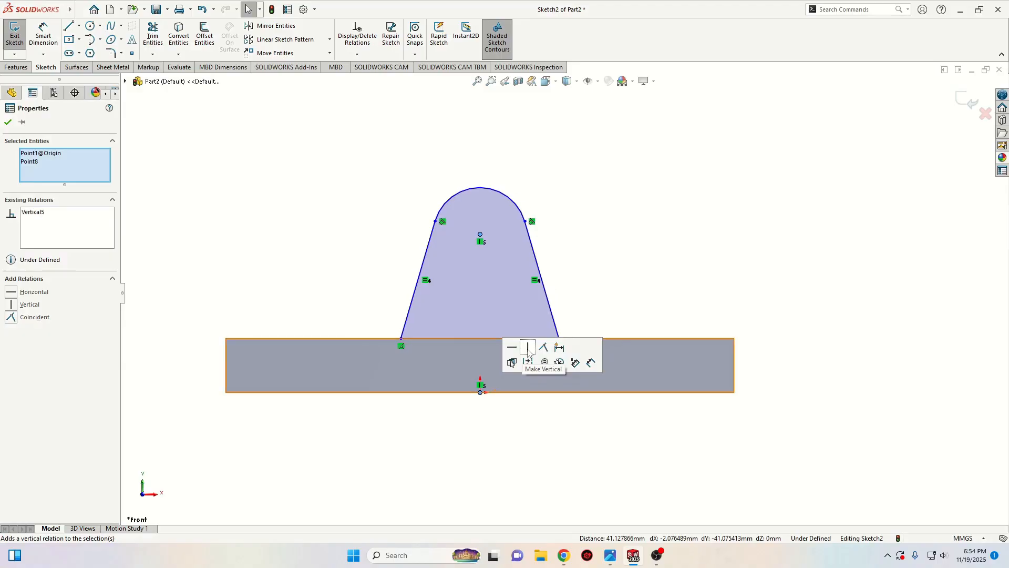
Step: Dimension the profile's top arc with a radius of 20 mm
left_click(43, 34)
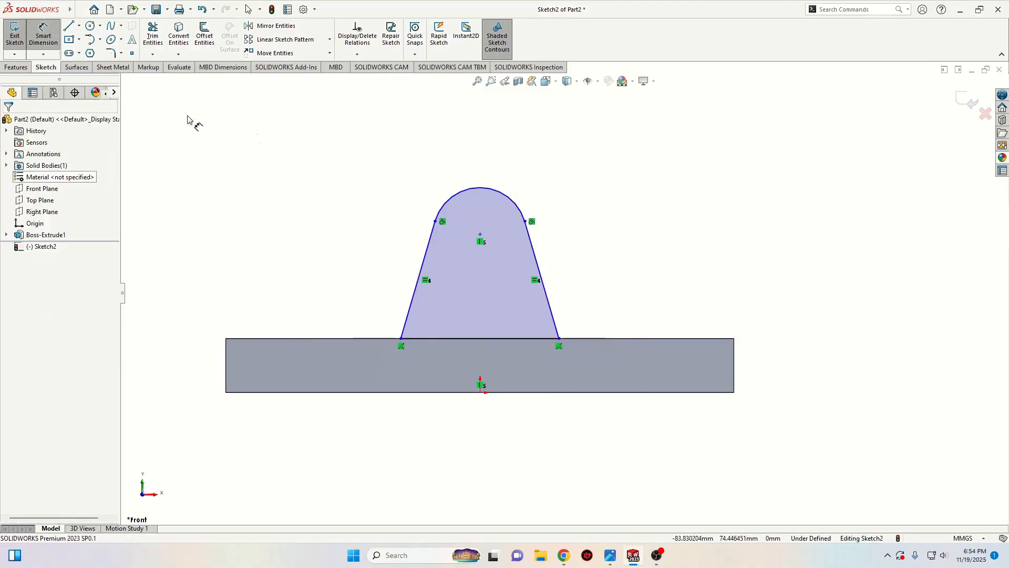
left_click(490, 190)
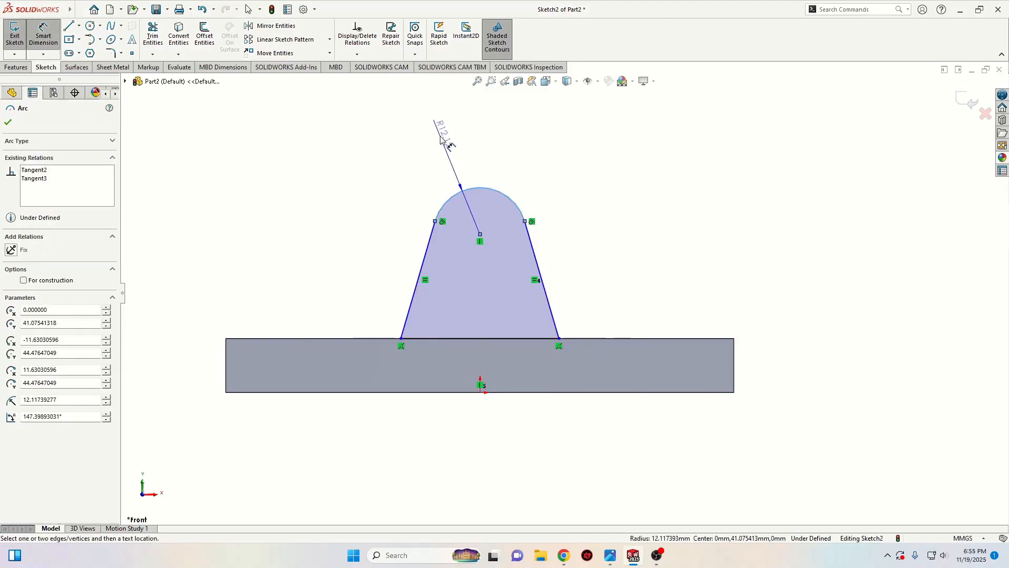
left_click(441, 138)
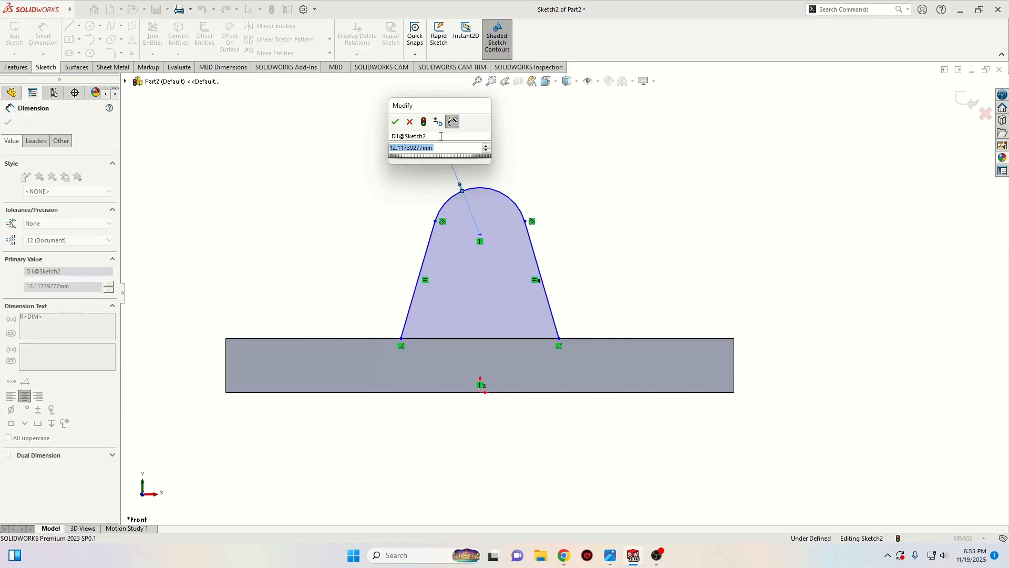
type("20")
key("Return")
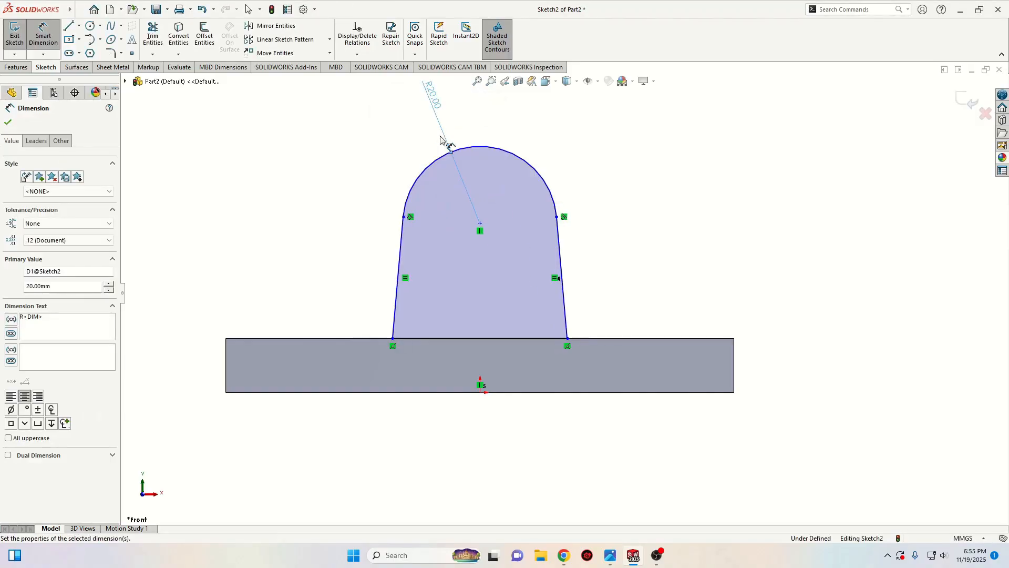
Step: Dimension the profile's bottom line along the plate's top edge to 75 mm
left_click(444, 338)
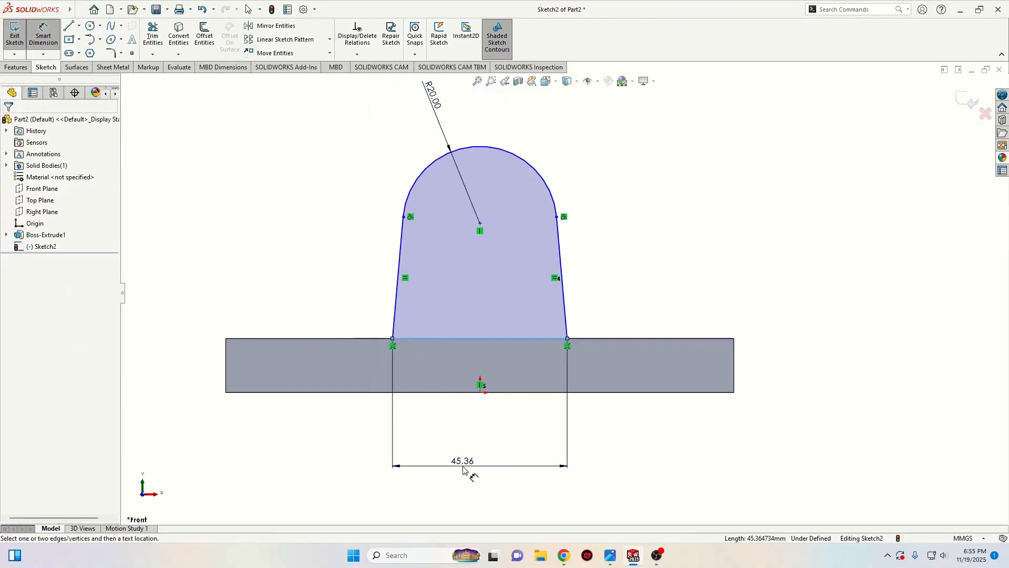
left_click(464, 469)
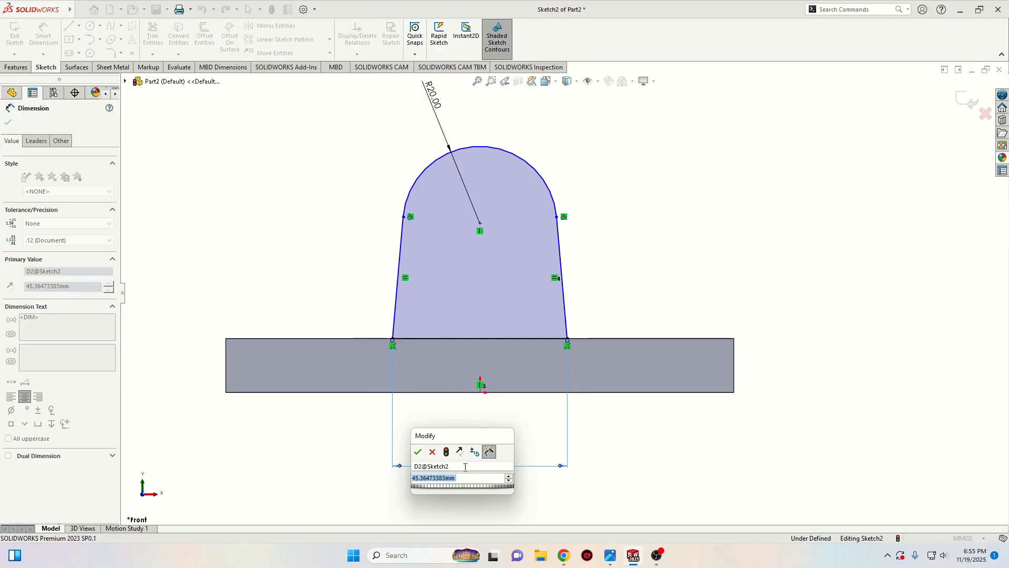
type("75")
key("Return")
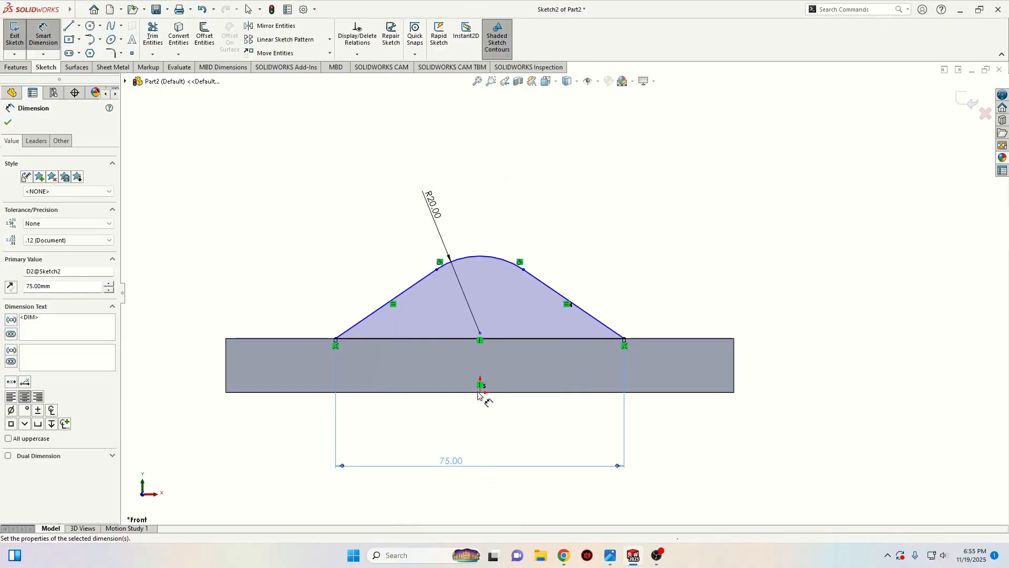
right_click(480, 342)
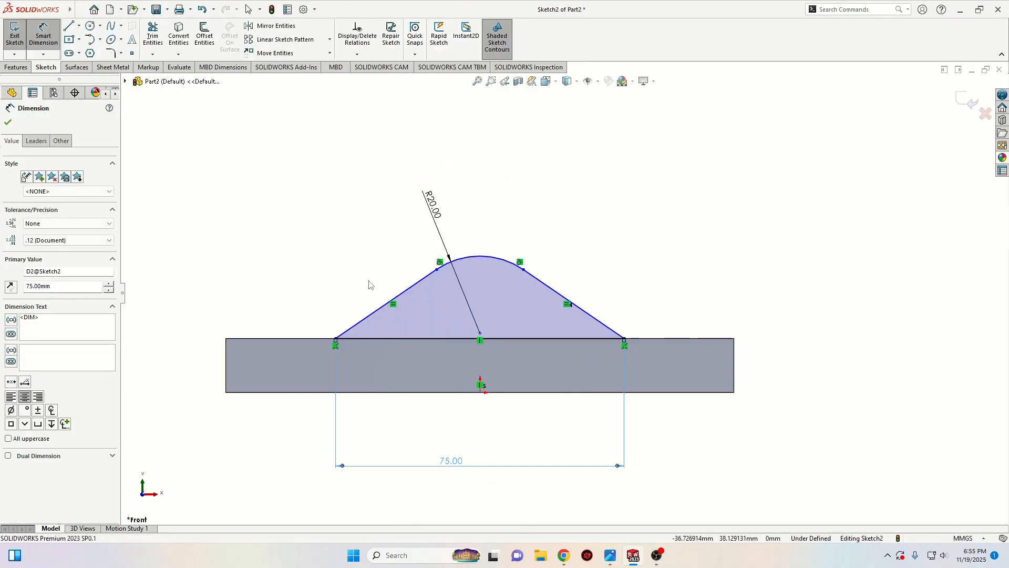
Step: Raise the top arc's center and dimension it 54 mm above the plate's bottom edge
left_click_drag(480, 332, 479, 208)
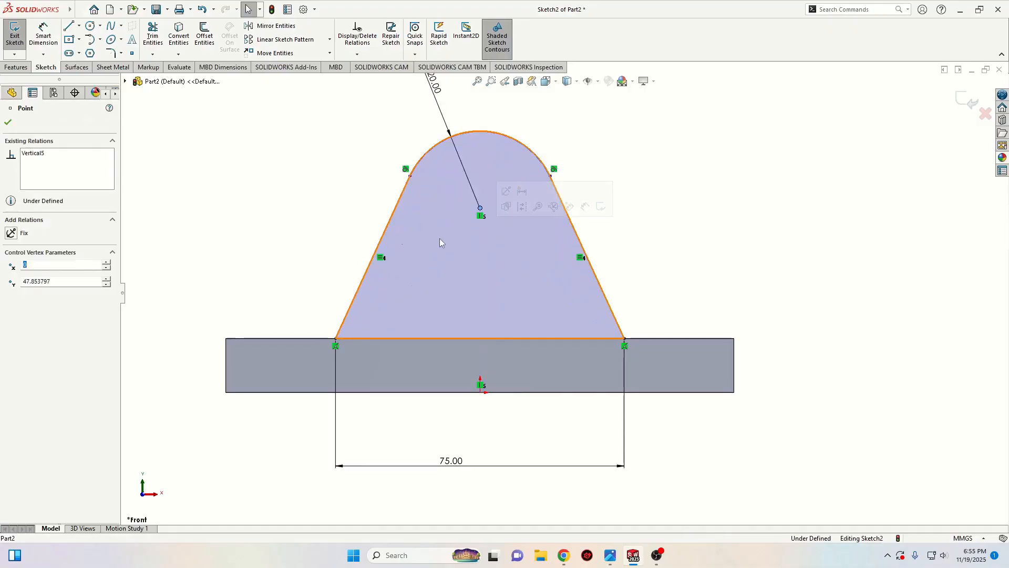
left_click(258, 213)
left_click(43, 36)
left_click(480, 208)
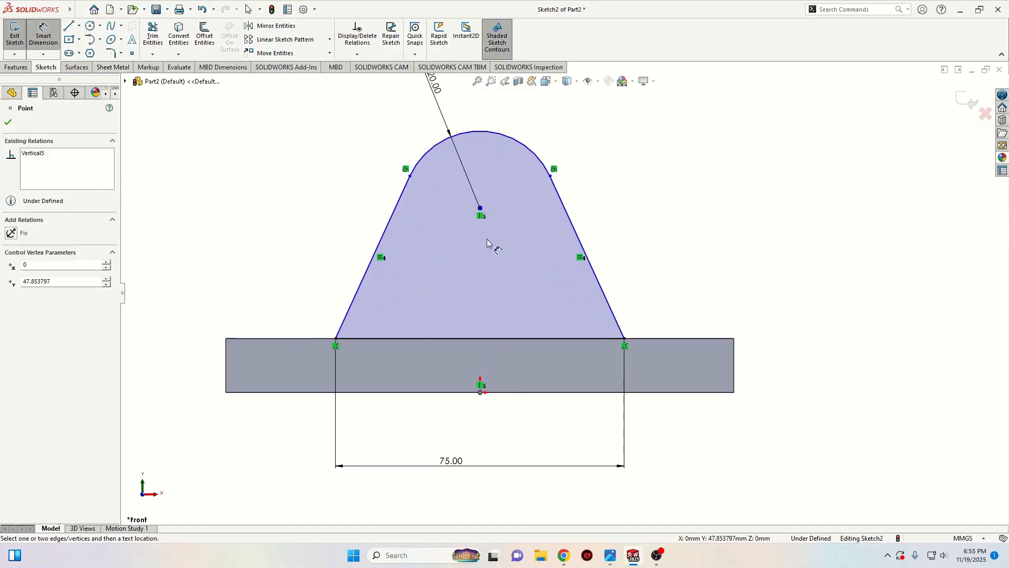
left_click(457, 392)
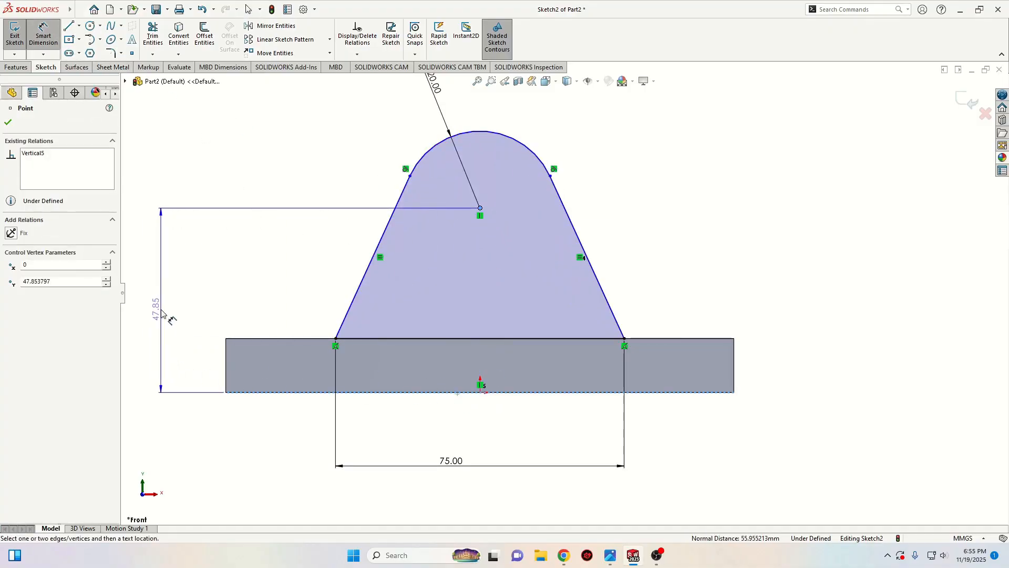
left_click(161, 313)
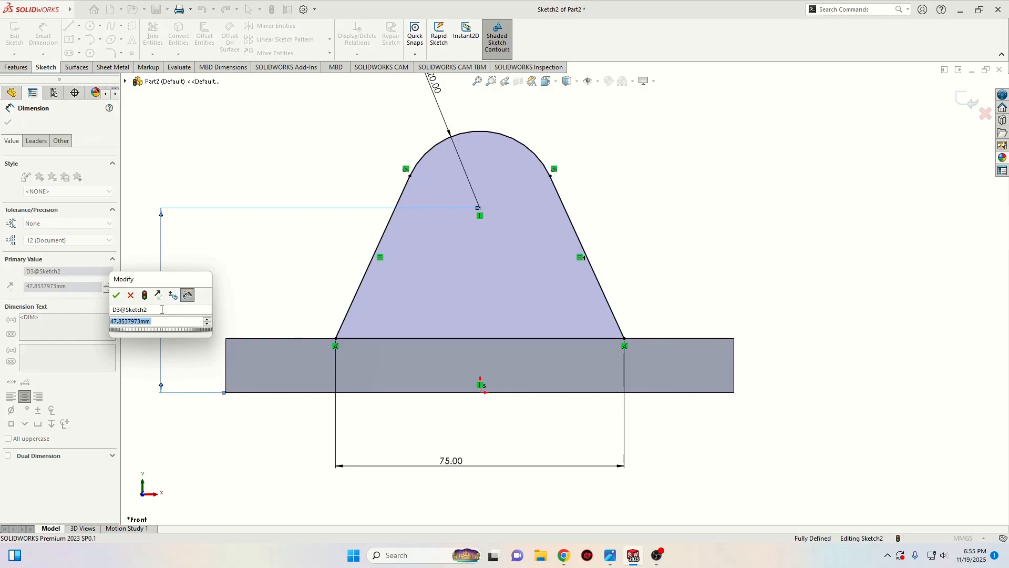
type("54")
key("Return")
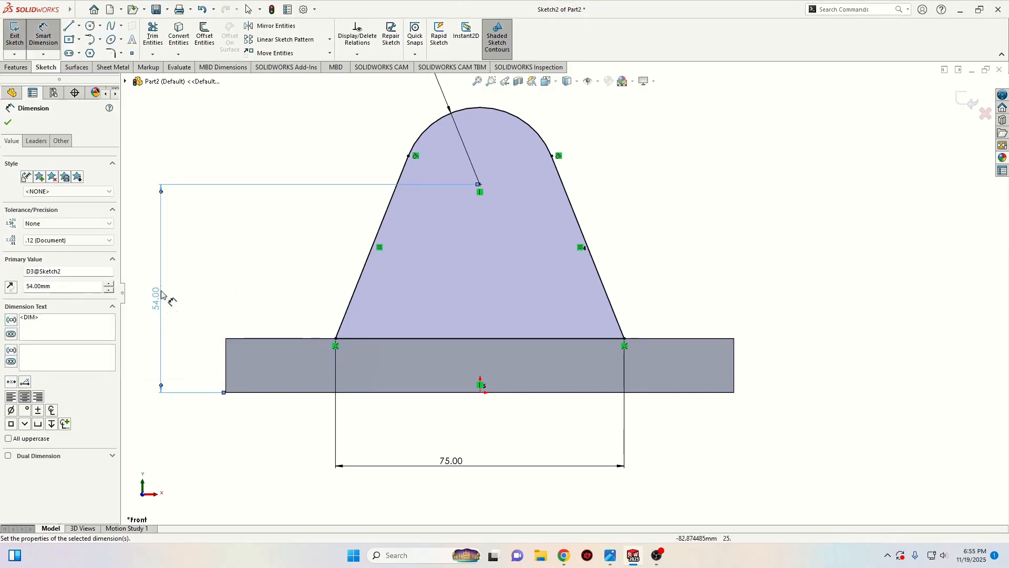
right_click(312, 227)
left_click(283, 180)
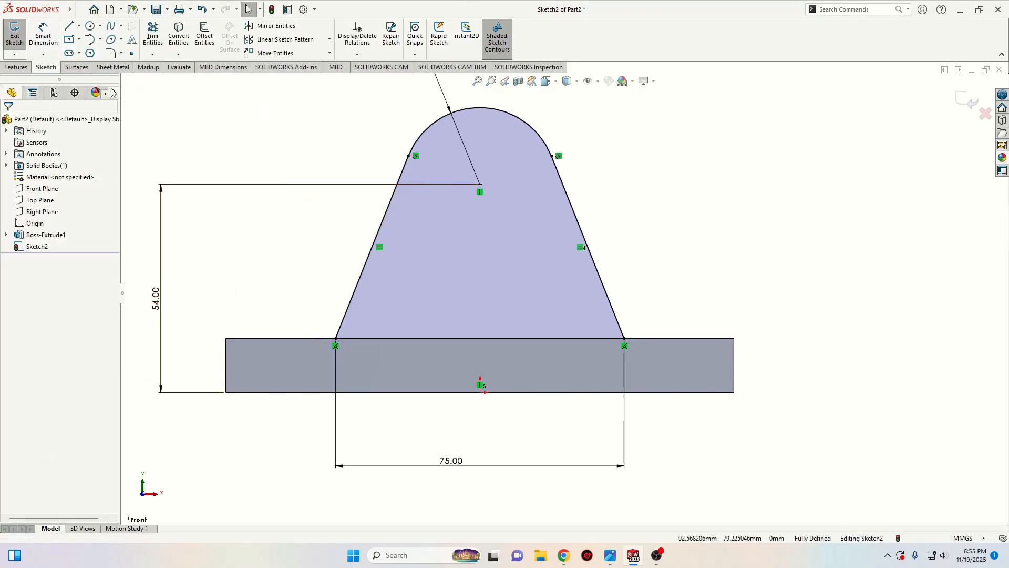
Step: Sketch a circle of about 8 mm radius centered on the top arc's center
left_click(91, 26)
left_click(480, 184)
left_click(479, 216)
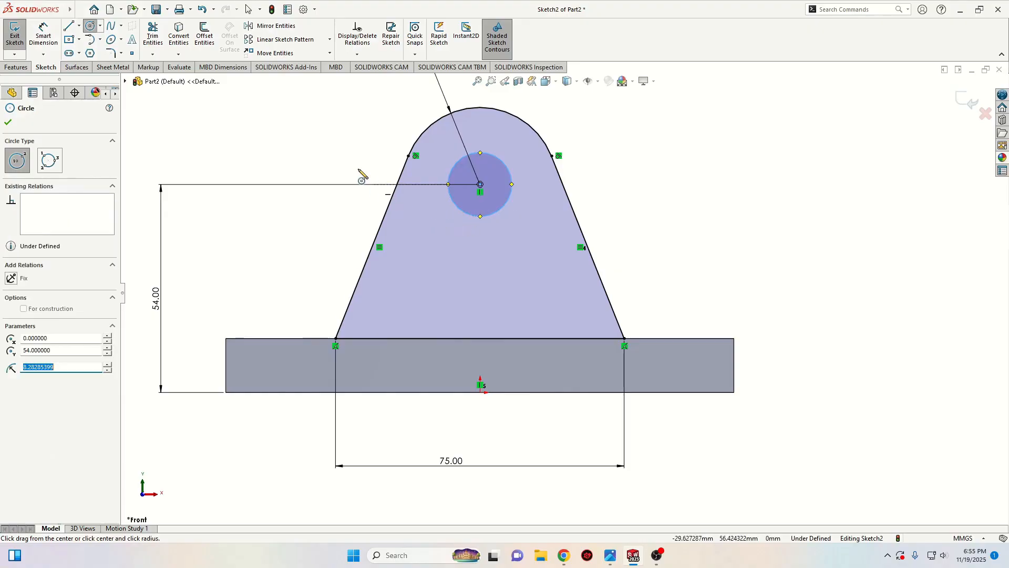
key("Escape")
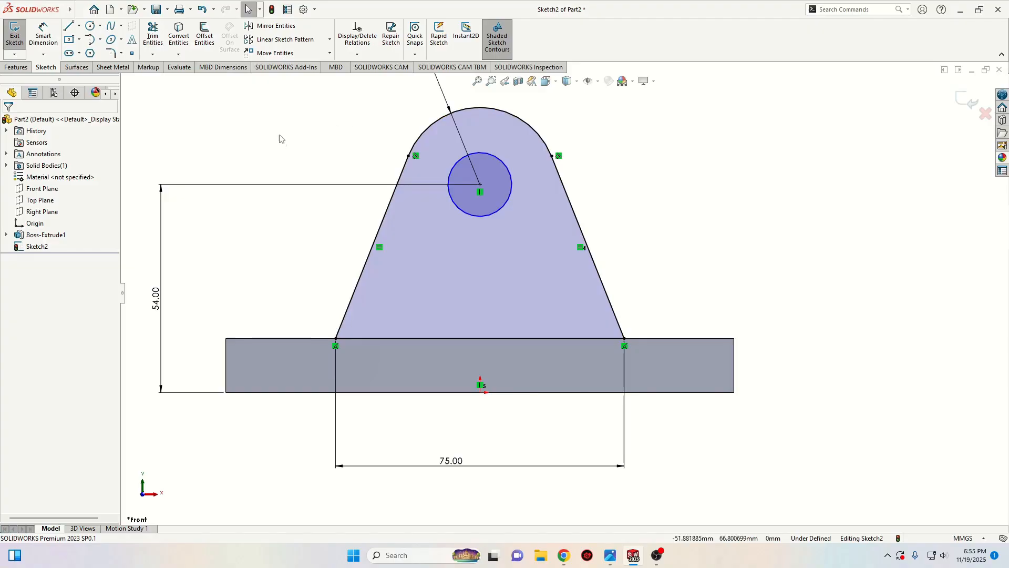
Step: Dimension the circle inside the support profile with a diameter of 16 mm
left_click(43, 36)
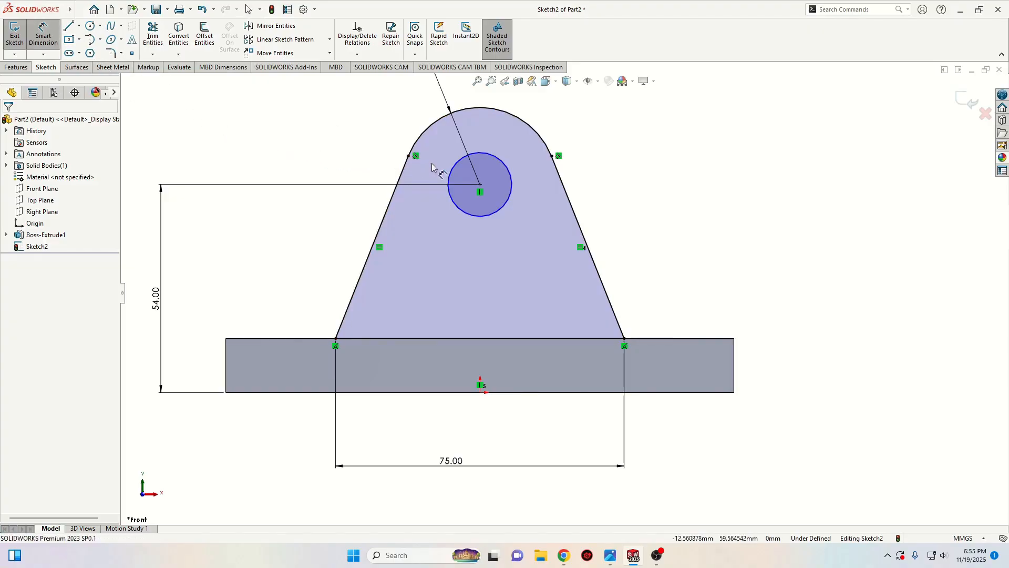
left_click(510, 194)
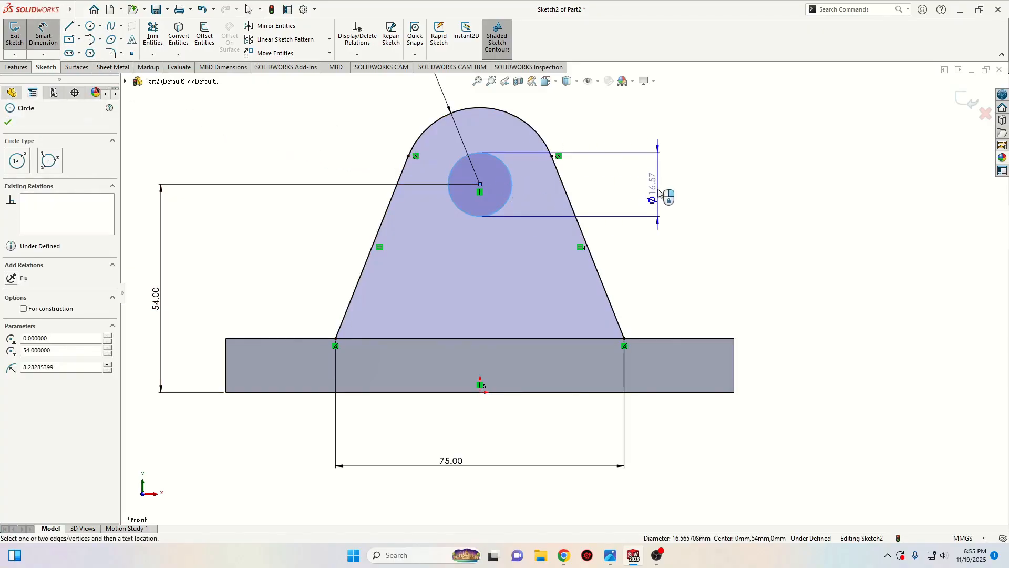
left_click(659, 195)
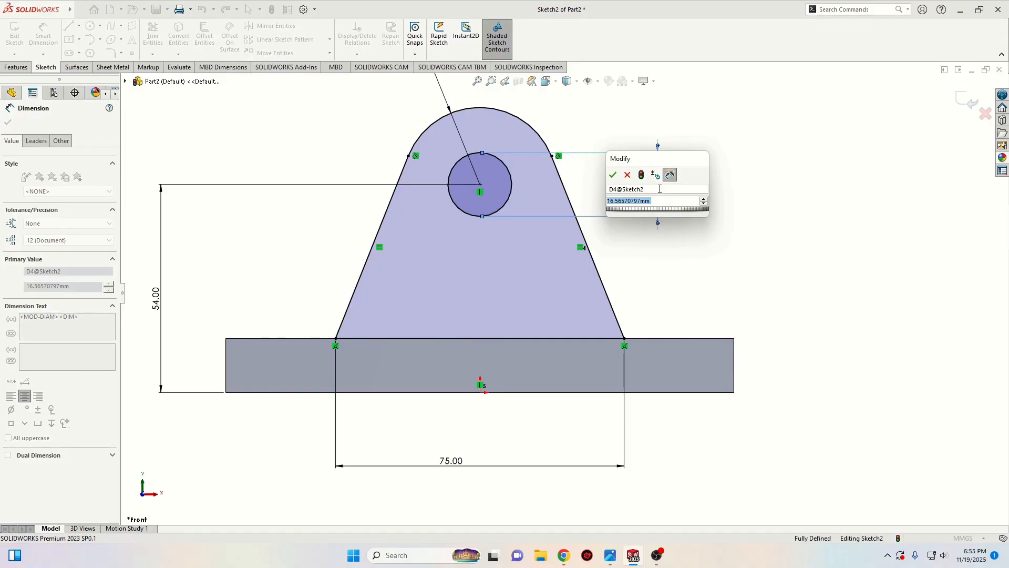
type("16")
key("Return")
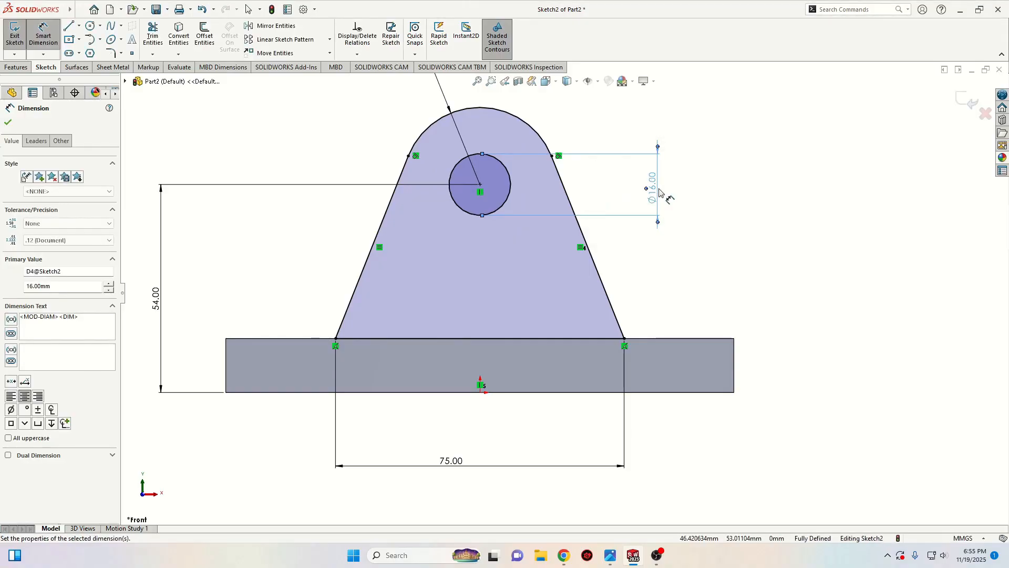
right_click(723, 192)
left_click(751, 227)
Step: Start a Boss-Extrude of the support sketch, beginning at an offset of 16 mm from the sketch plane
scroll(696, 241, "up", 4)
mouse_move(695, 242)
middle_mouse_down()
mouse_move(673, 262)
mouse_move(640, 359)
middle_mouse_up()
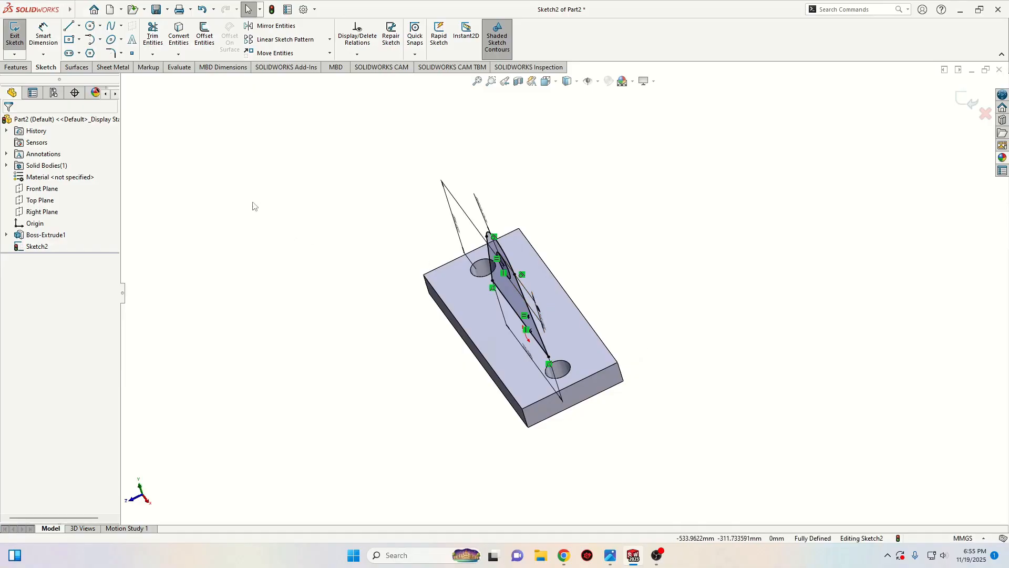
left_click(11, 68)
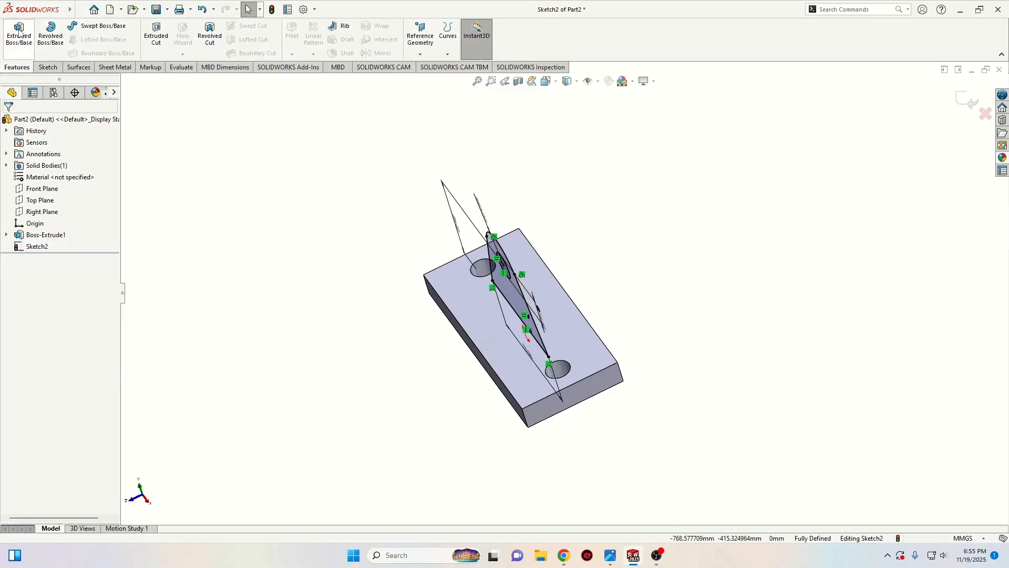
left_click(19, 33)
middle_click_drag(291, 312, 263, 350)
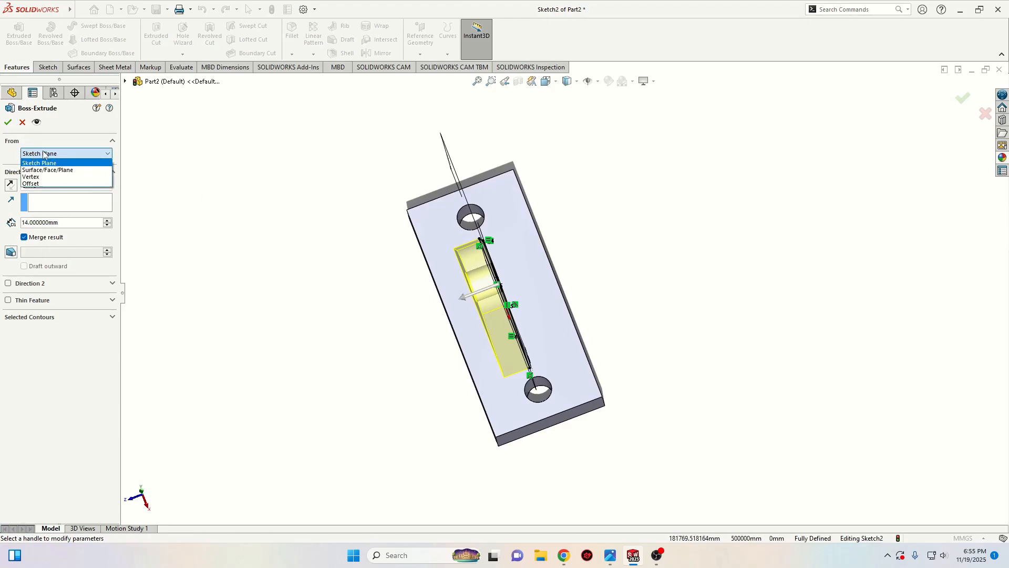
left_click(45, 184)
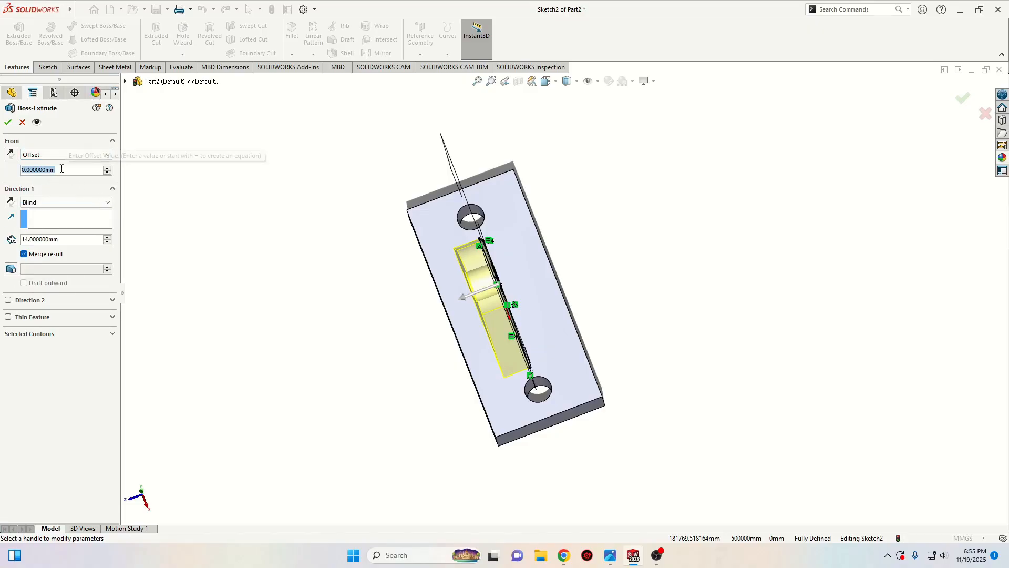
type("16")
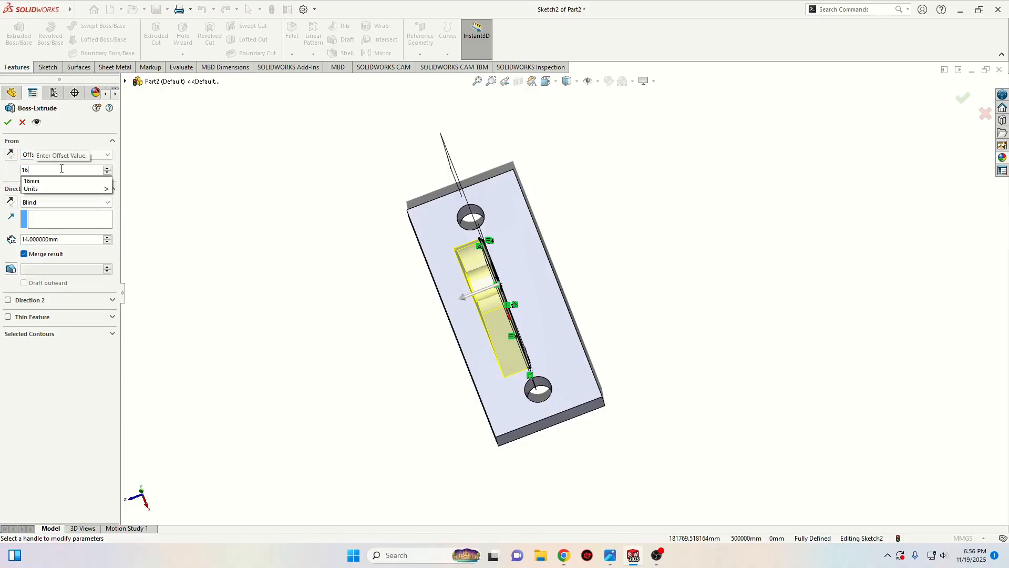
key("Return")
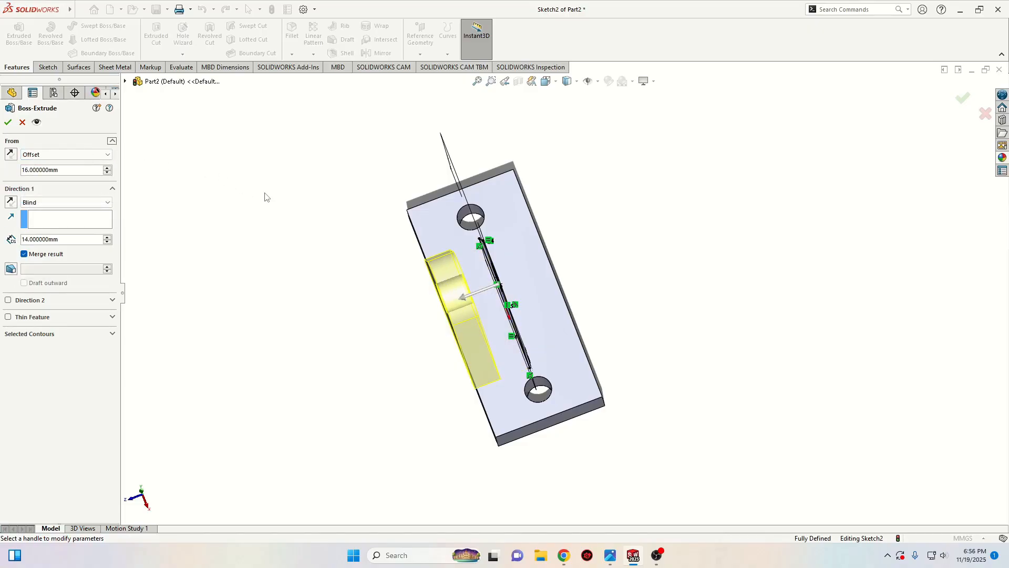
Step: Set the support's blind extrusion depth to 10 mm and create the extrusion
left_click(50, 203)
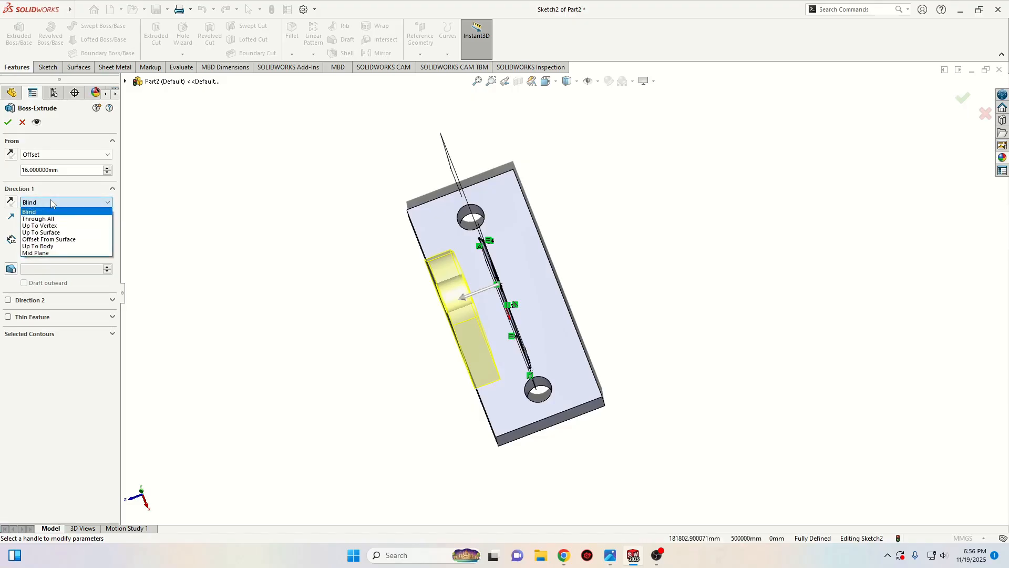
left_click(51, 204)
double_click(65, 239)
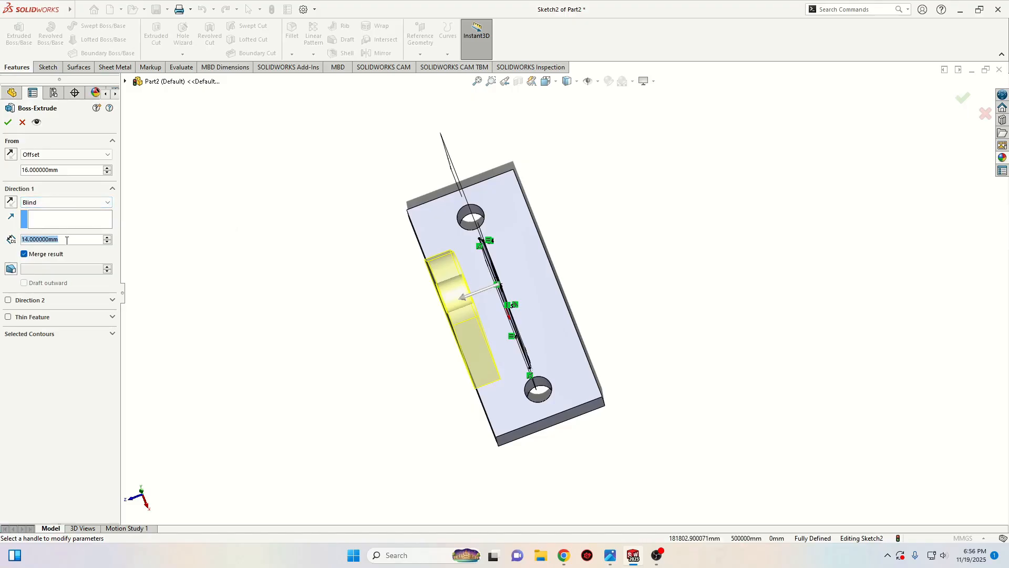
type("10")
key("Return")
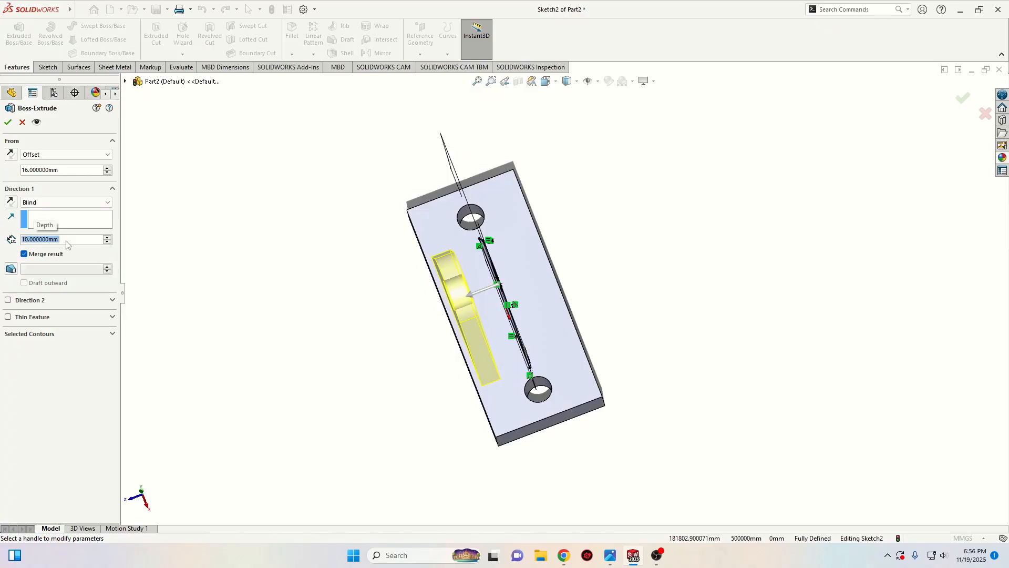
middle_click_drag(295, 367, 282, 339)
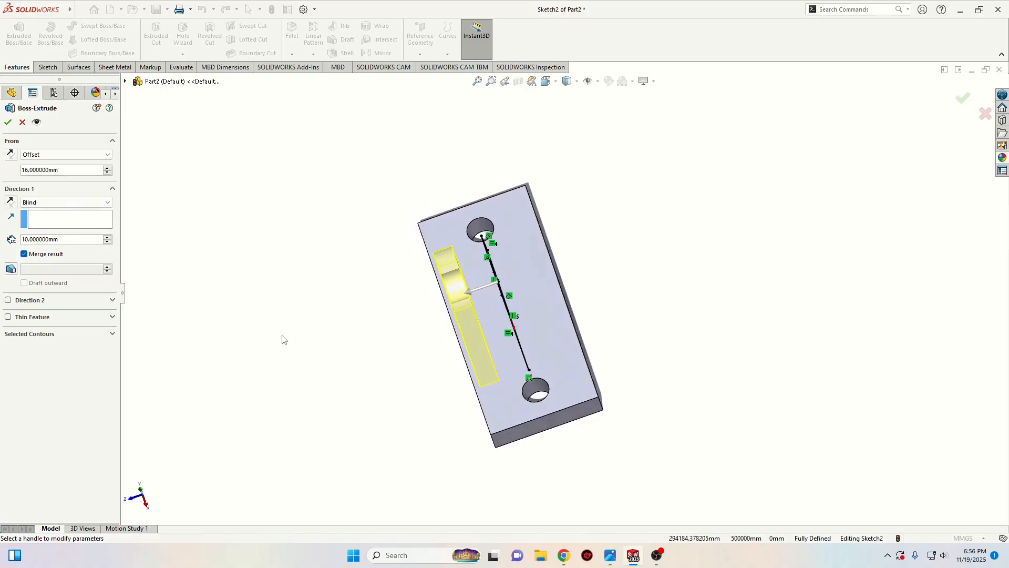
left_click(8, 123)
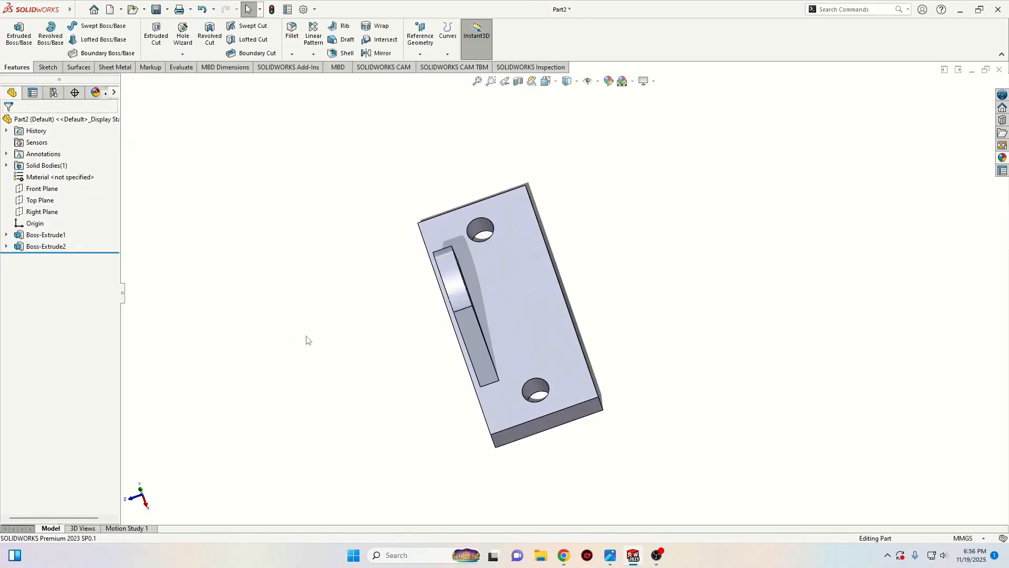
Step: Measure the distance between the plate's long side face and the support's outer face
middle_click_drag(307, 340, 302, 278)
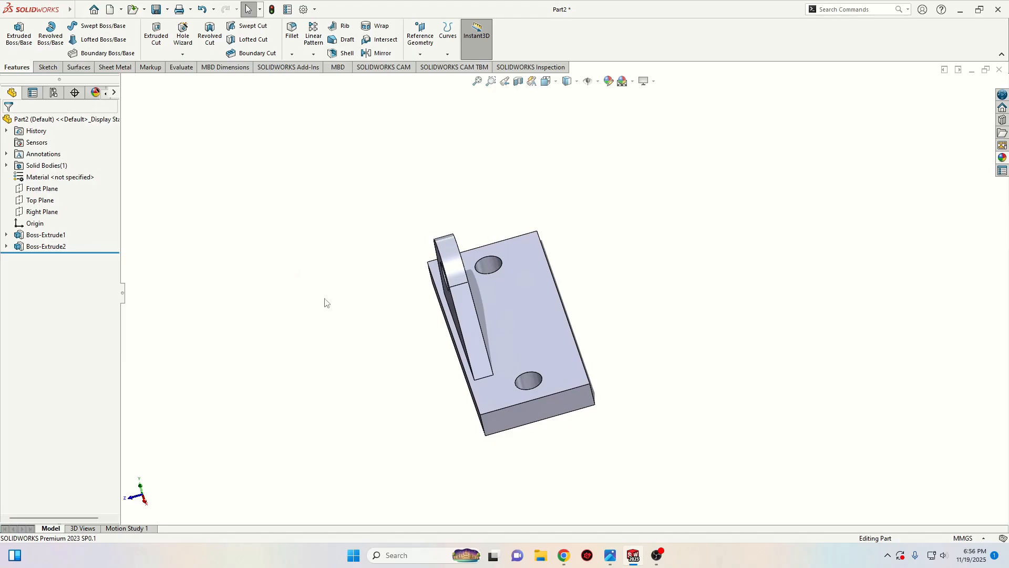
middle_click_drag(438, 340, 481, 322)
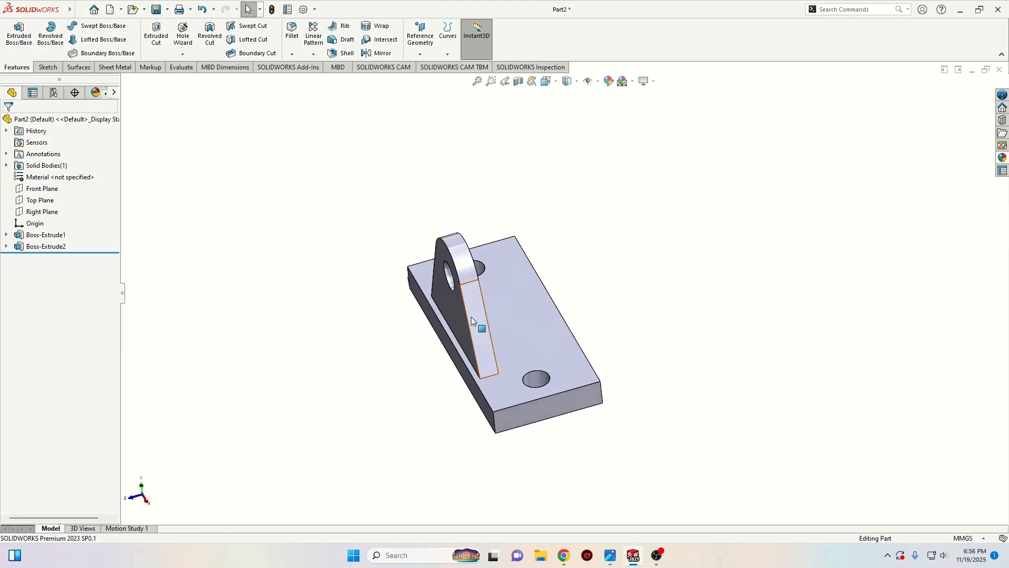
left_click(474, 349)
left_click(380, 355)
scroll(412, 309, "down", 2)
middle_click_drag(411, 309, 289, 293, "ctrl")
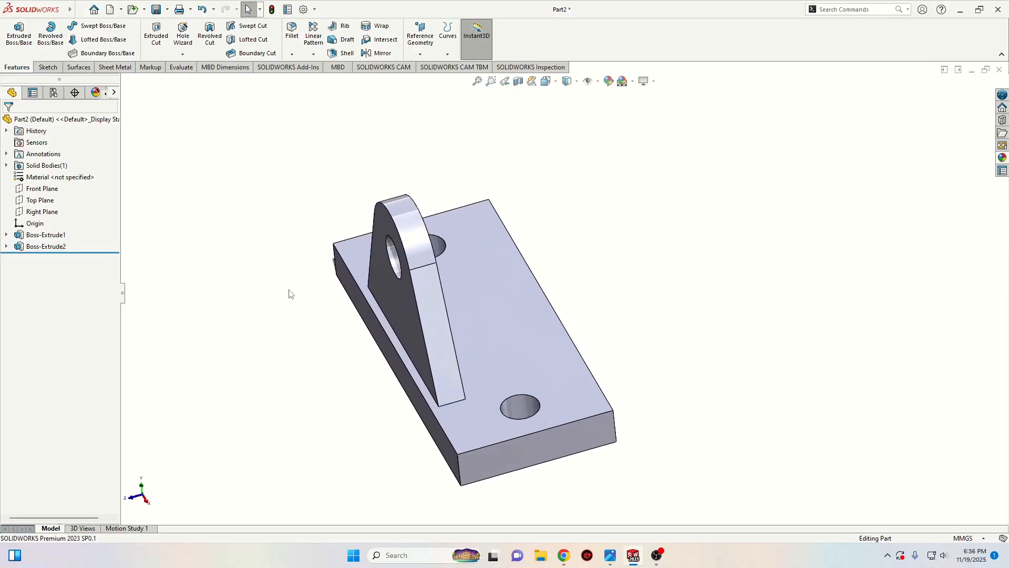
left_click(181, 67)
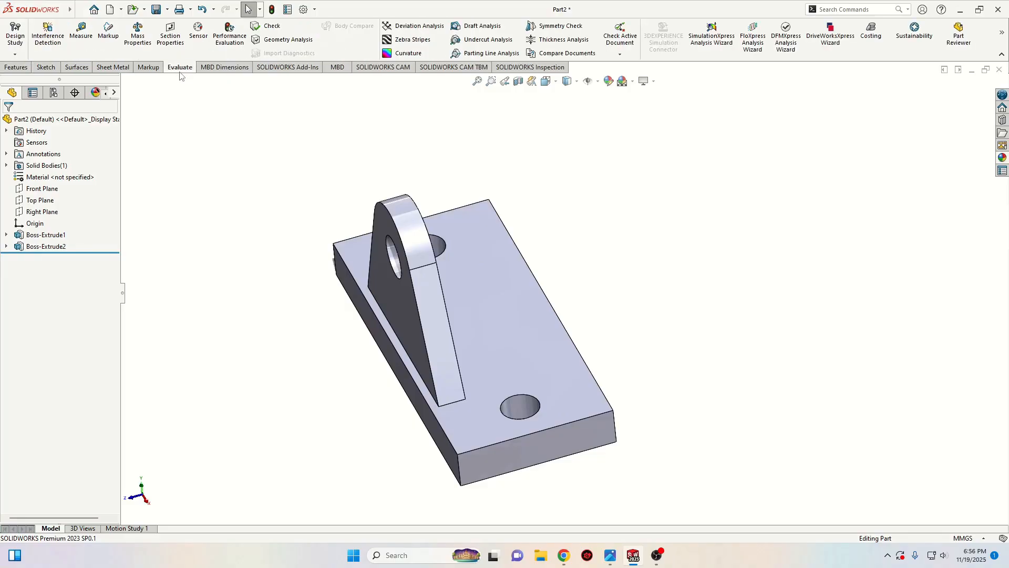
left_click(81, 32)
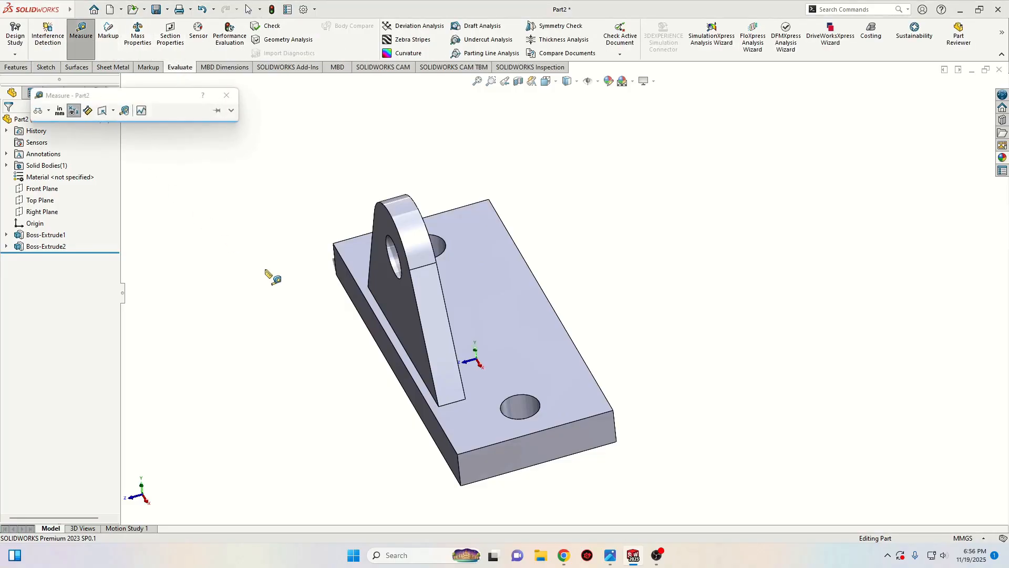
scroll(357, 343, "down", 3)
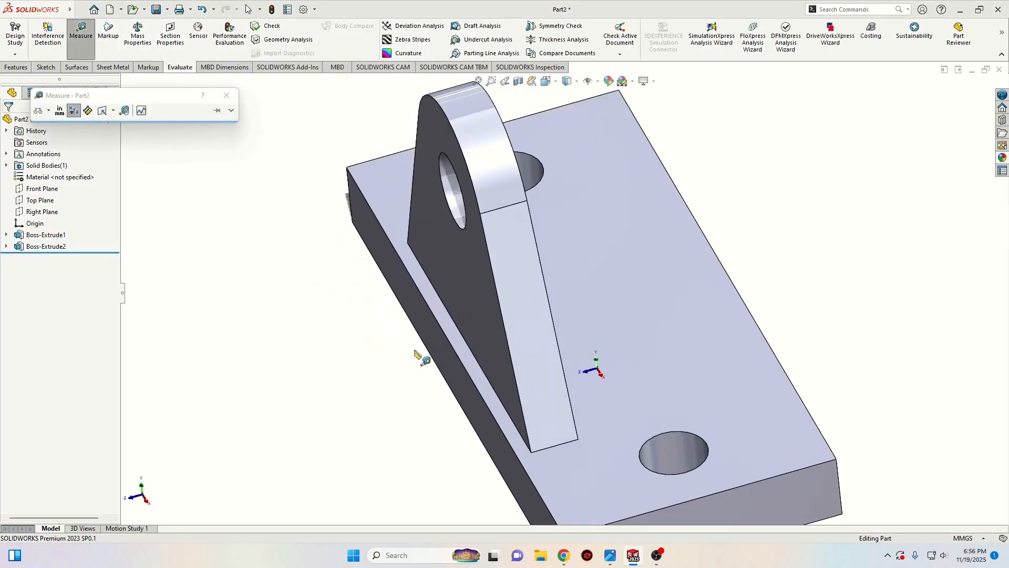
middle_click_drag(445, 353, 437, 343)
left_click(440, 345)
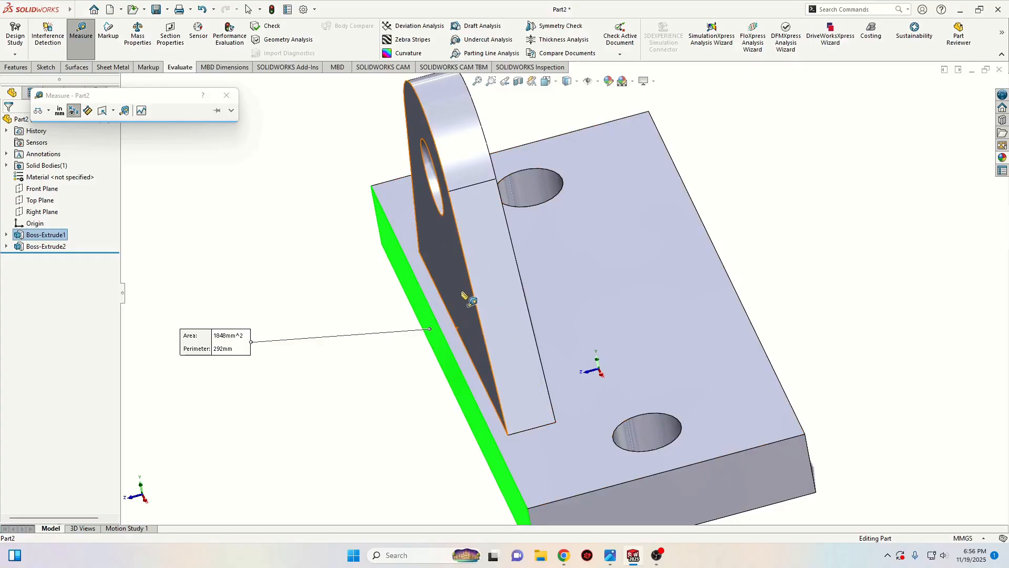
left_click(462, 289)
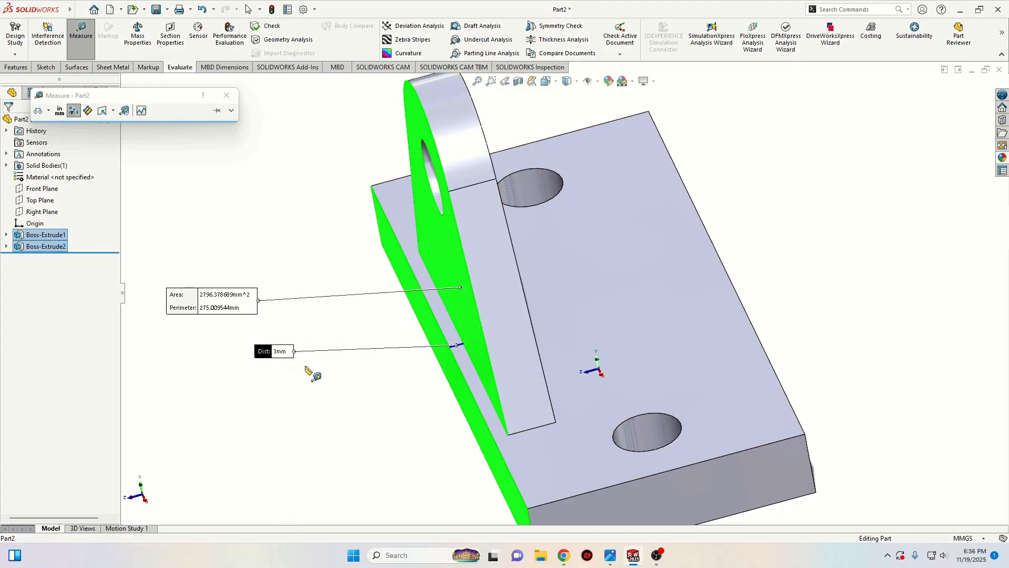
left_click(363, 383)
Step: Measure the support's thickness between its outer and inner faces, and close the measurement
middle_click_drag(383, 369, 344, 351, "ctrl")
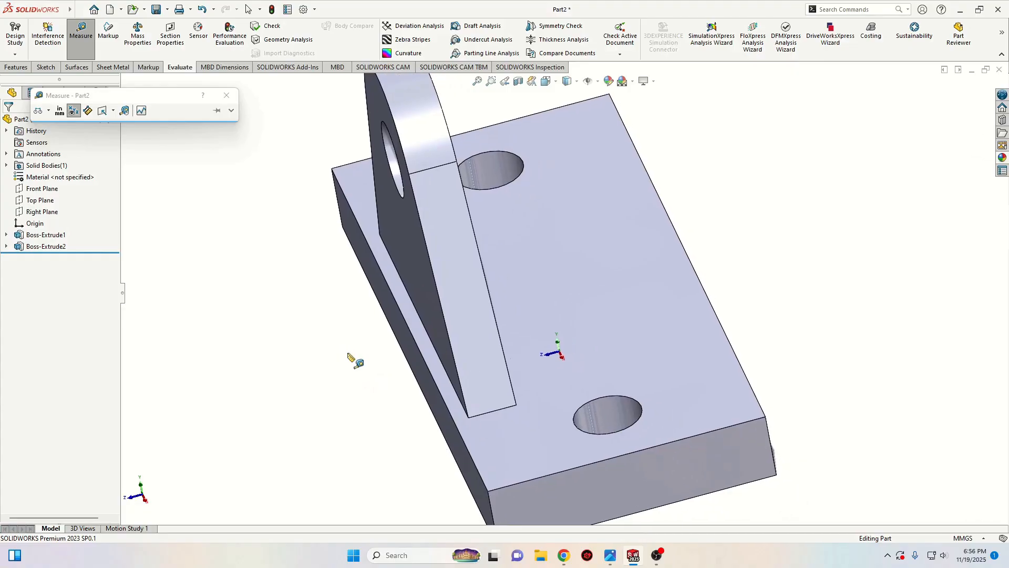
left_click(421, 288)
middle_click_drag(436, 331, 405, 342)
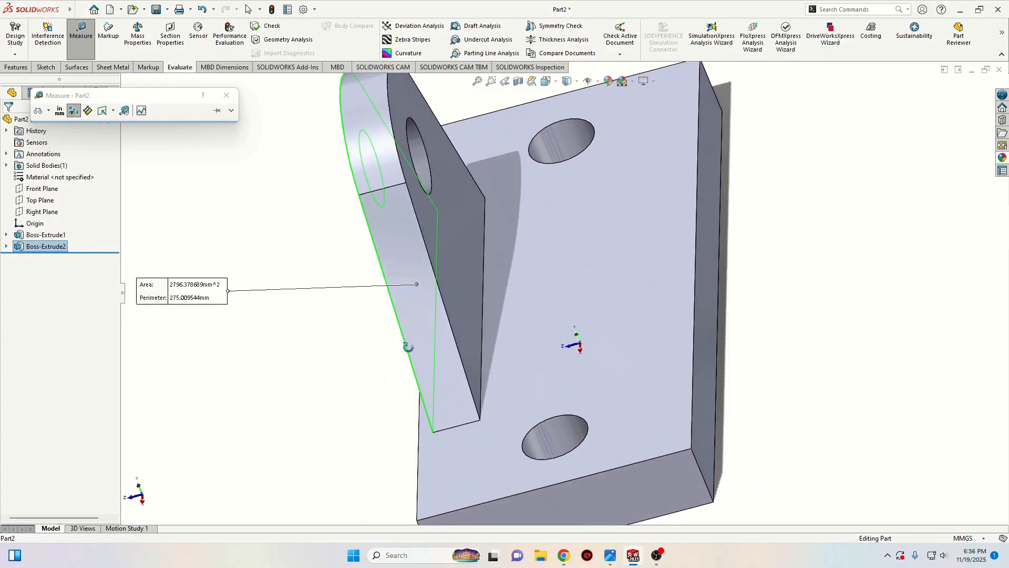
left_click(458, 283)
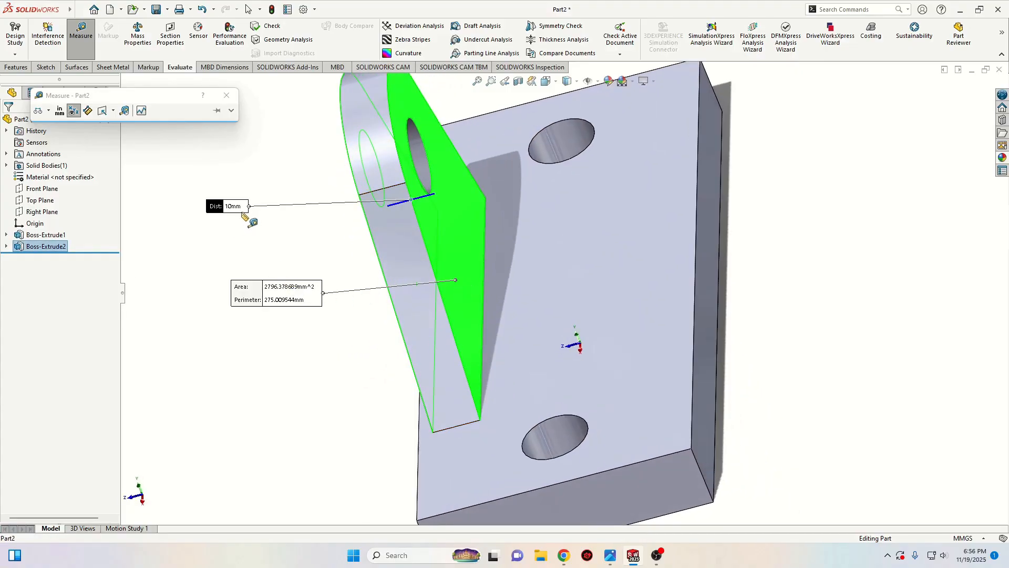
left_click(227, 95)
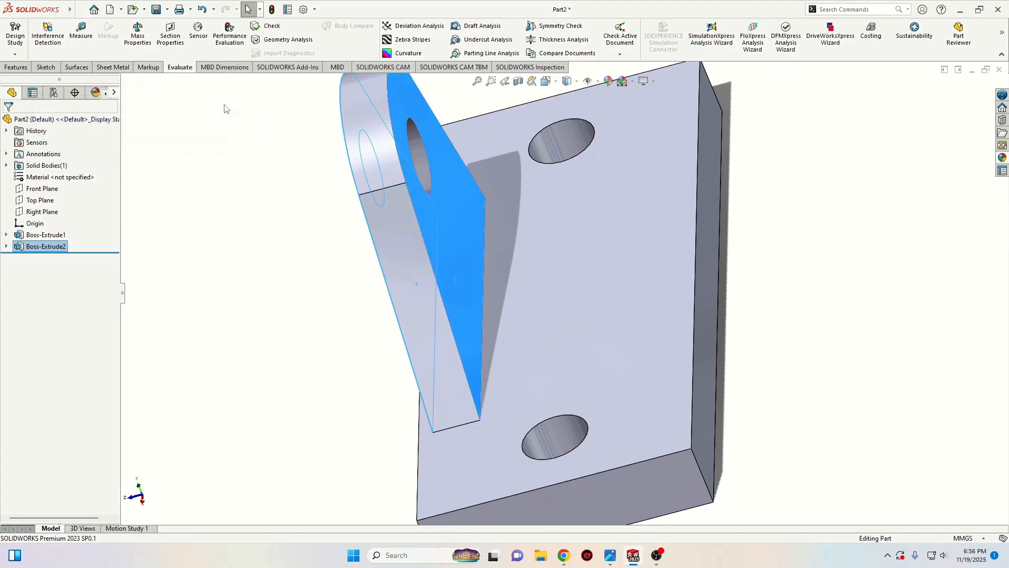
left_click(257, 224)
Step: Start a second Boss-Extrude that reuses Sketch2, the profile of the existing support
scroll(271, 239, "up", 3)
middle_click_drag(270, 239, 463, 266)
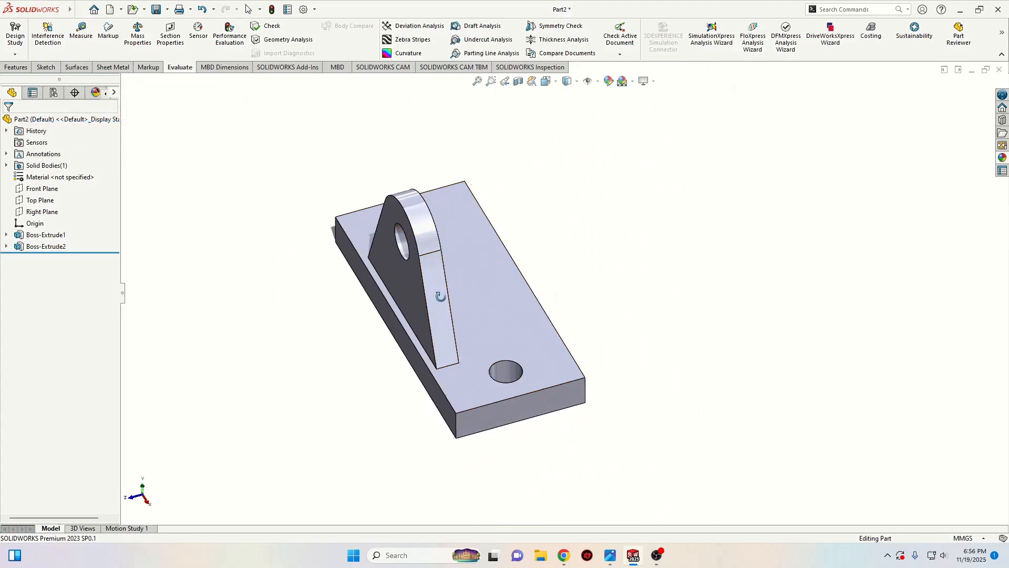
left_click(17, 67)
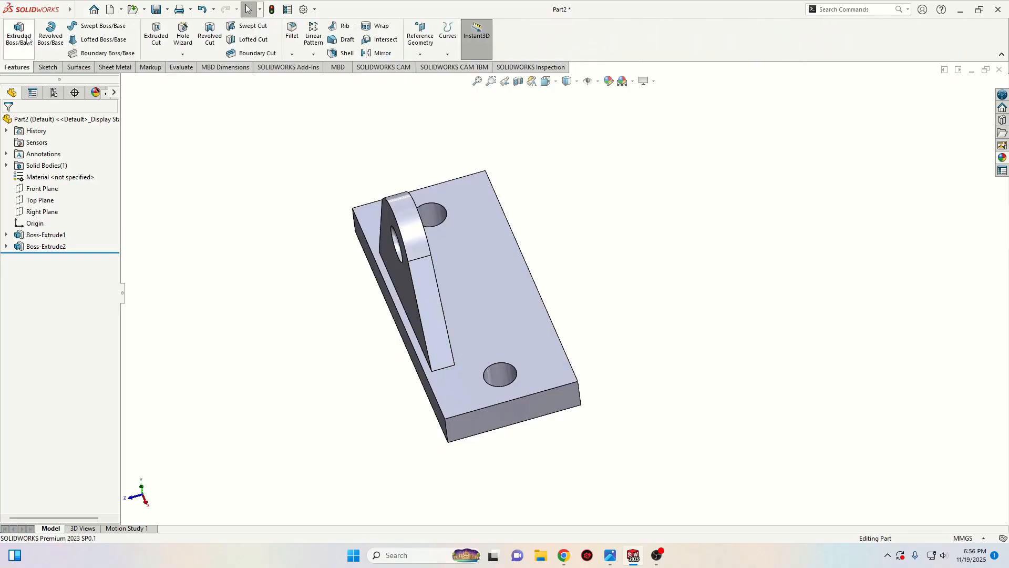
left_click(20, 35)
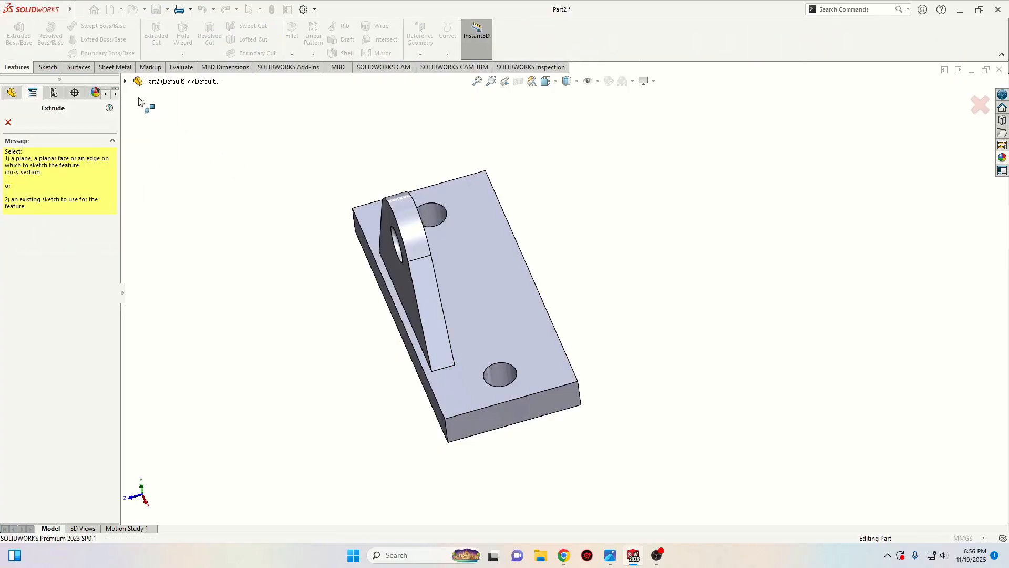
left_click(125, 81)
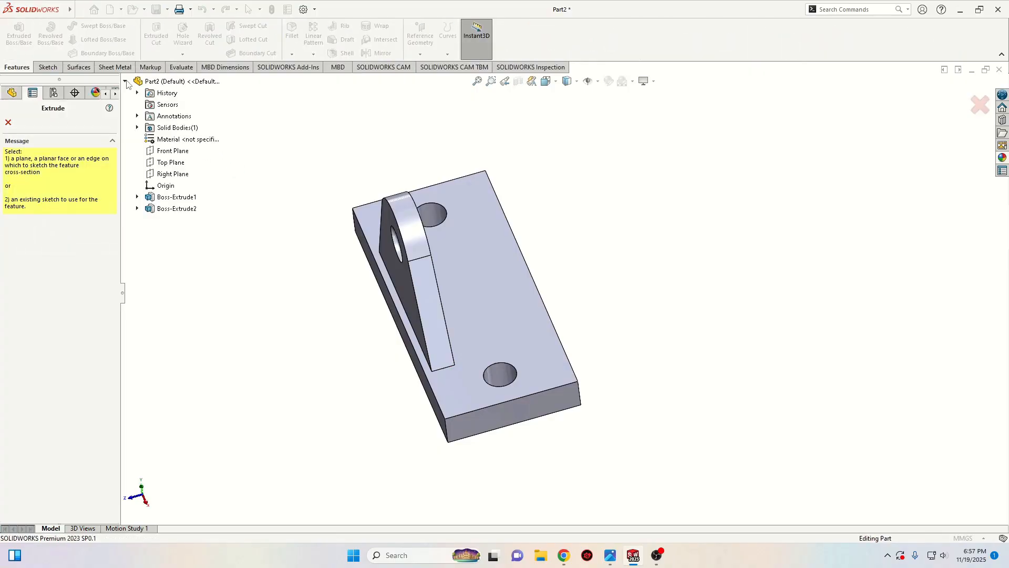
left_click(138, 209)
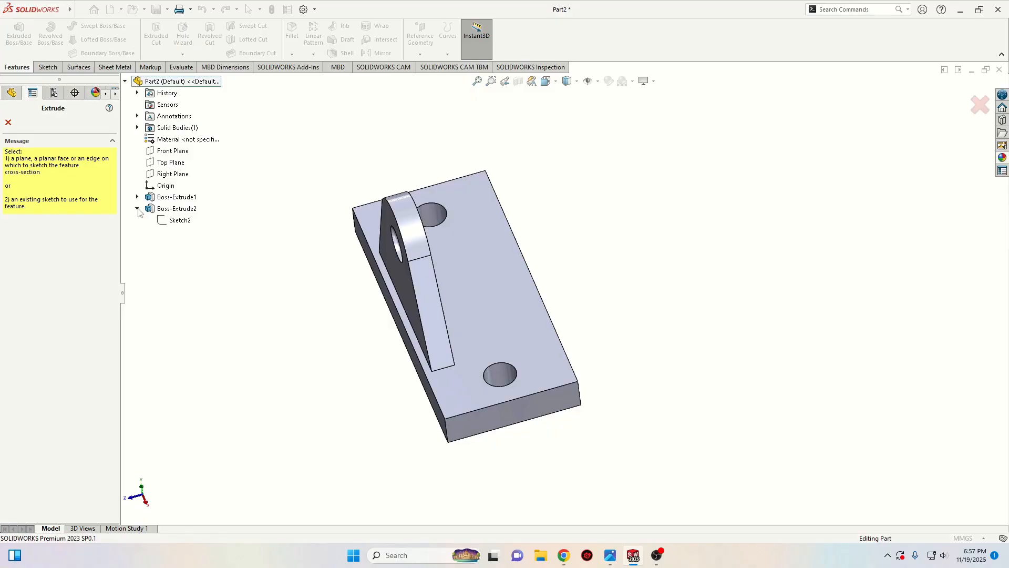
left_click(179, 220)
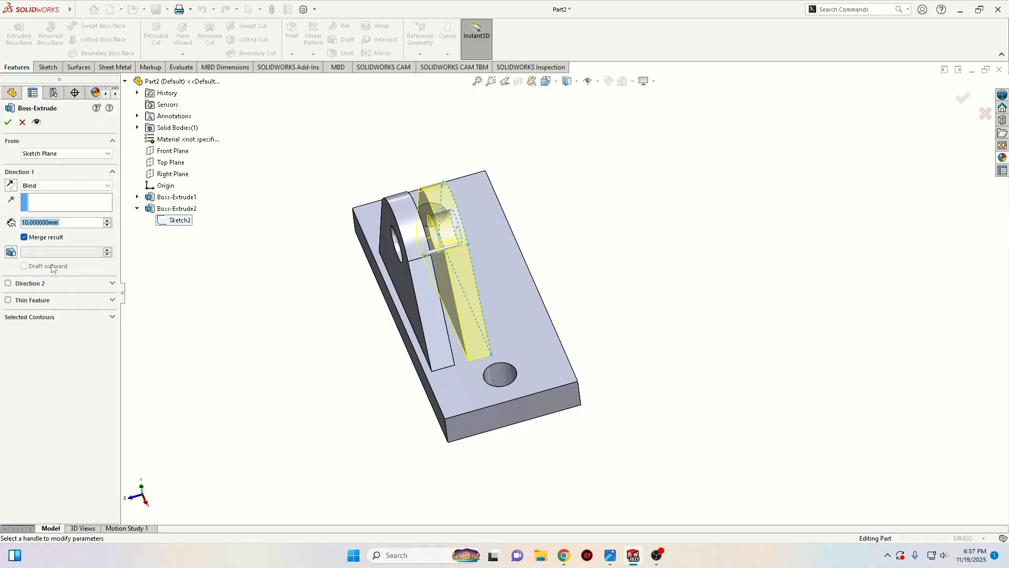
Step: Begin the extrusion at a 16 mm offset from the sketch plane, reversed to the side opposite the existing support
left_click(55, 154)
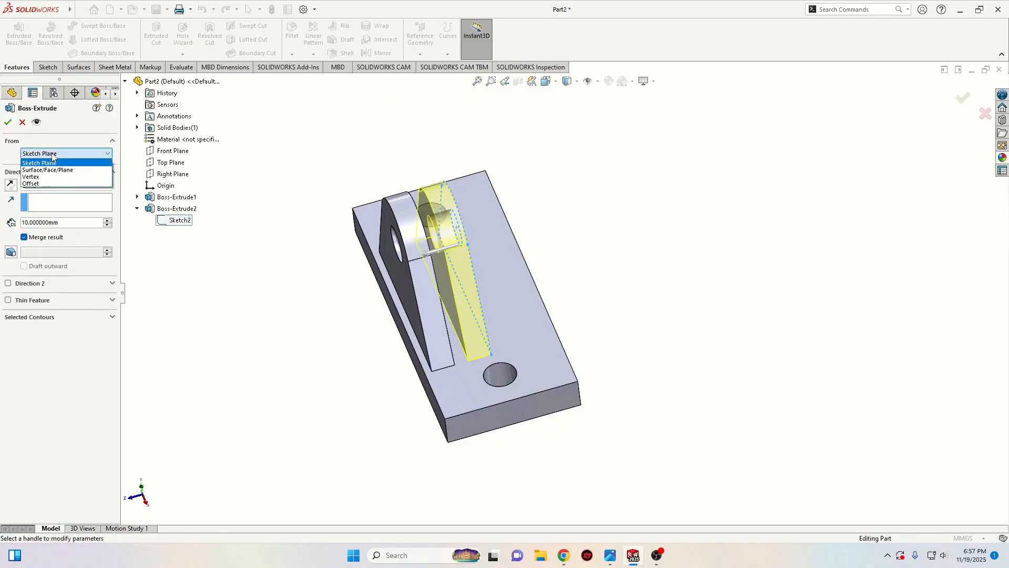
left_click(44, 185)
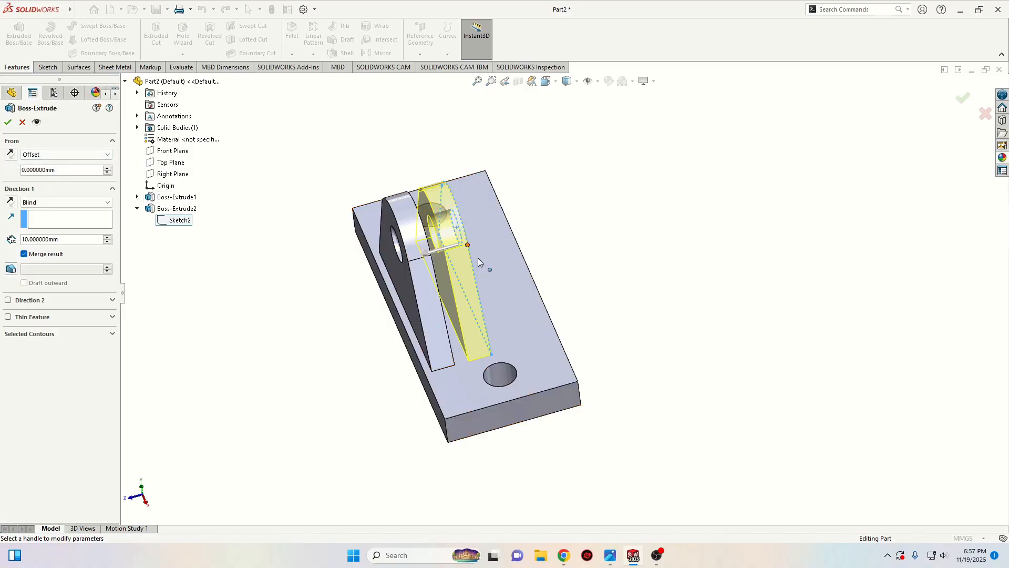
middle_click_drag(356, 284, 328, 312)
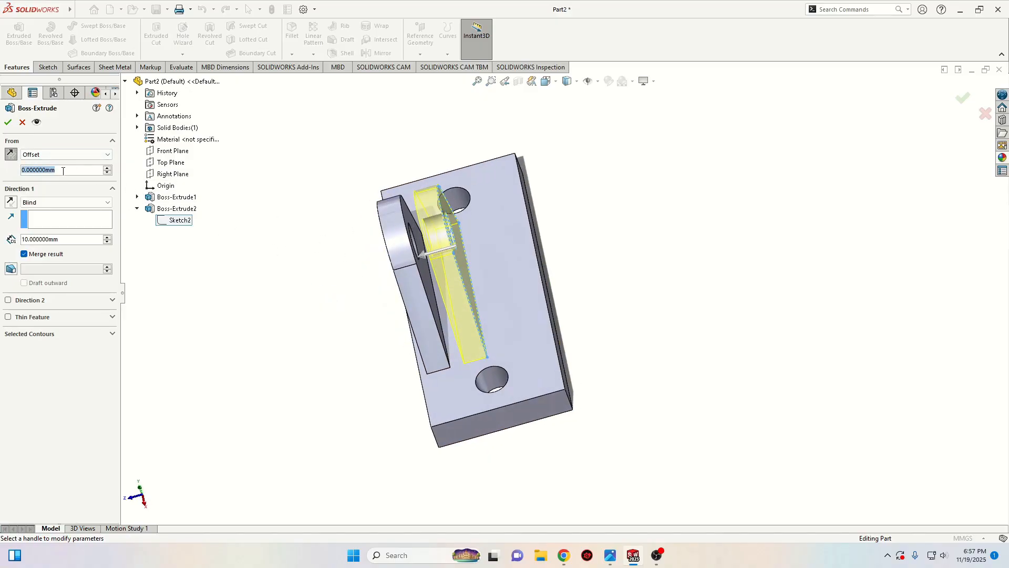
type("16")
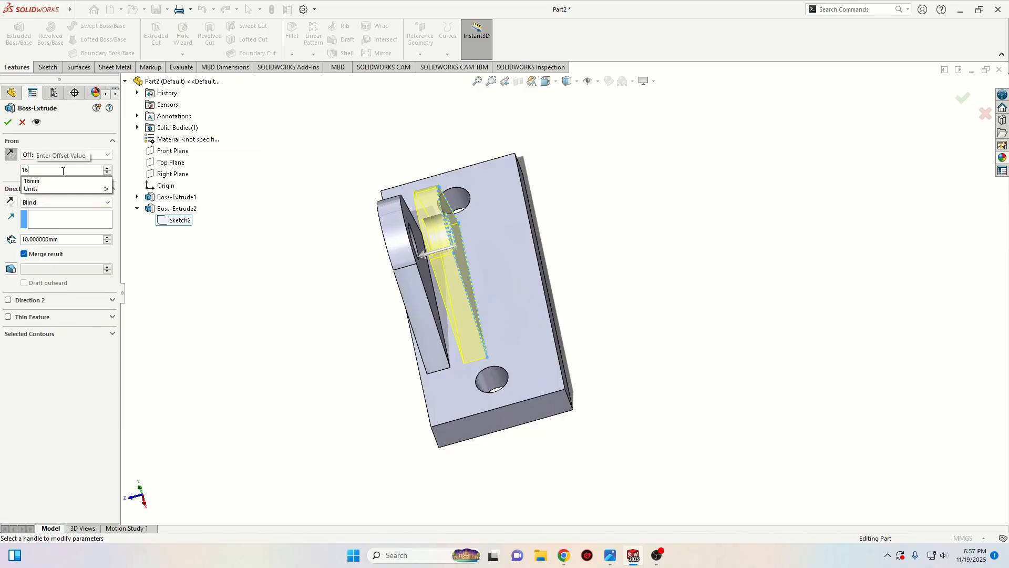
key("Return")
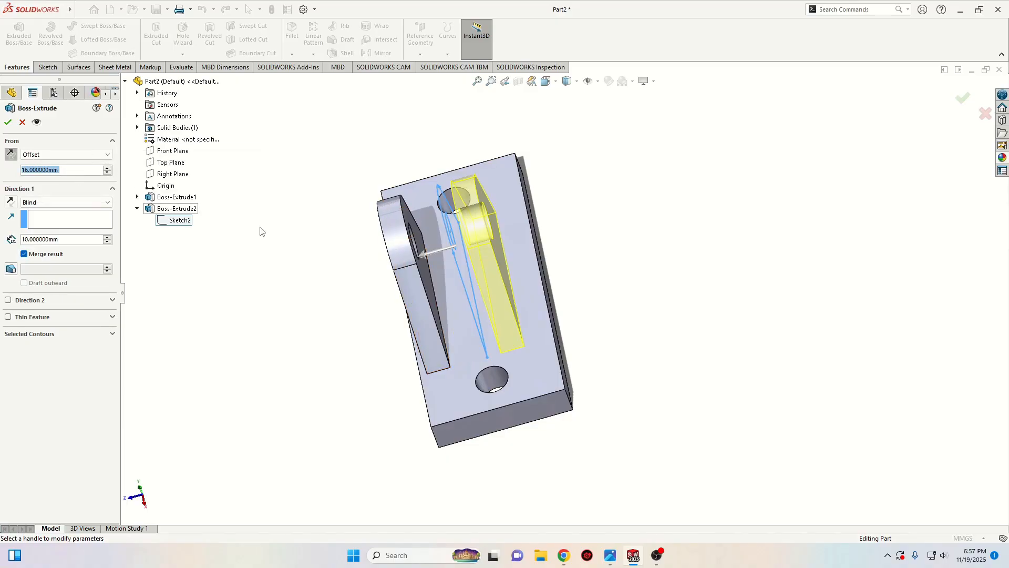
Step: Reverse the 10 mm blind extrusion so it points away from the first support, and create the second support
middle_click_drag(305, 258, 313, 290)
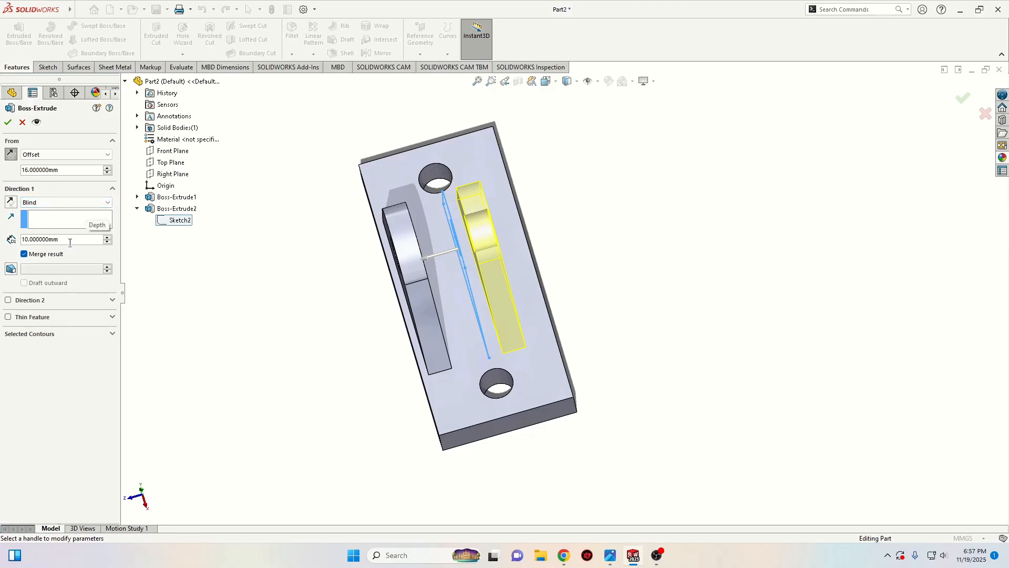
left_click(11, 202)
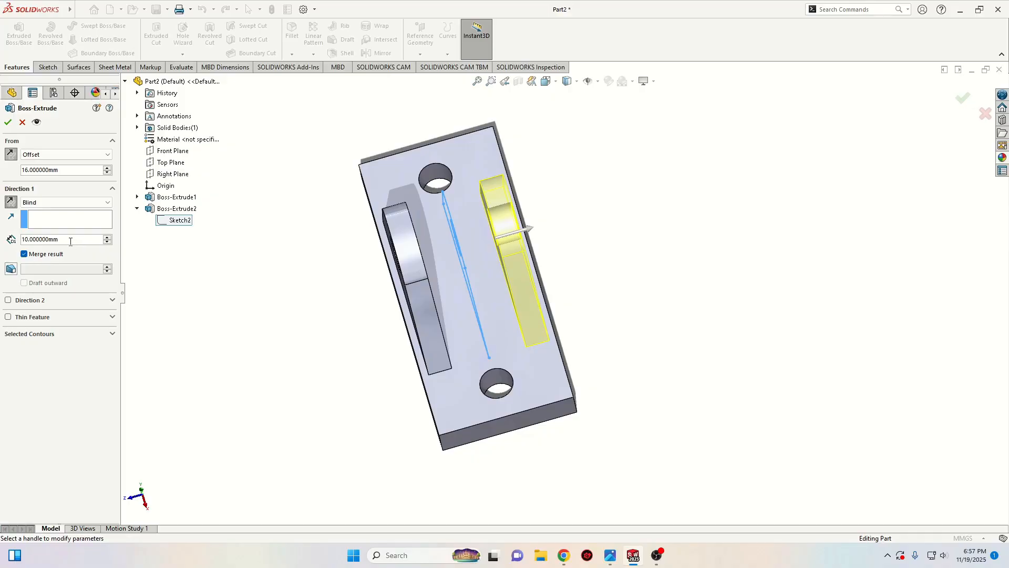
middle_click_drag(270, 320, 334, 411)
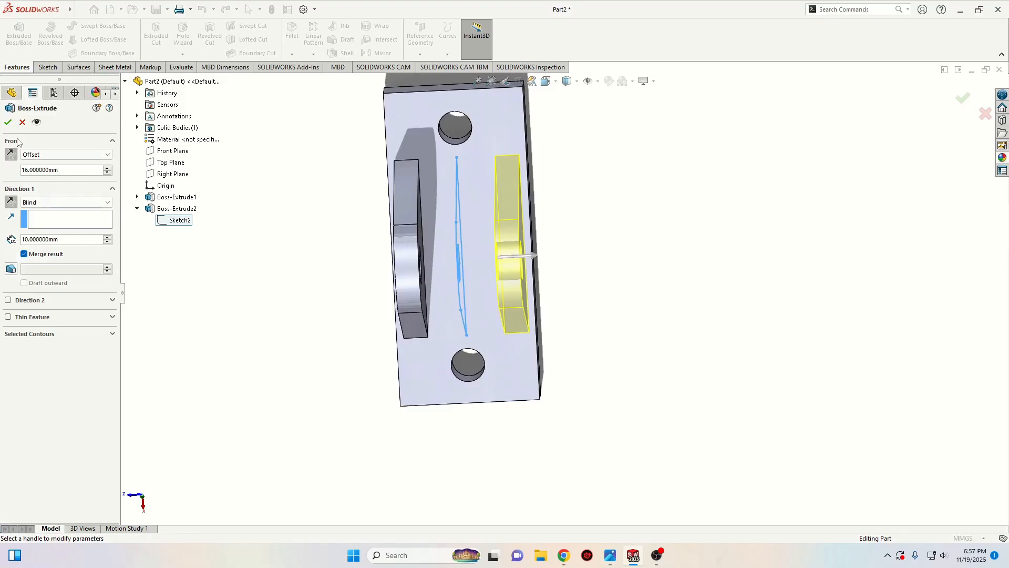
left_click(8, 122)
middle_click_drag(241, 307, 321, 161)
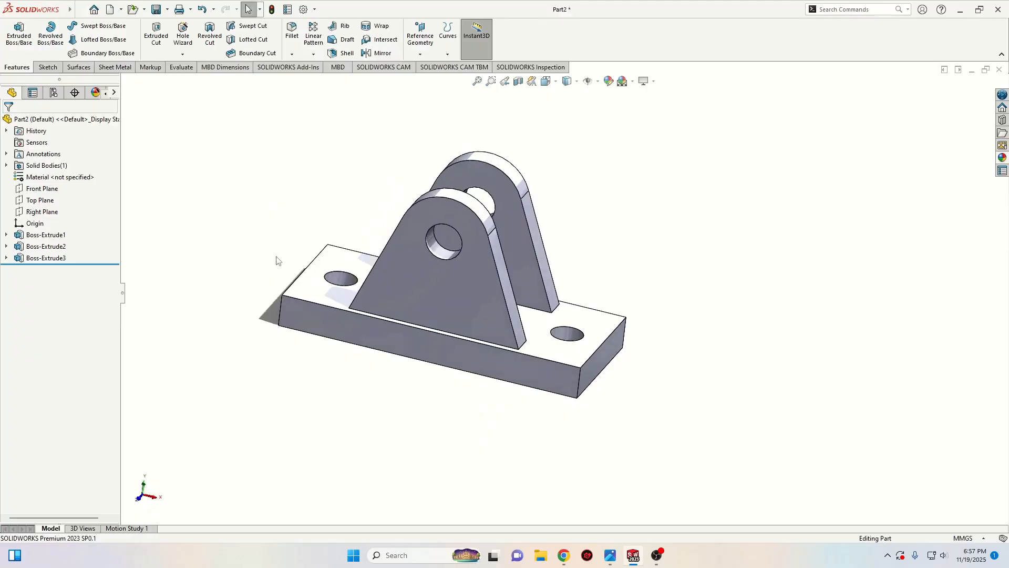
Step: Start a constant-size Fillet with a symmetric radius of 5 mm
middle_click_drag(277, 260, 319, 281, "ctrl")
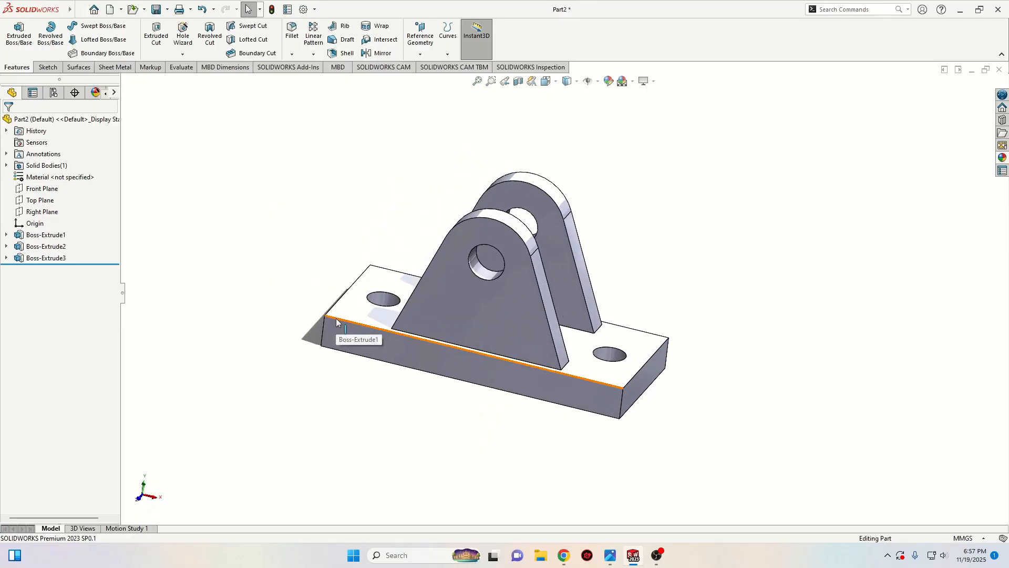
middle_click_drag(349, 376, 368, 388)
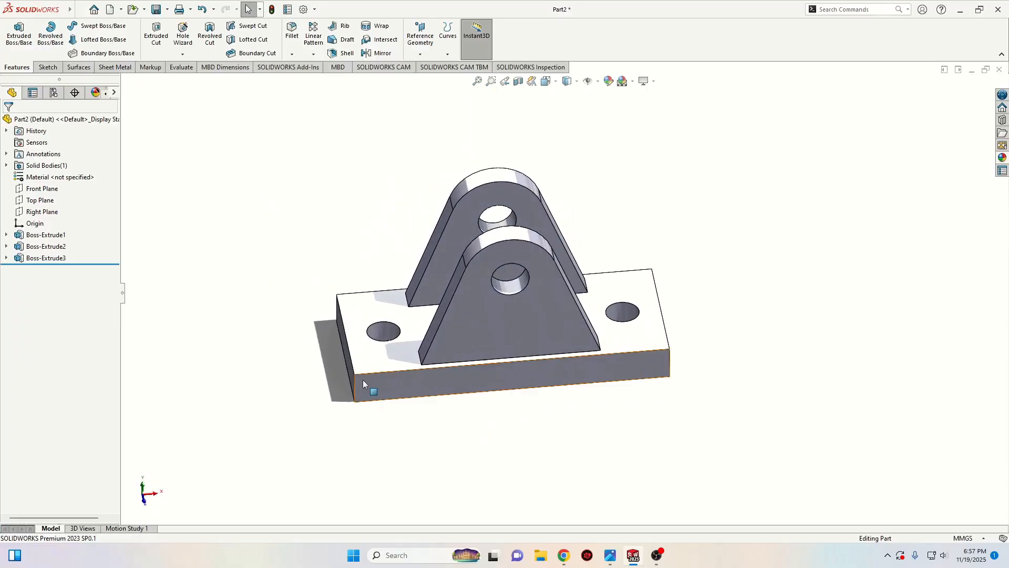
left_click(291, 32)
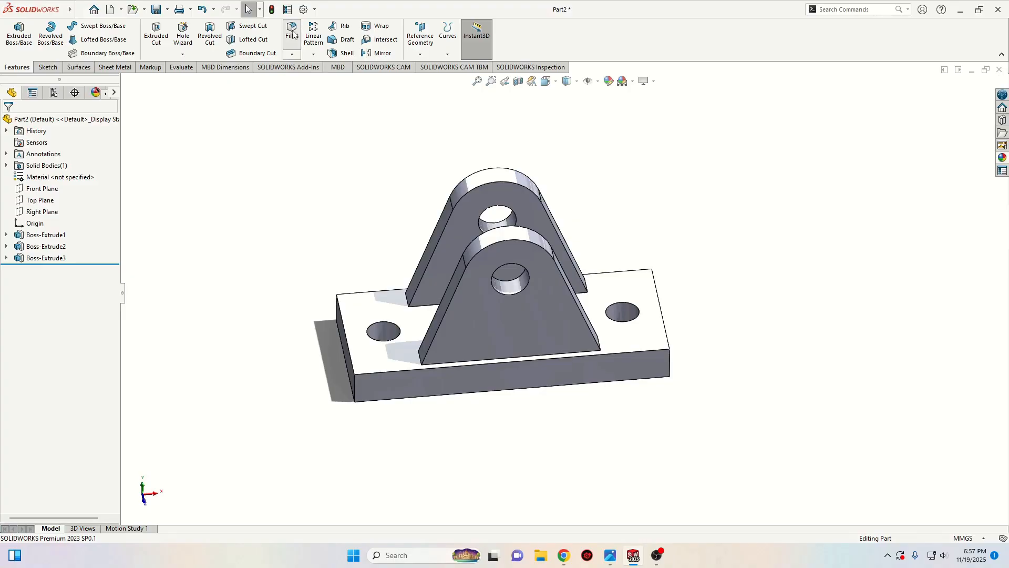
type("5")
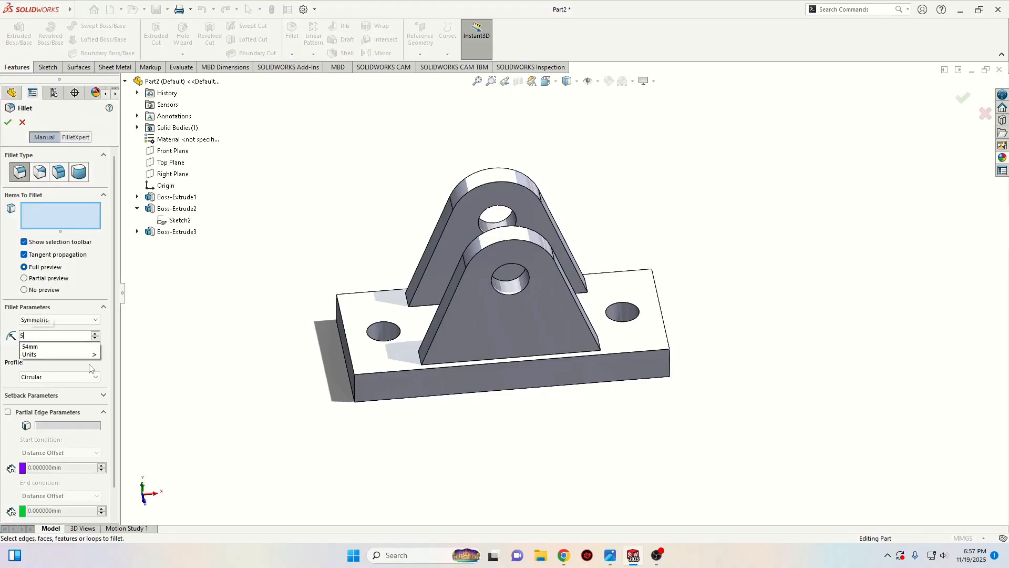
left_click_drag(214, 367, 247, 371)
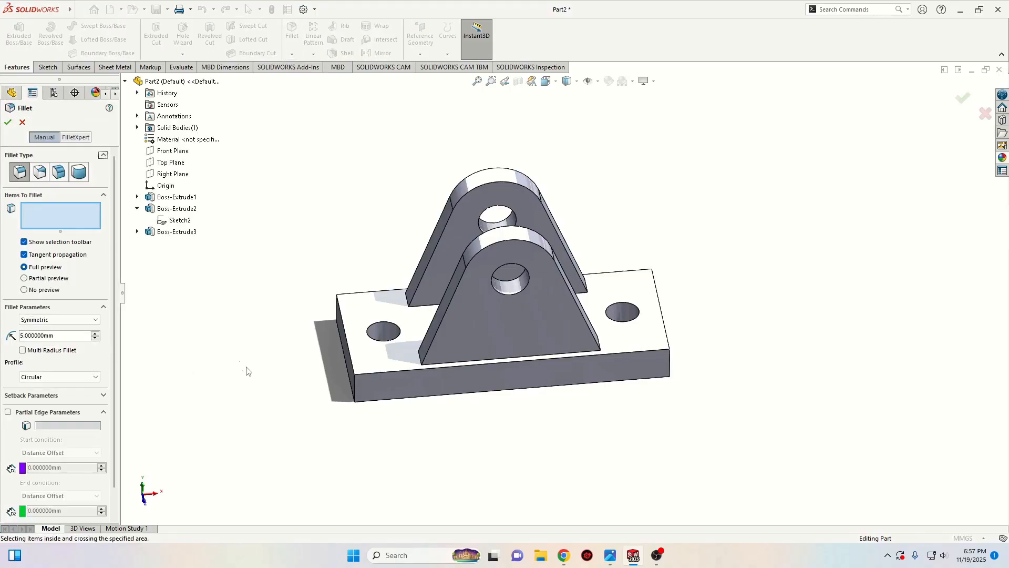
left_click(351, 386)
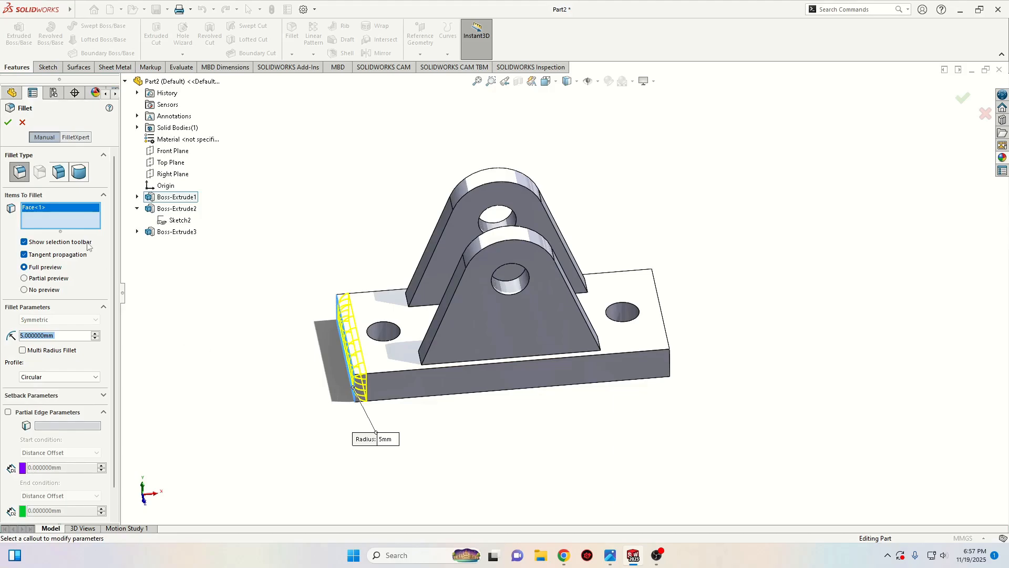
right_click(61, 217)
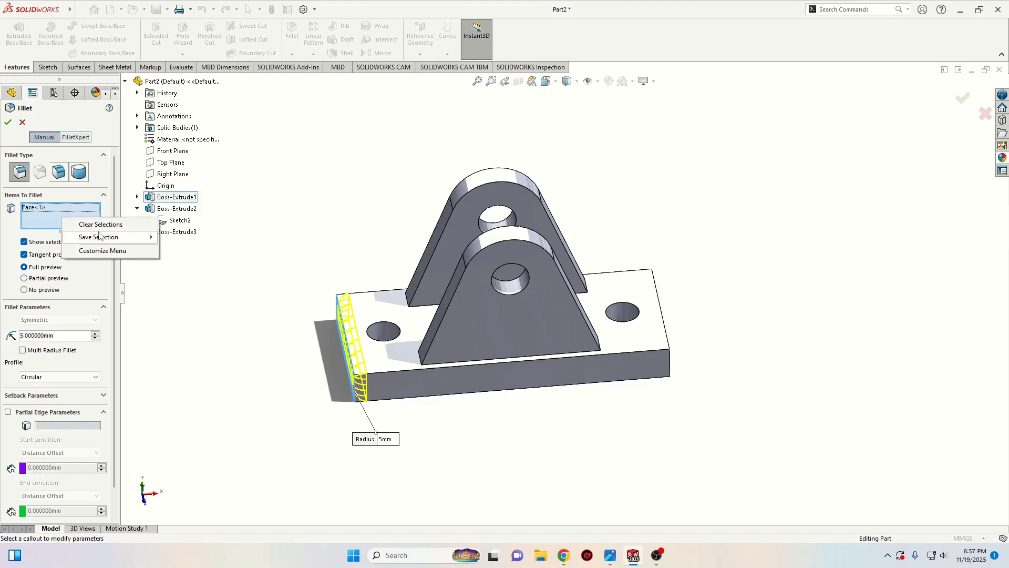
left_click(100, 225)
Step: Select the base plate's four vertical corner edges and the two base end edges of the front support for the fillet
left_click(356, 392)
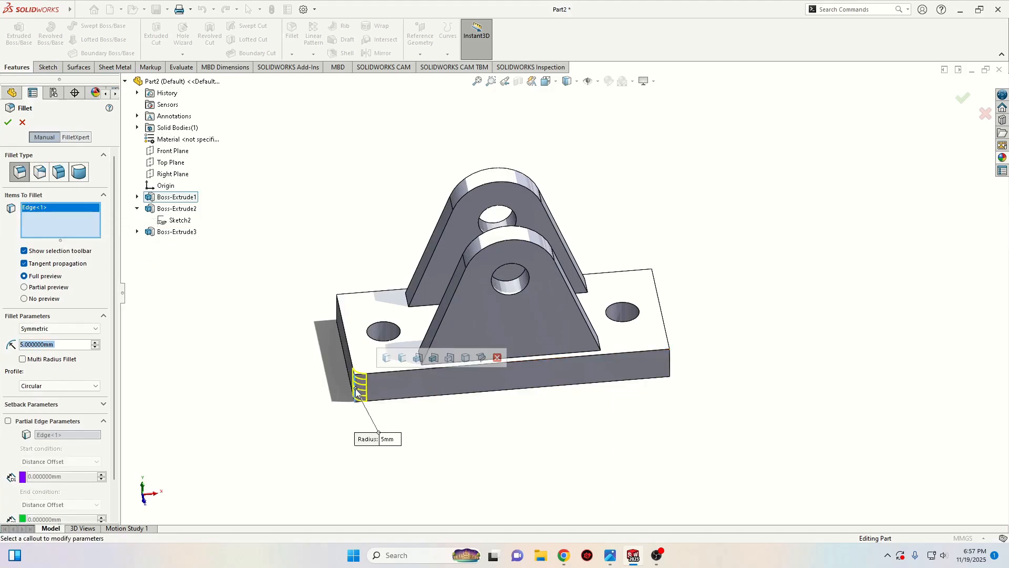
left_click(386, 359)
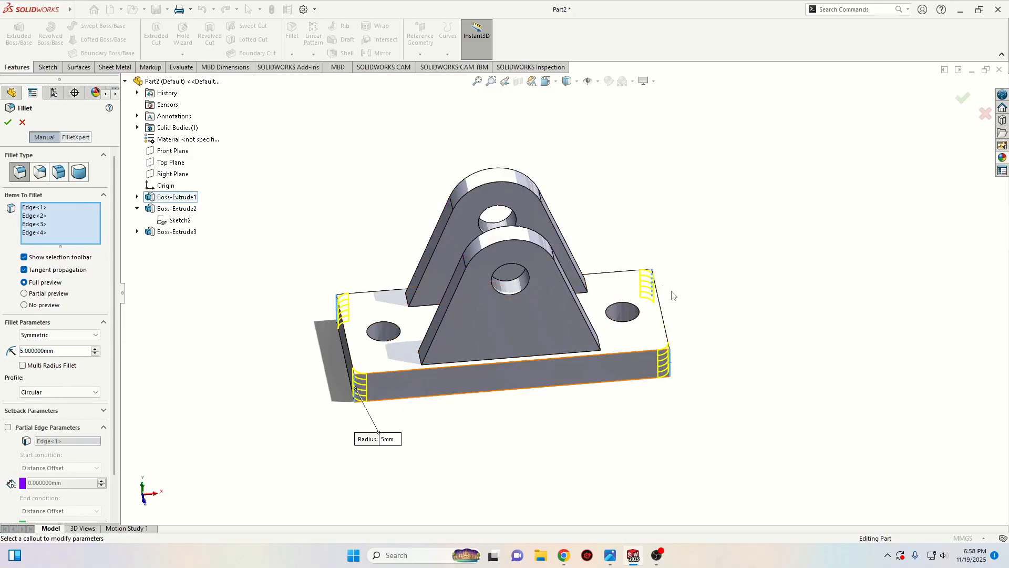
middle_click_drag(237, 353, 250, 392)
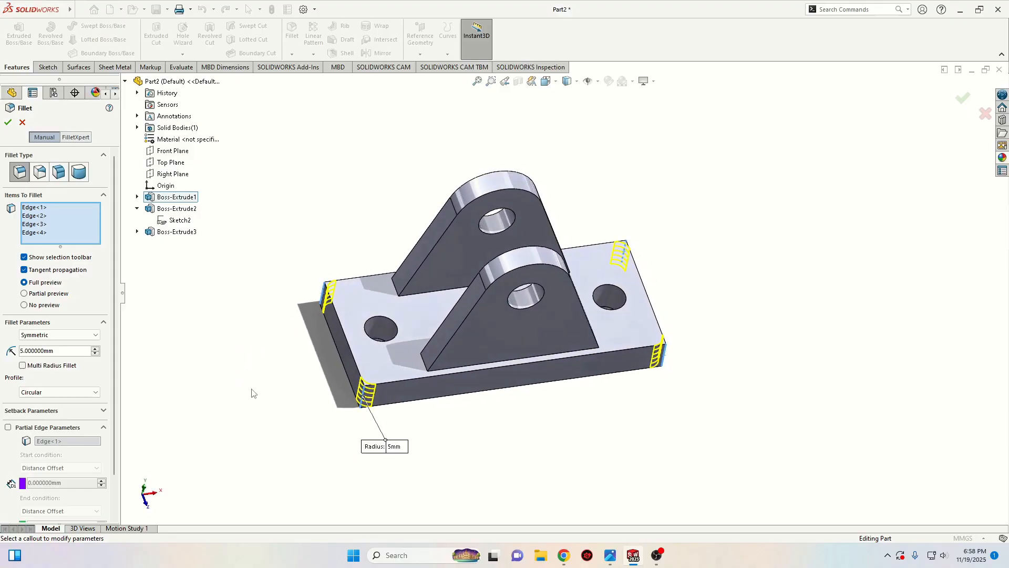
left_click(426, 368)
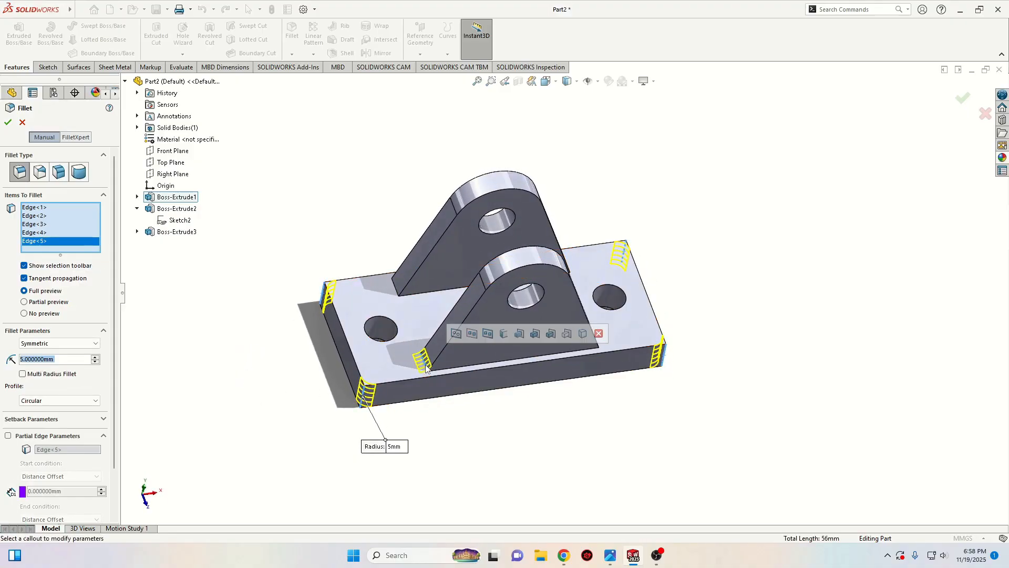
left_click(504, 335)
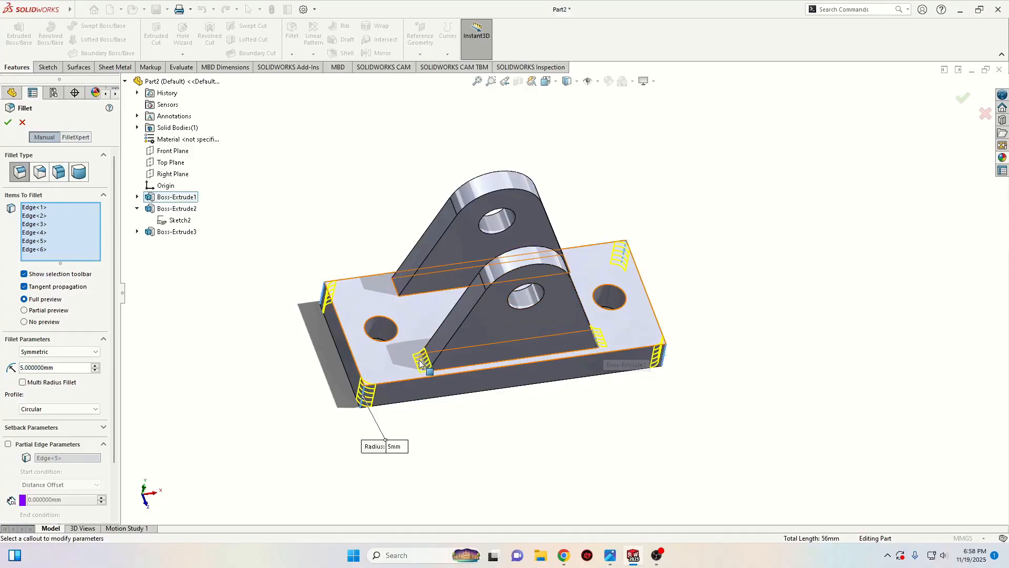
Step: Add the rear support's two base end edges to the selection and create the 5 mm fillet
middle_click_drag(420, 363, 394, 304)
left_click(398, 298)
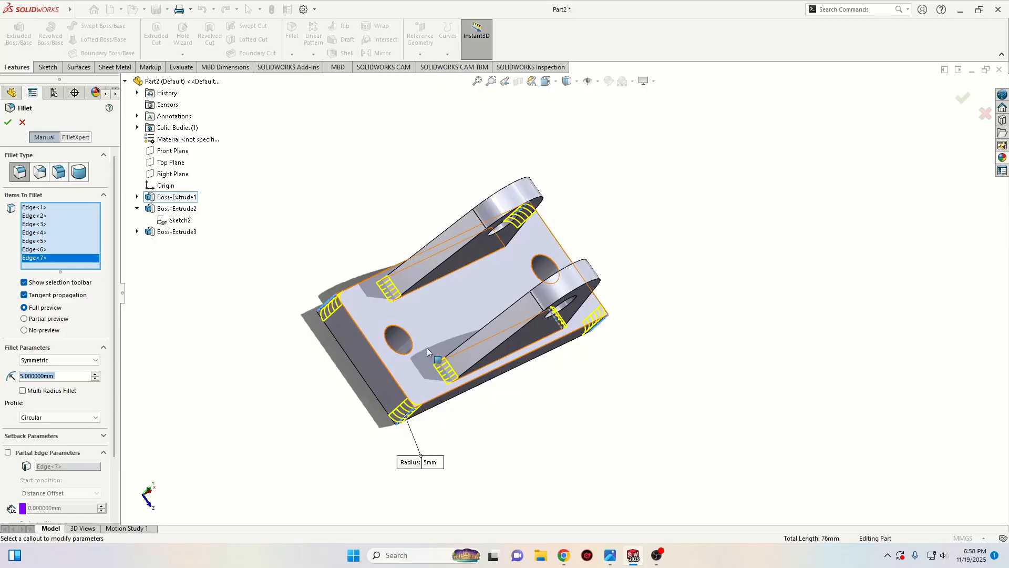
middle_click_drag(426, 348, 356, 318)
left_click(618, 263)
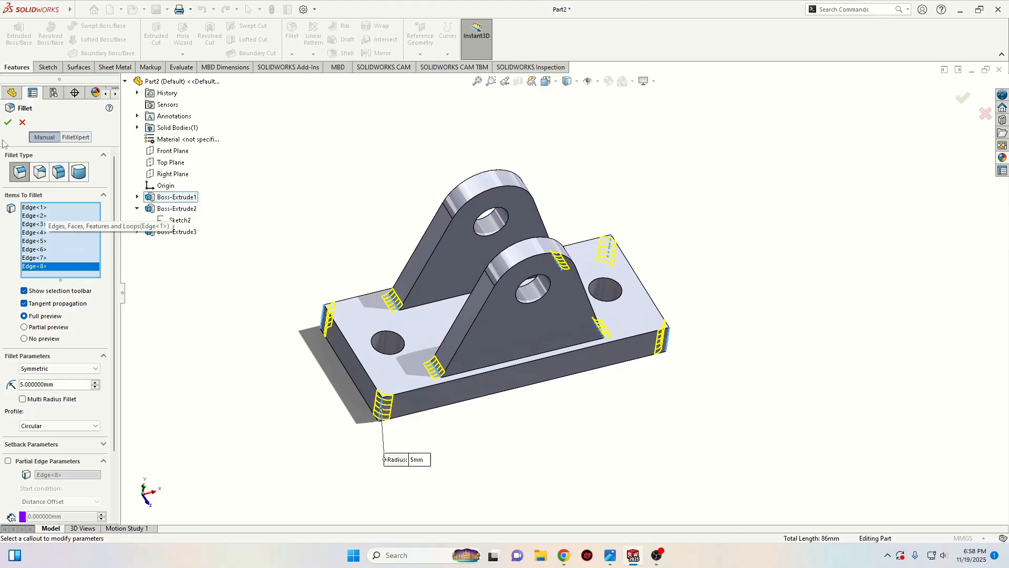
left_click(8, 122)
middle_click_drag(291, 368, 255, 350)
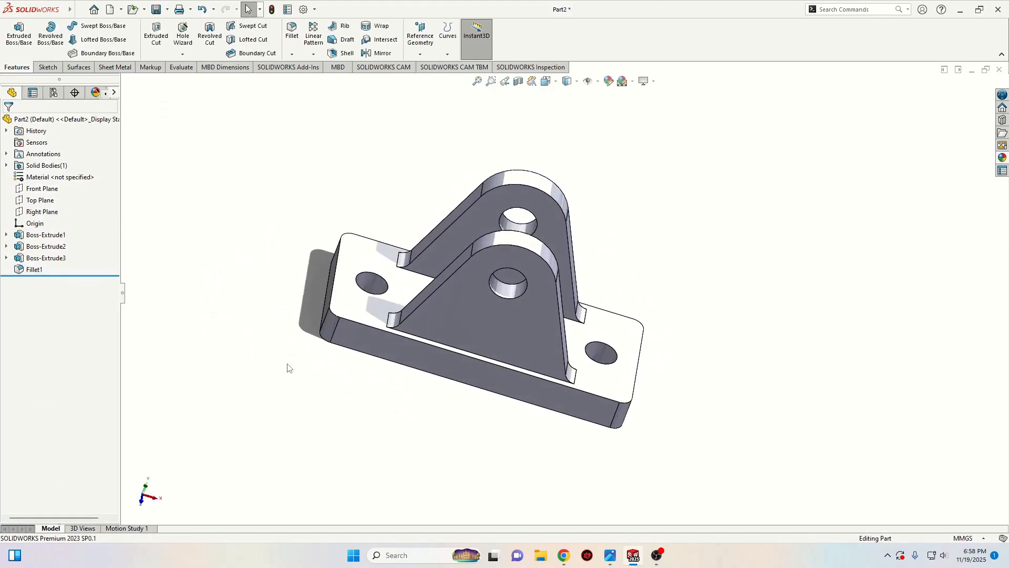
middle_click_drag(324, 387, 342, 378)
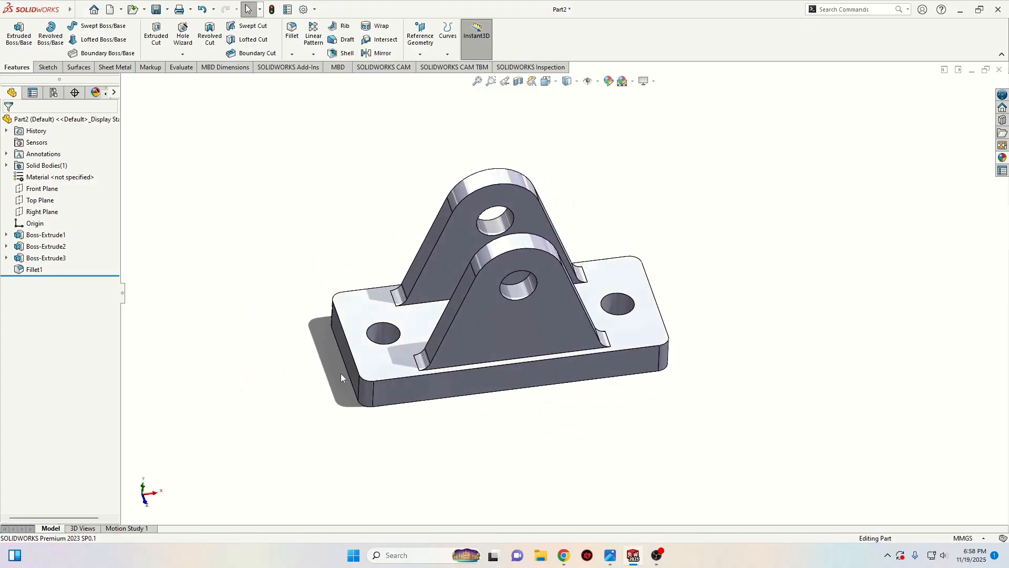
Step: Apply the steel AISI 1020 from the SOLIDWORKS Materials library to the part
right_click(64, 179)
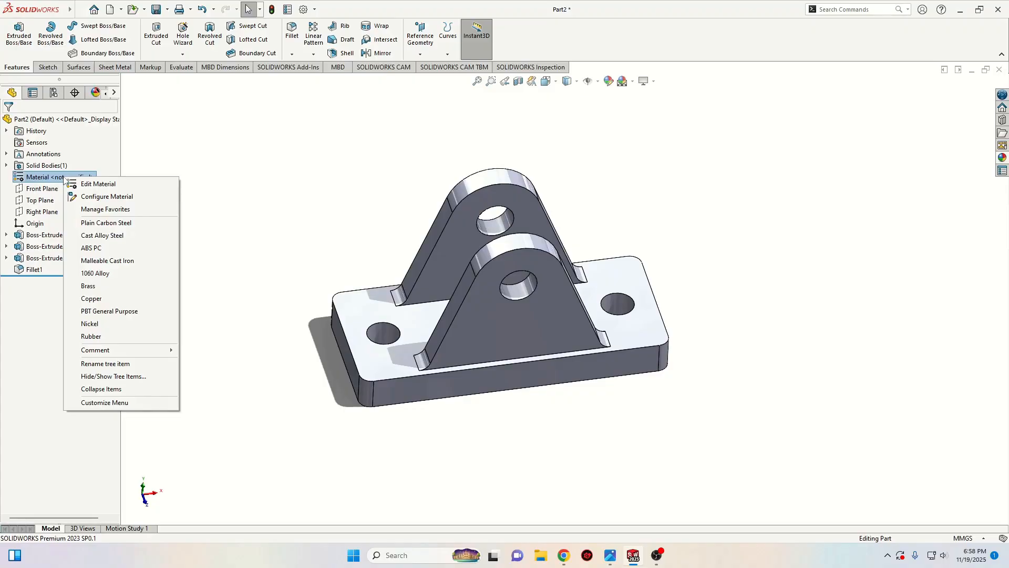
left_click(102, 184)
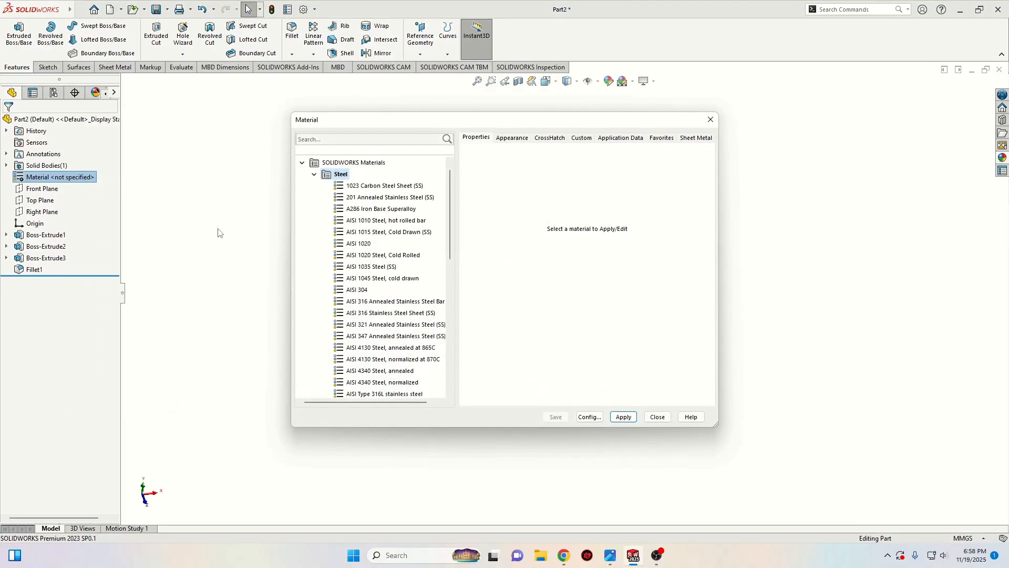
left_click(365, 245)
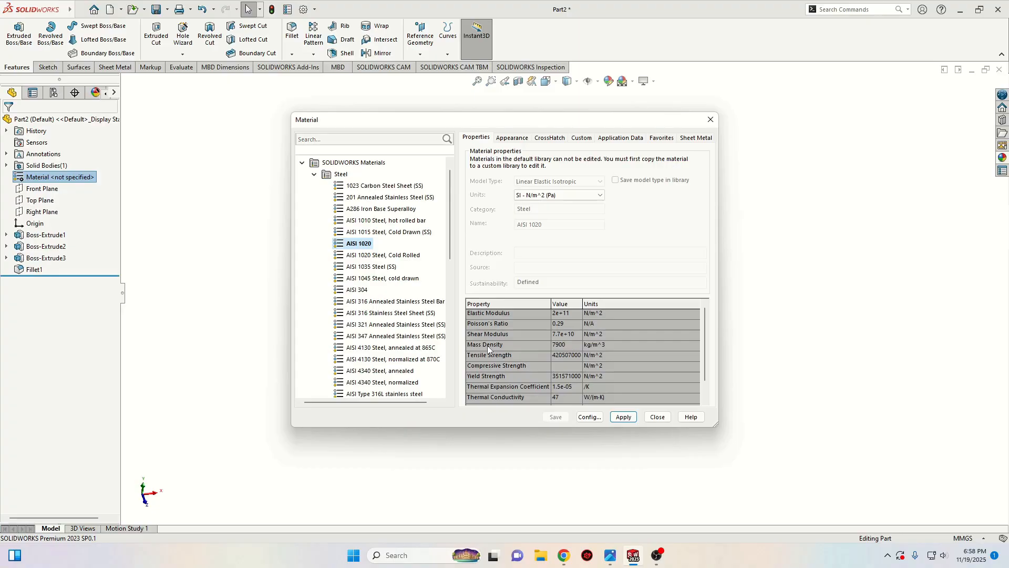
left_click(623, 416)
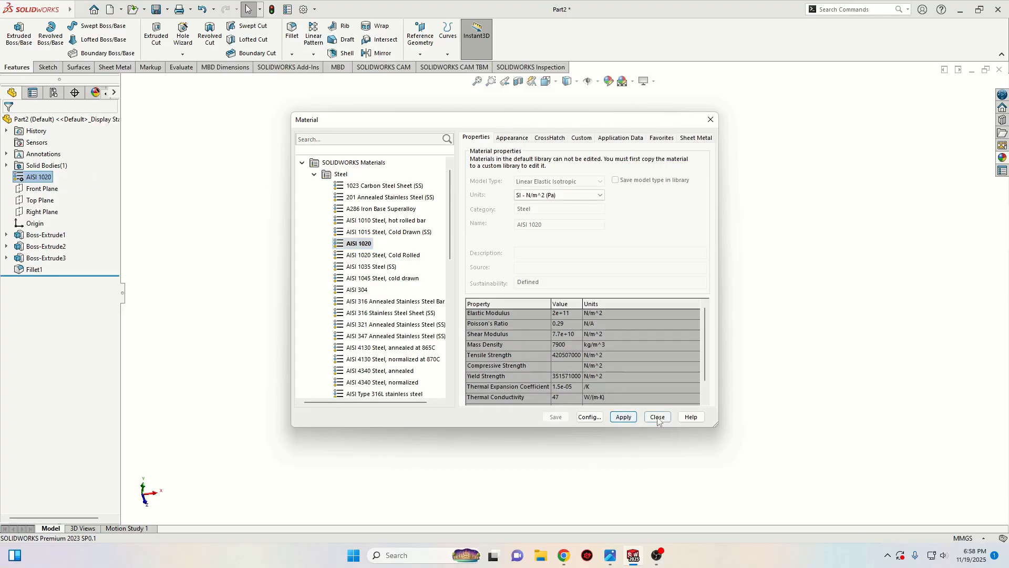
Step: Close the material library and look over the finished base and the swivel model from several angles
left_click(657, 416)
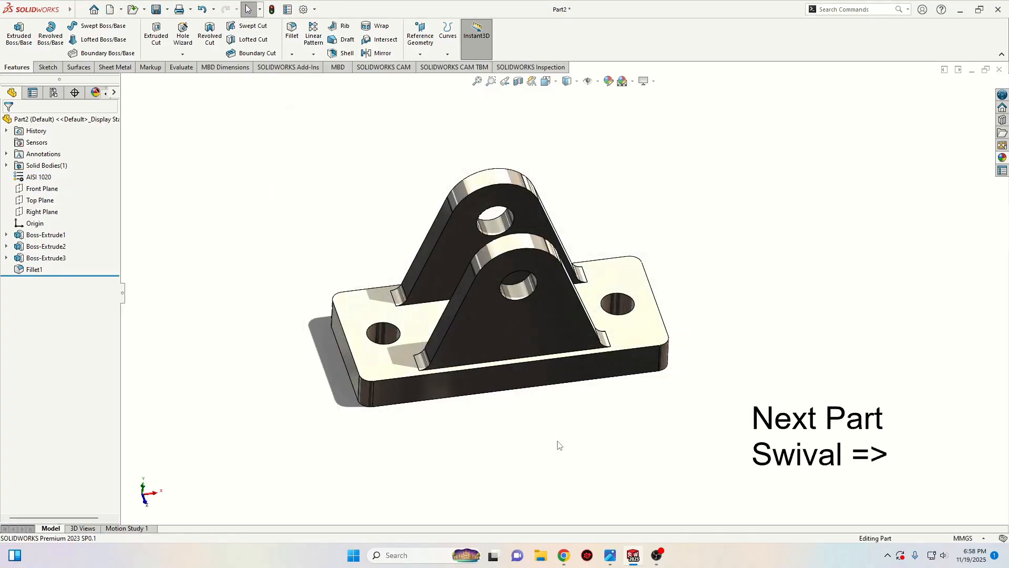
middle_click_drag(560, 439, 475, 394)
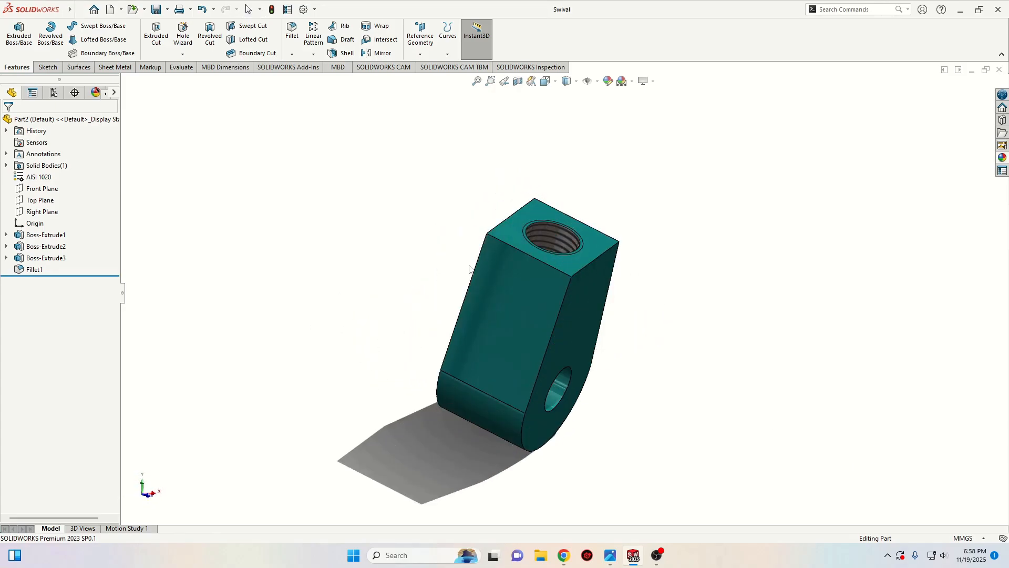
middle_click_drag(401, 271, 567, 253)
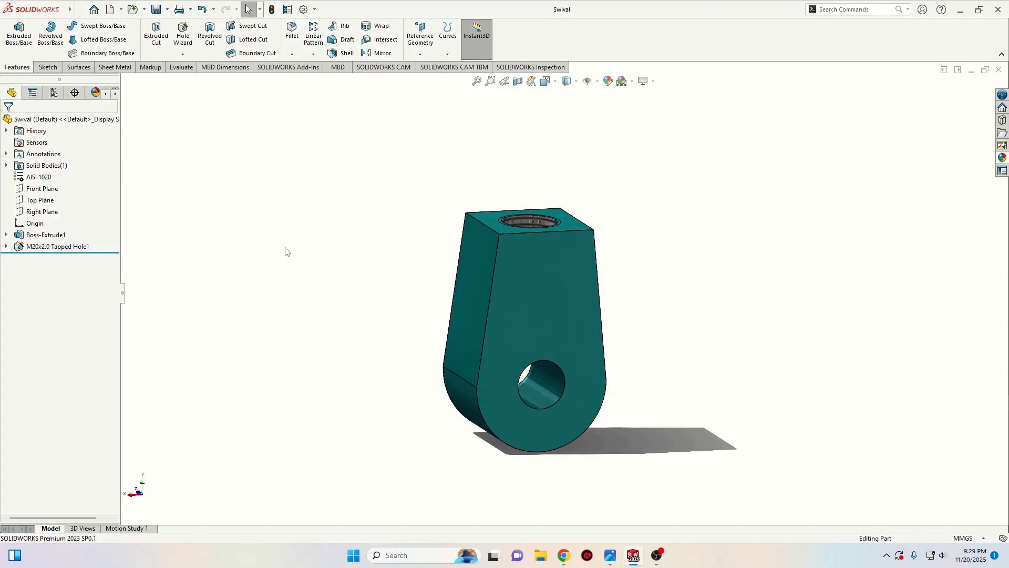
Step: Create a new part document and set its scene background to Plain White
left_click(109, 9)
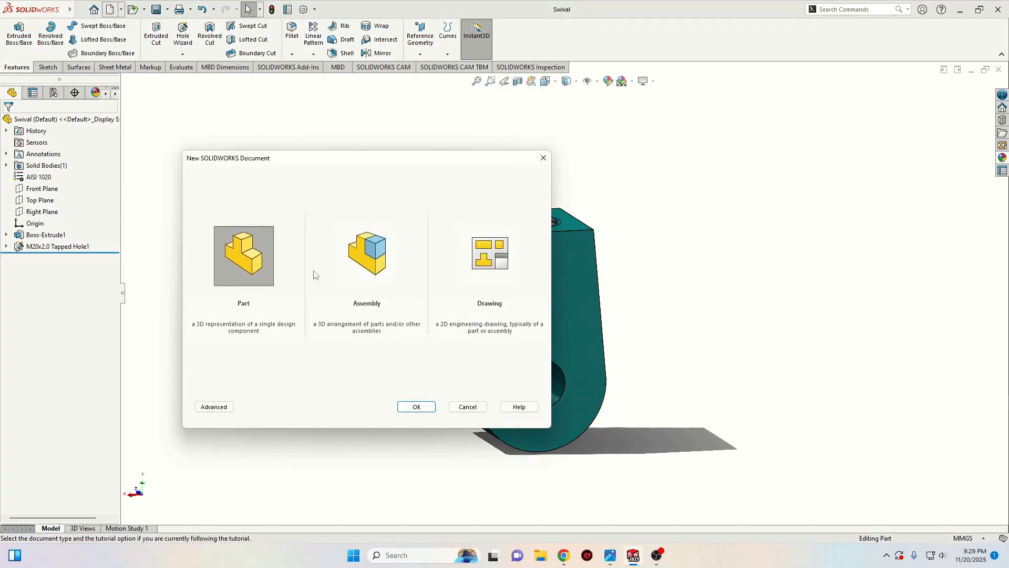
left_click(414, 408)
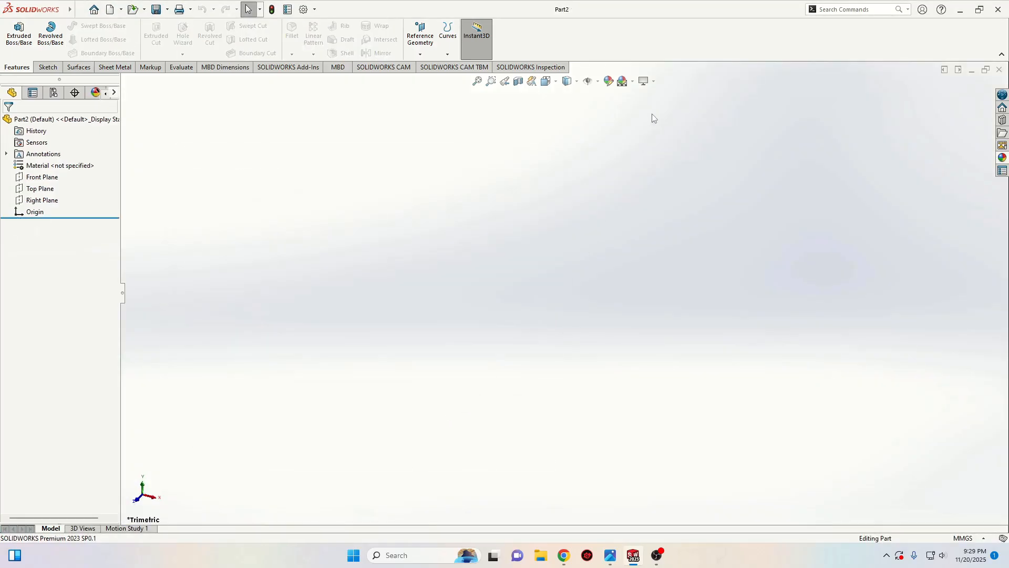
left_click(632, 81)
left_click(648, 108)
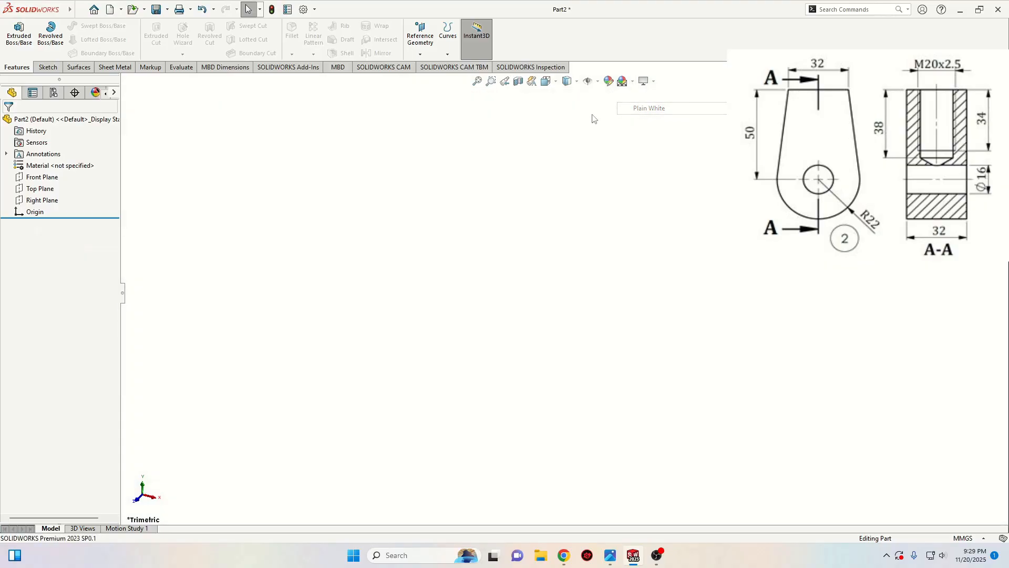
Step: Sketch a closed outline on the Front Plane with a horizontal top line about 36 mm long, two flaring sides and a tangent bottom arc about R25
left_click(40, 178)
left_click(59, 163)
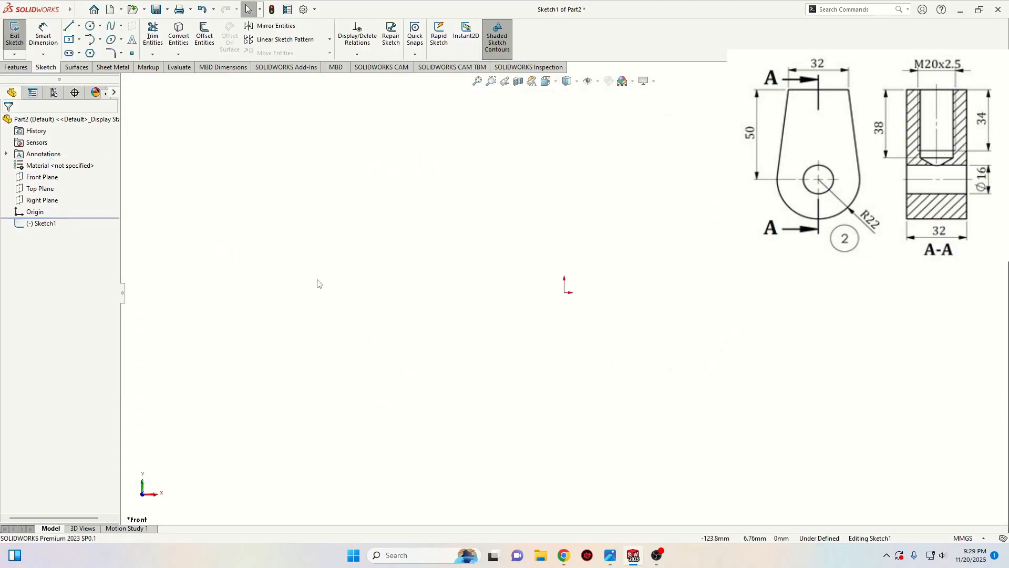
middle_click_drag(275, 308, 231, 338, "ctrl")
left_click(68, 25)
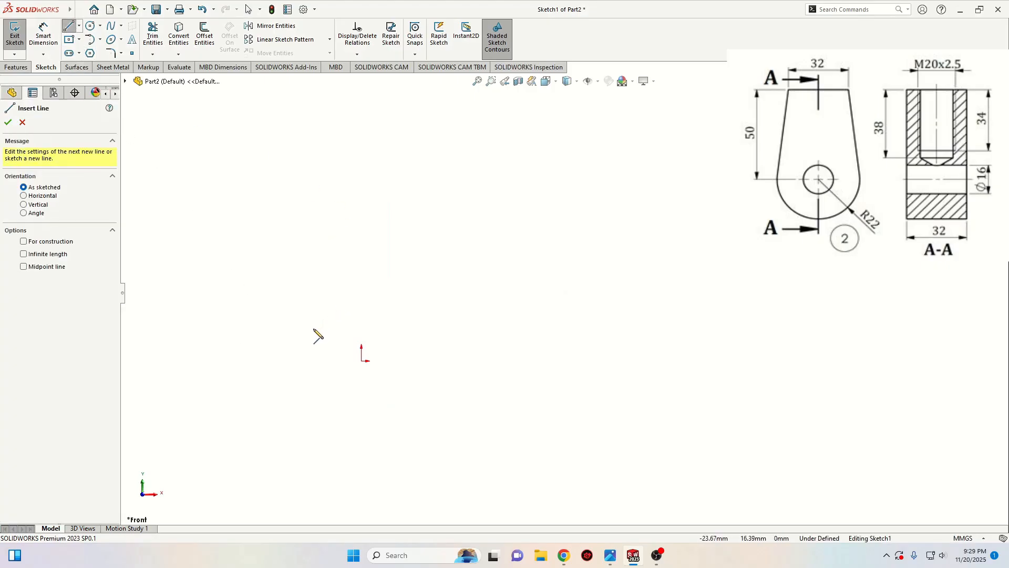
left_click(346, 363)
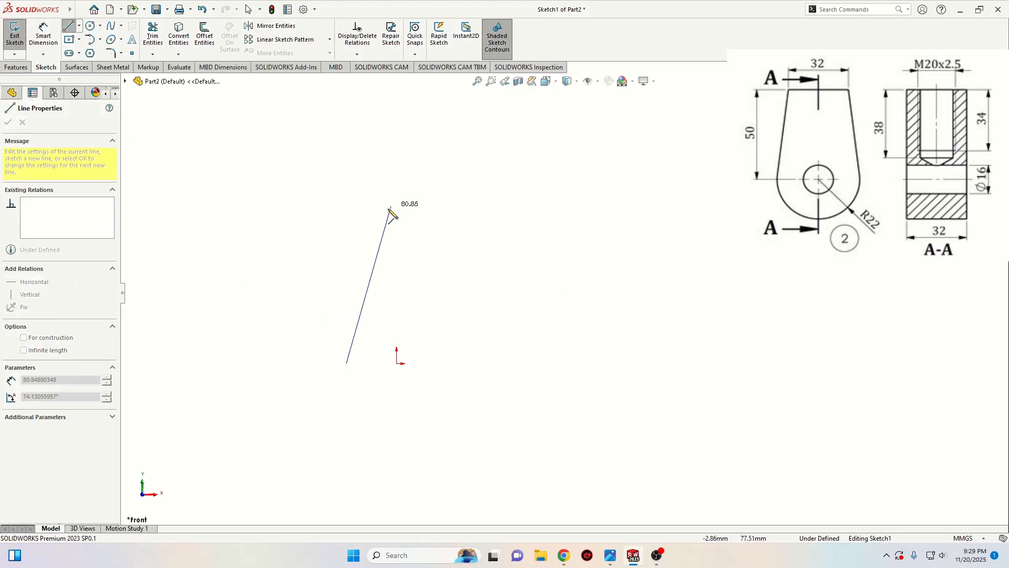
left_click(367, 215)
left_click(440, 215)
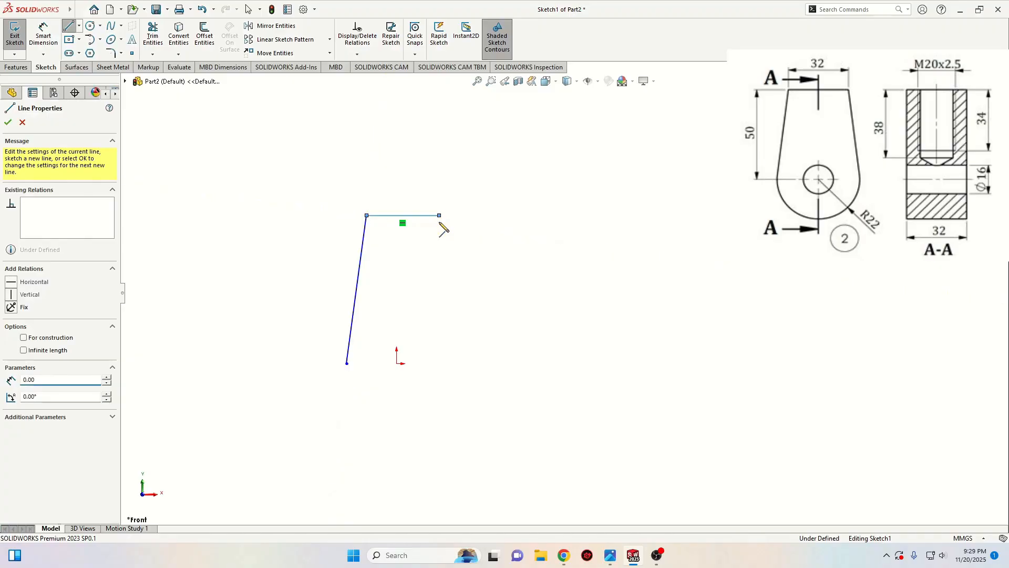
left_click(458, 363)
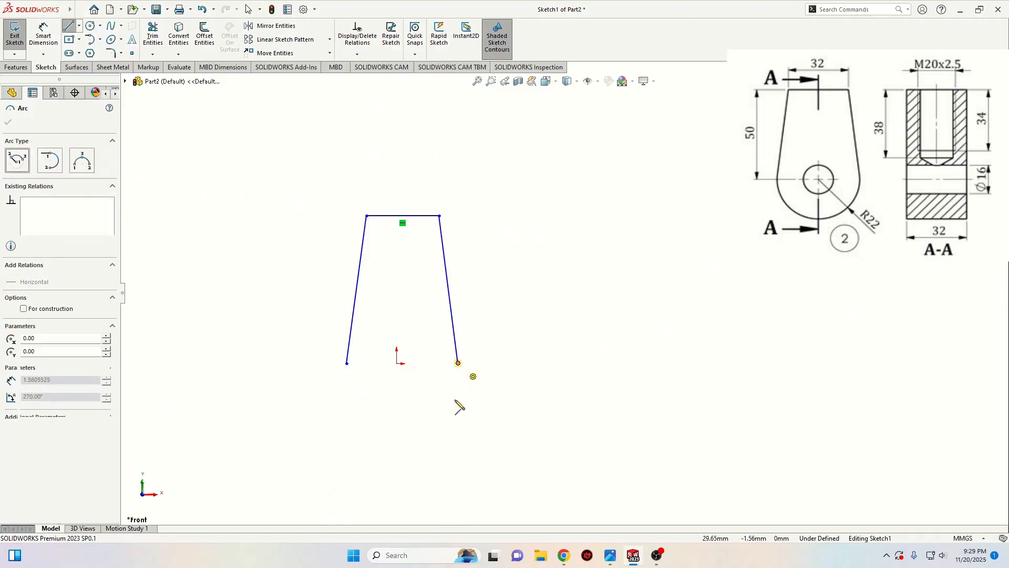
left_click(346, 363)
right_click(288, 338)
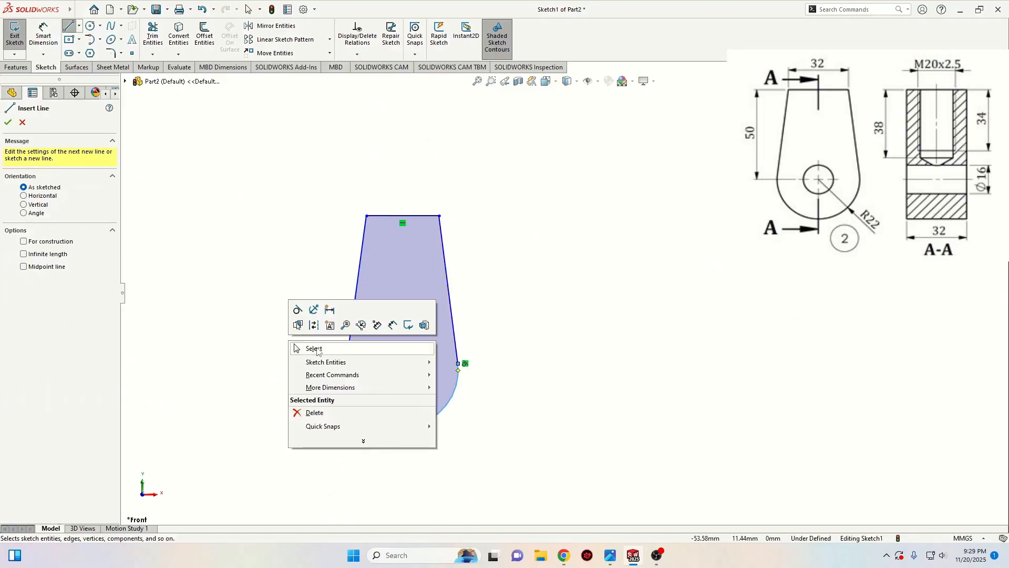
left_click(317, 349)
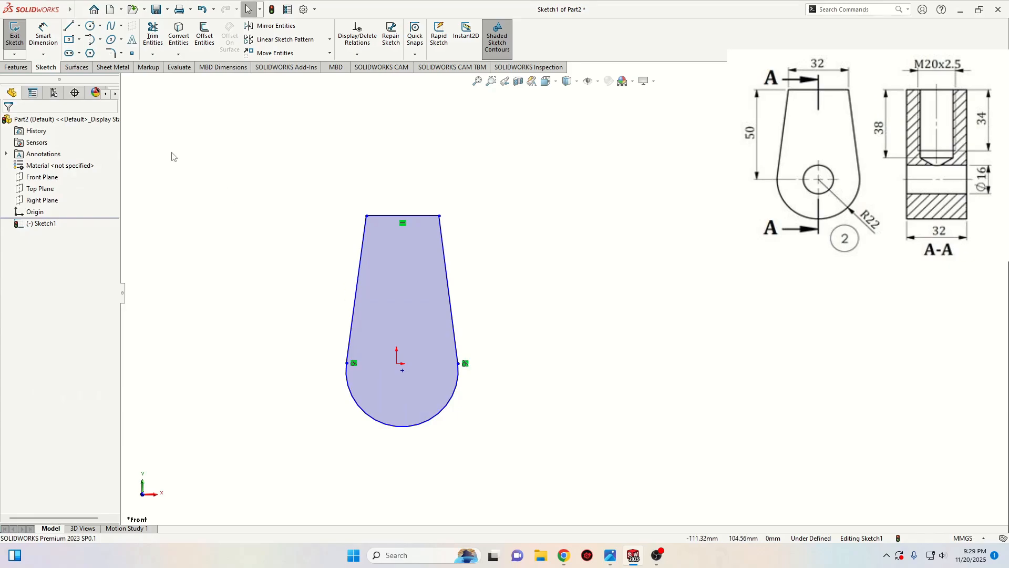
Step: Dimension the outline's top line as 32 mm and the bottom arc's radius as 22 mm
left_click(43, 34)
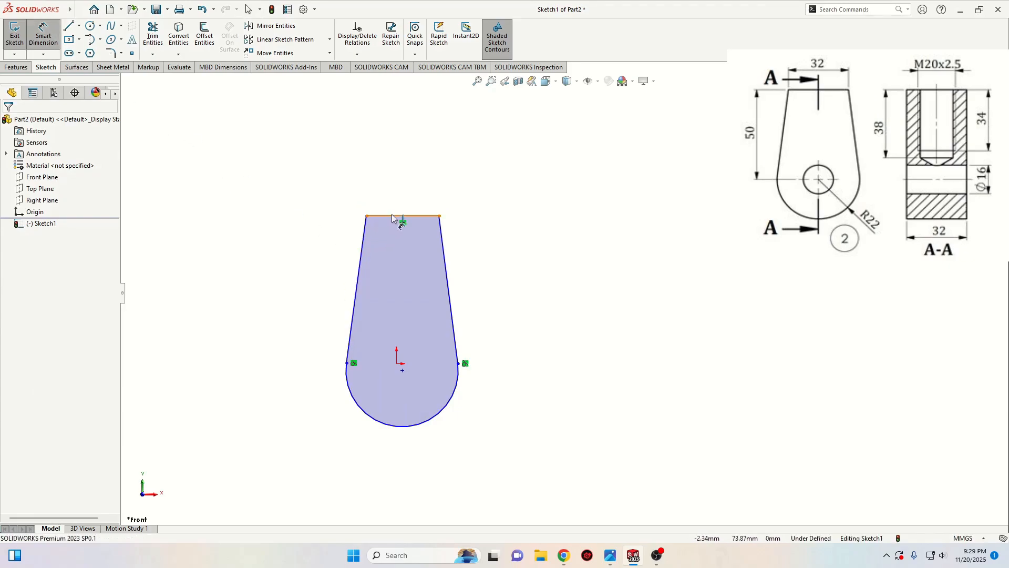
left_click(392, 220)
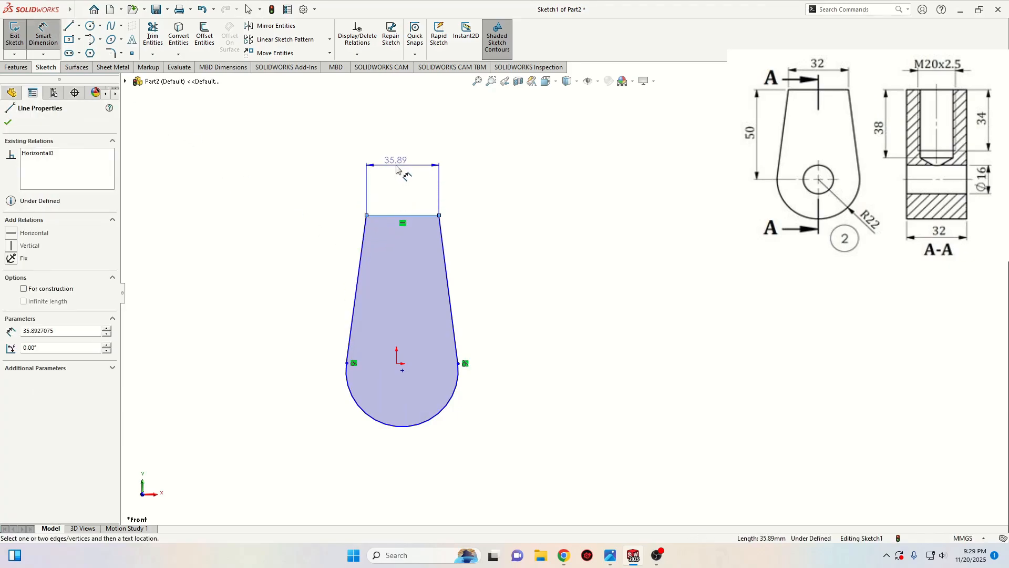
left_click(396, 166)
type("32")
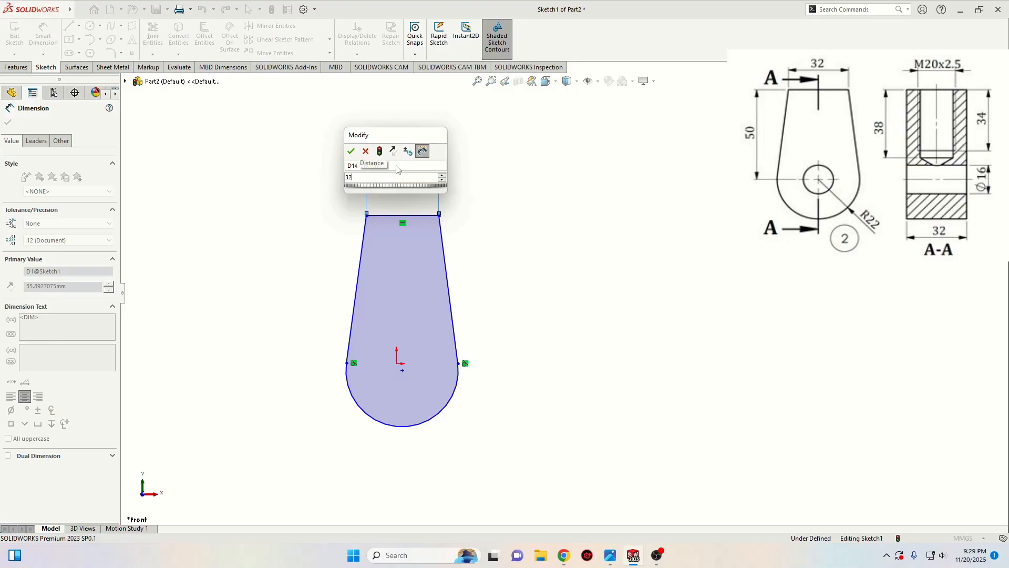
key("Return")
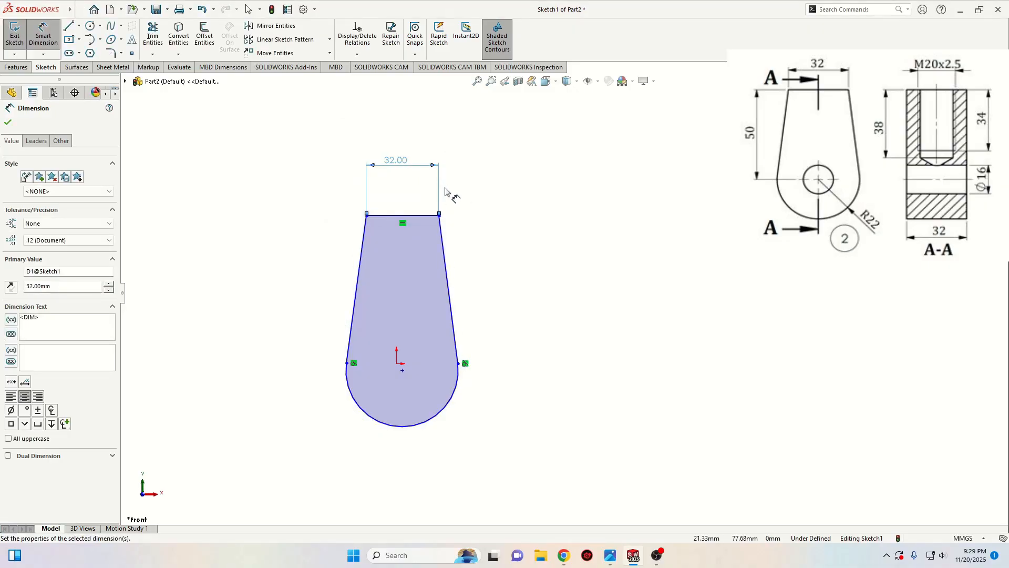
left_click(400, 426)
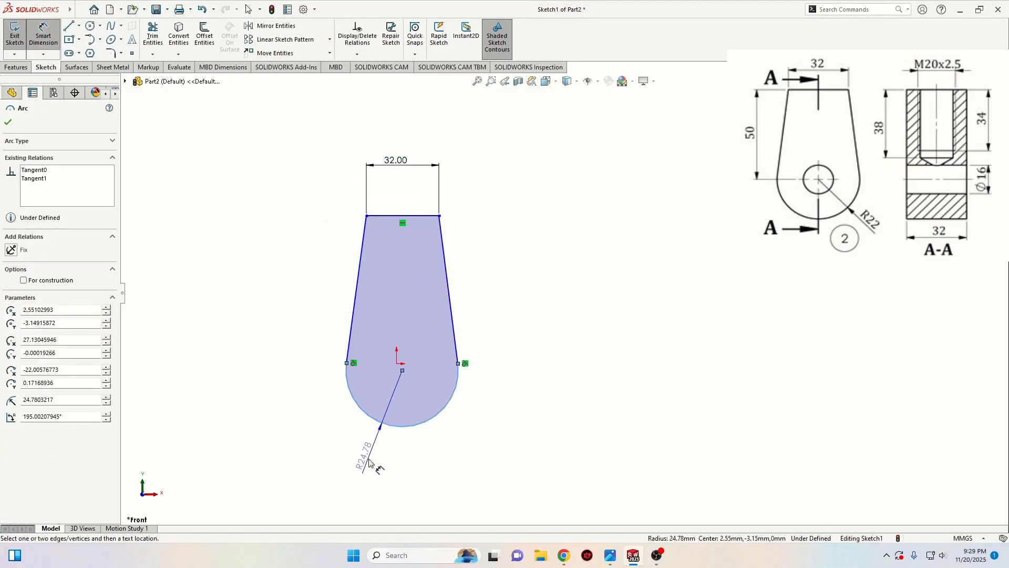
left_click(355, 475)
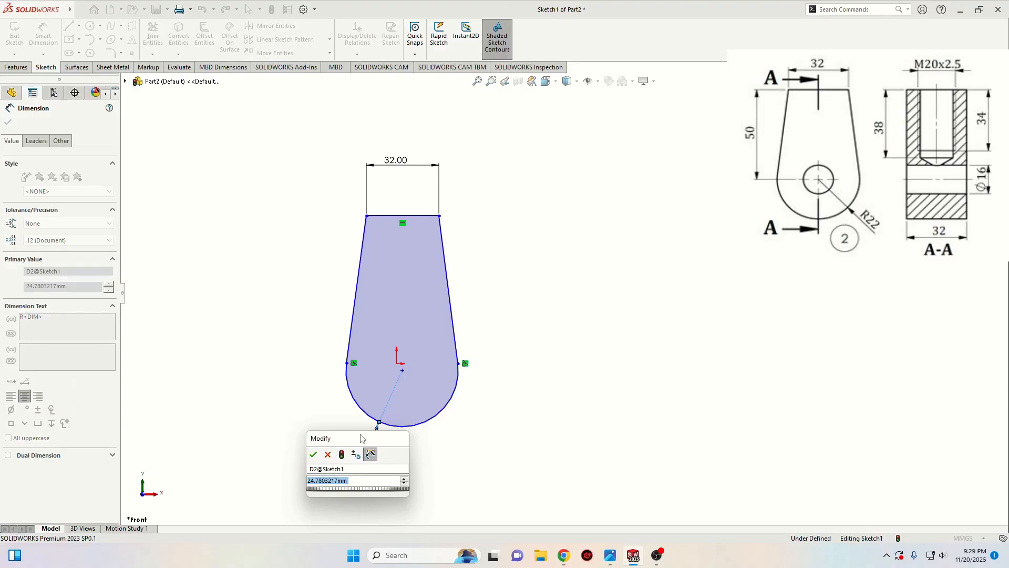
type("22")
key("Return")
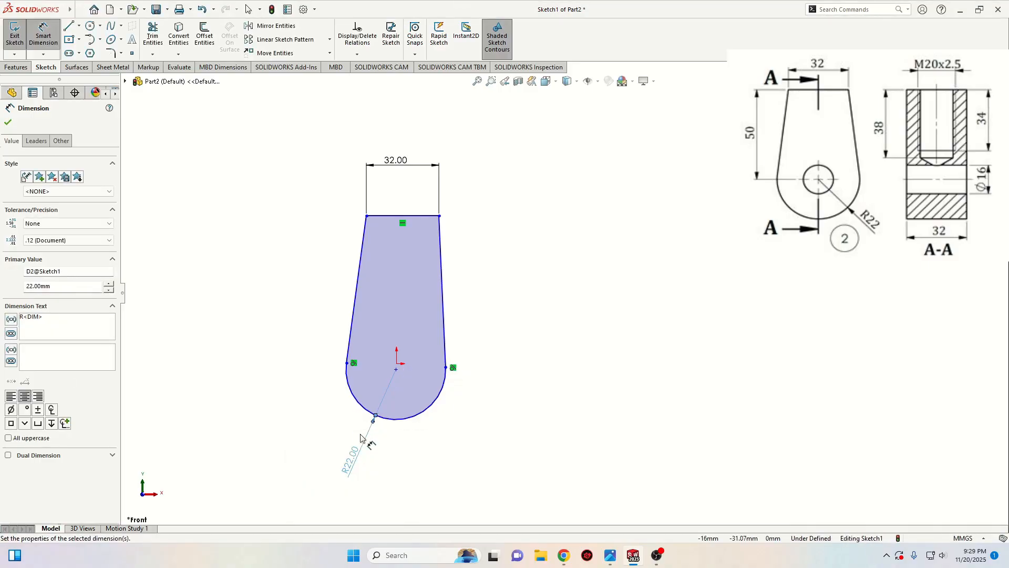
Step: Dimension the vertical distance between the arc's centre and the top line as 50 mm
left_click(396, 369)
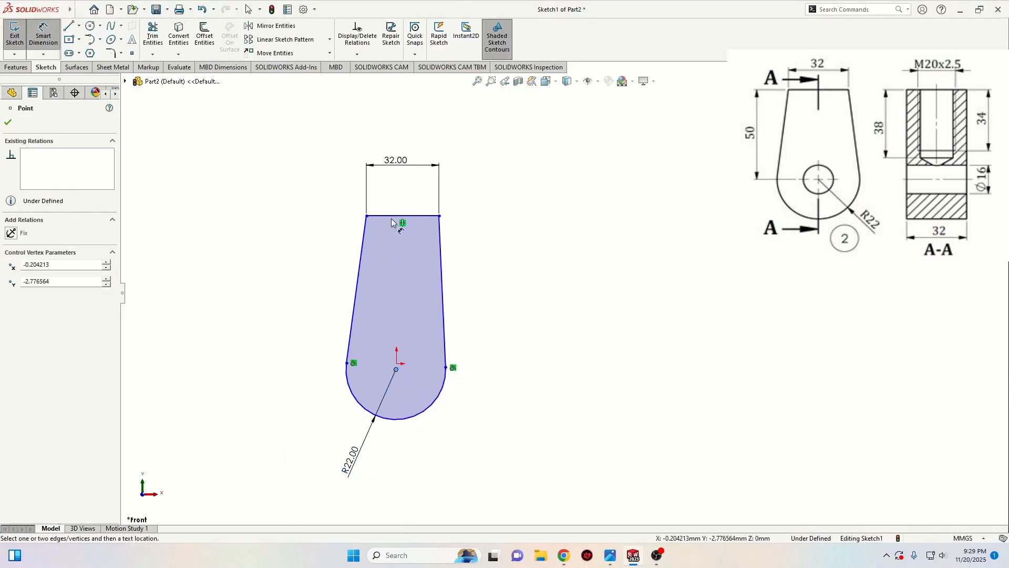
left_click(378, 216)
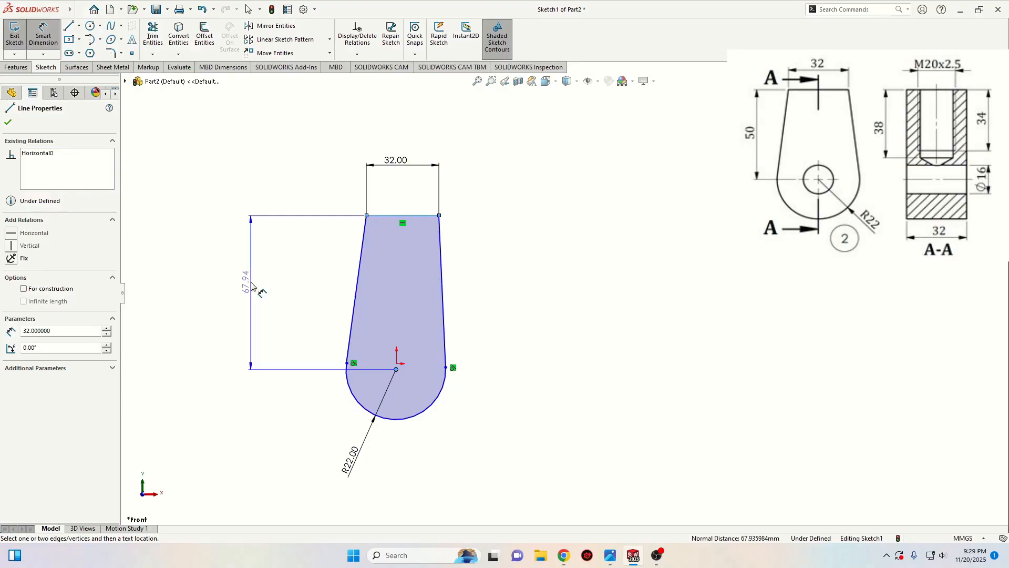
left_click(252, 285)
type("5")
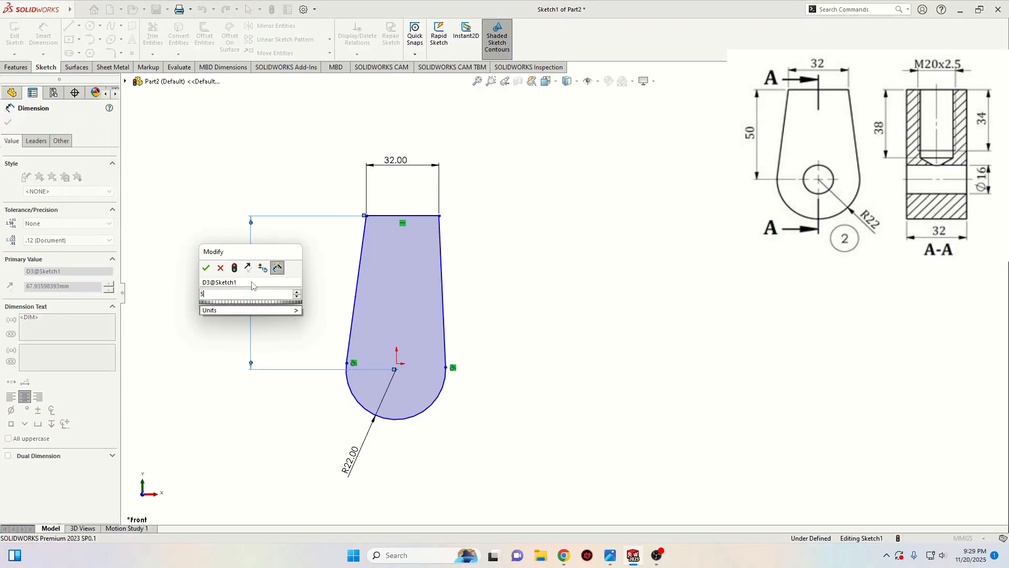
type("0")
key("Return")
right_click(252, 286)
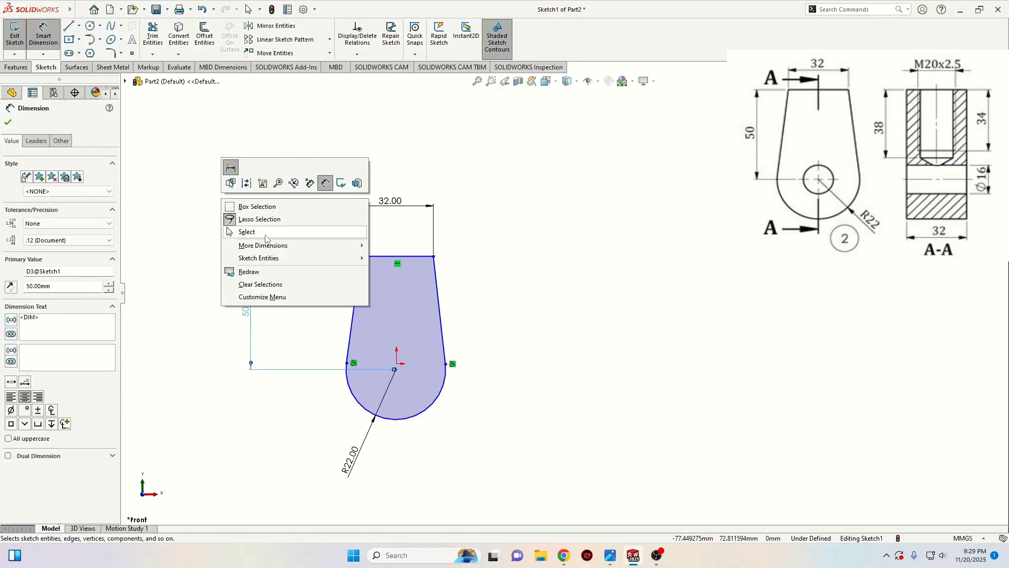
key("Escape")
Step: Make the two slanted sides equal and align the top line's midpoint vertically with the arc's centre
left_click(353, 316)
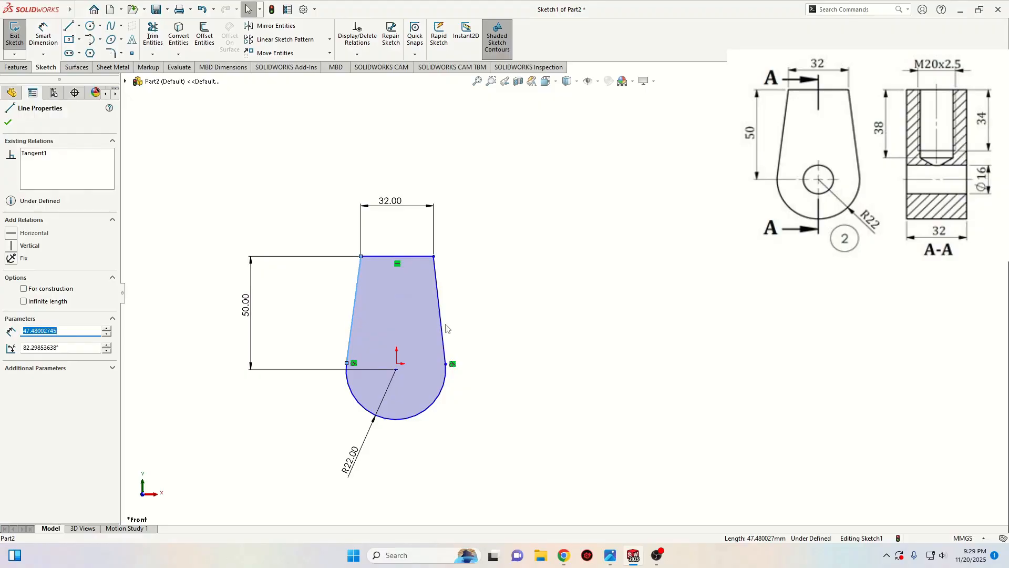
left_click(443, 324, "ctrl")
left_click(550, 285)
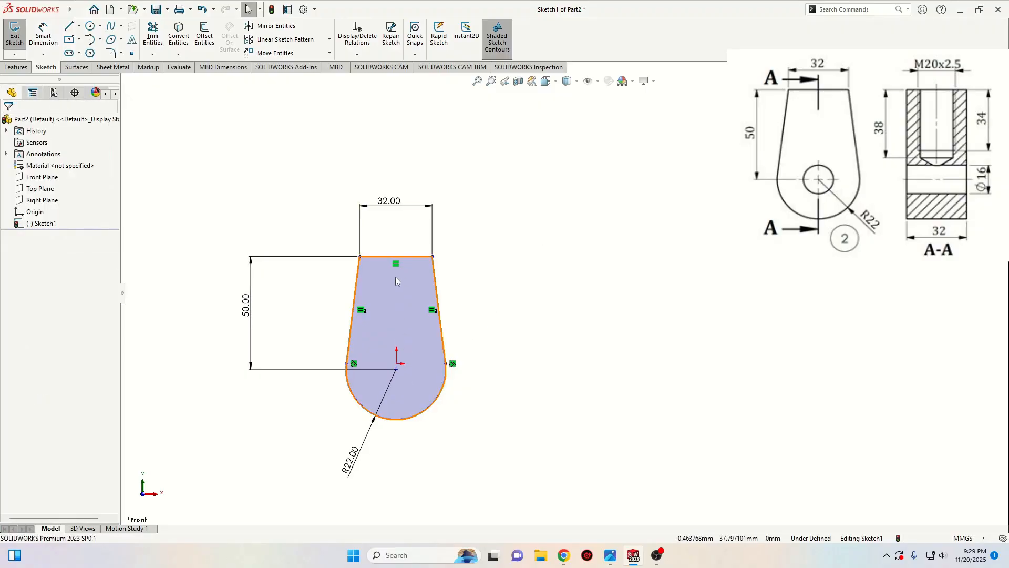
left_click(396, 256)
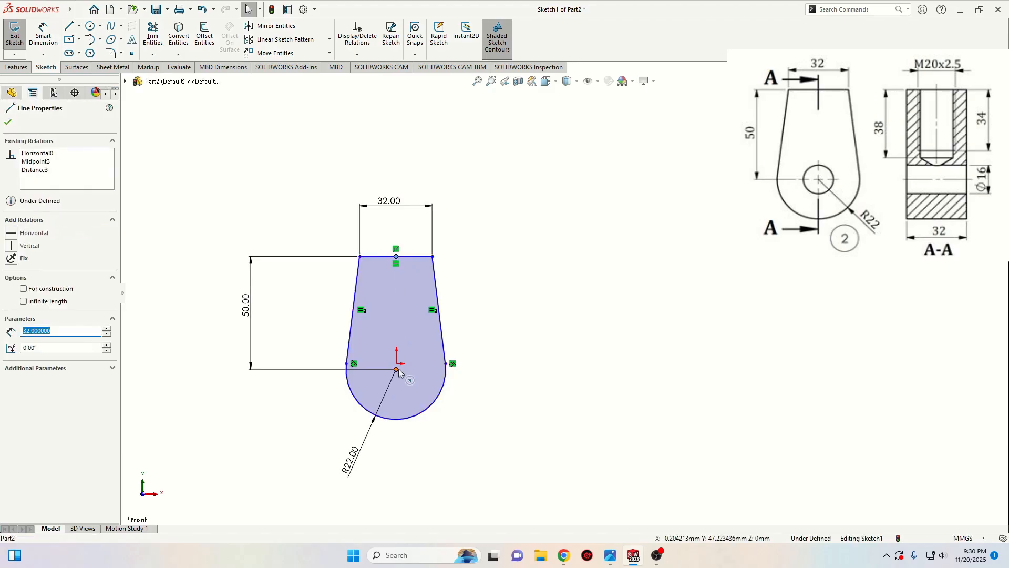
left_click(398, 367, "ctrl")
left_click(447, 320)
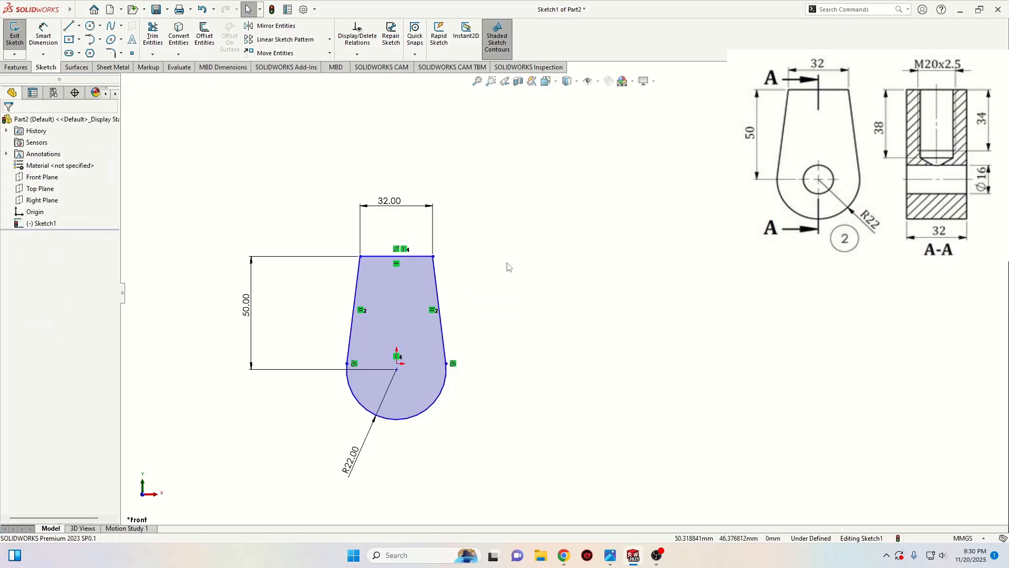
Step: Make the arc's centre point coincident with the sketch origin
mouse_move(398, 371)
left_mouse_down()
mouse_move(407, 348)
mouse_move(409, 368)
mouse_move(399, 356)
left_mouse_up()
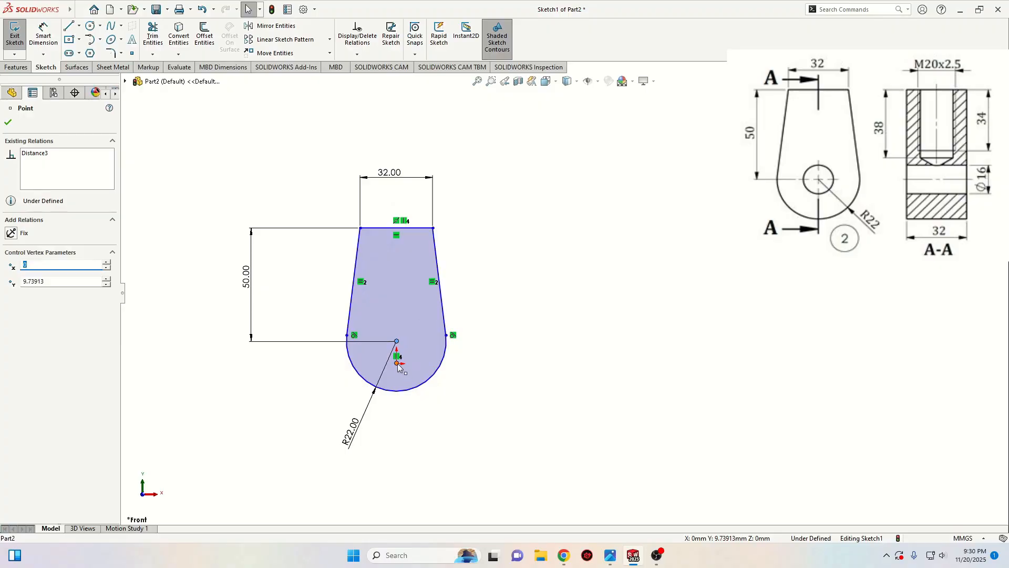
left_click(397, 362, "ctrl")
left_click(429, 317)
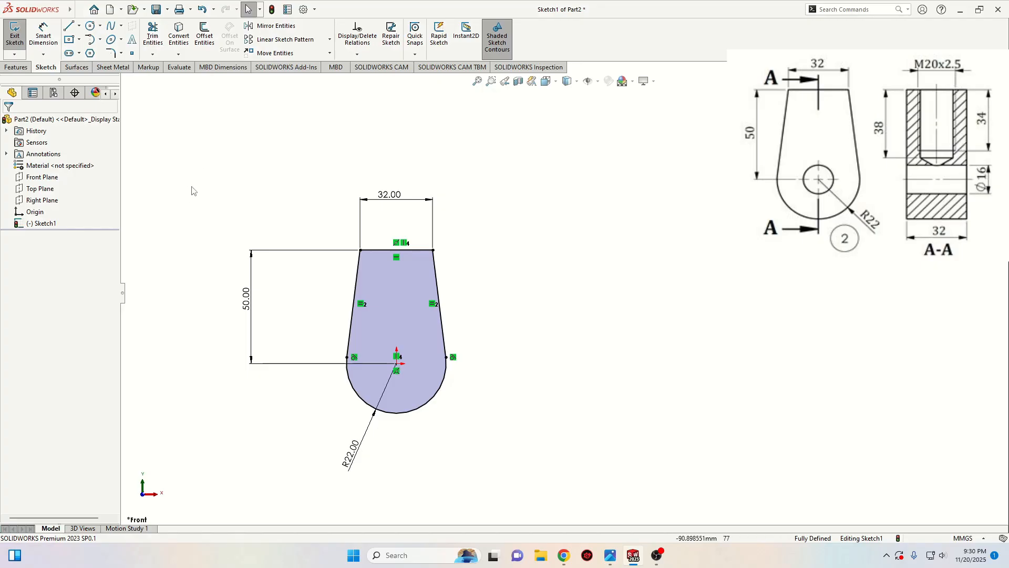
Step: Draw a circle about 16 mm in diameter centred on the origin inside the outline
left_click(90, 27)
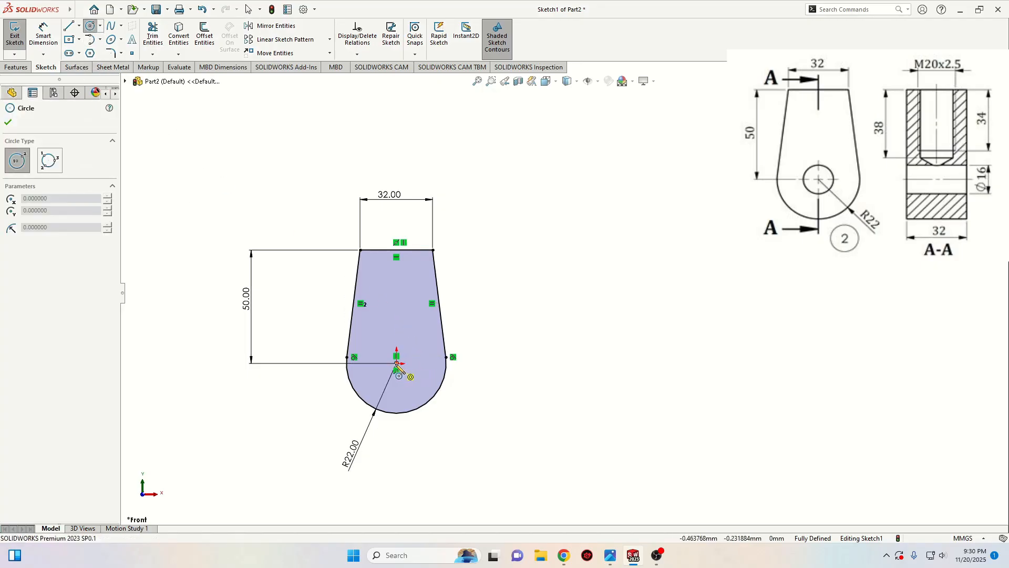
left_click(397, 363)
left_click(414, 366)
key("Escape")
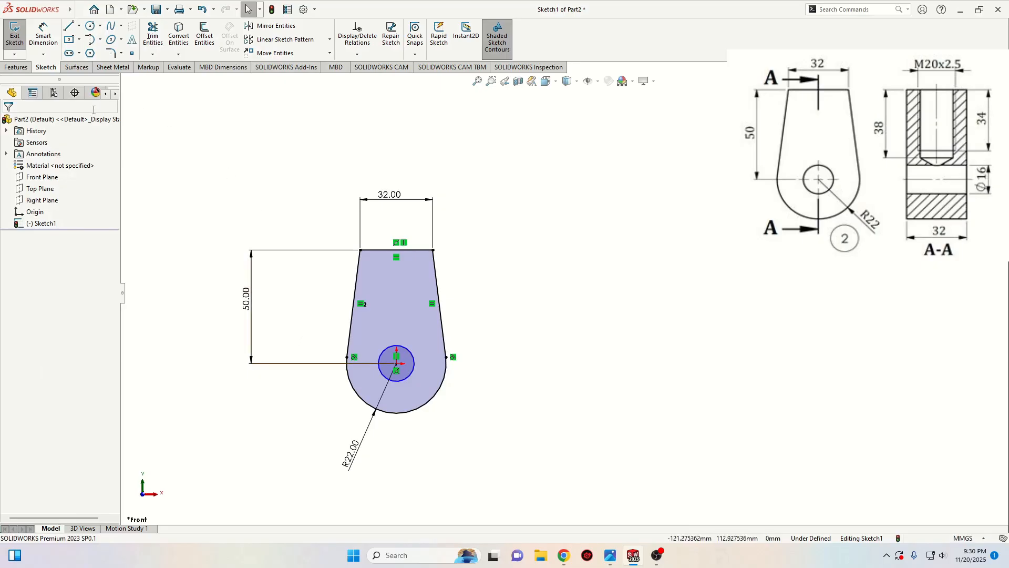
Step: Dimension the circle's diameter as 16 mm
left_click(44, 34)
left_click(409, 375)
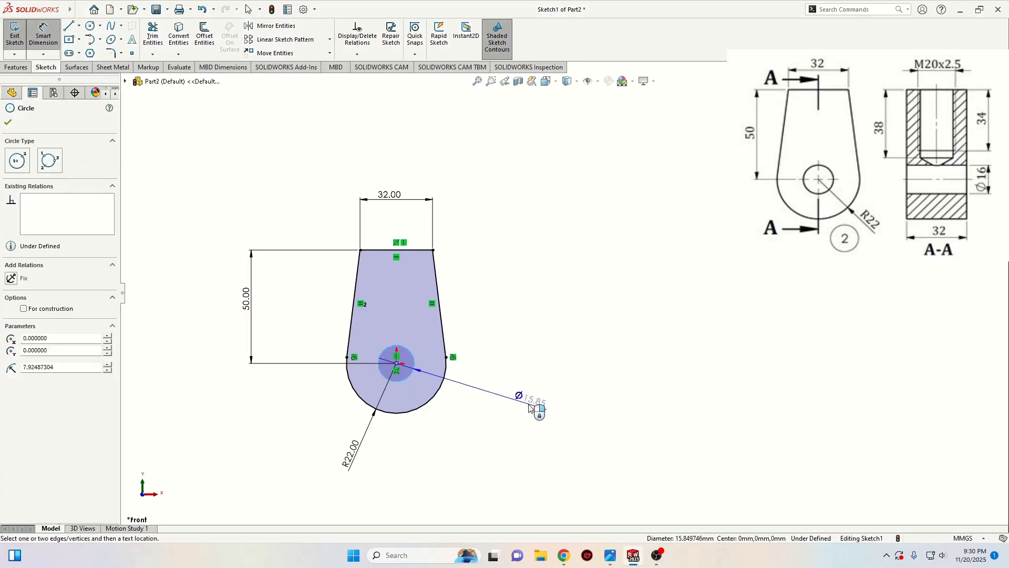
left_click(529, 407)
type("1")
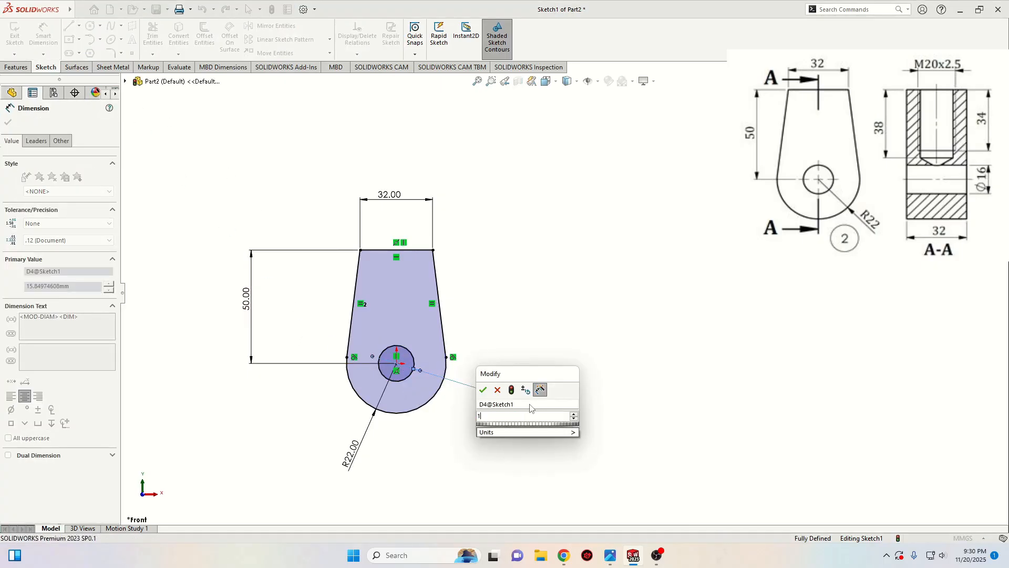
type("6")
key("Return")
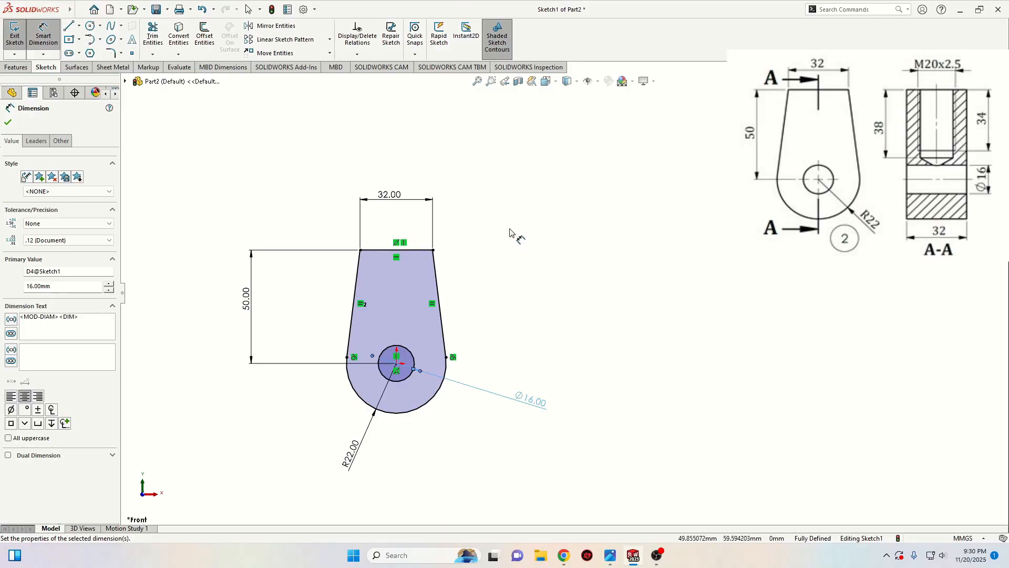
Step: Extrude the swivel profile 10 mm using the Mid Plane end condition
key("Escape")
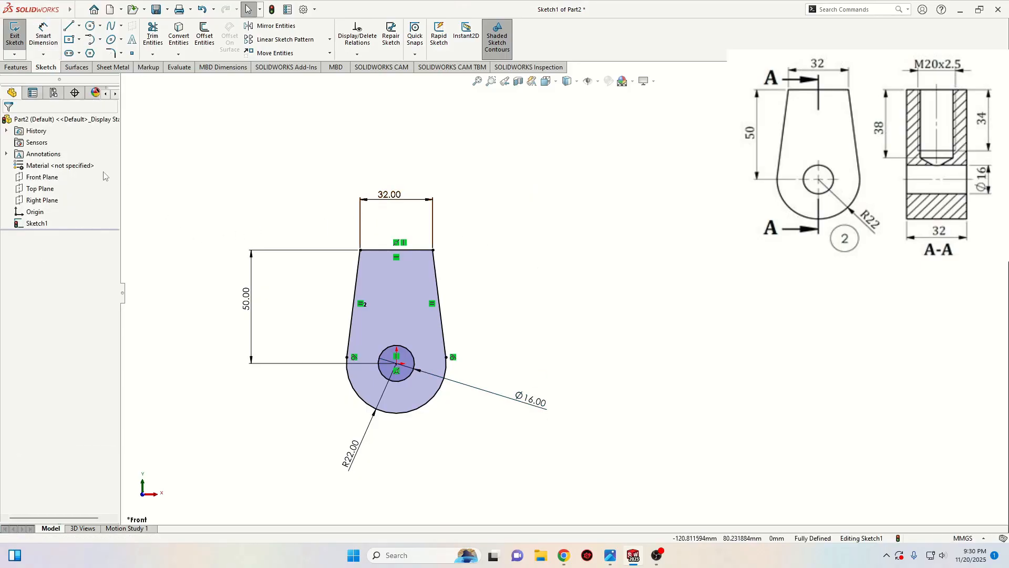
left_click(16, 67)
left_click(19, 34)
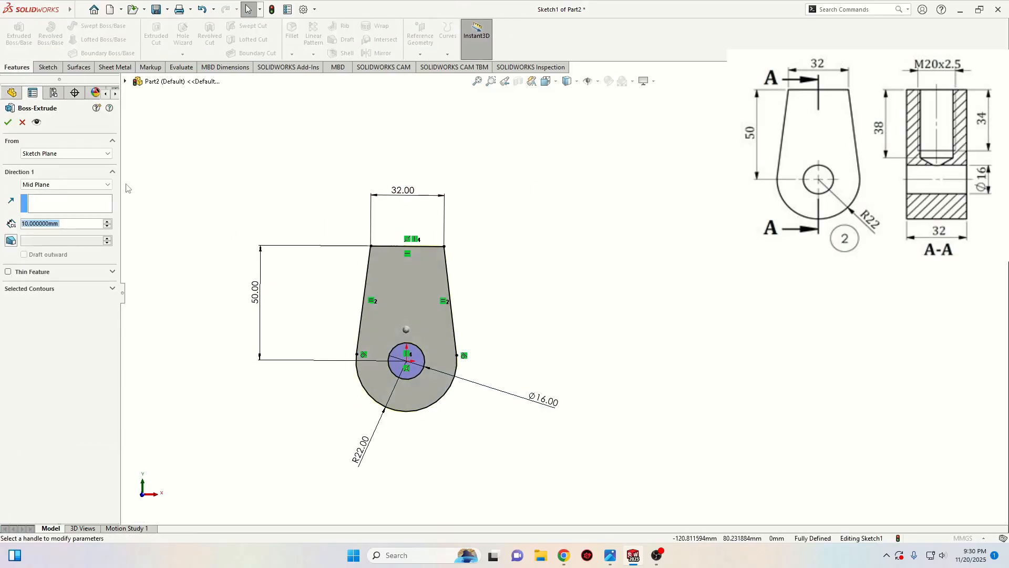
left_click(55, 183)
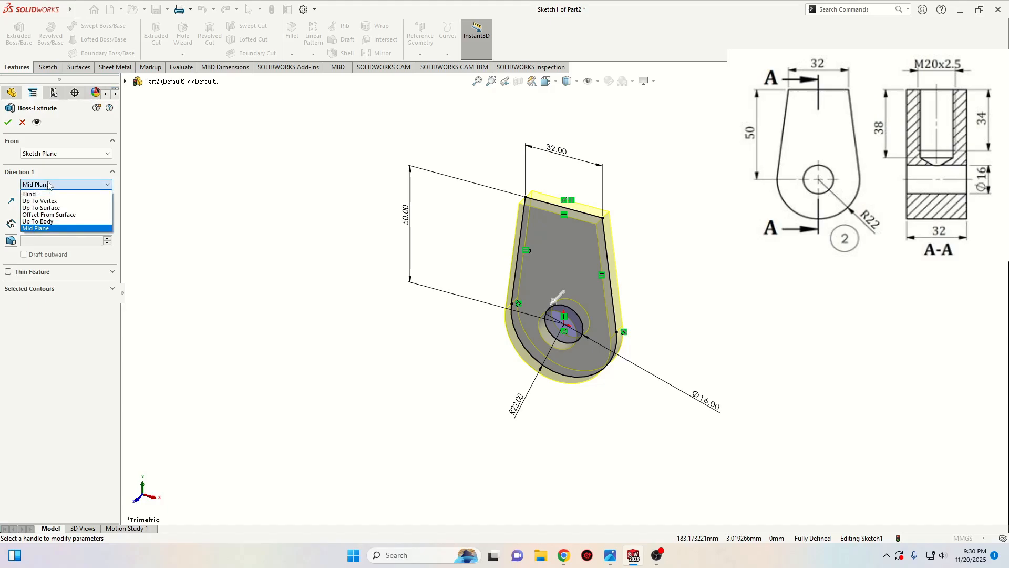
left_click(49, 184)
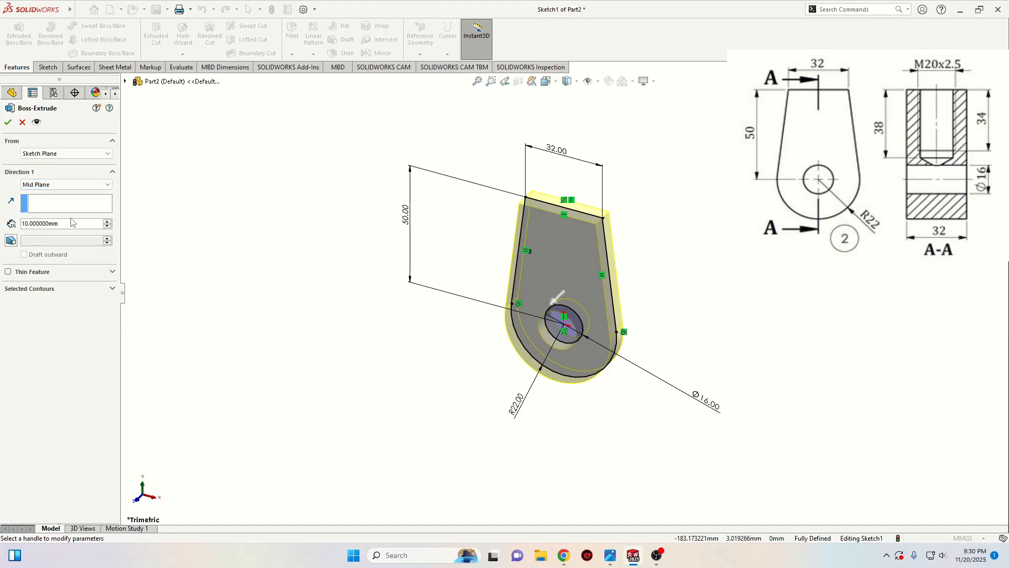
key("Return")
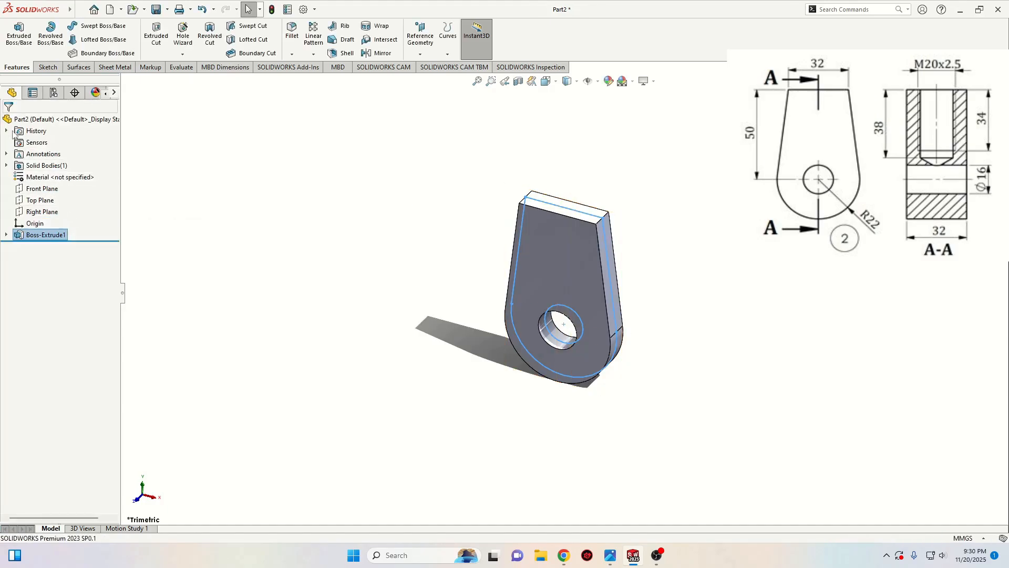
Step: Edit the boss extrusion and set its mid-plane depth to 32 mm
left_click(53, 234)
left_click(20, 235)
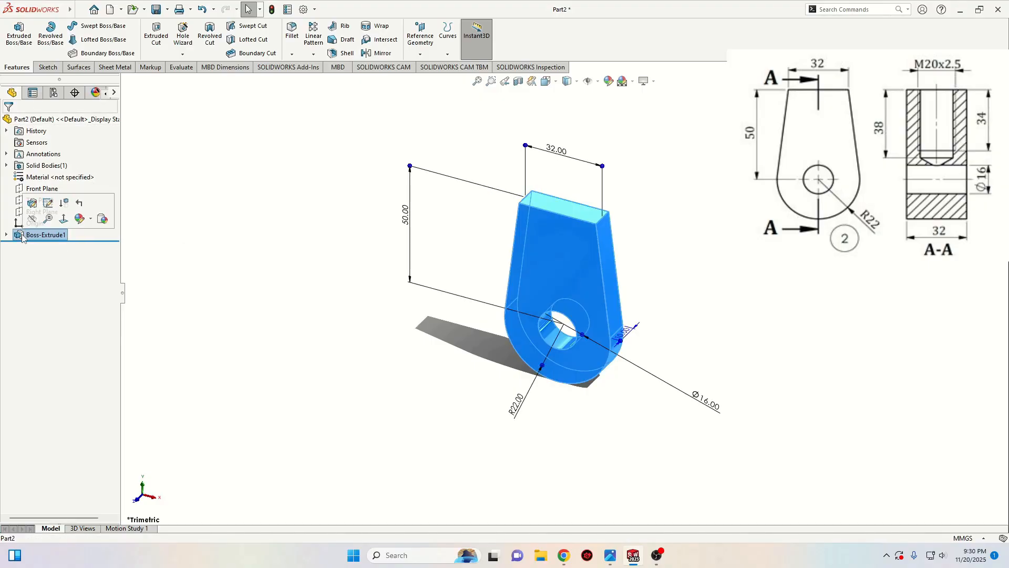
left_click(33, 205)
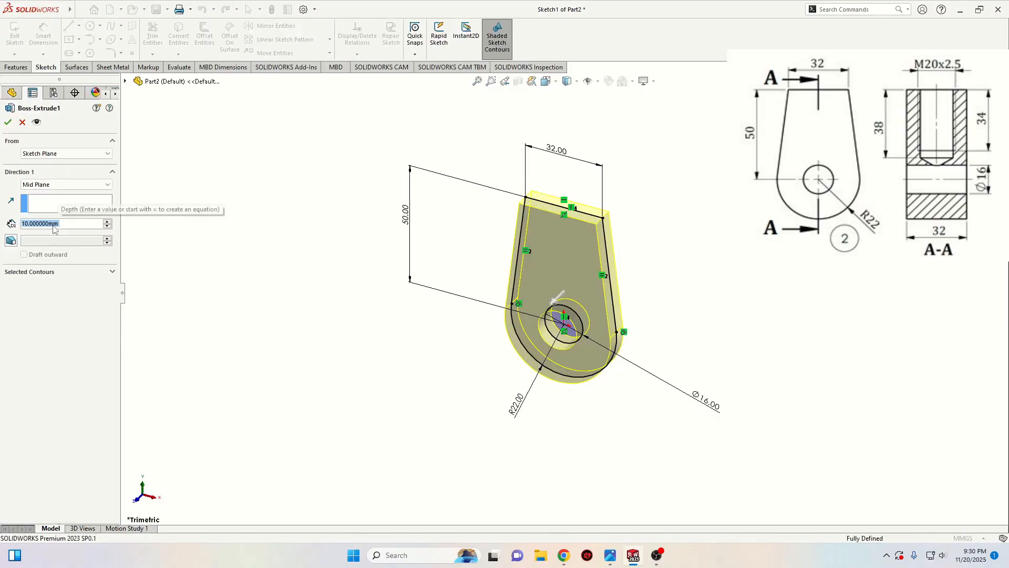
type("32")
key("Return")
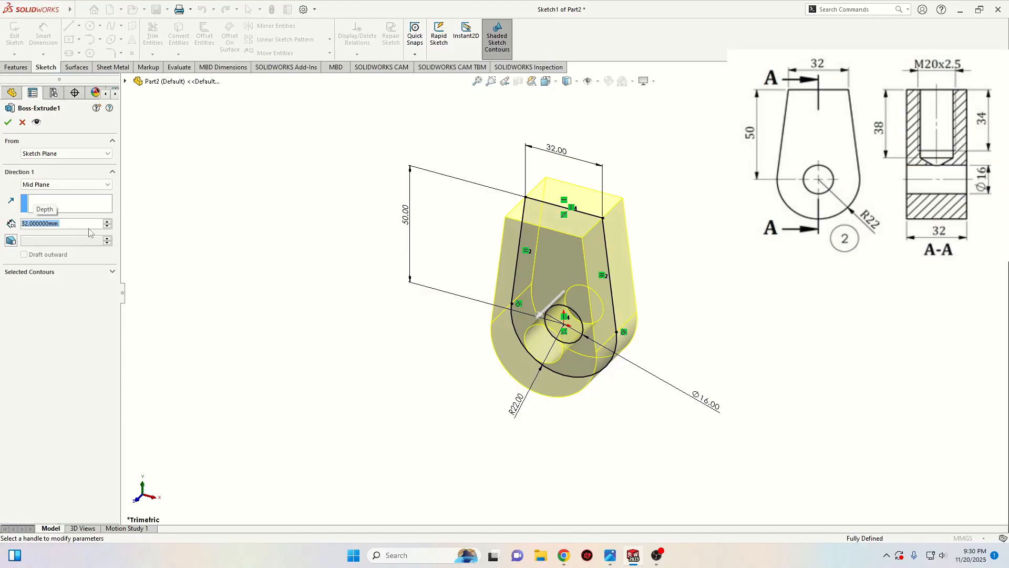
middle_click_drag(259, 230, 328, 272)
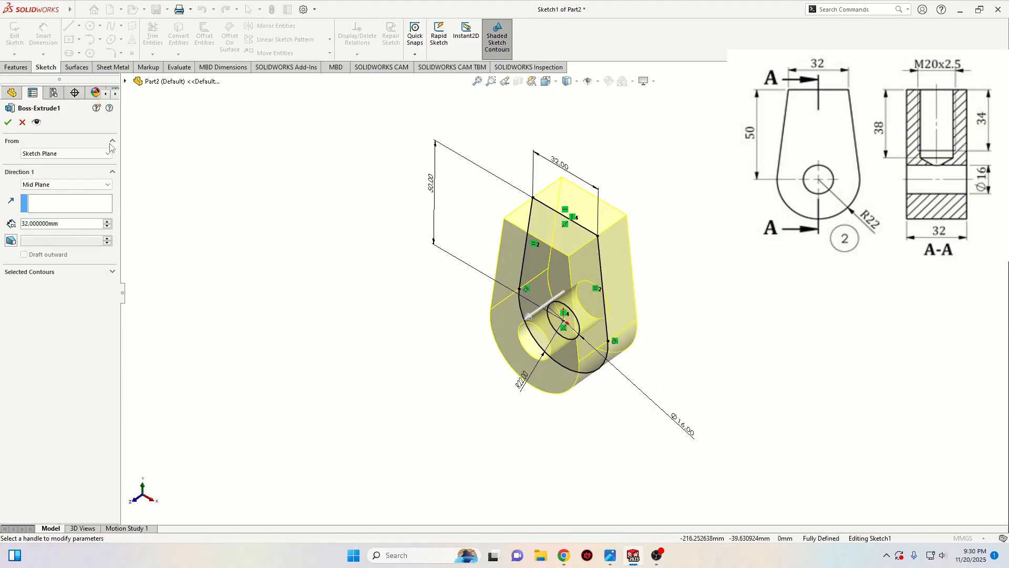
middle_click_drag(387, 252, 310, 308)
left_click(8, 122)
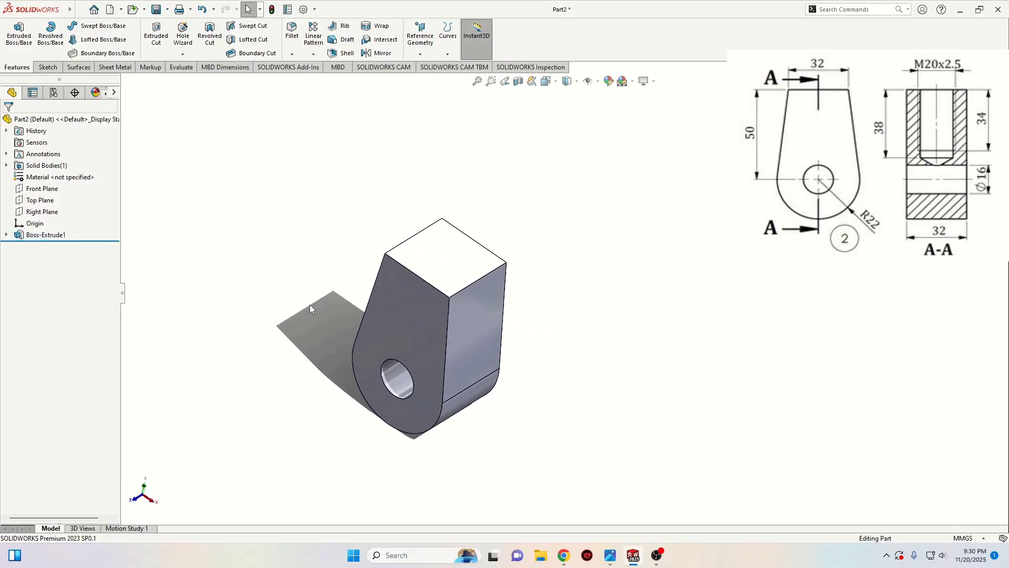
Step: Start the Hole Wizard with a straight tap, ISO standard and the Tapped hole type
left_click(183, 35)
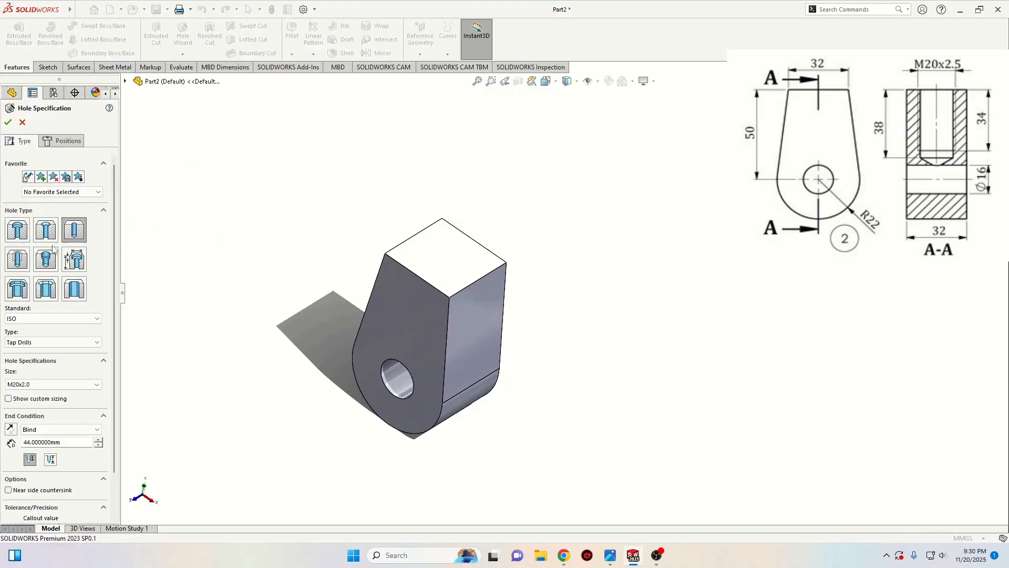
left_click(20, 264)
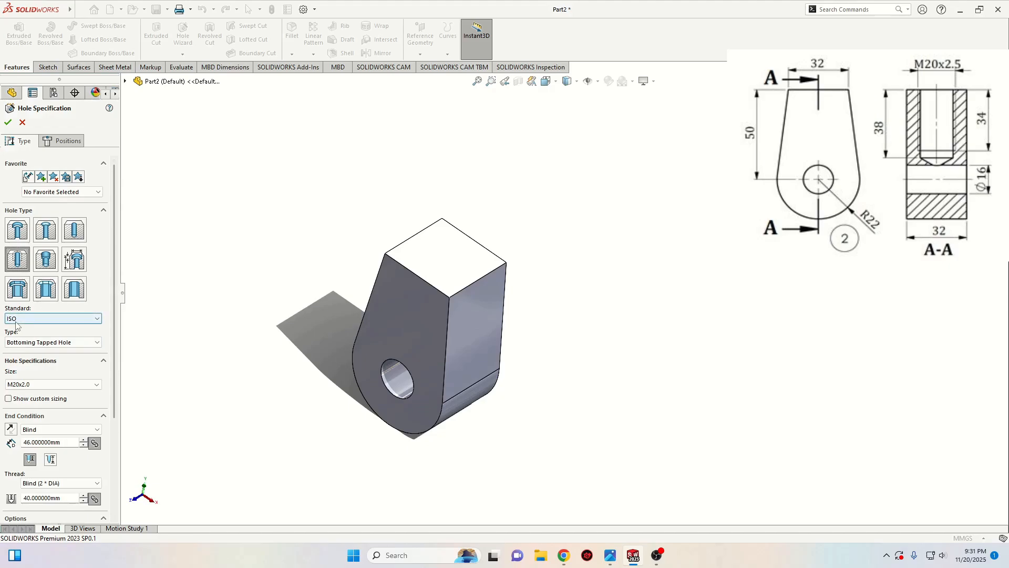
left_click(46, 343)
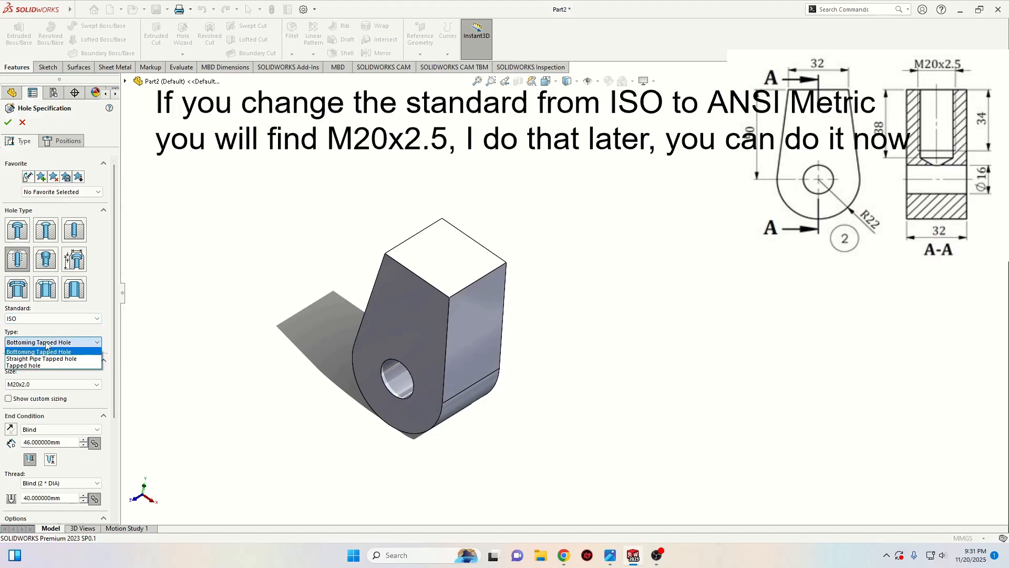
left_click(47, 367)
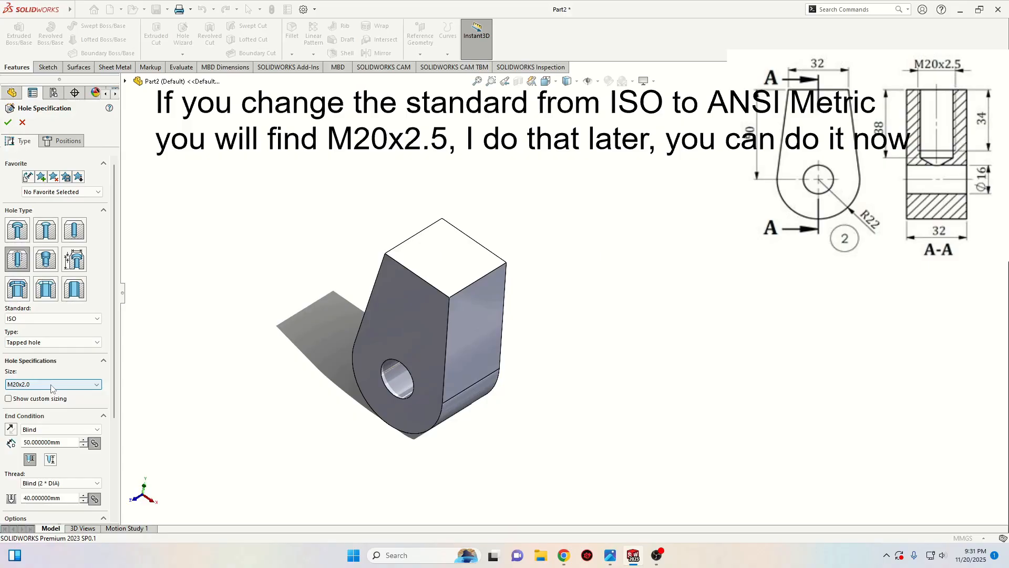
Step: Set the tapped hole's size to M20x2.0
left_click(51, 385)
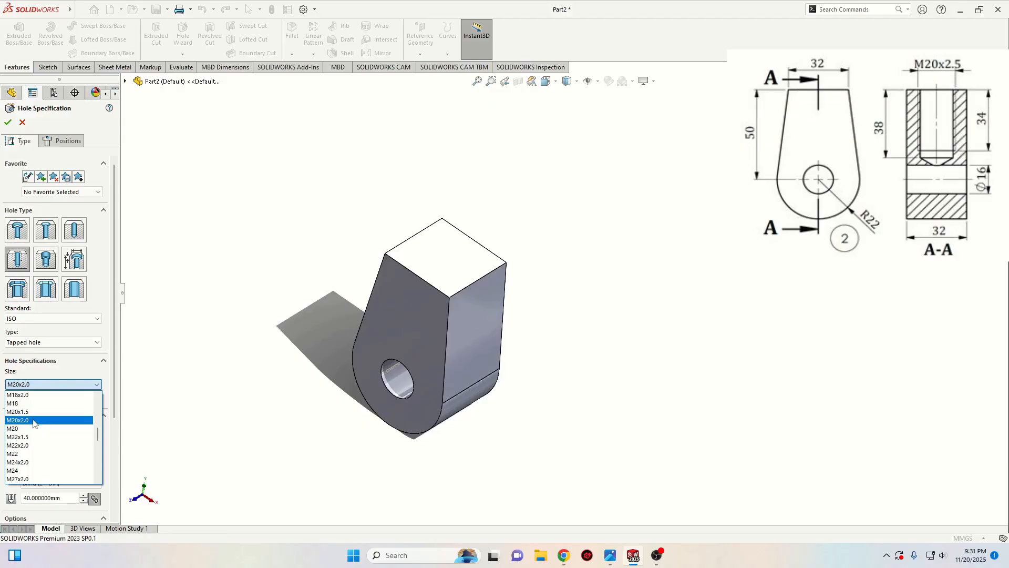
left_click(33, 423)
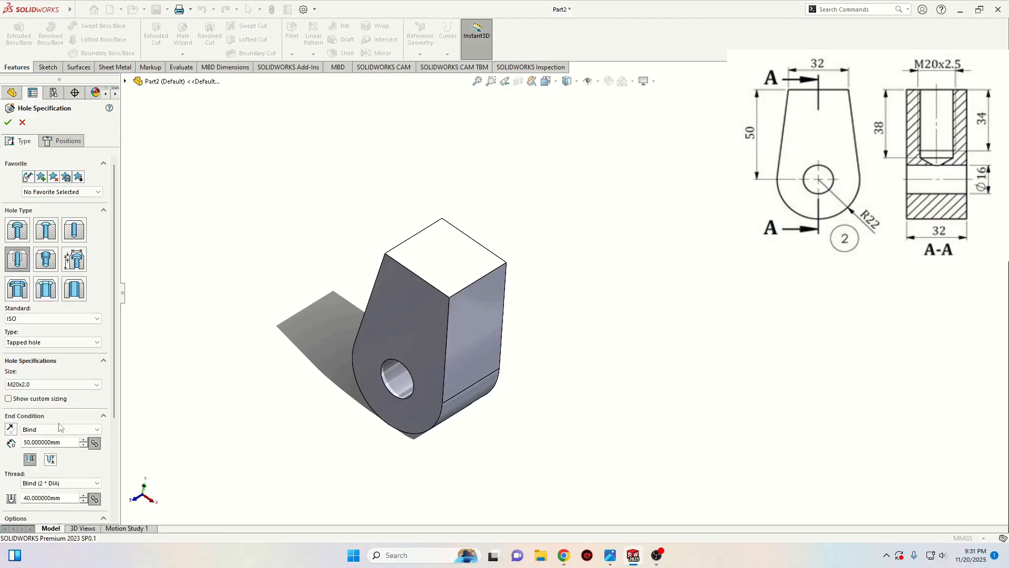
left_click(31, 384)
left_click(28, 403)
left_click(52, 384)
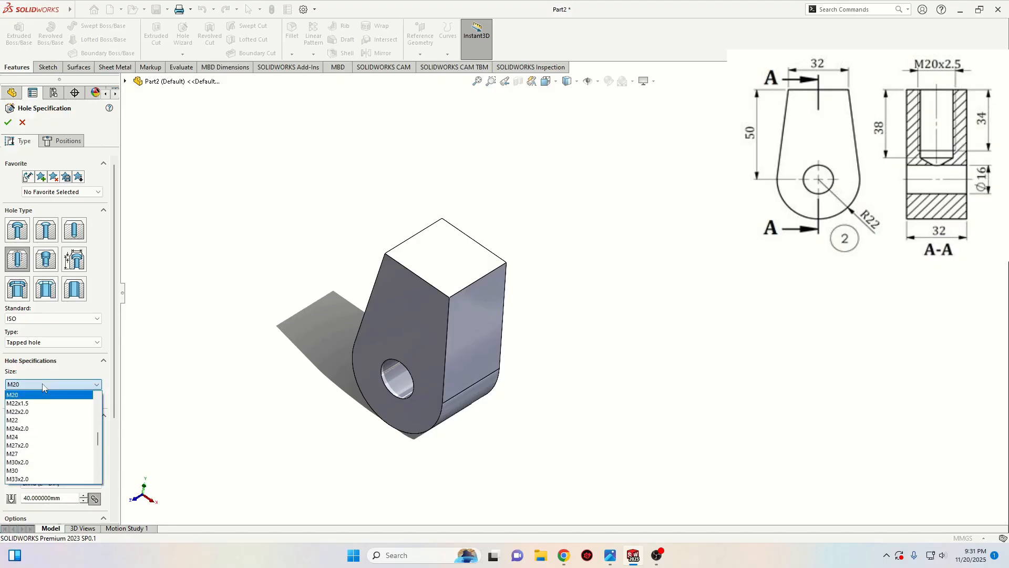
left_click(30, 412)
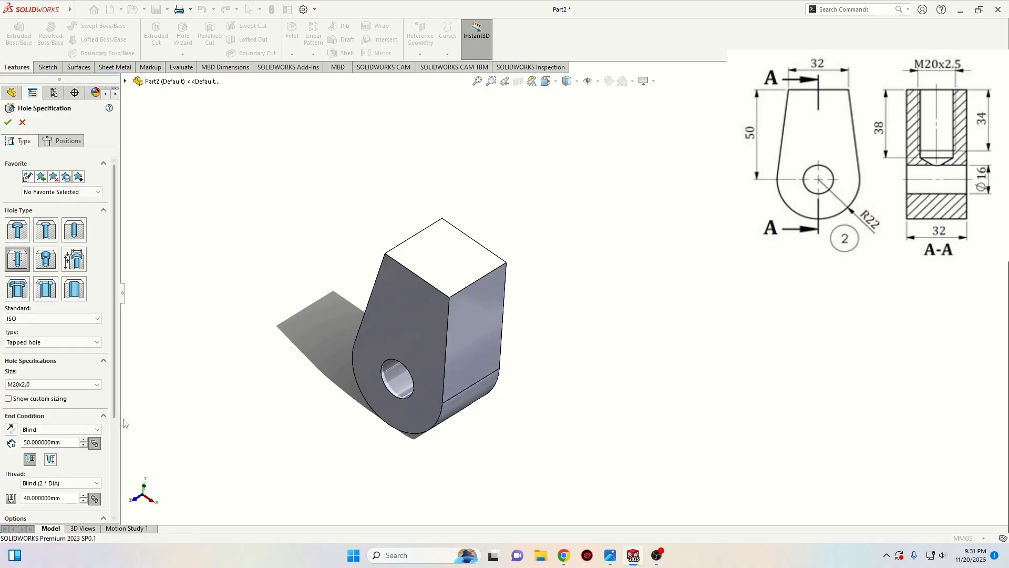
Step: Set the tapped hole's blind depth to 38 mm and its thread depth to 34 mm
left_click_drag(114, 406, 116, 471)
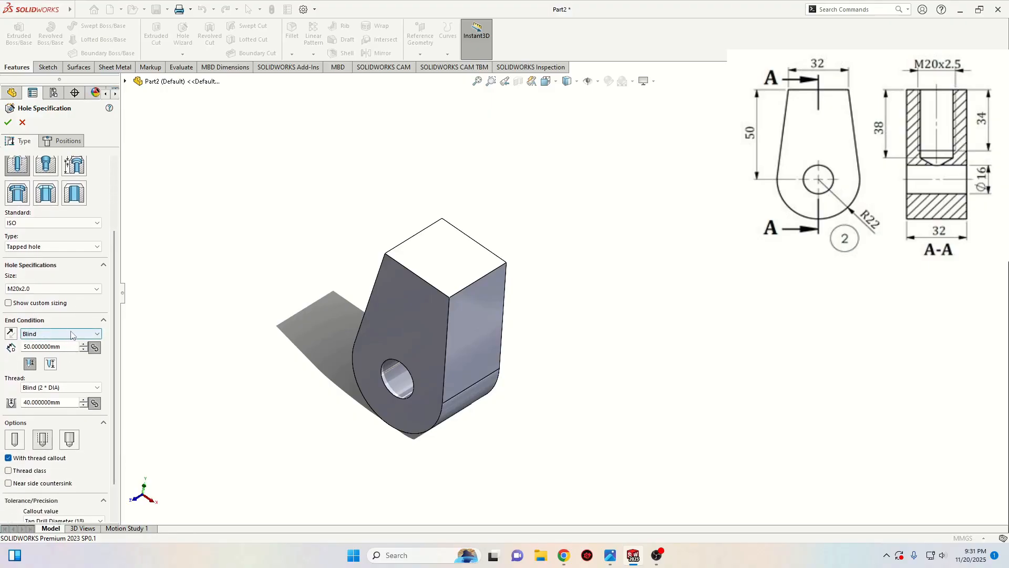
left_click(61, 350)
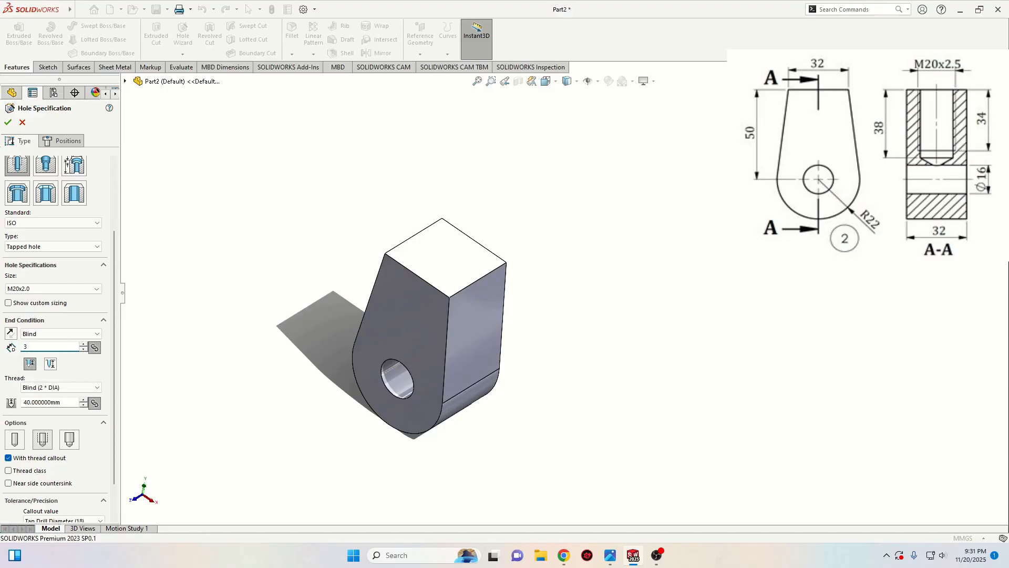
key("Return")
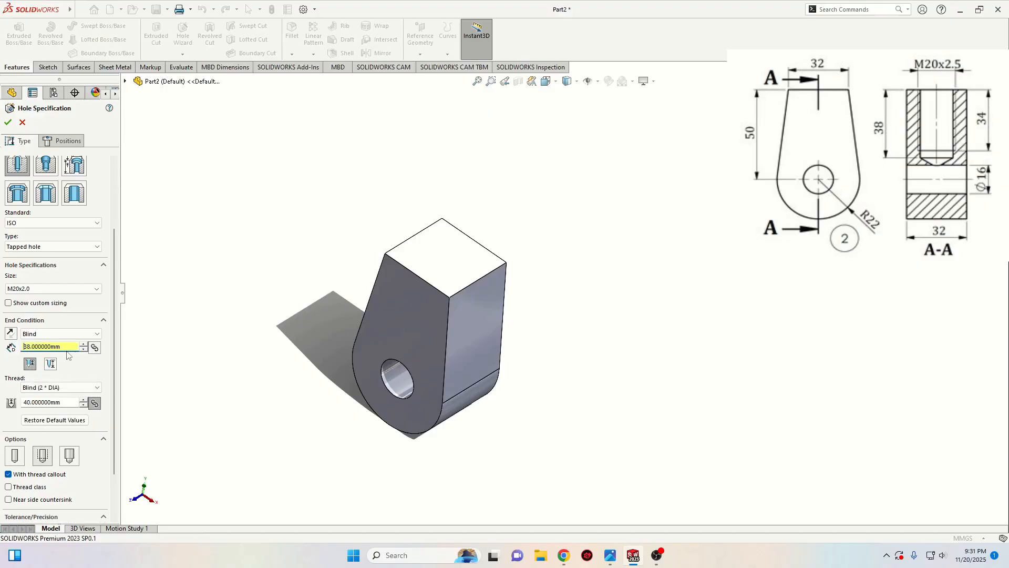
double_click(63, 403)
key("Return")
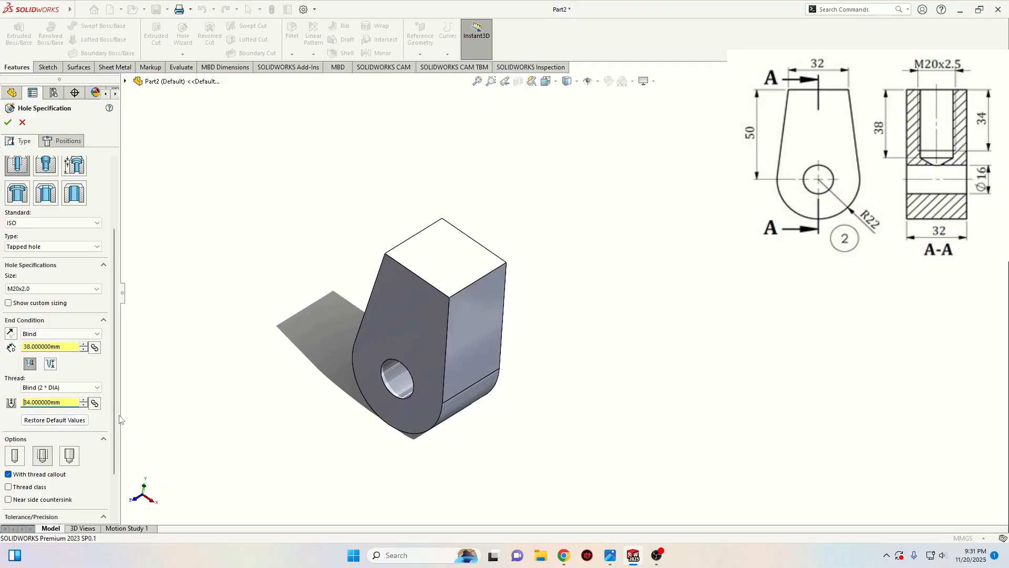
scroll(45, 415, "down", 2)
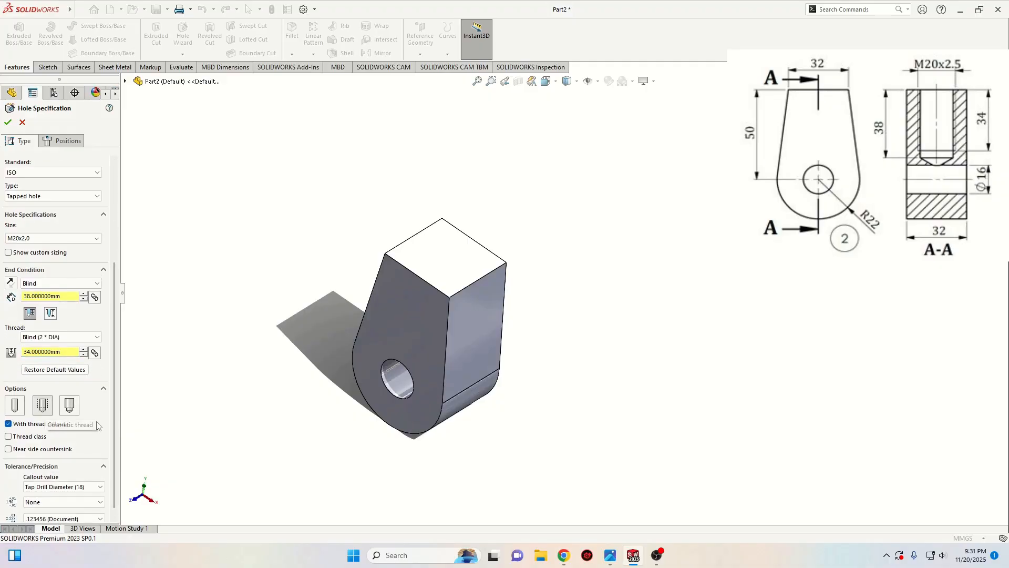
scroll(120, 455, "down", 1)
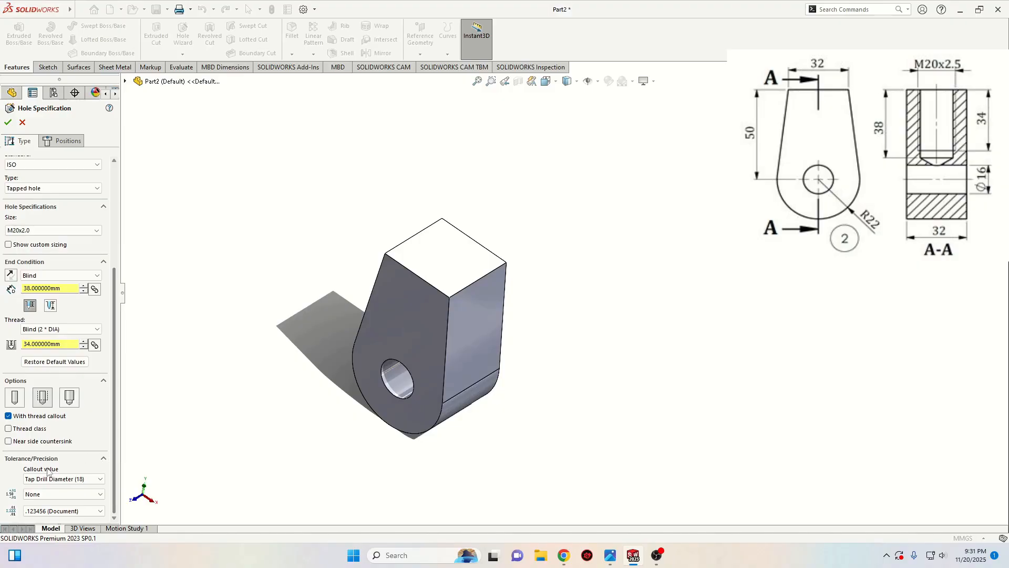
left_click_drag(114, 347, 114, 244)
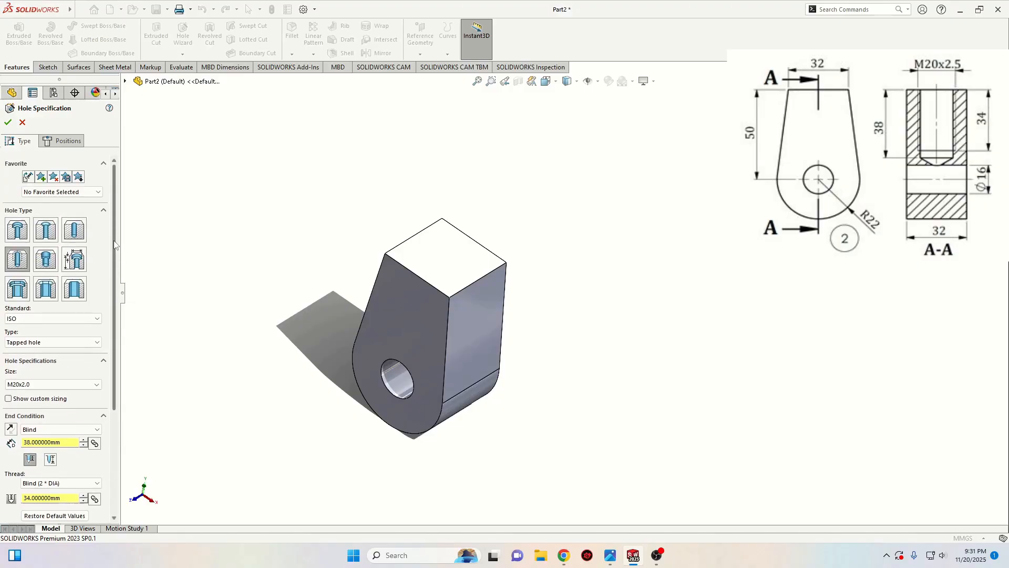
Step: Place the tapped hole's position point near the middle of the swivel's flat top face and stop adding points
left_click(64, 141)
left_click(72, 235)
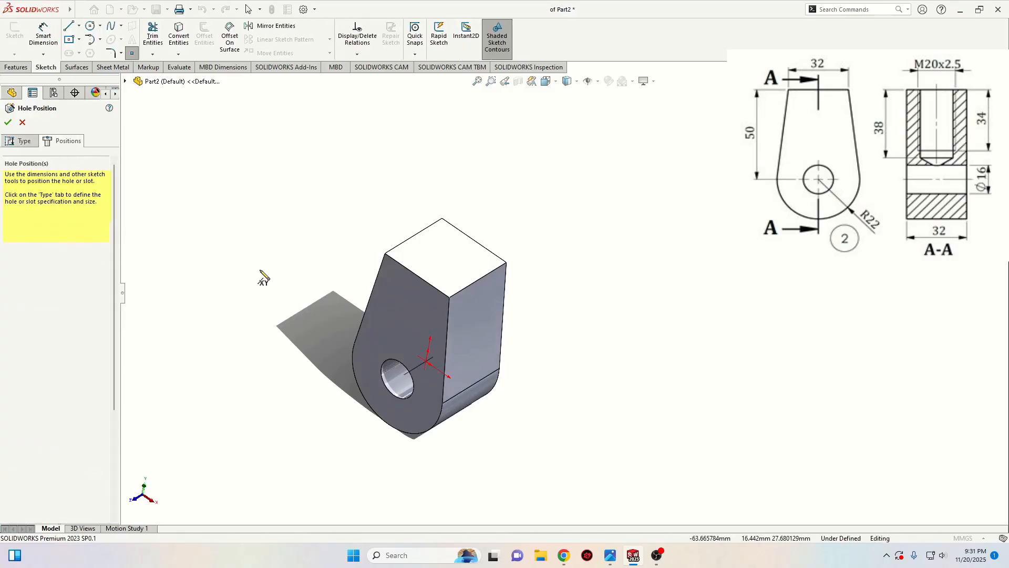
scroll(447, 253, "down", 4)
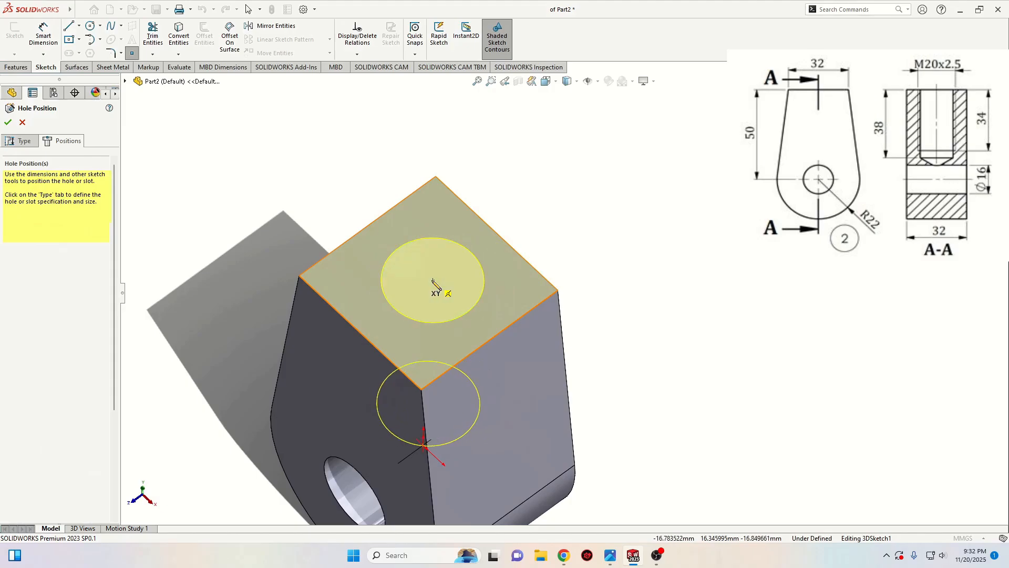
left_click(428, 278)
right_click(228, 194)
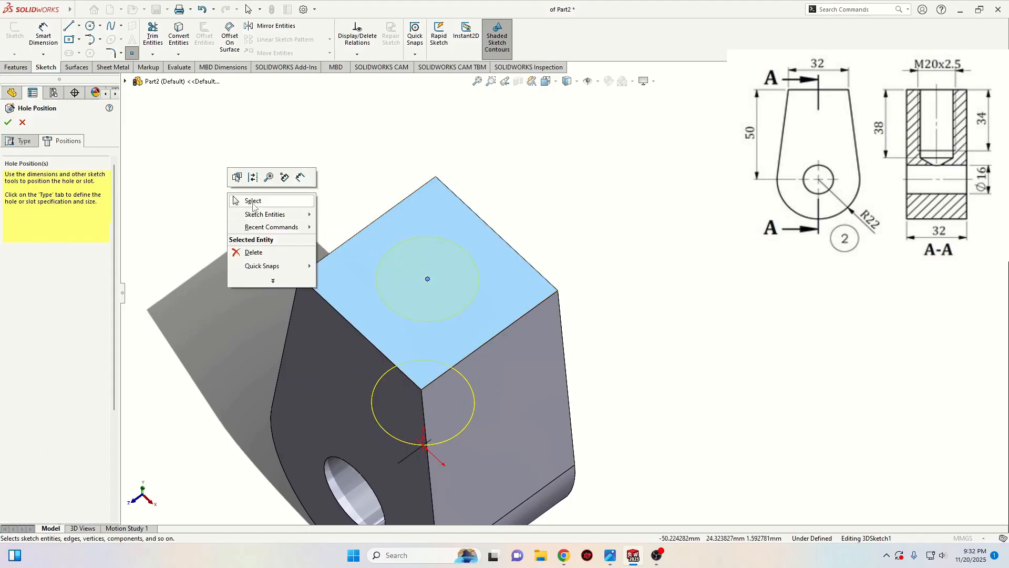
left_click(240, 199)
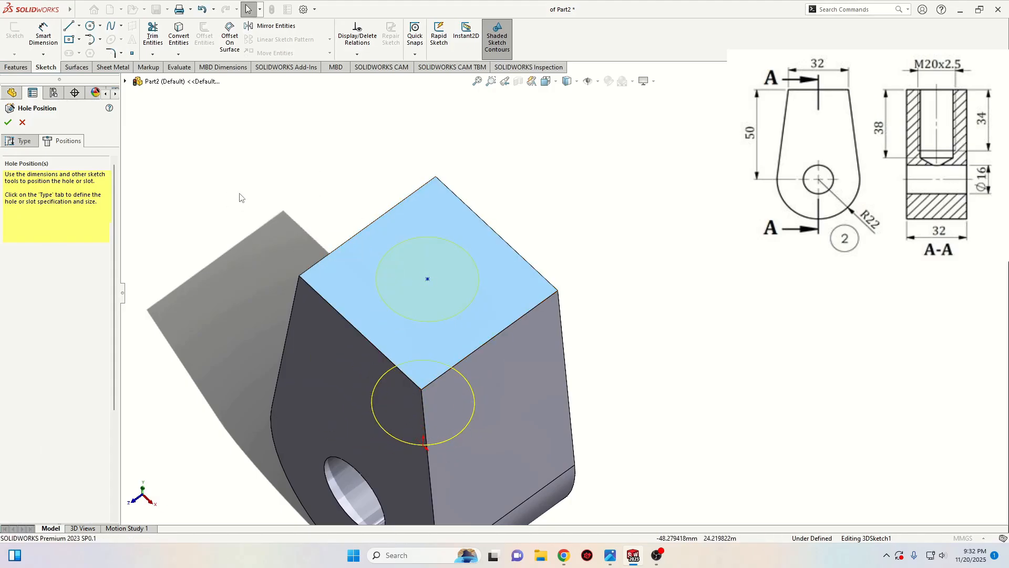
Step: Draw two connected centrelines, about 14.3 and 16.1 mm, linking the midpoints of two adjacent top-face edges through a corner near the hole point
left_click(79, 28)
left_click(97, 52)
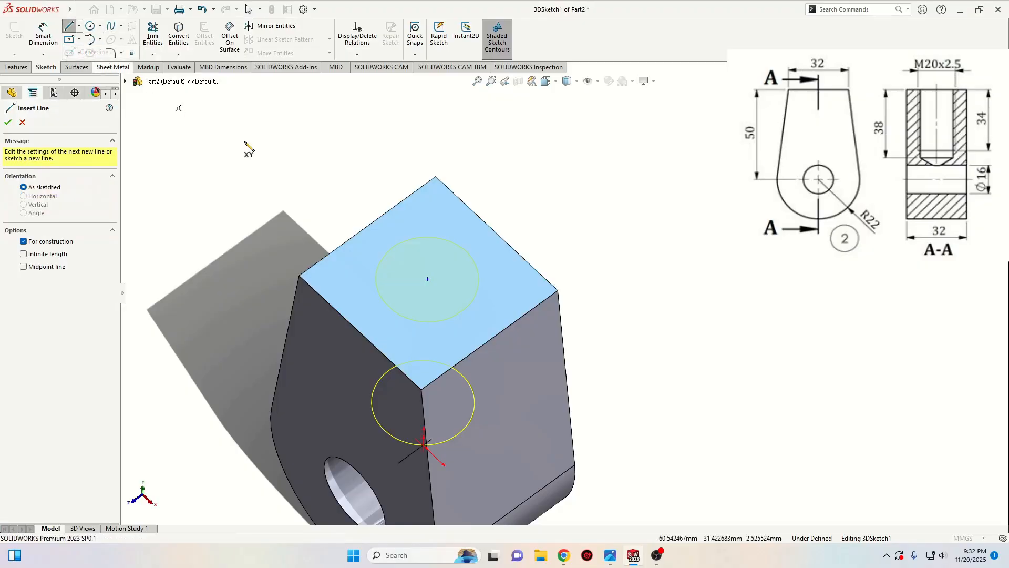
left_click(367, 227)
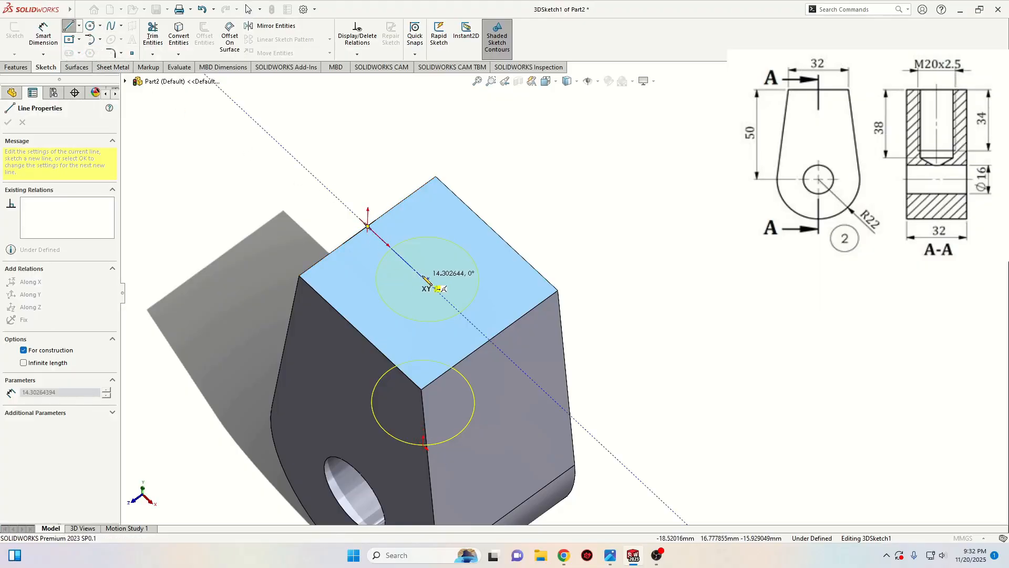
left_click(421, 277)
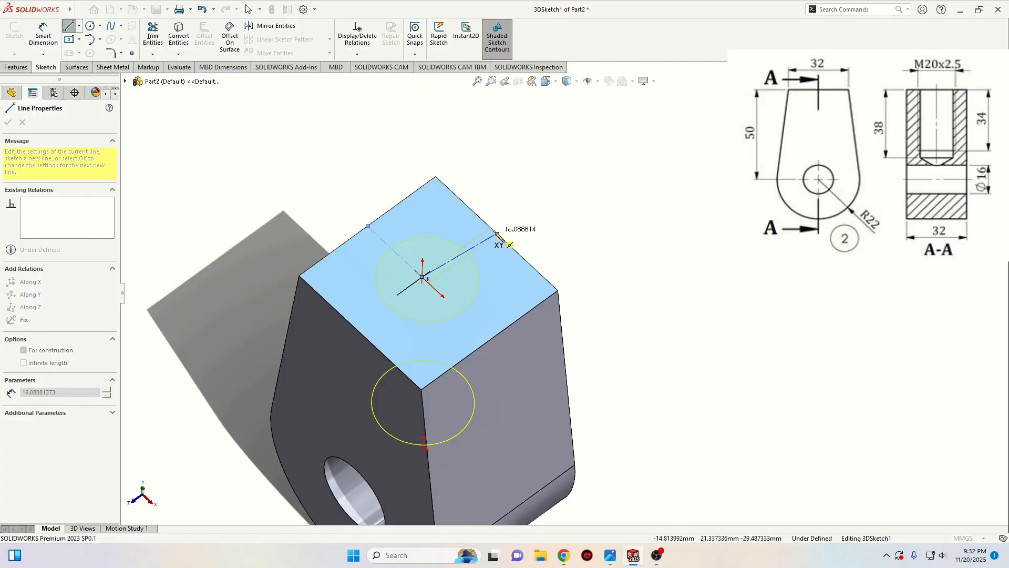
left_click(497, 234)
right_click(517, 221)
left_click(528, 221)
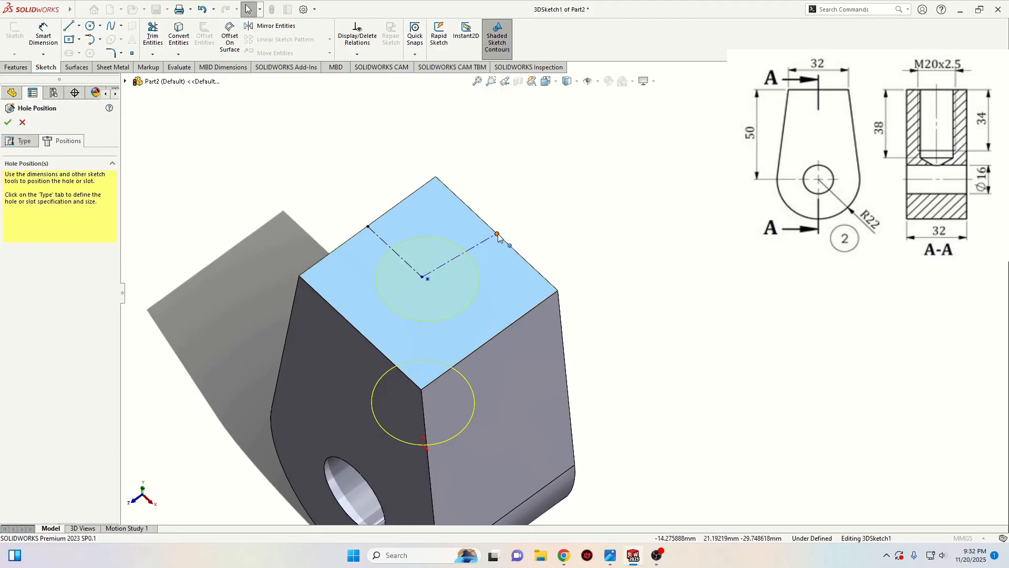
Step: Add an Along Z relation to the under-defined centreline on the swivel's top face
left_click(386, 242)
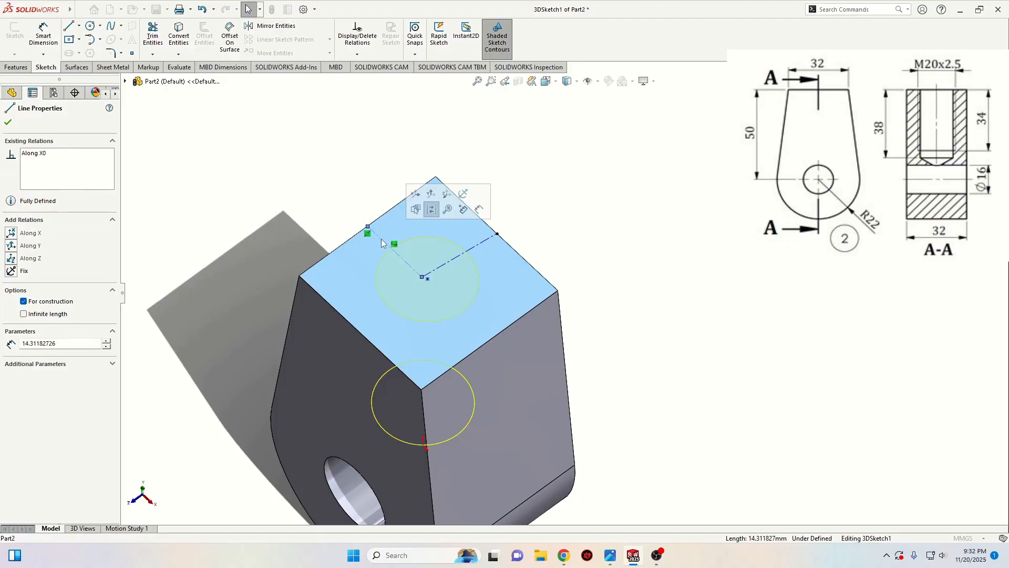
left_click(463, 255)
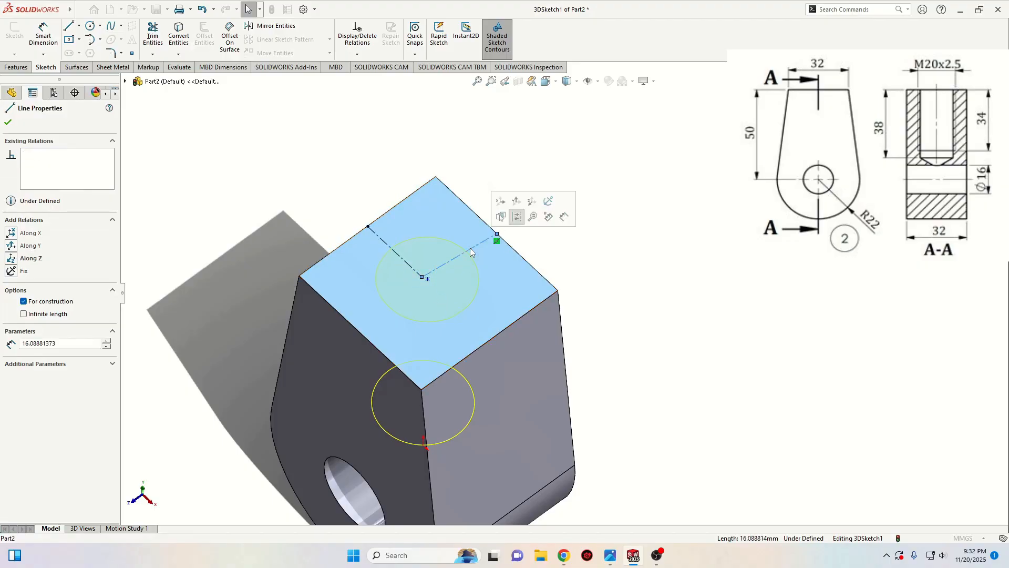
left_click(531, 203)
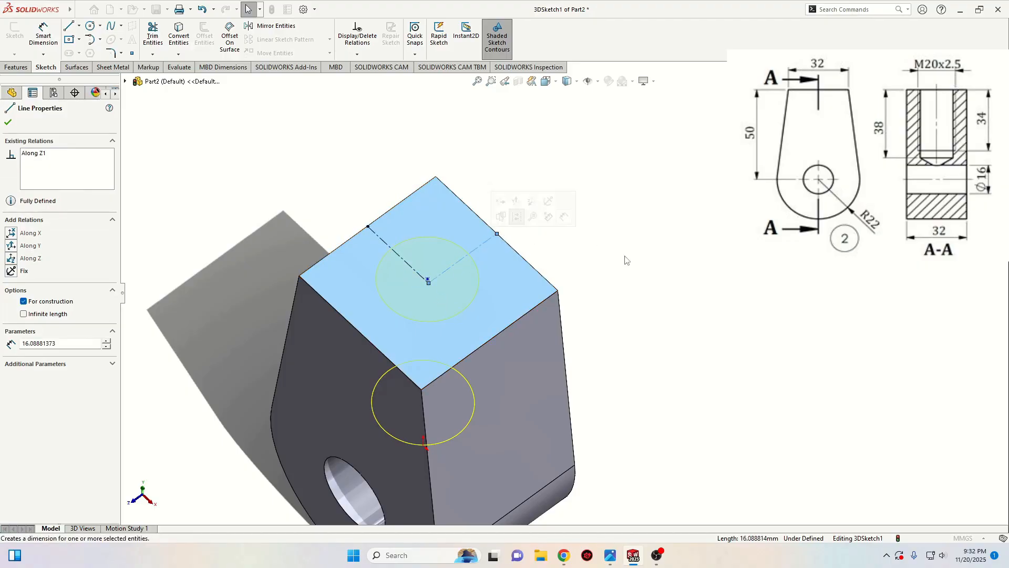
left_click(534, 243)
Step: Make the hole's position point coincident with the shared endpoint of the two centrelines and finish the tapped hole
left_click(428, 284)
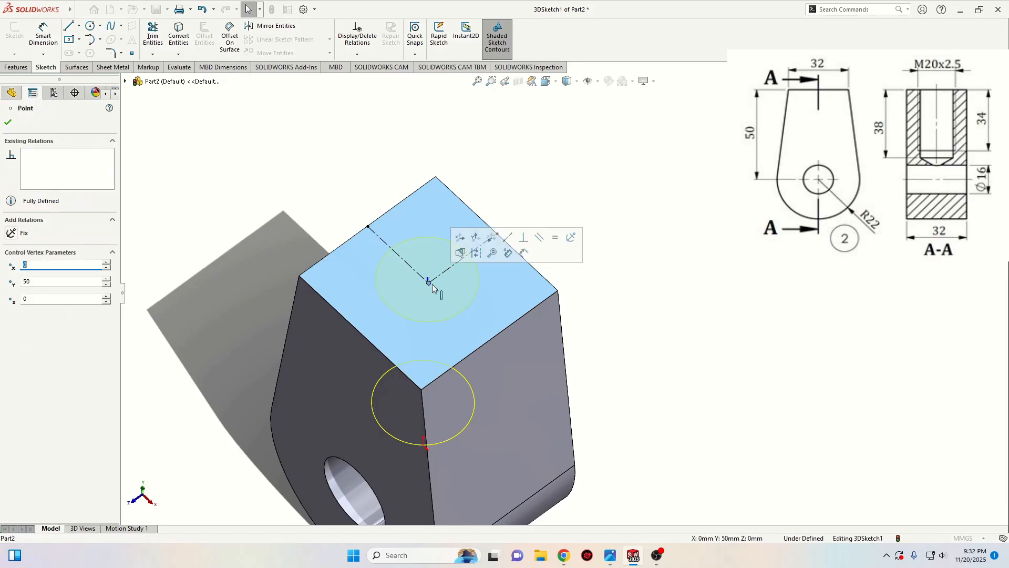
scroll(429, 284, "down", 3)
left_click(457, 280, "ctrl")
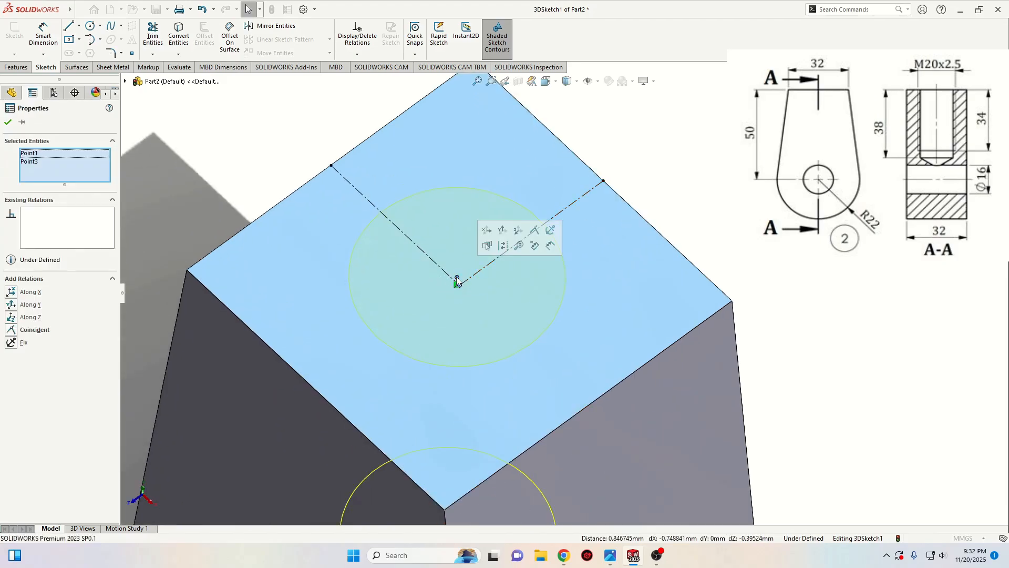
left_click(534, 230)
scroll(542, 293, "up", 5)
left_click(367, 231)
scroll(368, 232, "up", 2)
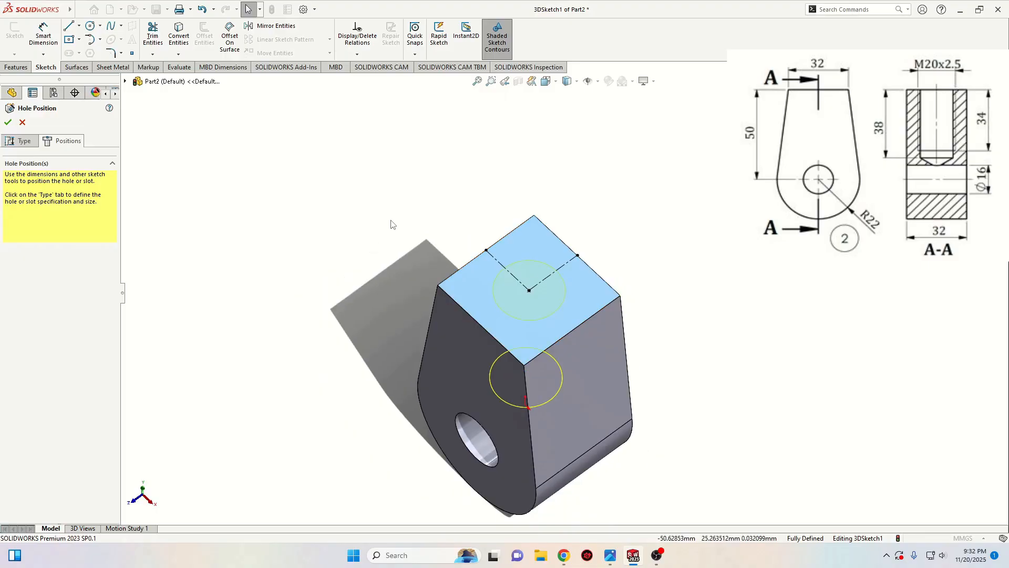
left_click(8, 121)
middle_click_drag(476, 280, 508, 388)
middle_click_drag(534, 321, 422, 288)
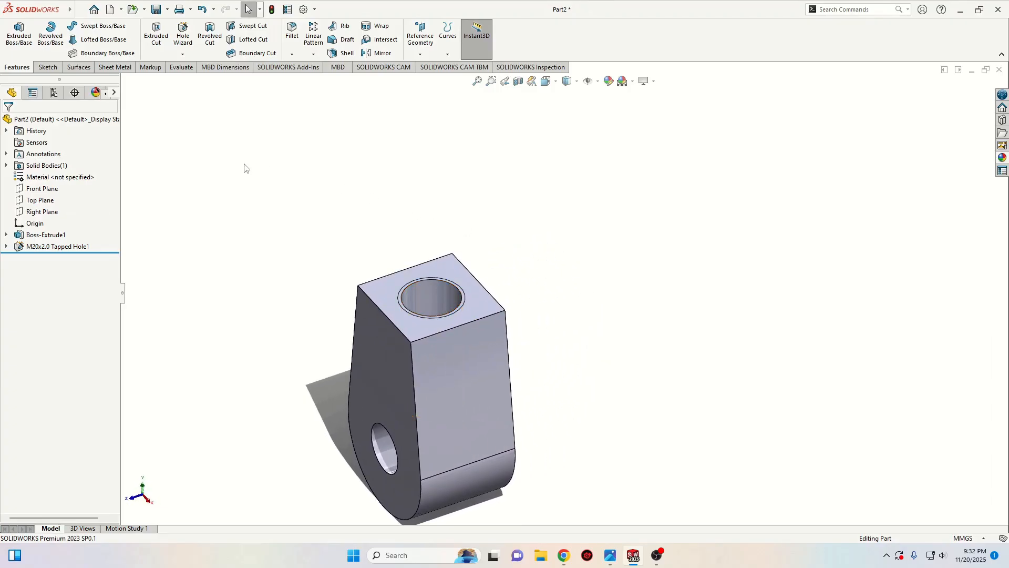
Step: Turn on shaded cosmetic threads in the part's detailing document properties
left_click(303, 10)
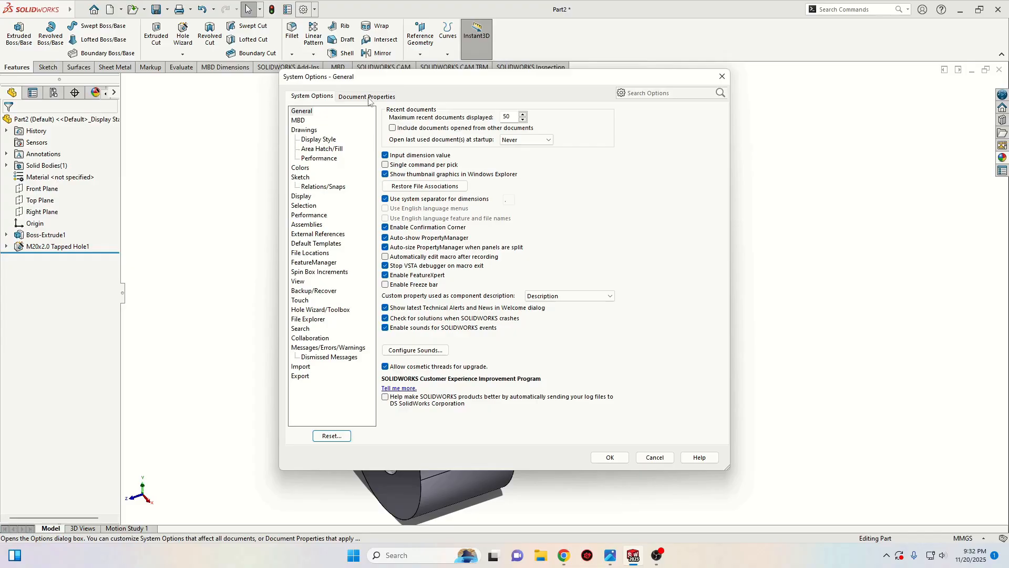
left_click(368, 98)
left_click(304, 168)
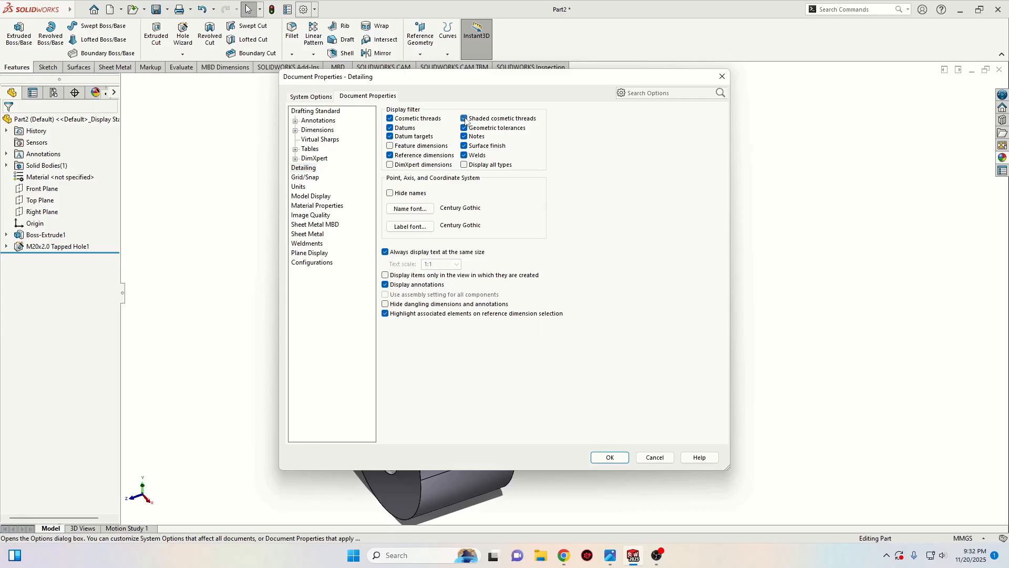
left_click(609, 459)
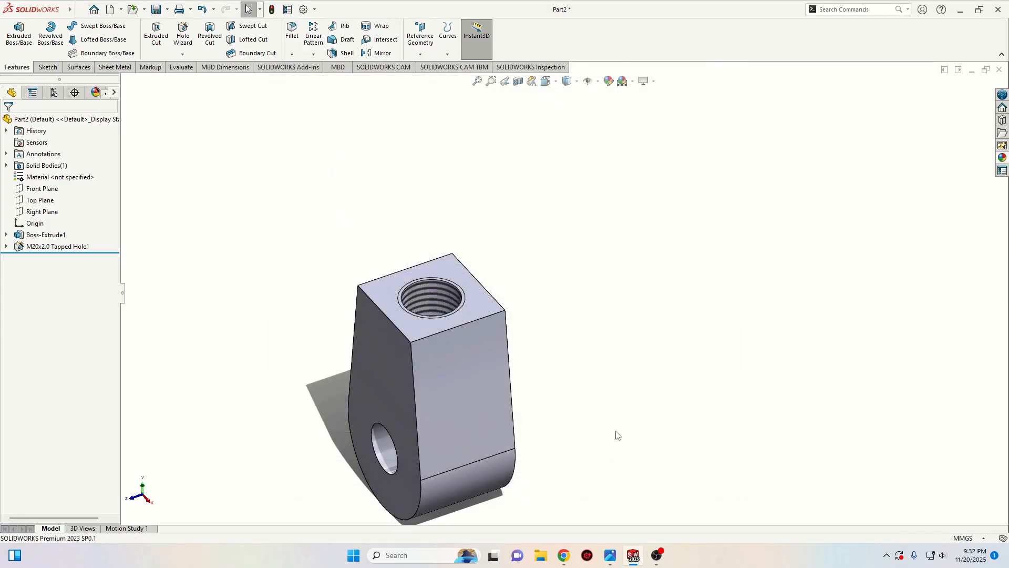
middle_click_drag(518, 330, 458, 332)
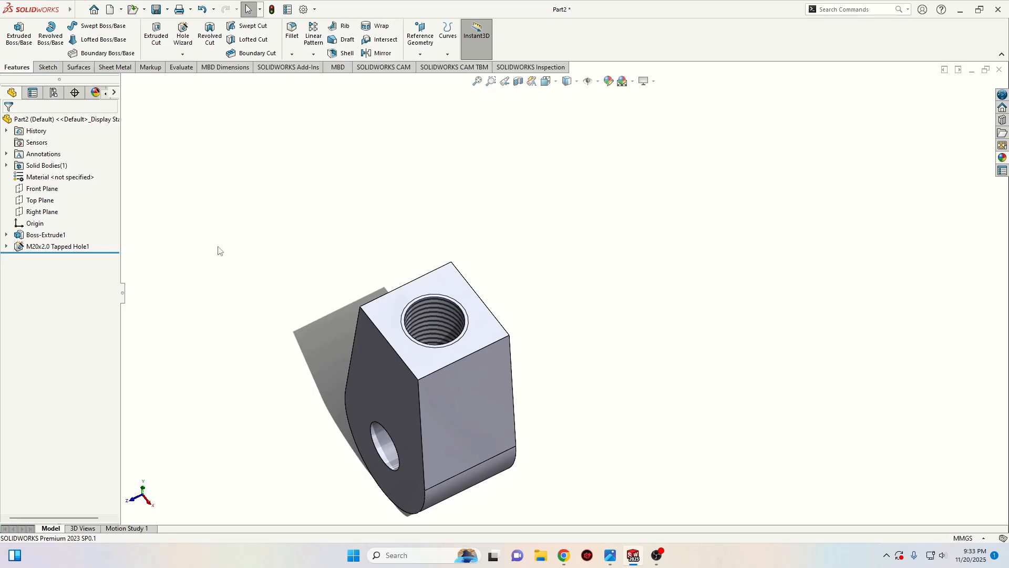
Step: Apply the AISI 1020 steel material to the swivel
right_click(43, 182)
left_click(63, 183)
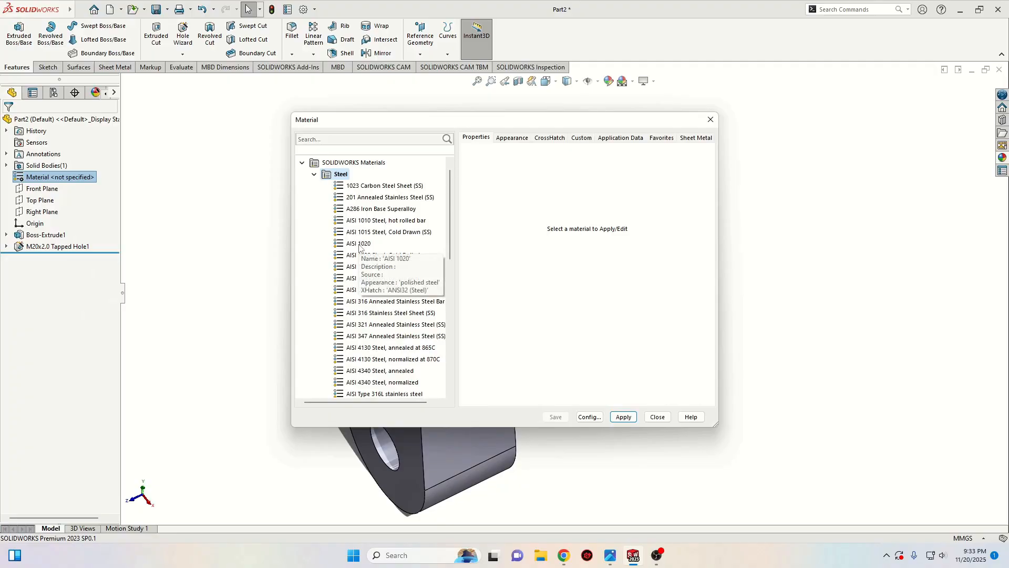
left_click(358, 243)
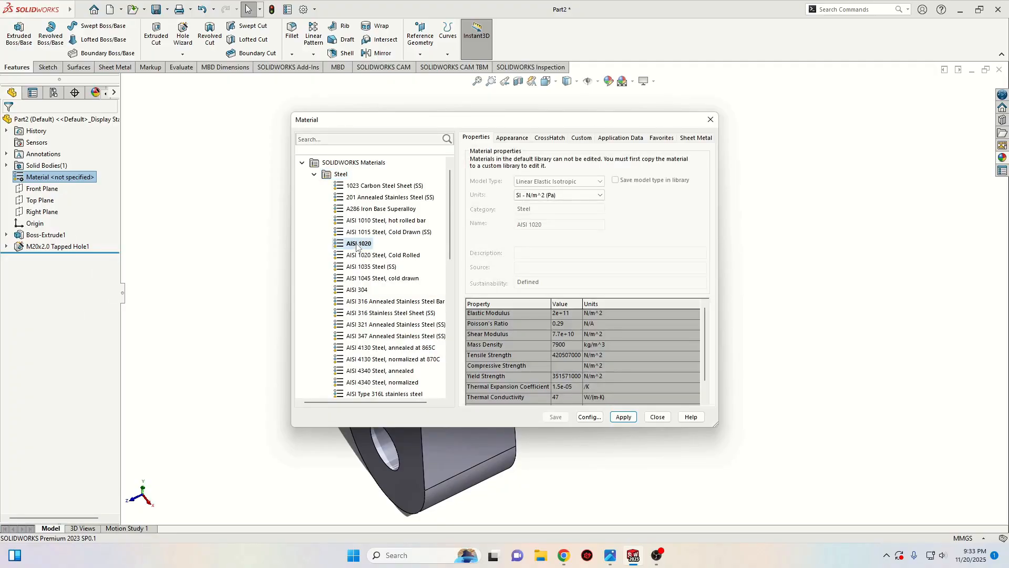
left_click(628, 419)
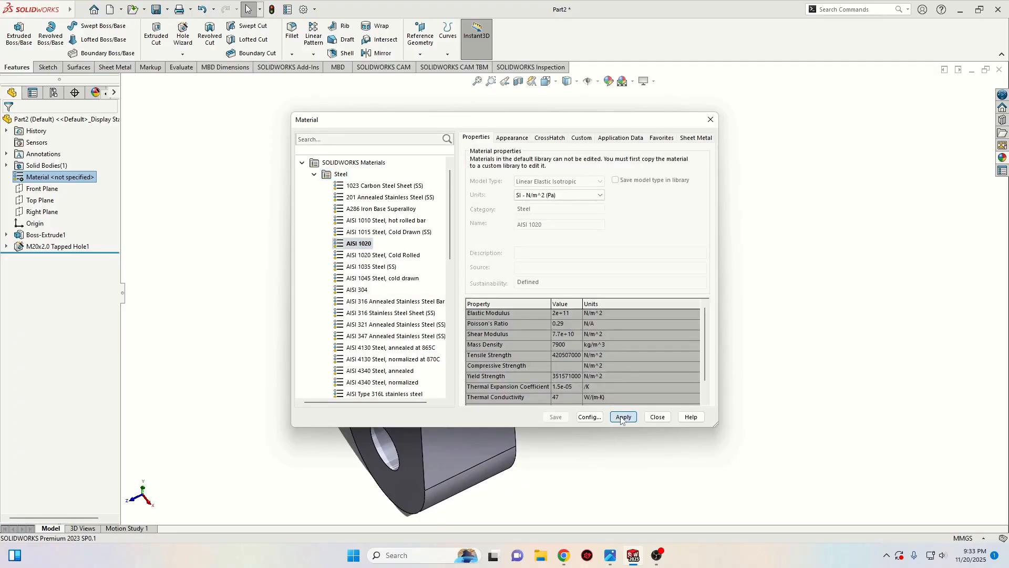
left_click(657, 417)
middle_click_drag(596, 420, 306, 236)
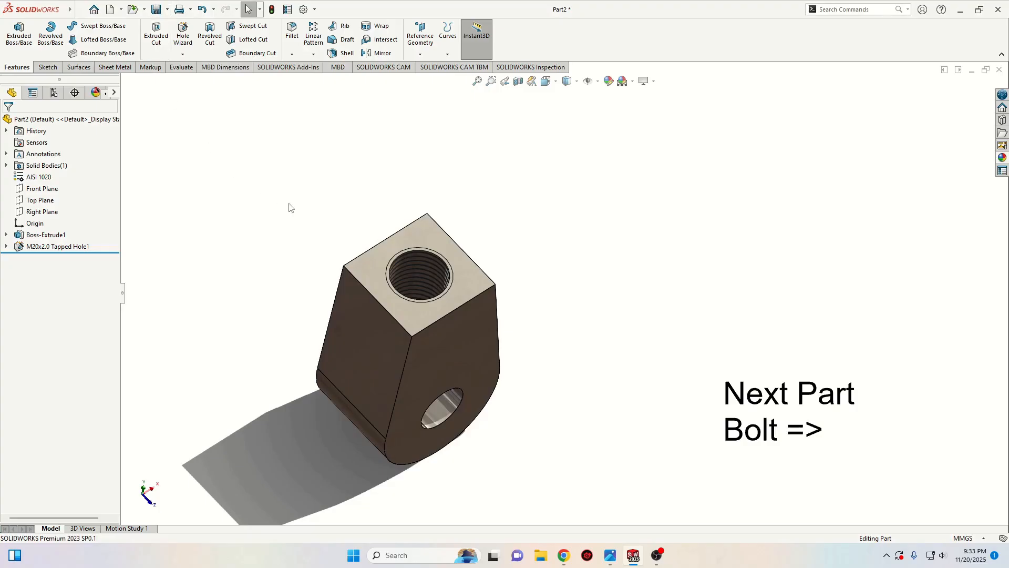
middle_click_drag(560, 340, 592, 333)
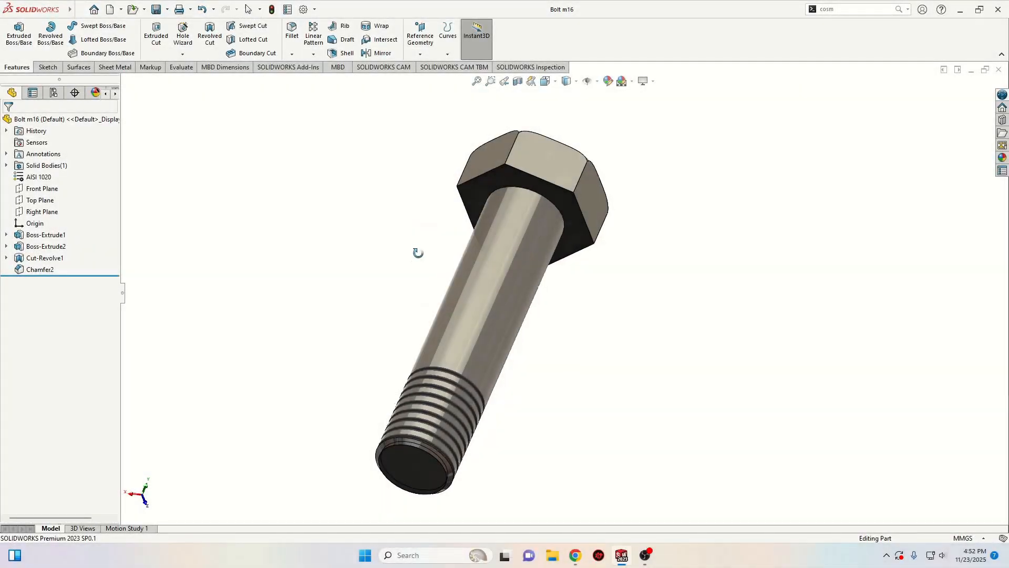
middle_click_drag(418, 252, 332, 430)
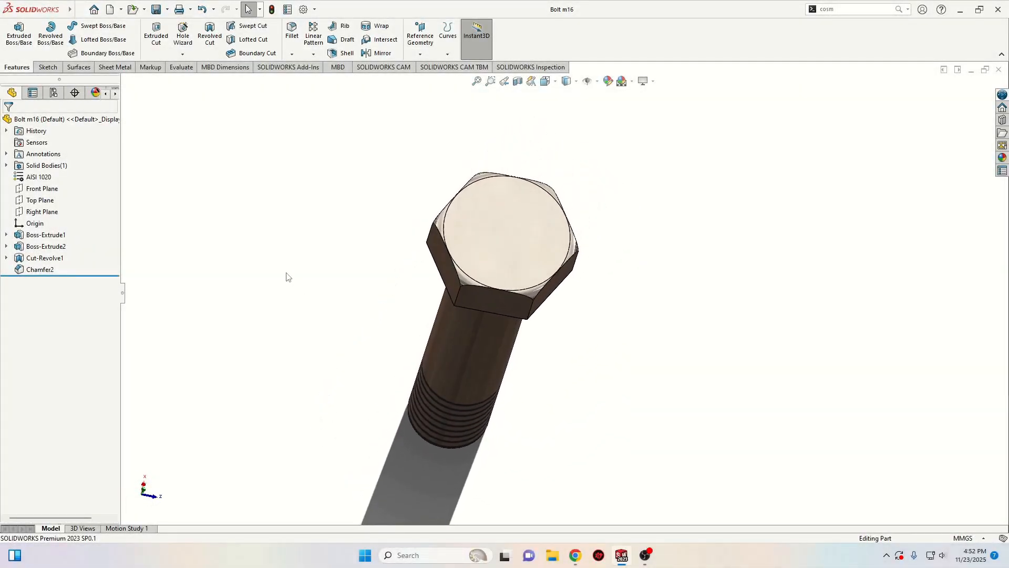
Step: Create a new part document and set its scene to Plain White
left_click(110, 9)
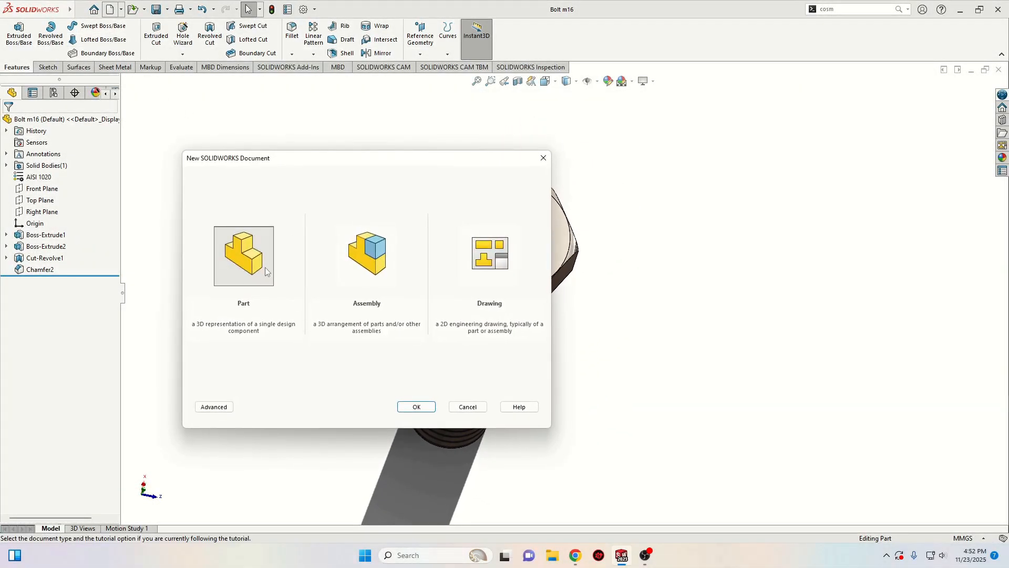
left_click(418, 409)
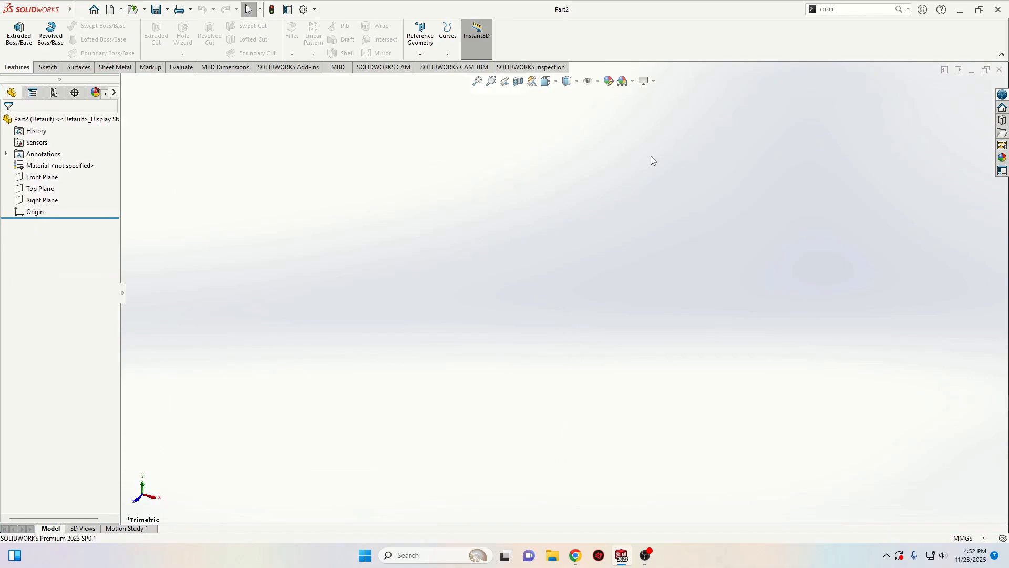
left_click(623, 81)
left_click(649, 108)
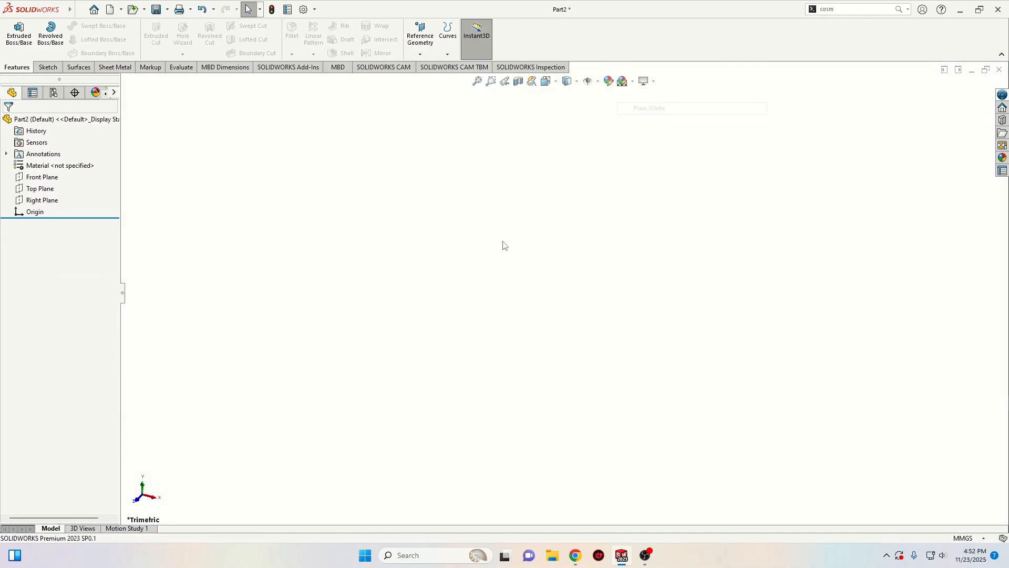
Step: Start a sketch on the Top Plane and draw a circle about 55 mm in diameter centred on the origin
left_click(39, 189)
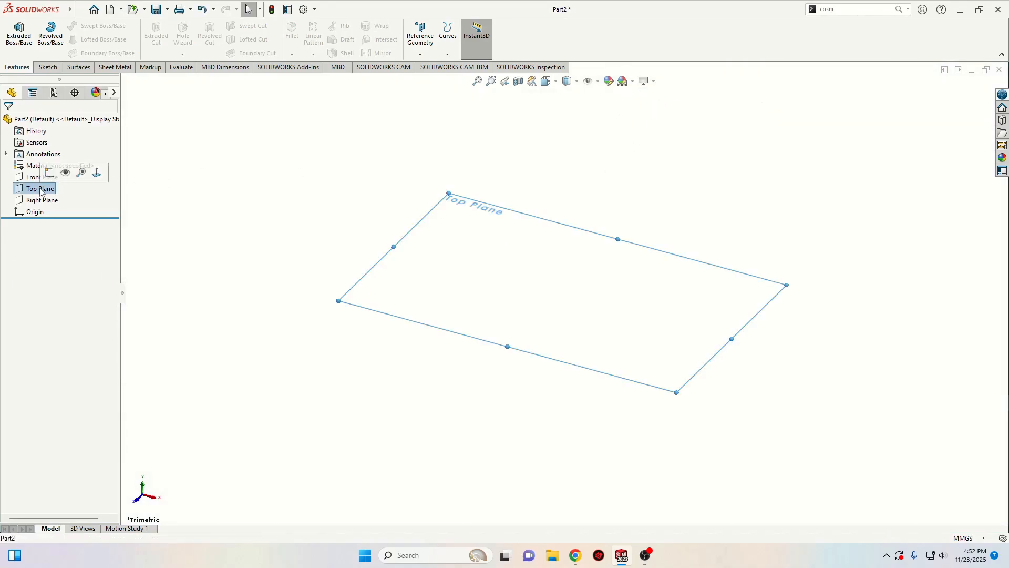
left_click(51, 173)
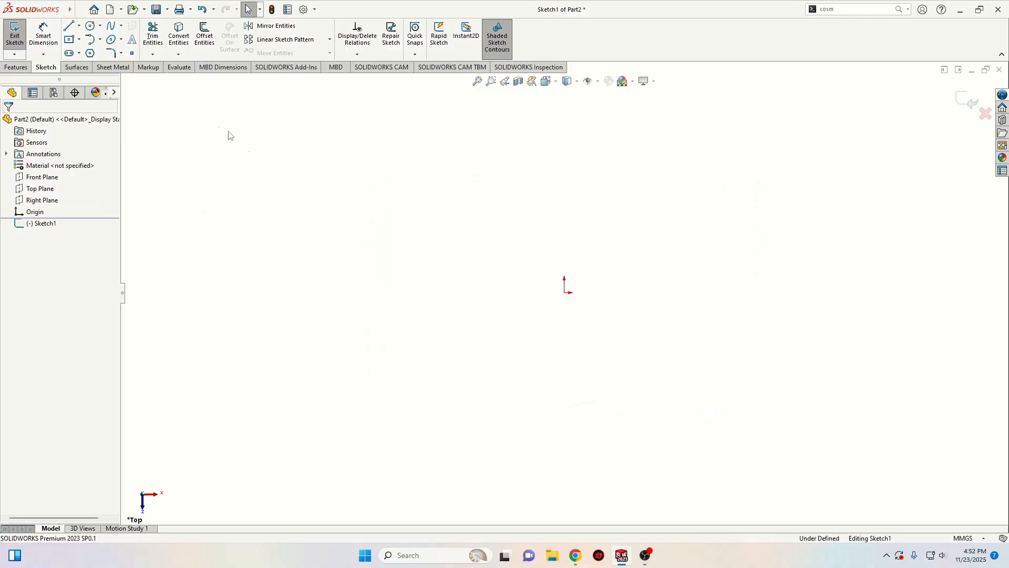
left_click(90, 25)
left_click(564, 292)
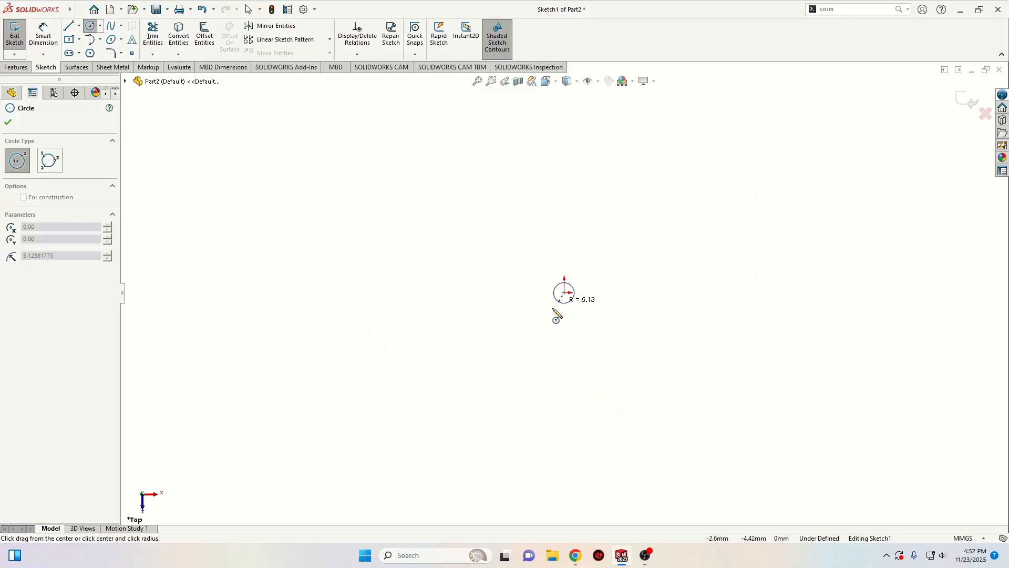
left_click(513, 315)
right_click(439, 314)
left_click(440, 314)
Step: Dimension the circle's diameter to 16 mm
left_click(43, 35)
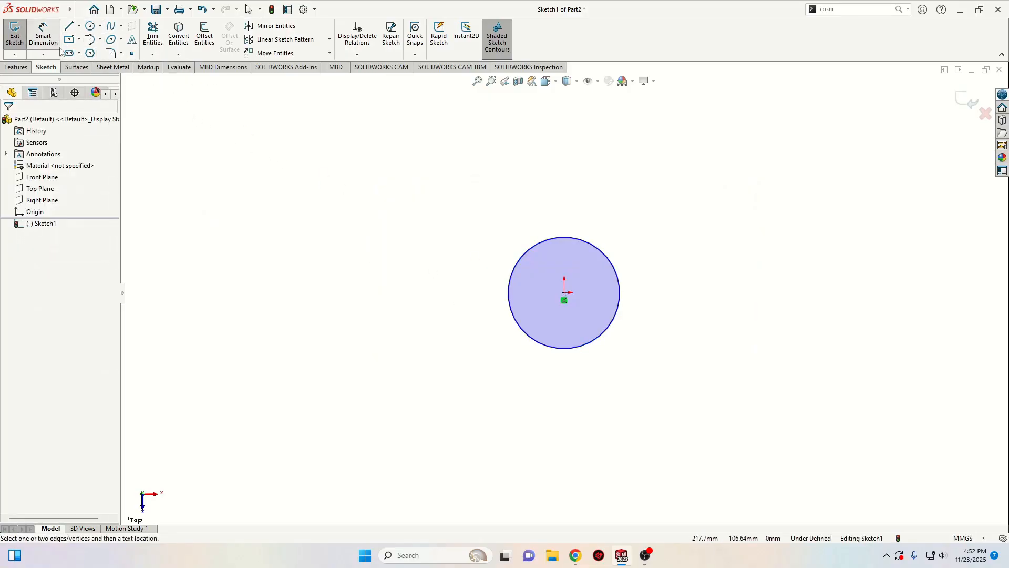
left_click(510, 303)
left_click(425, 313)
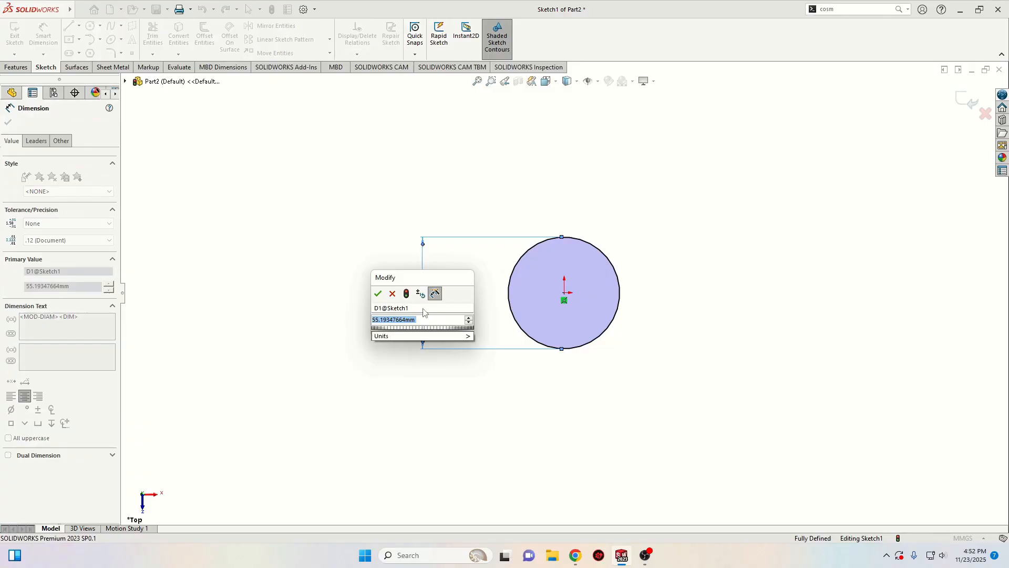
type("16")
key("Return")
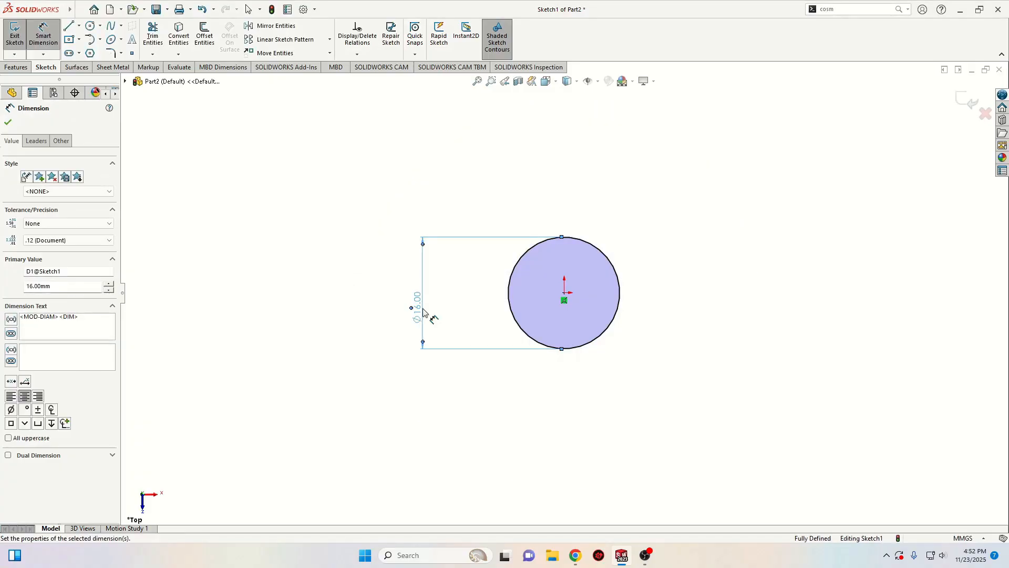
right_click(327, 295)
left_click(344, 327)
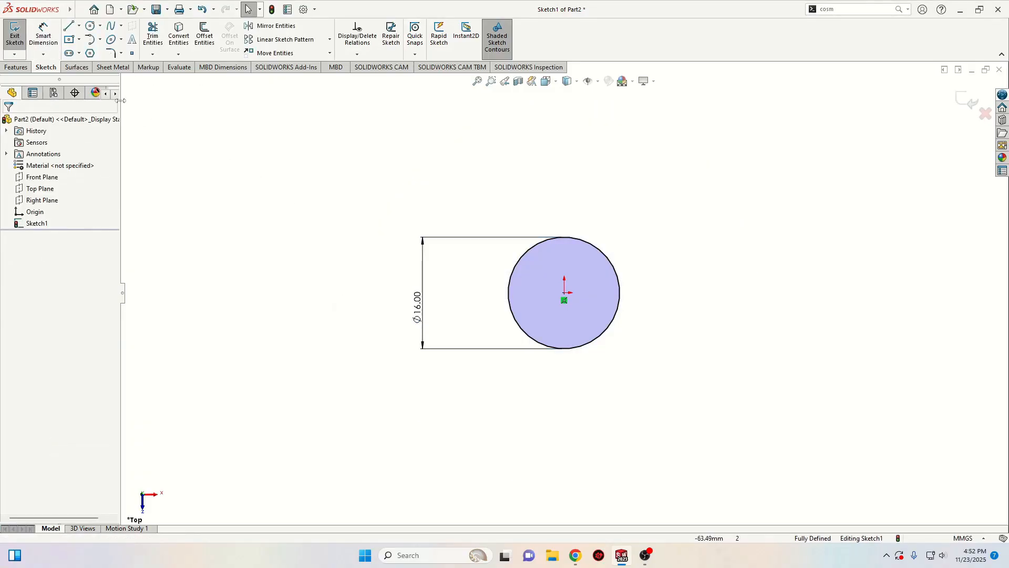
Step: Extrude the 16 mm circle as a blind boss 68 mm deep for the bolt shank
left_click(16, 68)
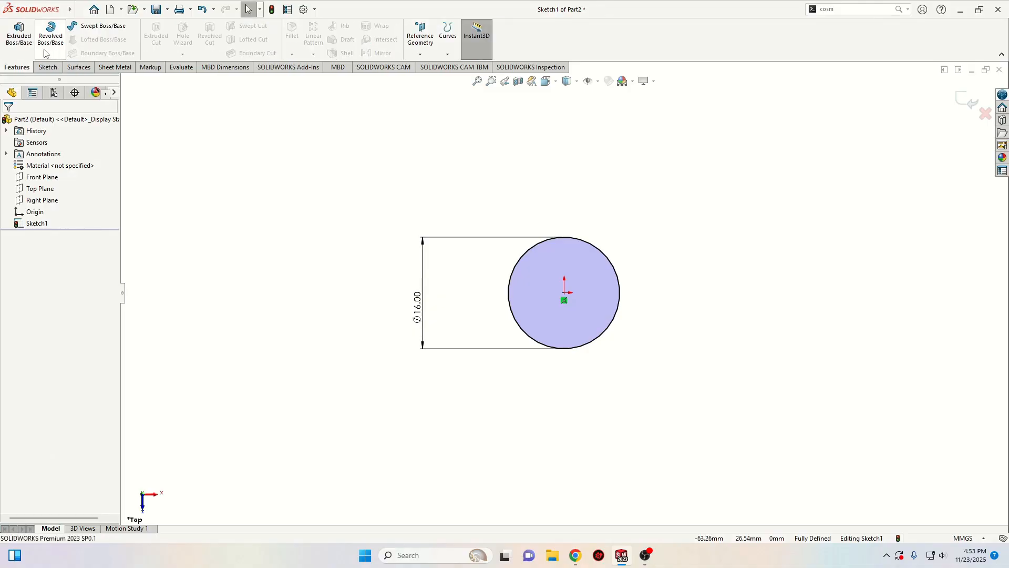
left_click(19, 34)
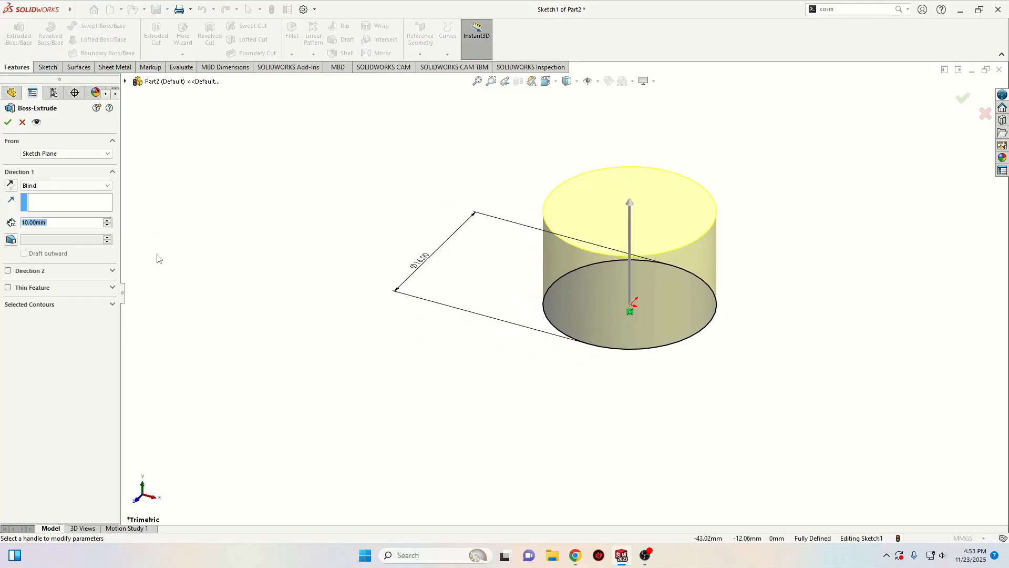
left_click(63, 225)
key("Return")
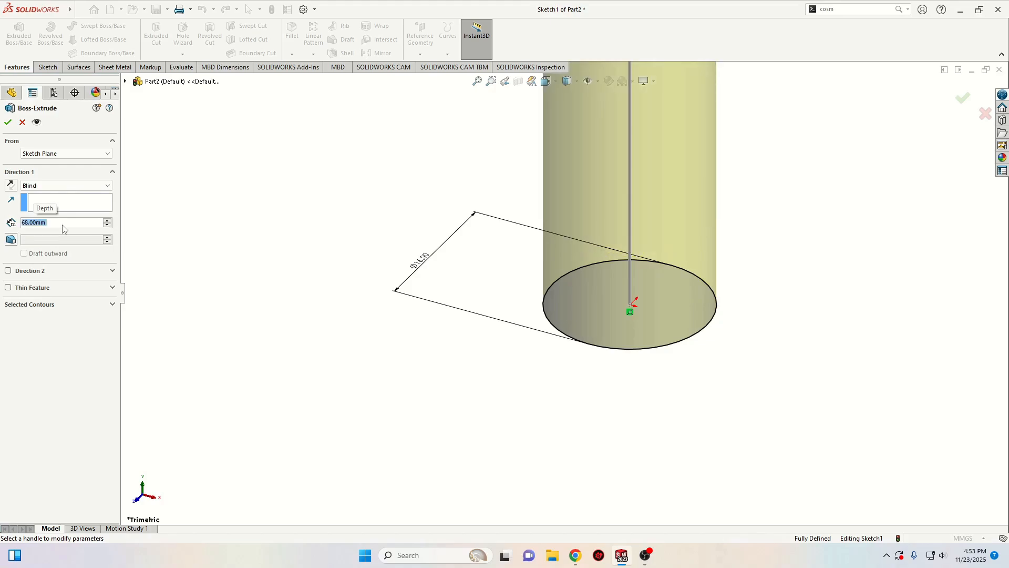
scroll(273, 231, "up", 6)
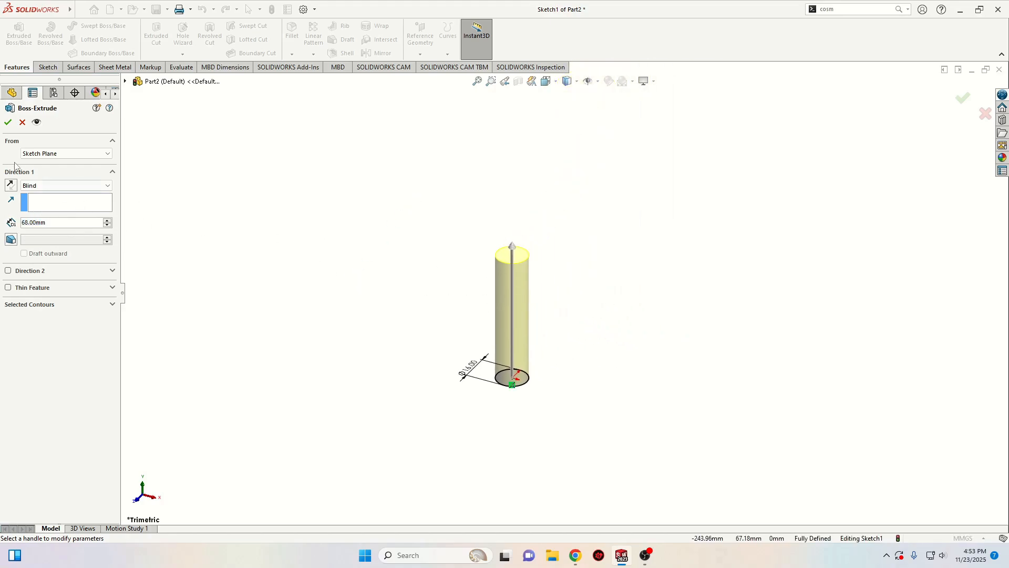
left_click(8, 122)
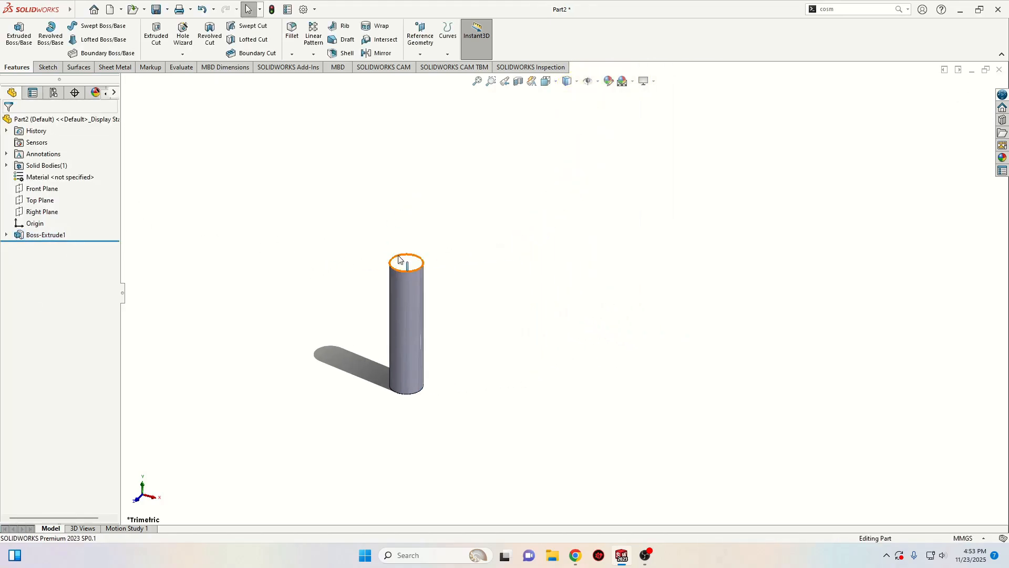
Step: Sketch a hexagon on the shank's top face, centred on the origin, with an inscribed circle about 21 mm in diameter
scroll(467, 281, "down", 5)
left_click(466, 281)
left_click(513, 241)
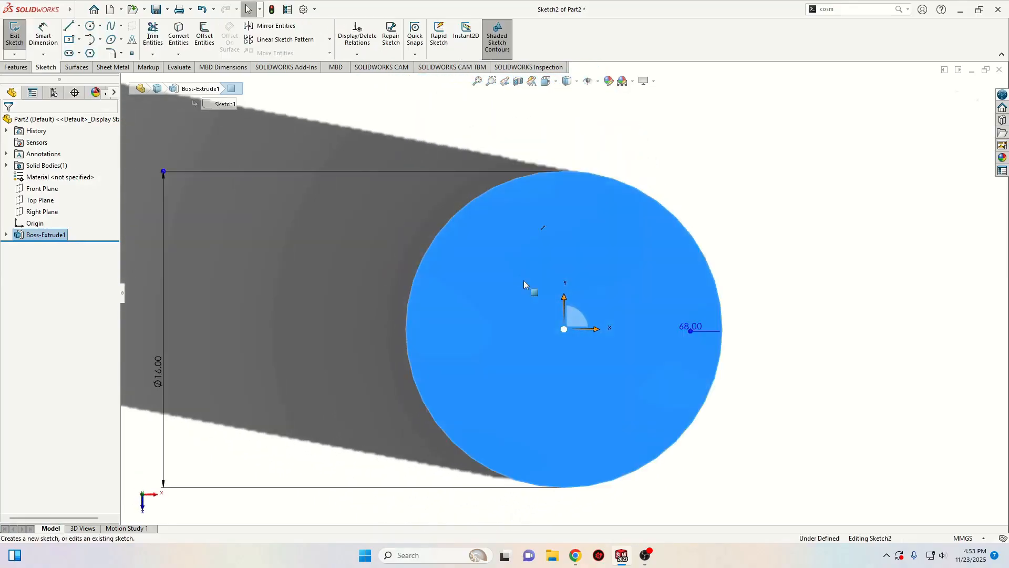
left_click(90, 53)
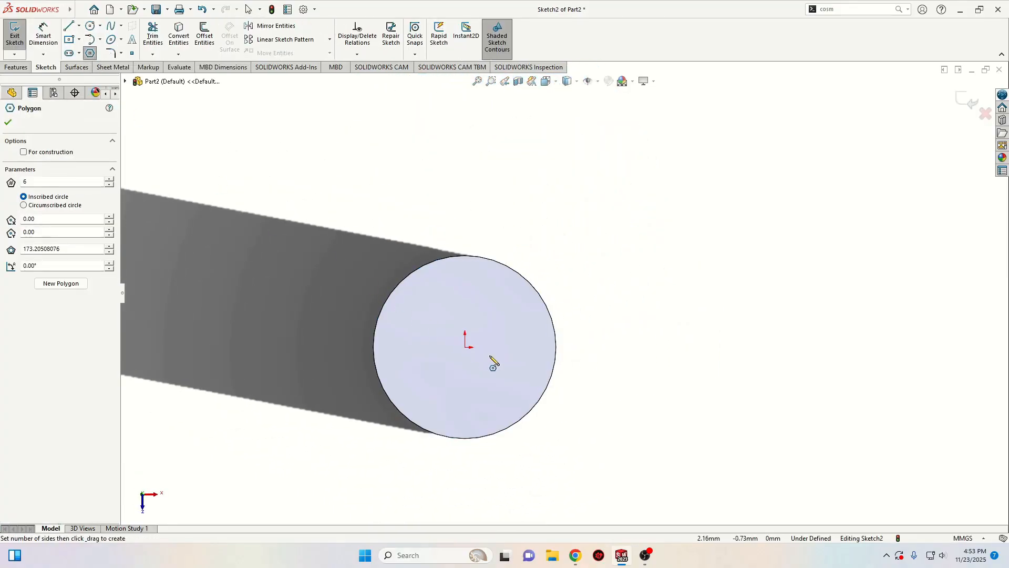
left_click_drag(465, 347, 451, 485)
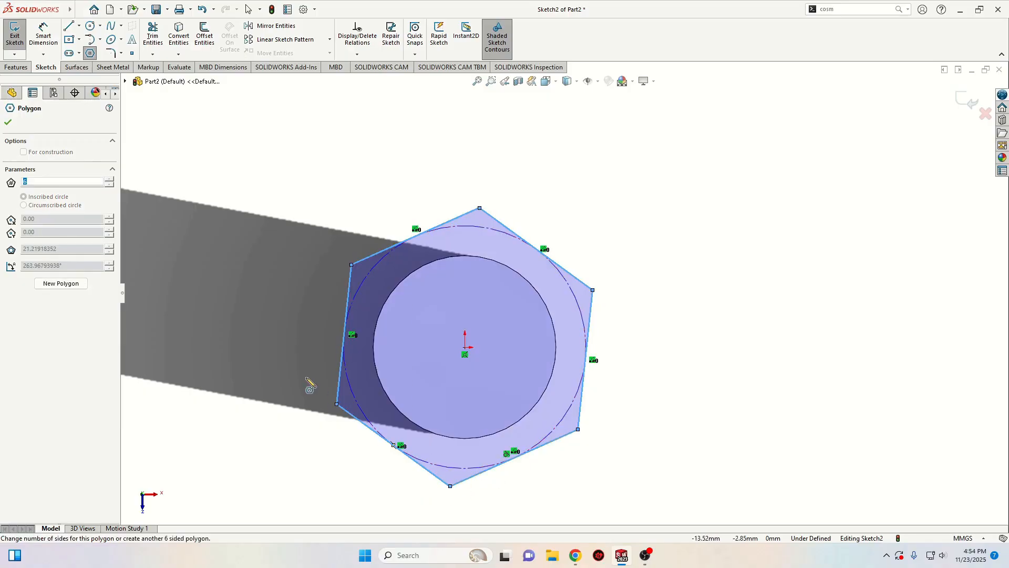
Step: Align the hexagon's upper vertex vertically with the origin
key("Escape")
left_click(480, 209)
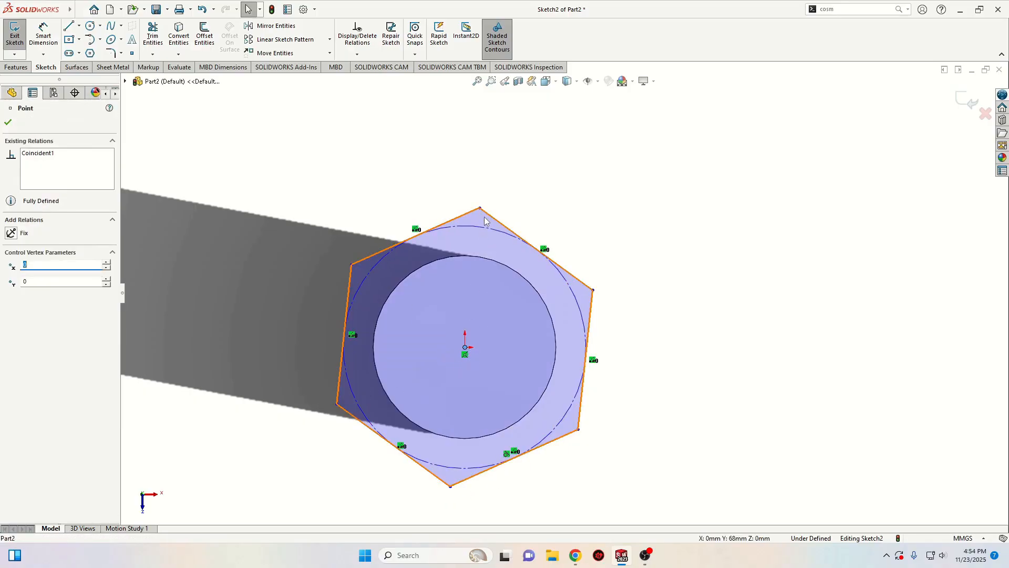
left_click(480, 209, "ctrl")
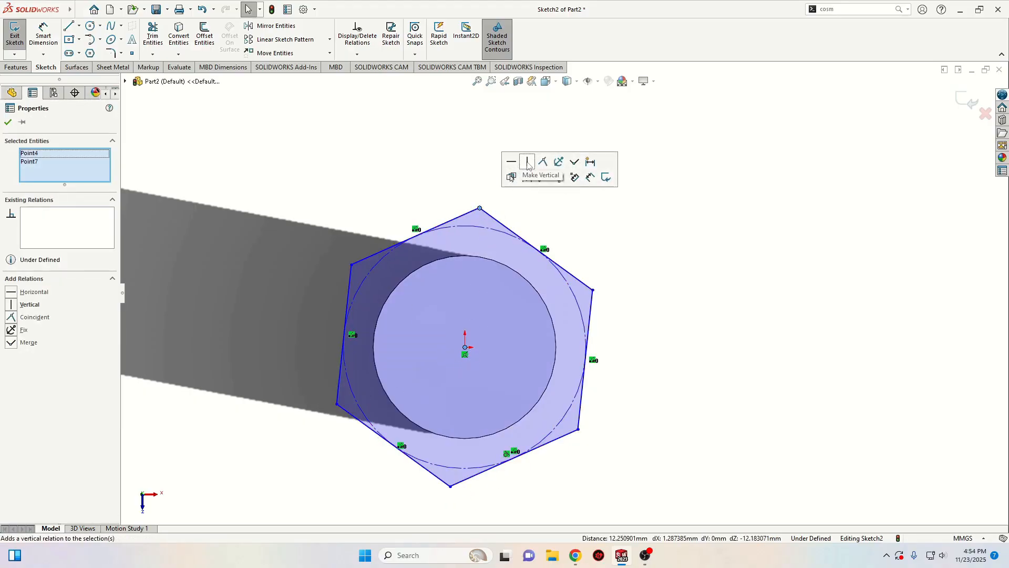
left_click(527, 163)
left_click(297, 188)
scroll(336, 241, "up", 3)
middle_click_drag(372, 252, 346, 253, "ctrl")
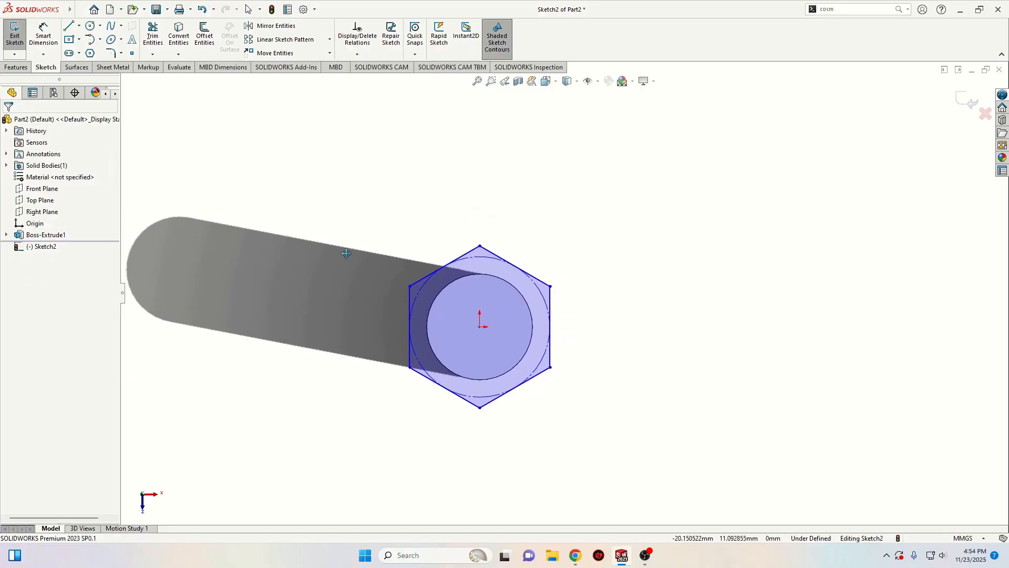
Step: Dimension the distance between the hexagon's two vertical sides to 25 mm
left_click(43, 35)
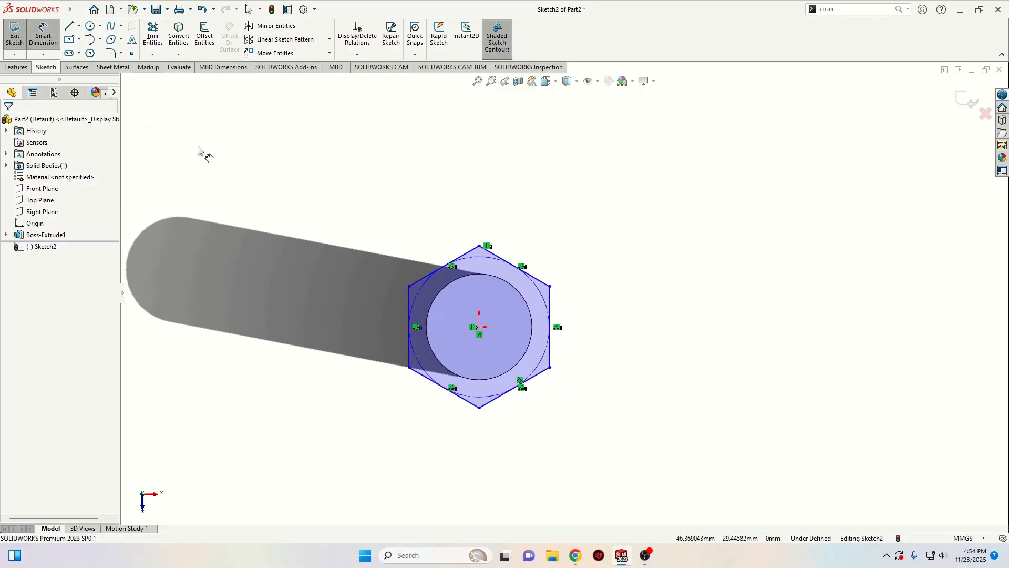
left_click(409, 307)
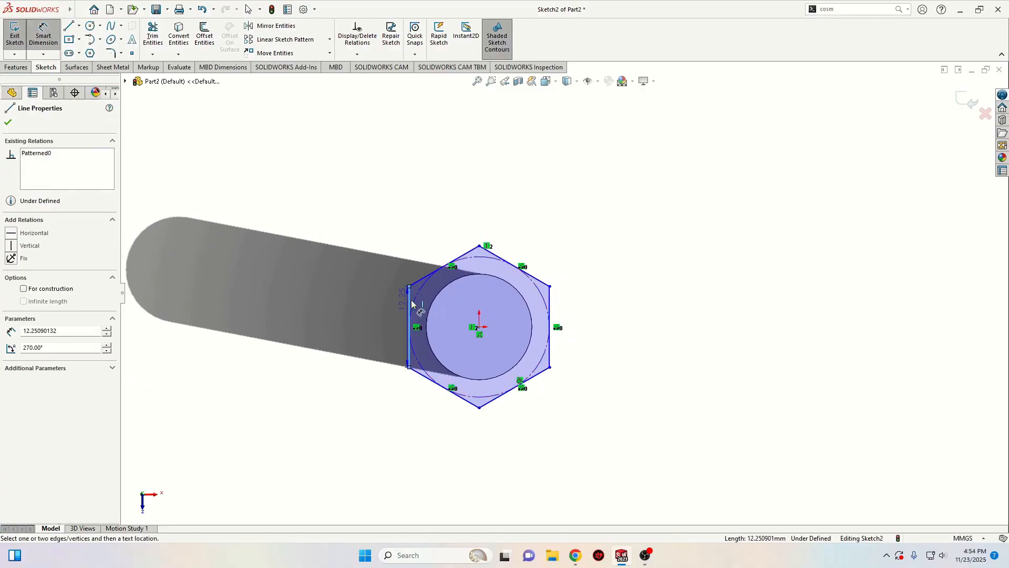
left_click(550, 314)
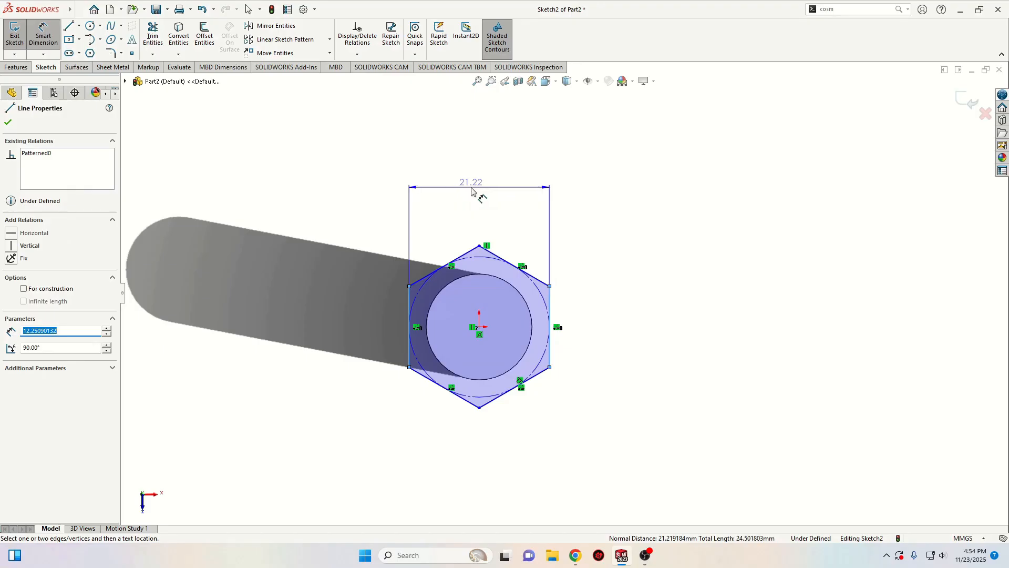
left_click(472, 192)
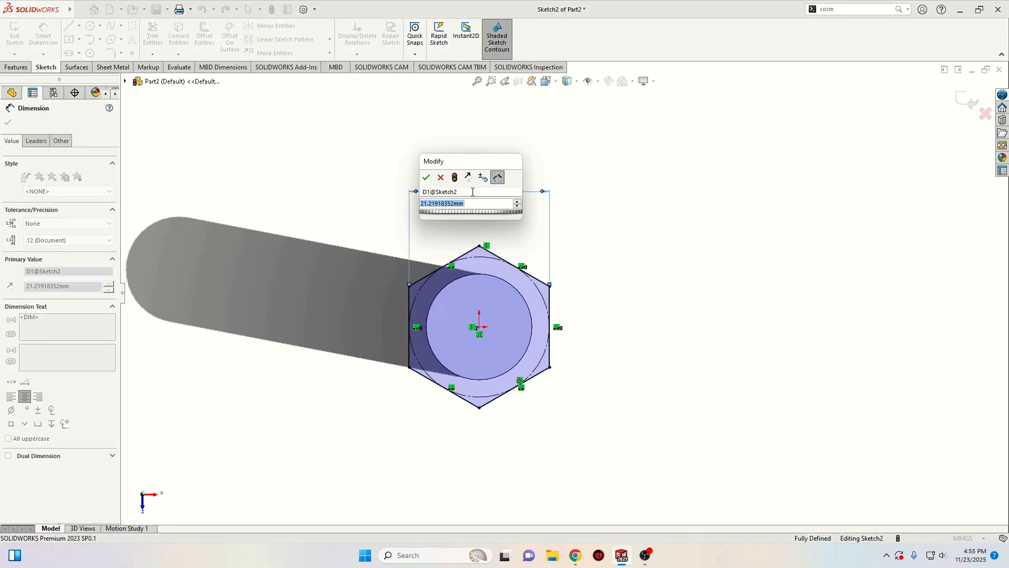
type("25")
key("Return")
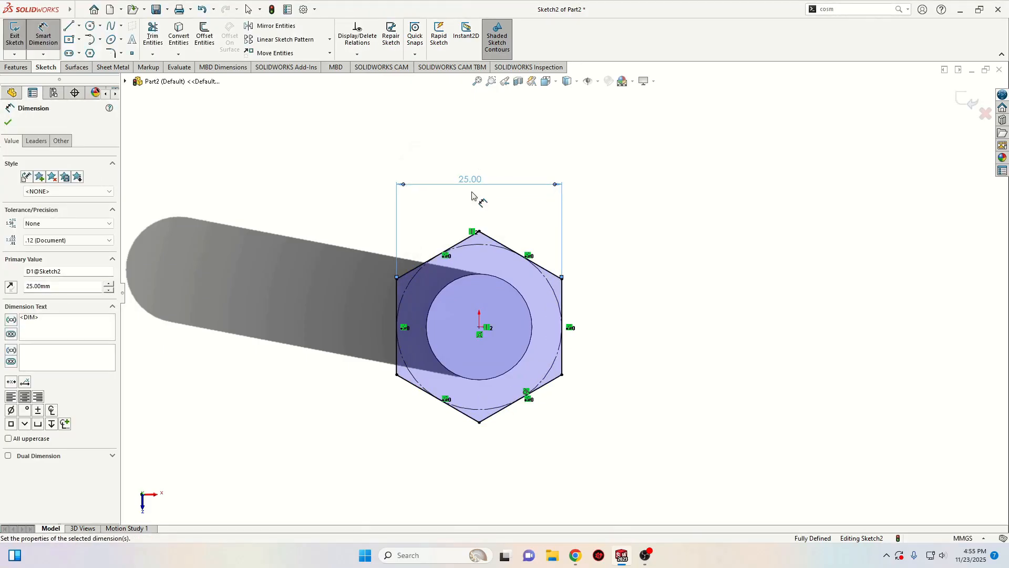
right_click(275, 265)
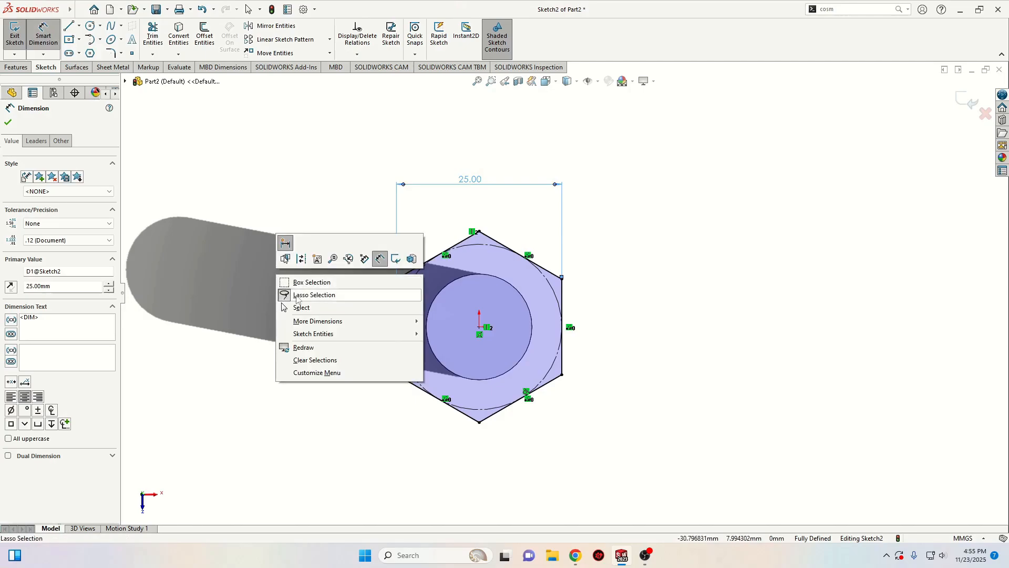
left_click(289, 302)
Step: Extrude the hexagon as a blind boss 10 mm deep, merged with the shank, for the bolt head
left_click(16, 67)
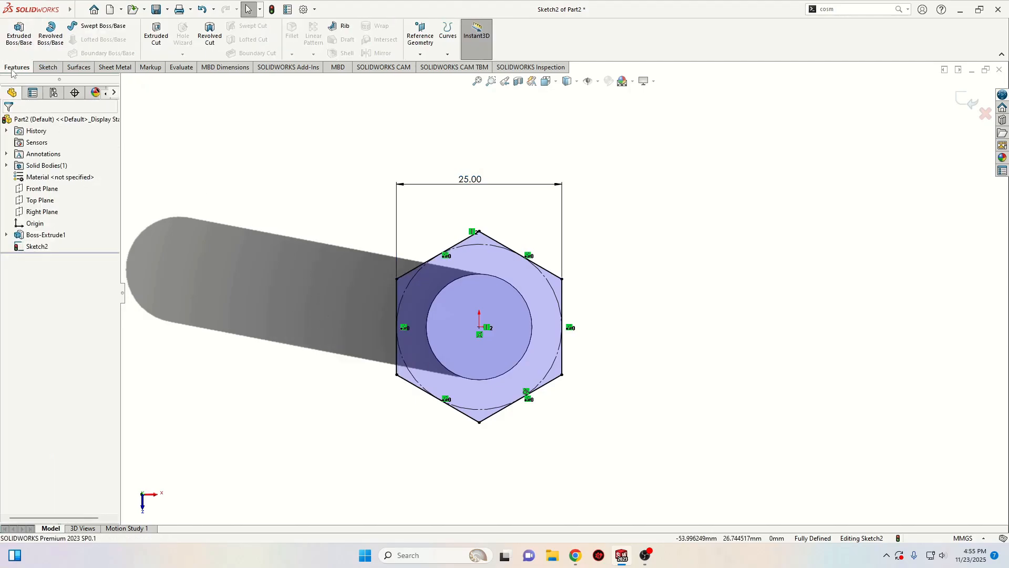
left_click(19, 32)
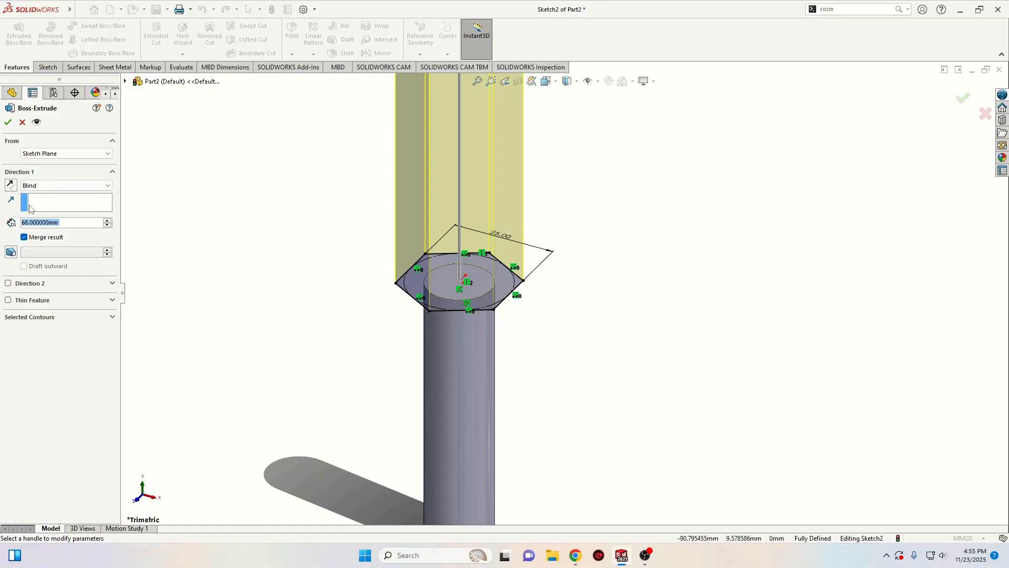
type("10")
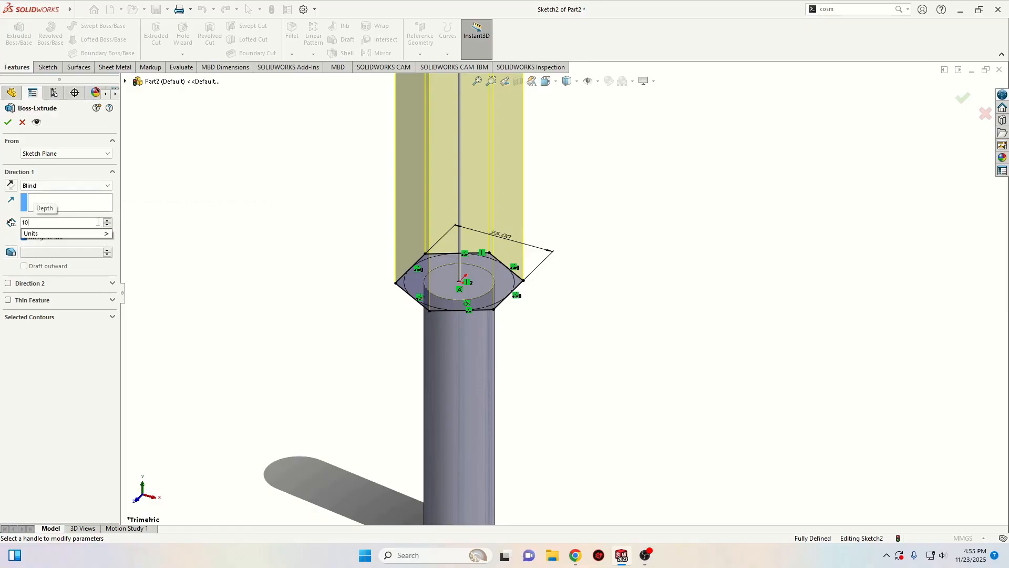
key("Return")
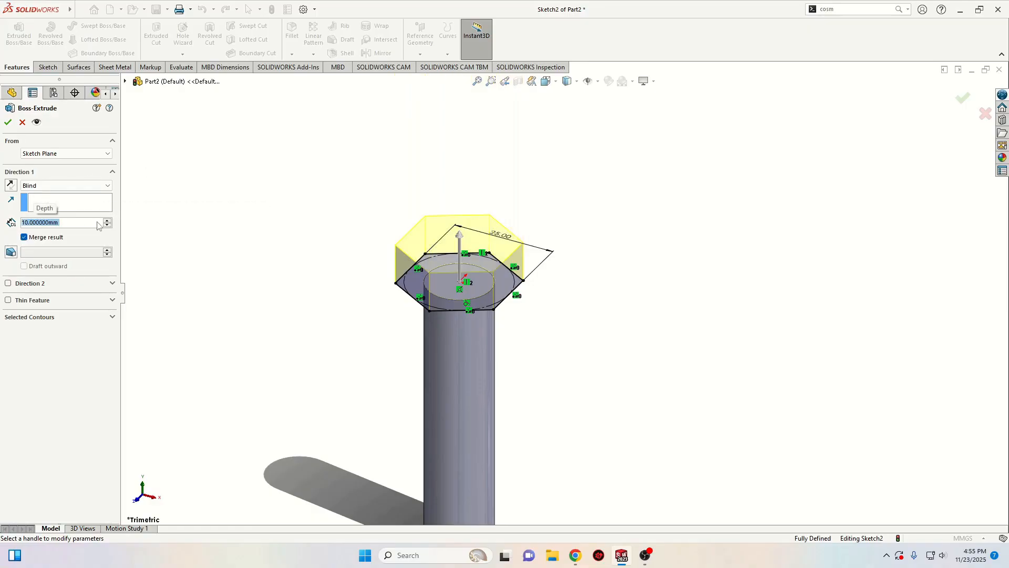
left_click(7, 123)
scroll(378, 300, "up", 3)
scroll(338, 273, "down", 1)
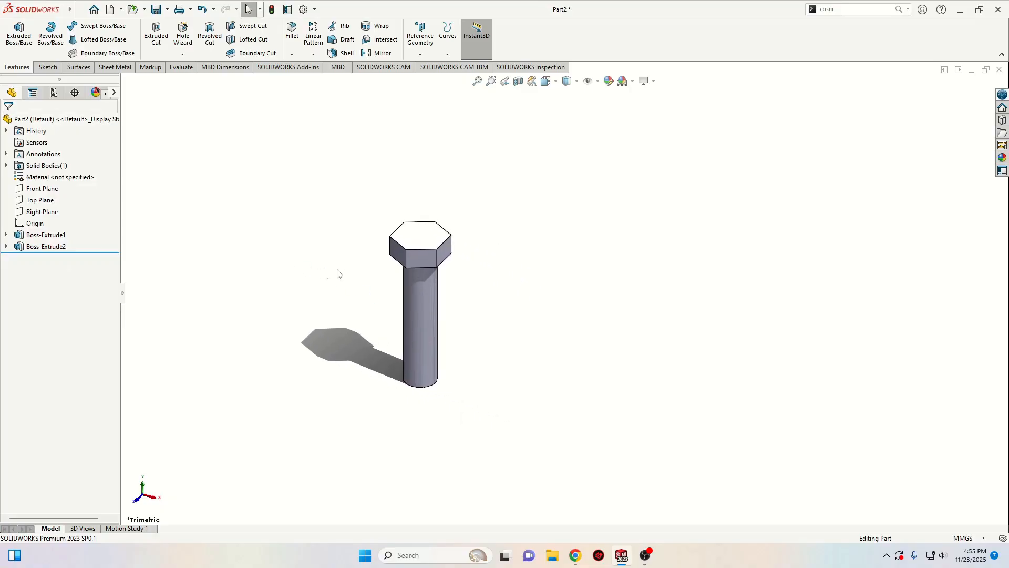
Step: Start a sketch on the Right Plane and draw a 10 mm vertical centerline through the middle of the head, from its top to bottom edge
scroll(337, 273, "down", 2)
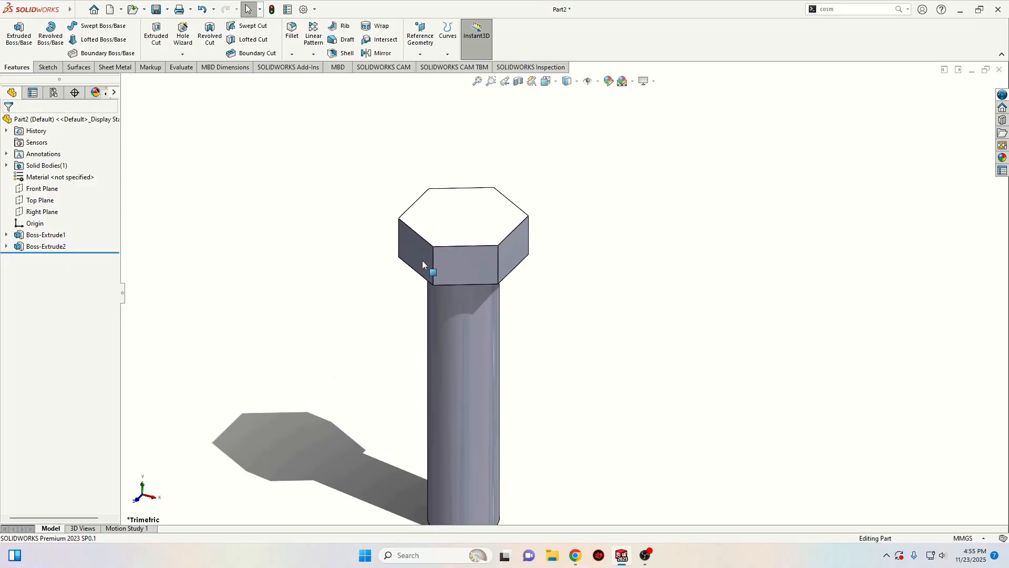
left_click(39, 213)
left_click(48, 198)
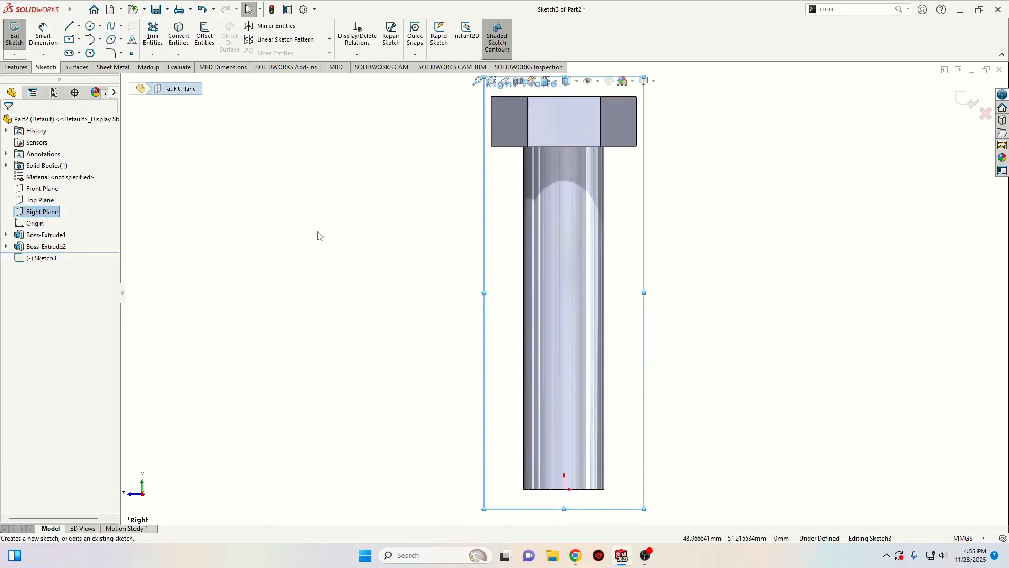
left_click(328, 230)
mouse_move(446, 182)
middle_mouse_down("ctrl")
mouse_move(307, 328)
mouse_move(331, 237)
middle_mouse_up("ctrl")
scroll(430, 241, "down", 5)
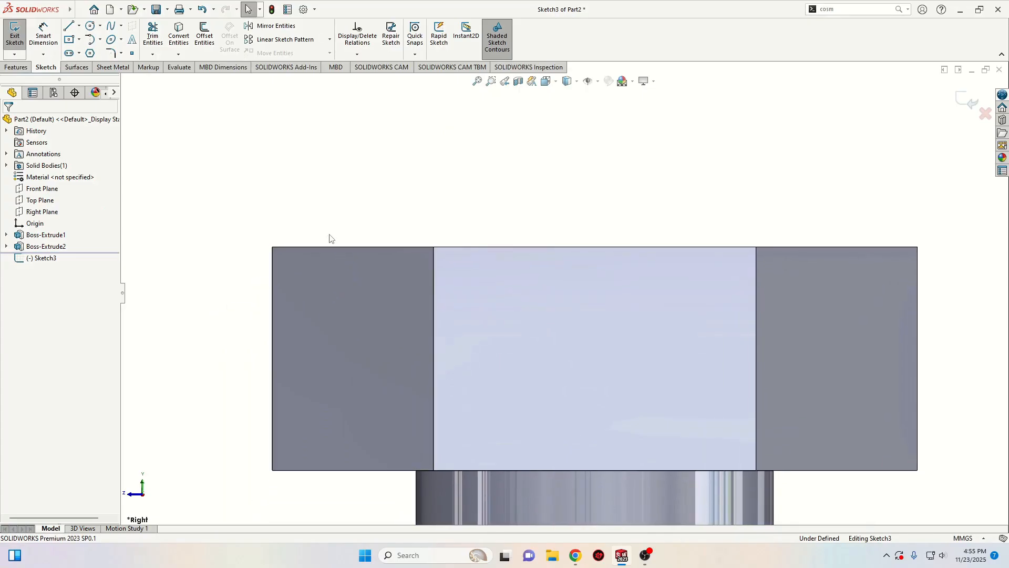
left_click(79, 27)
left_click(94, 52)
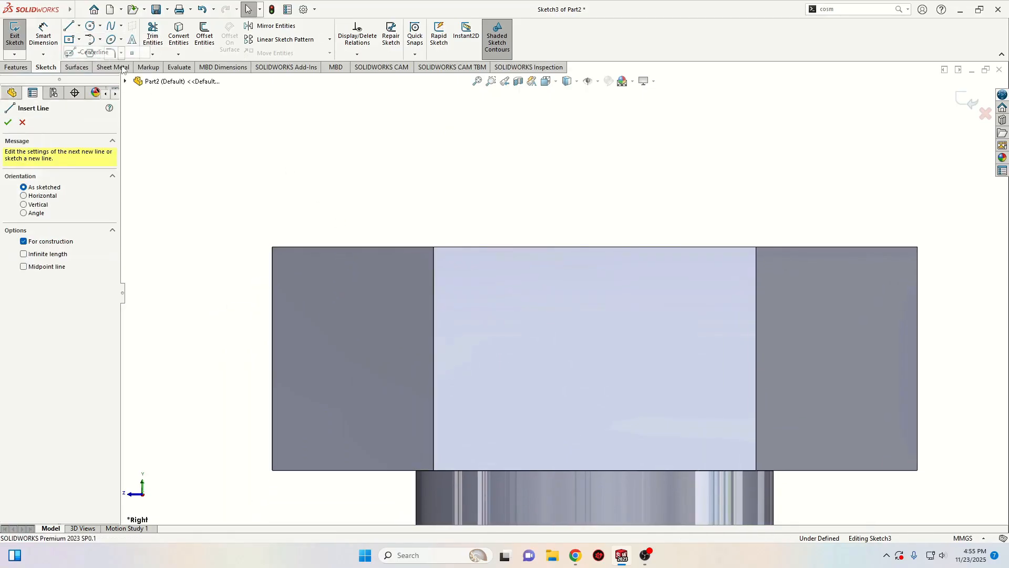
left_click(594, 247)
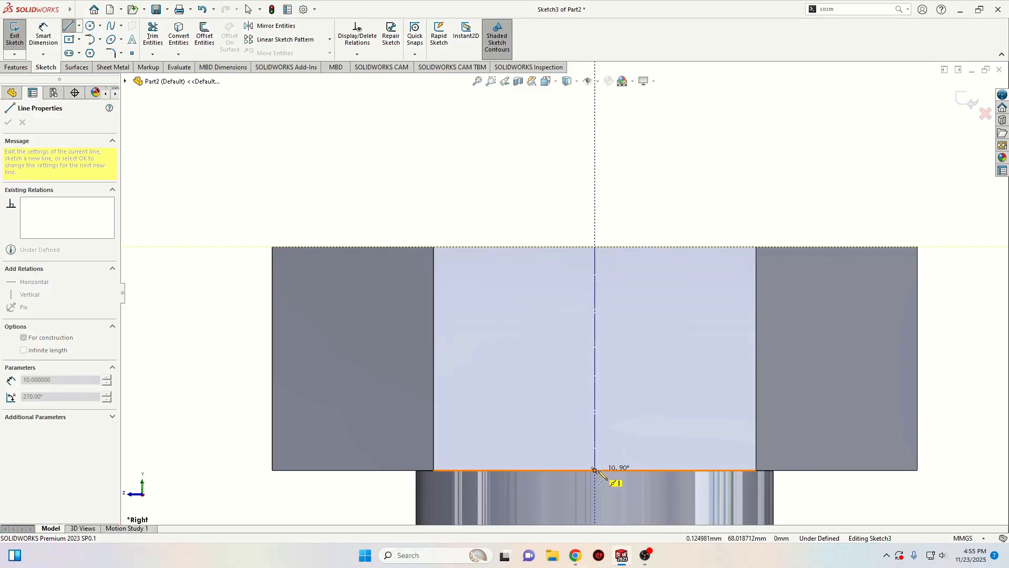
left_click(595, 470)
right_click(548, 411)
left_click(569, 420)
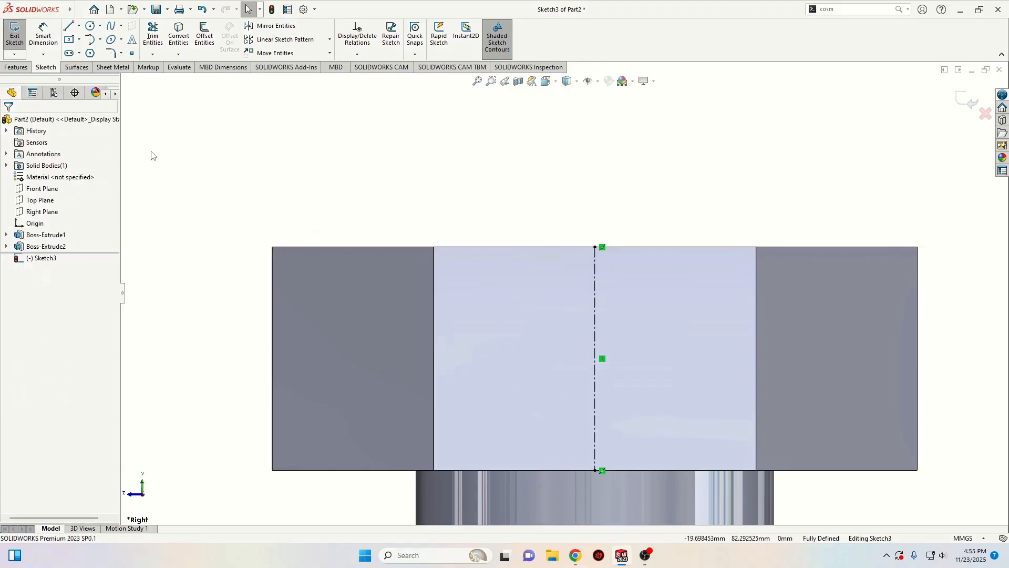
Step: Draw a 3 Point Arc of about 2.15 mm radius across the head's upper-left corner, from its top edge to its side edge
left_click(99, 40)
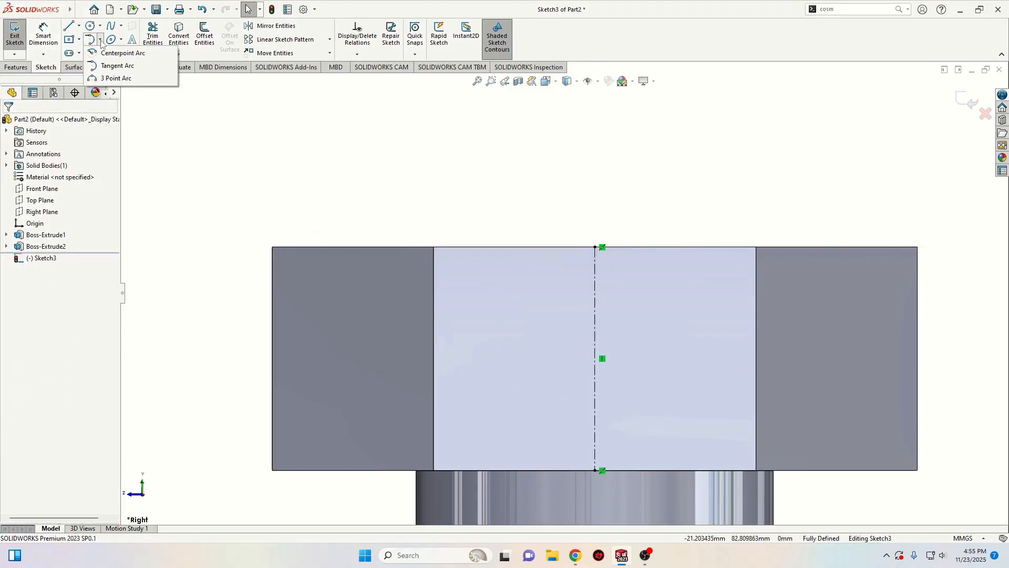
left_click(121, 78)
left_click(352, 246)
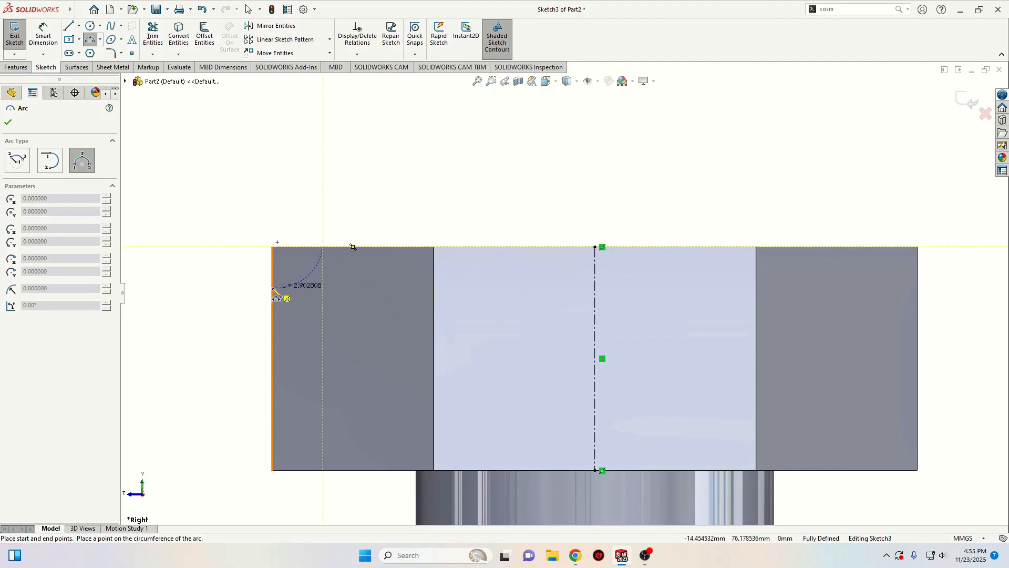
left_click(272, 292)
left_click(287, 260)
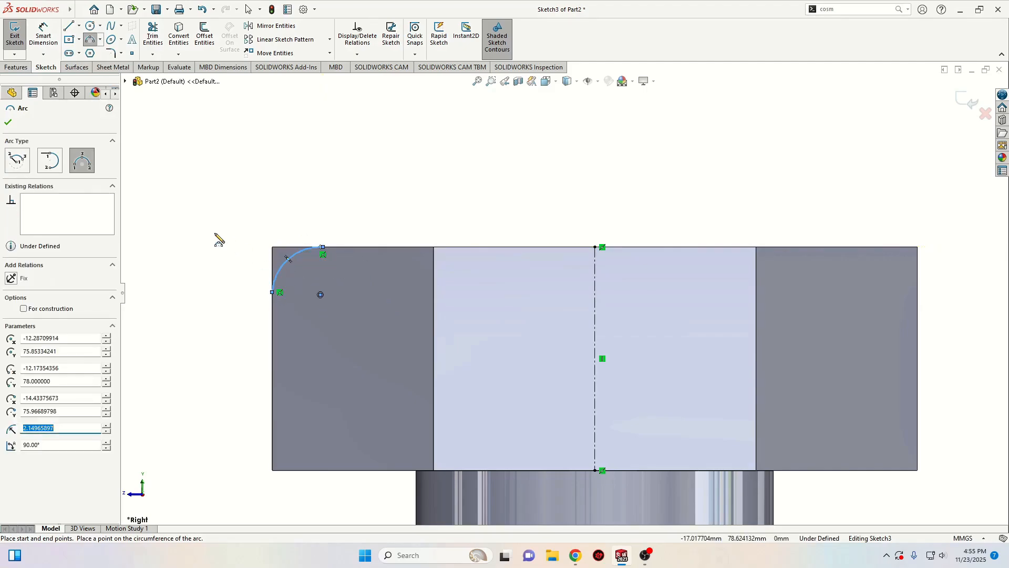
right_click(215, 232)
left_click(235, 242)
scroll(235, 245, "down", 3)
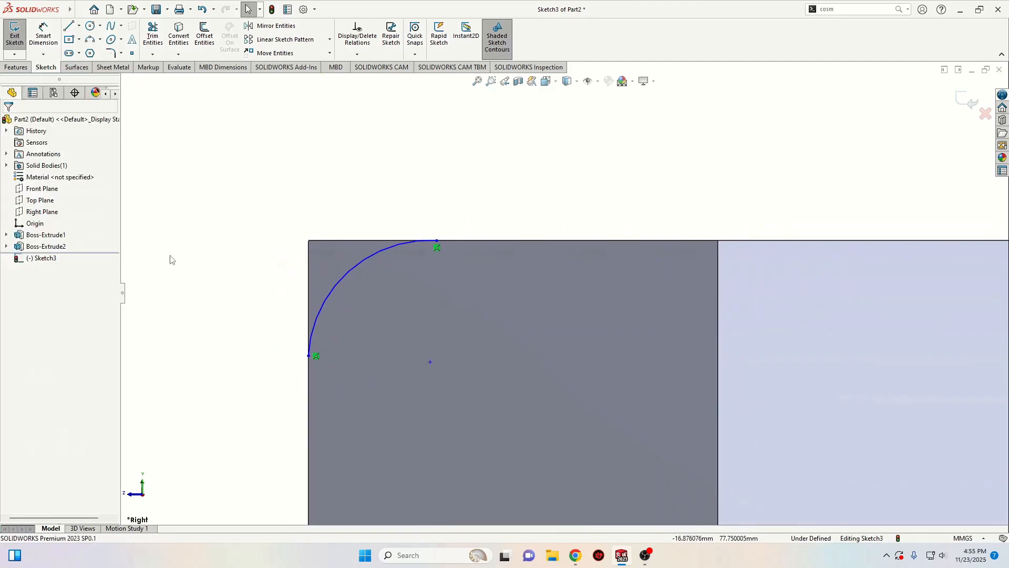
Step: Dimension the corner arc's radius to 2 mm
left_click(43, 36)
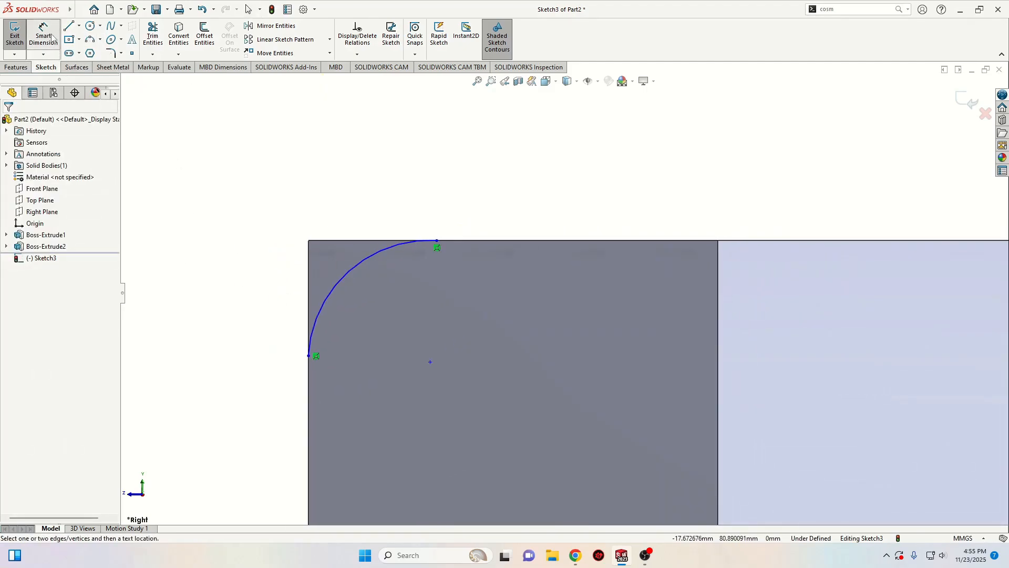
left_click(339, 283)
left_click(259, 210)
key("Return")
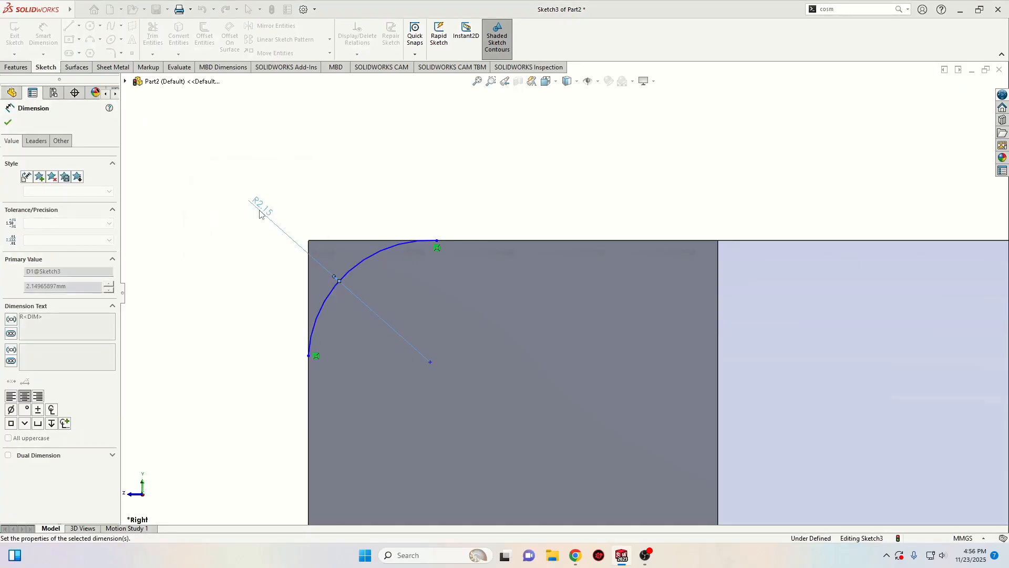
right_click(205, 269)
left_click(213, 275)
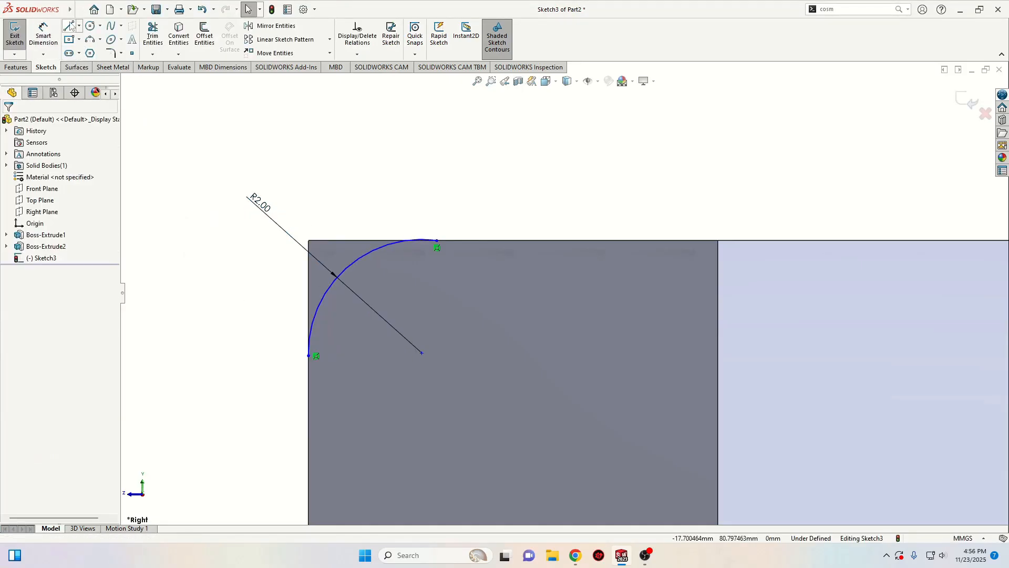
Step: Close the arc profile with a horizontal line to the head's corner and a vertical line down to the arc's lower end
left_click(69, 26)
left_click(436, 240)
left_click(309, 240)
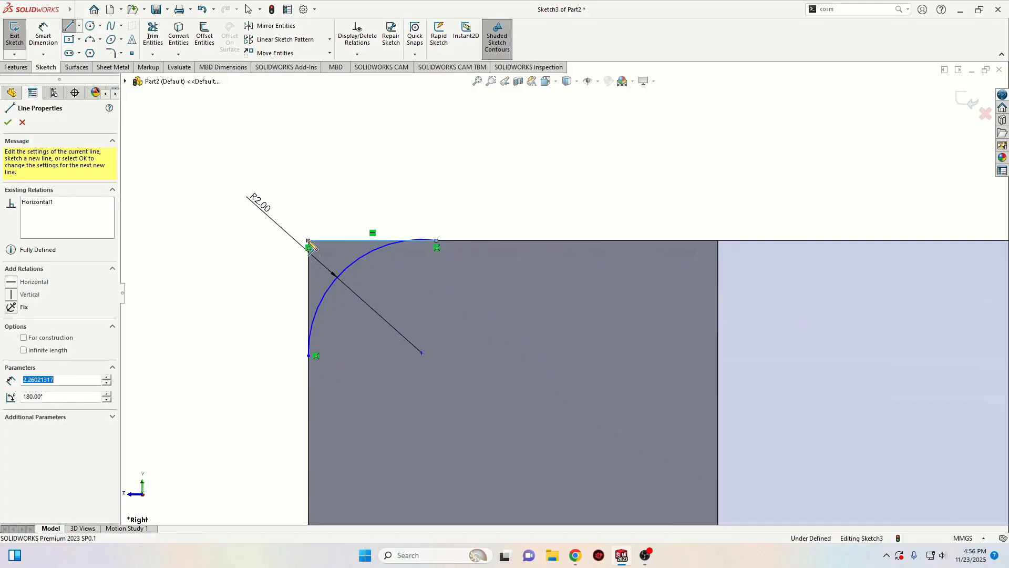
left_click(309, 355)
right_click(227, 270)
left_click(257, 319)
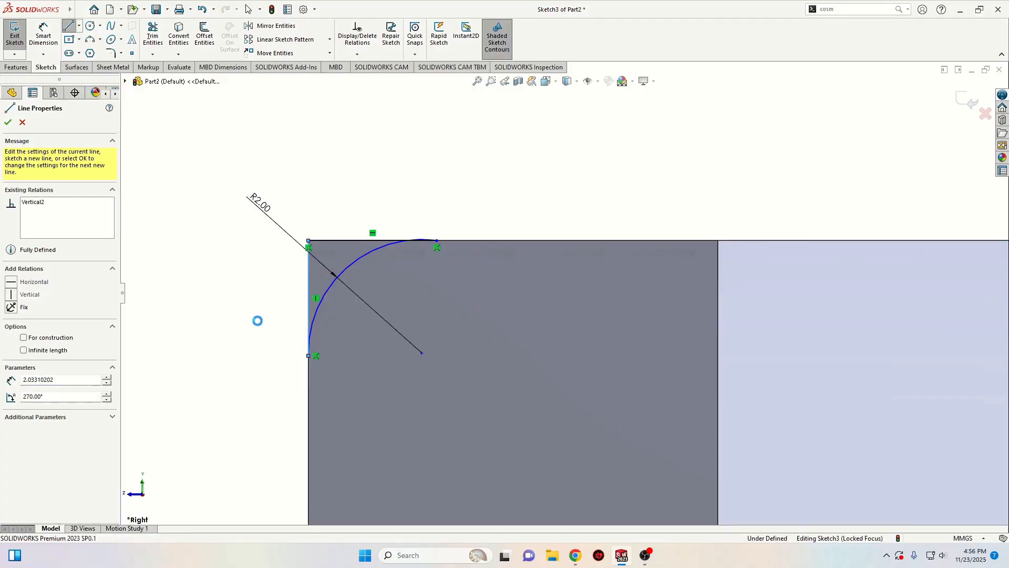
Step: Make the arc tangent to the vertical and horizontal closing lines at its two endpoints
left_click(309, 355)
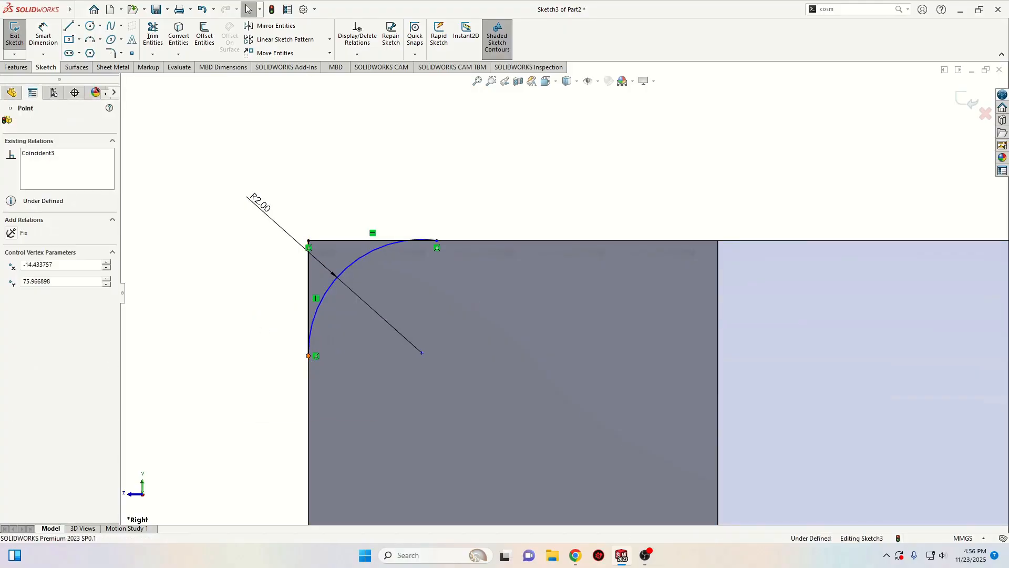
left_click(447, 232)
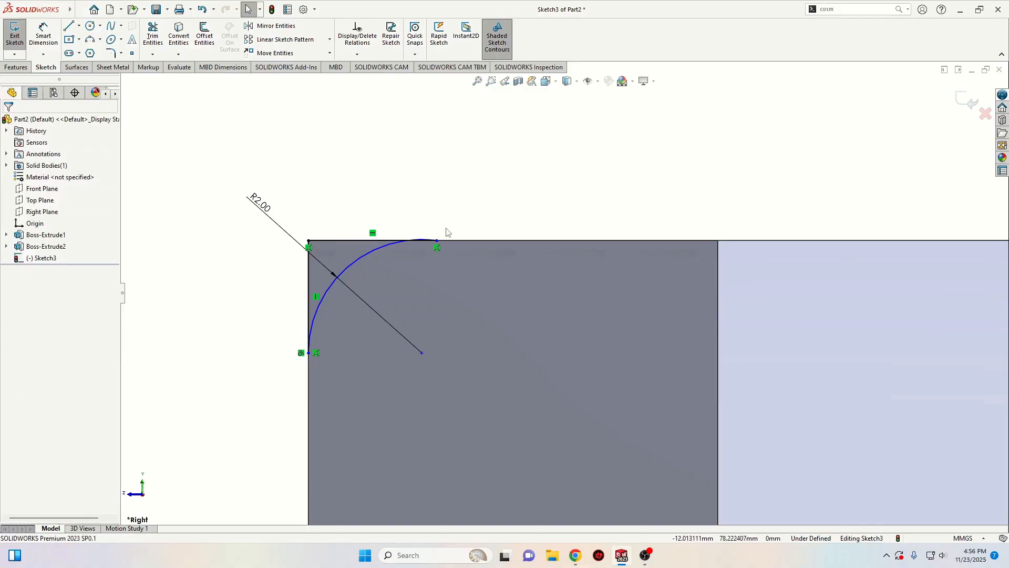
left_click(436, 240)
left_click(470, 194)
left_click(319, 174)
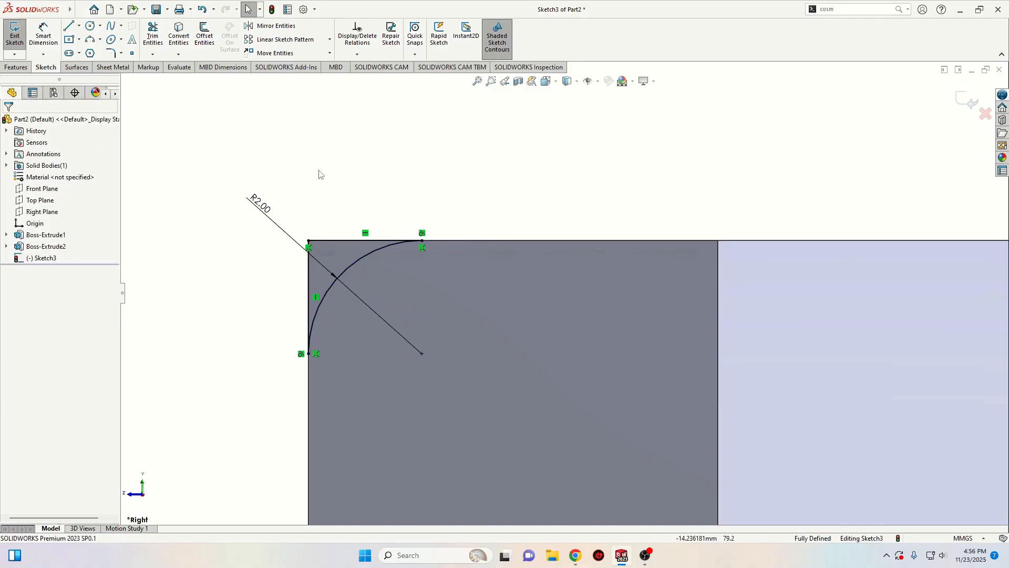
Step: Revolve-cut the 2 mm arc profile 360 degrees about the head's vertical centerline to round the upper corners
scroll(394, 198, "up", 6)
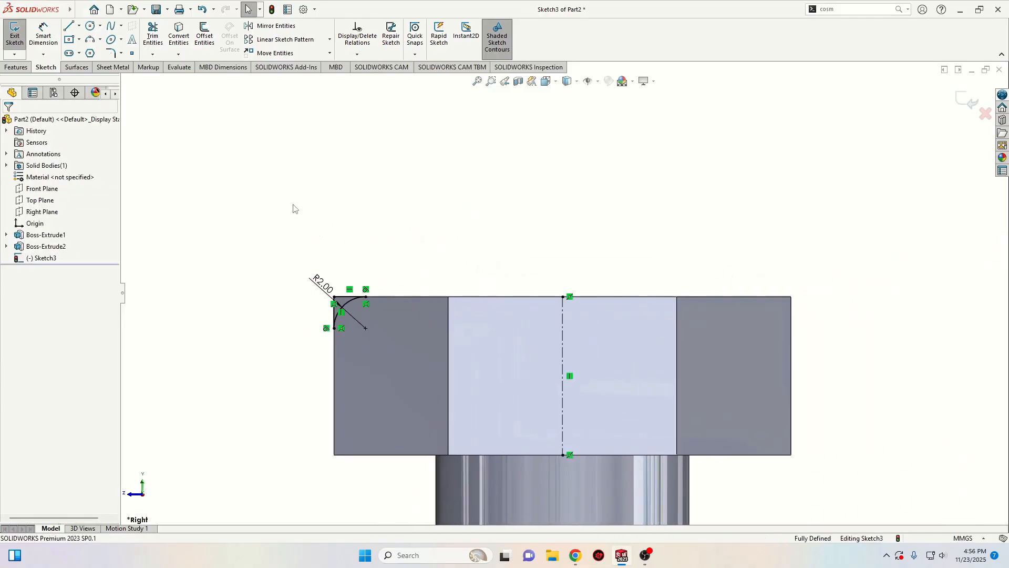
left_click(16, 67)
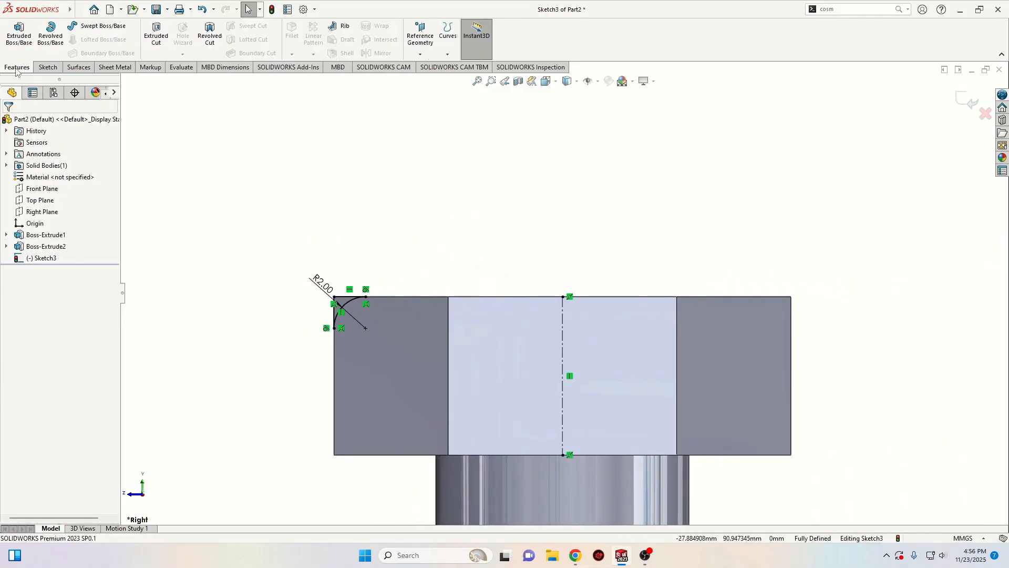
left_click(216, 41)
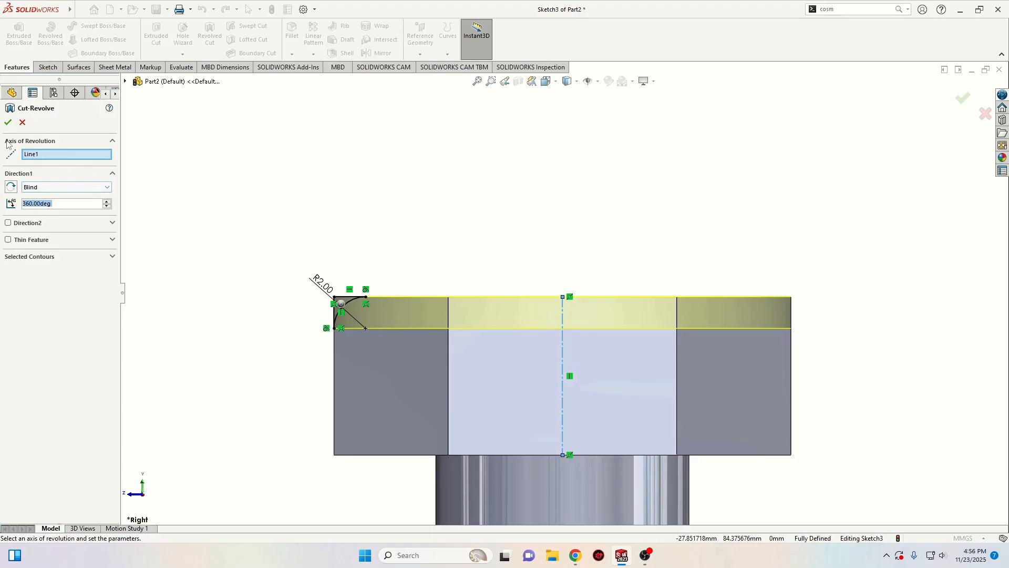
left_click(8, 123)
middle_click_drag(237, 232, 336, 293)
scroll(348, 339, "up", 5)
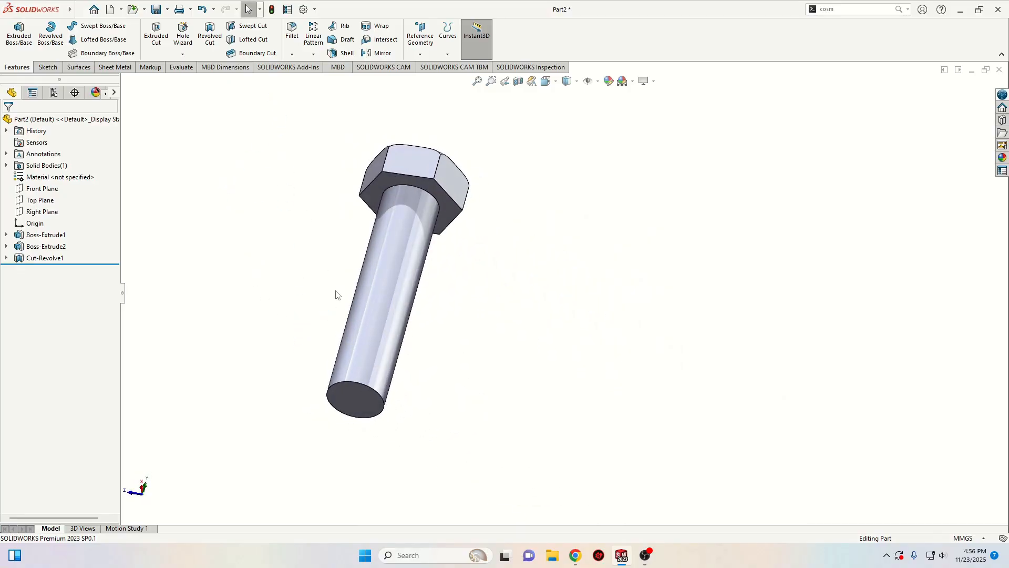
scroll(344, 356, "down", 3)
middle_click_drag(344, 356, 329, 395)
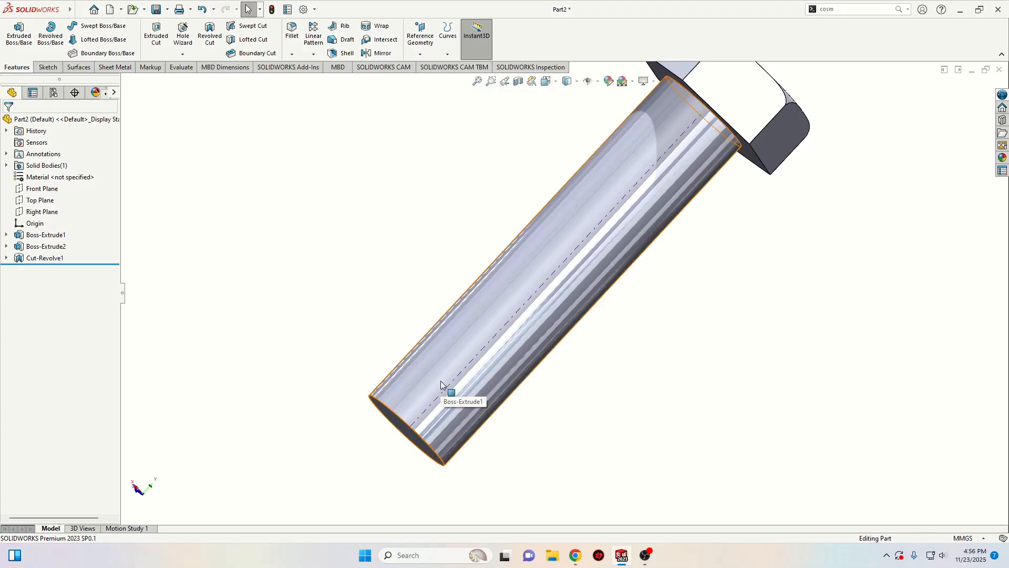
middle_click_drag(415, 422, 362, 389, "ctrl")
scroll(372, 424, "up", 2)
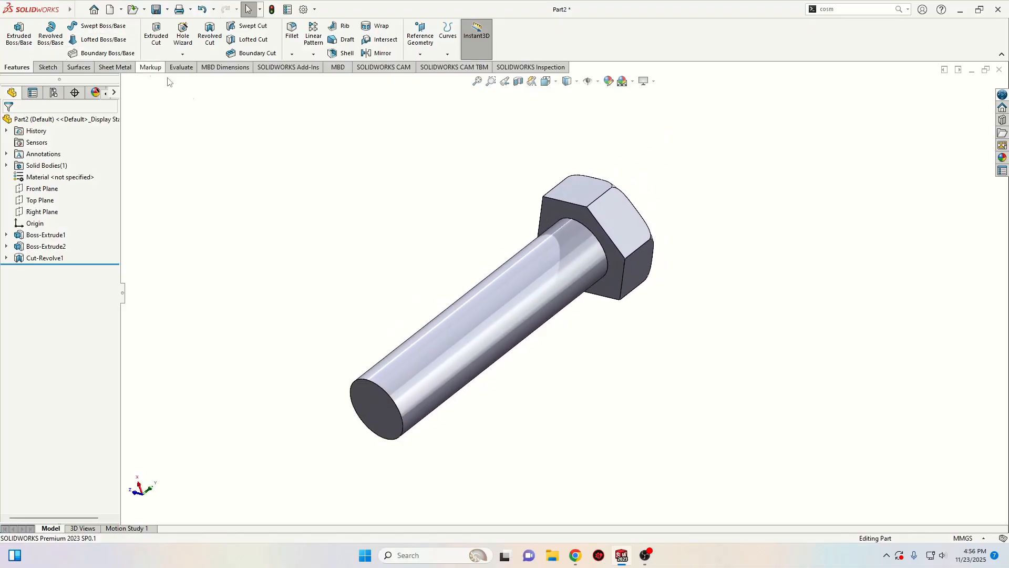
Step: Search the commands for "cosmetic" and locate the Cosmetic Thread command
left_click(77, 10)
left_click(308, 169)
mouse_move(71, 10)
left_click(139, 10)
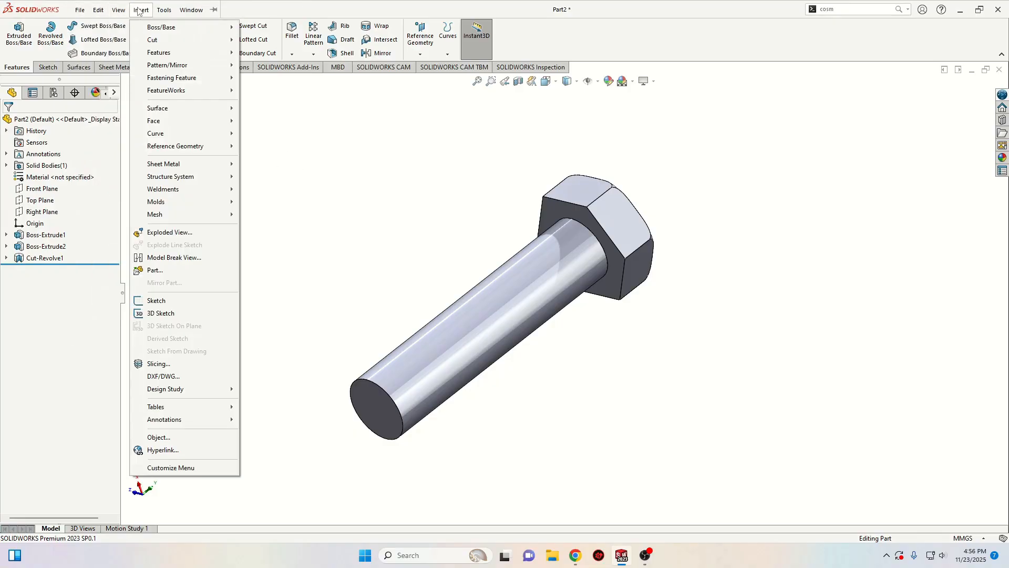
mouse_move(194, 422)
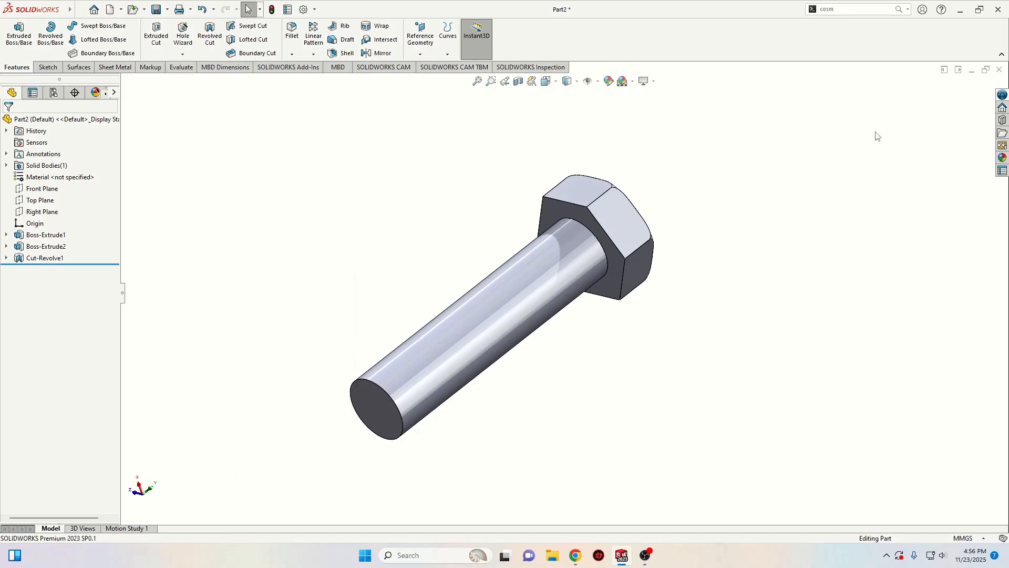
left_click(852, 11)
key("BackSpace")
type("cosmetic")
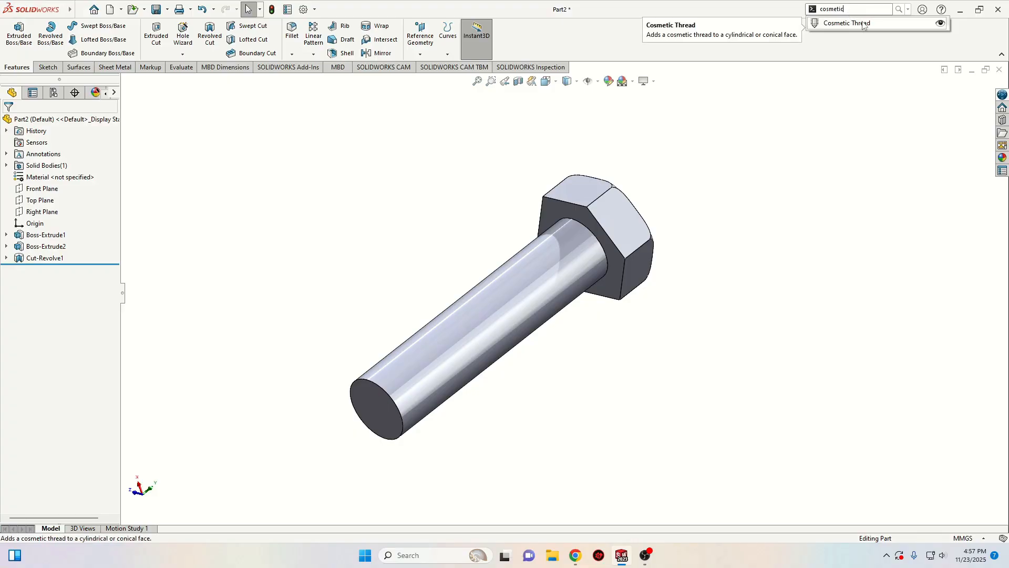
left_click(940, 24)
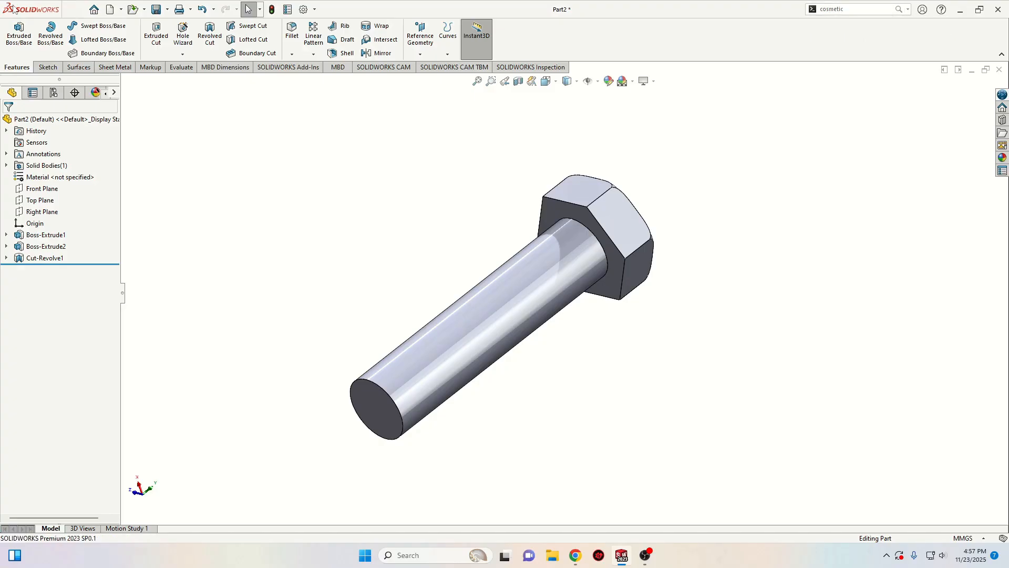
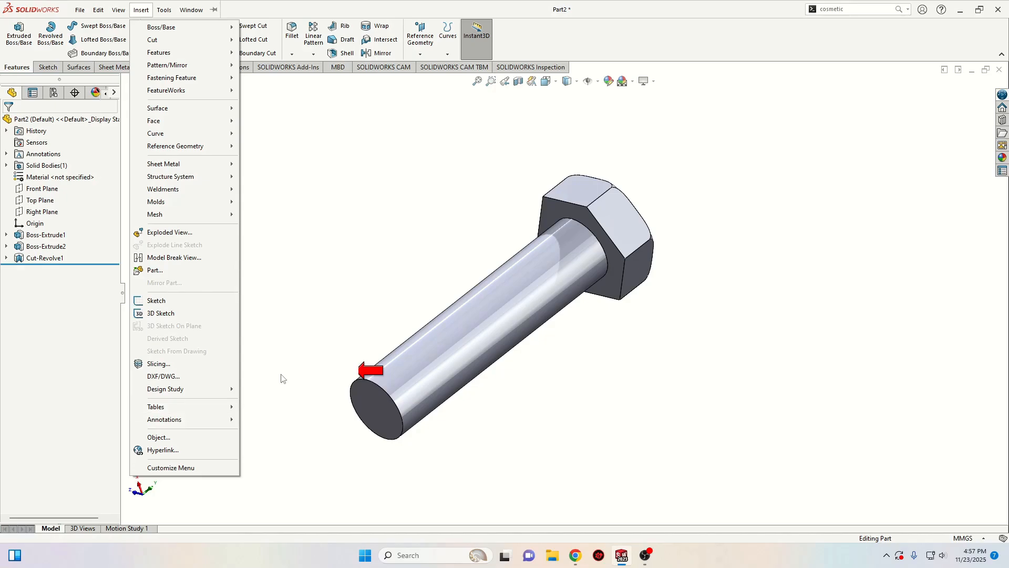
left_click(327, 338)
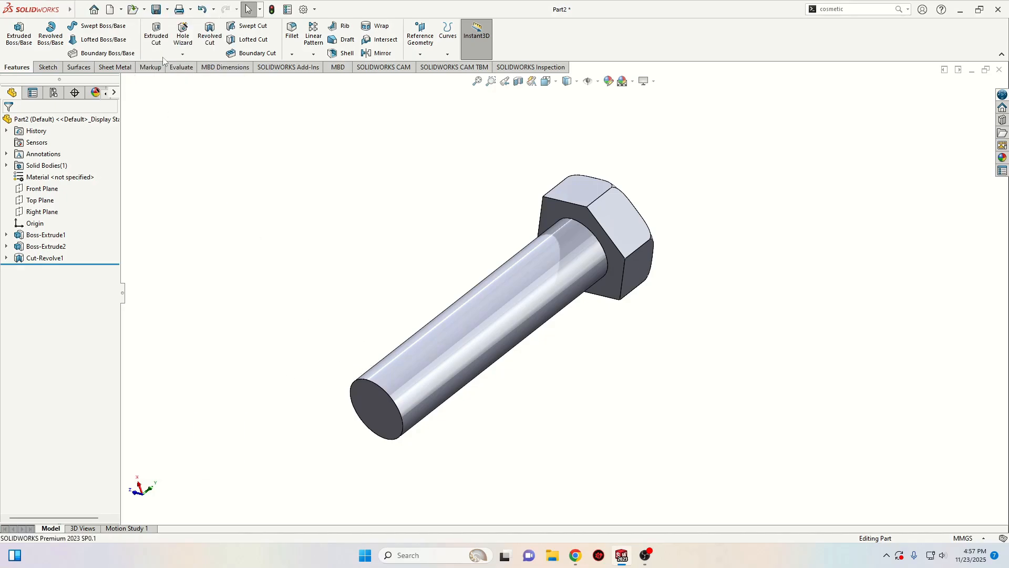
Step: Start a Cosmetic Thread on the circular edge at the shank's free end, starting from the shank's end face
left_click(80, 9)
mouse_move(142, 9)
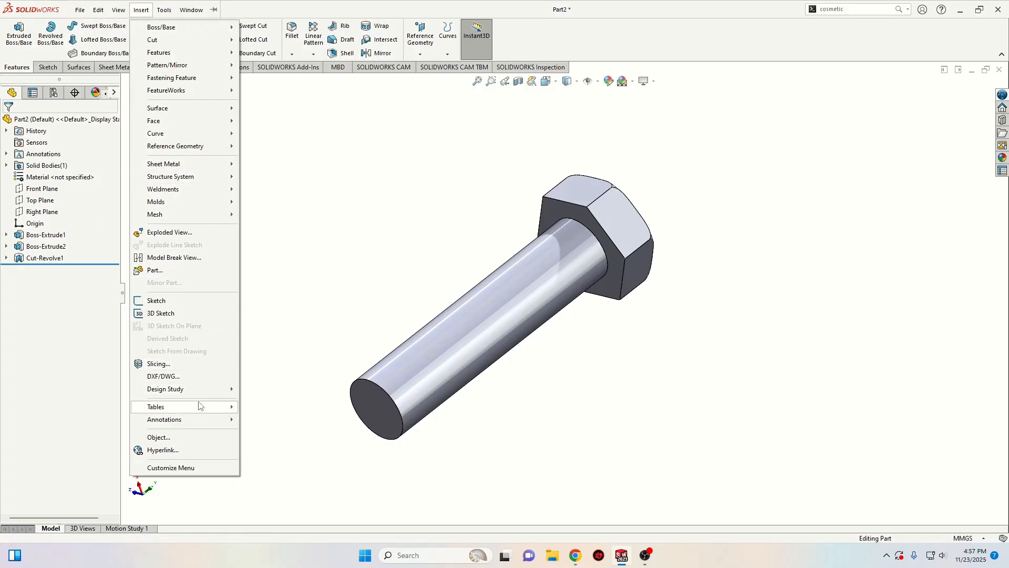
mouse_move(202, 419)
left_click(283, 371)
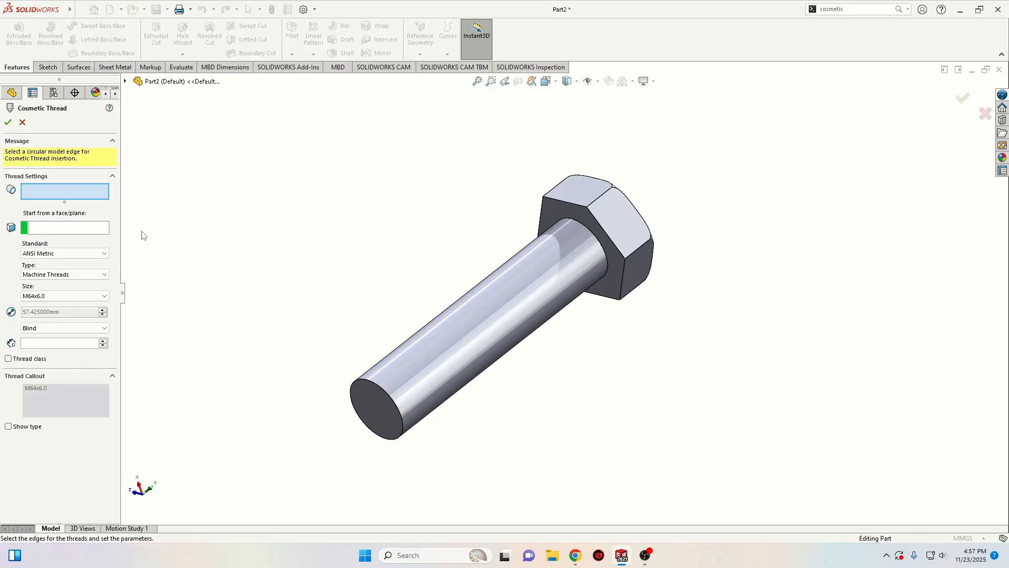
middle_click_drag(200, 291, 203, 261)
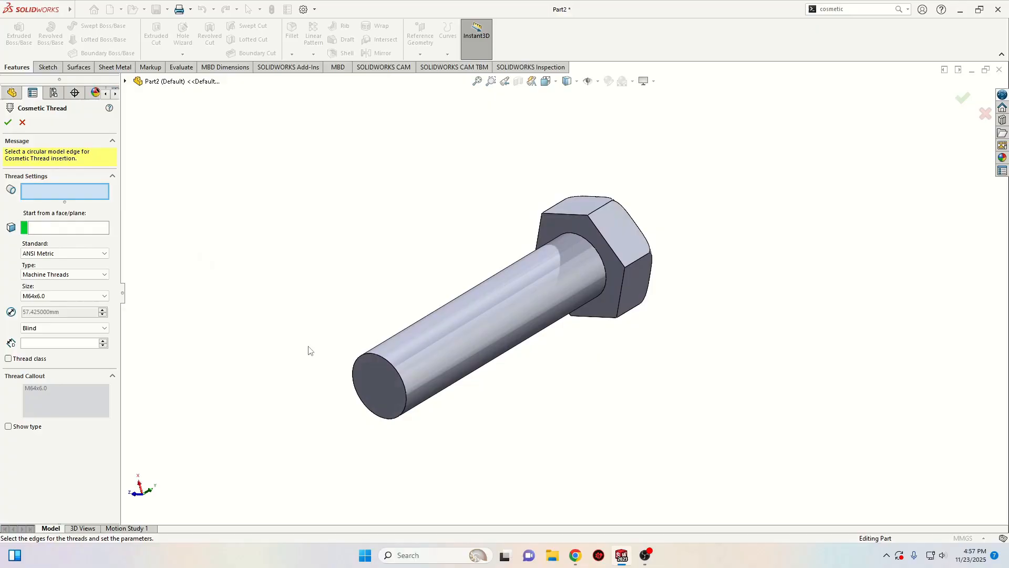
left_click(368, 354)
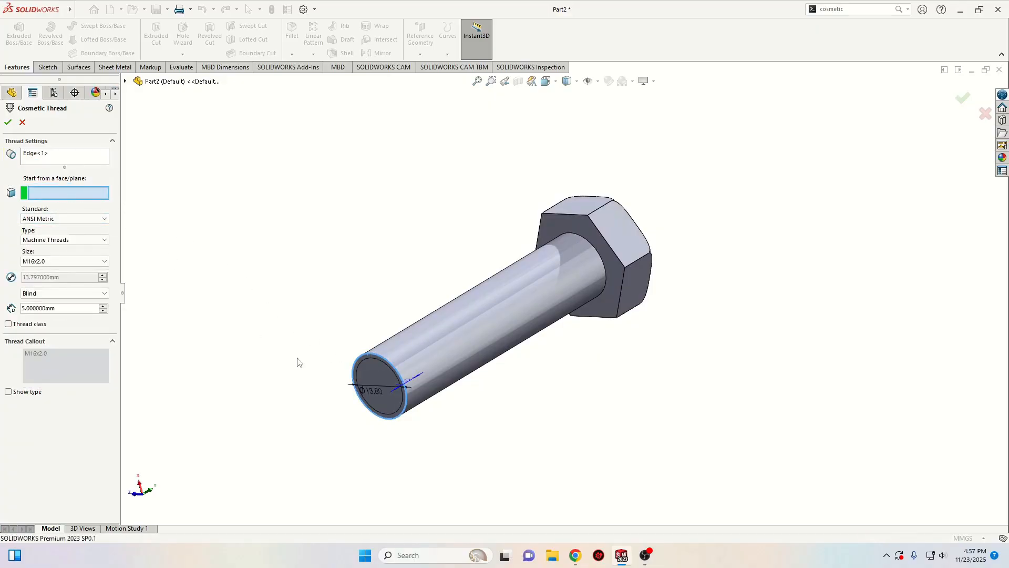
left_click(374, 369)
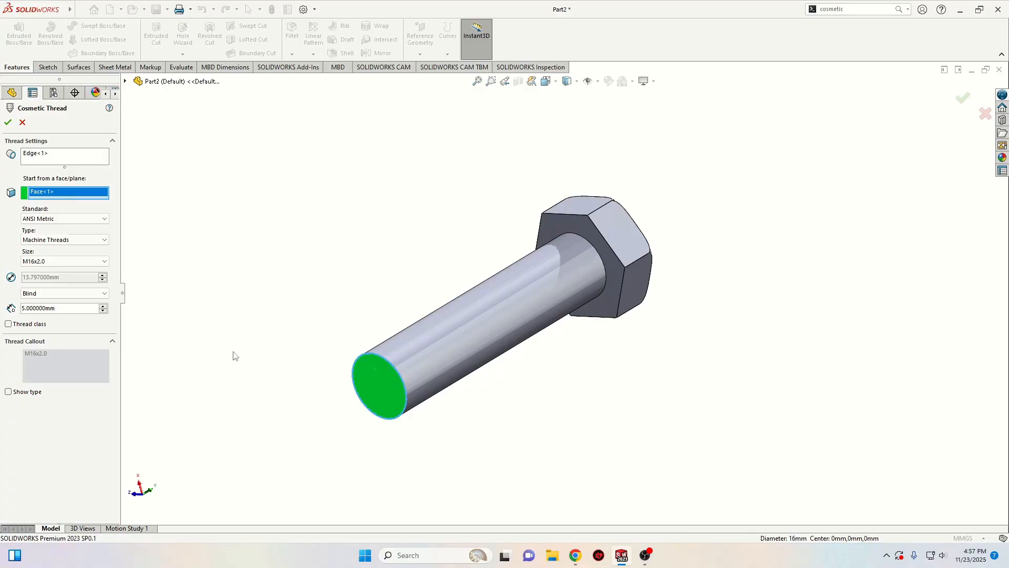
Step: Try the ISO standard for the cosmetic thread and look through its sizes
left_click(79, 219)
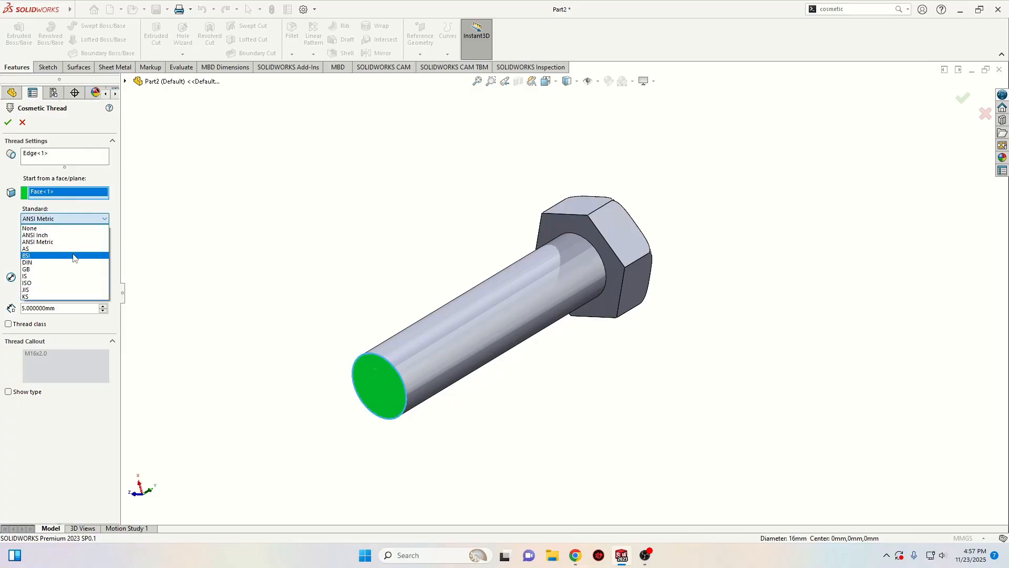
left_click(84, 284)
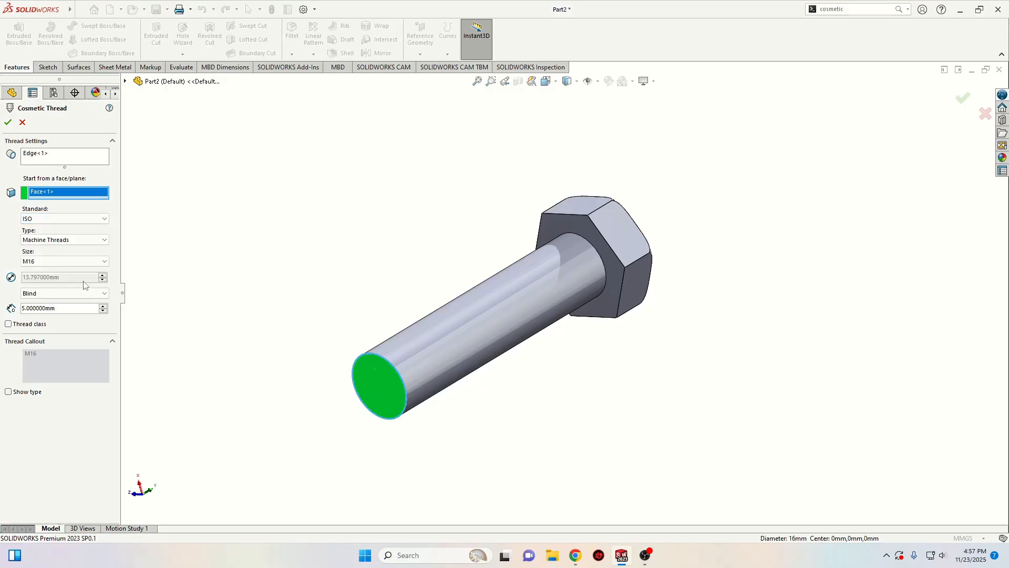
left_click(67, 262)
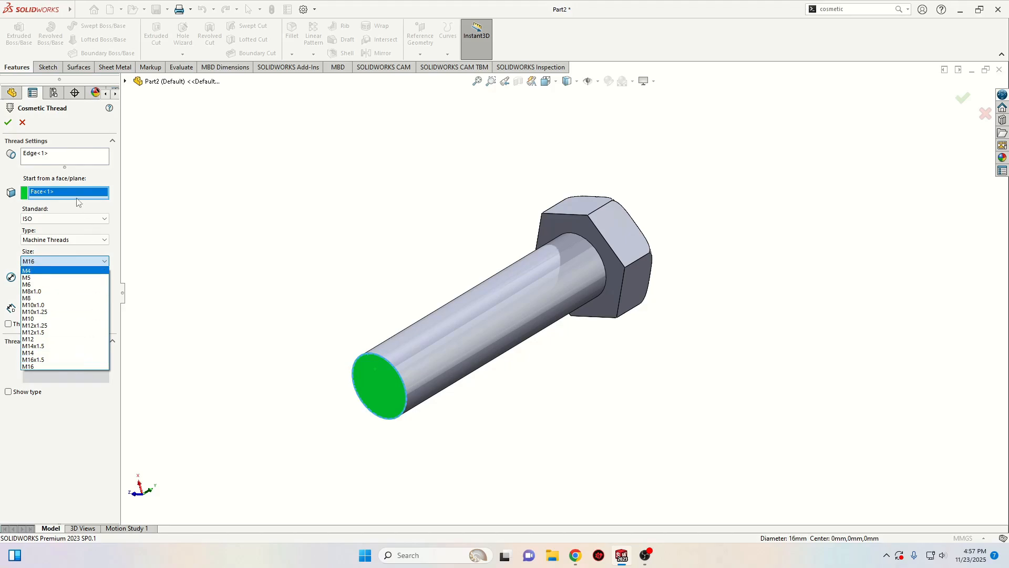
left_click(65, 219)
Step: Set the thread standard to ANSI Metric, with type Machine Threads and size M16x2.0
left_click(65, 219)
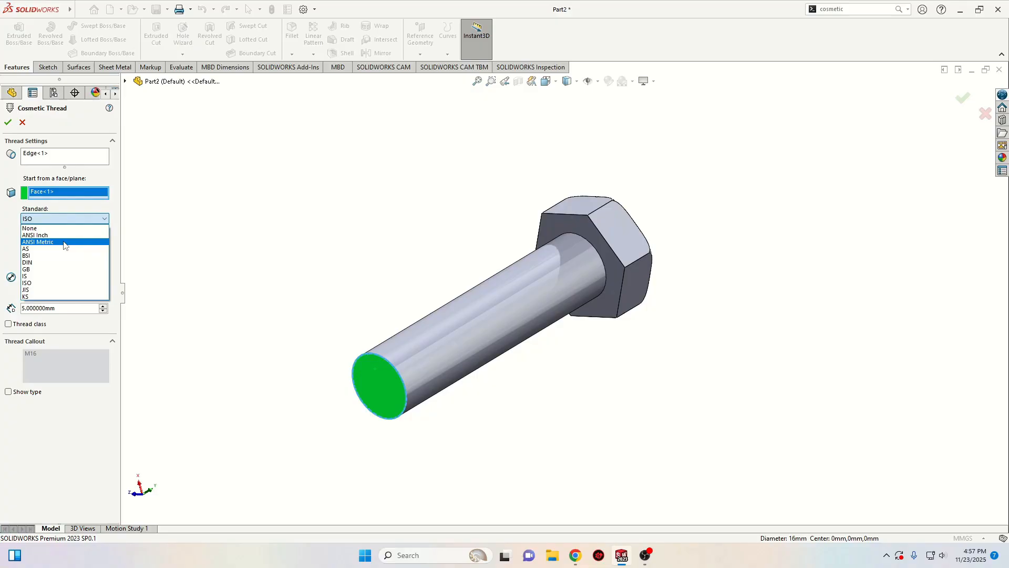
left_click(65, 242)
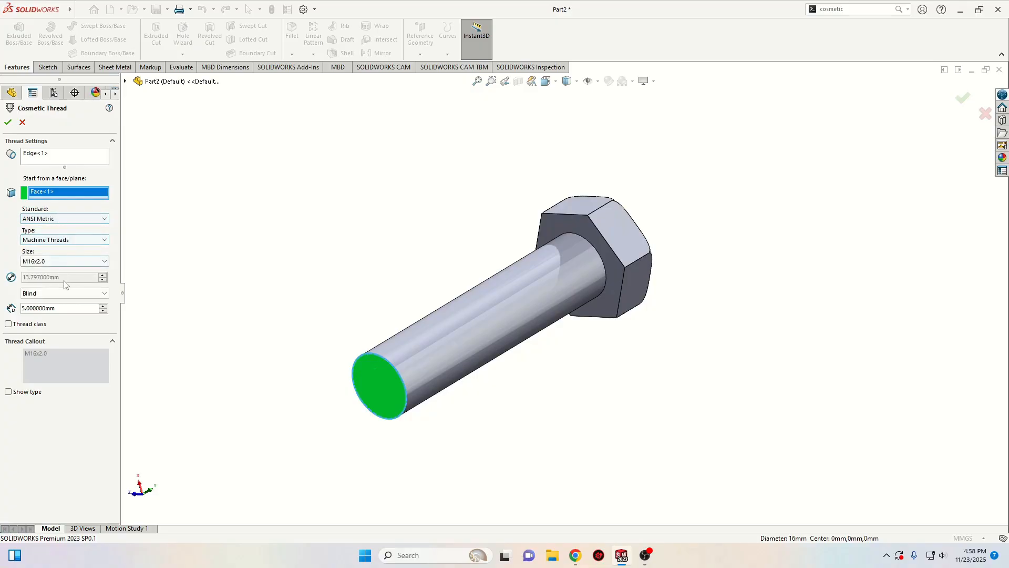
left_click(61, 262)
left_click(53, 370)
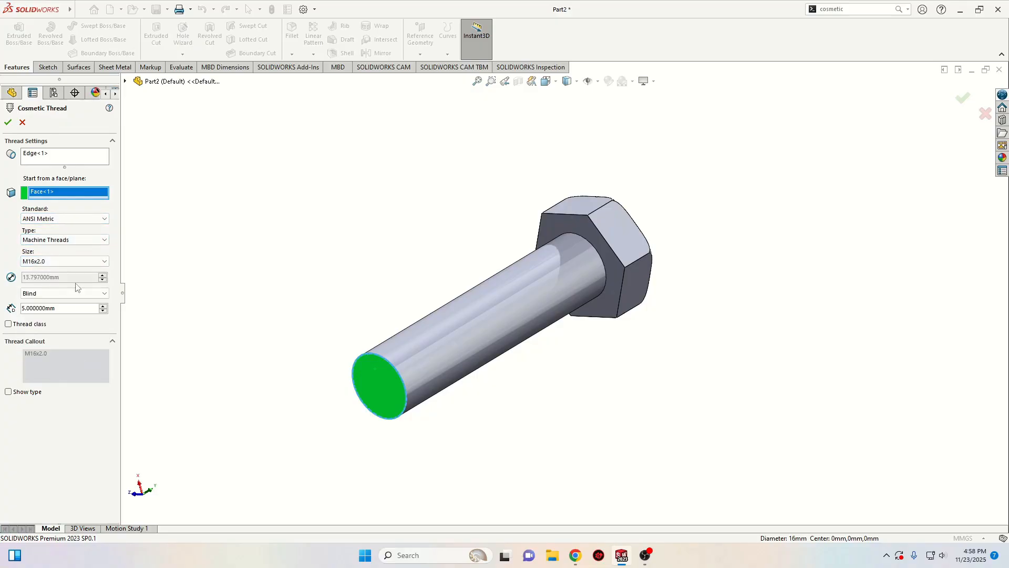
left_click(54, 240)
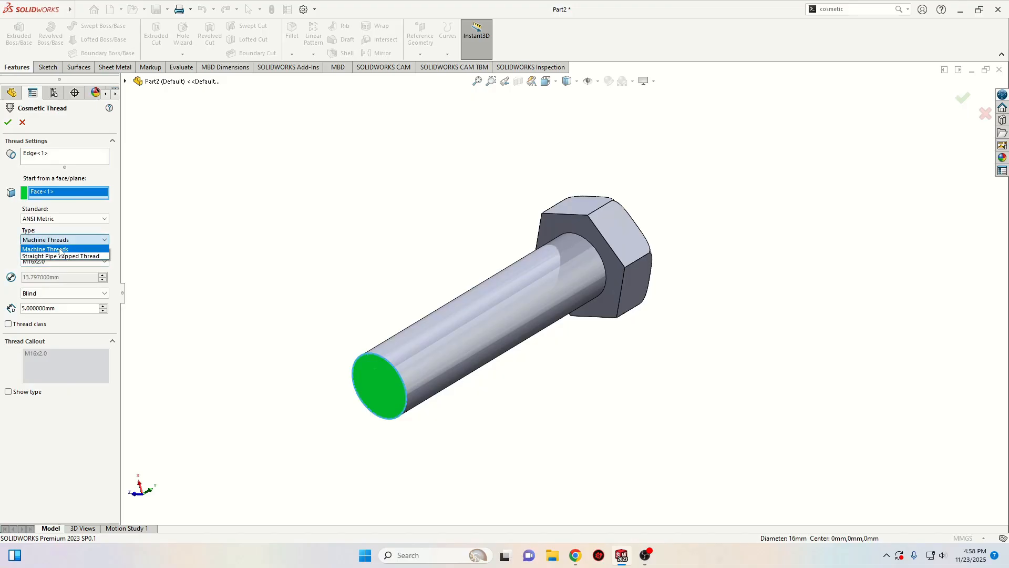
left_click(73, 242)
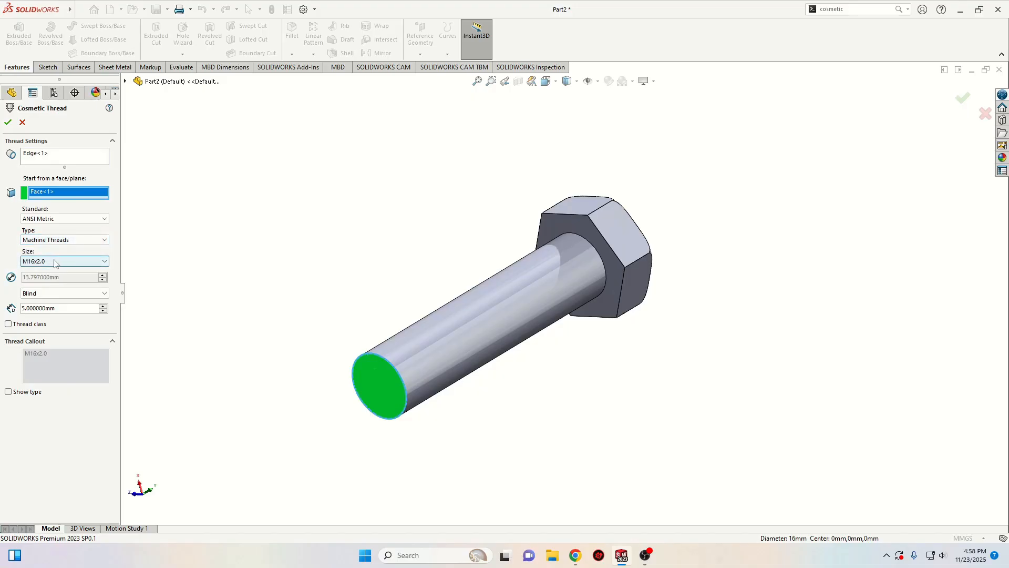
left_click(55, 261)
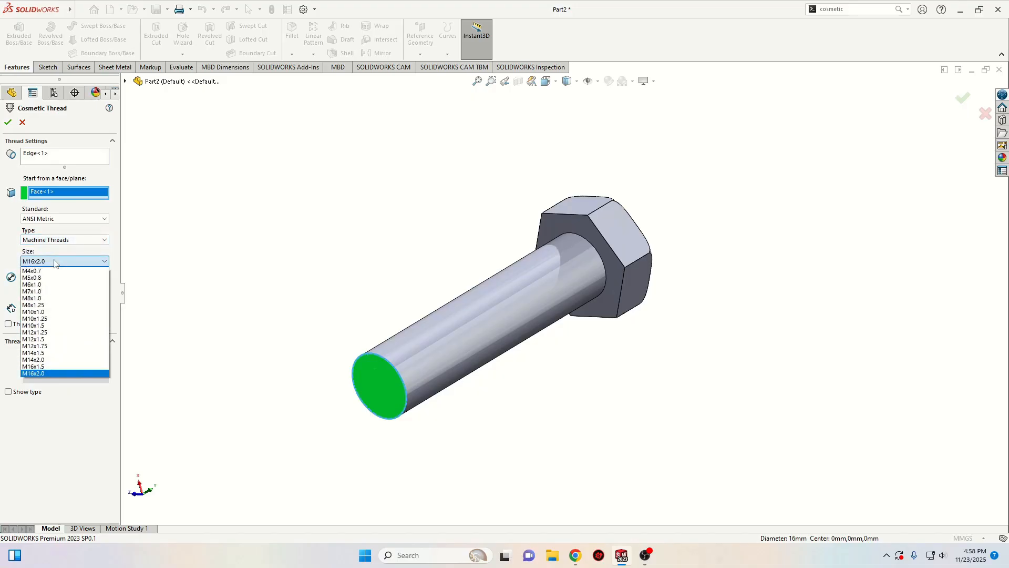
left_click(48, 373)
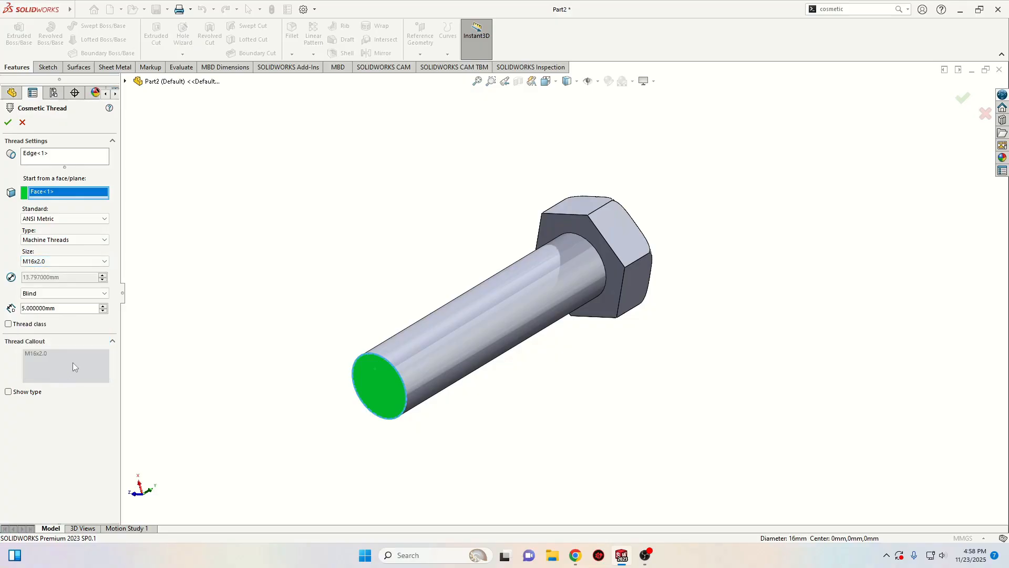
Step: Set the cosmetic thread's blind depth to 20 mm and finish the thread
left_click(71, 308)
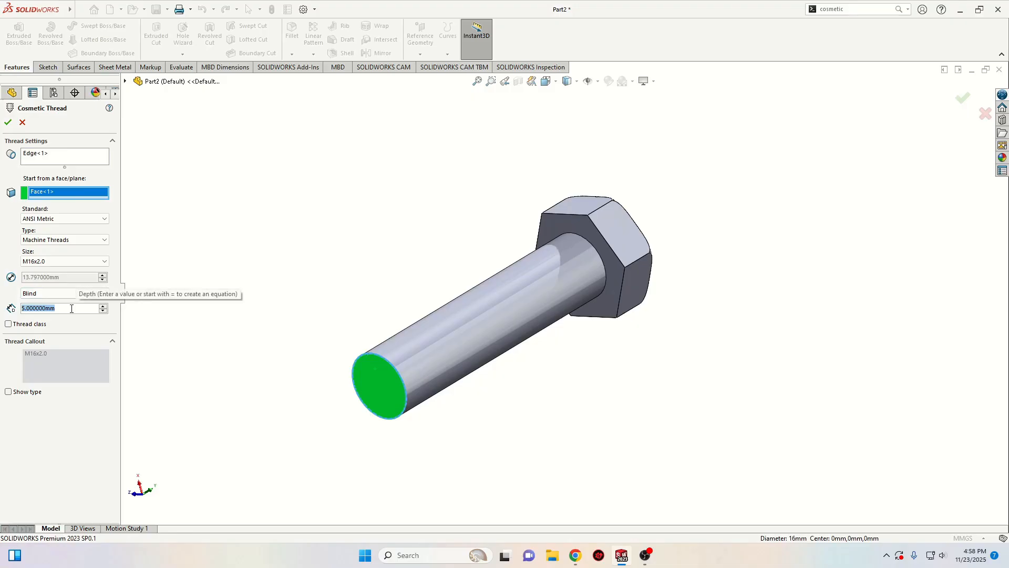
type("20")
key("Return")
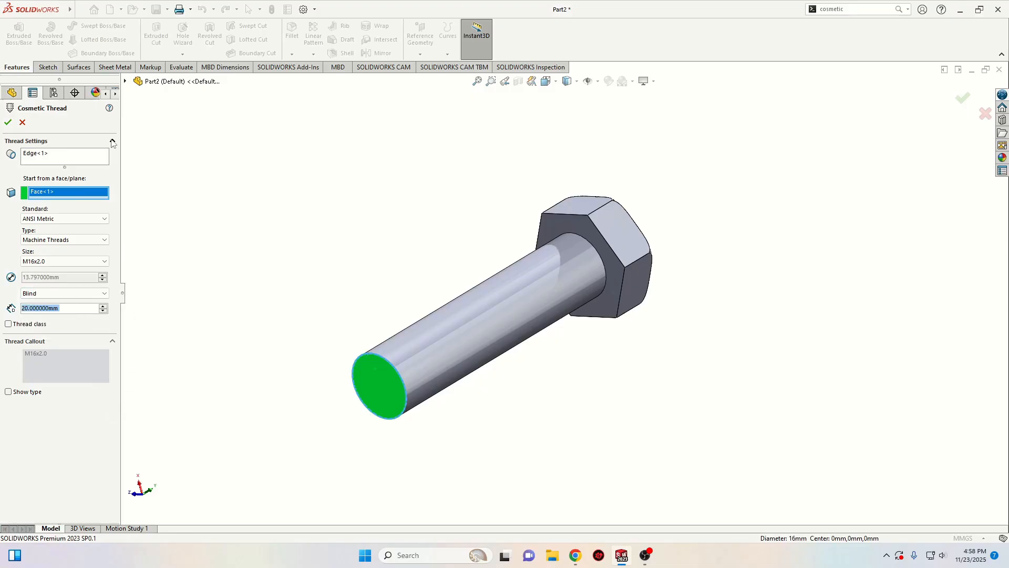
left_click(7, 124)
Step: Turn on shaded cosmetic threads in the document's detailing properties
middle_click_drag(262, 352, 254, 405)
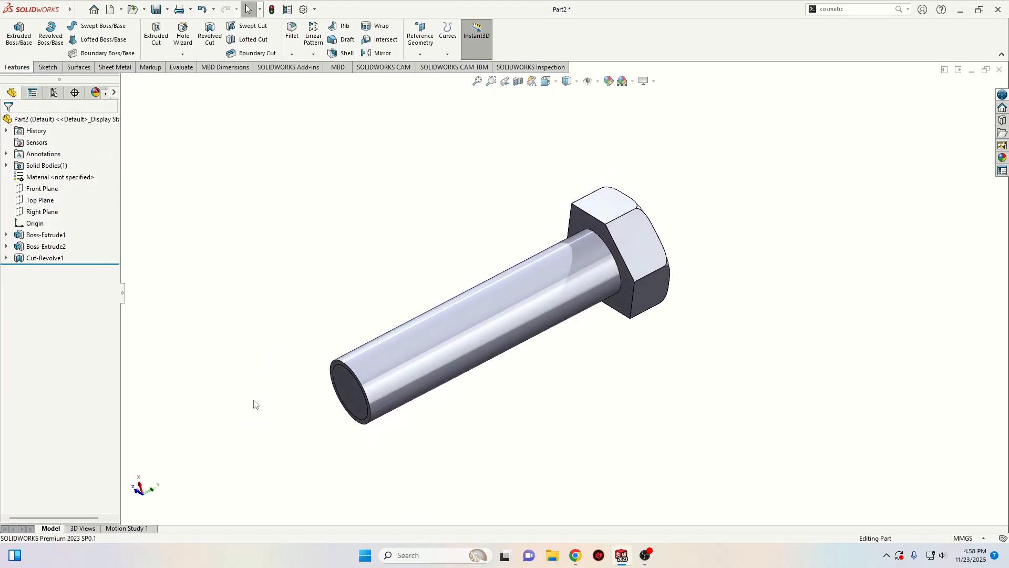
left_click(303, 10)
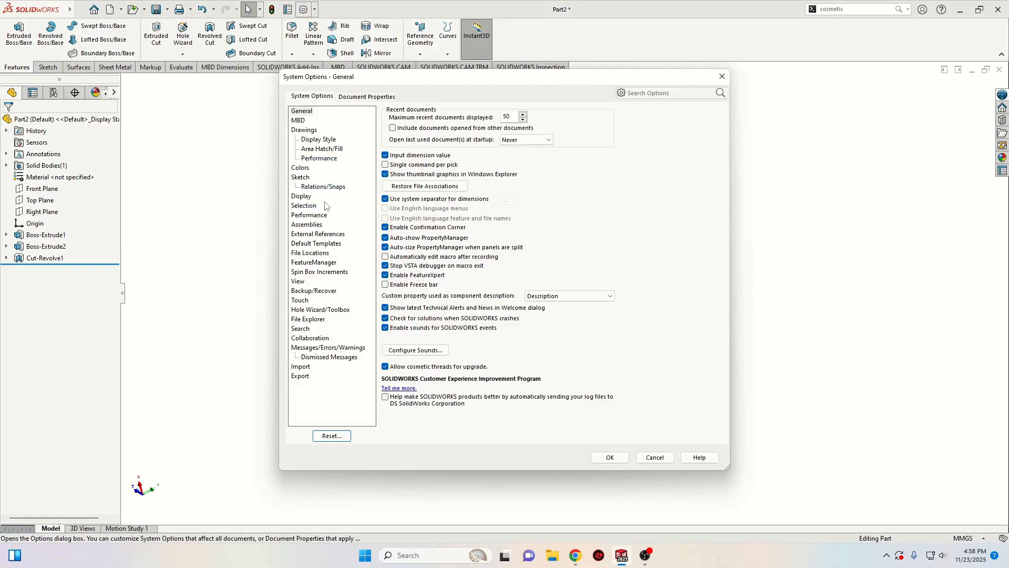
left_click(352, 98)
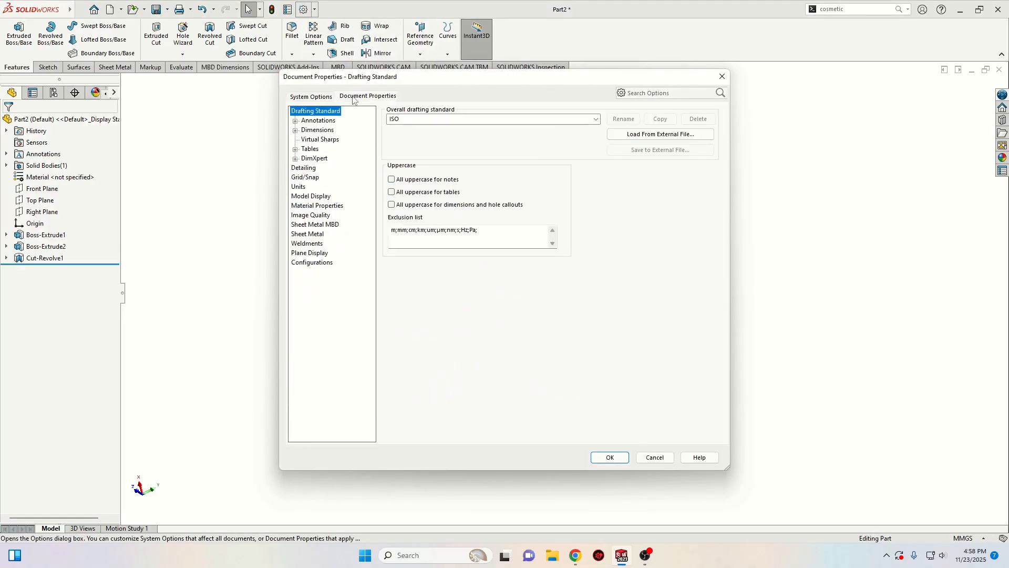
left_click(309, 169)
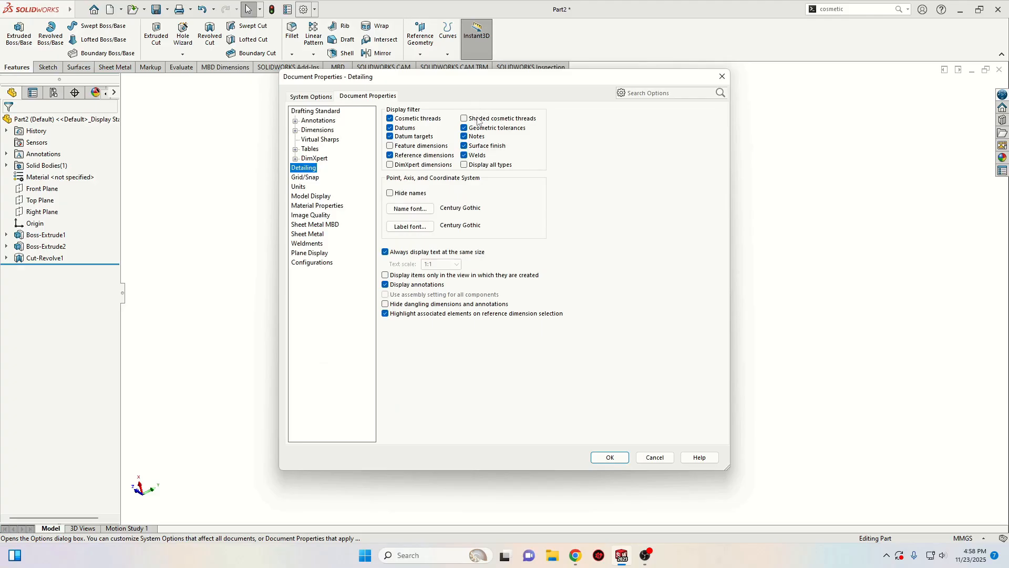
left_click(464, 119)
left_click(610, 457)
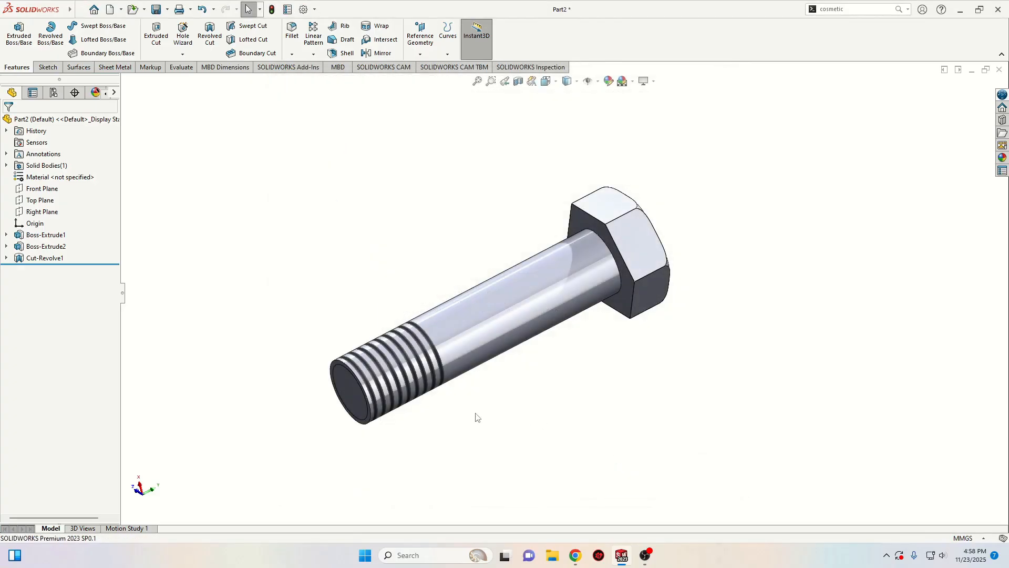
middle_click_drag(466, 426, 517, 400)
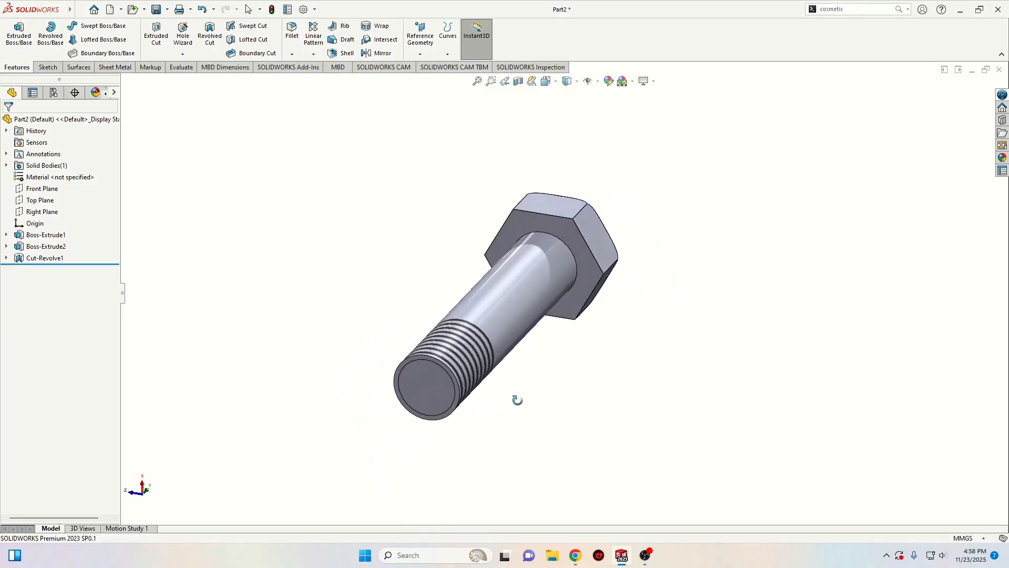
Step: Chamfer the end edge of the bolt's threaded shank by 1 mm at 45 degrees
middle_click_drag(344, 286, 306, 295)
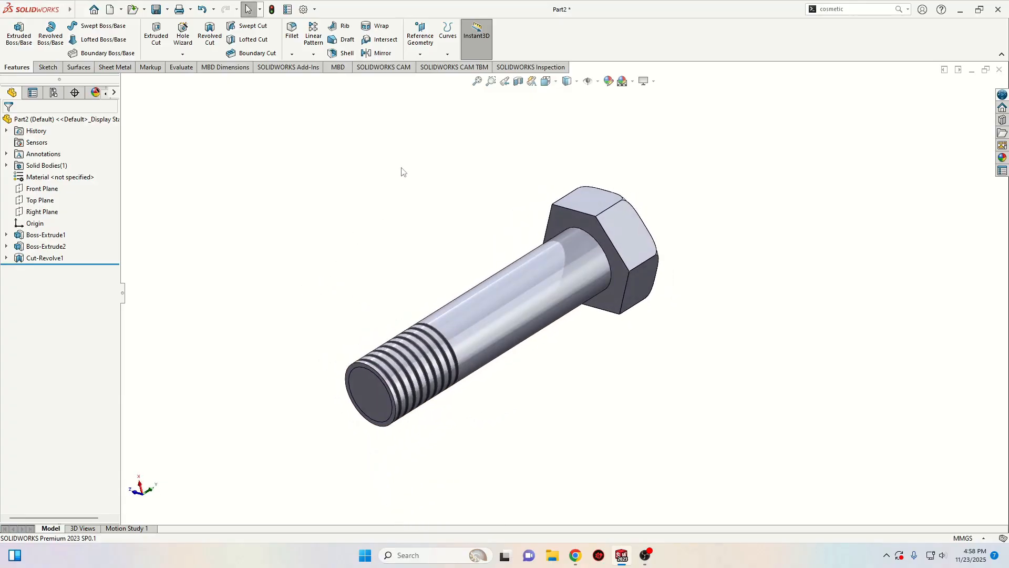
left_click(292, 54)
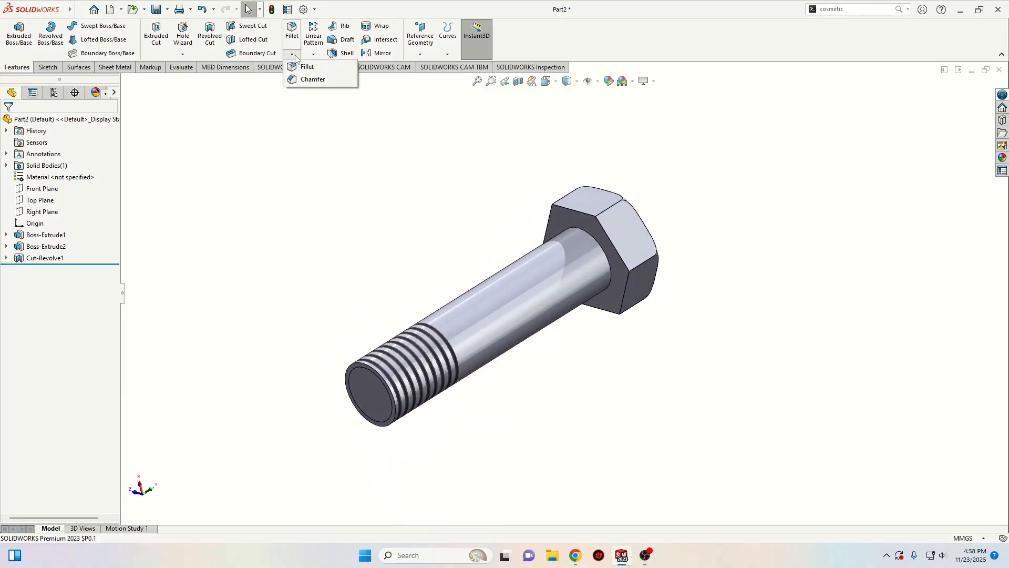
left_click(315, 80)
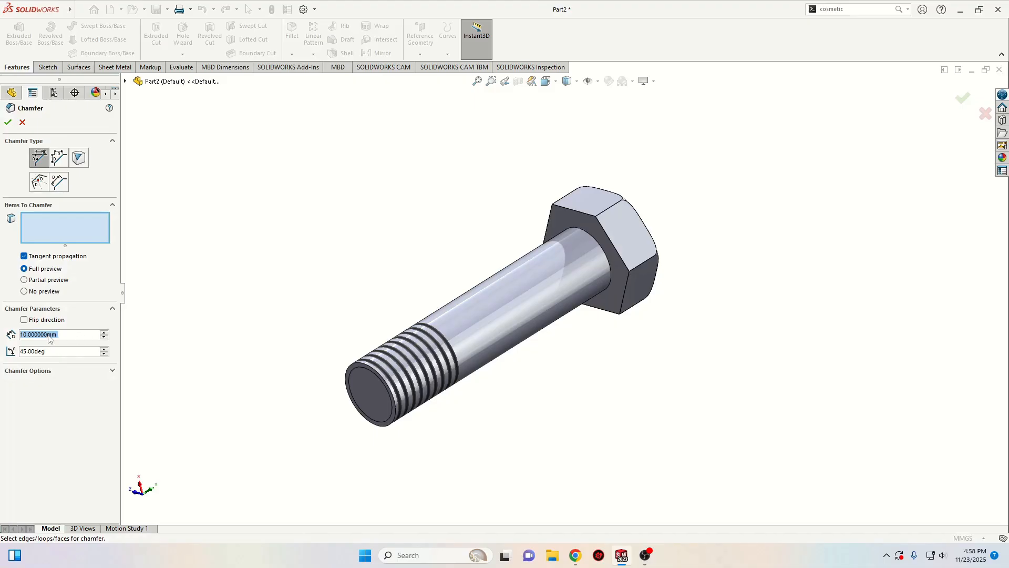
type("1")
key("Return")
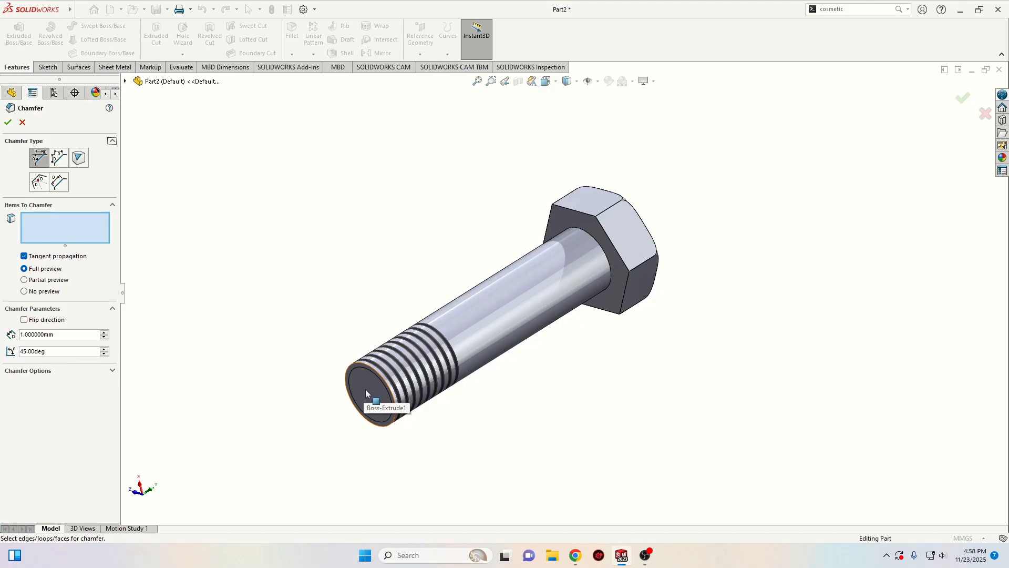
left_click(389, 400)
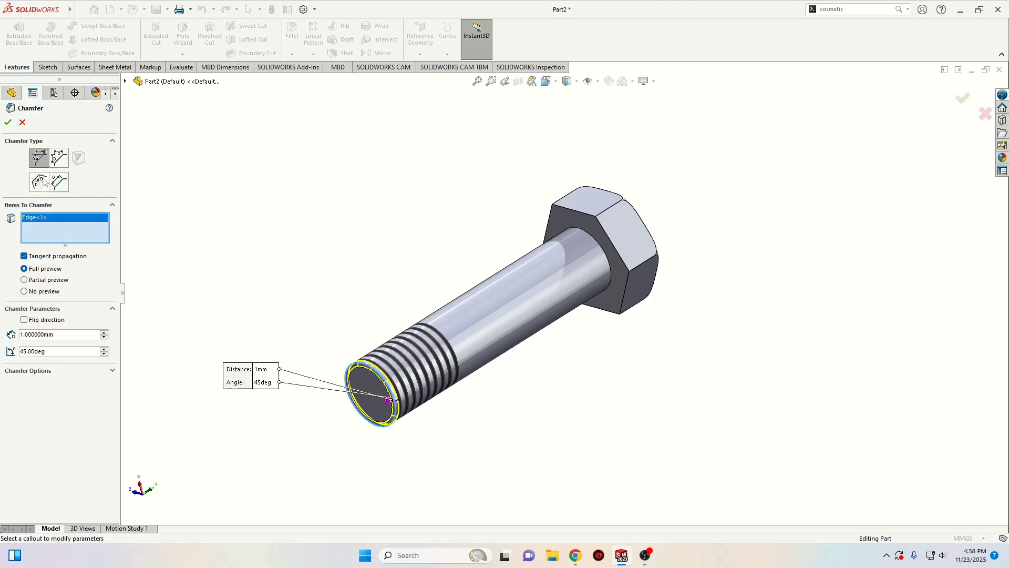
left_click(8, 122)
Step: Assign AISI 1020 steel from the SOLIDWORKS Materials library to the bolt
middle_click_drag(314, 343, 354, 404)
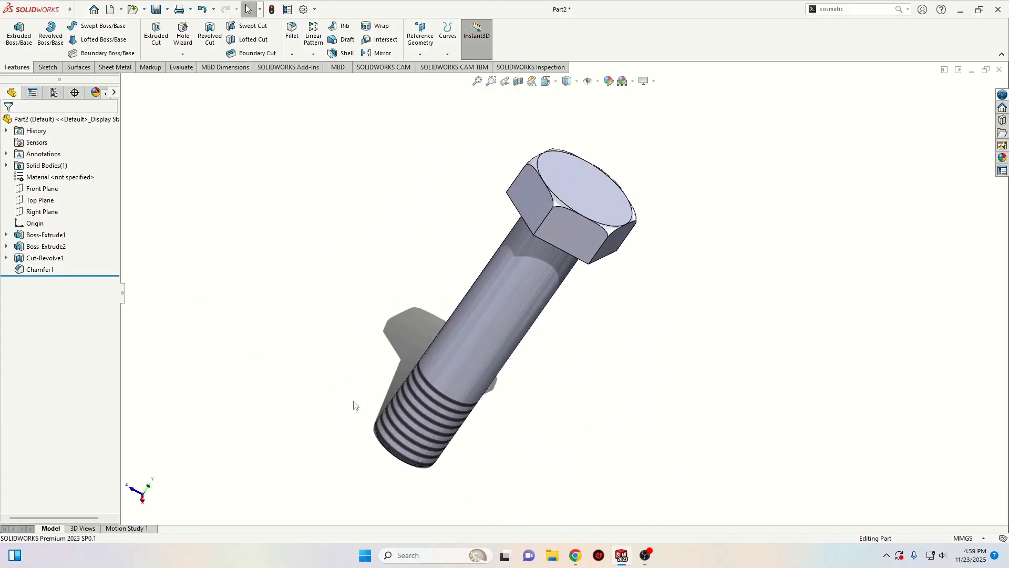
right_click(61, 177)
left_click(100, 186)
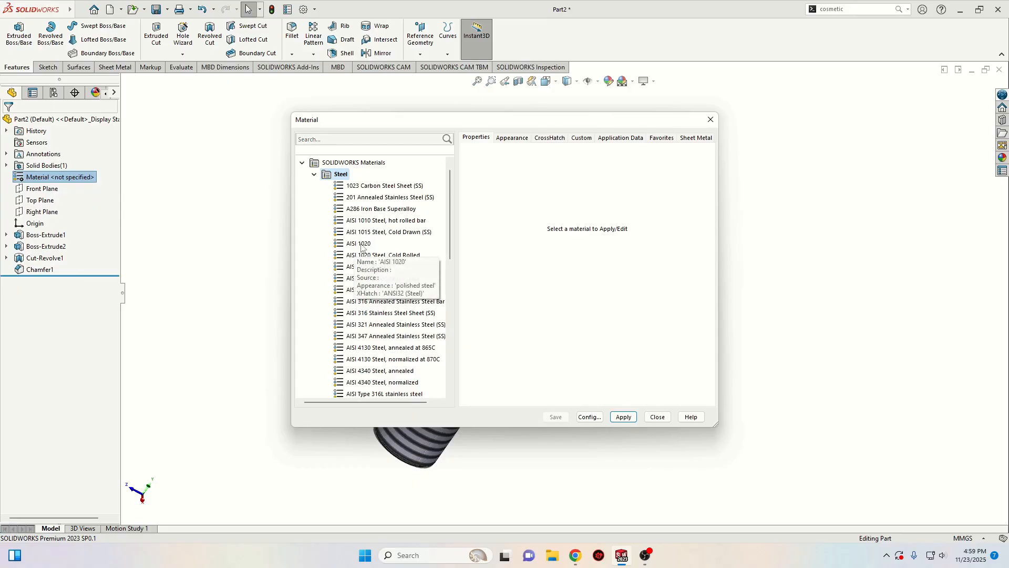
left_click(362, 245)
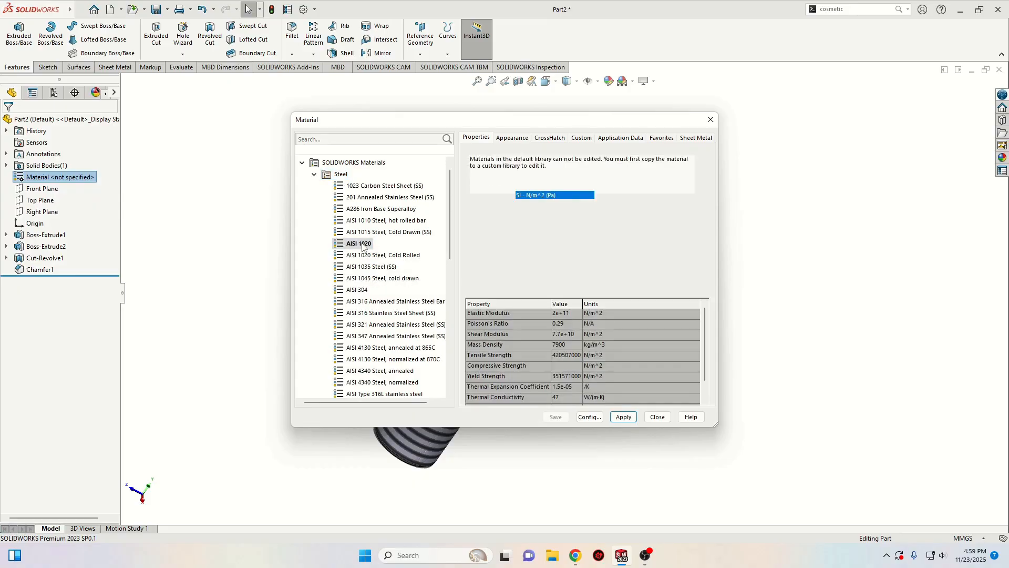
left_click(624, 416)
left_click(657, 417)
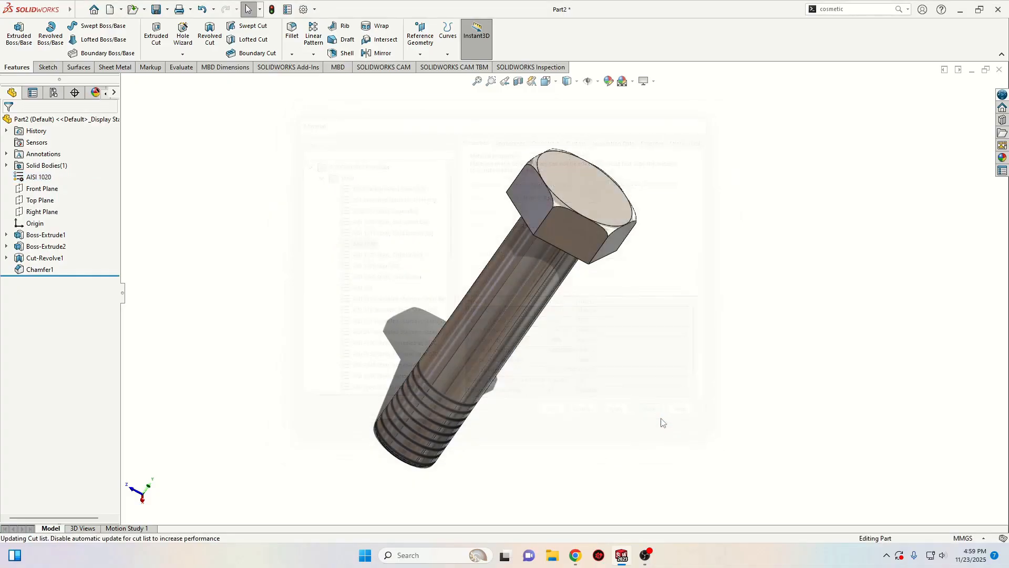
Step: Open the Swival part from the Machinist jack folder
middle_click_drag(505, 435, 346, 394)
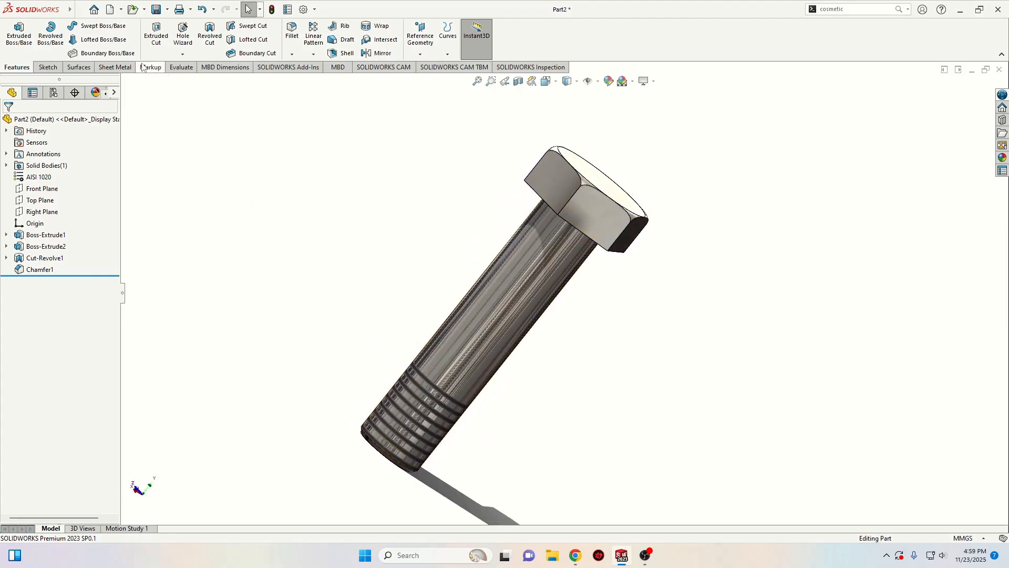
left_click(132, 10)
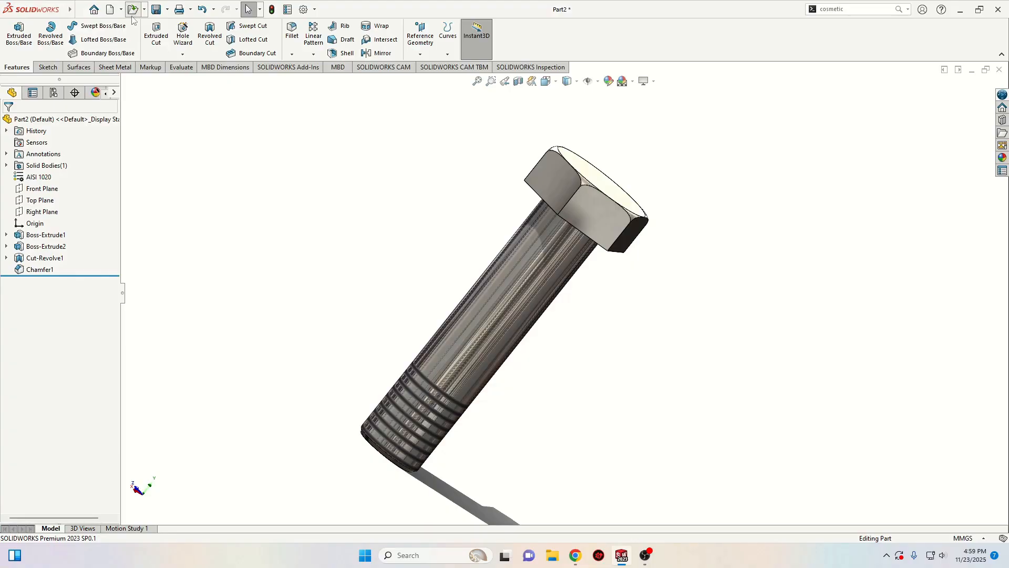
left_click(441, 273)
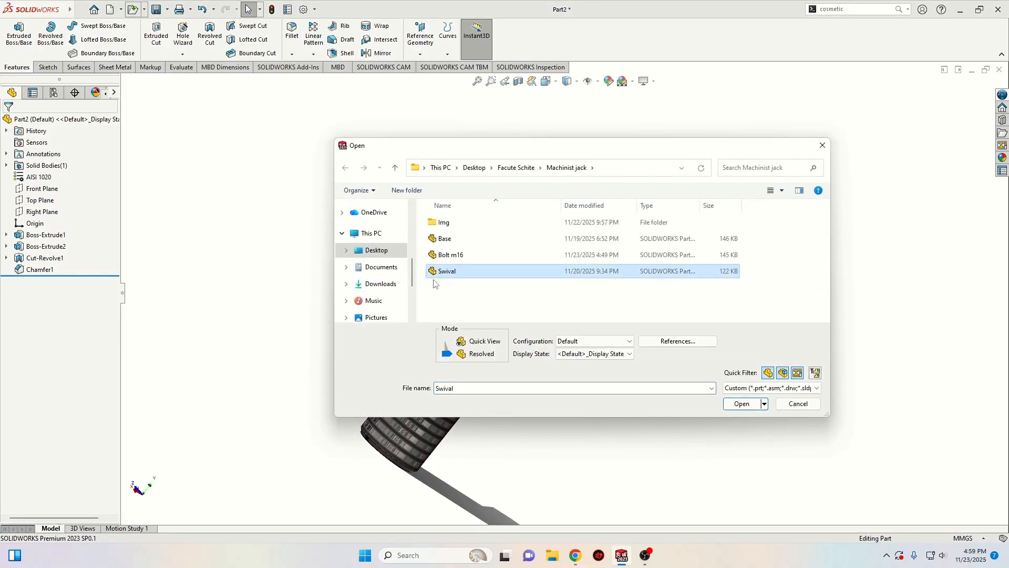
left_click(746, 407)
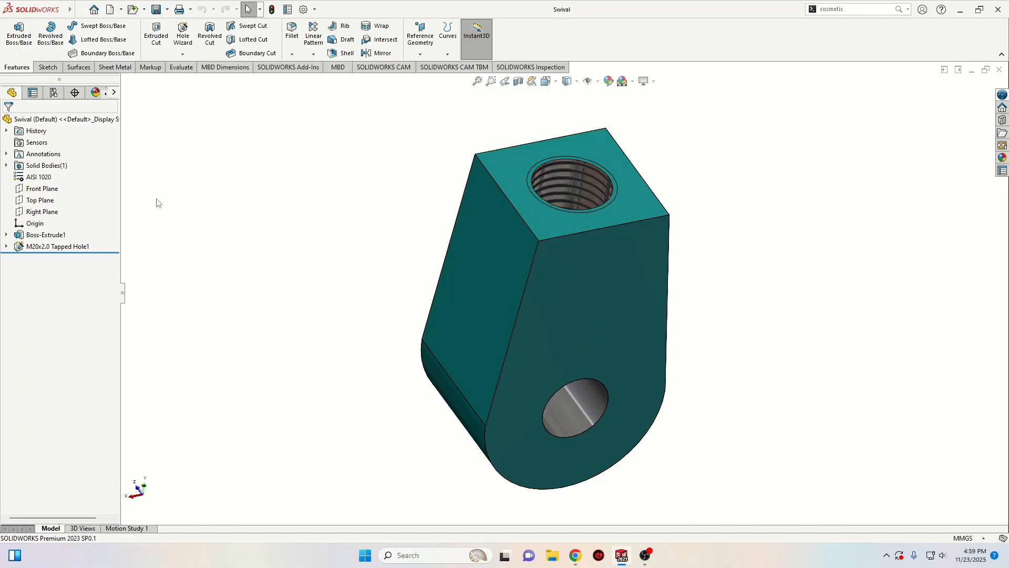
Step: Edit the Swival's tapped hole to use the ANSI Metric standard and size M20x2.5
right_click(28, 250)
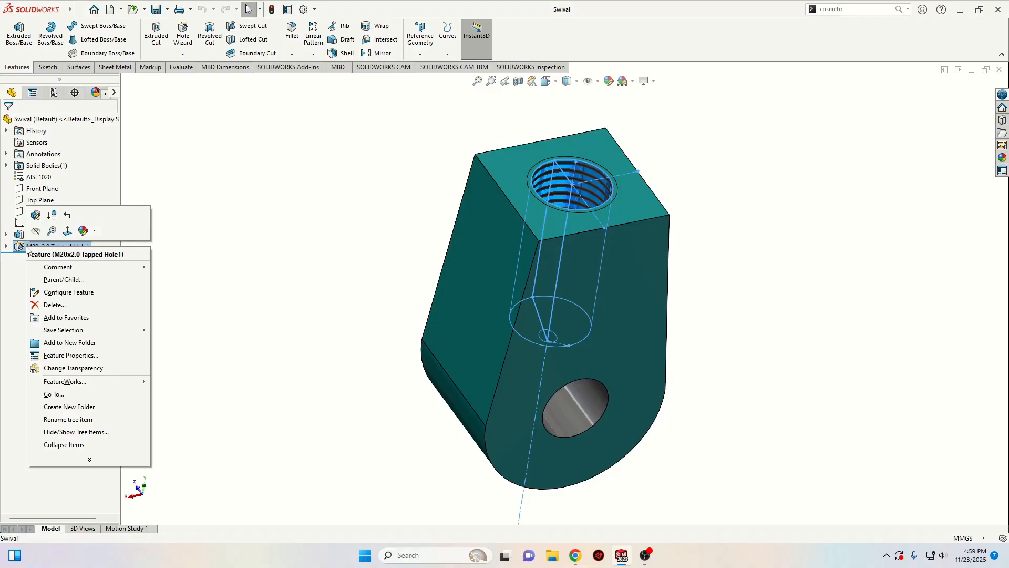
left_click(36, 215)
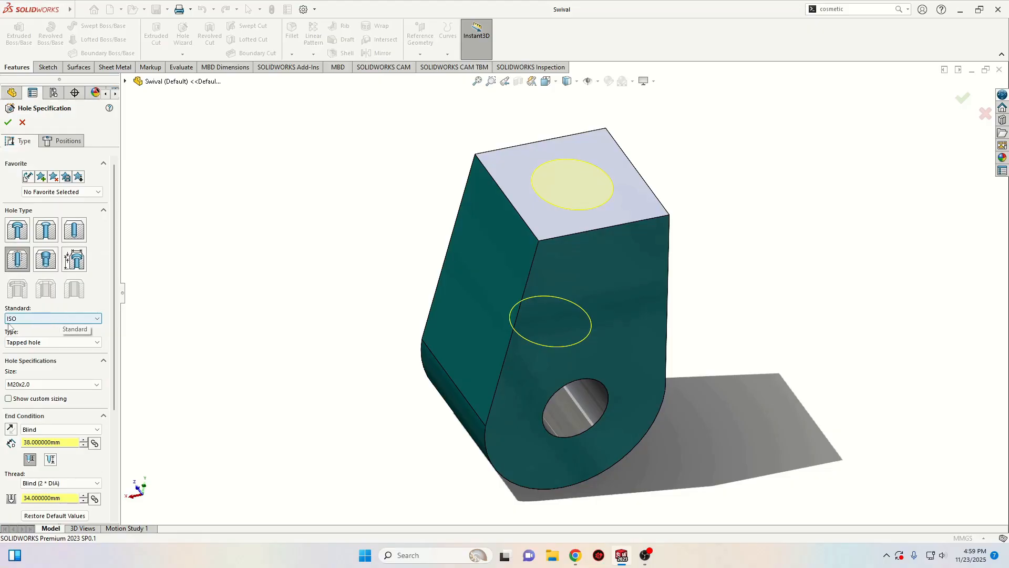
left_click(38, 319)
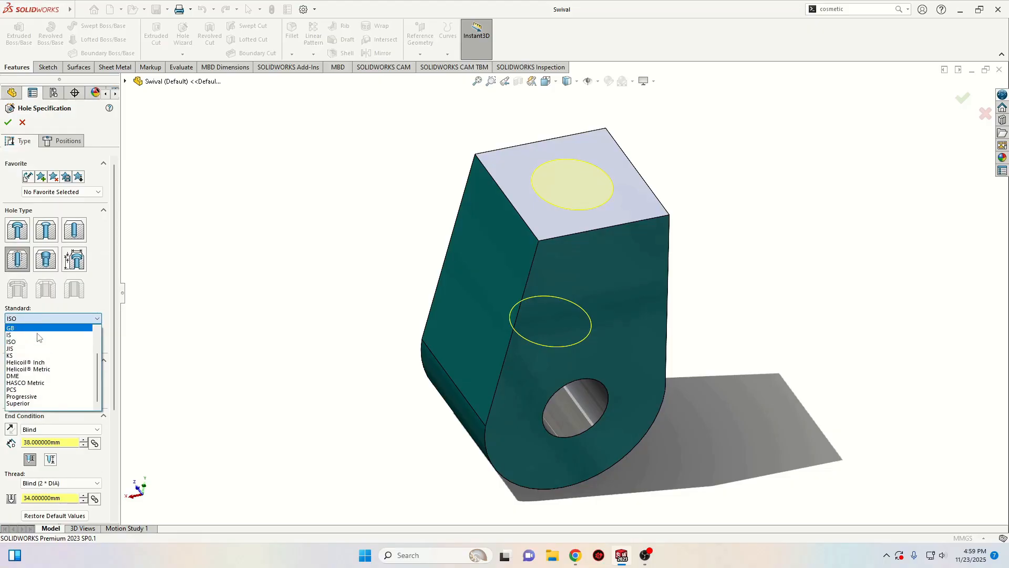
scroll(38, 347, "up", 2)
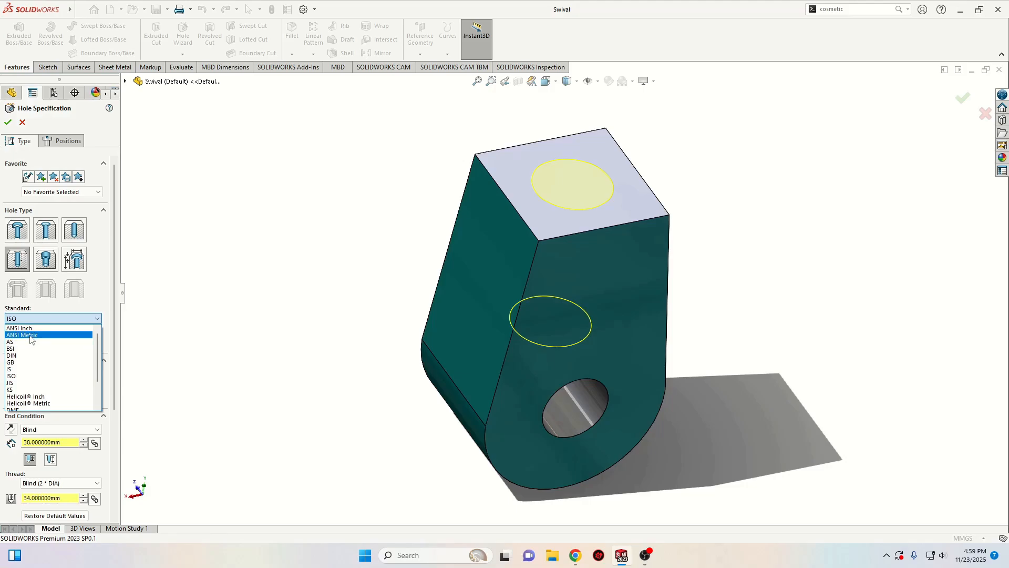
left_click(30, 338)
left_click(54, 384)
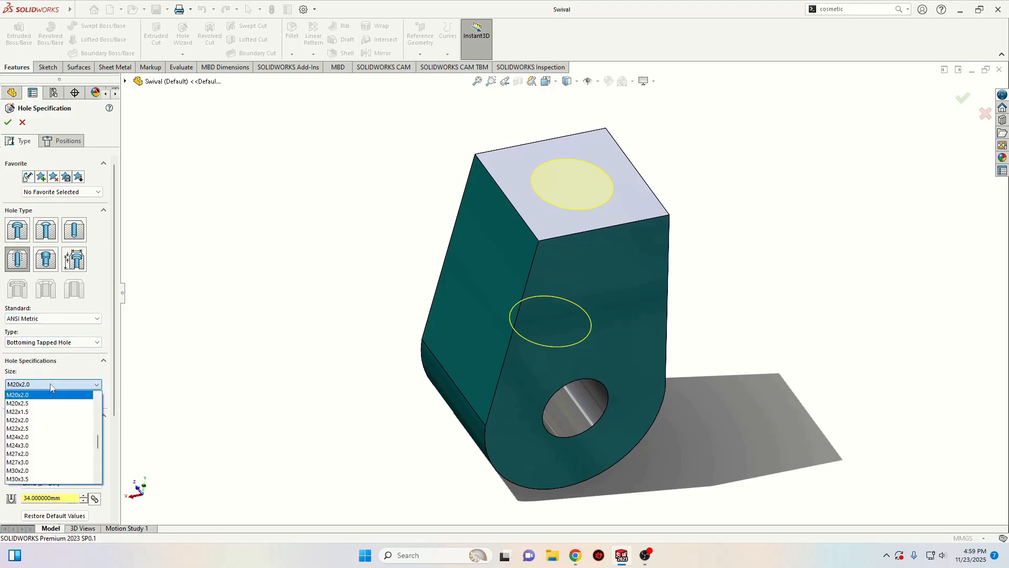
left_click(30, 404)
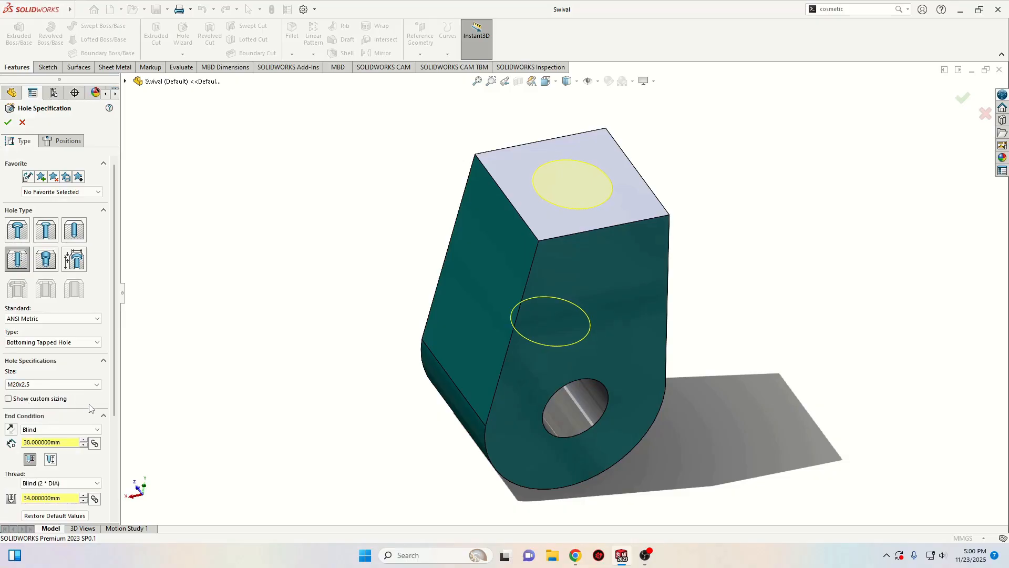
Step: Accept the tapped hole's new specification and save the Swival part
left_click(82, 385)
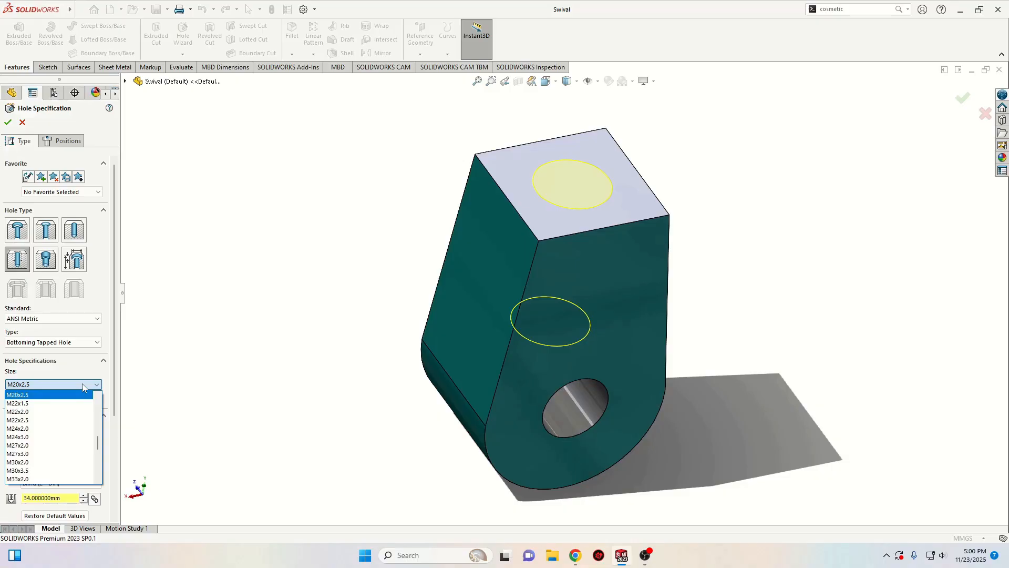
left_click(172, 366)
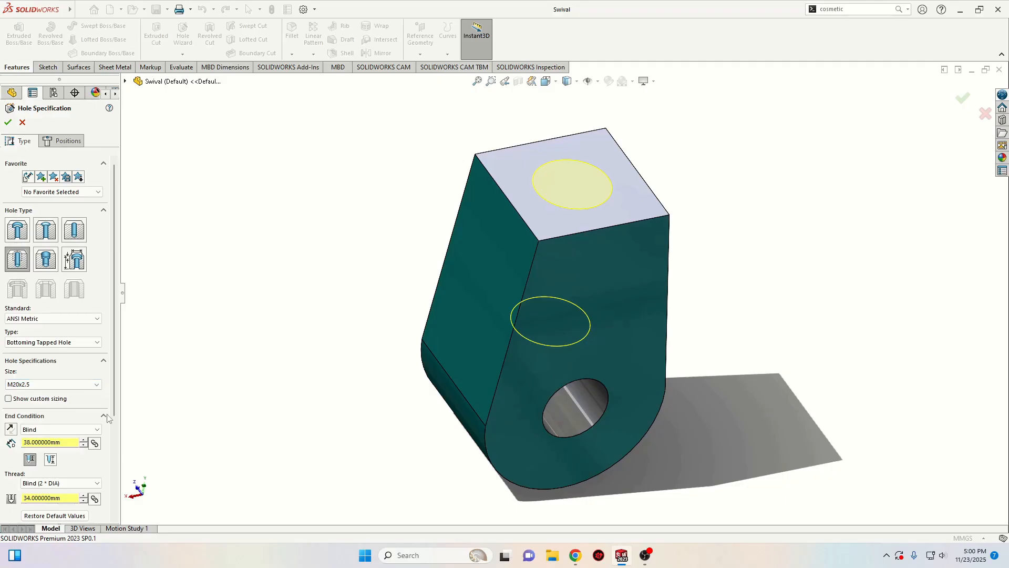
left_click_drag(114, 408, 100, 348)
left_click(8, 122)
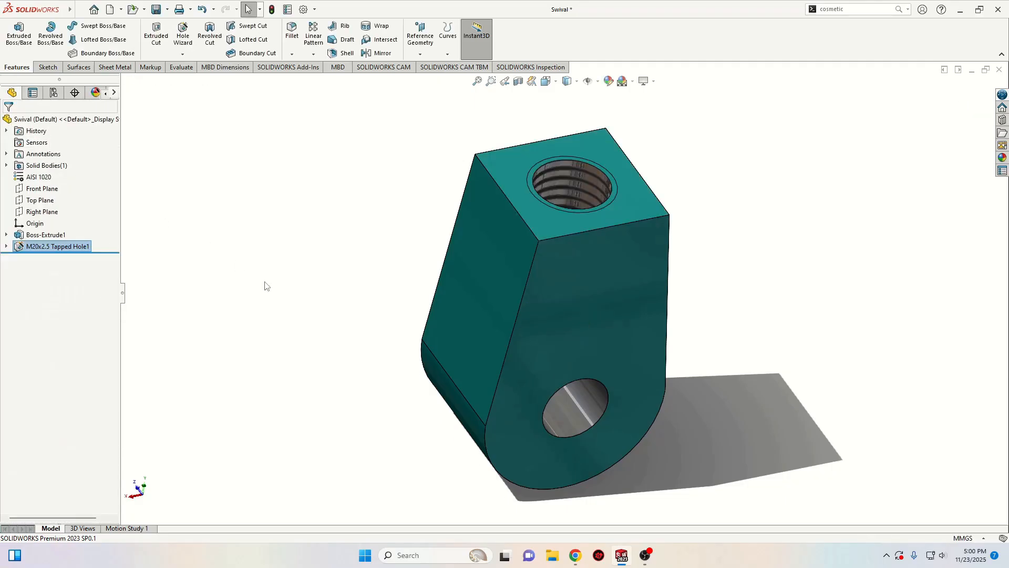
middle_click_drag(284, 313, 257, 279)
left_click(157, 10)
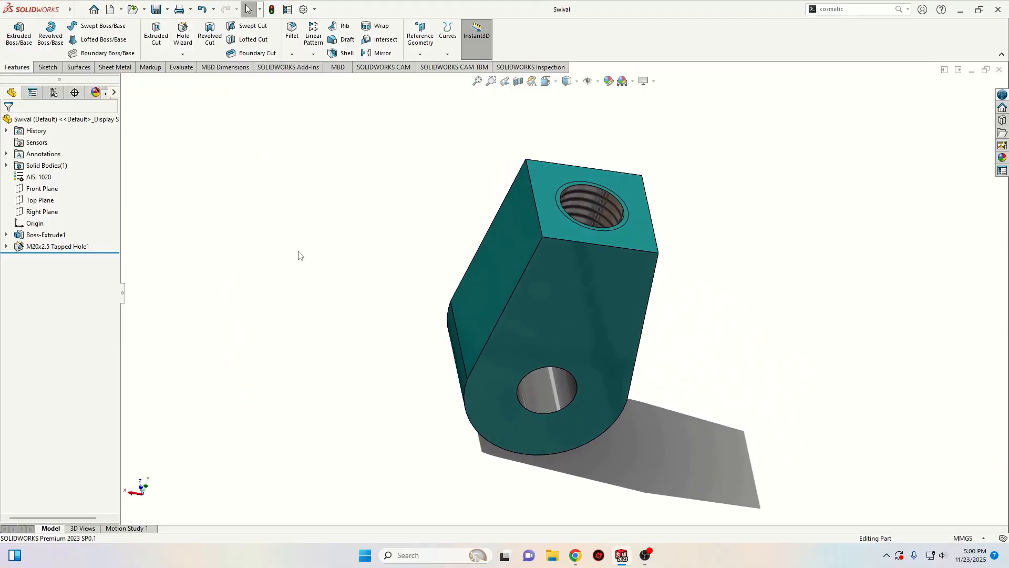
Step: Switch back to the Part2 bolt document and inspect the model from other angles
mouse_move(632, 562)
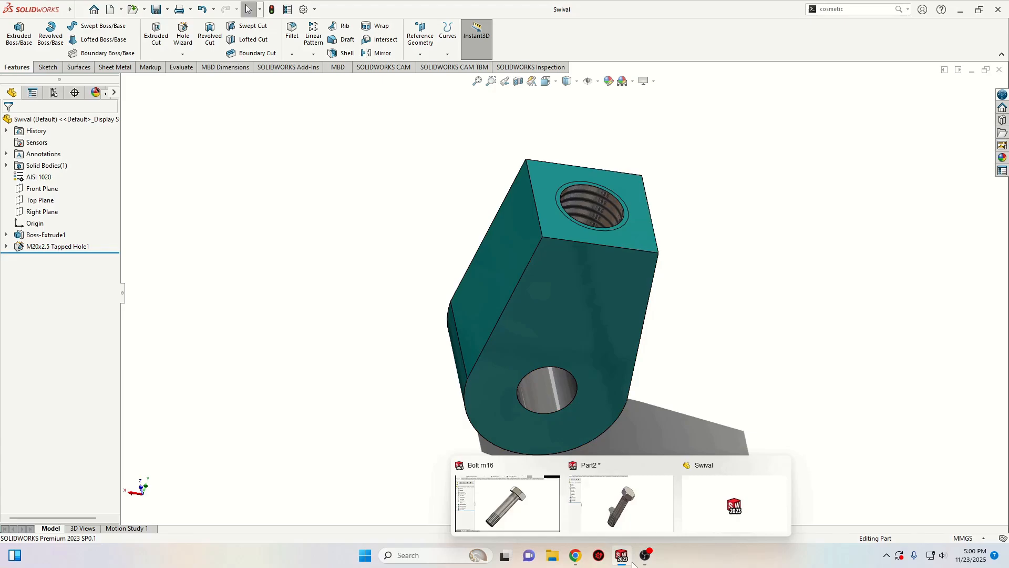
left_click(638, 520)
middle_click_drag(374, 321, 980, 437)
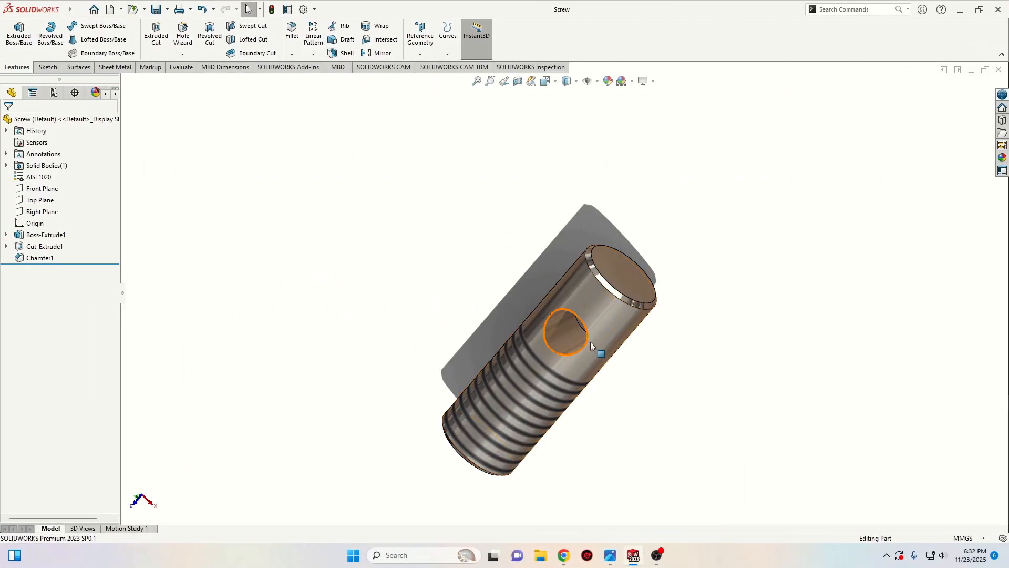
Step: Create a new part and apply a plain white scene to its background
left_click(109, 9)
left_click(415, 407)
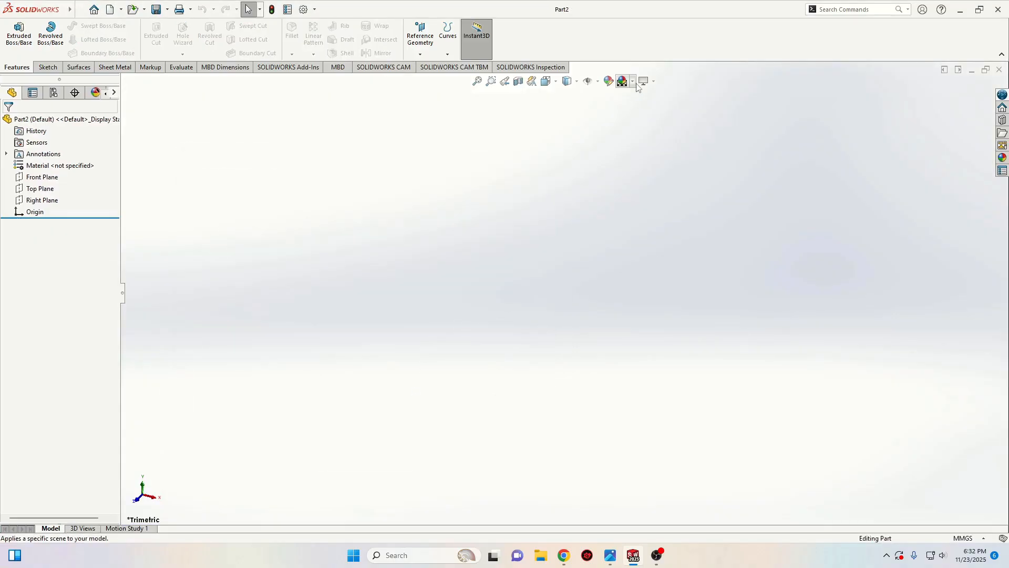
mouse_move(626, 81)
left_click(649, 106)
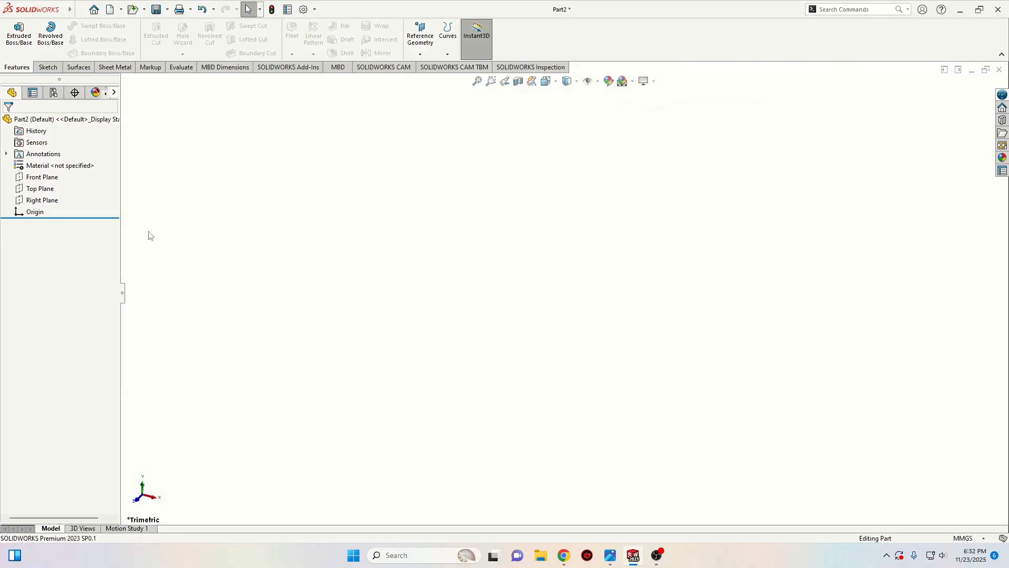
Step: Sketch a circle about 69.5 mm in diameter on the Front Plane, centred on the origin
left_click(38, 178)
left_click(78, 161)
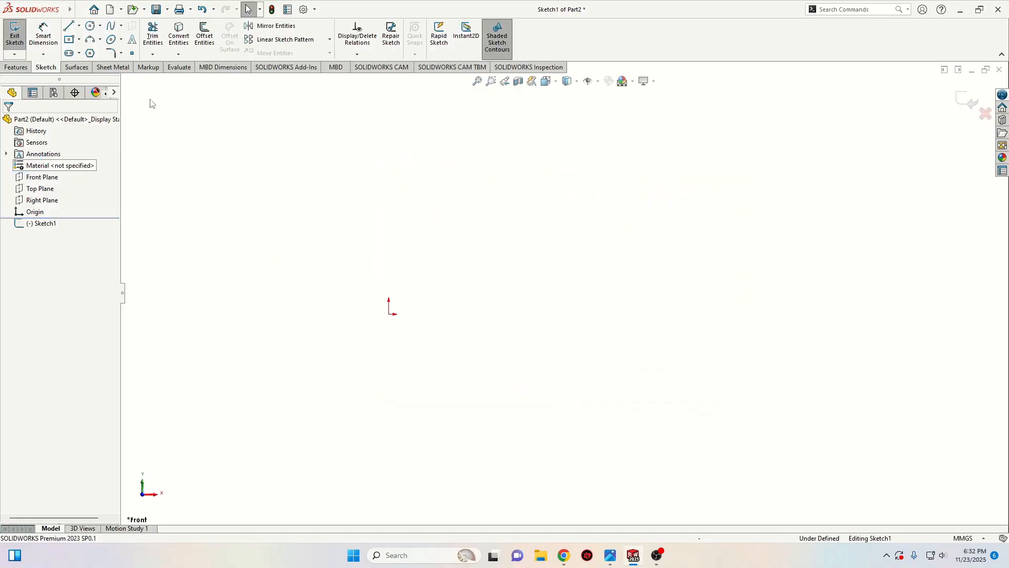
left_click(90, 27)
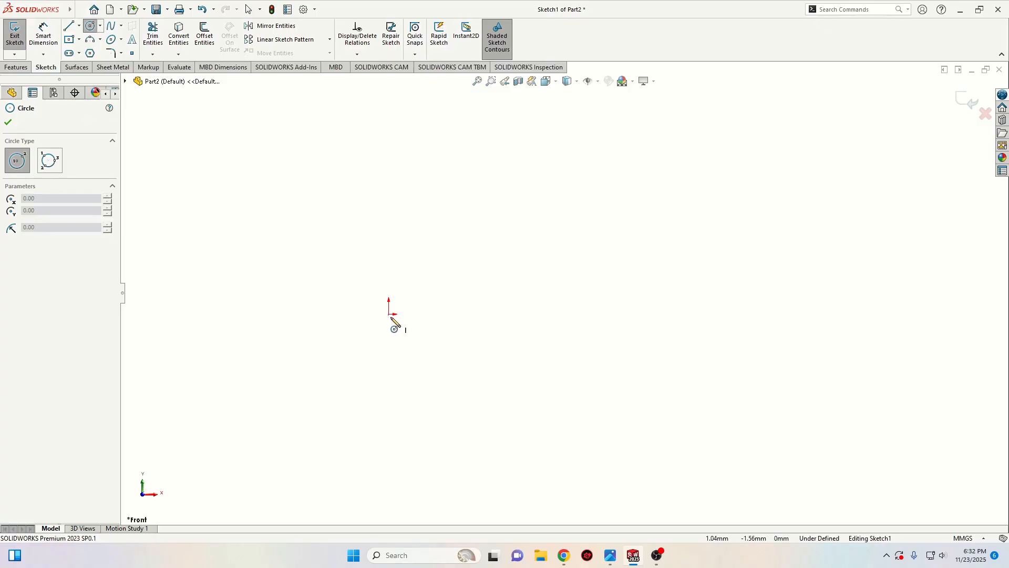
left_click(388, 313)
left_click(327, 347)
key("Escape")
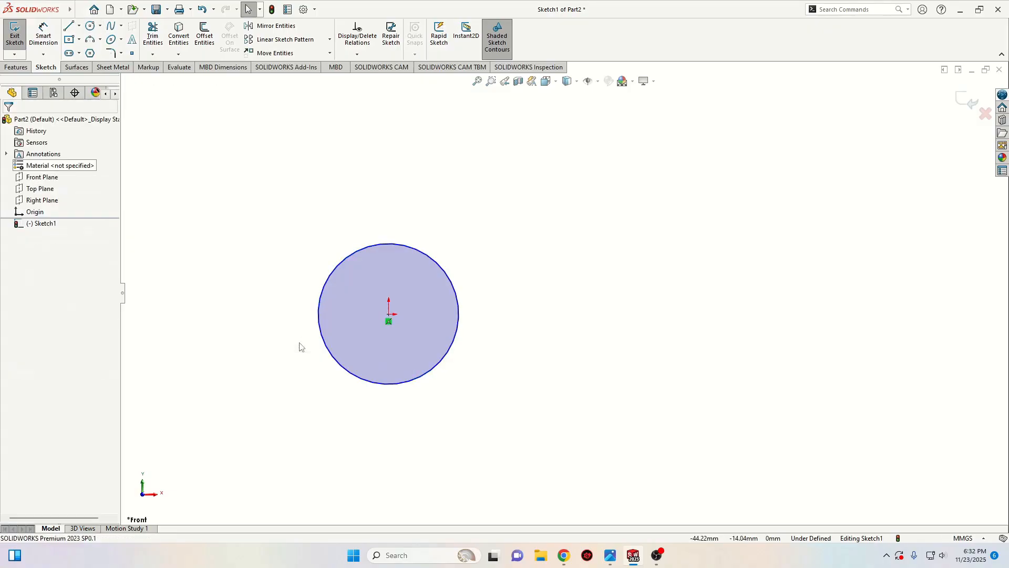
Step: Dimension the circle's diameter as 20 mm
left_click(56, 47)
left_click(324, 290)
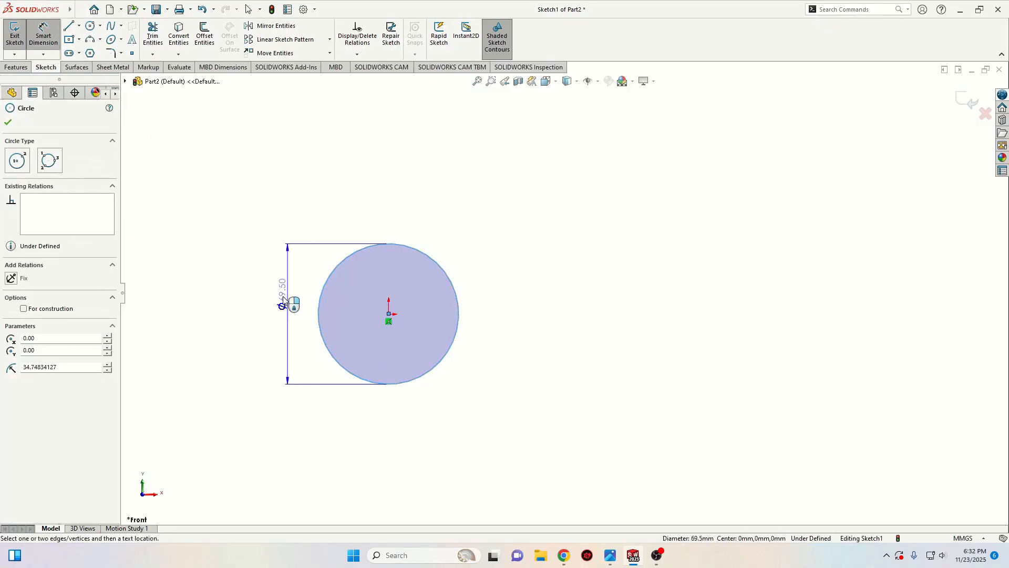
left_click(279, 301)
type("20")
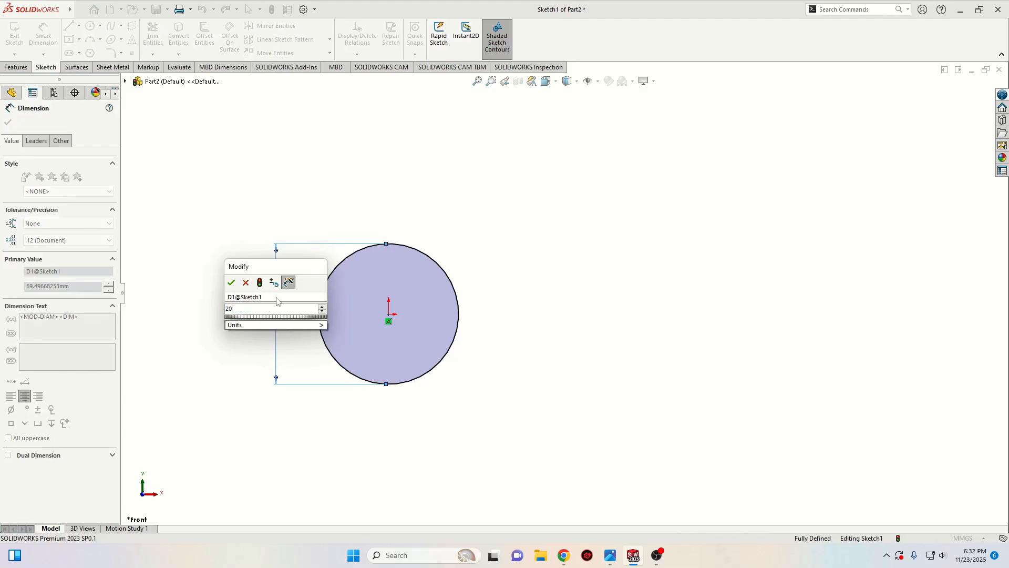
key("Return")
right_click(264, 300)
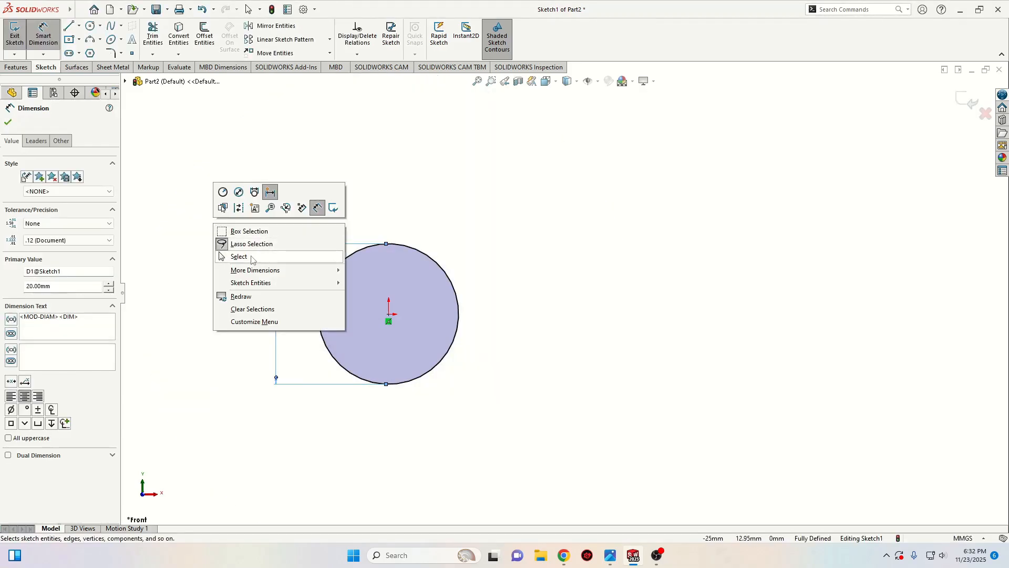
key("Escape")
key("Escape")
Step: Extrude the 20 mm circle 56 mm in one direction to form a solid cylinder
left_click(15, 67)
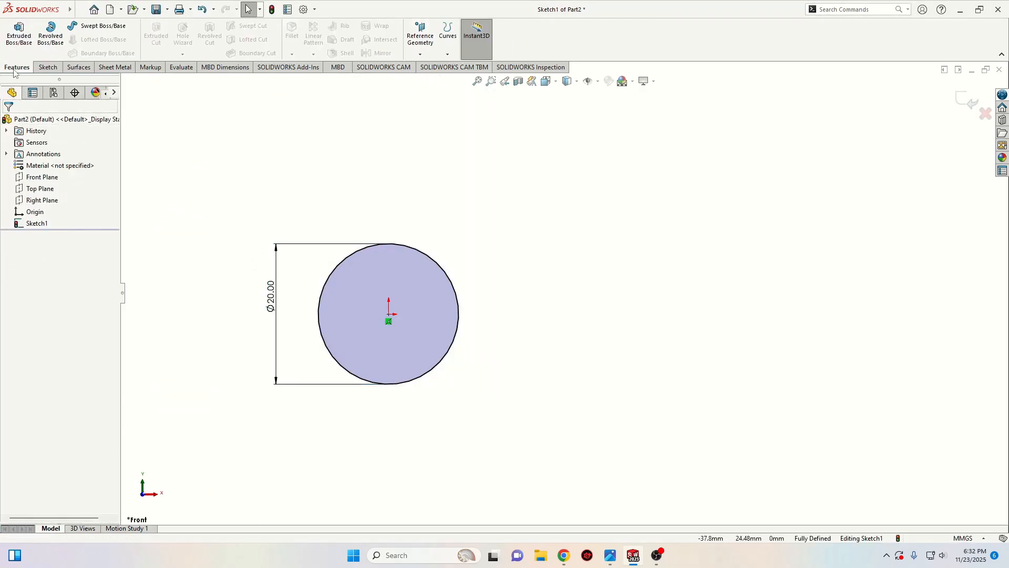
left_click(19, 34)
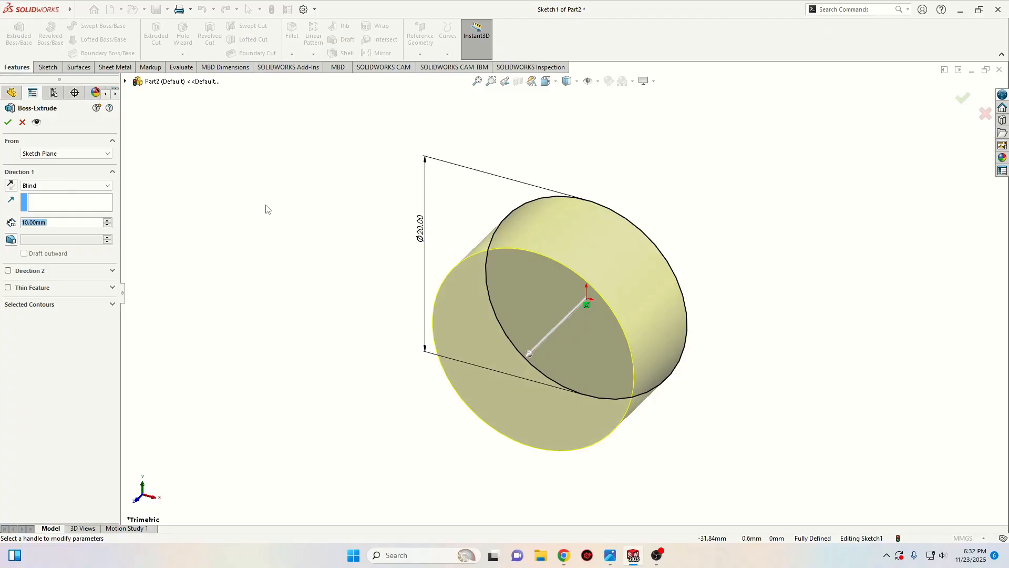
type("56")
key("Return")
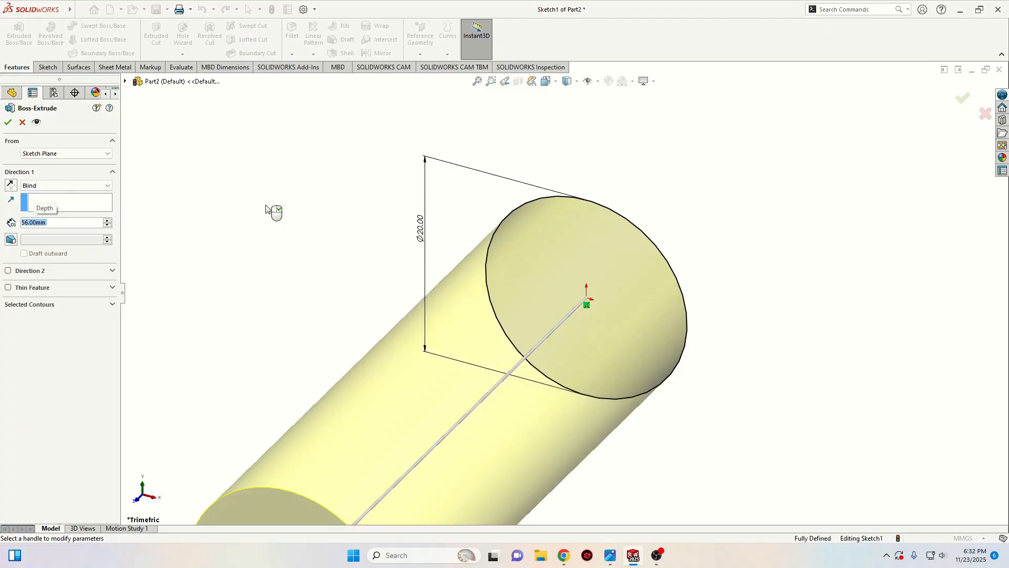
key("Return")
scroll(293, 234, "up", 5)
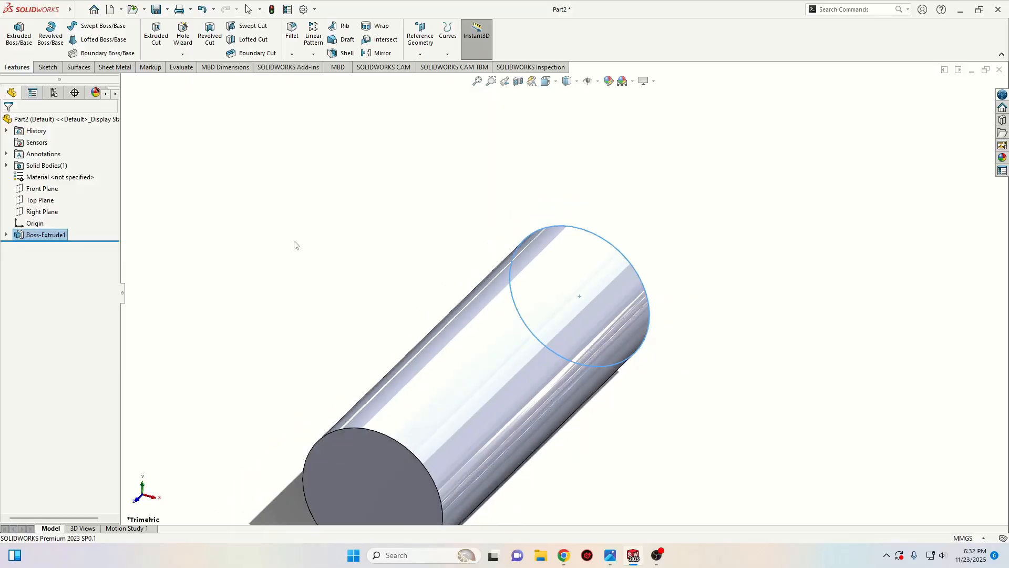
Step: Sketch a circle about 9.4 mm in diameter on the Top Plane, on the cylinder's axis about 10.4 mm from the origin
left_click(53, 201)
left_click(81, 181)
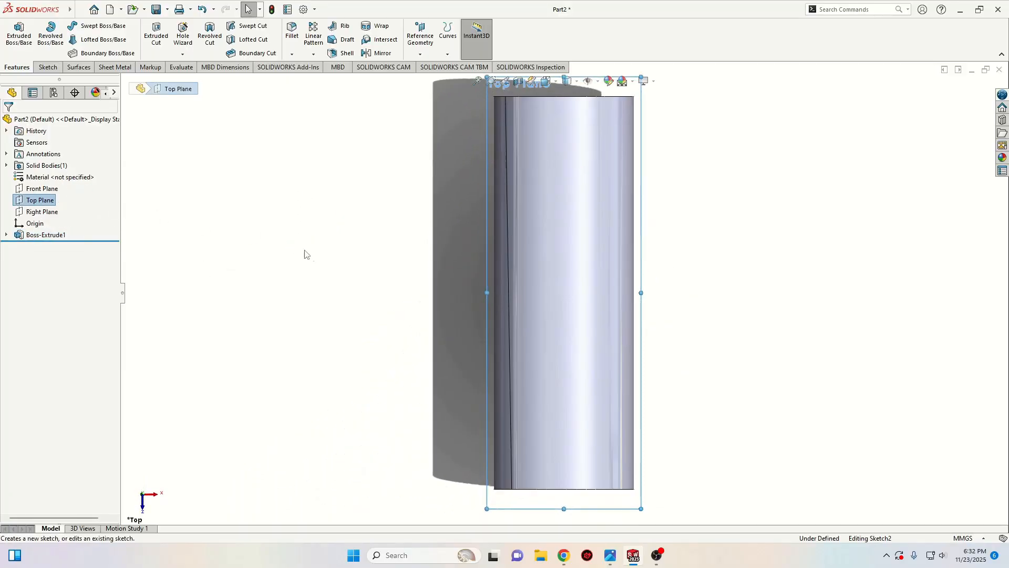
left_click(91, 25)
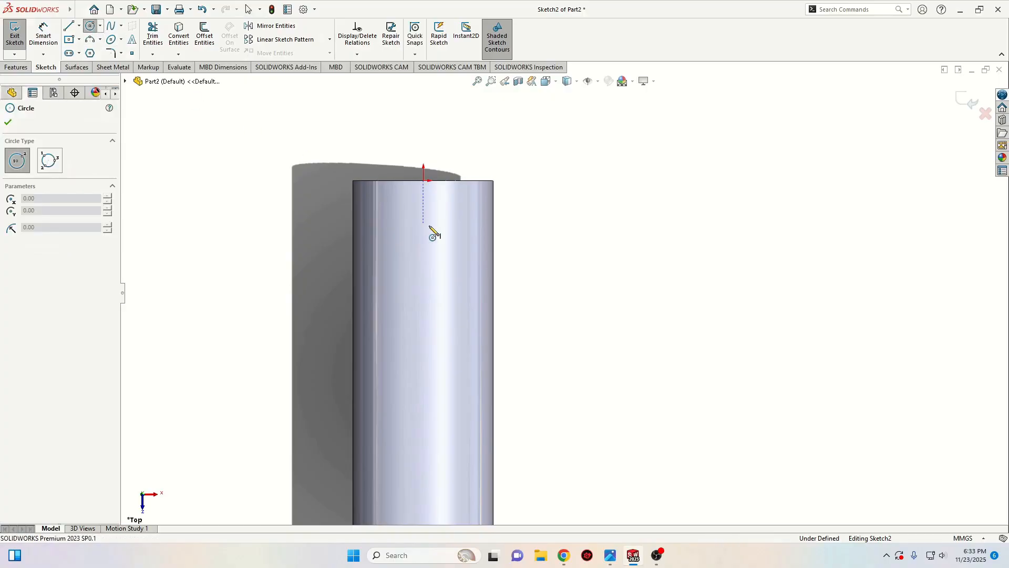
left_click(423, 253)
left_click(402, 278)
right_click(398, 286)
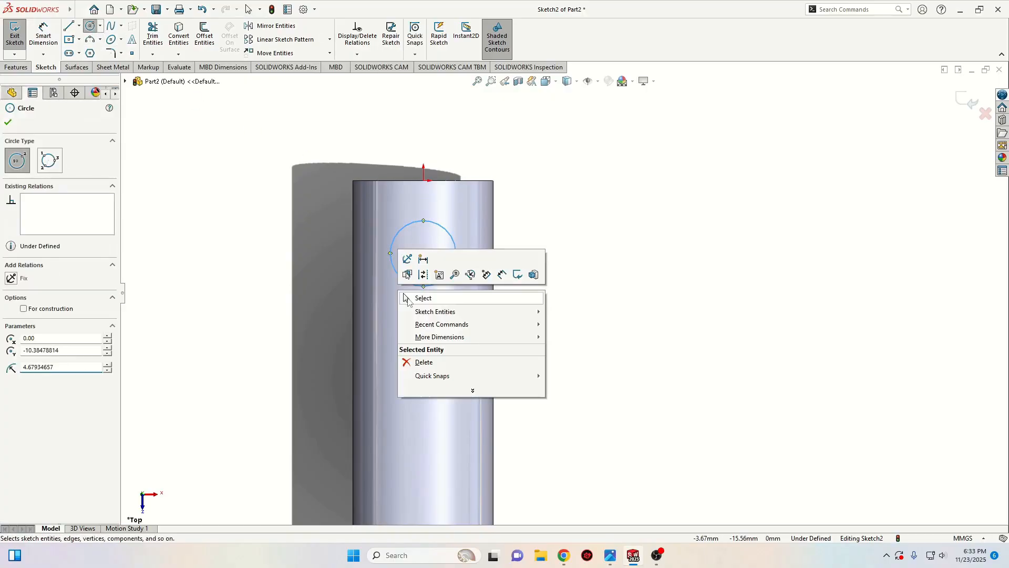
left_click(411, 297)
Step: Dimension the distance from the origin to the small circle's centre as 16 mm
left_click(44, 38)
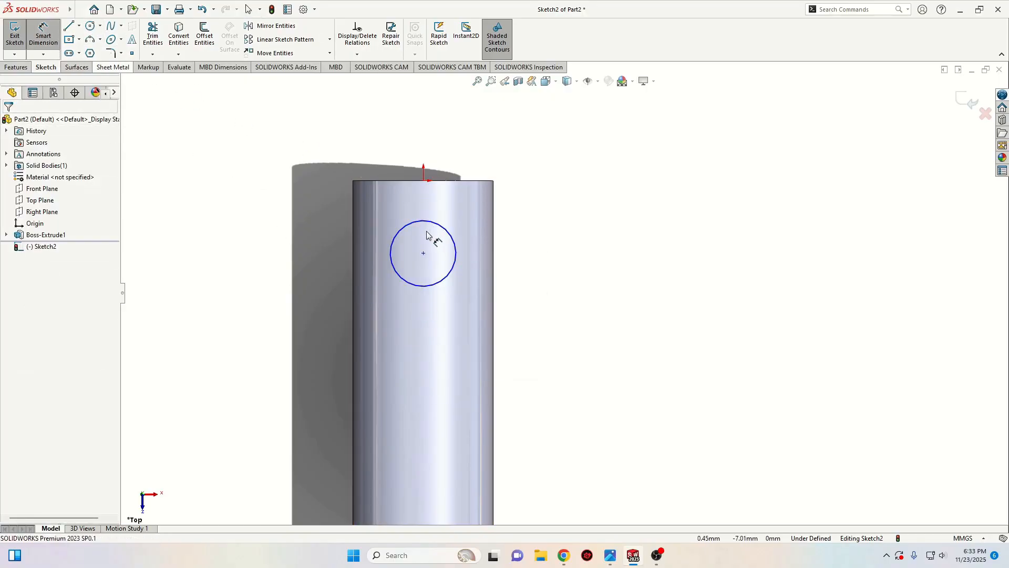
left_click(424, 253)
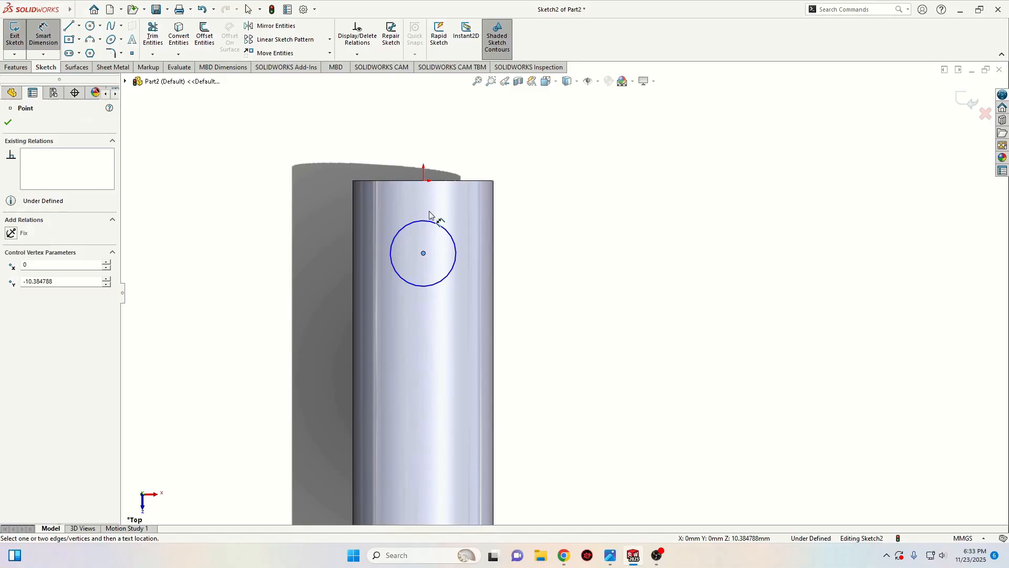
left_click(423, 181)
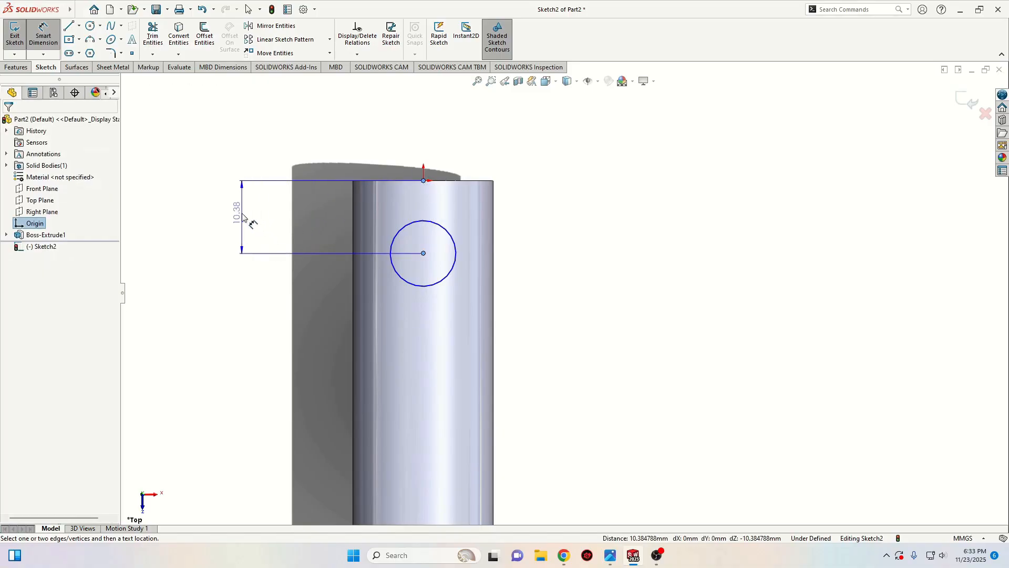
left_click(243, 215)
type("16")
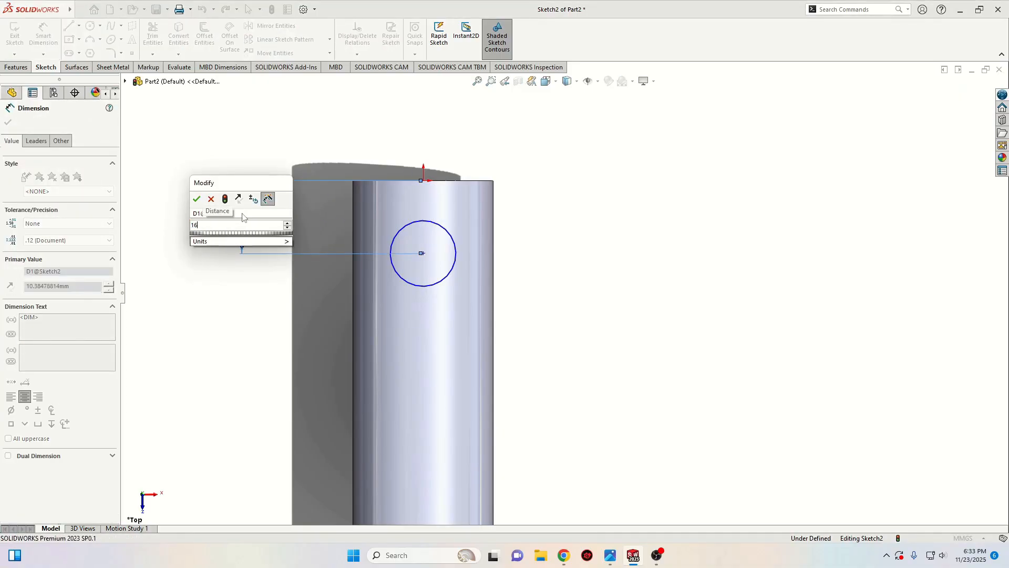
key("Return")
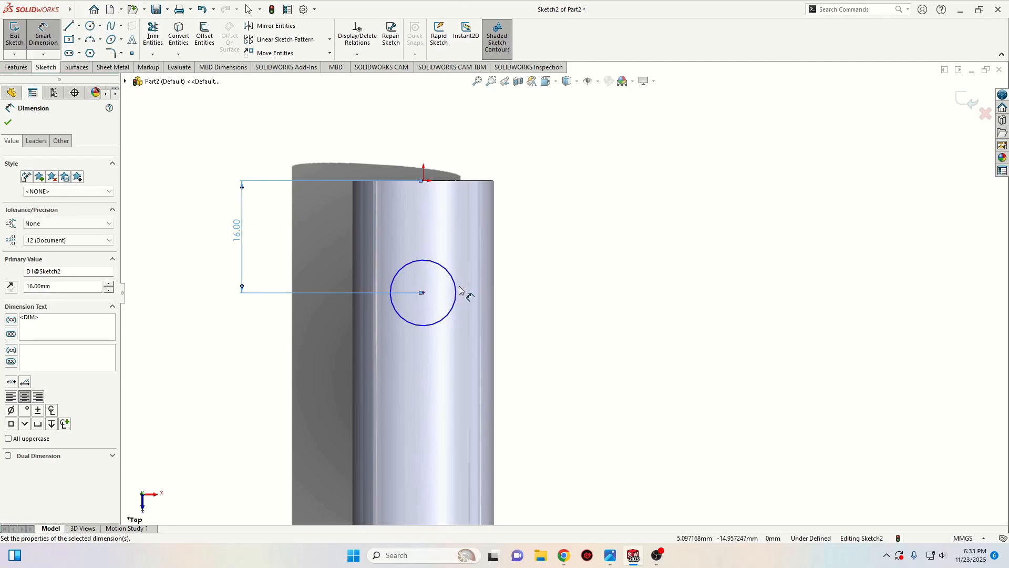
Step: Dimension the sketched circle on the cylinder with a diameter of 10.5 mm
left_click(452, 282)
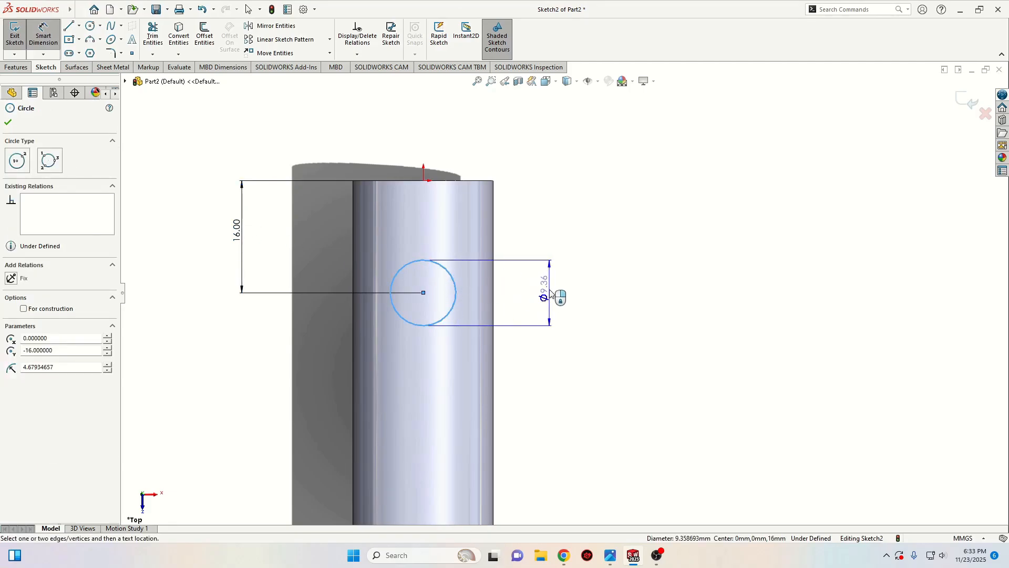
left_click(550, 293)
type("1")
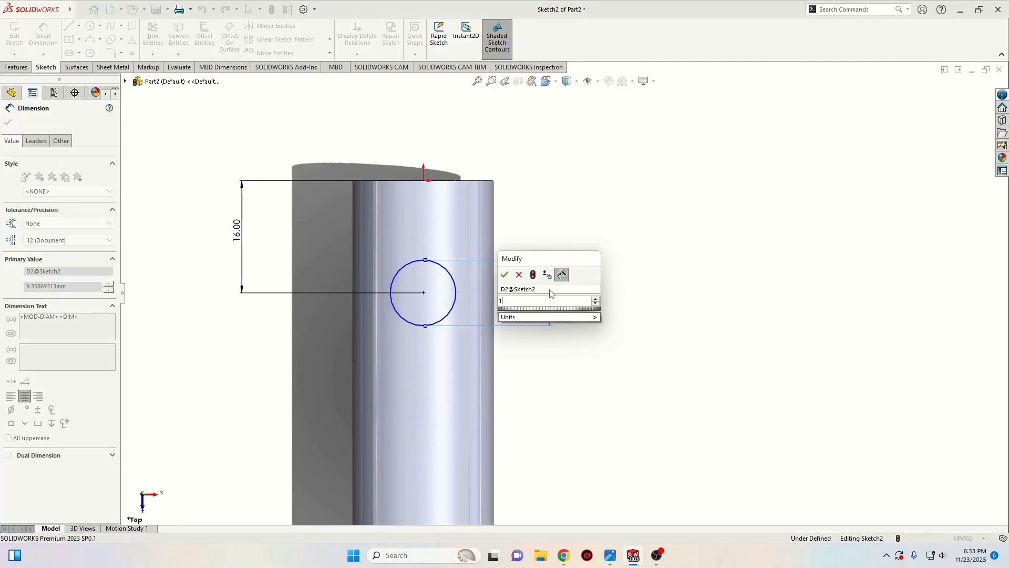
type("0.5")
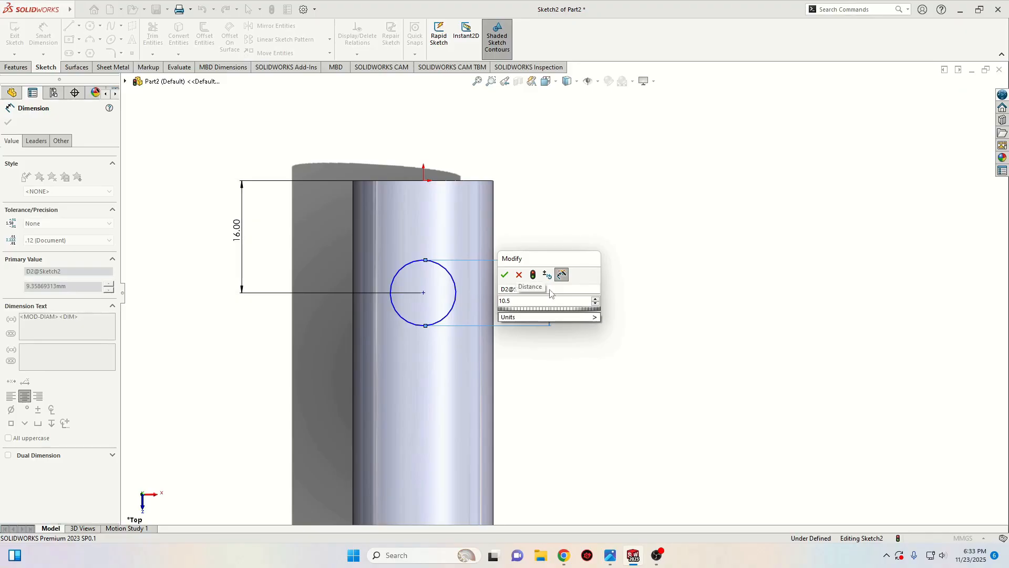
key("Return")
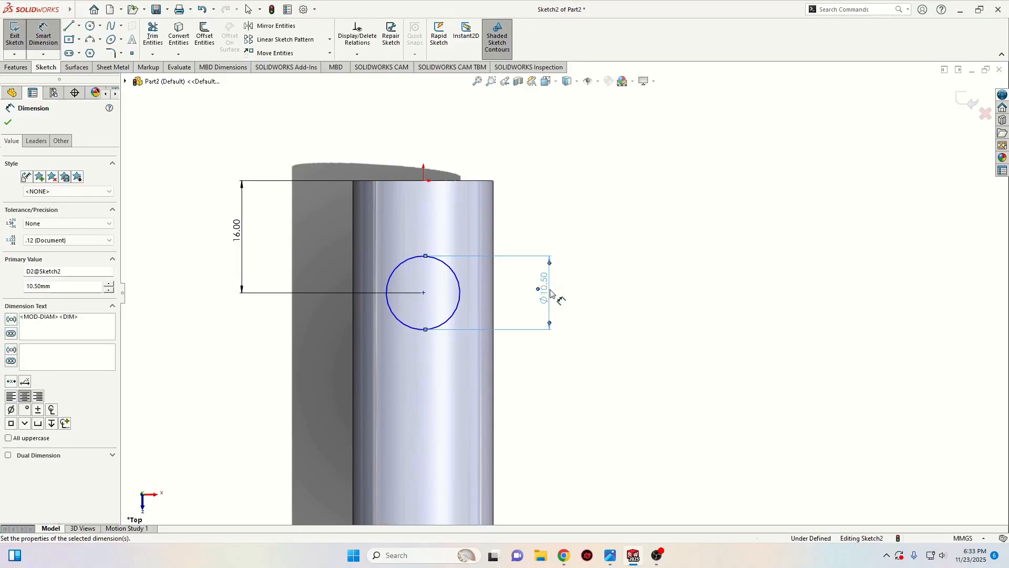
right_click(551, 293)
left_click(572, 243)
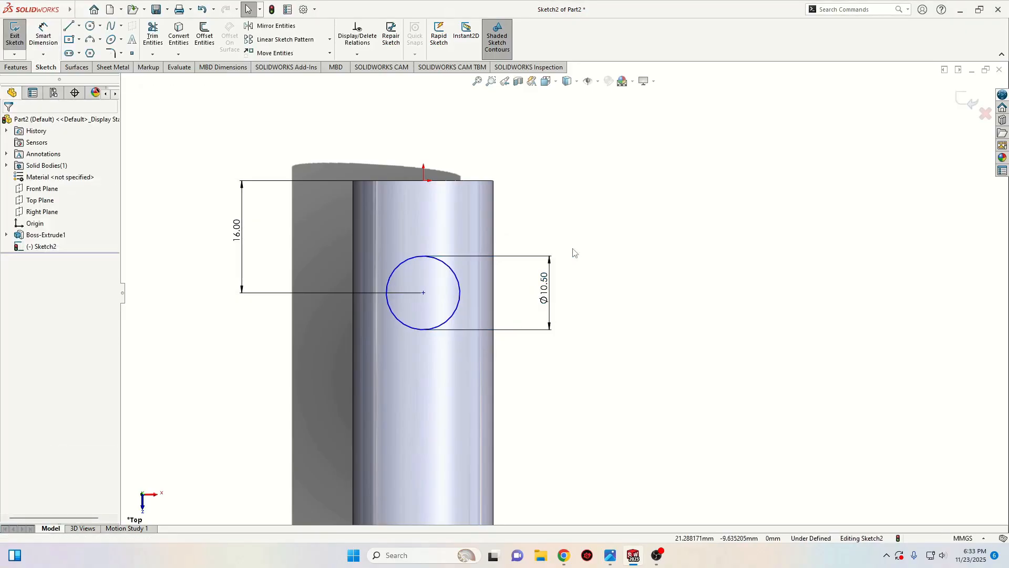
Step: Add a vertical relation between the circle's centre and the origin
left_click(424, 292)
left_click(423, 180, "ctrl")
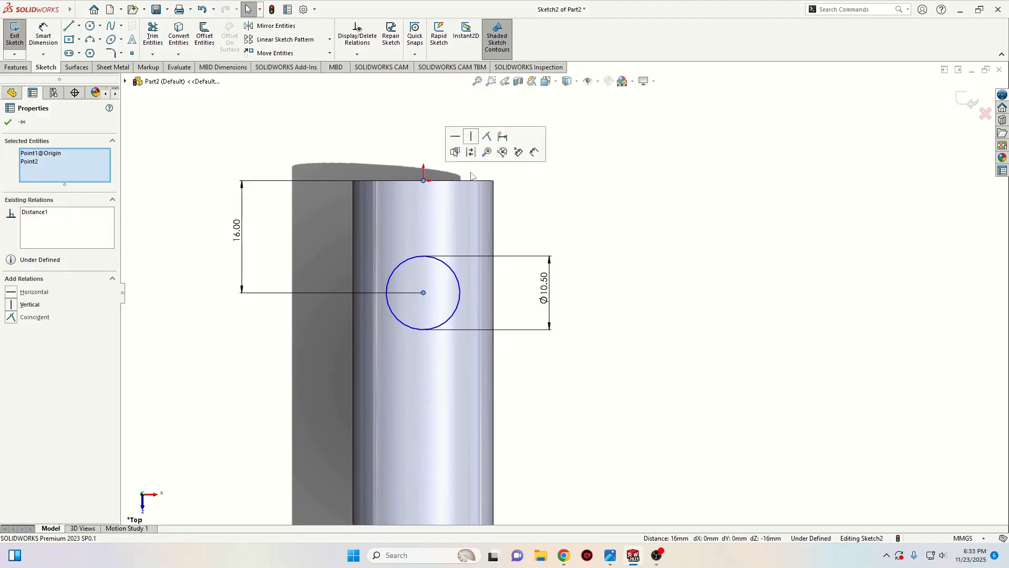
left_click(471, 137)
key("Escape")
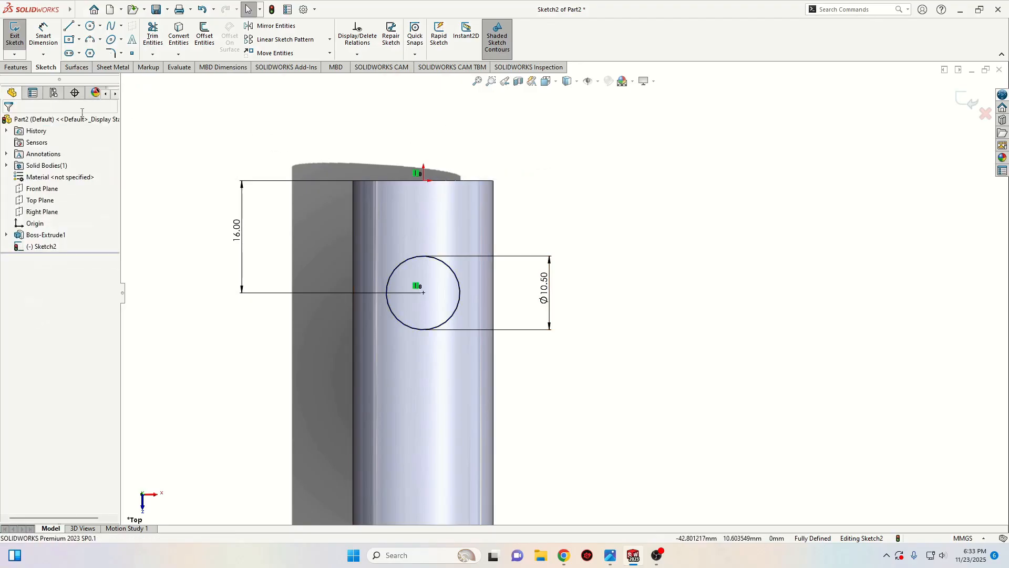
Step: Cut-extrude the circle through the cylinder with the Through All - Both end condition
left_click(16, 67)
left_click(156, 35)
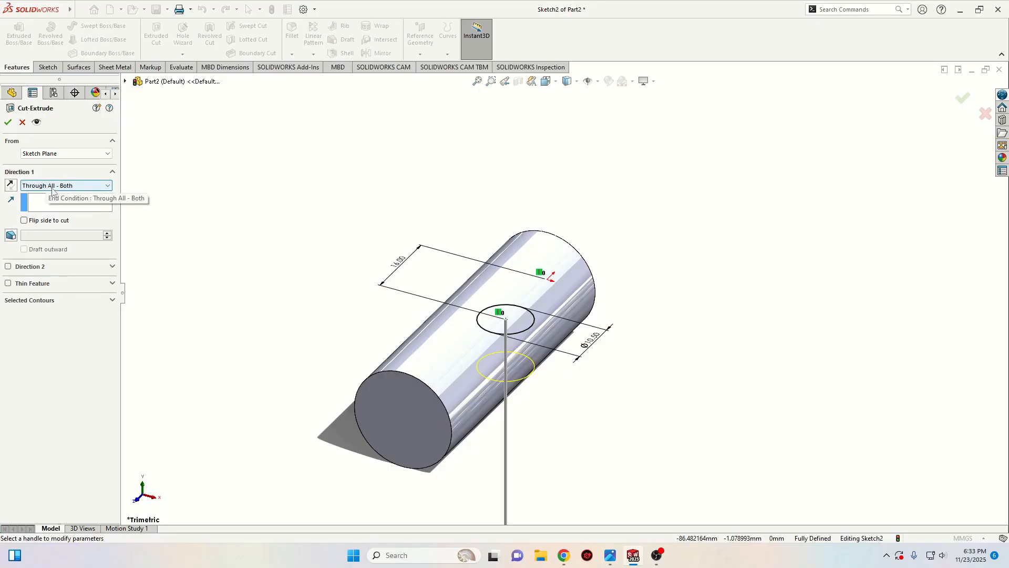
left_click(72, 186)
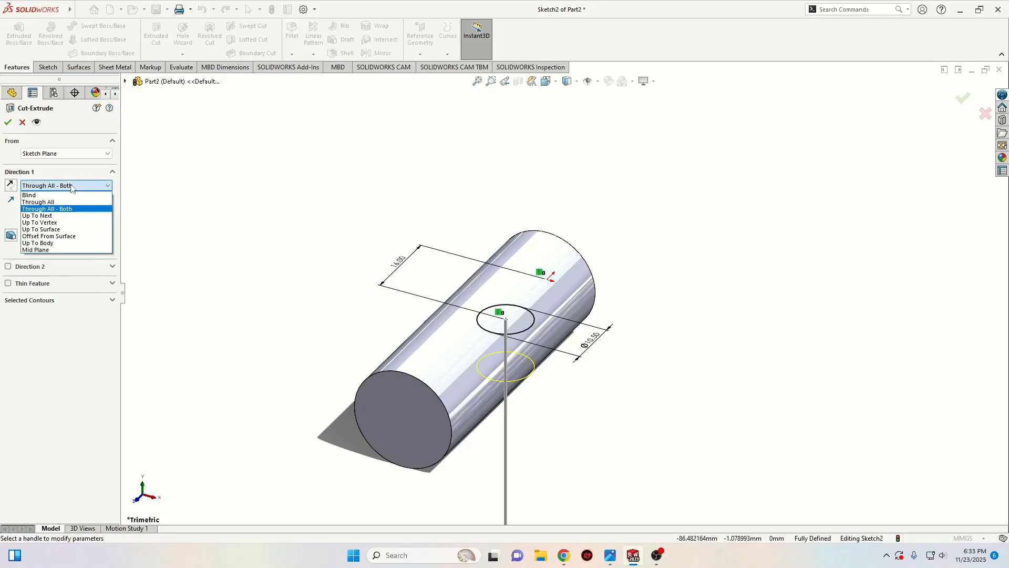
left_click(51, 210)
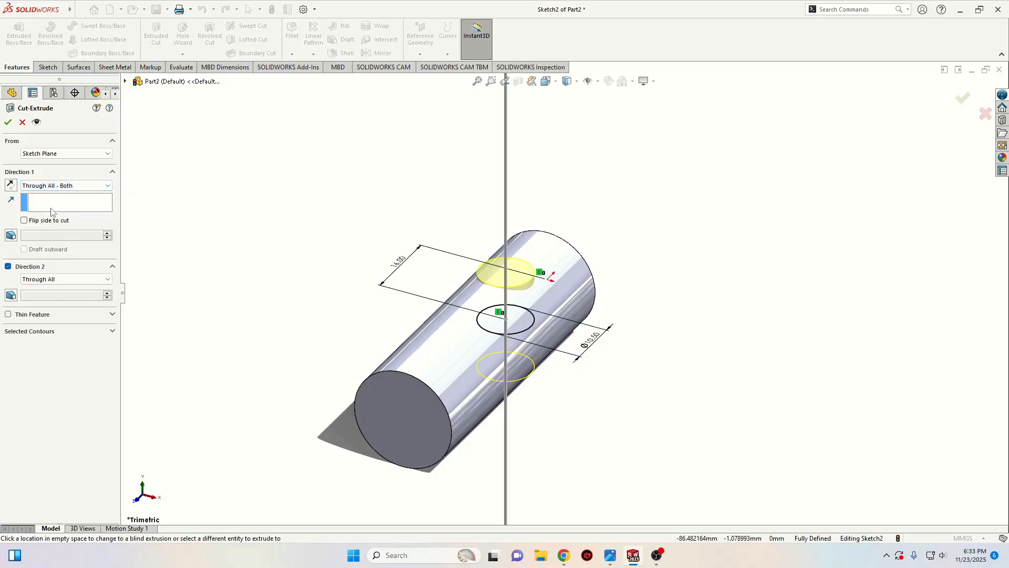
left_click(8, 122)
Step: Start a Cosmetic Thread annotation and set its ANSI Metric machine thread size to M20x2.5
middle_click_drag(234, 249, 333, 378)
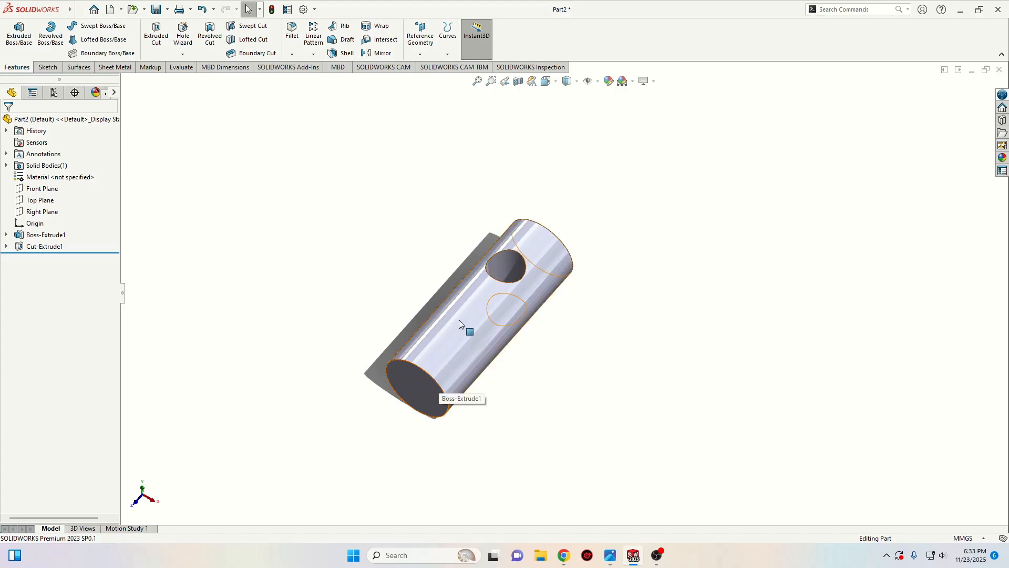
middle_click_drag(405, 358, 360, 417)
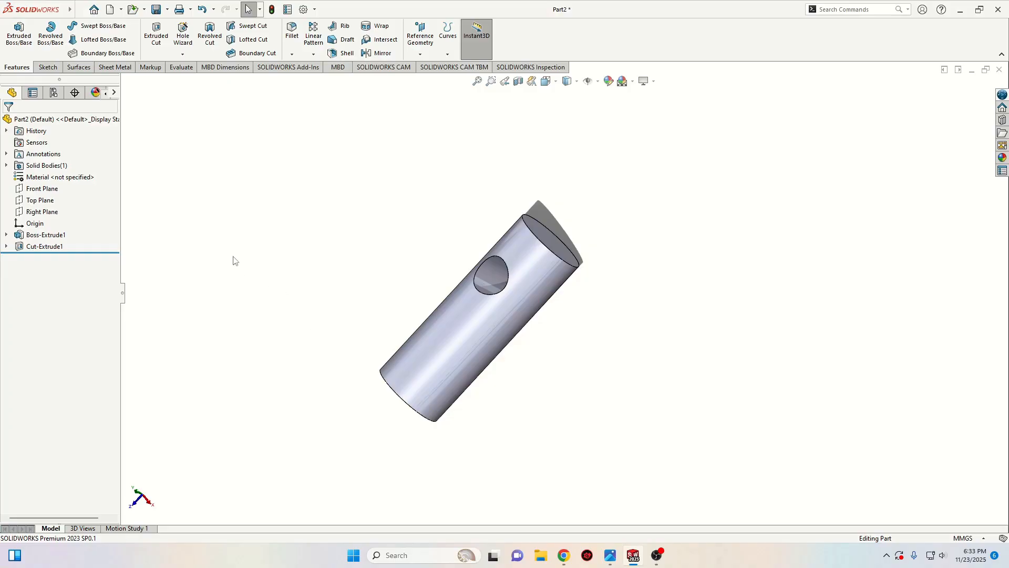
left_click(74, 11)
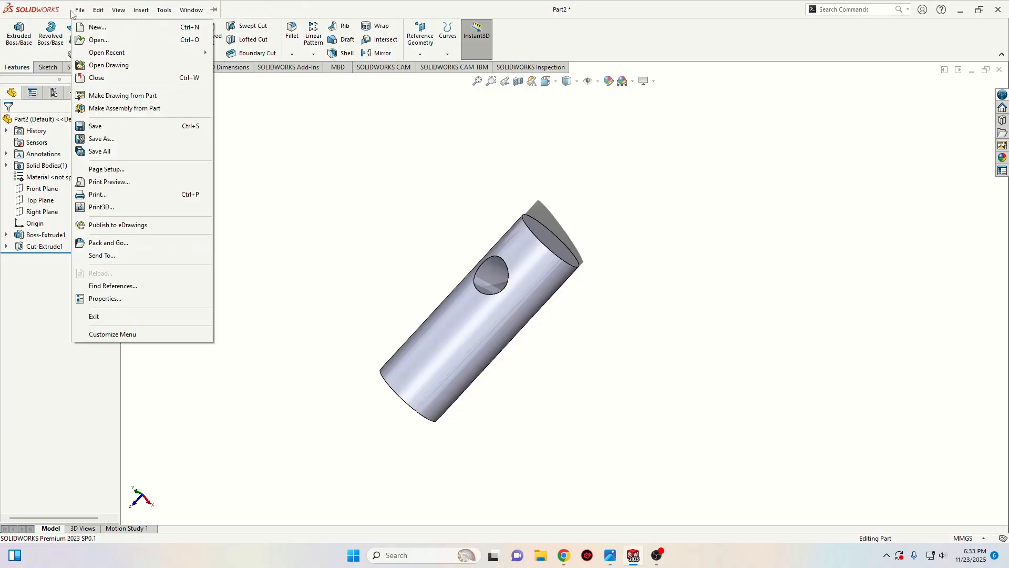
left_click(144, 12)
left_click(142, 11)
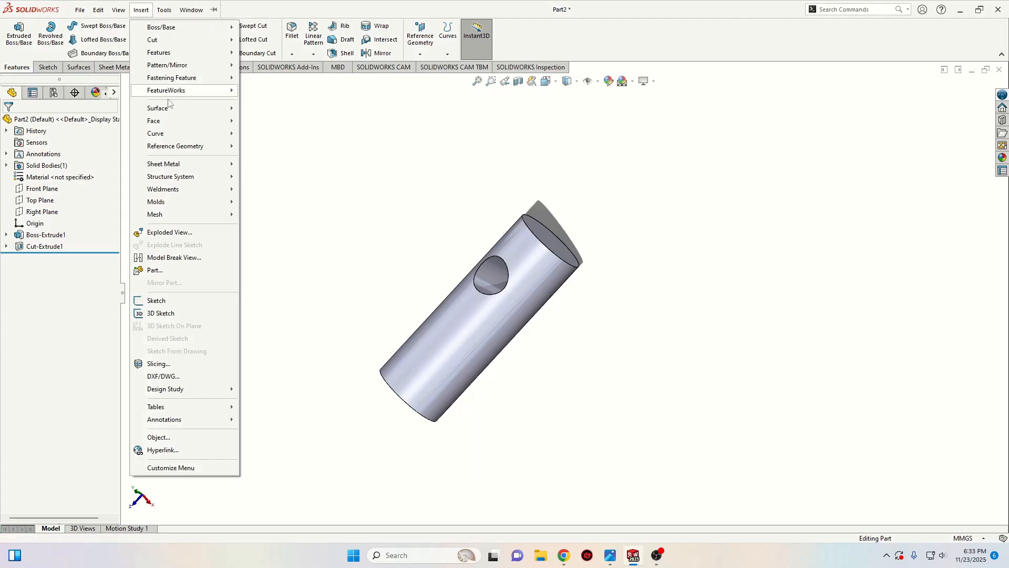
mouse_move(182, 427)
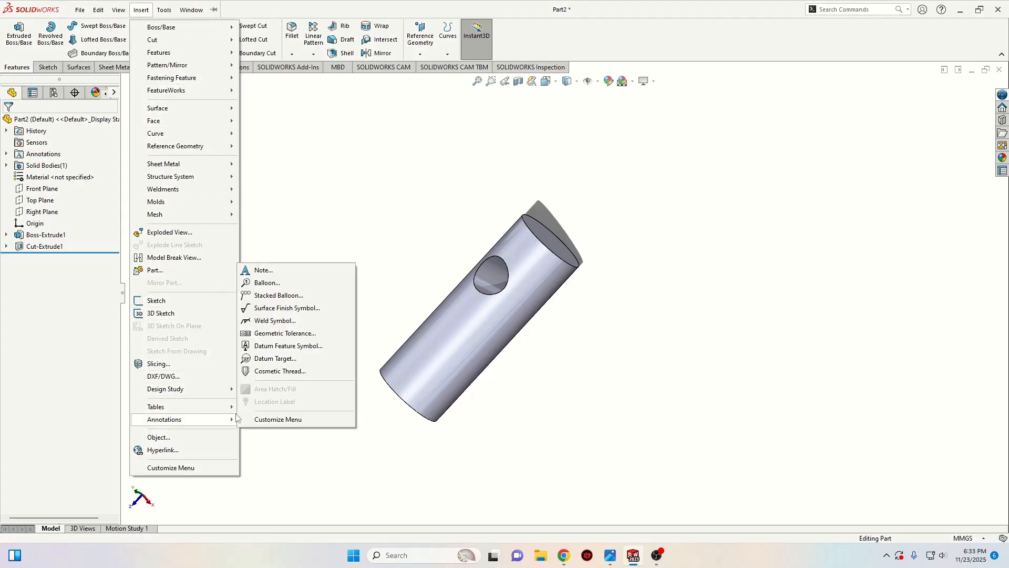
left_click(288, 373)
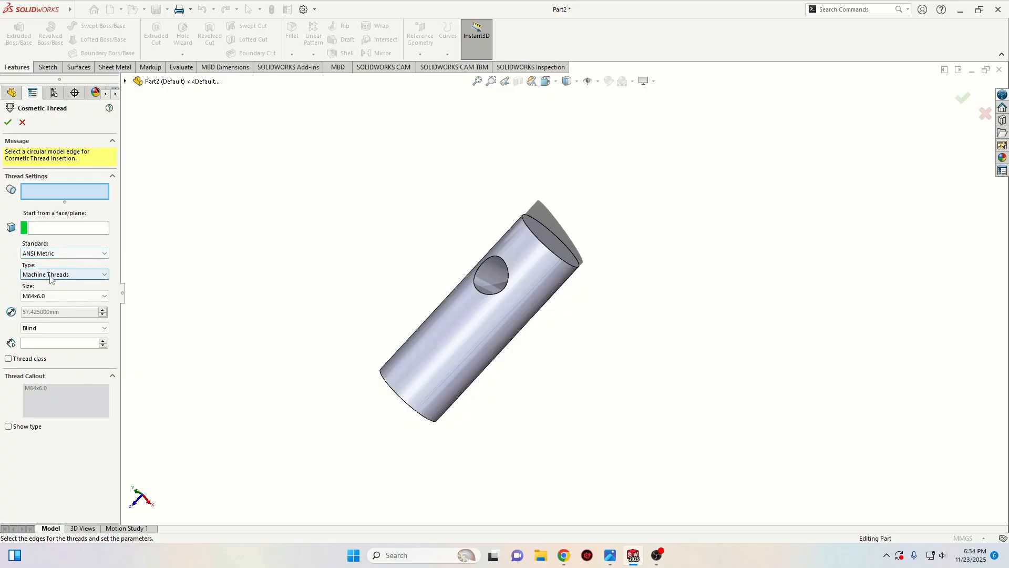
left_click(53, 297)
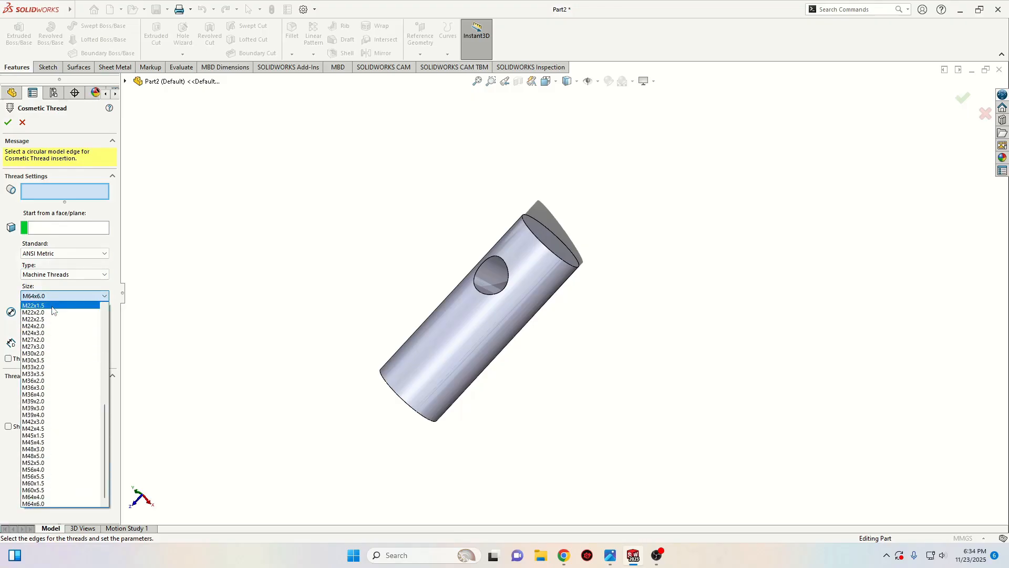
scroll(52, 311, "up", 2)
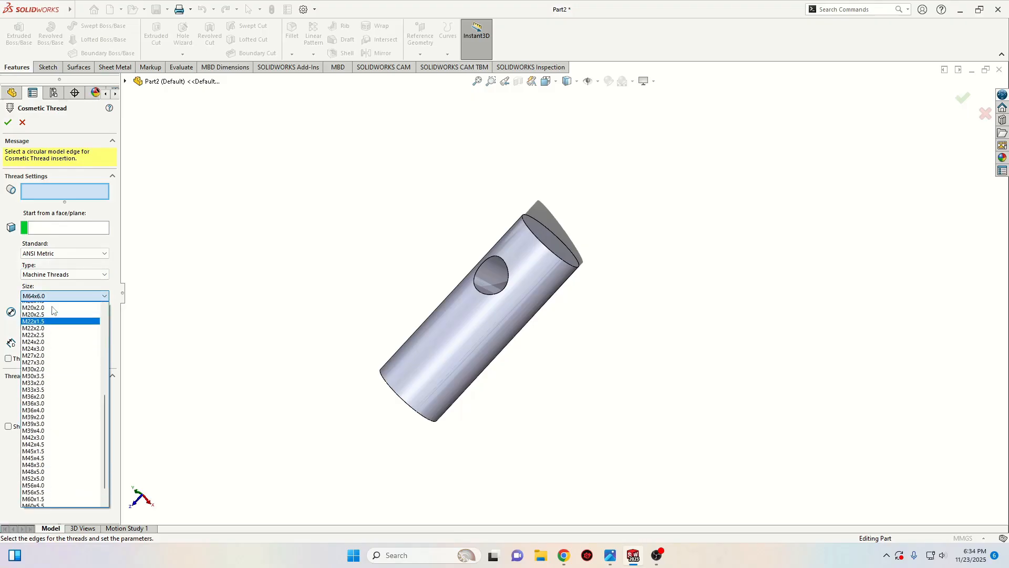
left_click(51, 321)
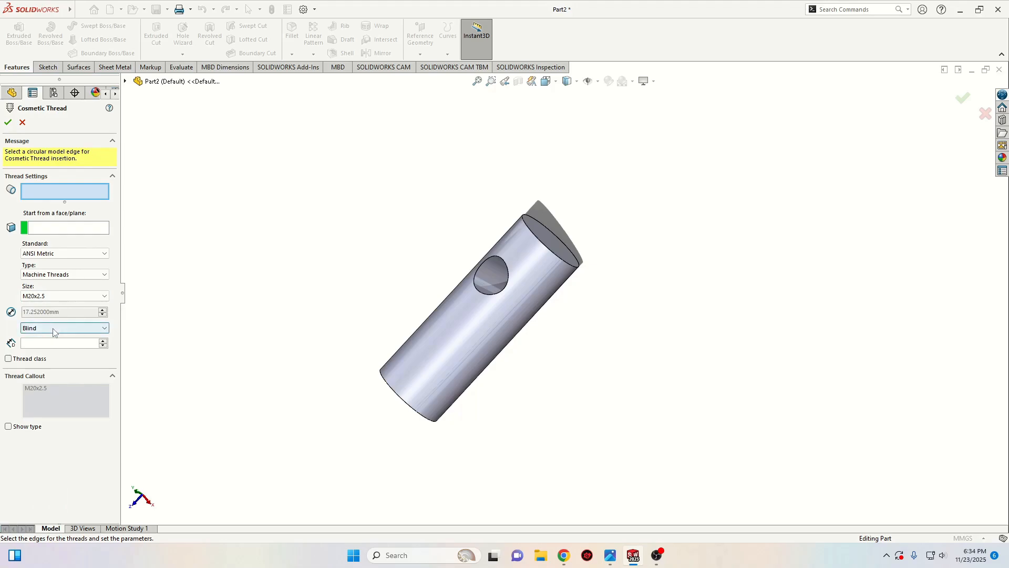
Step: Apply the thread blind to a depth of 32 mm on the circular edge farthest from the hole, starting from that end face
left_click(53, 329)
left_click(48, 337)
left_click(52, 342)
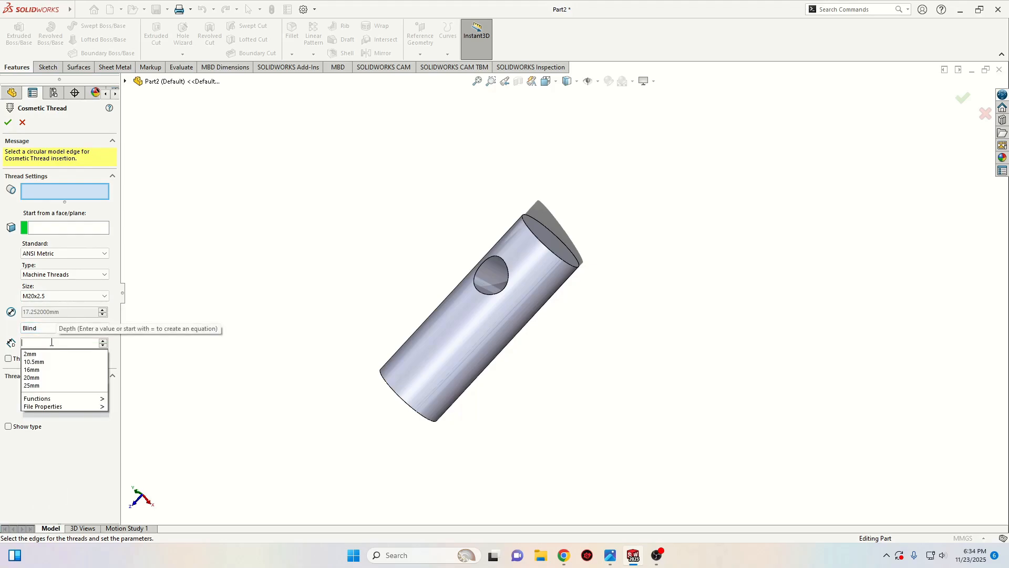
type("32")
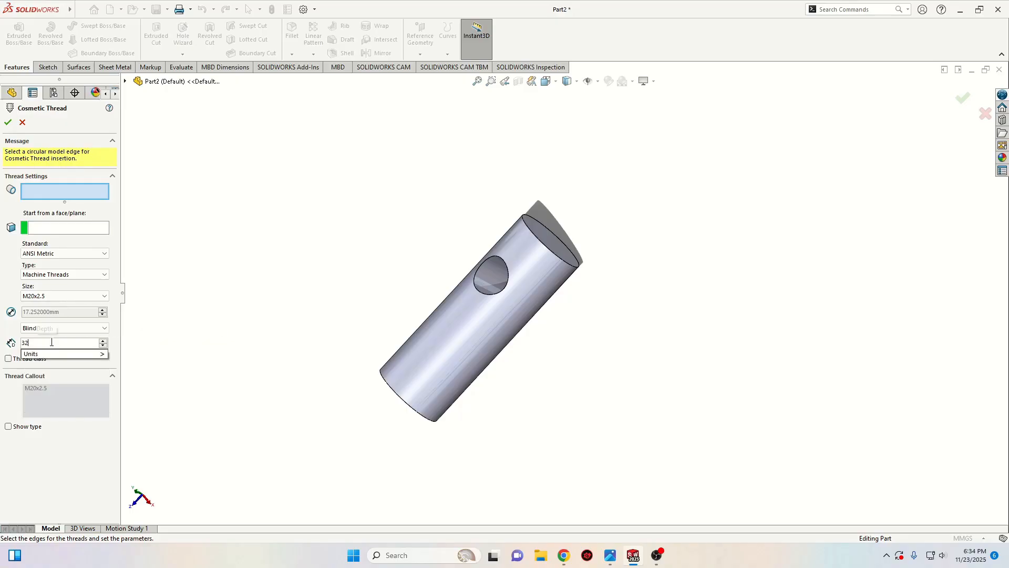
middle_click_drag(254, 281, 293, 254)
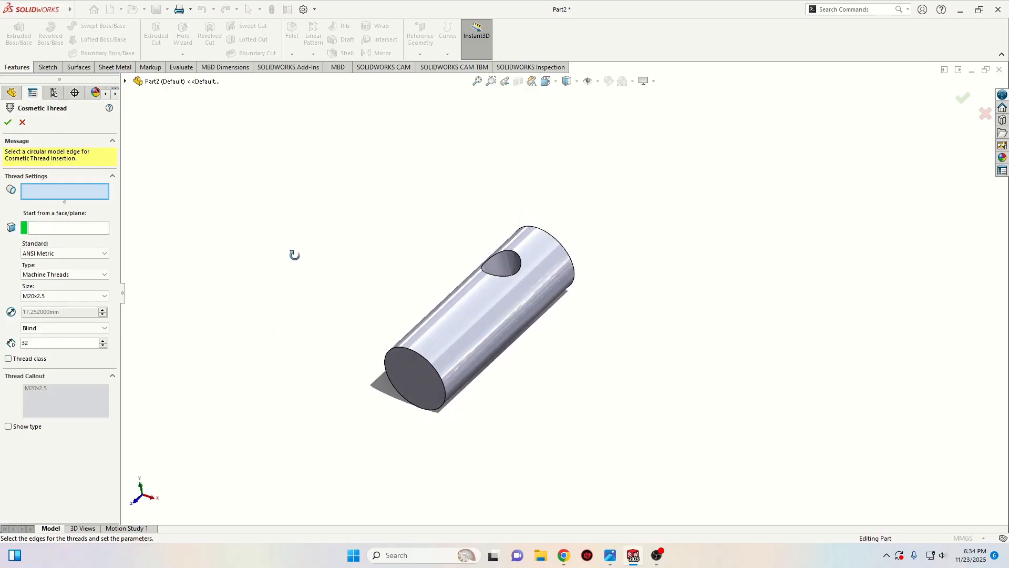
left_click(398, 349)
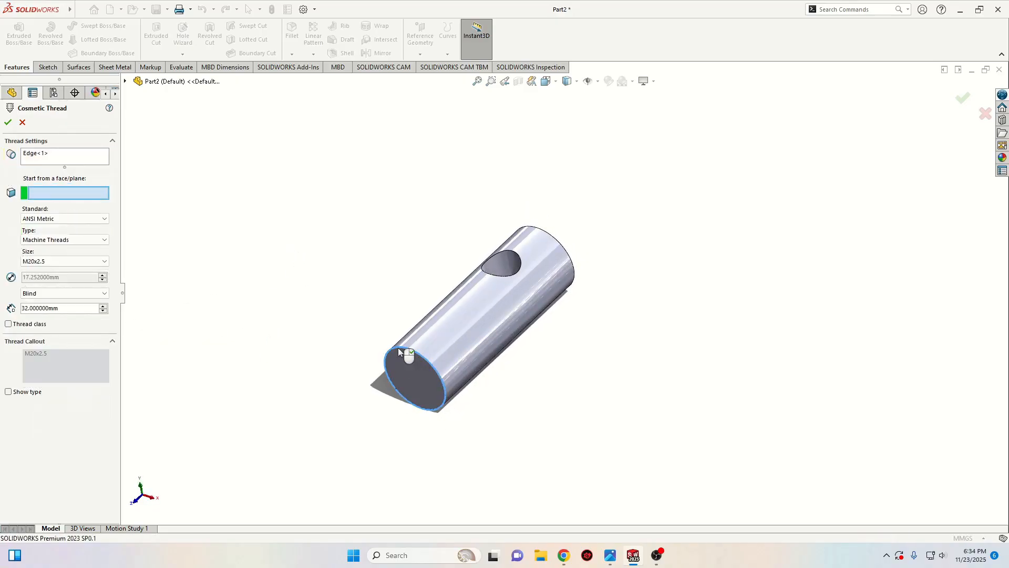
left_click(401, 372)
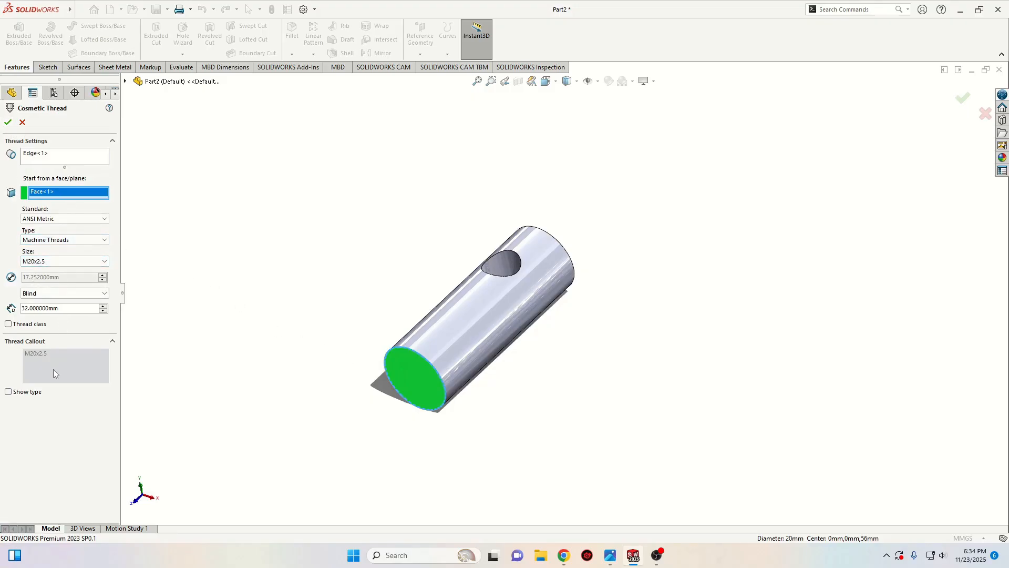
left_click(8, 123)
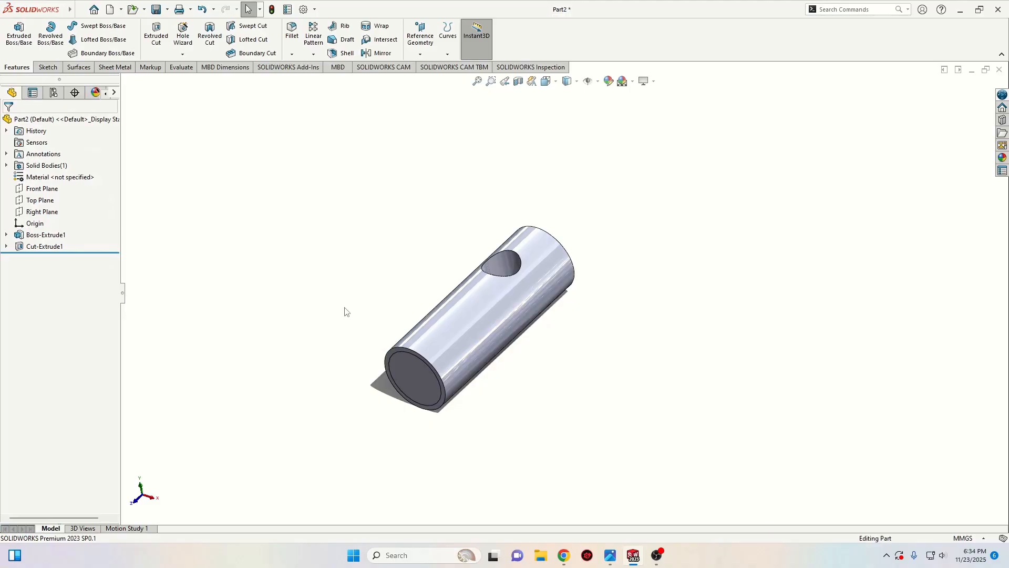
Step: Enable shaded cosmetic threads in the document's detailing display settings
middle_click_drag(345, 310, 349, 349)
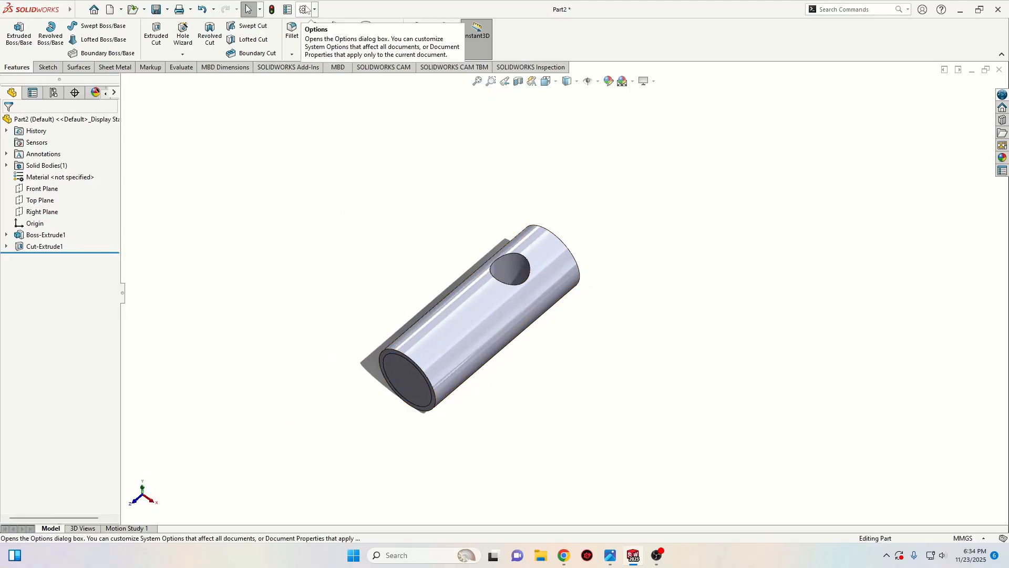
left_click(304, 9)
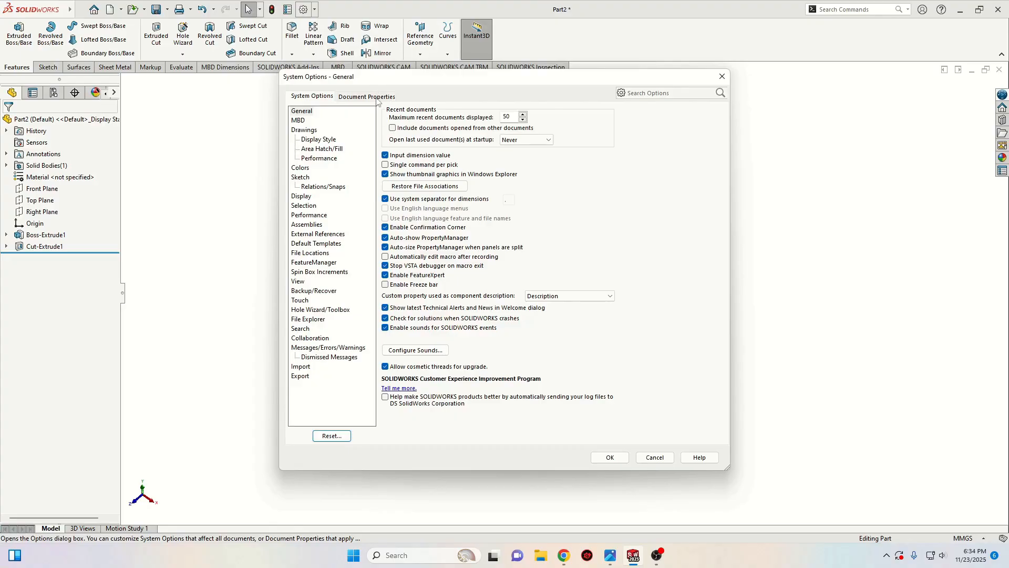
left_click(375, 99)
left_click(304, 168)
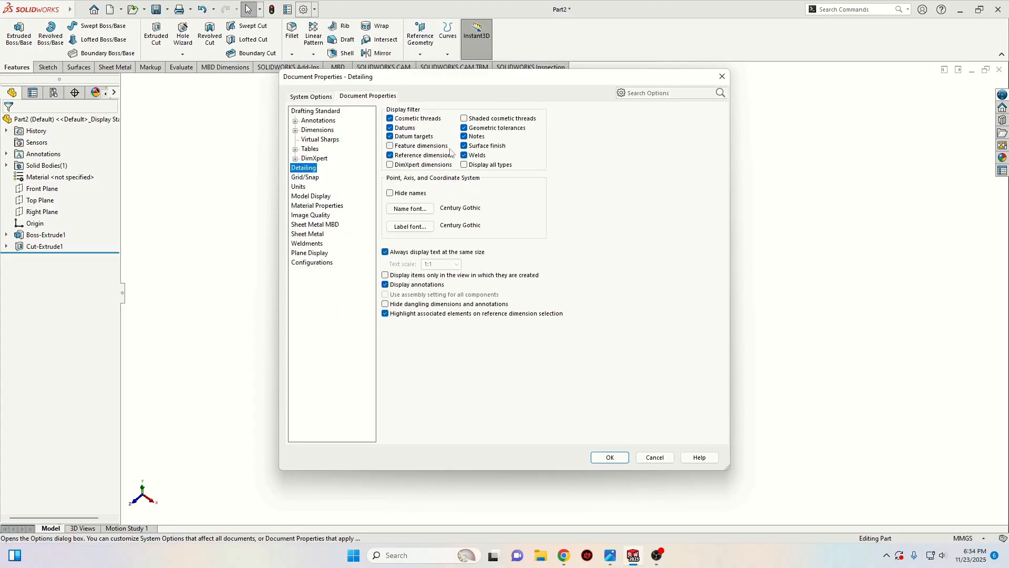
left_click(464, 119)
left_click(609, 457)
Step: Chamfer the edges of both end faces of the cylinder by 1 mm at 45 degrees
middle_click_drag(565, 389, 535, 403)
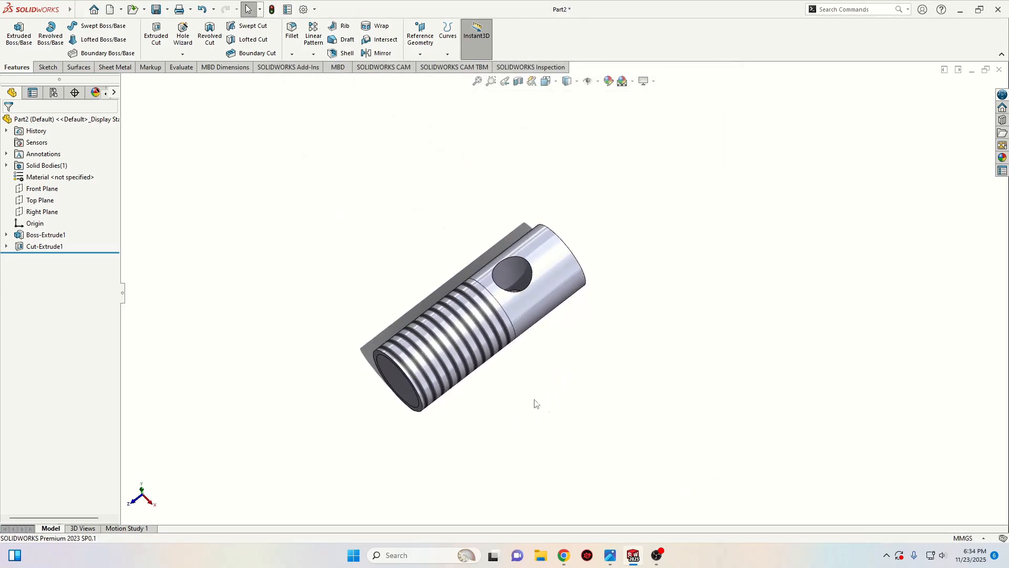
left_click(292, 54)
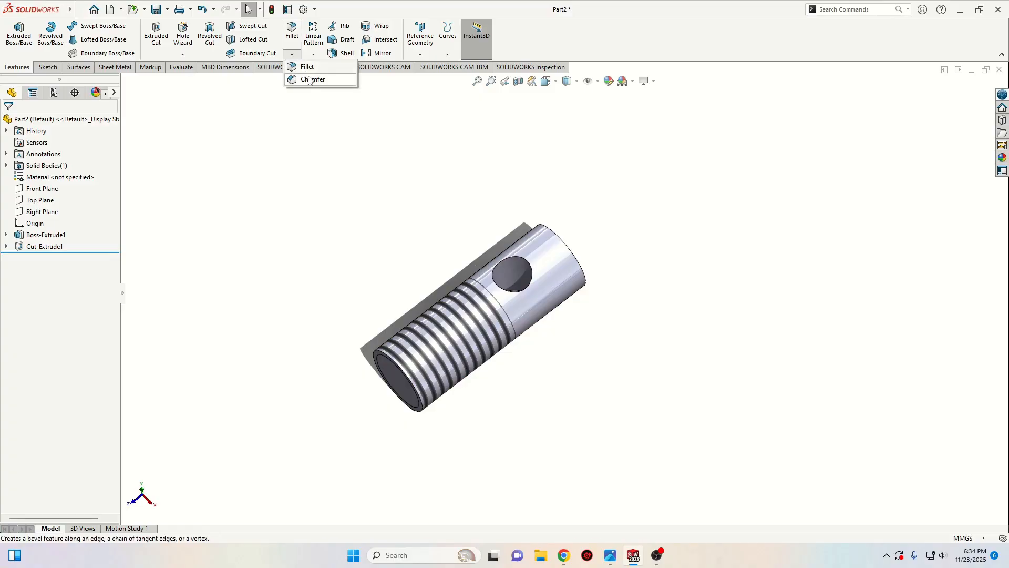
left_click(312, 79)
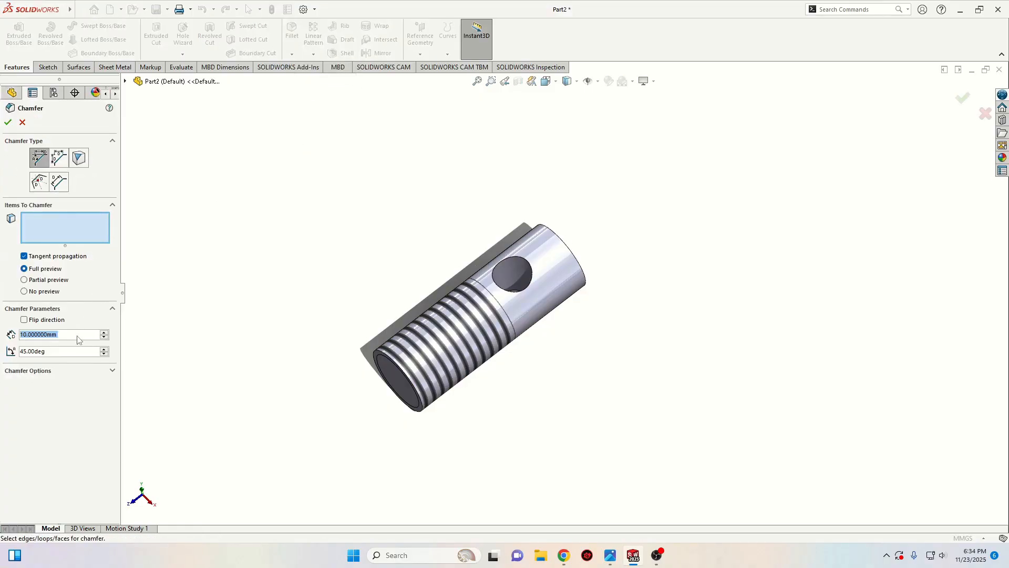
type("1")
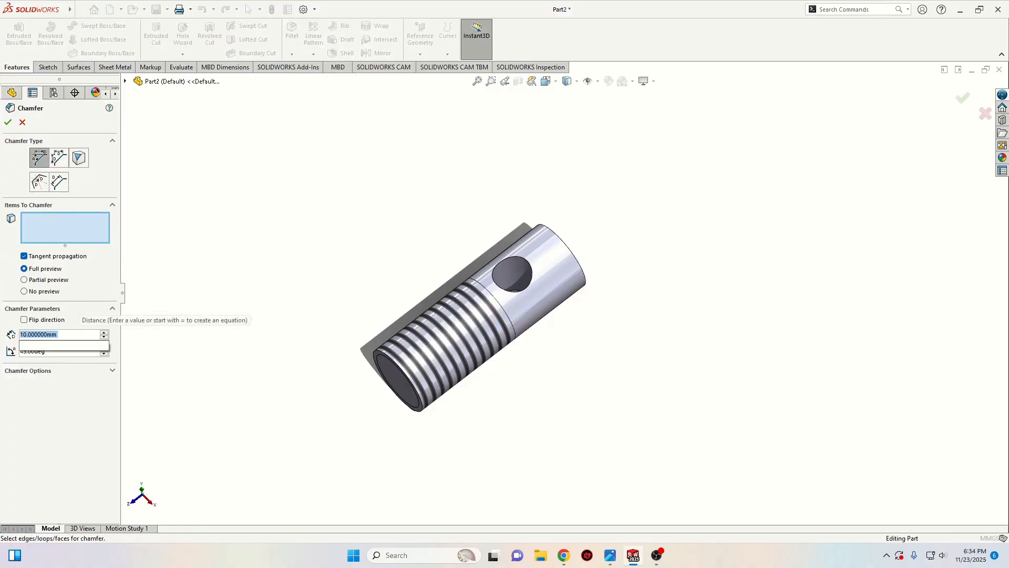
left_click(398, 377)
middle_click_drag(398, 377, 300, 333)
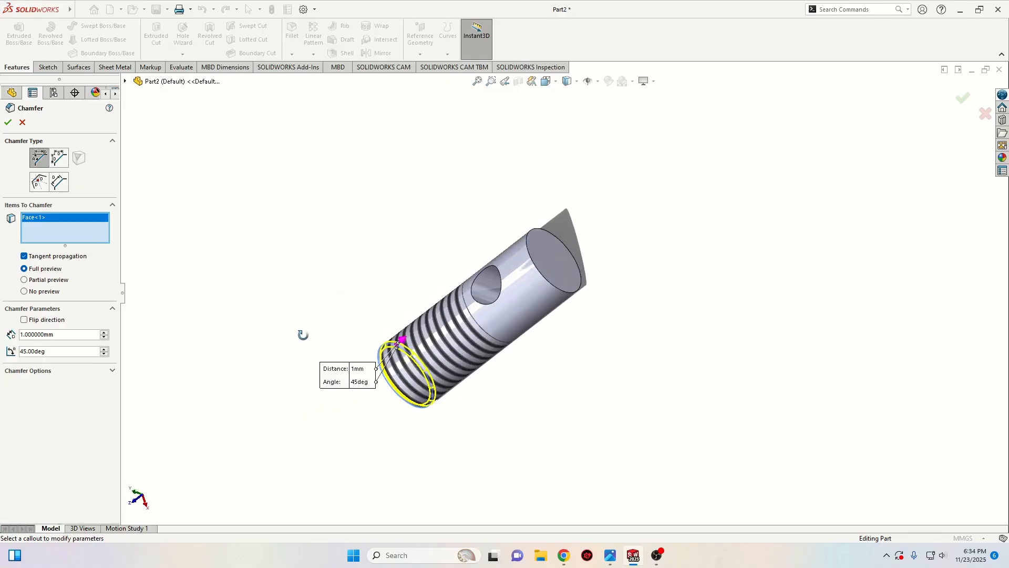
left_click(554, 255)
left_click(8, 122)
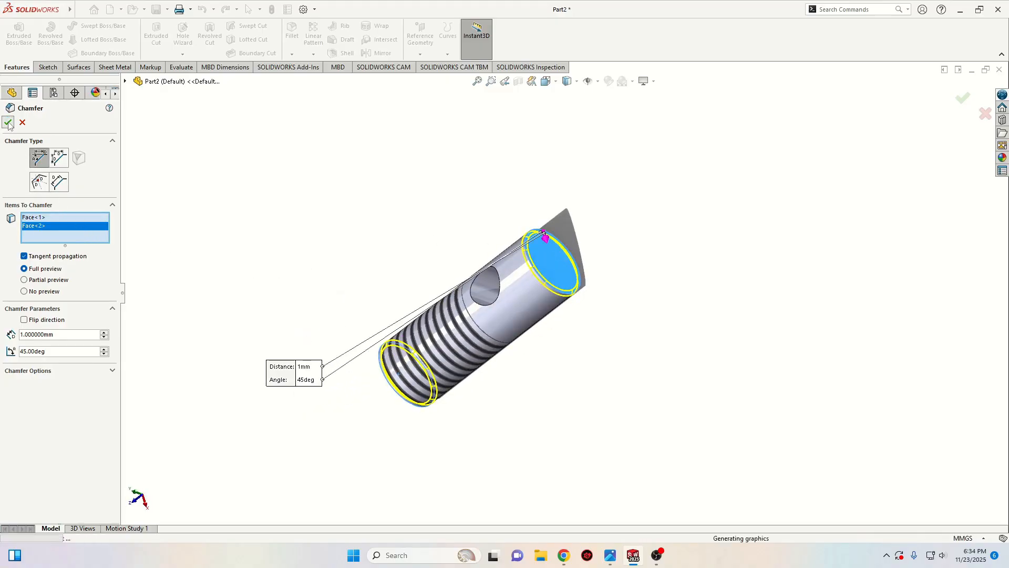
Step: Assign AISI 1020 from the Steel category as the pin's material
middle_click_drag(266, 272, 195, 196)
middle_click_drag(330, 309, 490, 314)
right_click(55, 177)
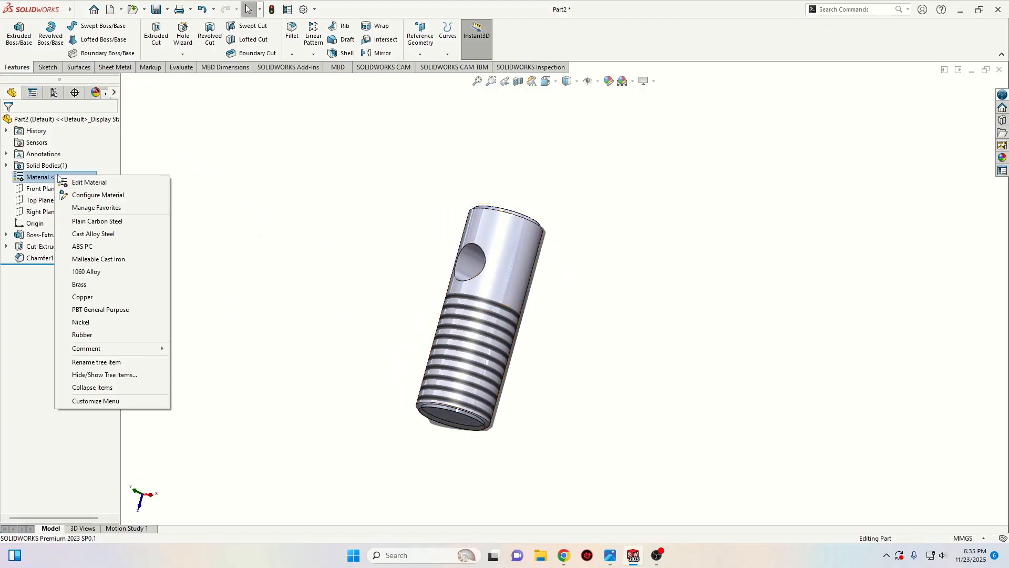
left_click(67, 180)
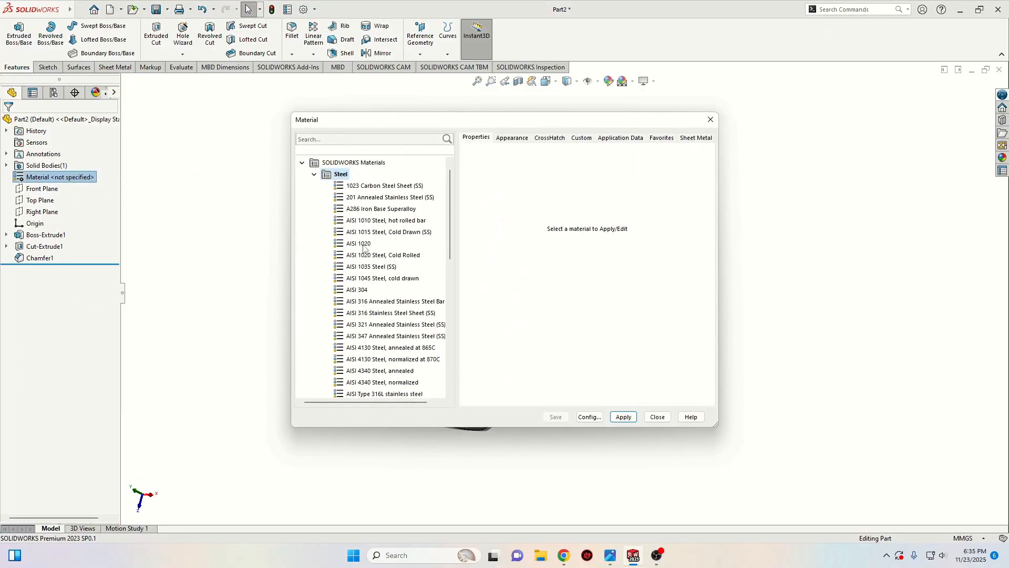
left_click(360, 244)
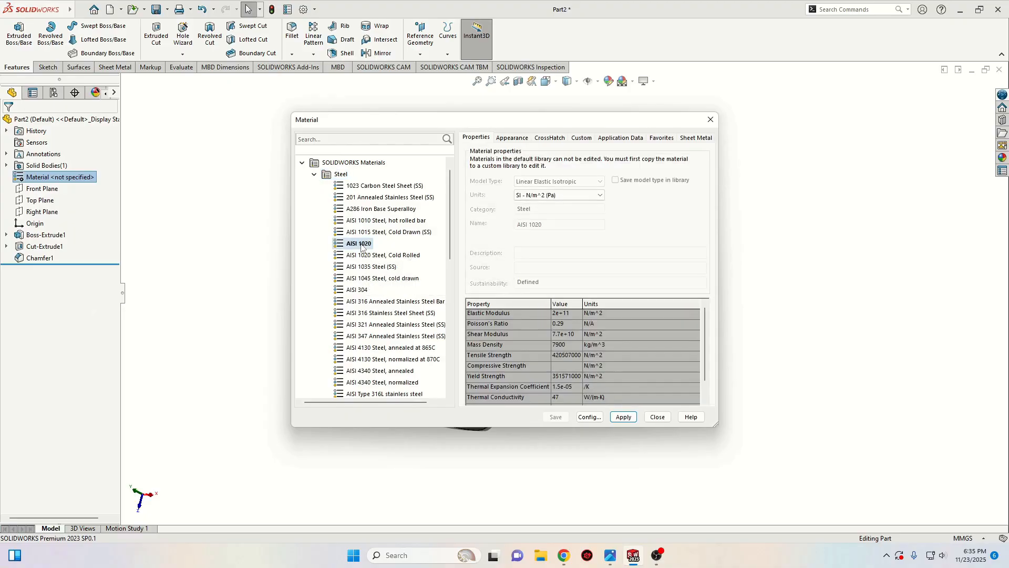
left_click(631, 420)
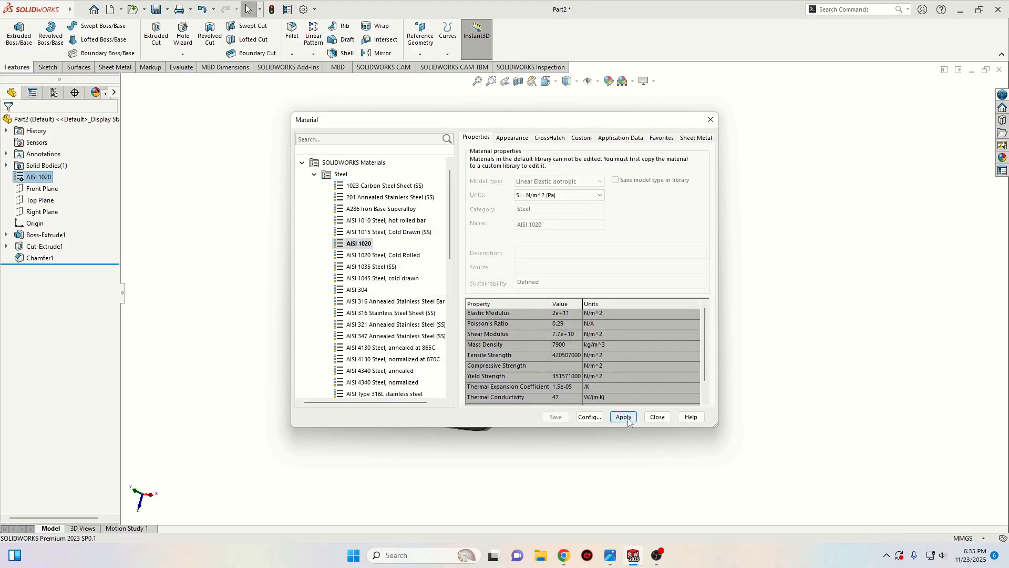
left_click(658, 417)
middle_click_drag(554, 421, 382, 433)
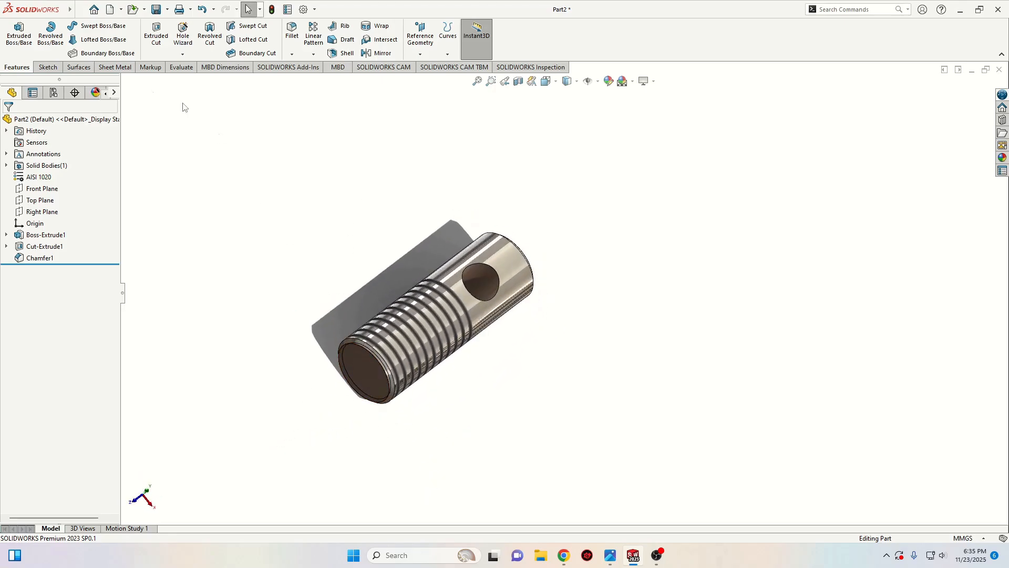
Step: Create a new part document for the lock nut and apply the Plain White scene
left_click(109, 9)
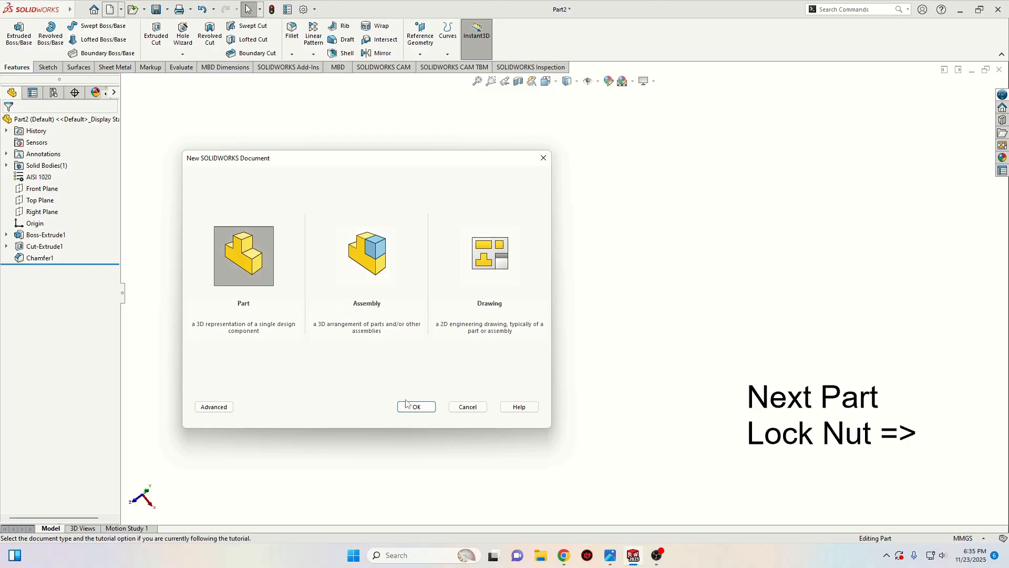
left_click(415, 407)
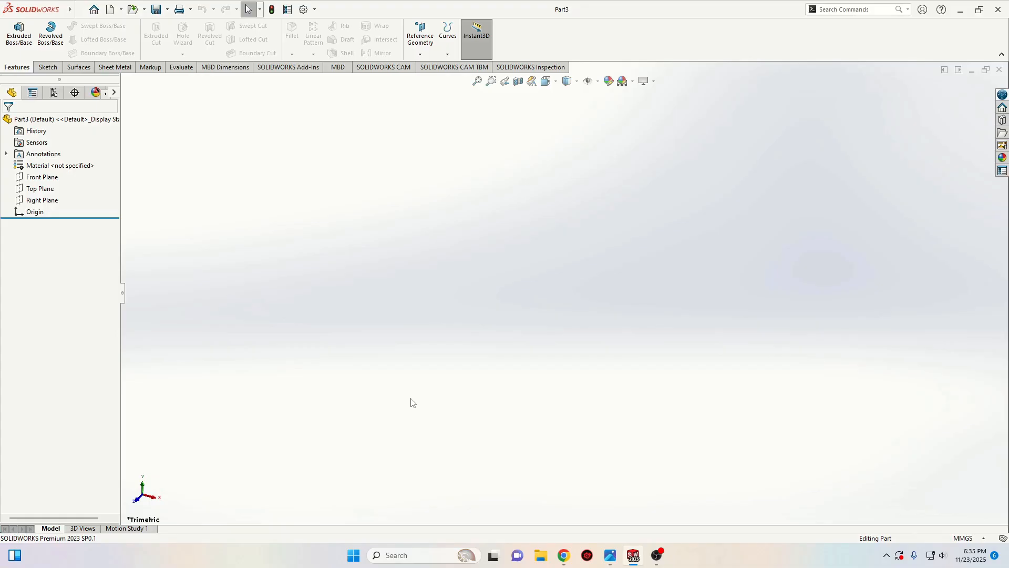
left_click(632, 80)
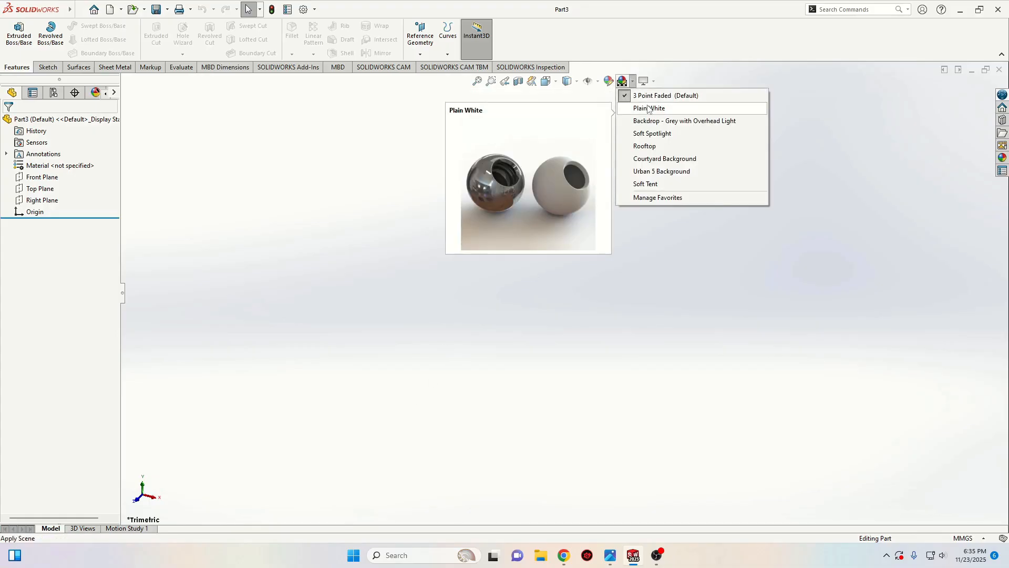
left_click(651, 106)
Step: Sketch a circle about 67 mm in diameter on the Front Plane, centred on the origin
left_click(42, 177)
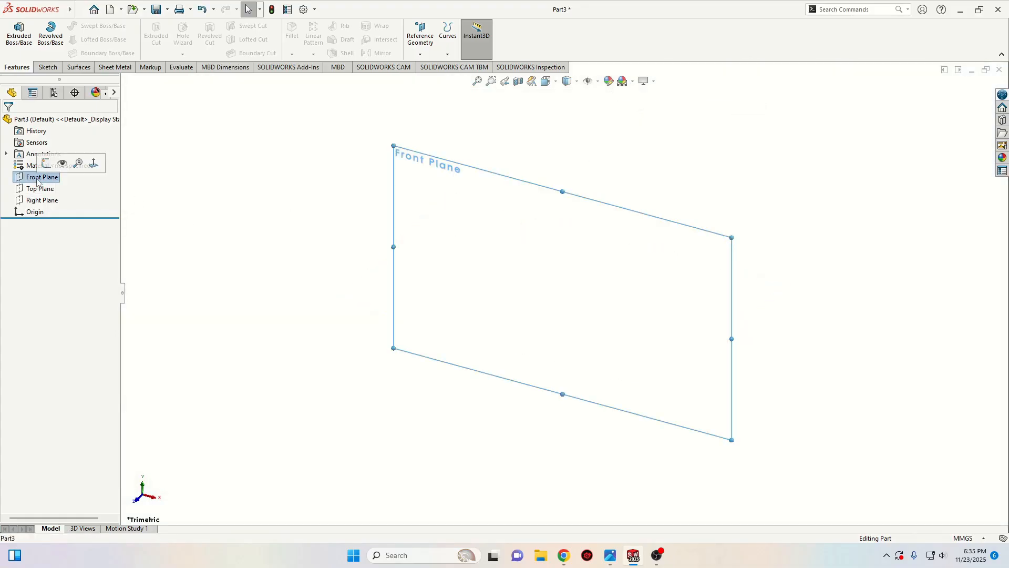
left_click(47, 164)
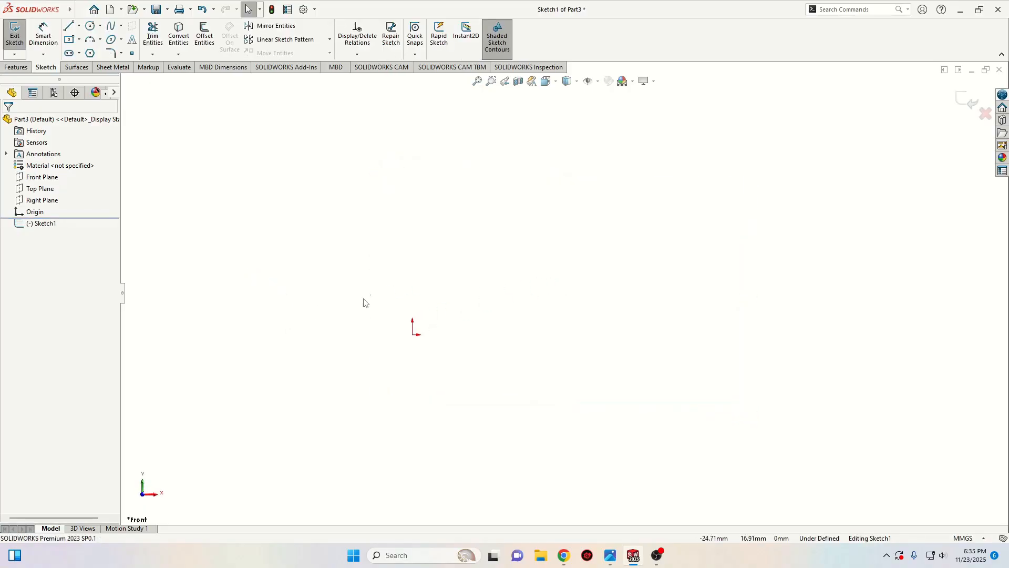
left_click(90, 26)
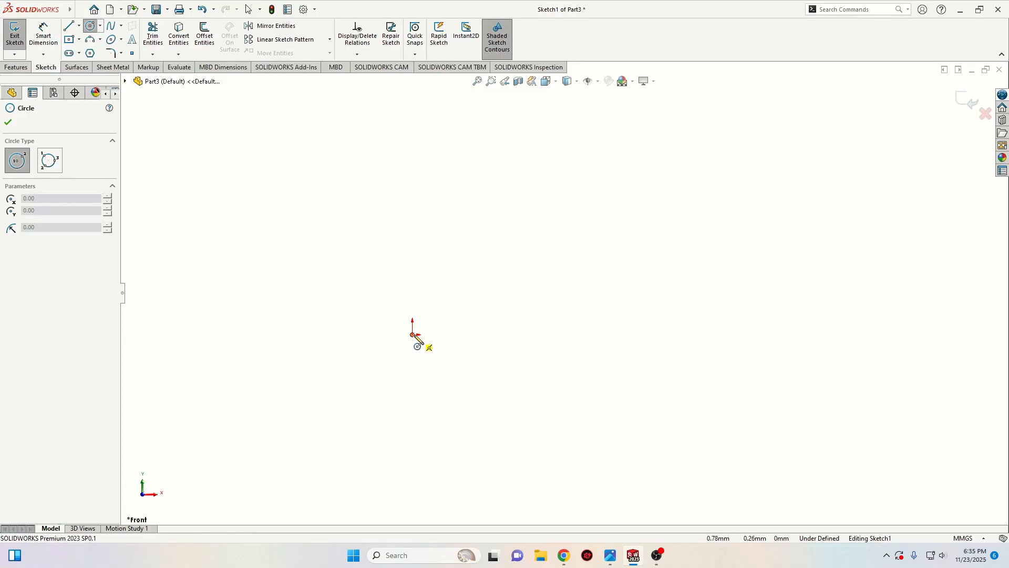
left_click(412, 334)
left_click(373, 390)
key("Escape")
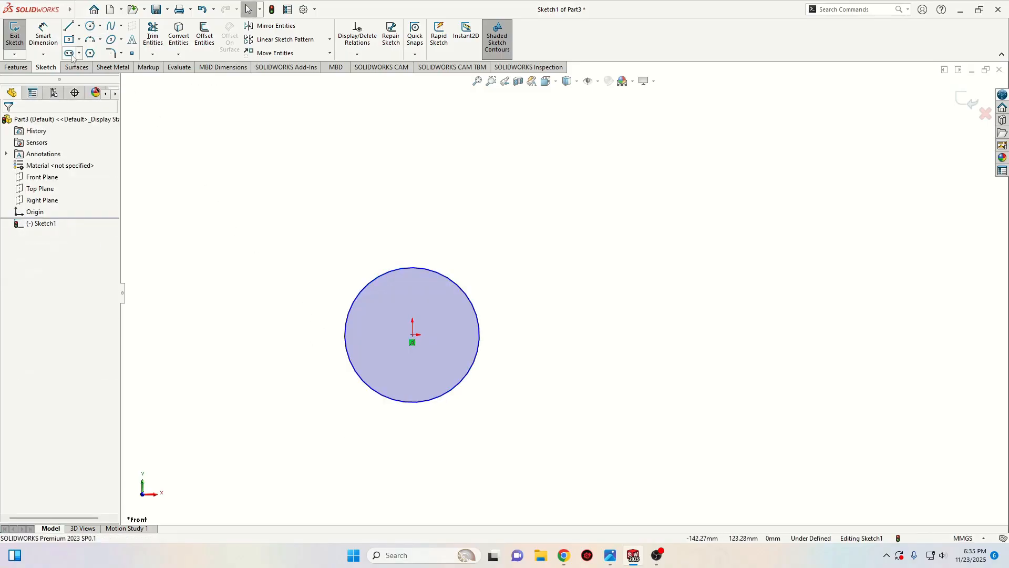
Step: Dimension the circle's diameter and set it to 45 mm
left_click(43, 35)
left_click(348, 316)
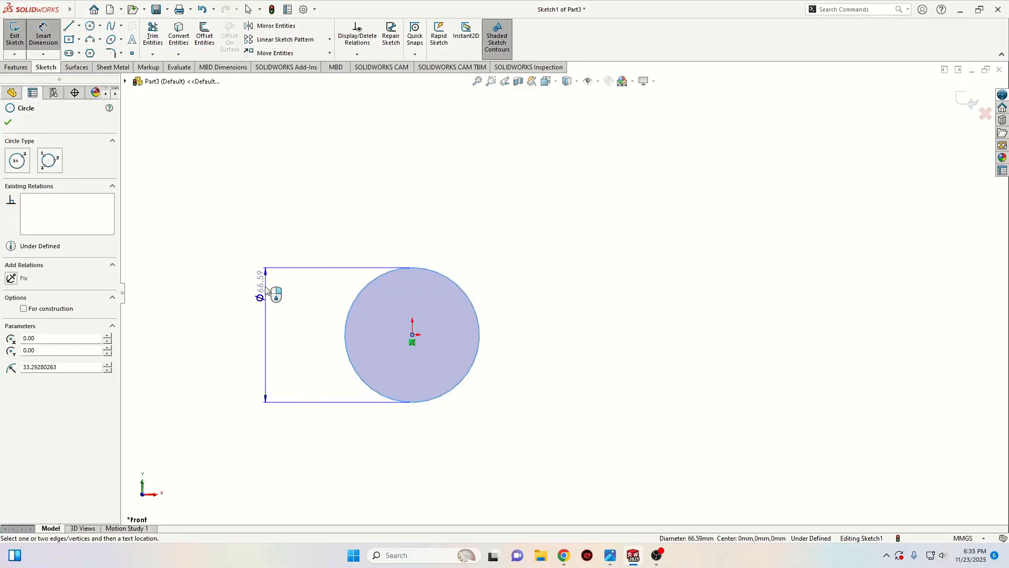
left_click(265, 290)
left_click(267, 290)
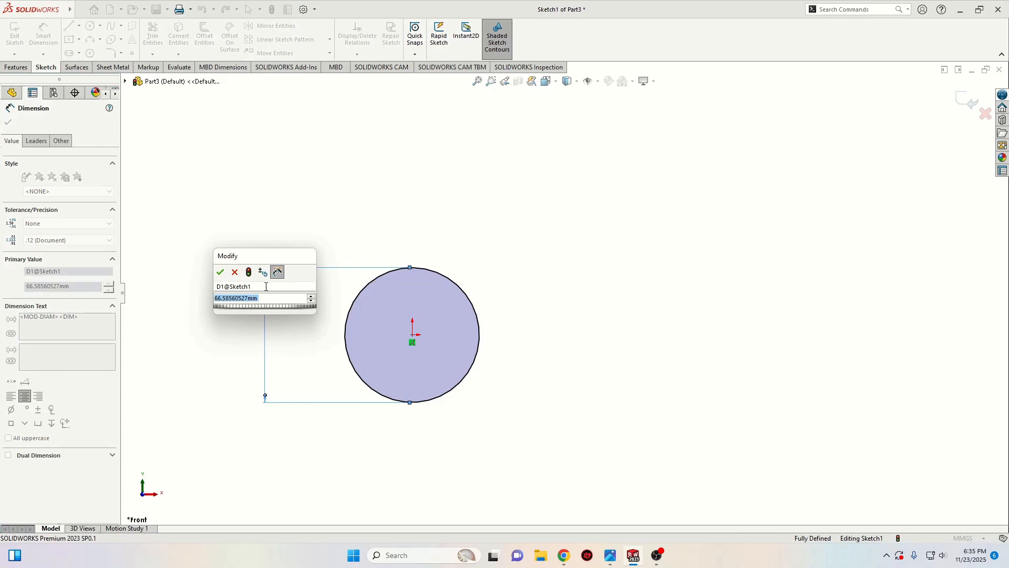
type("45")
key("Return")
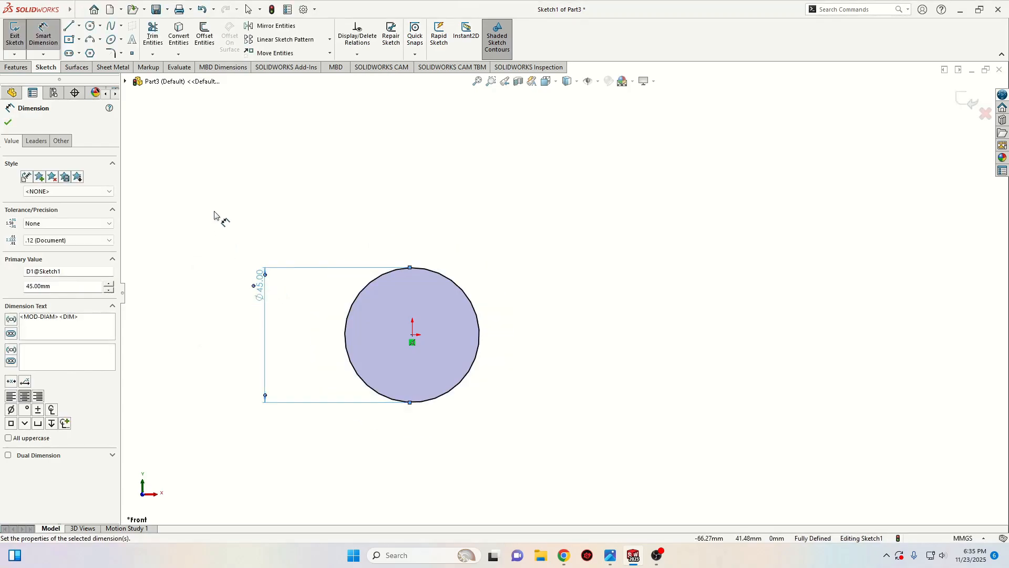
key("Escape")
Step: Extrude the circle as a blind boss 8 mm deep
left_click(21, 66)
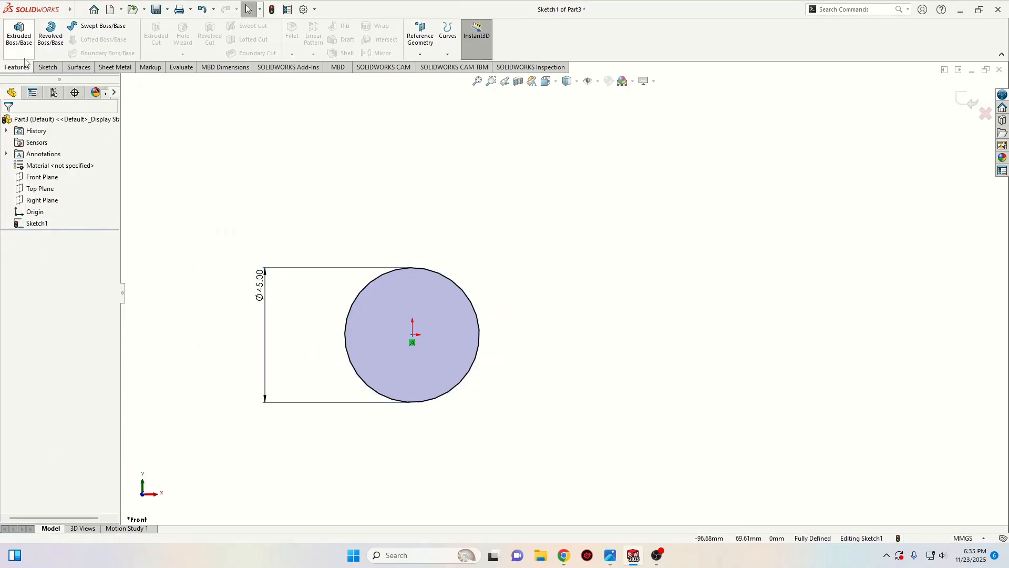
left_click(21, 41)
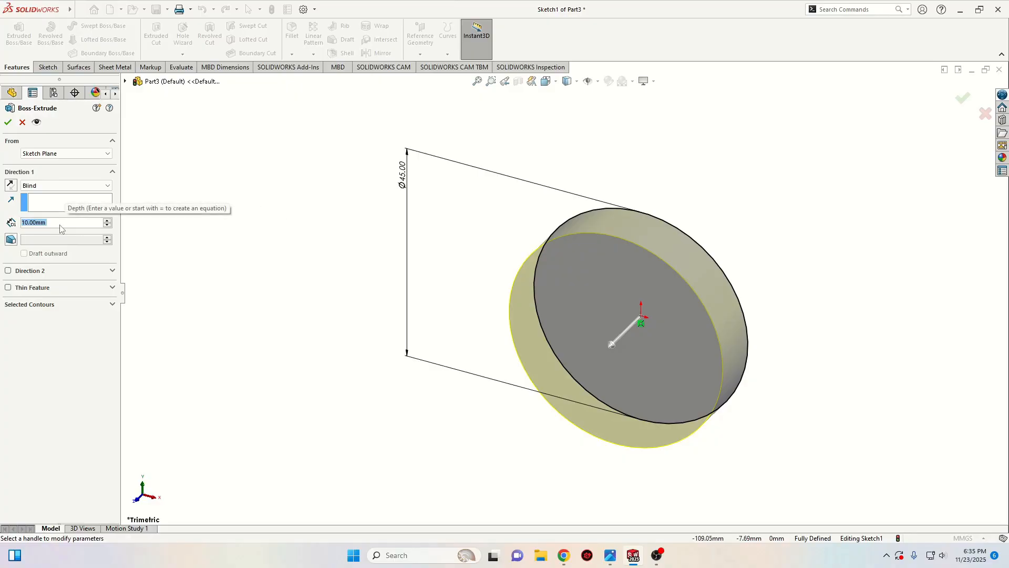
type("8")
key("Return")
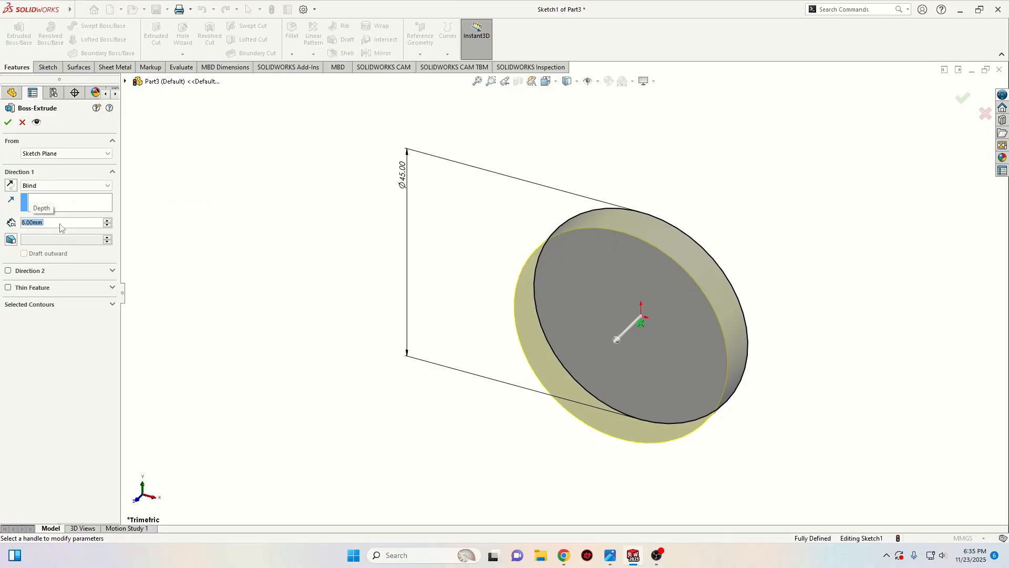
left_click(8, 124)
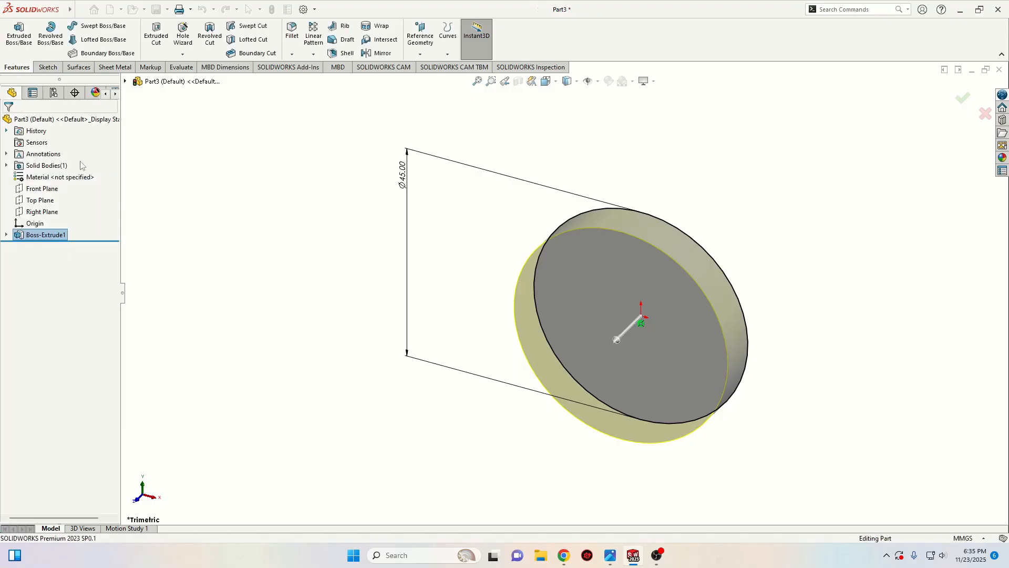
Step: Start a Hole Wizard feature with a plain hole in the ANSI Metric standard, using the Drill sizes type
mouse_move(305, 299)
middle_mouse_down()
mouse_move(263, 281)
mouse_move(286, 266)
mouse_move(296, 230)
middle_mouse_up()
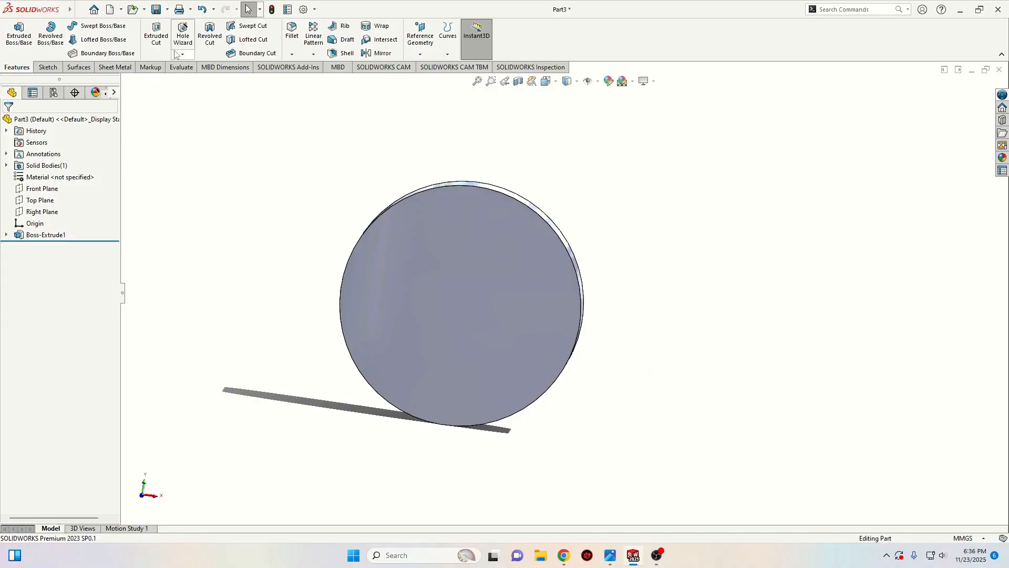
left_click(183, 35)
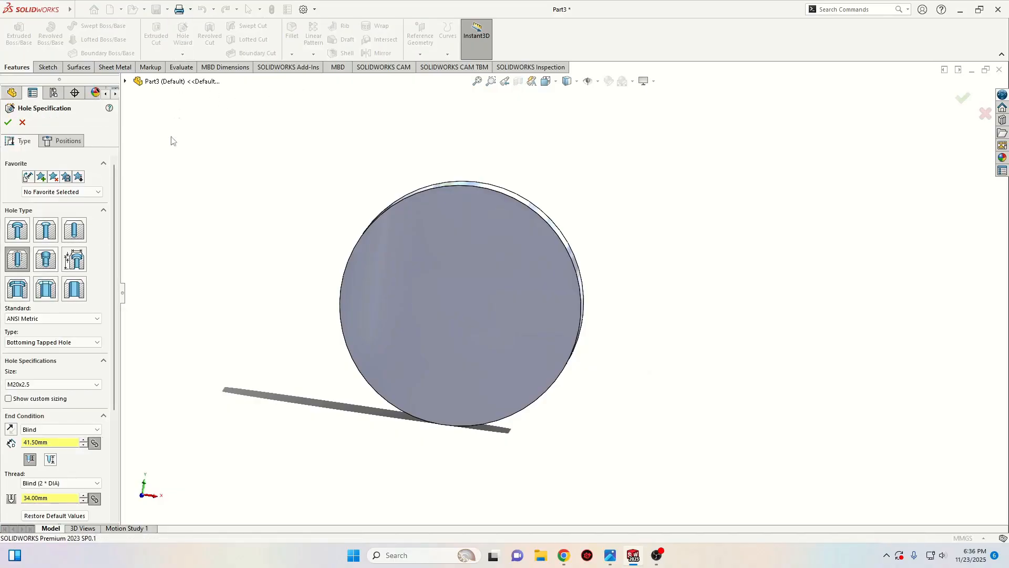
left_click(74, 230)
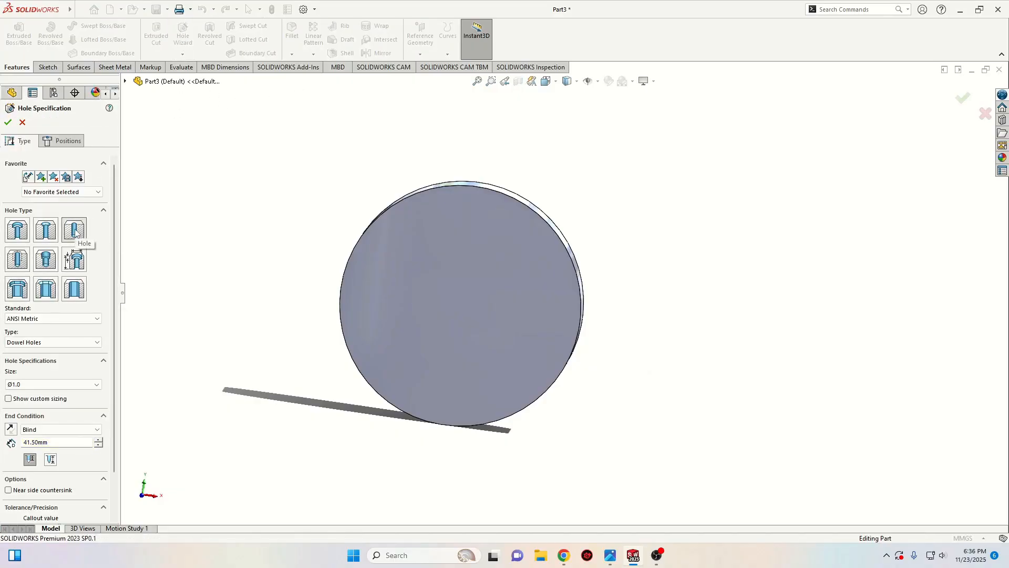
left_click(35, 319)
left_click(36, 331)
left_click(44, 342)
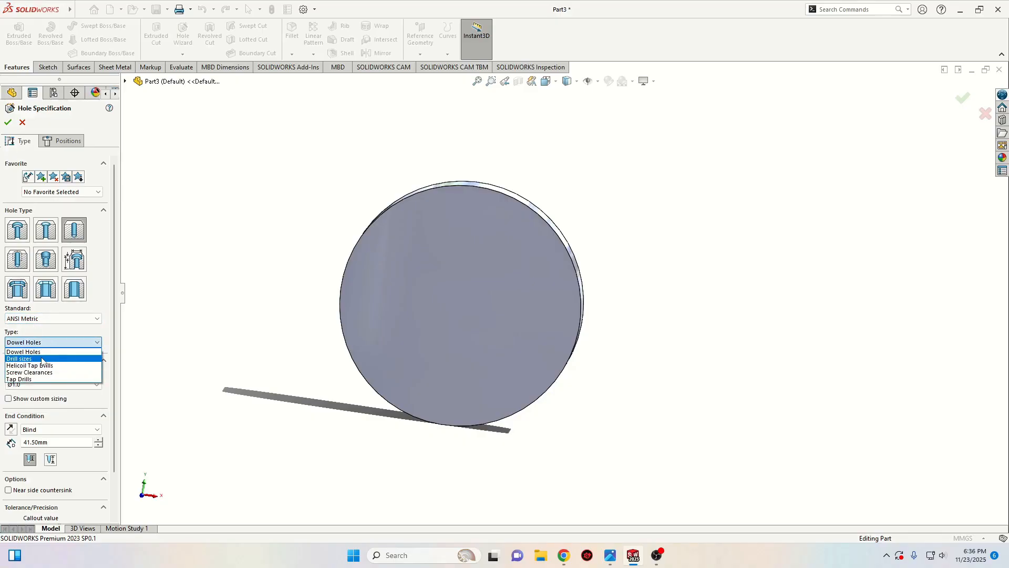
left_click(42, 358)
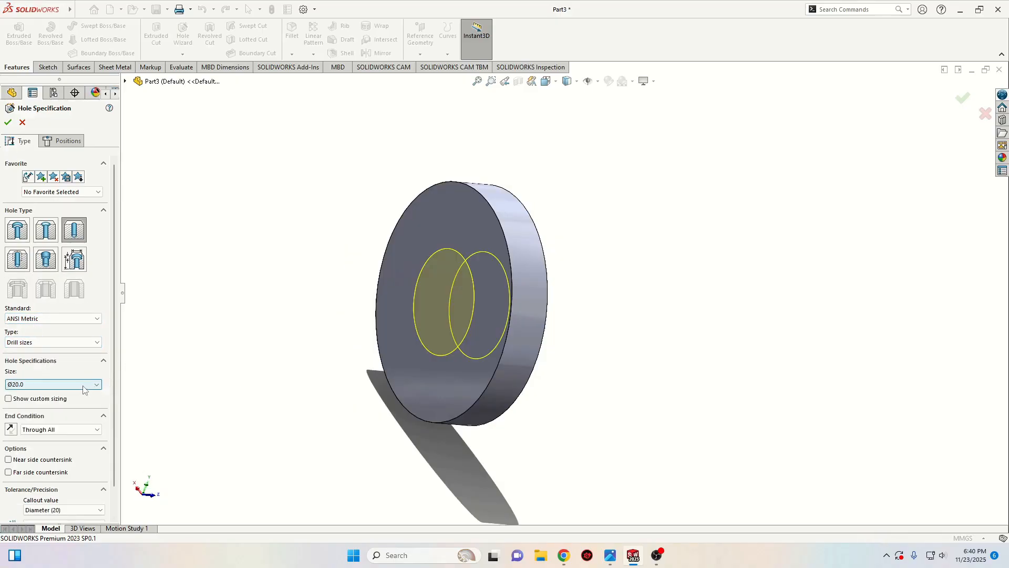
Step: Set the hole's drill size to Ø18.0
left_click(82, 385)
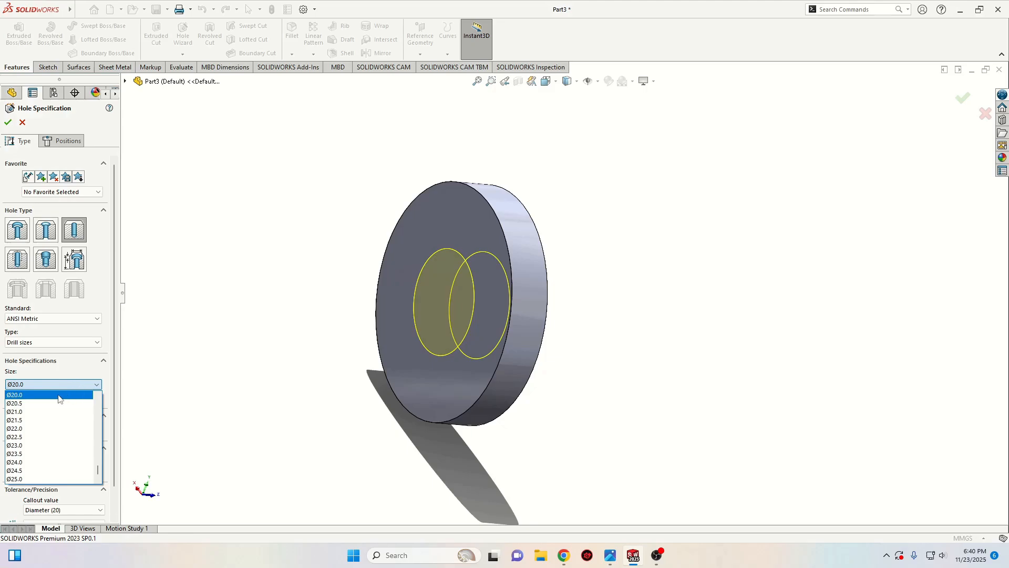
scroll(52, 447, "up", 15)
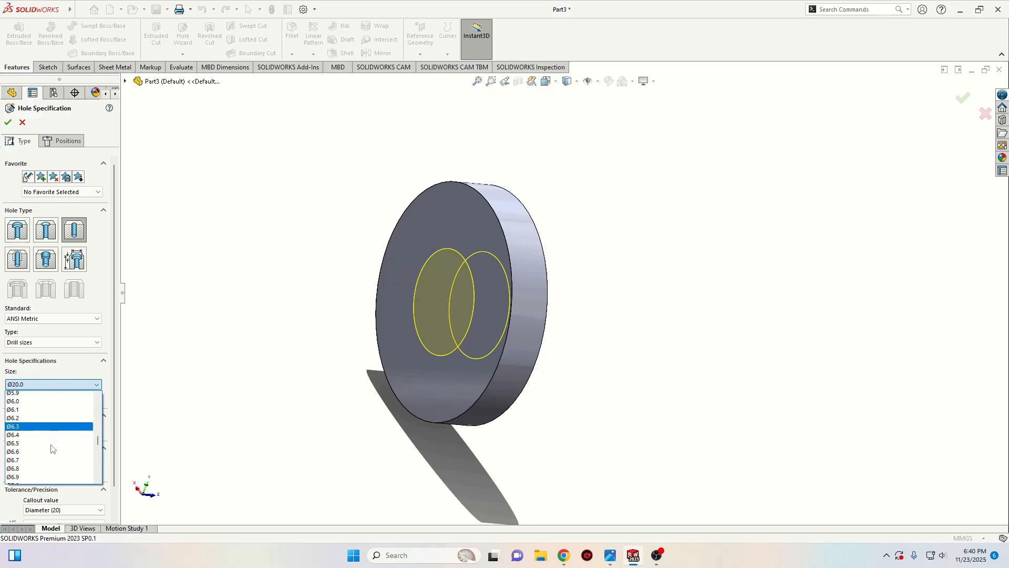
scroll(52, 448, "down", 12)
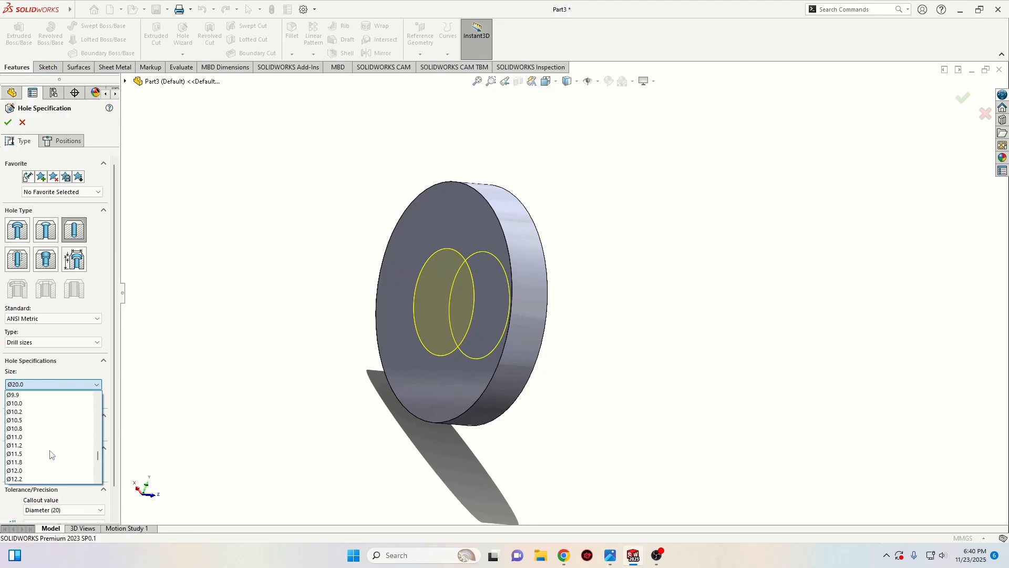
scroll(51, 454, "down", 3)
scroll(42, 462, "down", 4)
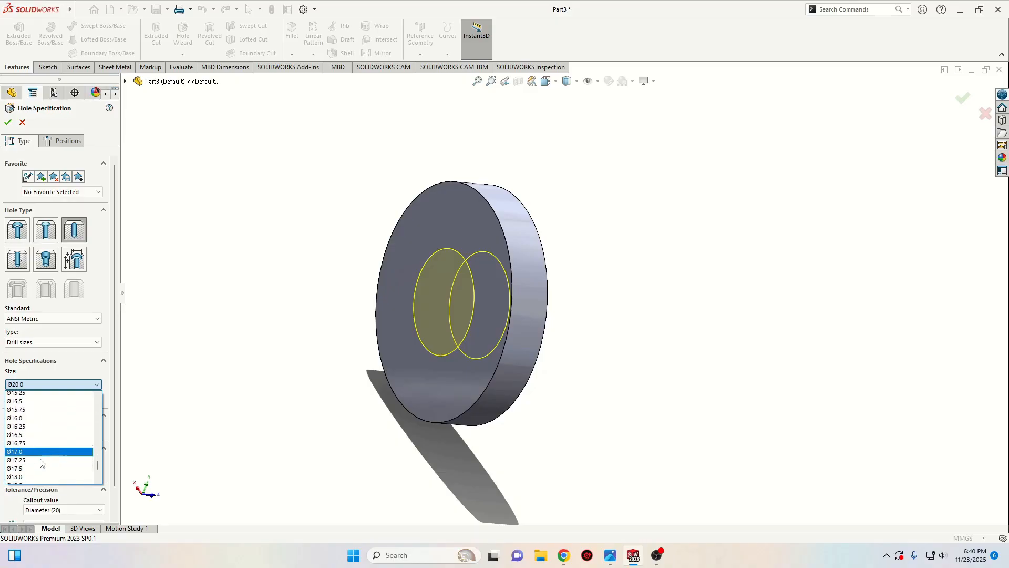
scroll(41, 461, "down", 2)
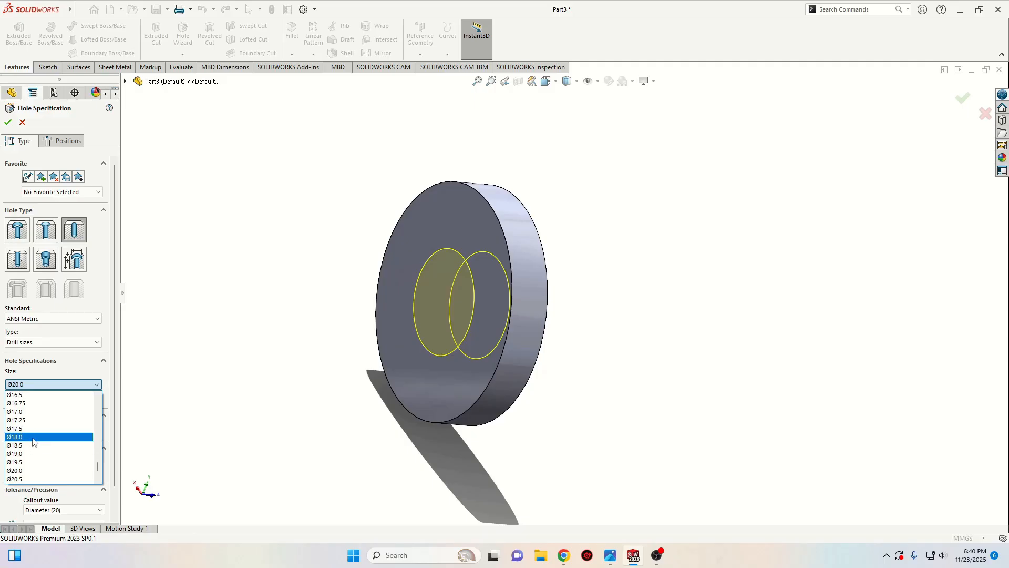
left_click(34, 440)
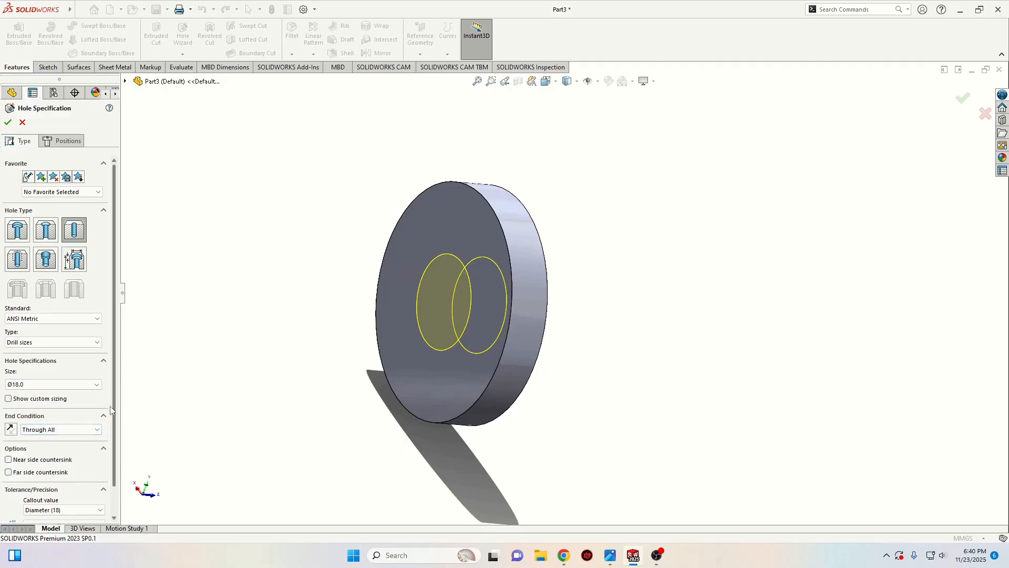
left_click_drag(116, 414, 113, 386)
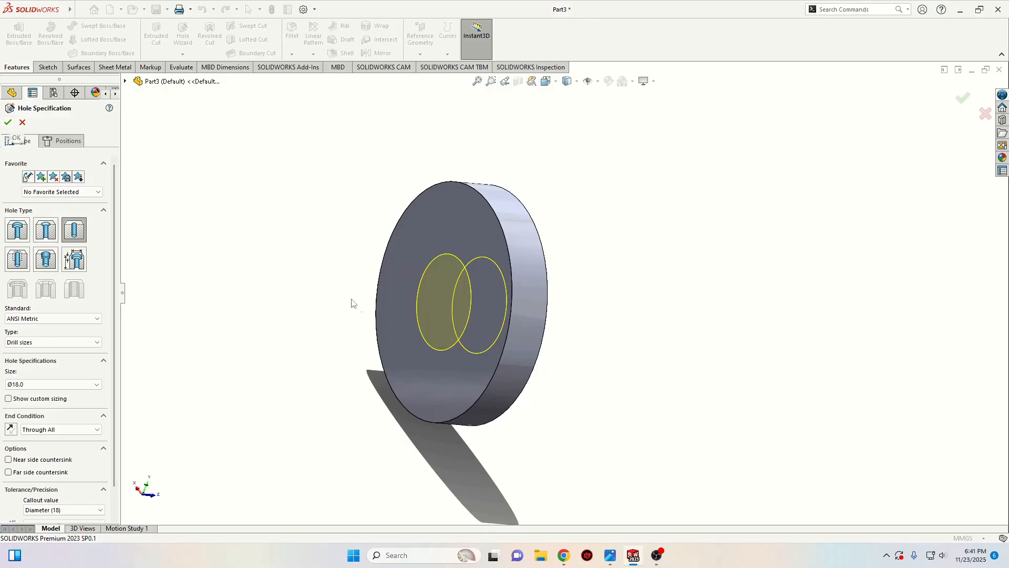
Step: Position the Ø18.0 through hole at the disc's centre and finish the Hole Wizard feature
middle_click_drag(353, 319, 373, 324)
left_click(67, 141)
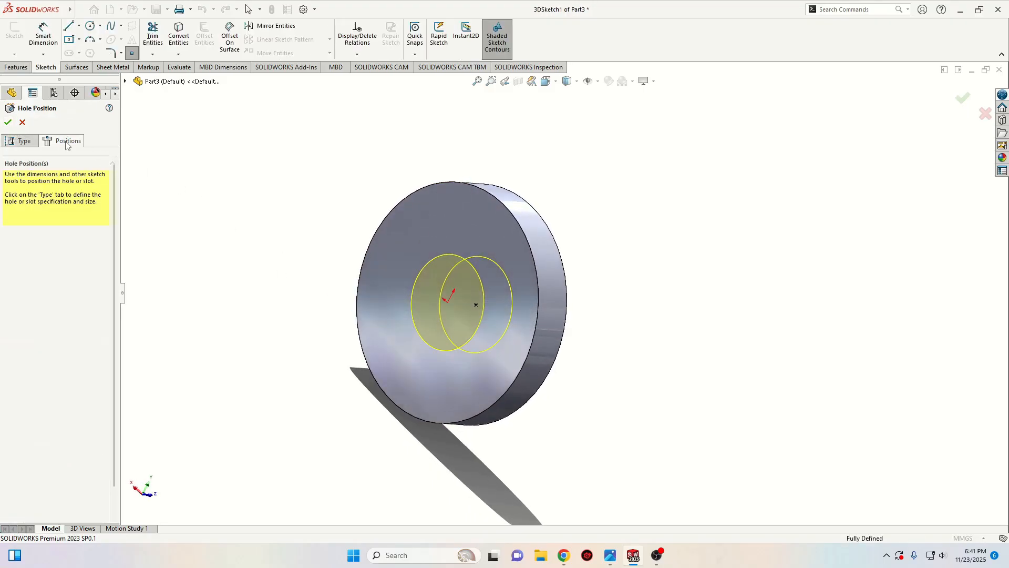
right_click(244, 273)
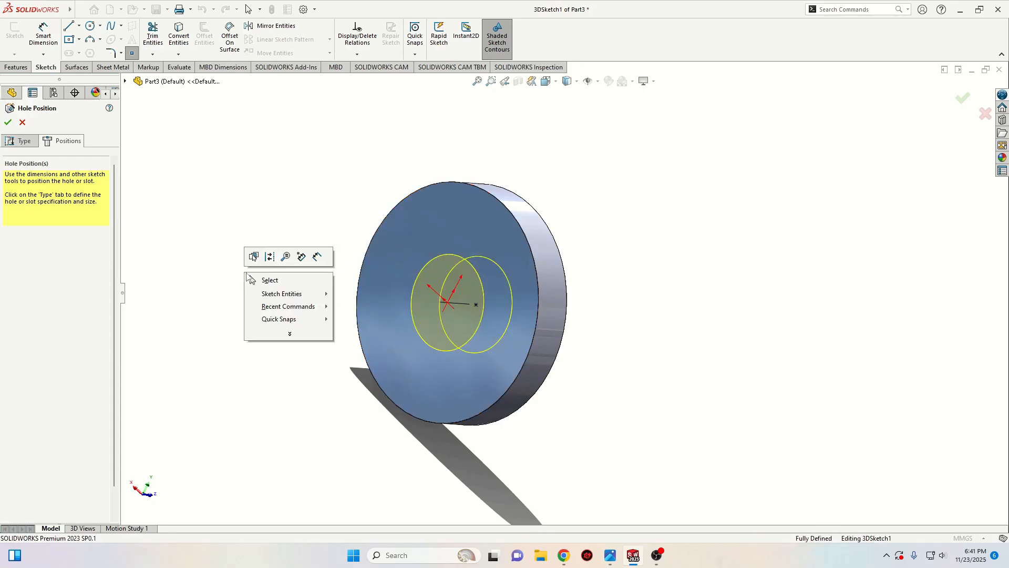
left_click(265, 283)
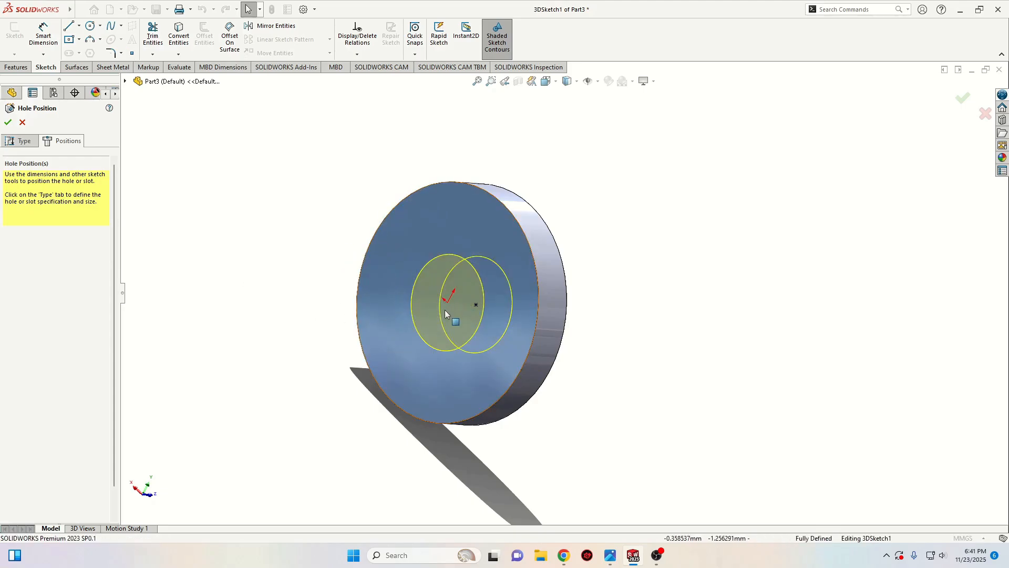
middle_click_drag(444, 310, 409, 295)
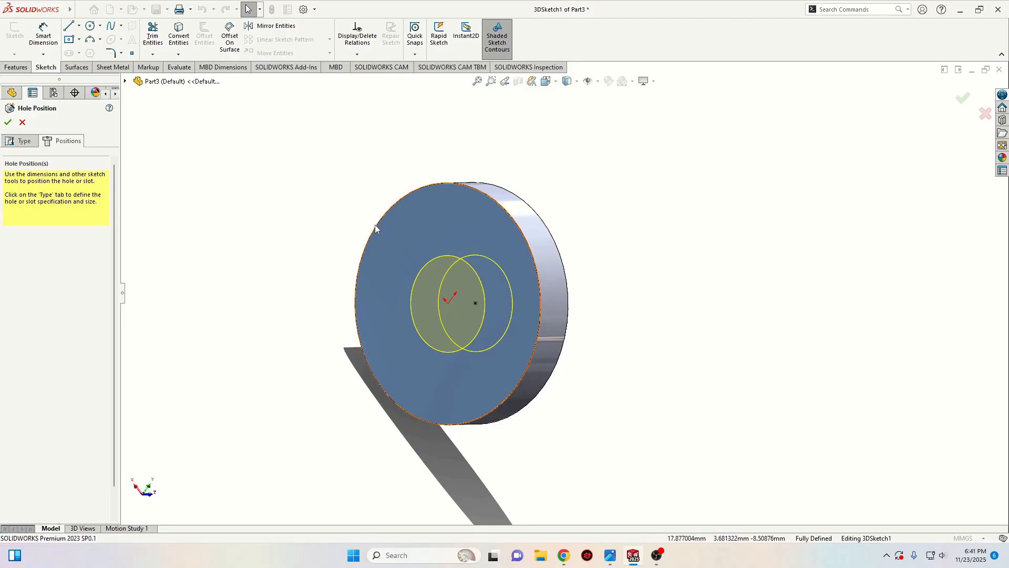
left_click(8, 122)
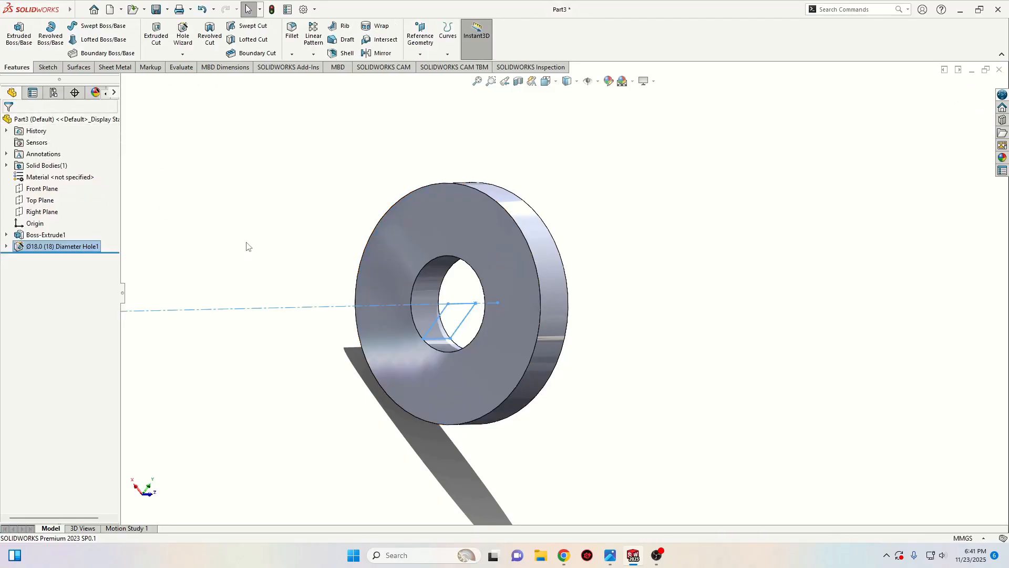
mouse_move(242, 275)
middle_mouse_down()
mouse_move(213, 234)
mouse_move(259, 218)
mouse_move(237, 290)
mouse_move(198, 230)
mouse_move(242, 284)
middle_mouse_up()
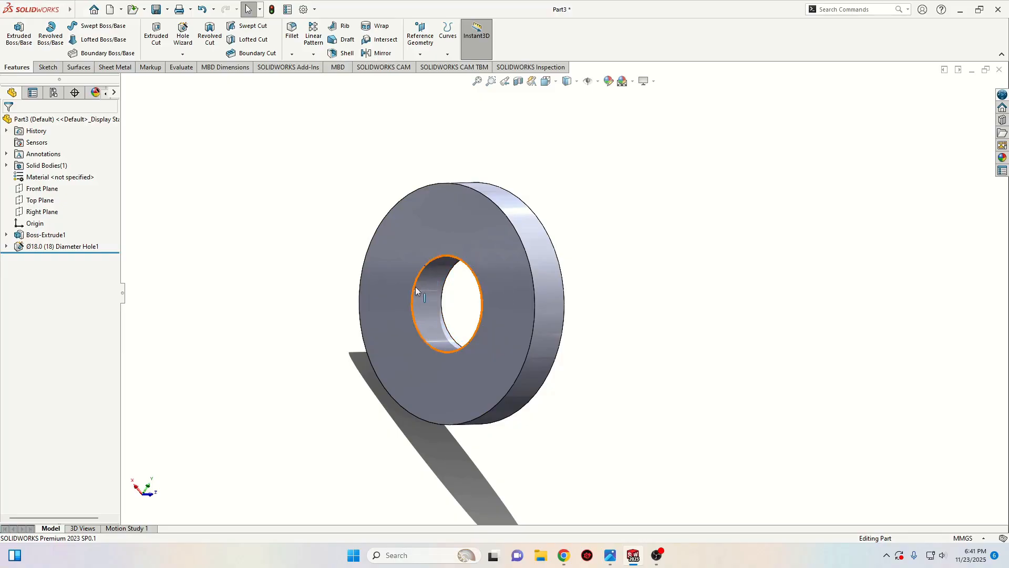
middle_click_drag(315, 288, 316, 309)
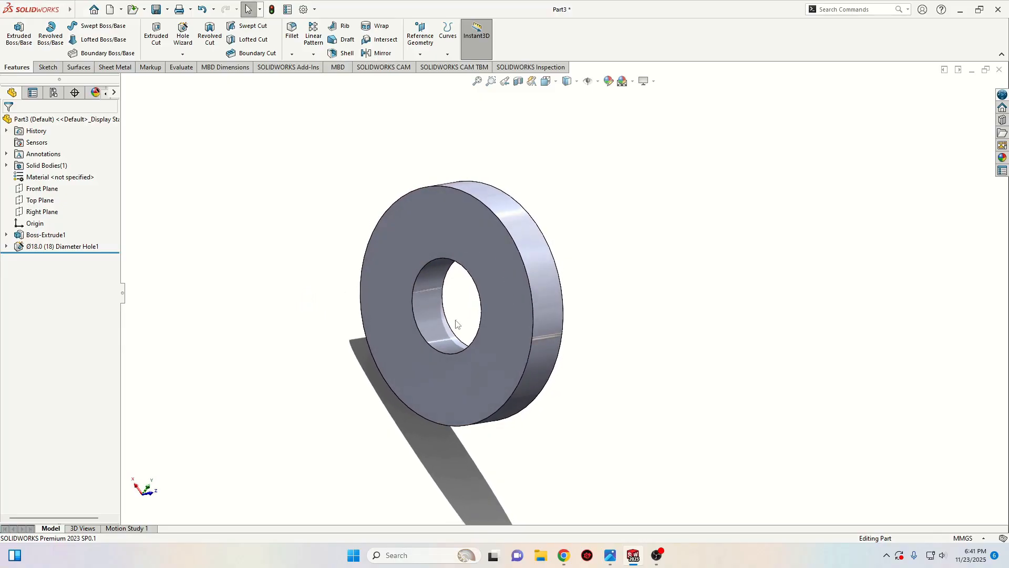
middle_click_drag(297, 274, 283, 272)
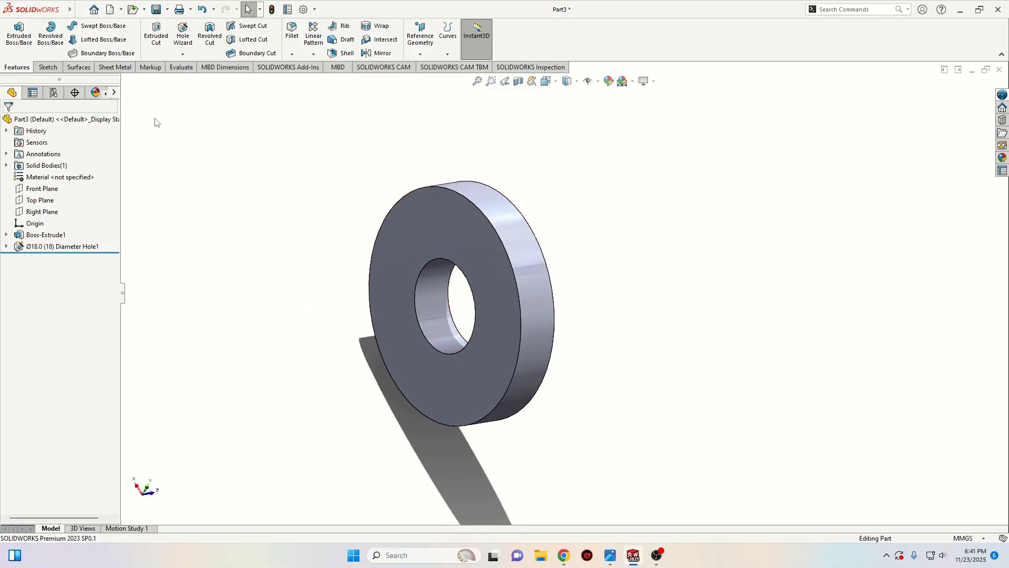
left_click(183, 55)
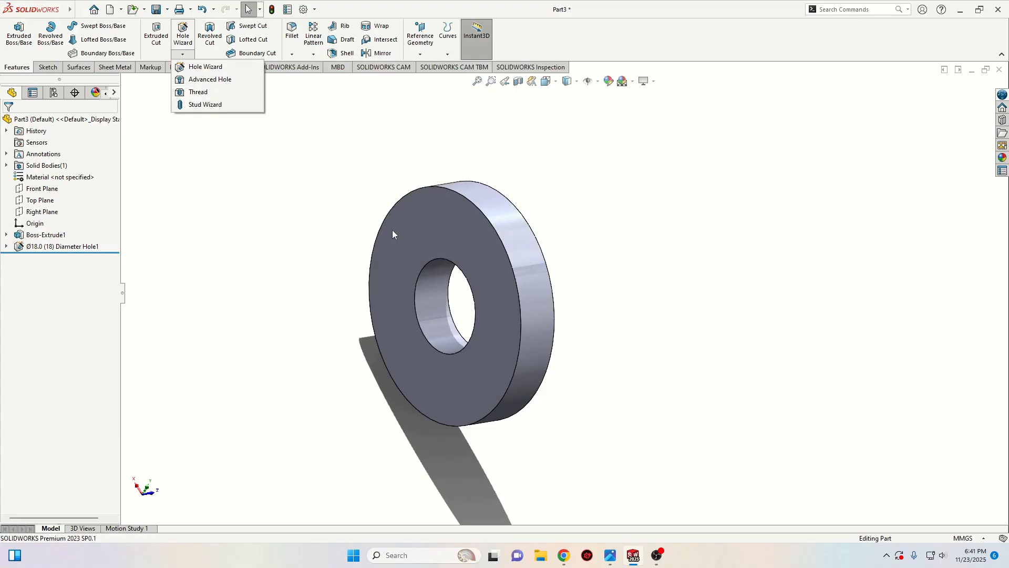
left_click(281, 288)
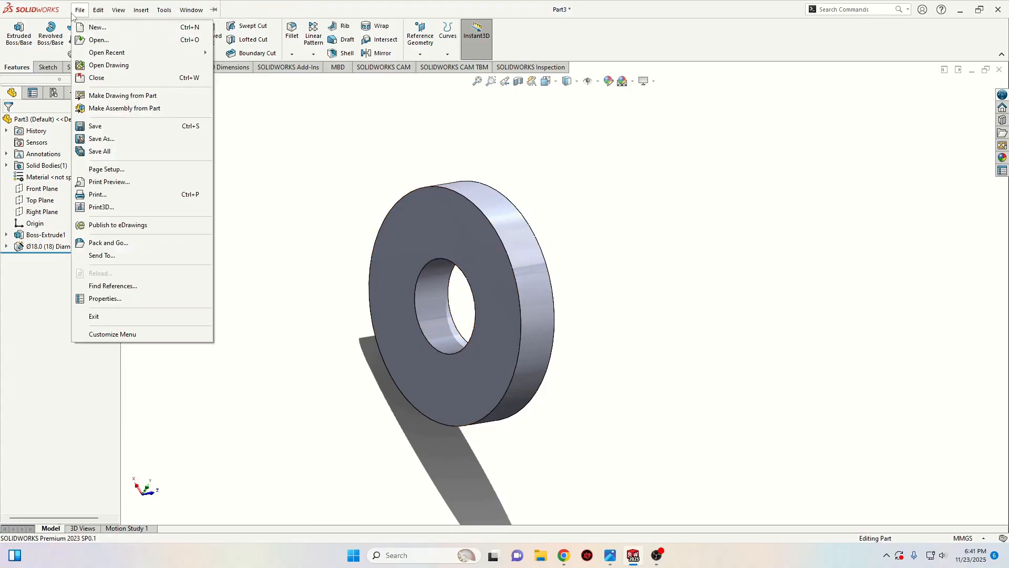
Step: Start a cosmetic thread on the hole's front edge with ANSI Metric machine threads, size M20x2.0
left_click(74, 11)
mouse_move(141, 14)
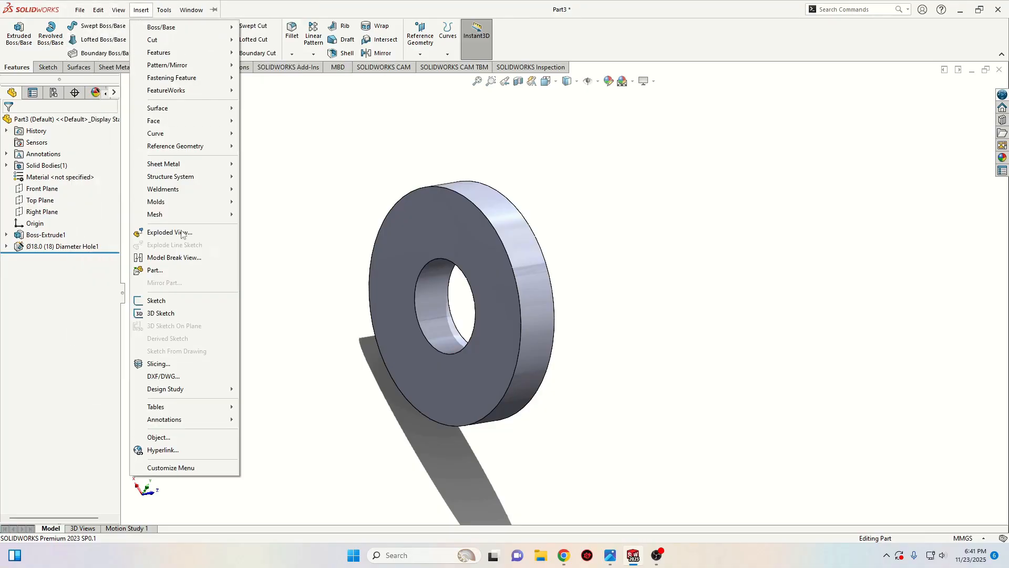
mouse_move(181, 420)
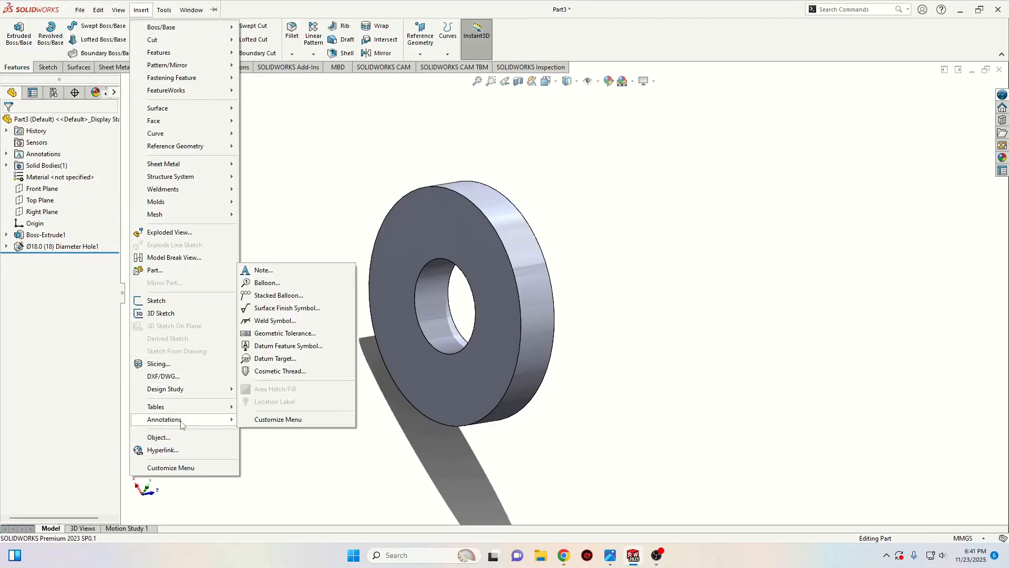
left_click(278, 372)
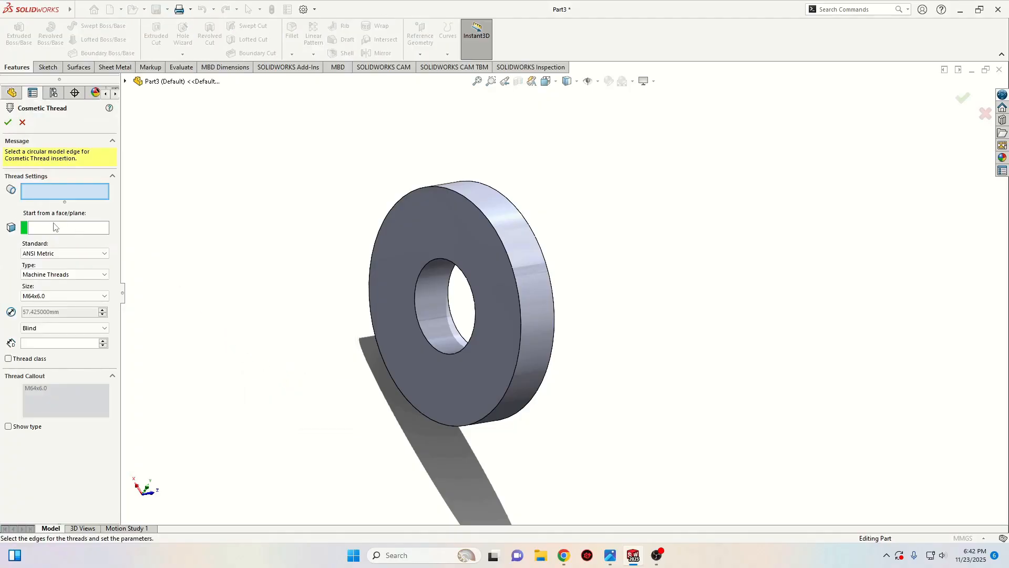
left_click(416, 303)
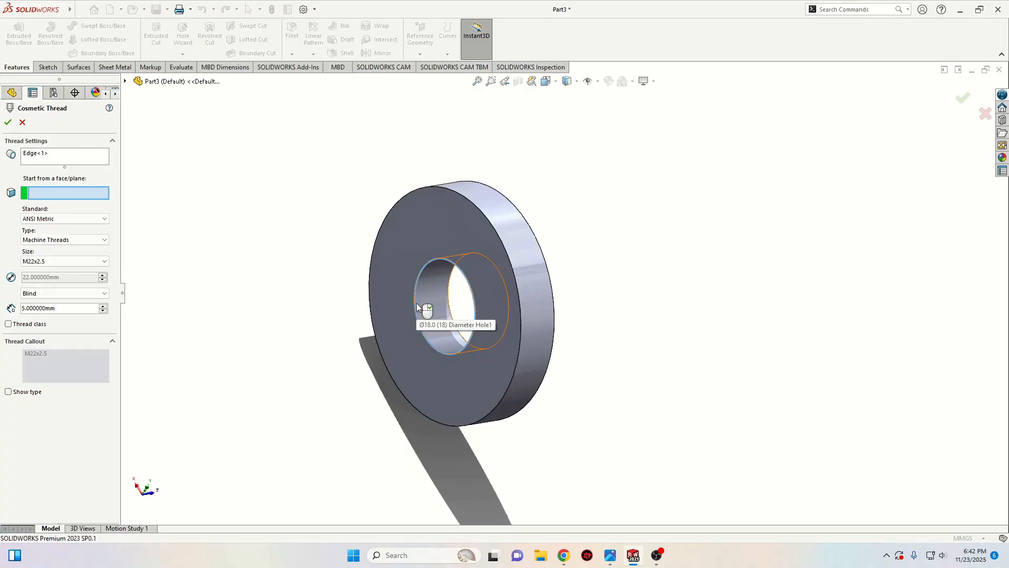
left_click(64, 261)
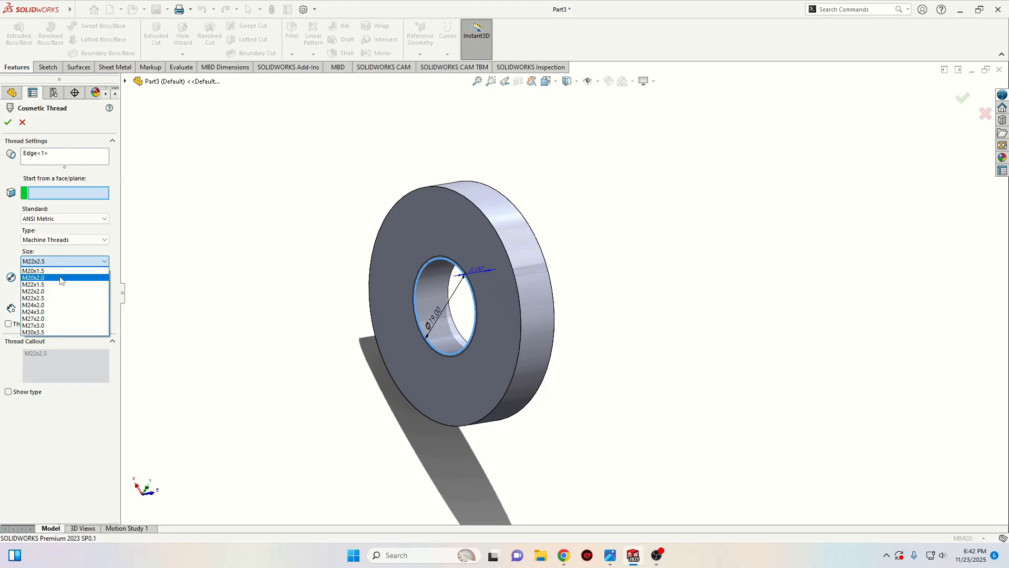
left_click(61, 278)
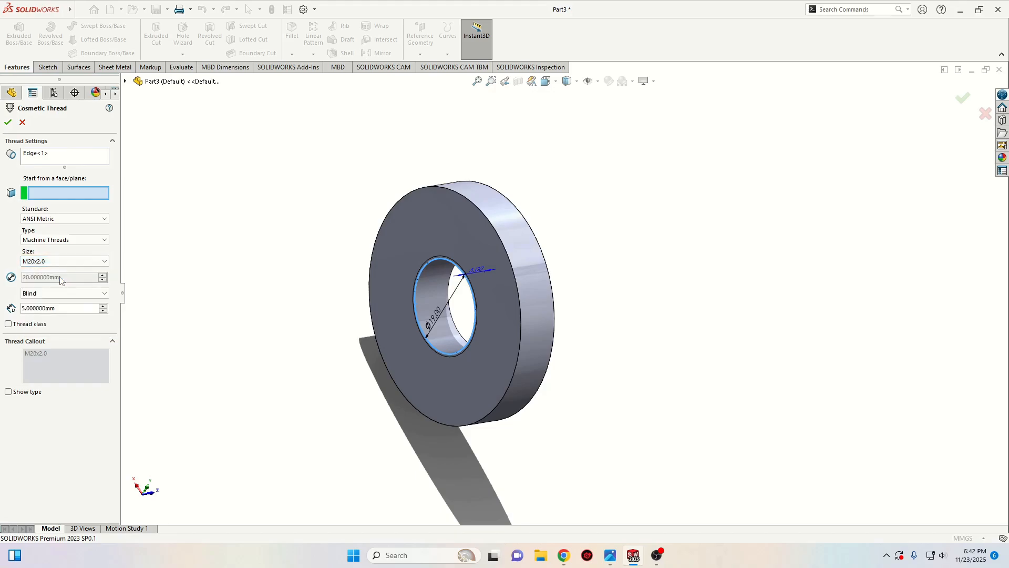
left_click(62, 263)
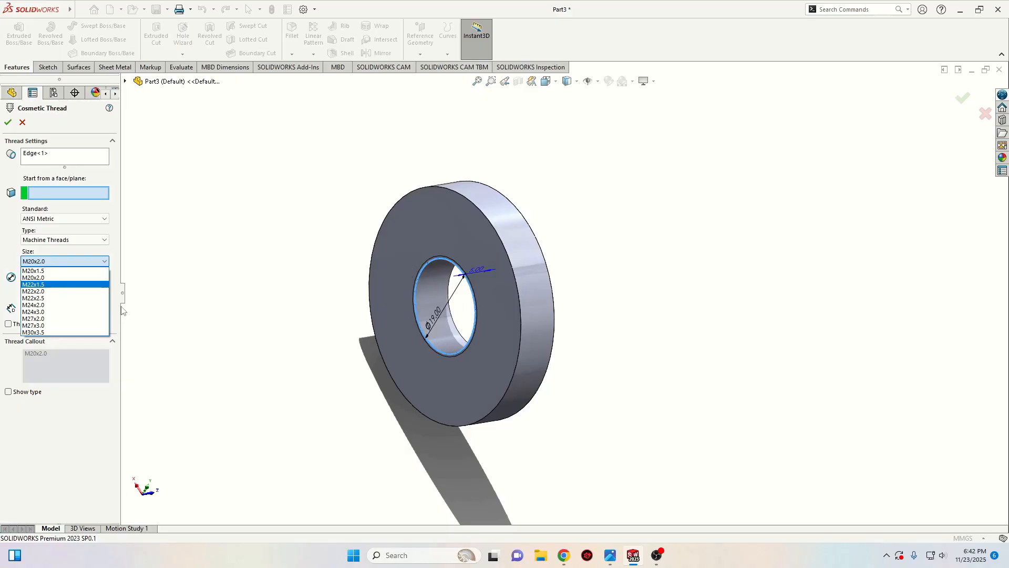
left_click(41, 279)
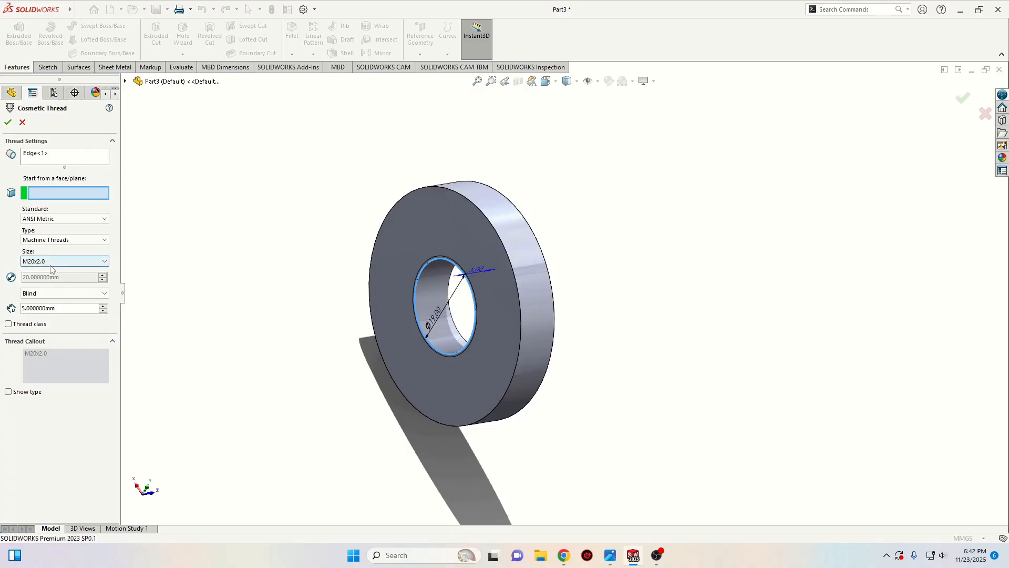
Step: Set the cosmetic thread's end condition to Through and accept the thread
left_click(69, 308)
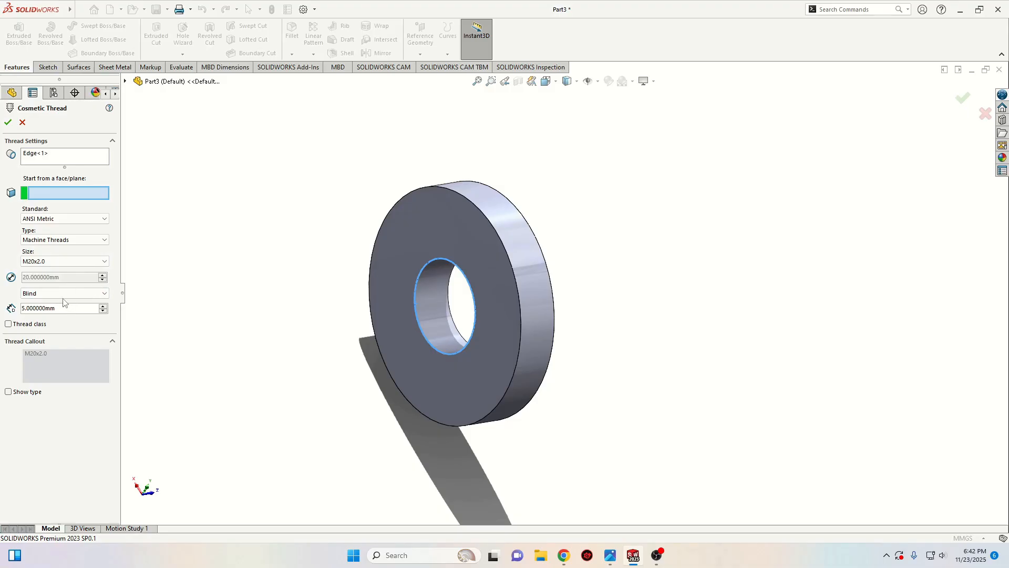
left_click(62, 295)
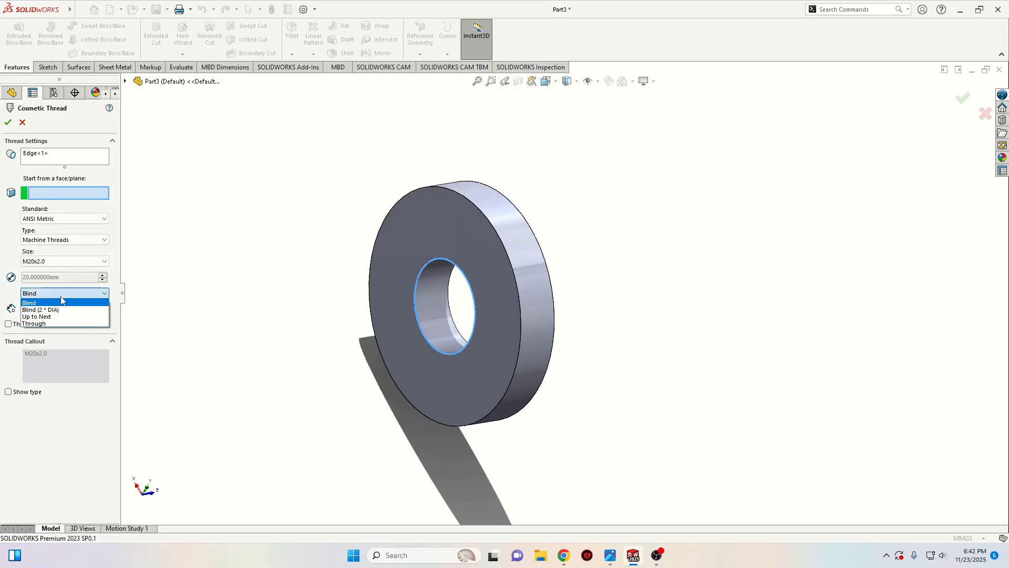
left_click(55, 323)
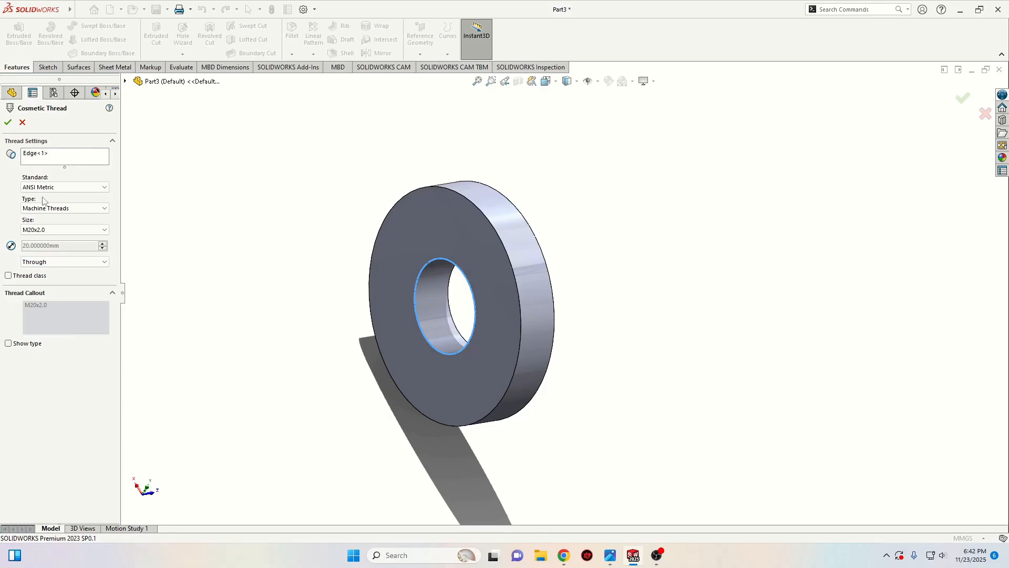
left_click(8, 122)
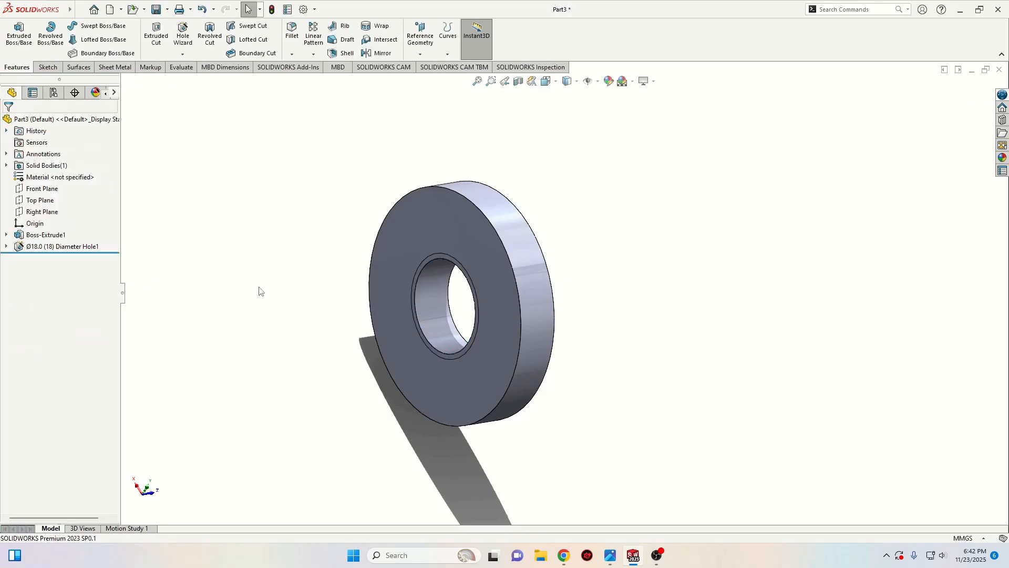
Step: Enable shaded cosmetic threads in the detailing settings of the document properties
middle_click_drag(275, 286, 304, 299)
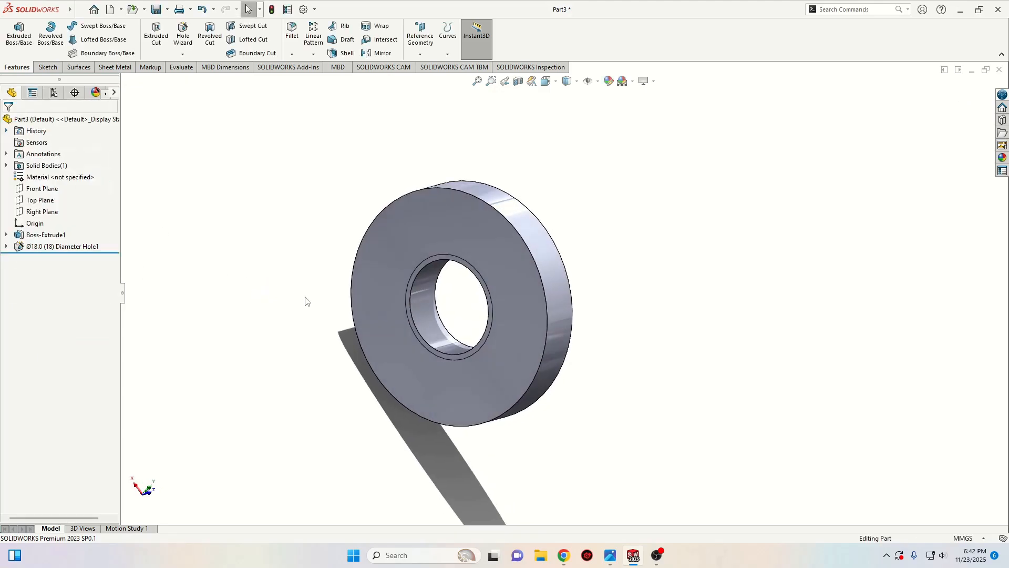
left_click(304, 9)
left_click(357, 97)
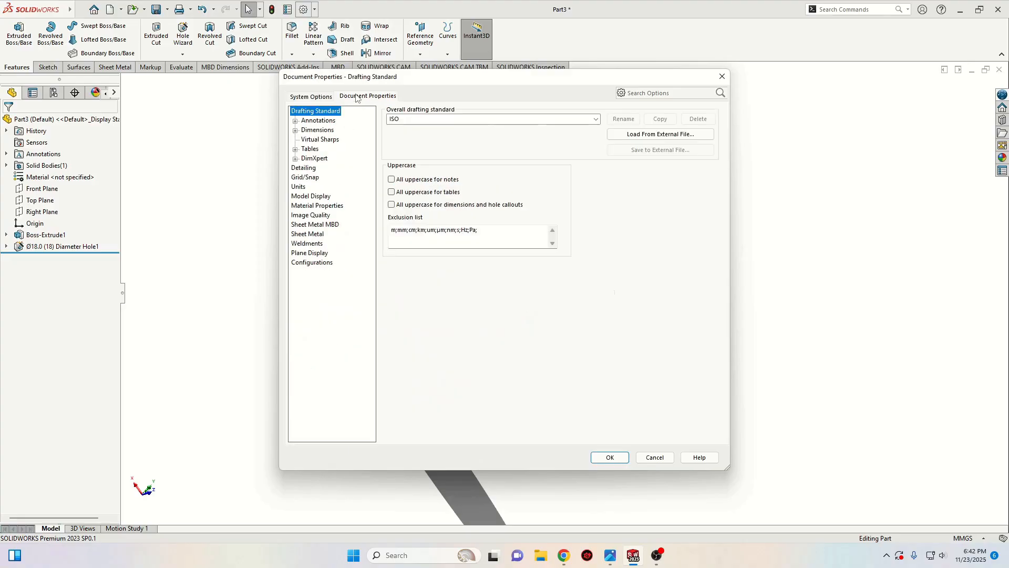
left_click(304, 168)
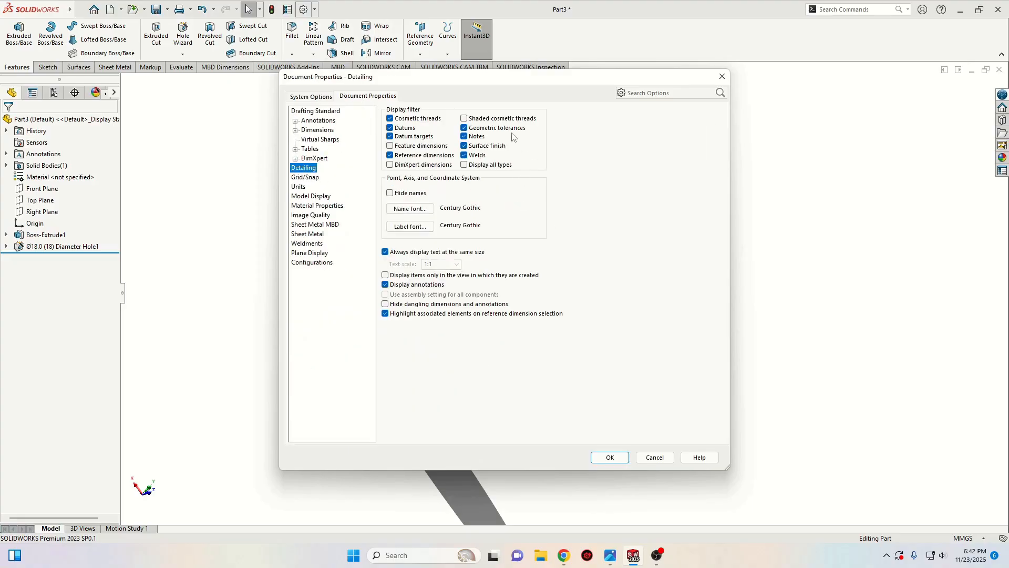
left_click(464, 119)
left_click(610, 457)
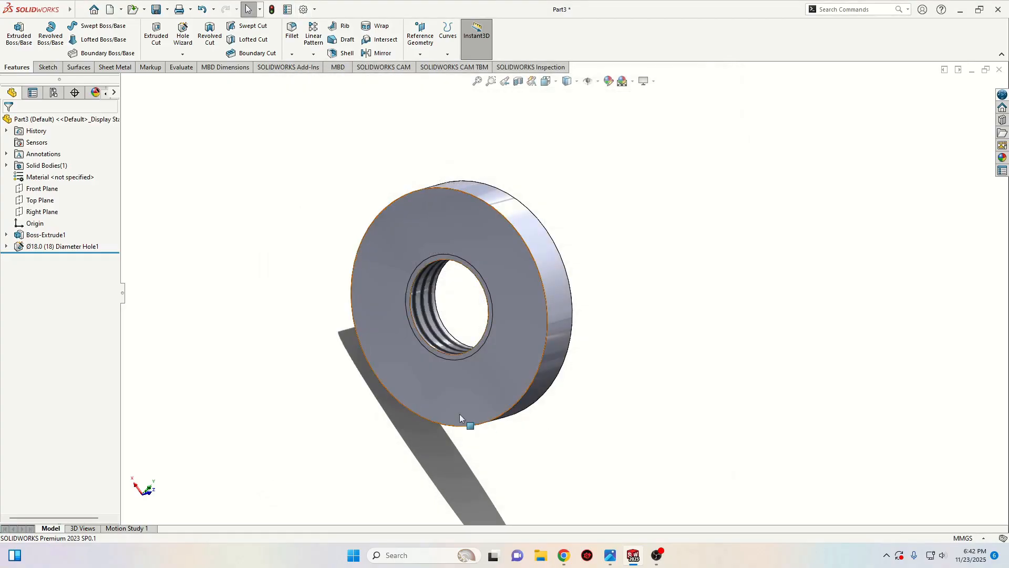
Step: Undo the cosmetic thread on the hole
middle_click_drag(321, 365, 322, 482)
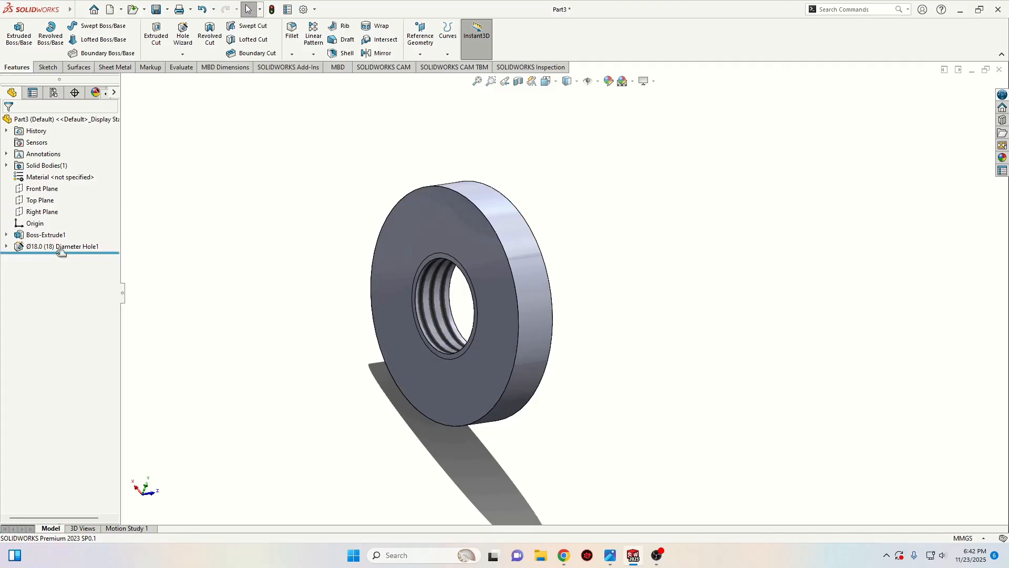
left_click(202, 10)
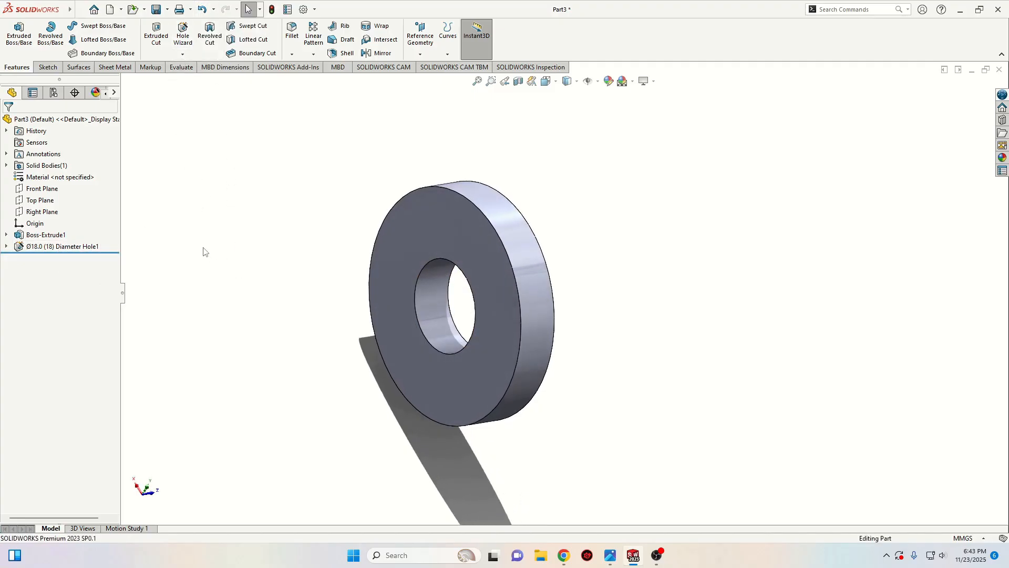
Step: Start a Thread feature on the front edge of the centre hole, dismissing the notice about nominal profiles
left_click(185, 57)
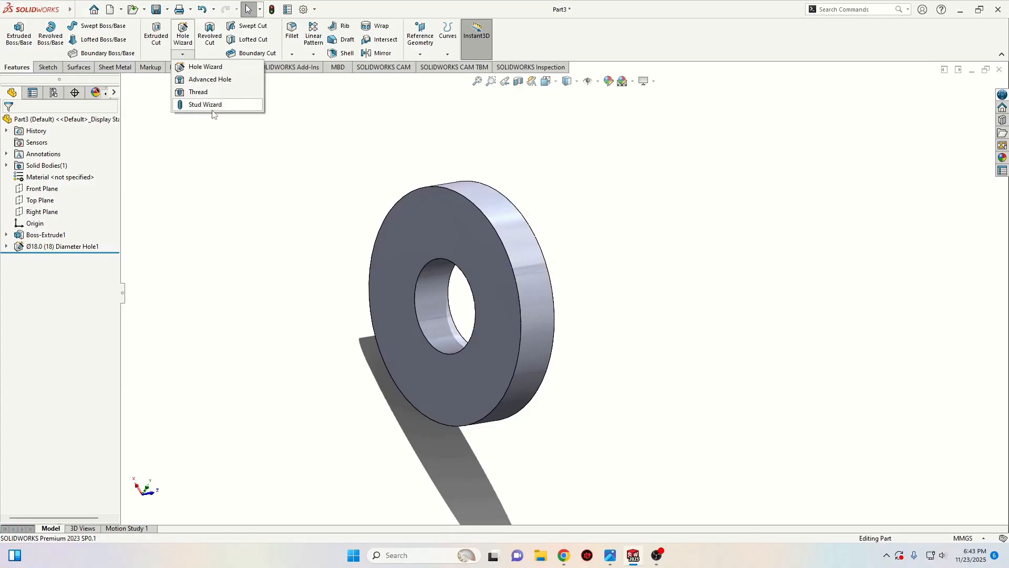
left_click(200, 93)
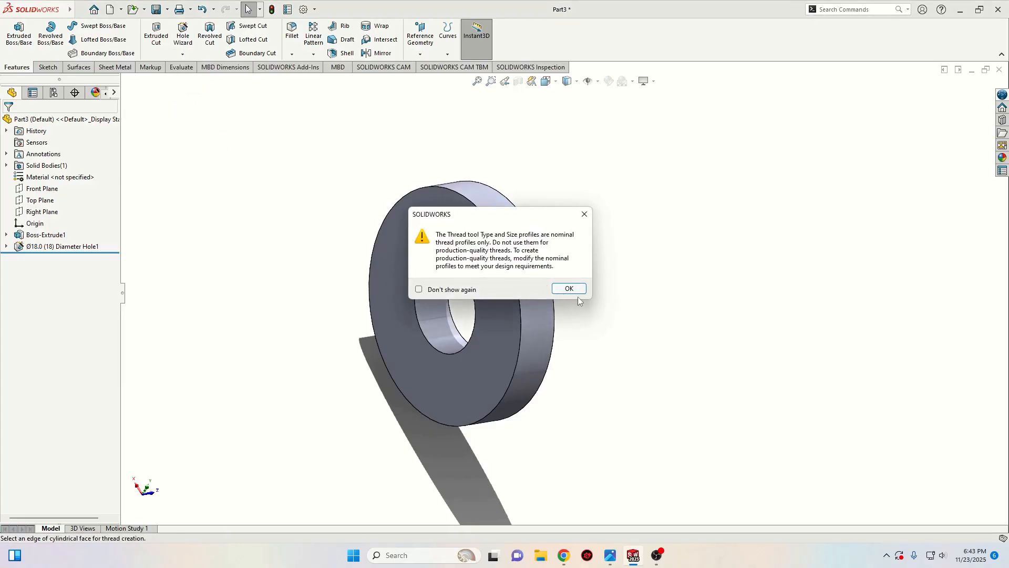
left_click(576, 291)
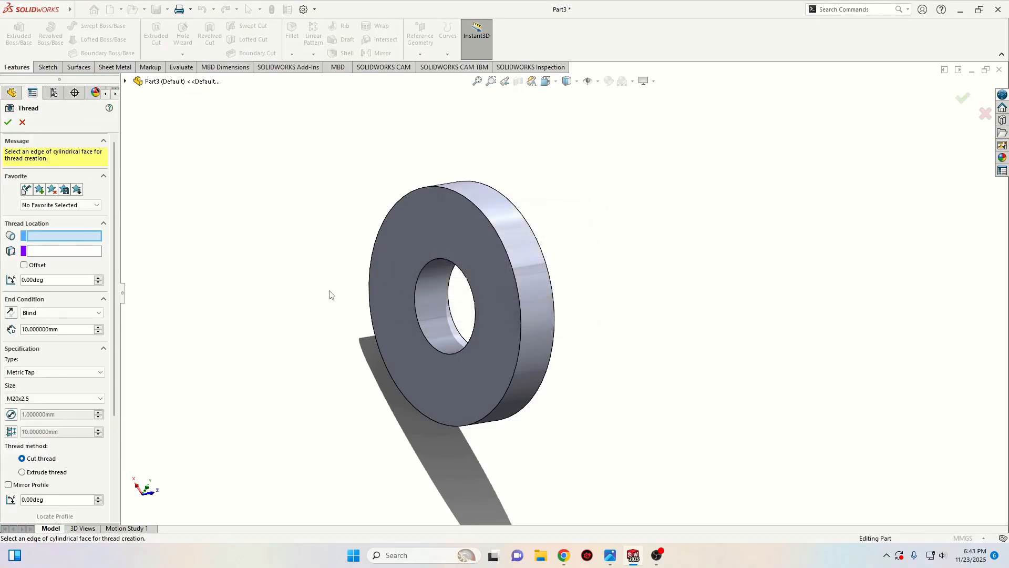
left_click(421, 330)
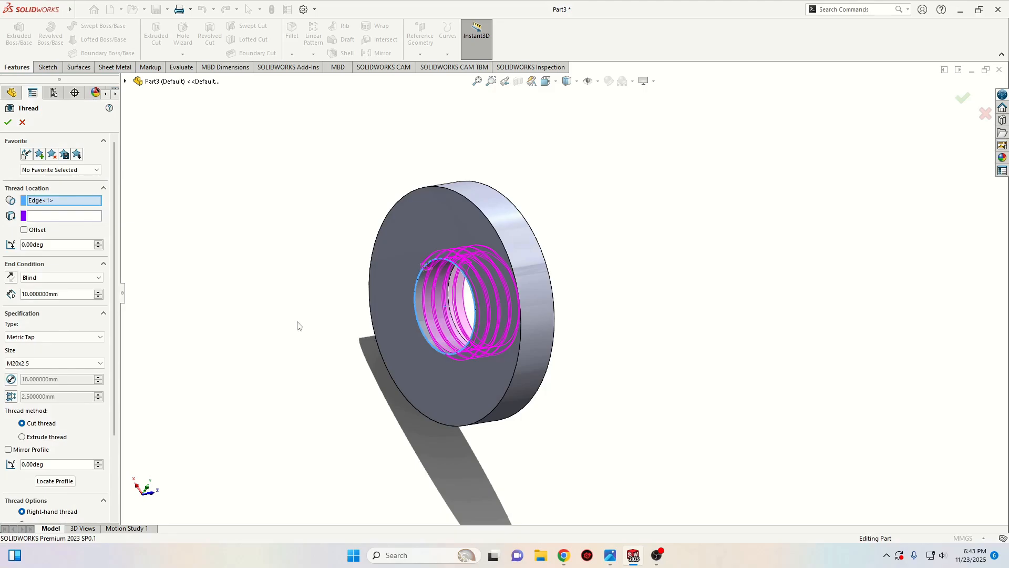
Step: Offset the thread start 2 mm outward from the hole's front edge and set the blind thread depth to 12 mm
middle_click_drag(295, 324, 237, 325)
left_click(25, 230)
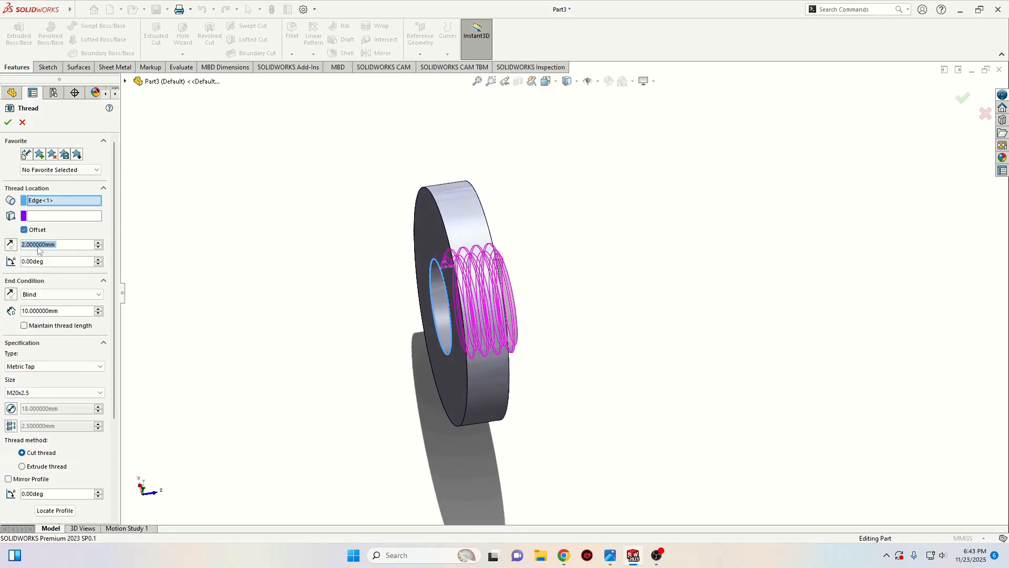
left_click(12, 246)
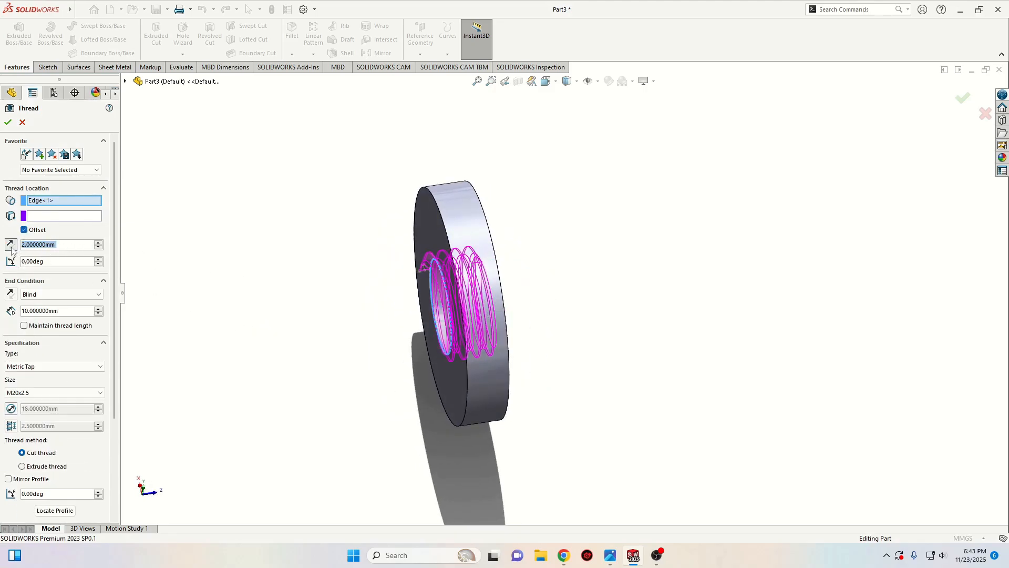
left_click(73, 314)
type("12")
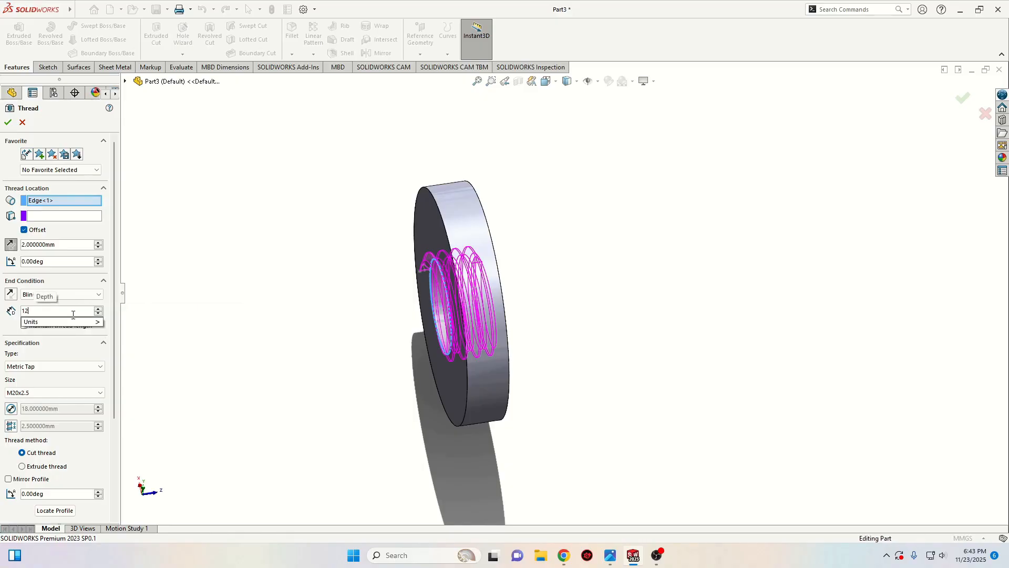
key("Return")
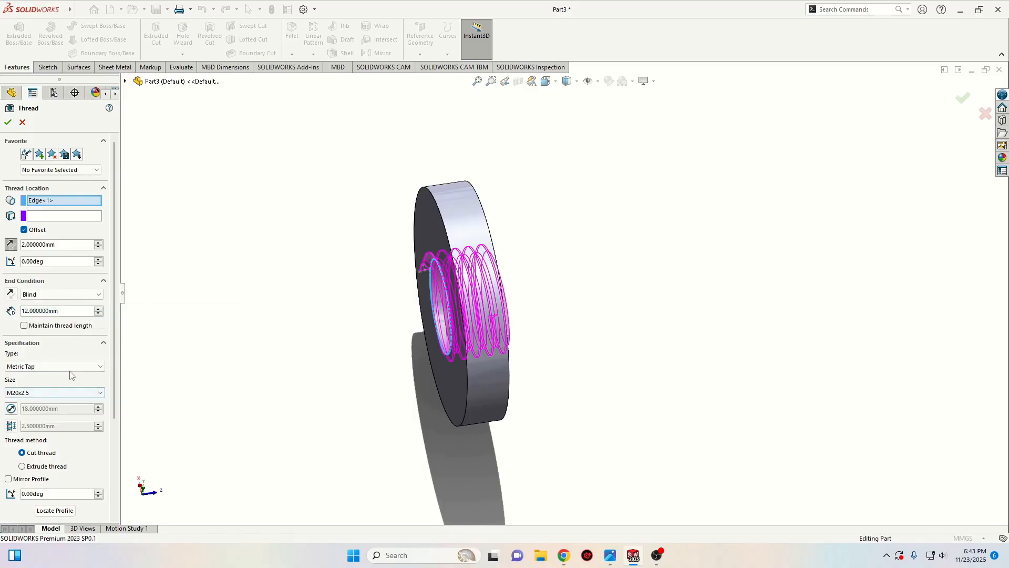
Step: Choose size M20x2.5 for the Metric Tap thread and accept the cut thread
scroll(115, 432, "down", 3)
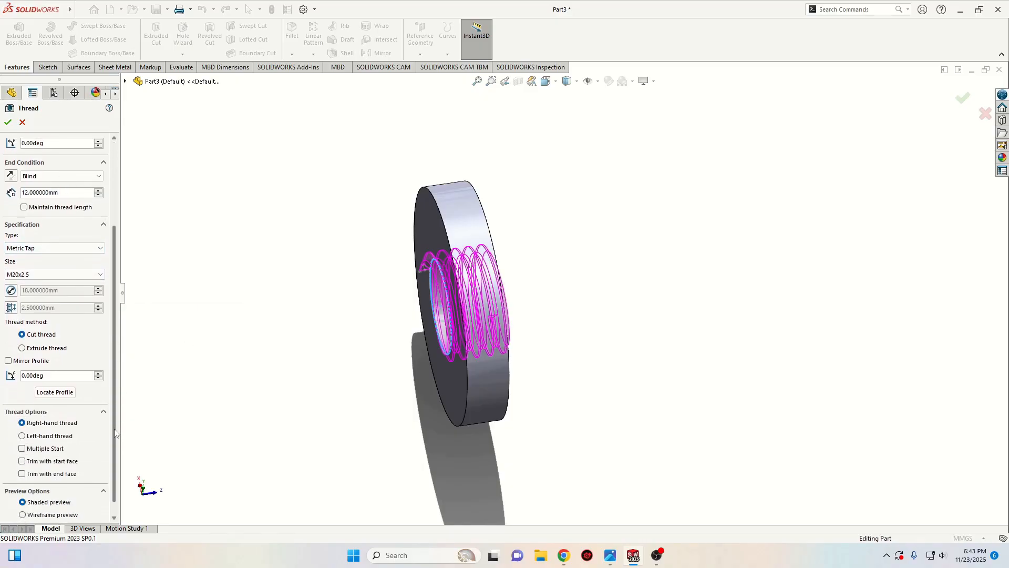
left_click(40, 248)
left_click(48, 276)
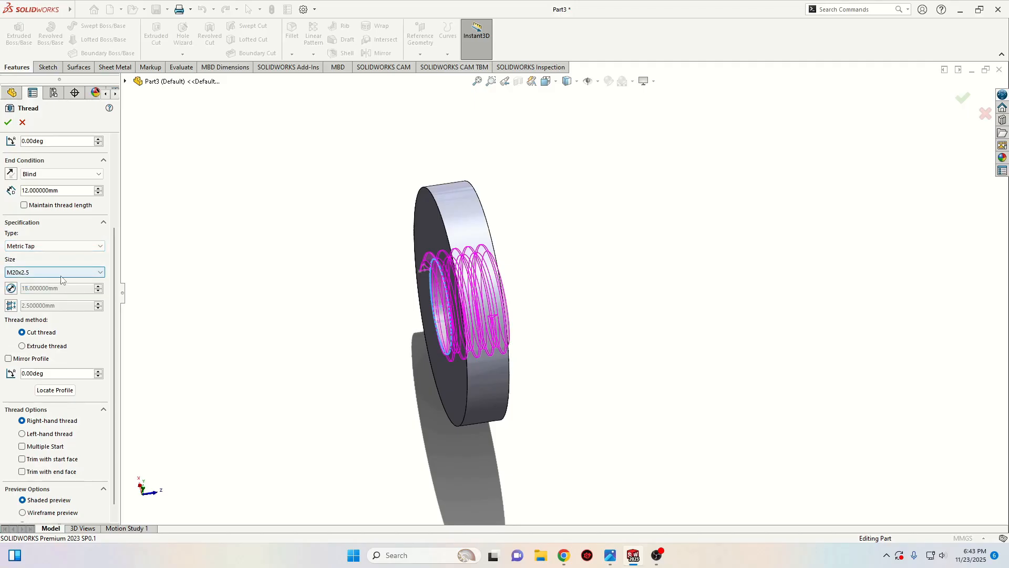
left_click(26, 274)
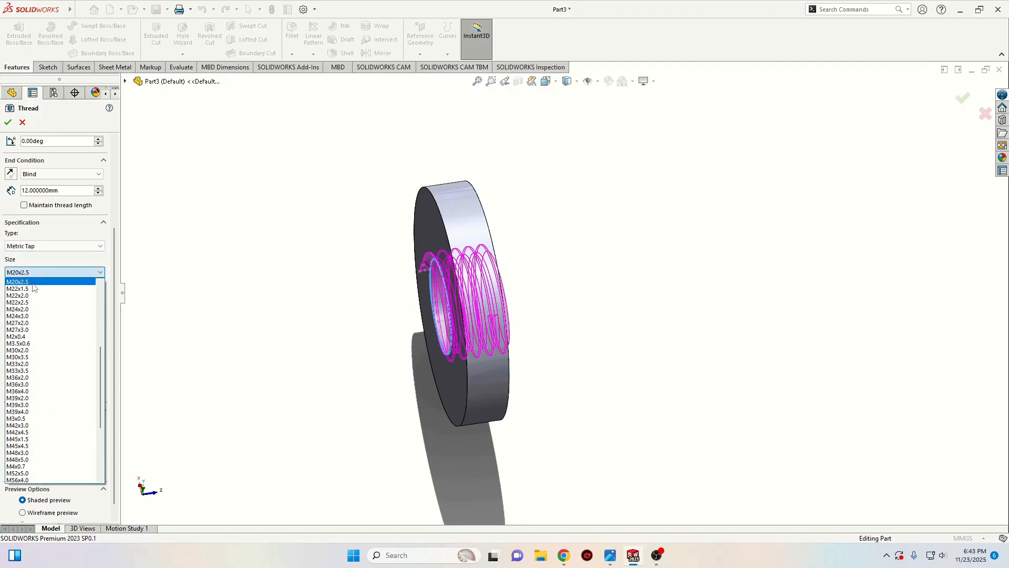
left_click(32, 283)
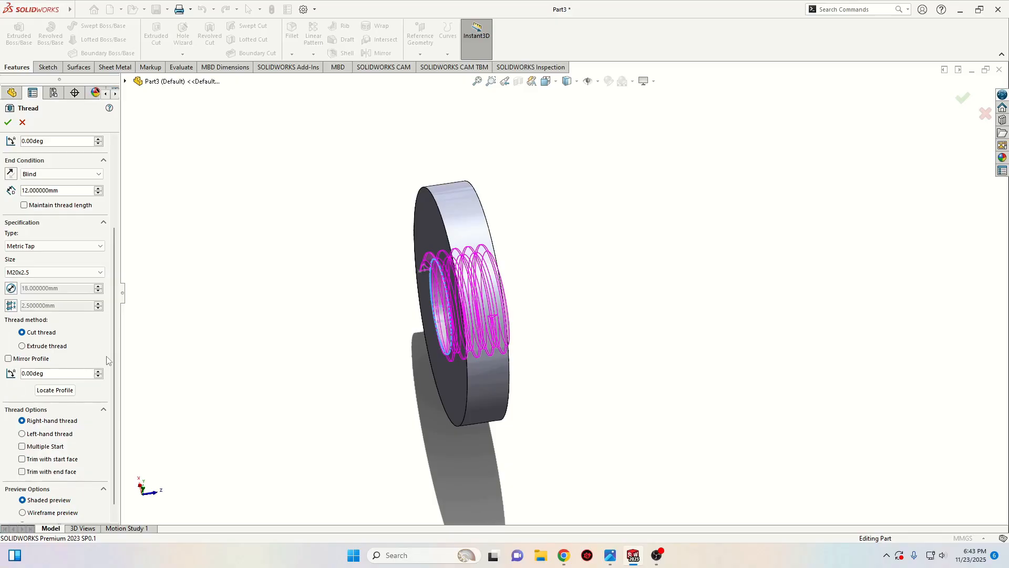
scroll(110, 379, "down", 1)
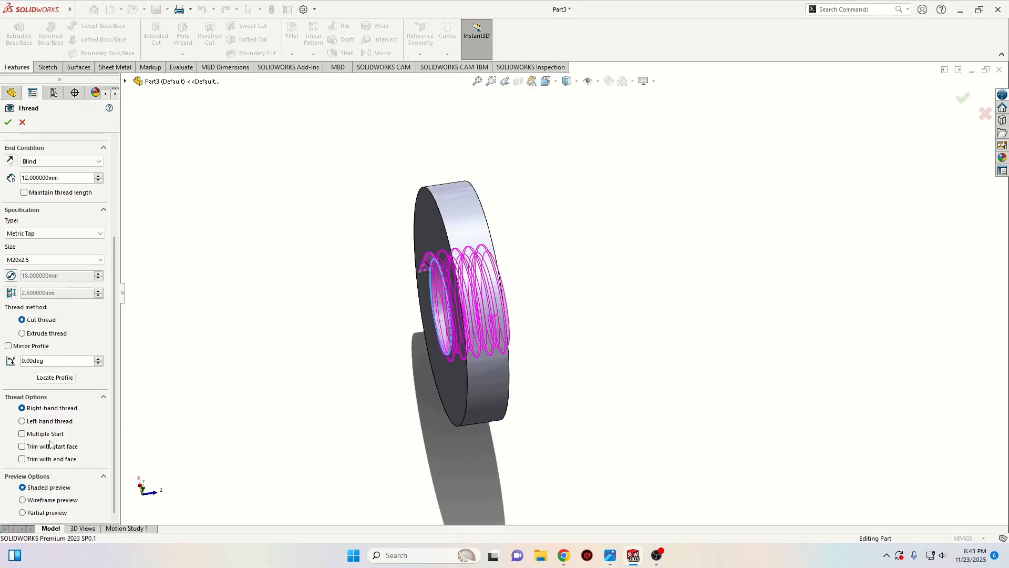
scroll(119, 397, "up", 4)
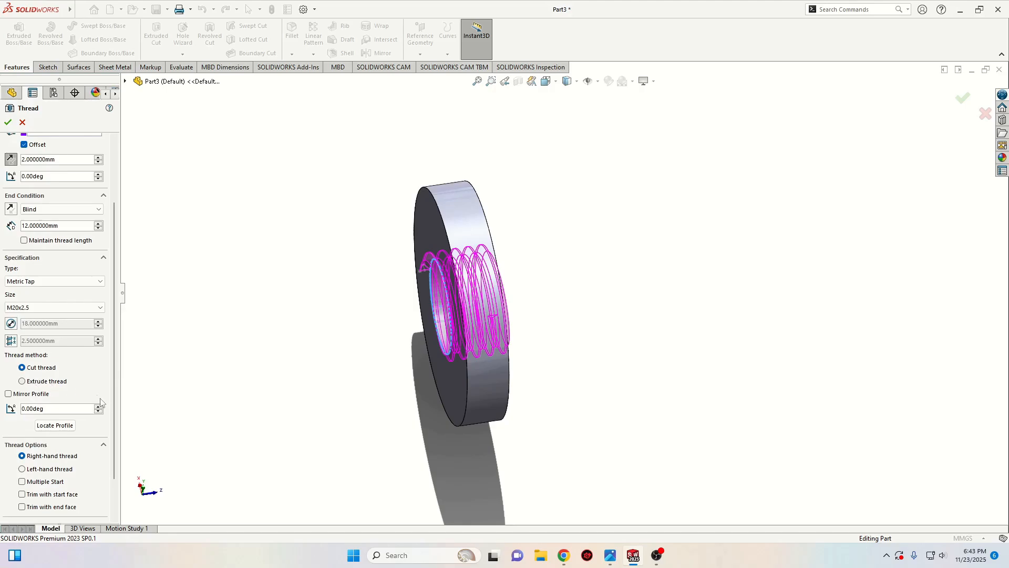
scroll(119, 410, "up", 5)
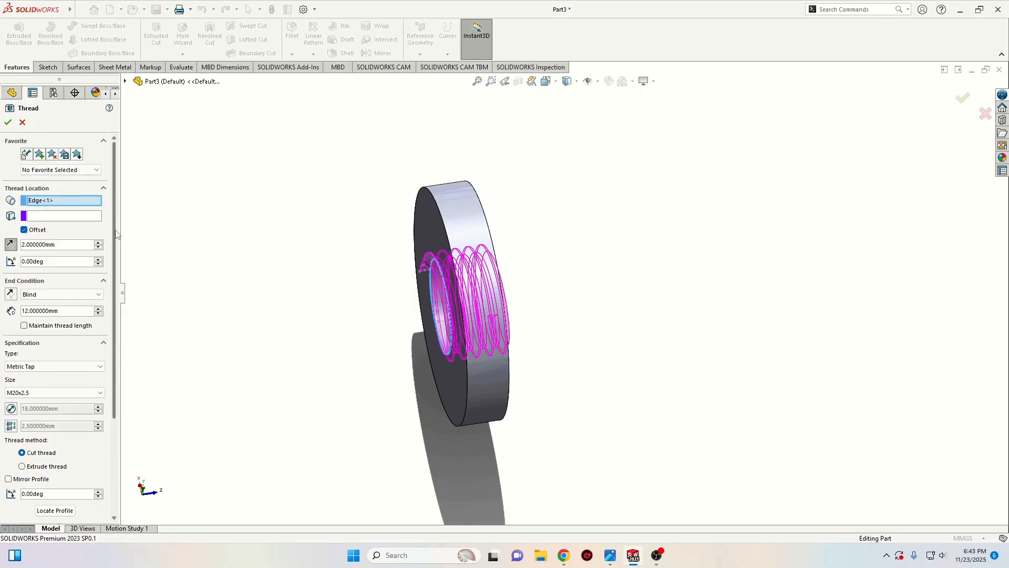
left_click(8, 122)
key("ctrl+7")
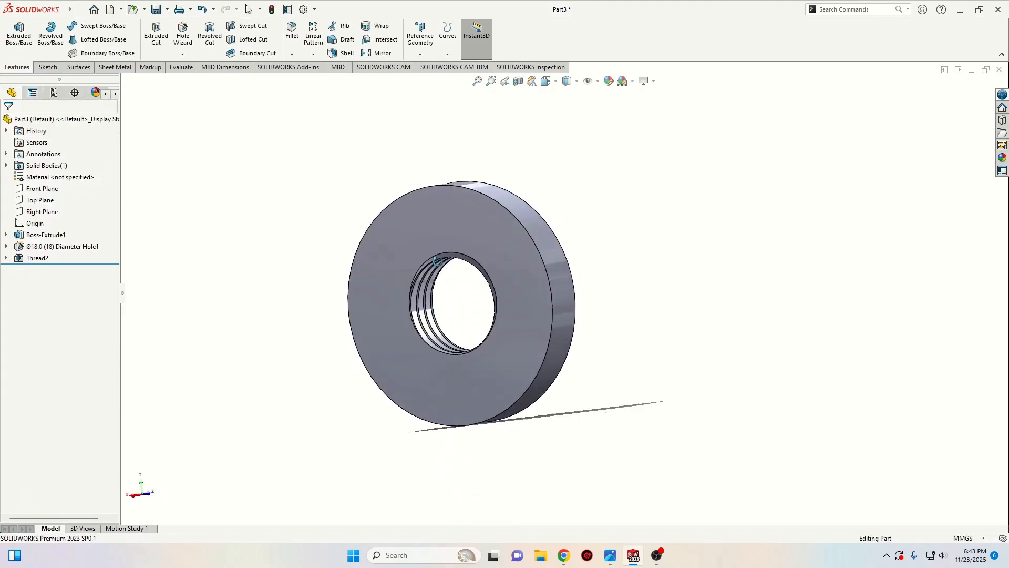
Step: Examine the cut thread inside the hole and the disc's outer cylindrical face
middle_click_drag(436, 261, 444, 364)
scroll(432, 343, "down", 5)
scroll(500, 321, "up", 3)
middle_click_drag(500, 320, 338, 387, "ctrl")
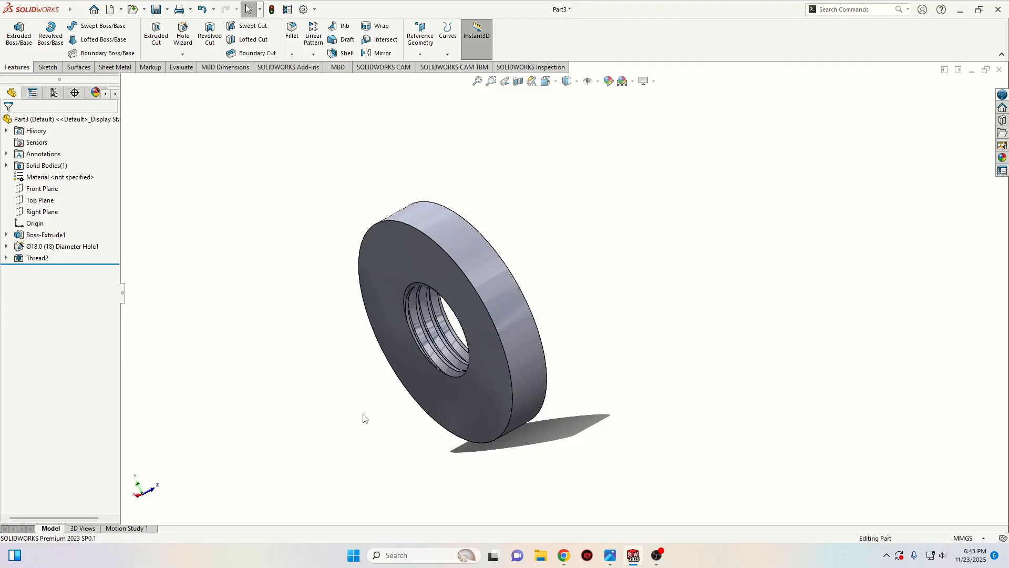
middle_click_drag(385, 422, 295, 396)
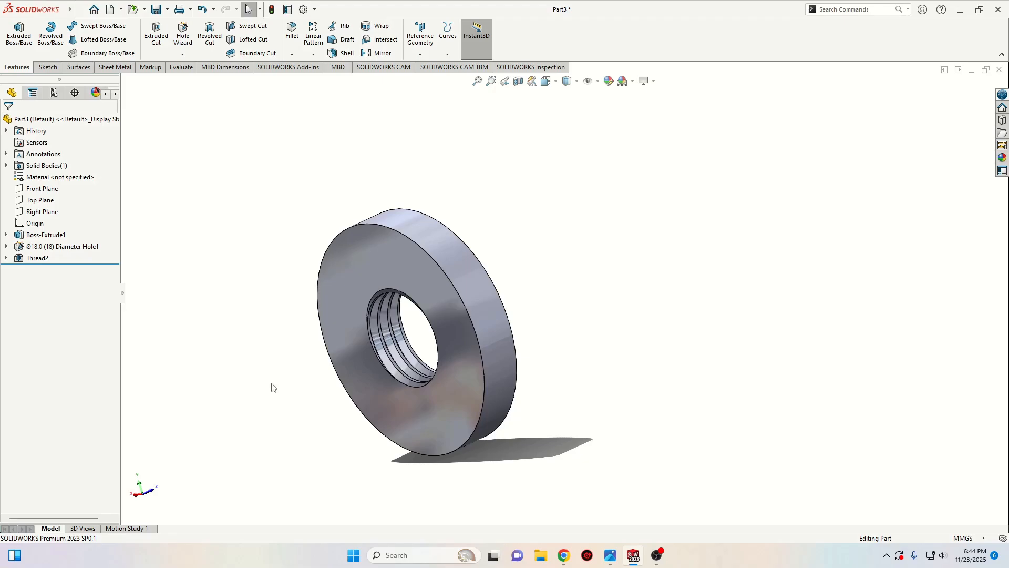
left_click(446, 243)
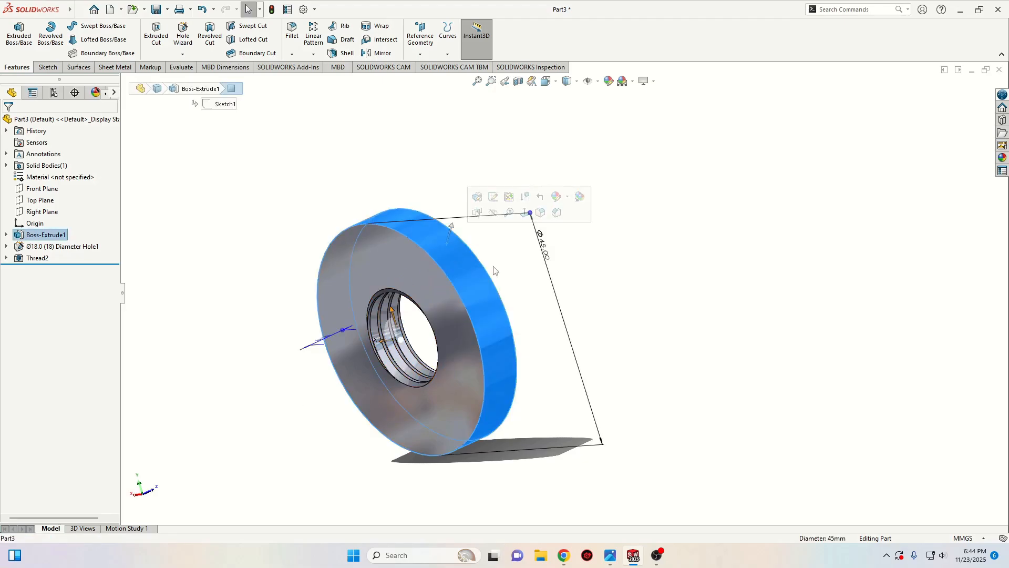
left_click(421, 189)
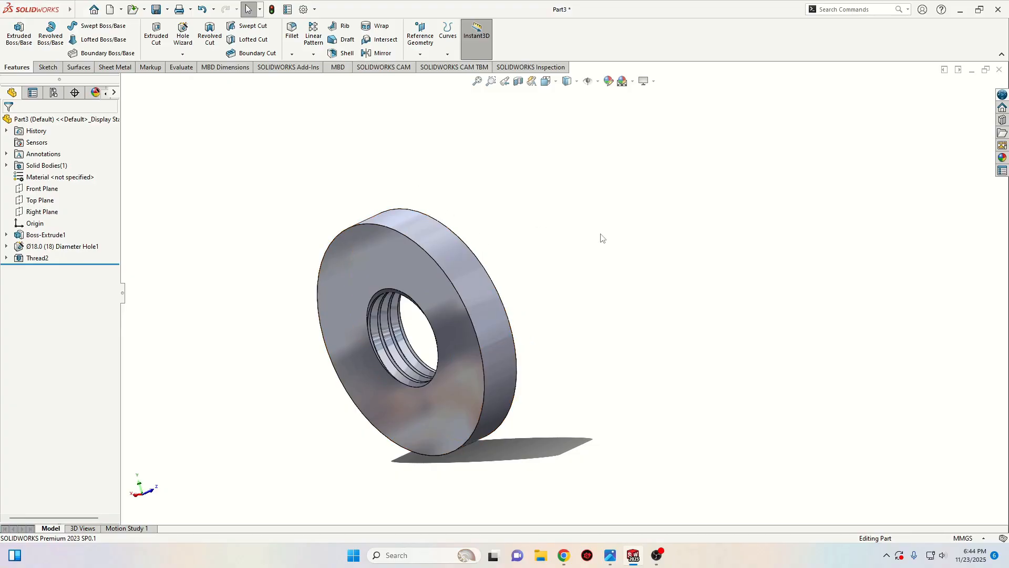
Step: Open the 3D Textures folder under the Miscellaneous appearances
left_click(1002, 158)
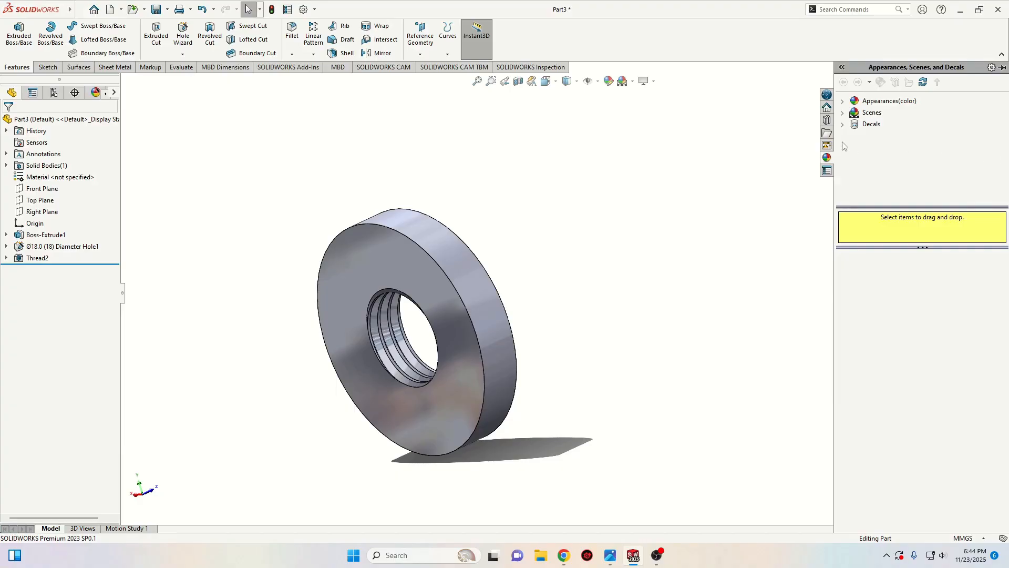
left_click(841, 104)
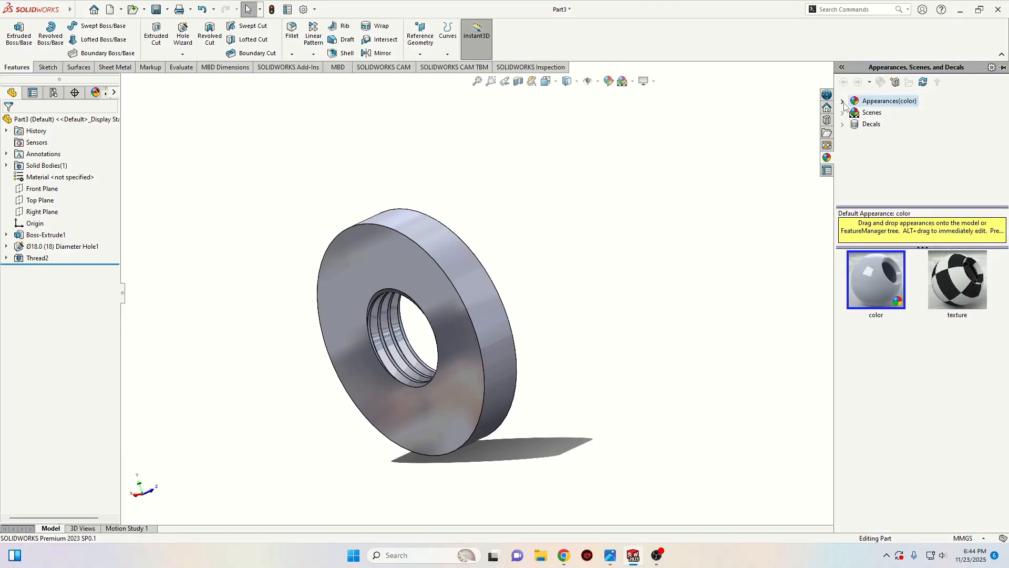
left_click(843, 102)
scroll(873, 174, "down", 2)
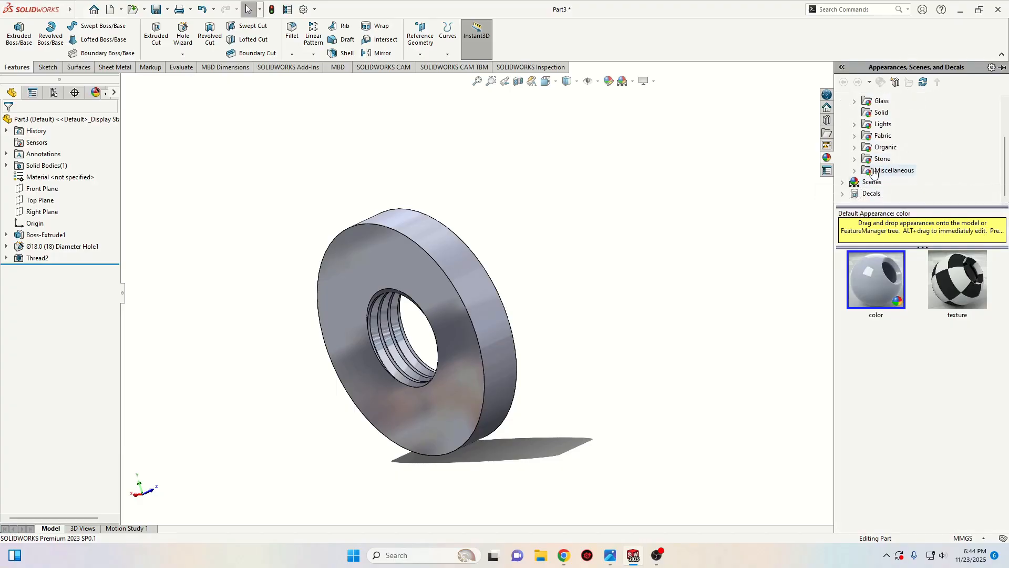
double_click(873, 172)
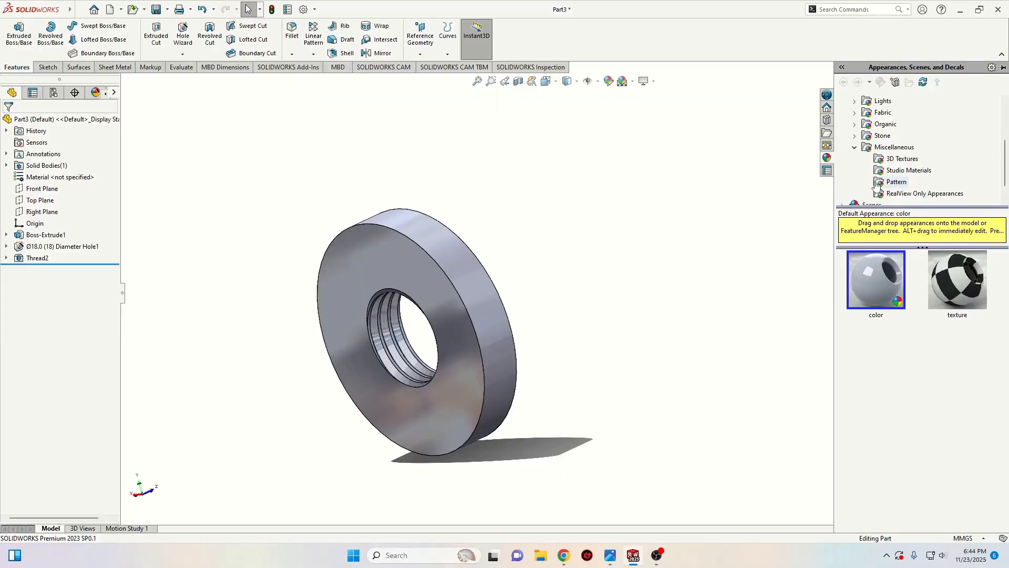
left_click(880, 159)
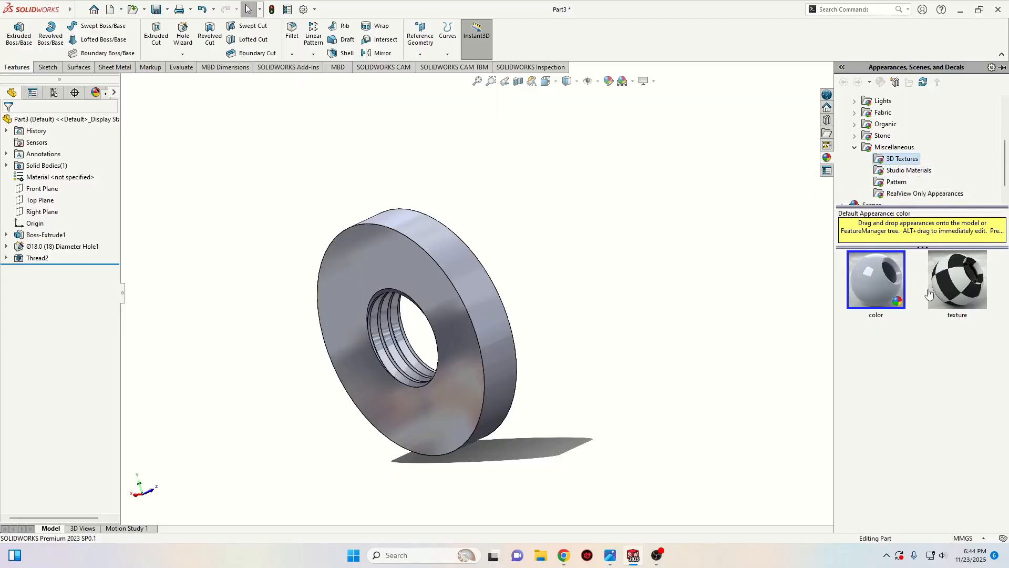
Step: Apply the Knurled Bump 10 appearance to the disc's outer cylindrical face only
scroll(941, 423, "down", 10)
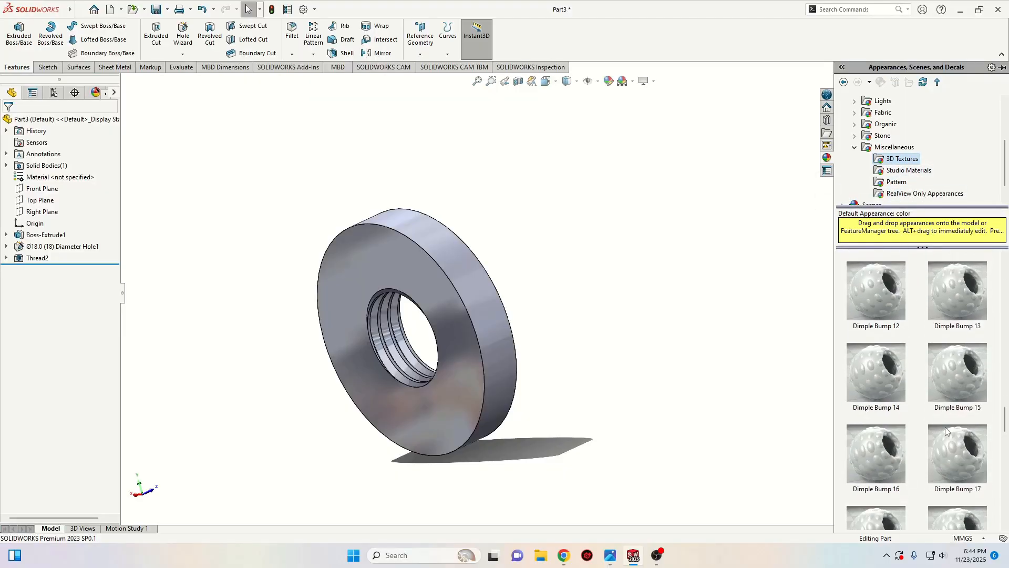
mouse_move(960, 413)
scroll(946, 410, "up", 2)
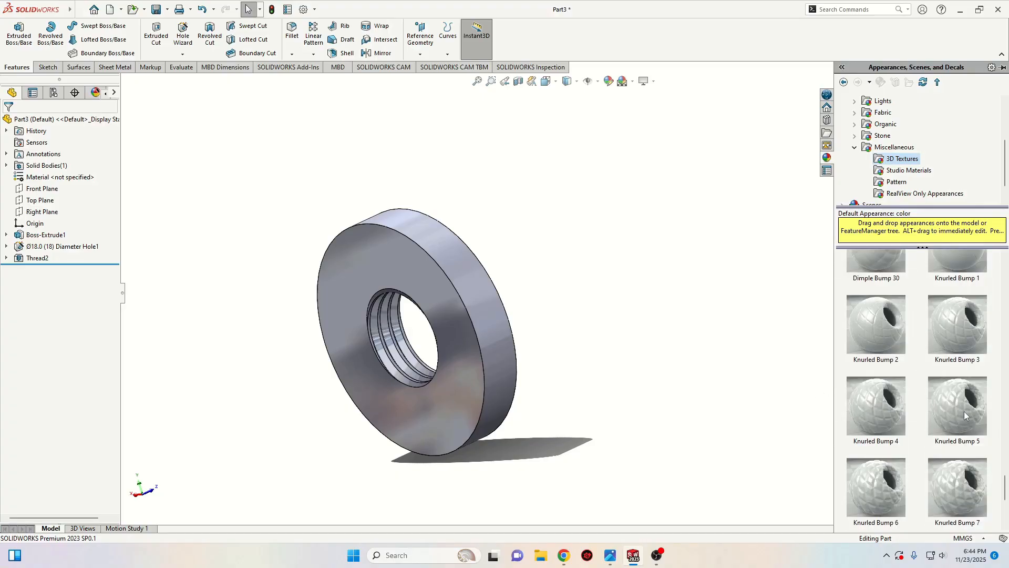
scroll(964, 411, "down", 3)
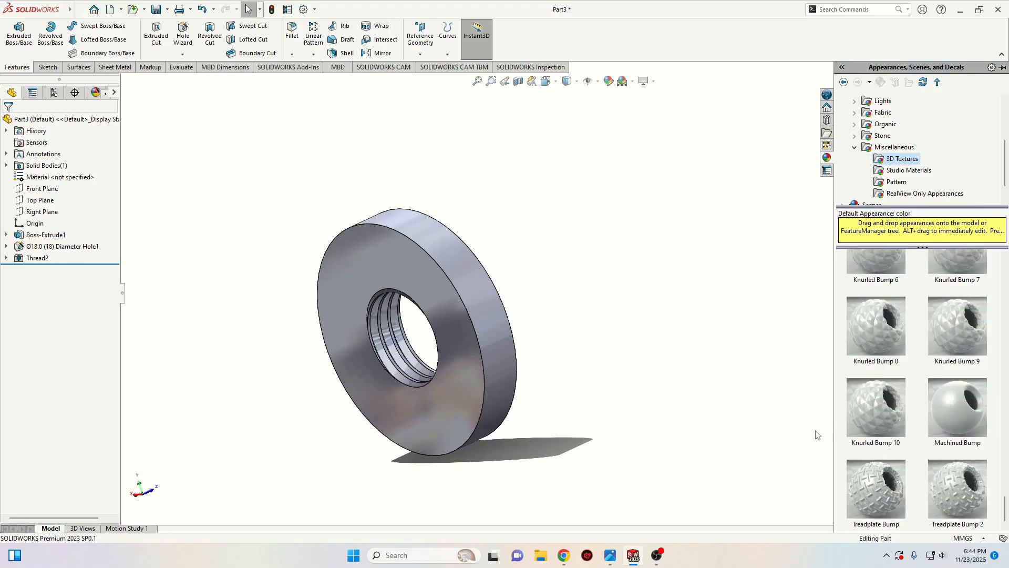
scroll(818, 435, "up", 1)
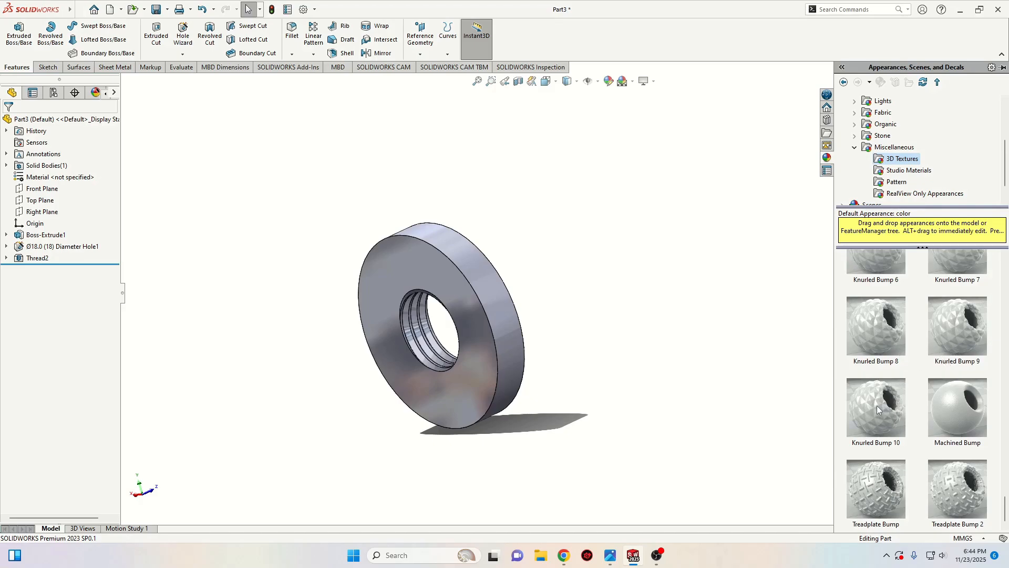
left_click_drag(880, 406, 487, 275)
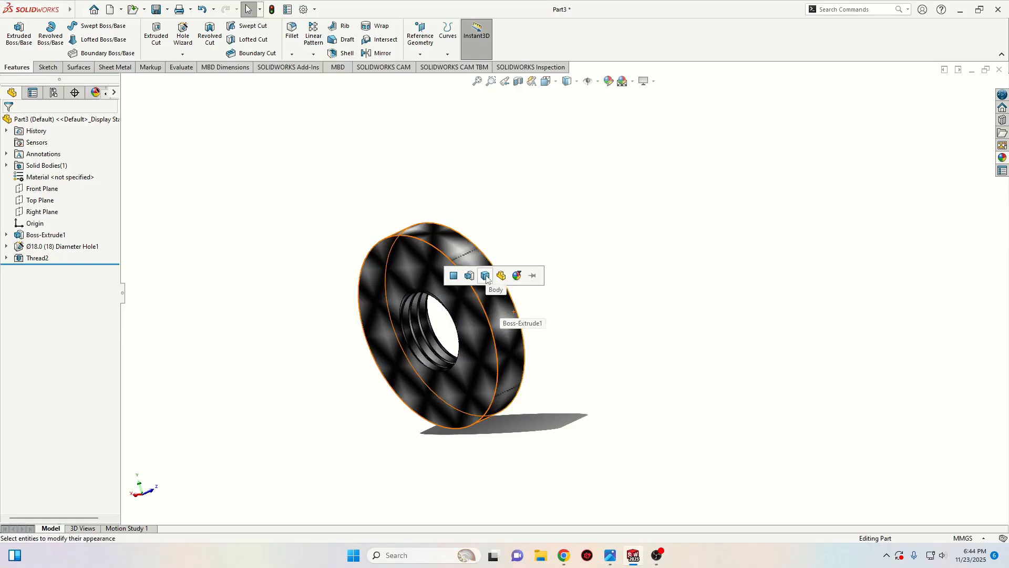
left_click(452, 275)
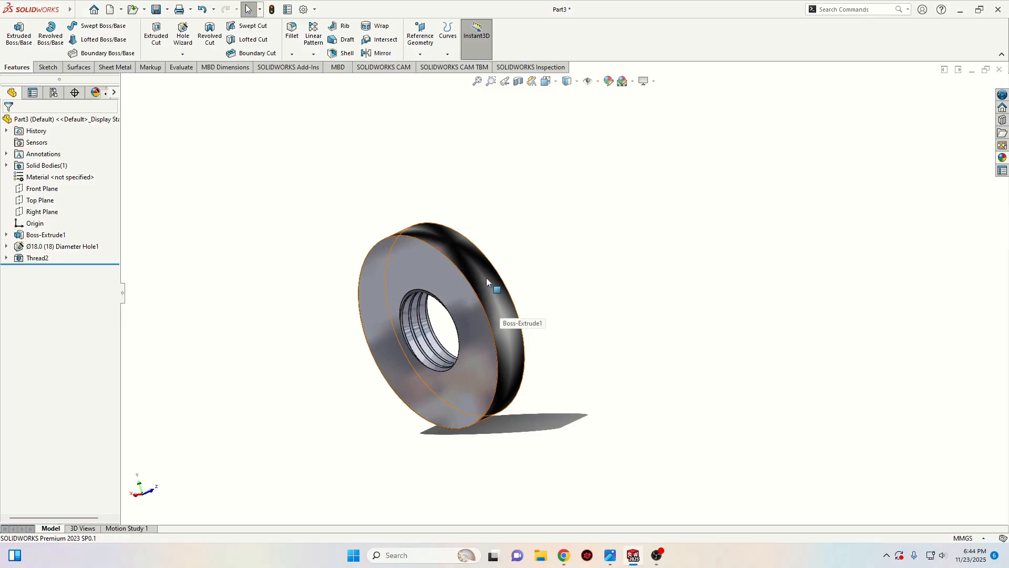
middle_click_drag(486, 279, 492, 258)
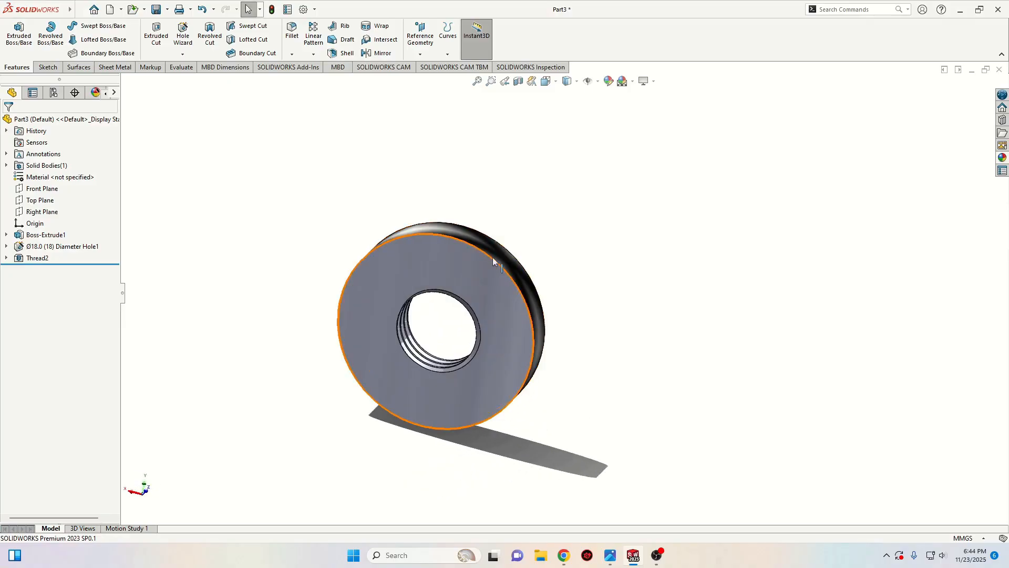
Step: Assign AISI 1020 steel as the part's material
right_click(59, 178)
left_click(83, 185)
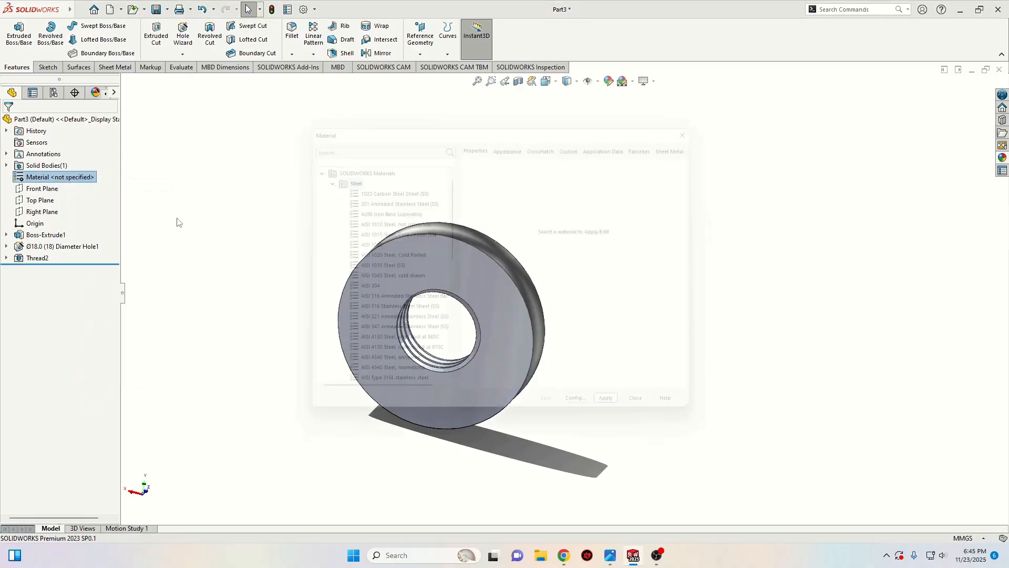
left_click(364, 245)
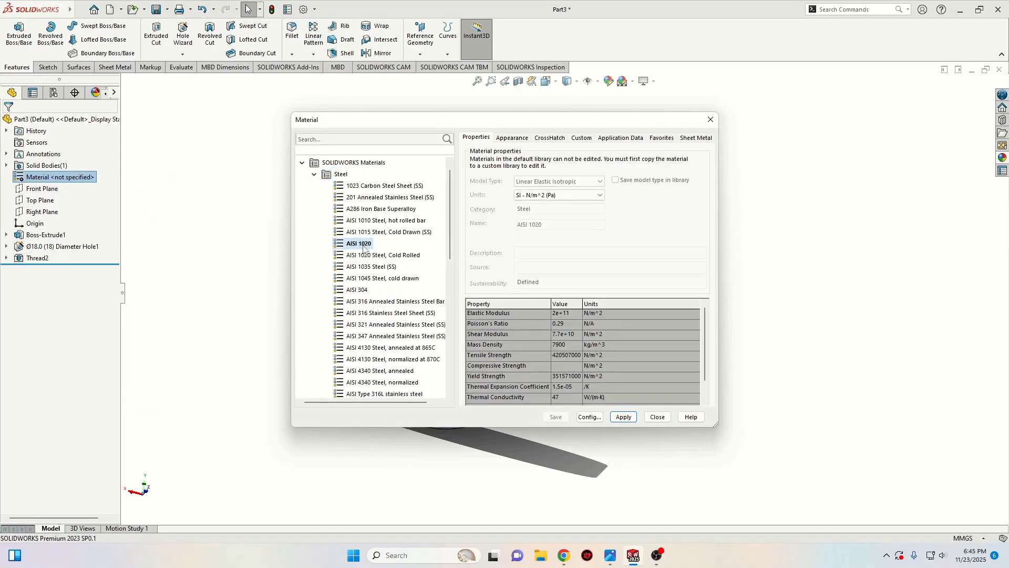
left_click(625, 417)
left_click(657, 418)
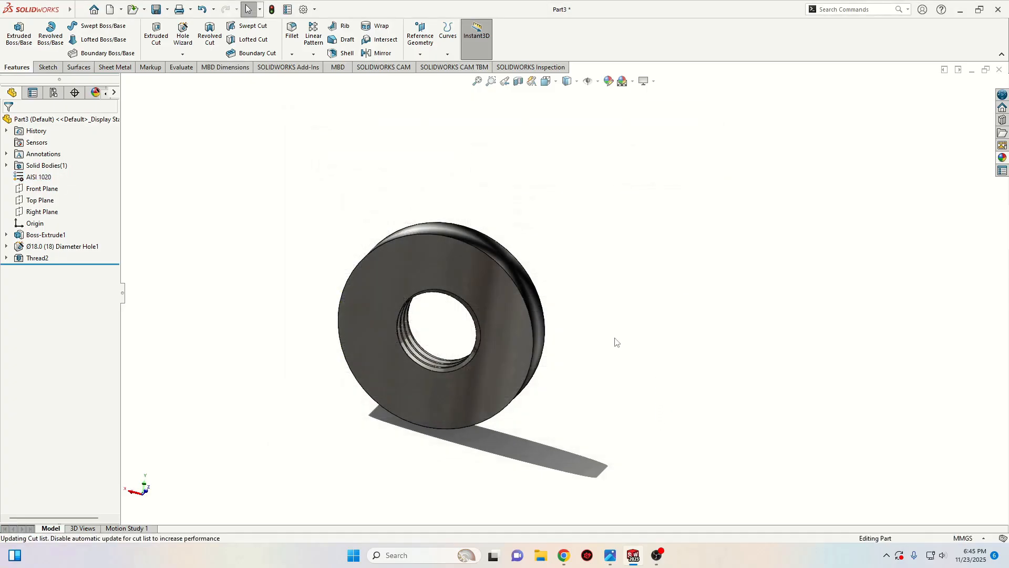
middle_click_drag(616, 342, 374, 412)
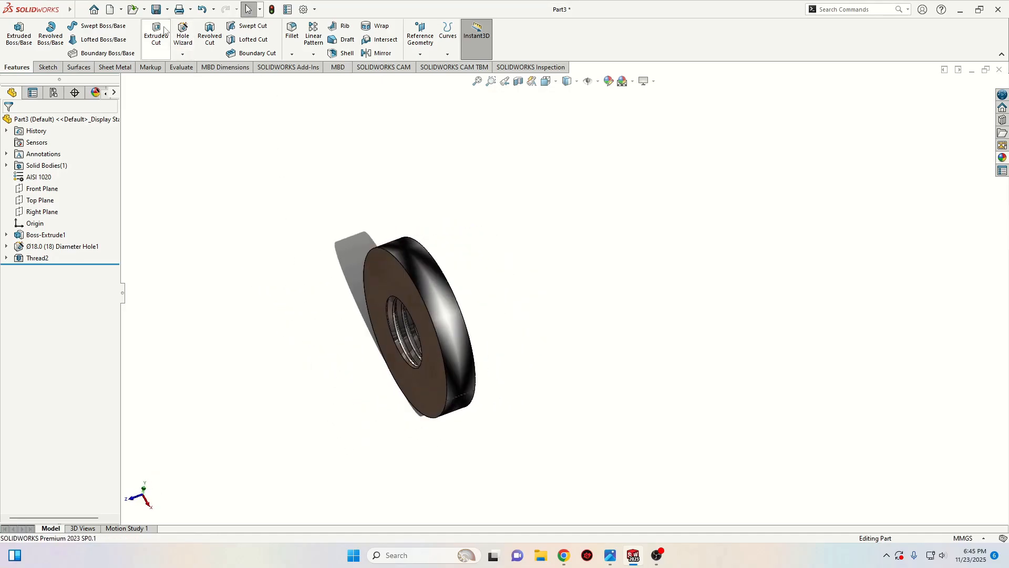
Step: Save the part as "lock nut" in the Machinist jack folder, rebuilding the document before saving
left_click(156, 9)
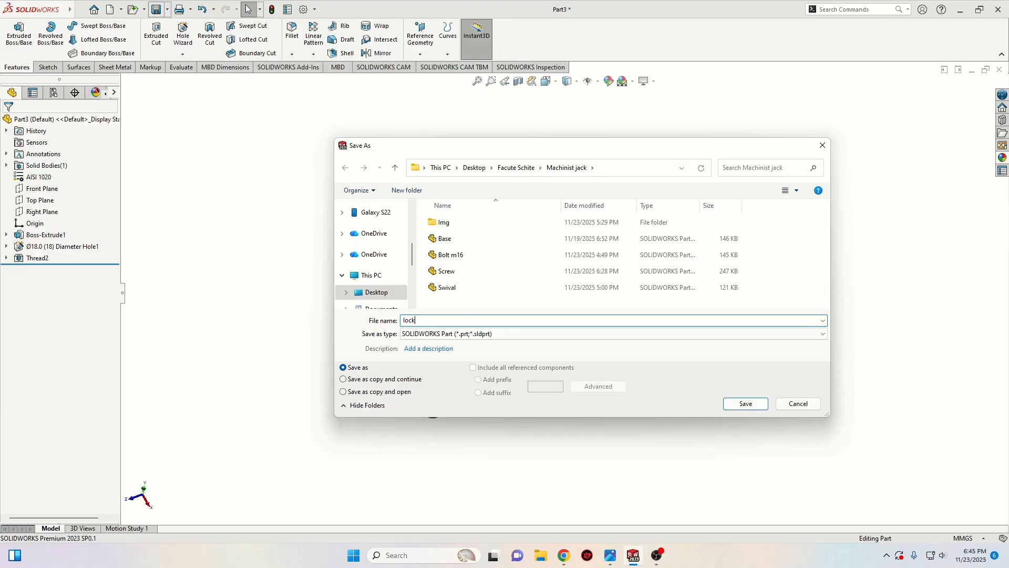
key("Return")
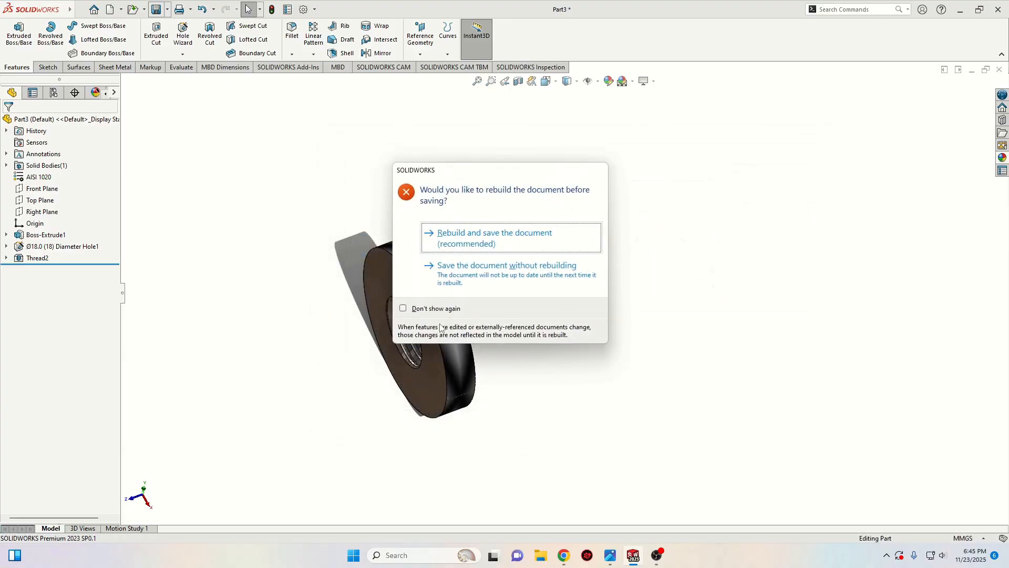
left_click(489, 239)
middle_click_drag(546, 288, 519, 274)
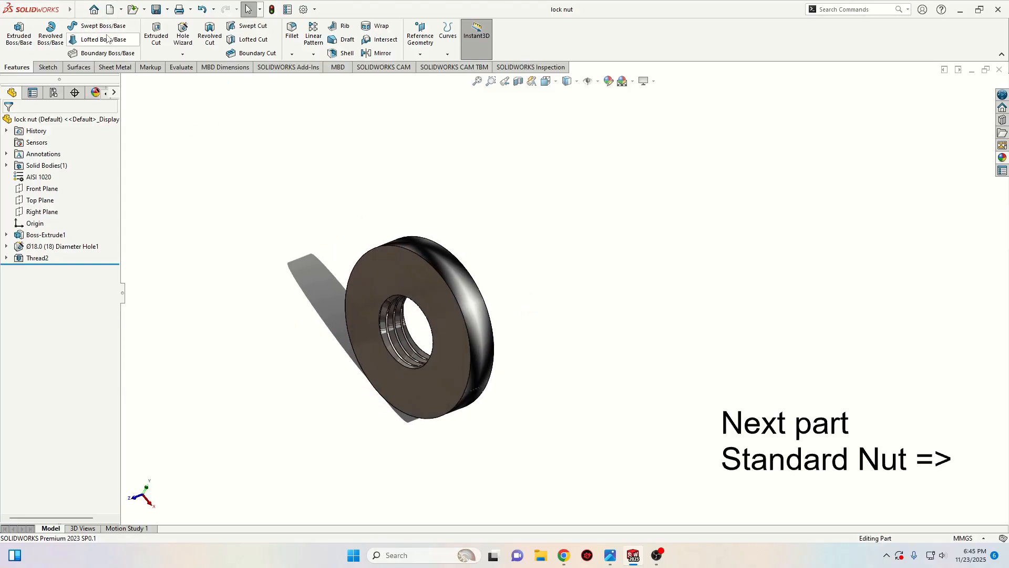
Step: Create a new part document and apply the Plain White scene to it
left_click(119, 9)
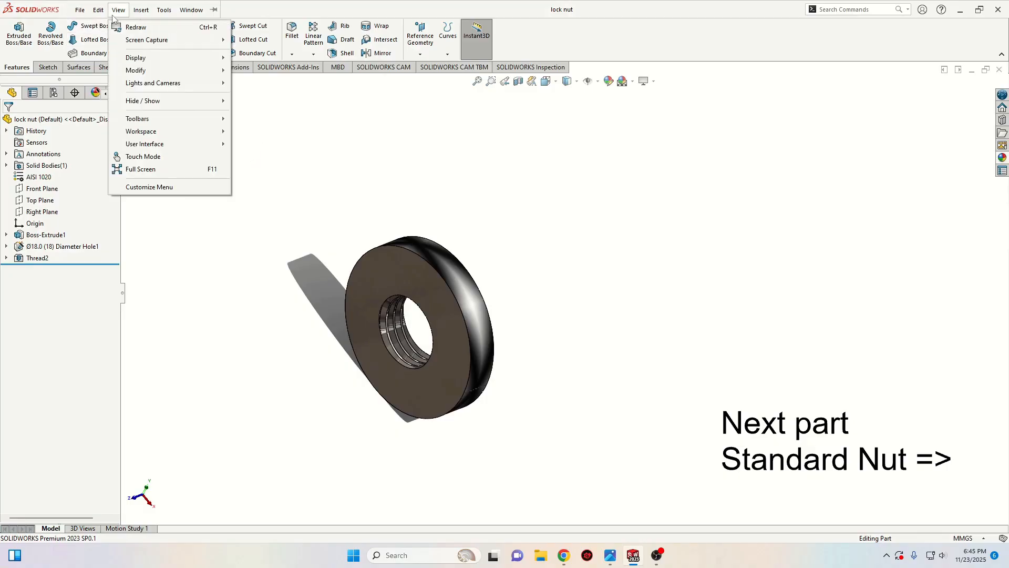
left_click(322, 161)
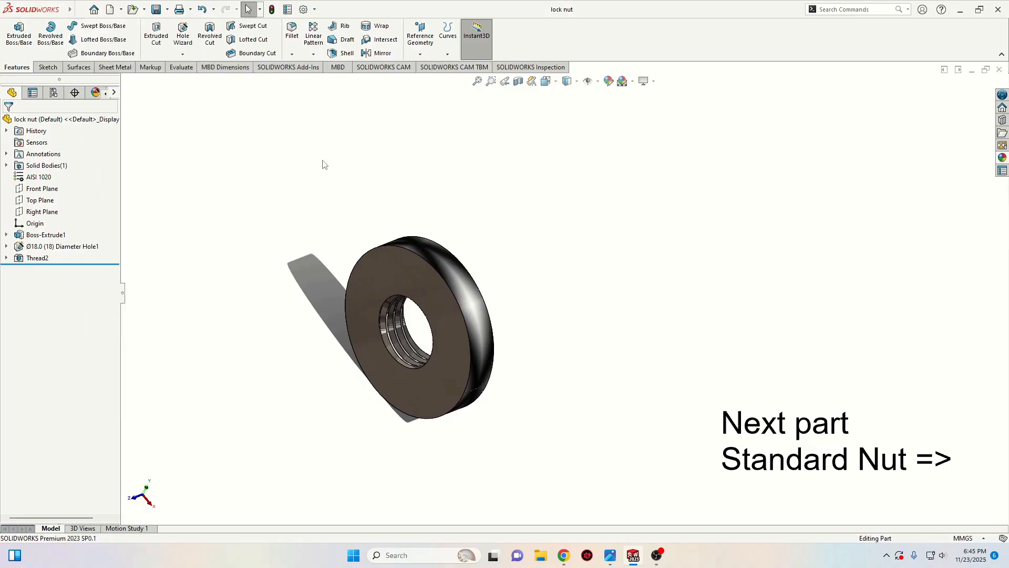
left_click(109, 9)
left_click(415, 406)
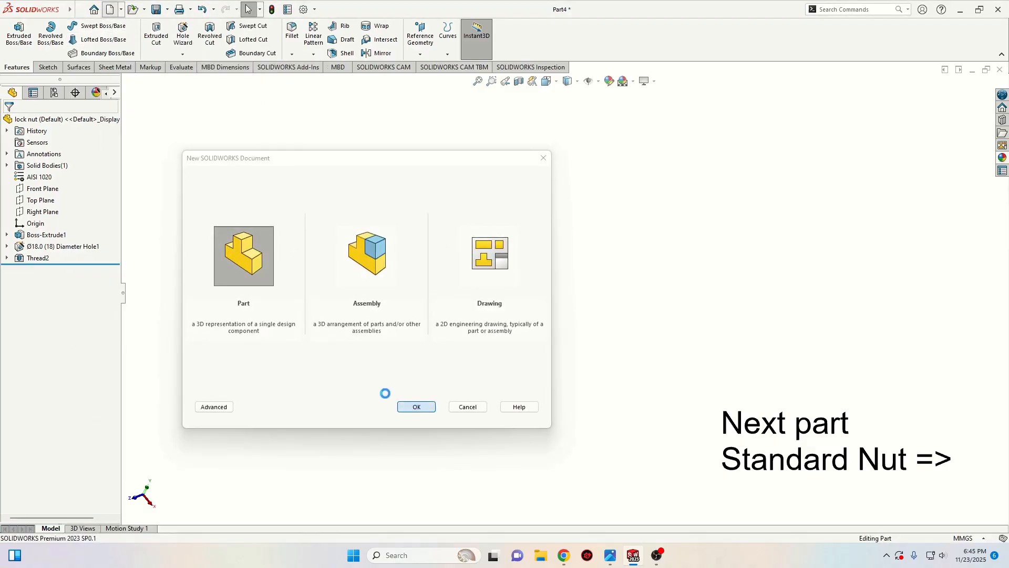
left_click(624, 80)
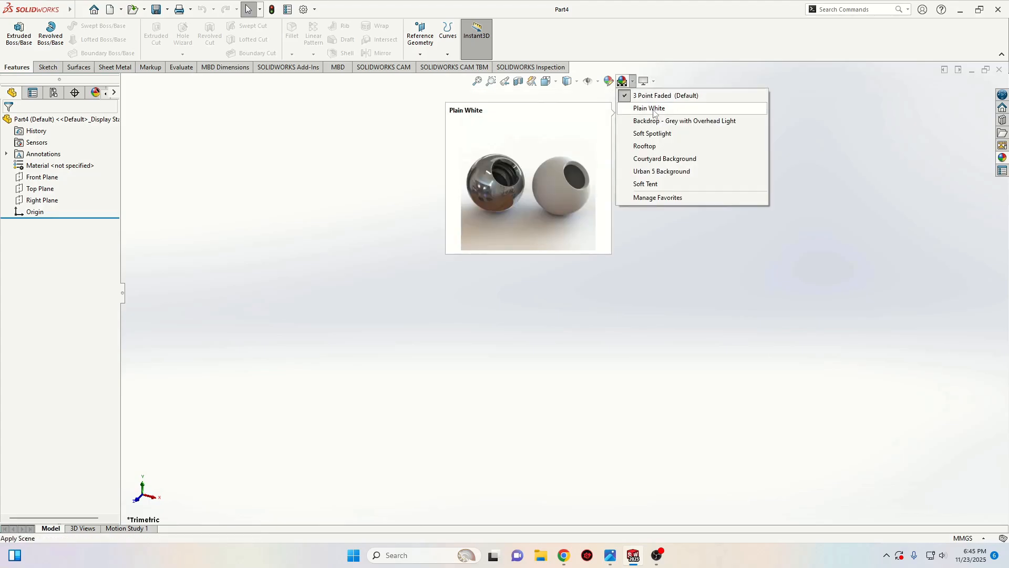
left_click(652, 106)
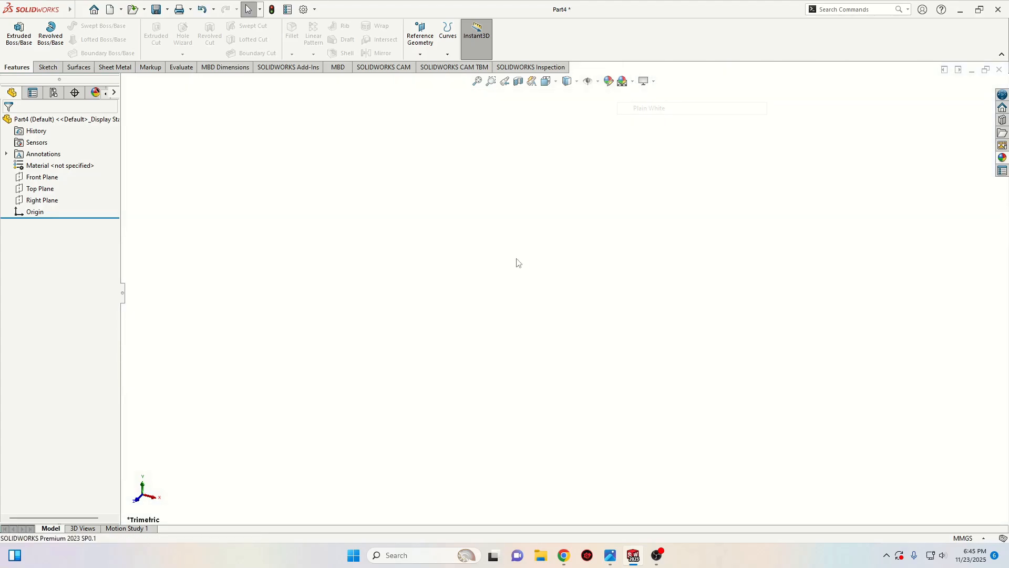
Step: Start a sketch on the Front Plane and draw a six-sided polygon with an inscribed circle, centred on the origin
left_click(40, 180)
left_click(51, 161)
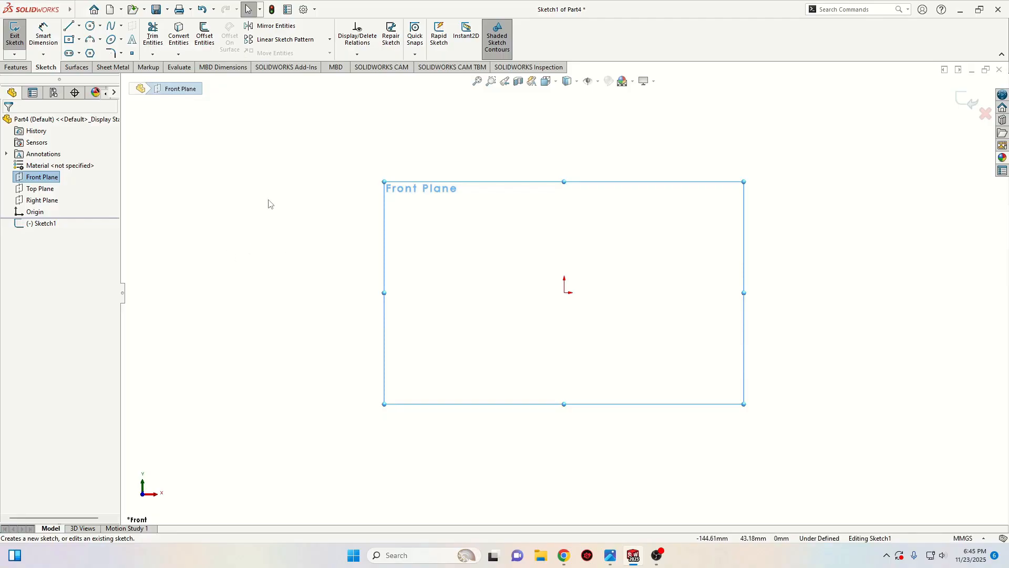
left_click(90, 53)
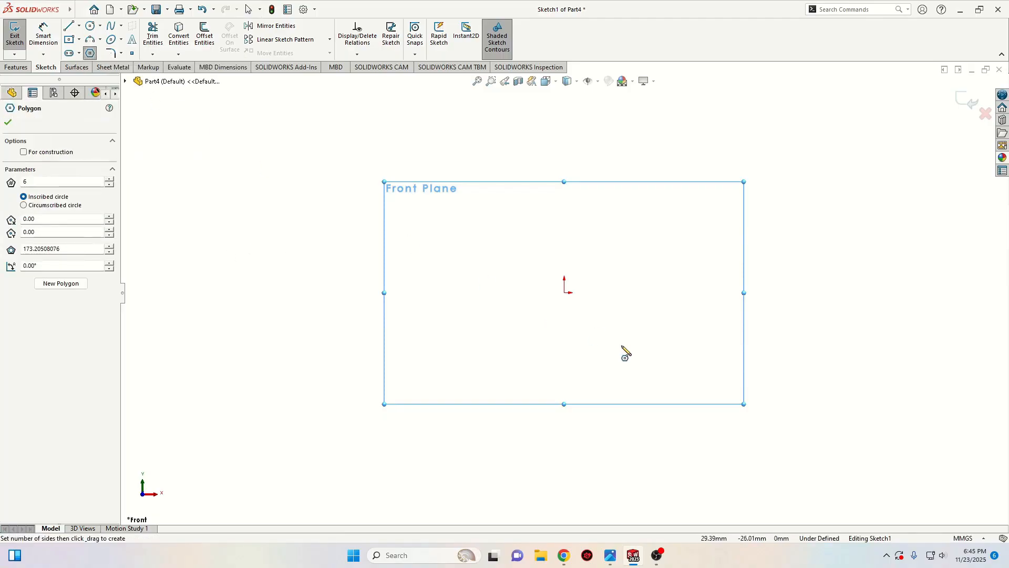
left_click_drag(565, 292, 557, 431)
right_click(339, 241)
left_click(363, 288)
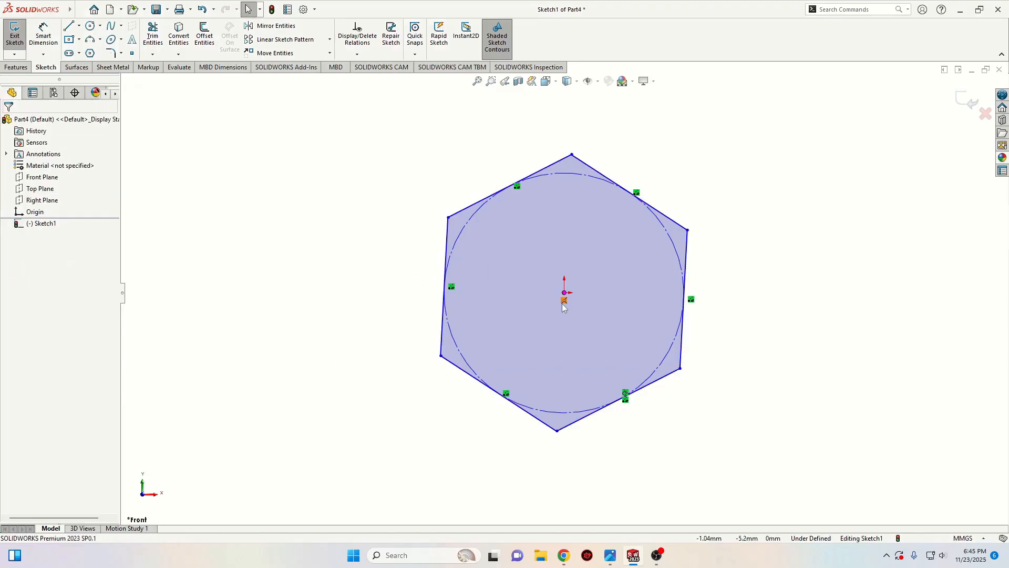
Step: Add a vertical relation between the hexagon's centre point and its uppermost vertex
left_click(565, 293)
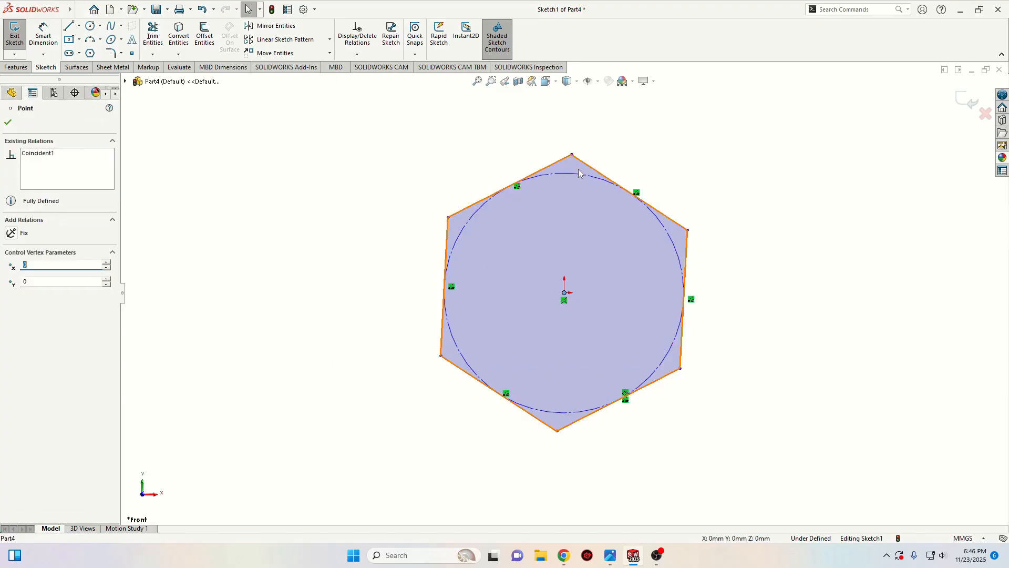
left_click(571, 154, "ctrl")
left_click(620, 108)
left_click(384, 170)
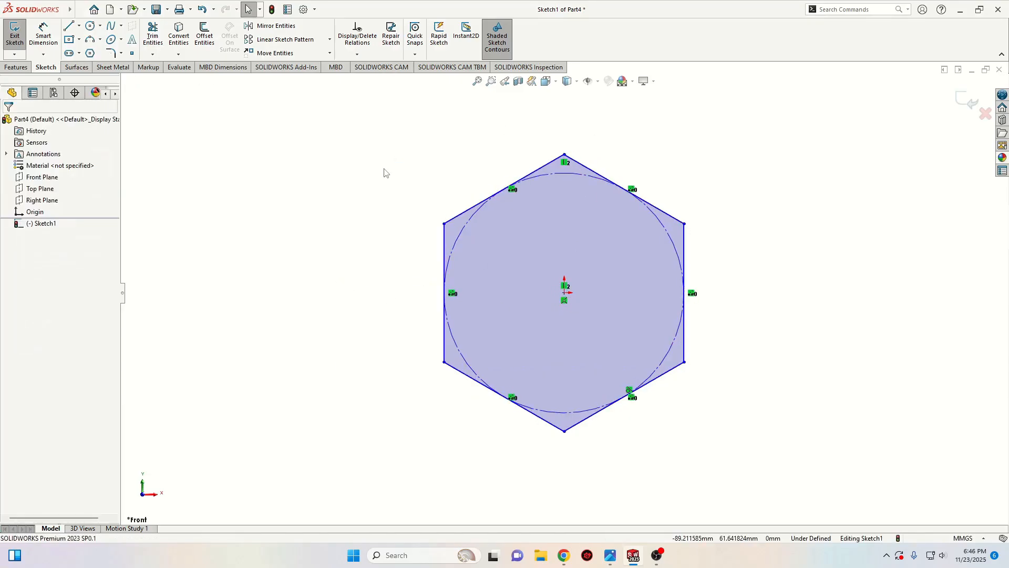
Step: Dimension the distance between the hexagon's two vertical sides as 25 mm
left_click(44, 35)
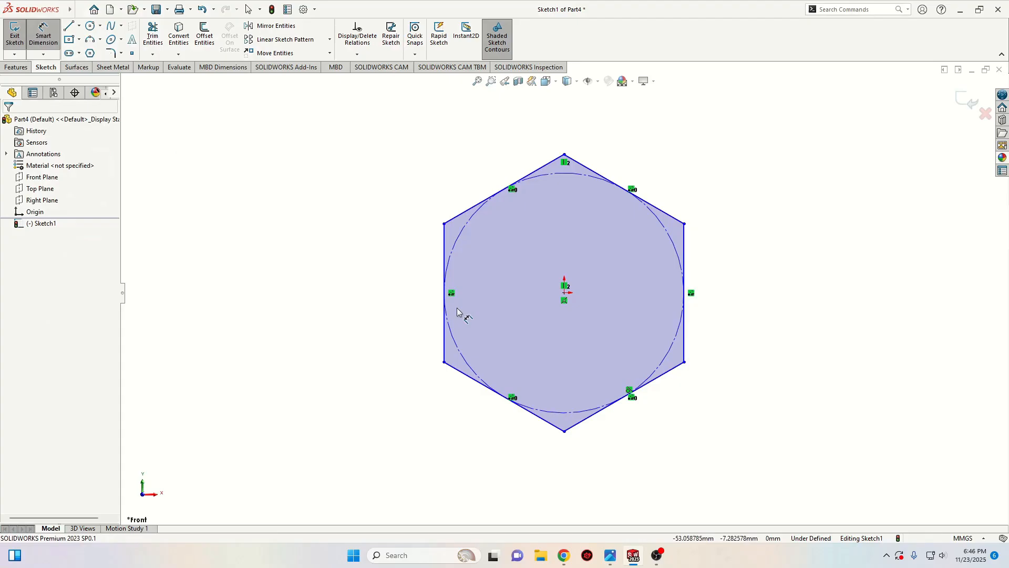
left_click(443, 332)
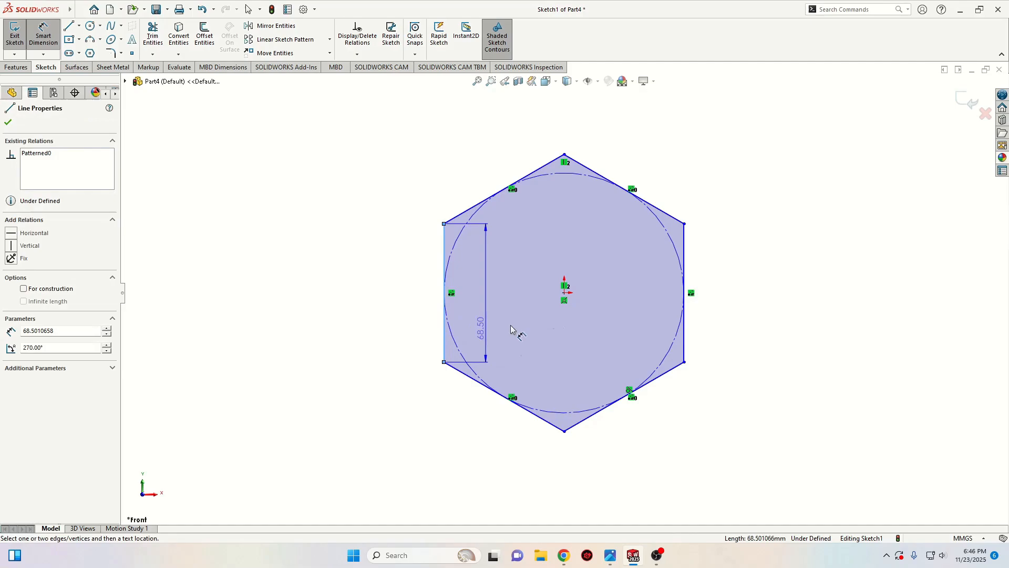
left_click(684, 322)
left_click(565, 477)
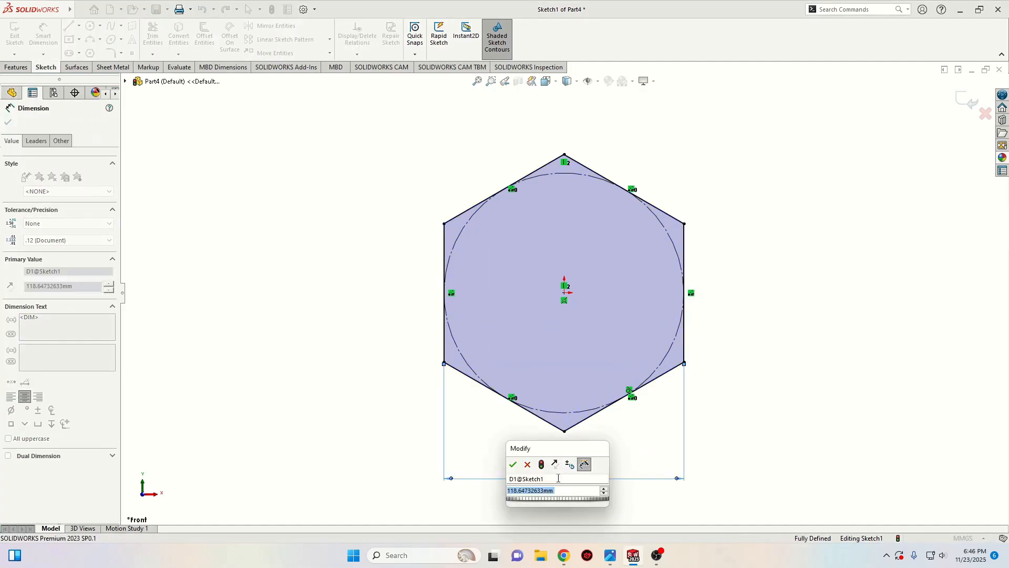
type("25")
key("Return")
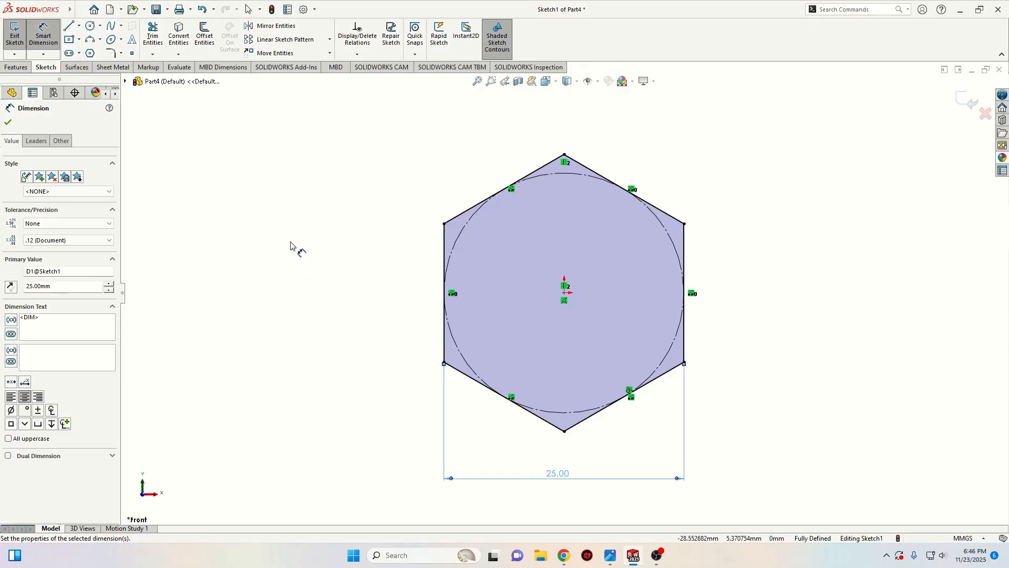
right_click(254, 240)
left_click(275, 269)
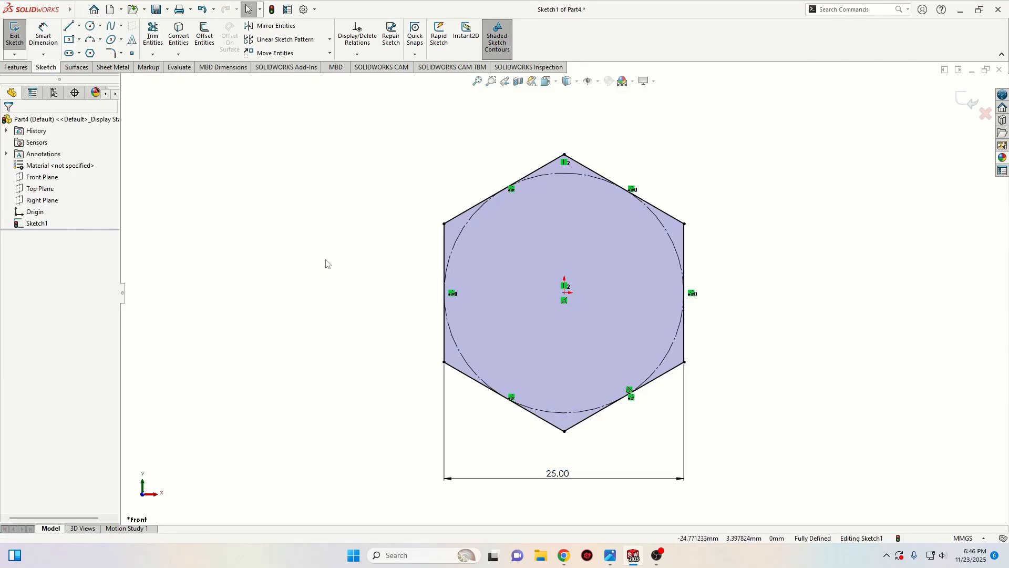
Step: Draw a circle about 12.3 mm in diameter inside the hexagon, centred on the origin
left_click(90, 26)
left_click(564, 292)
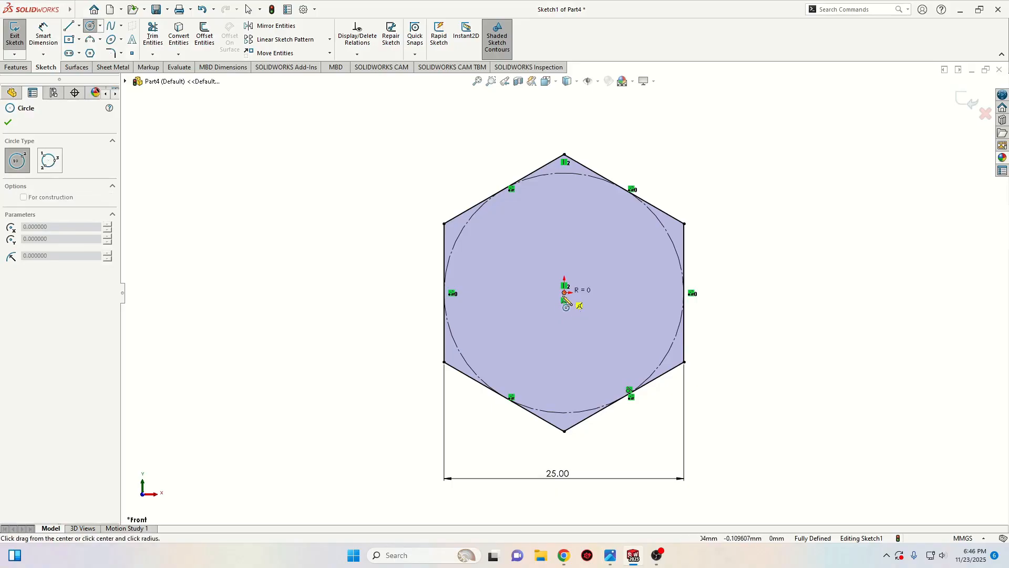
left_click(524, 336)
key("Escape")
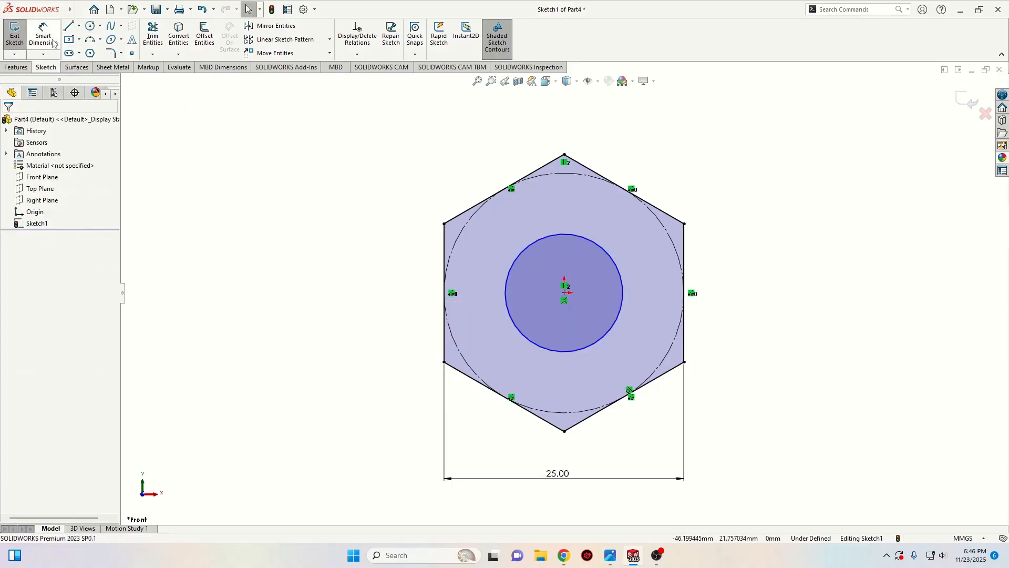
Step: Dimension the inner circle's diameter as 14.5 mm
left_click(45, 39)
left_click(506, 316)
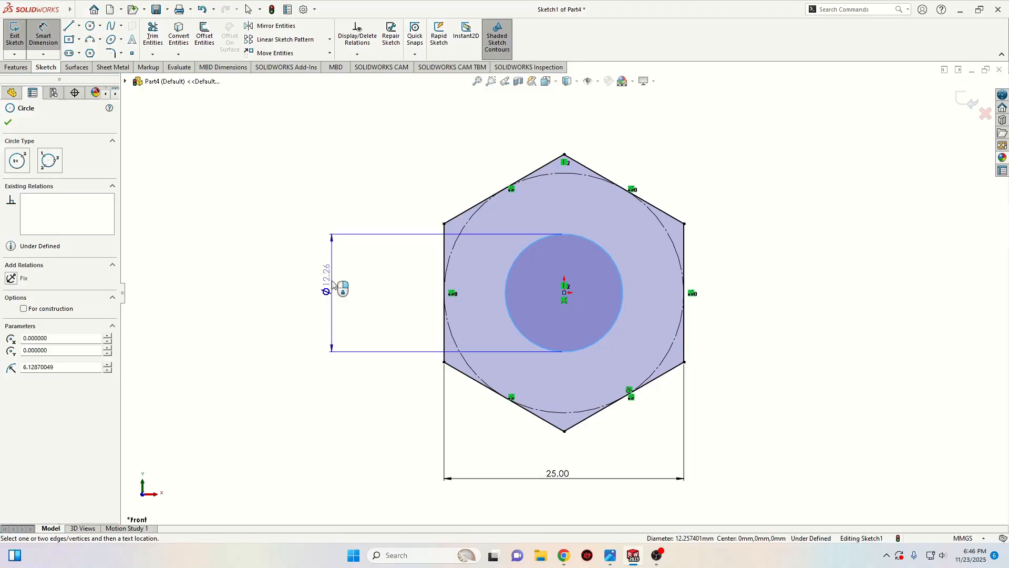
left_click(333, 284)
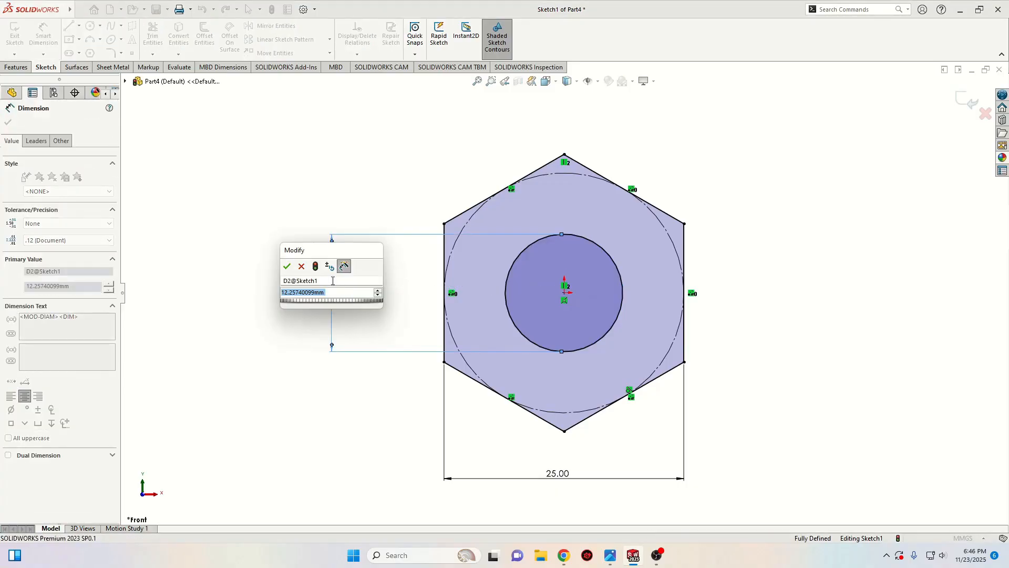
type("14")
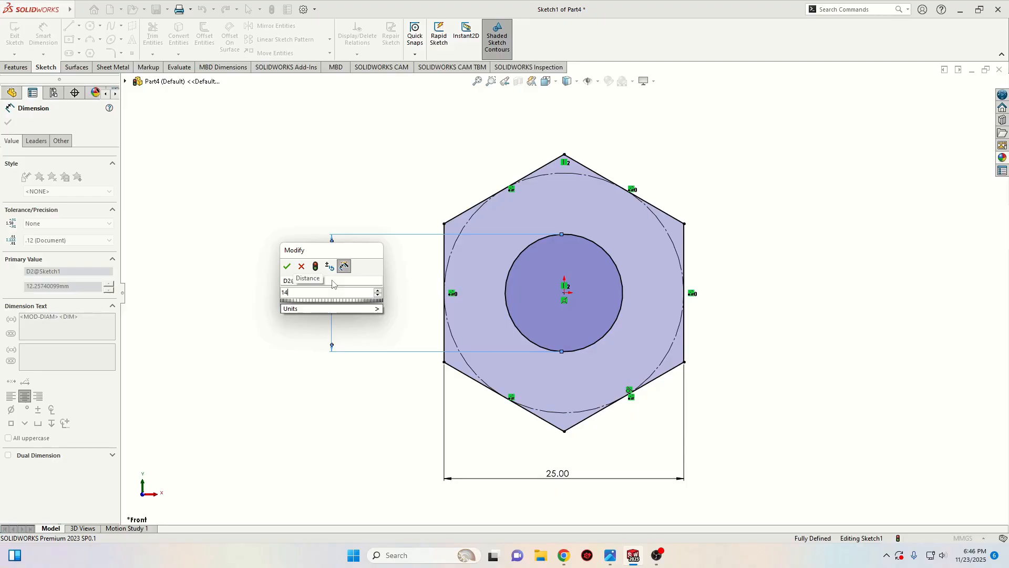
type(".")
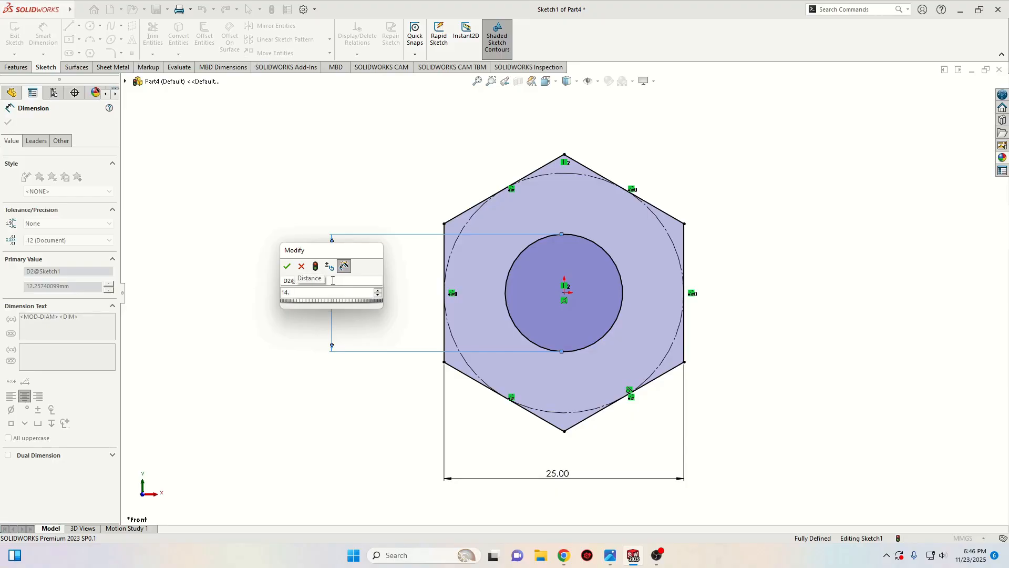
type("5")
key("Return")
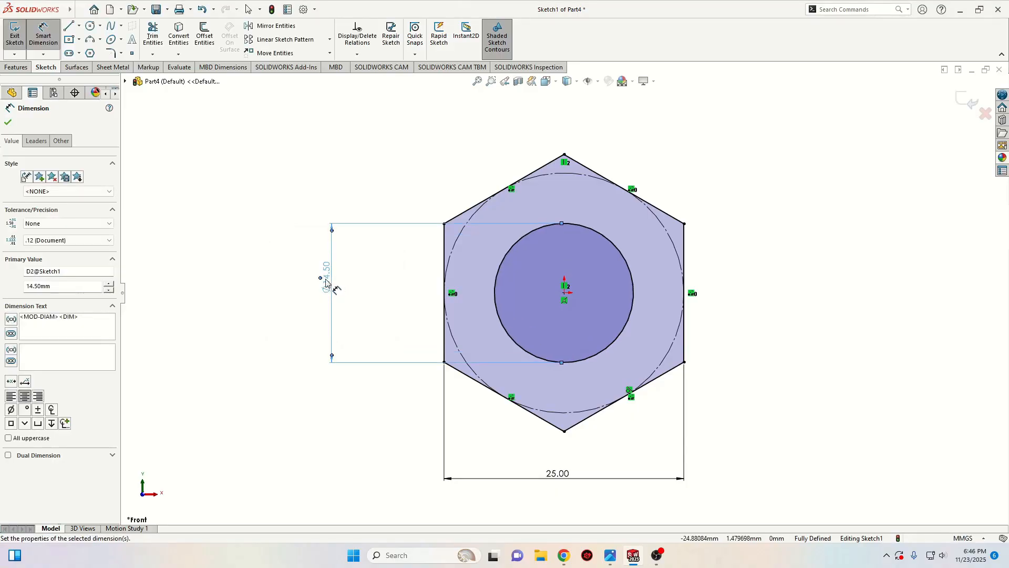
right_click(259, 279)
left_click(250, 277)
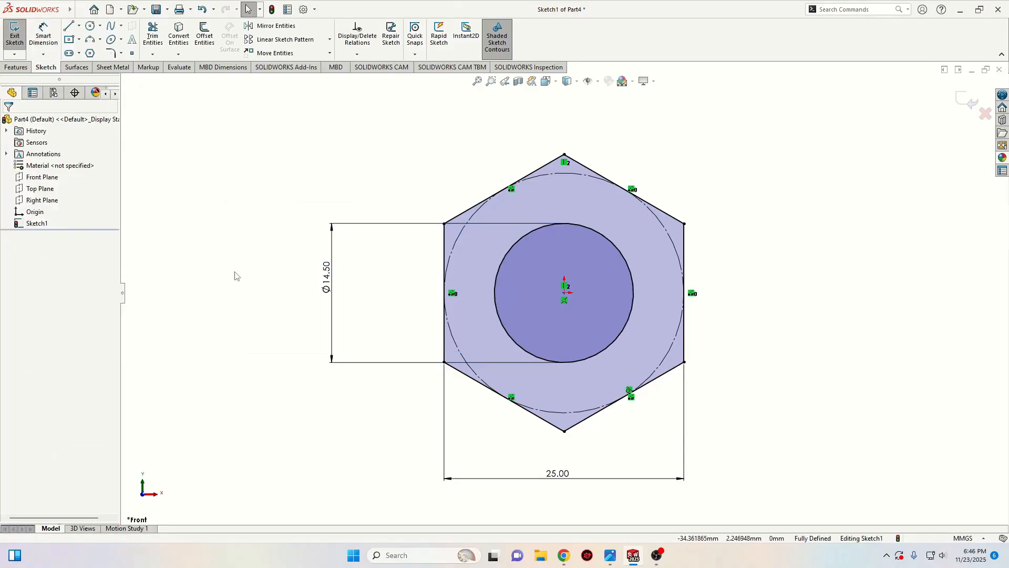
Step: Extrude the hexagonal profile with its hole as a blind boss 10 mm deep
left_click(16, 68)
left_click(24, 42)
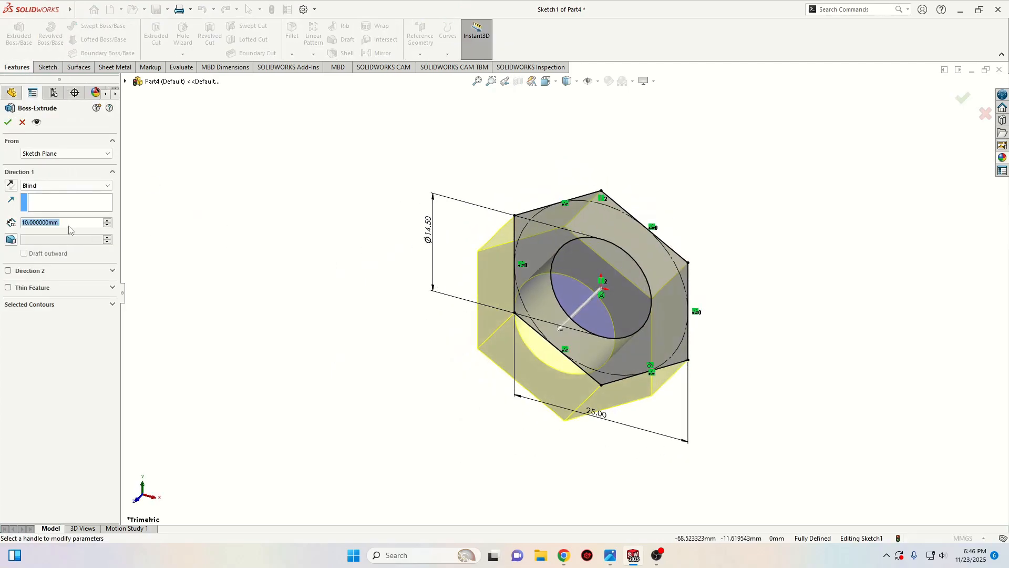
key("Return")
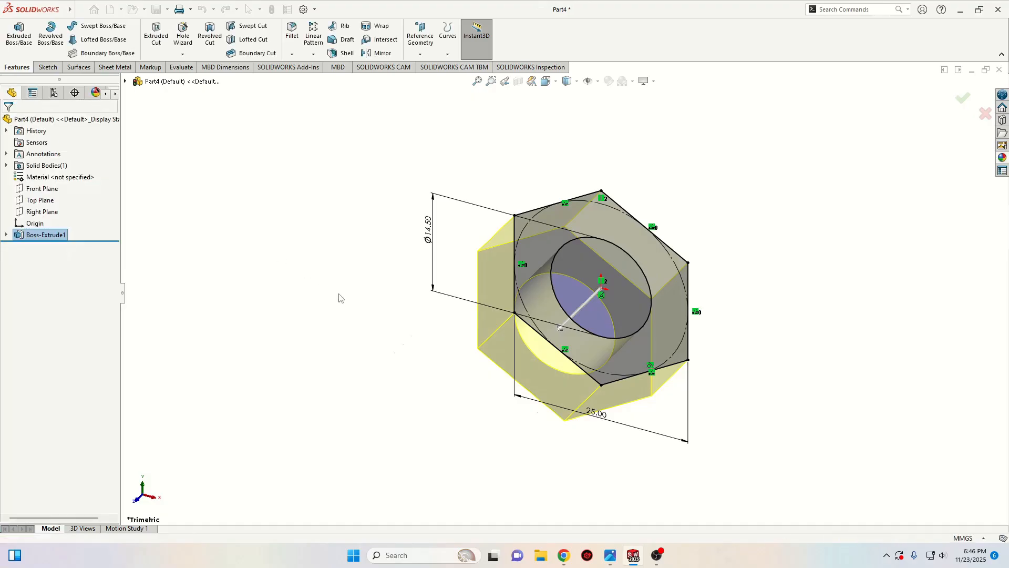
Step: Sketch a three-point arc on the Right Plane across the nut's upper corner on the origin side, about 1.6 mm wide and 1.9 mm high
mouse_move(372, 333)
middle_mouse_down()
mouse_move(367, 279)
mouse_move(298, 297)
mouse_move(385, 347)
mouse_move(352, 413)
middle_mouse_up()
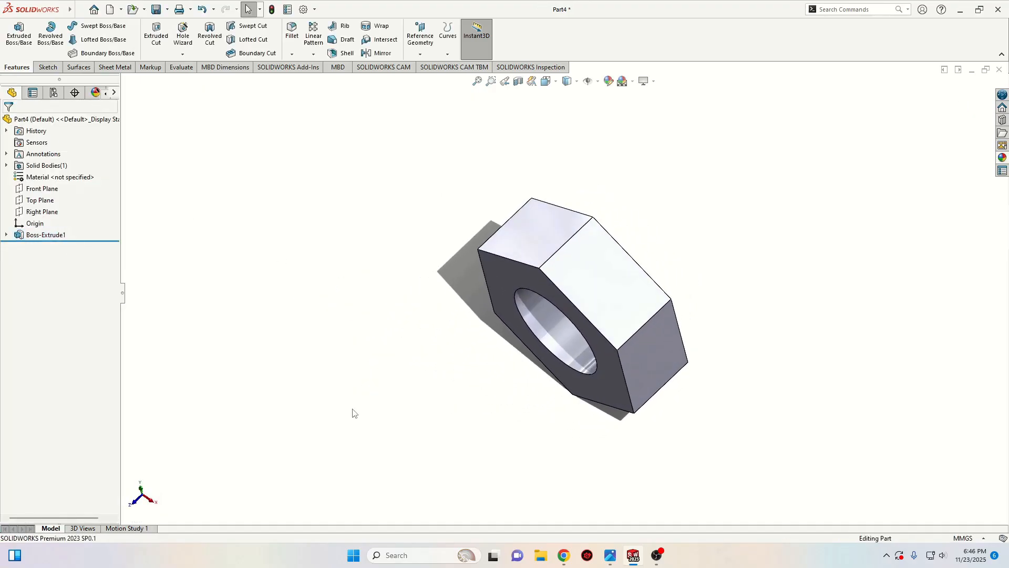
left_click(42, 211)
left_click(90, 201)
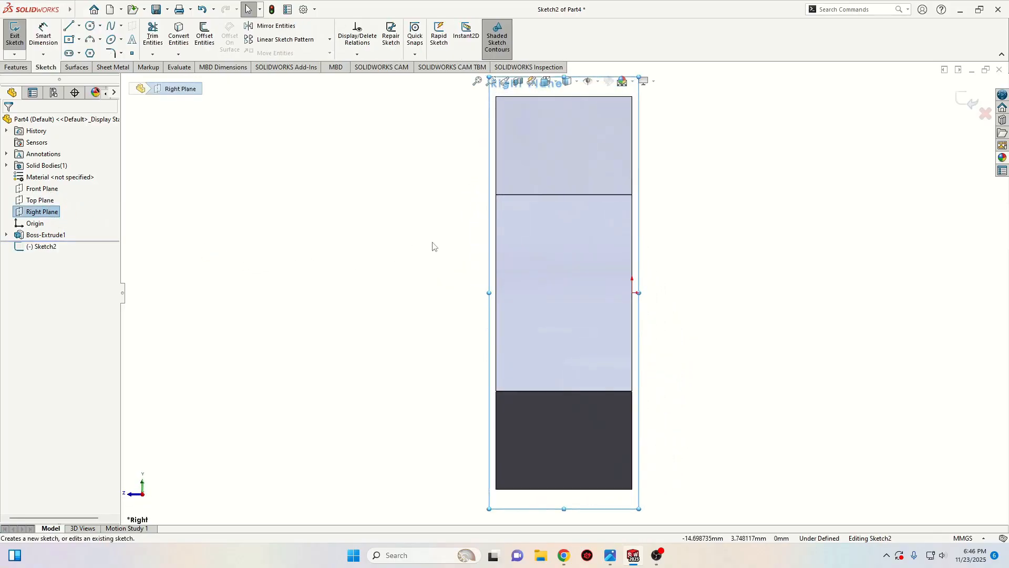
middle_click_drag(433, 245, 288, 360, "ctrl")
left_click(511, 242)
scroll(513, 245, "down", 3)
middle_click_drag(518, 266, 501, 256, "ctrl")
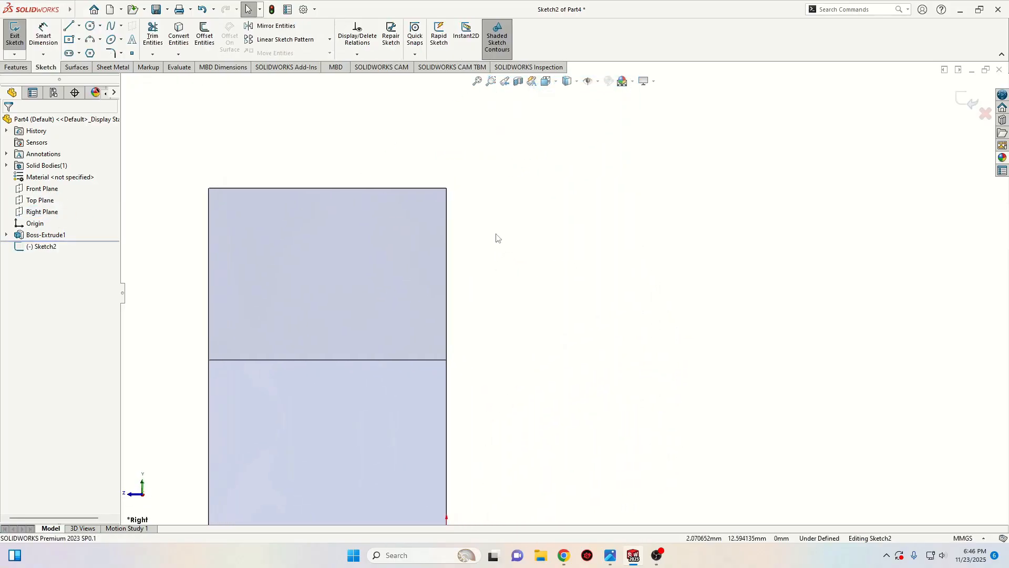
left_click(90, 40)
left_click(409, 189)
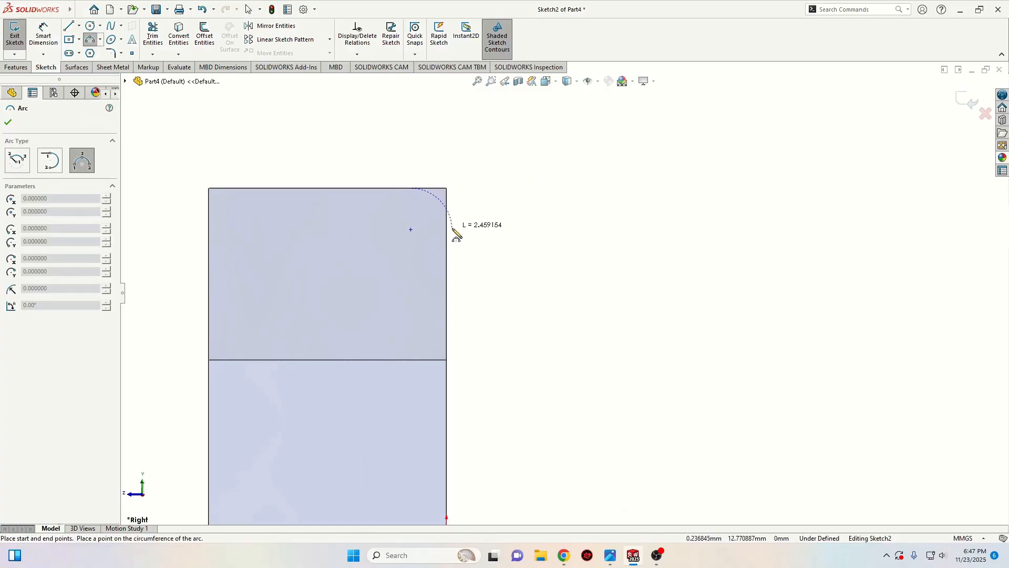
left_click(447, 234)
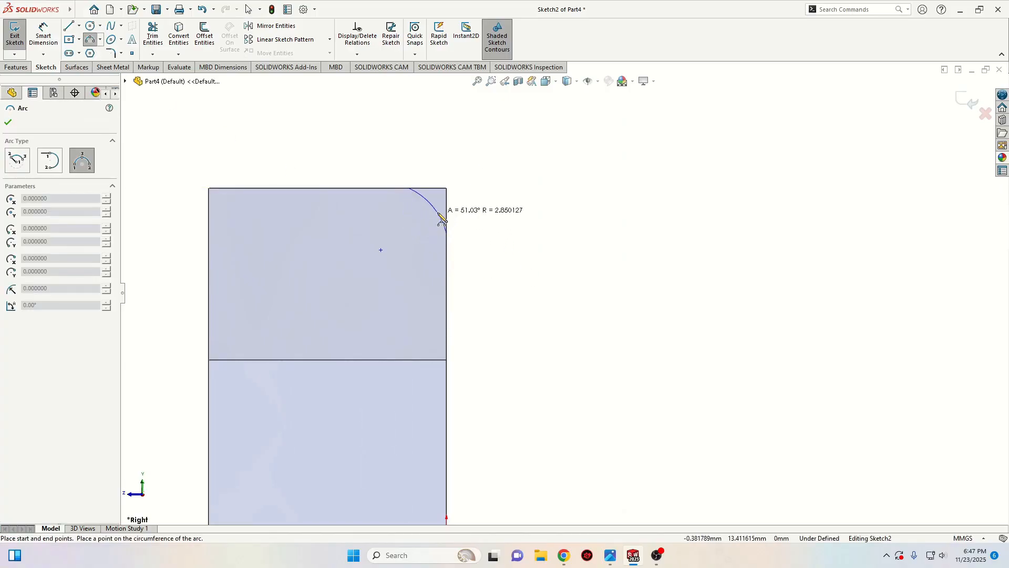
left_click(441, 218)
right_click(381, 131)
left_click(408, 174)
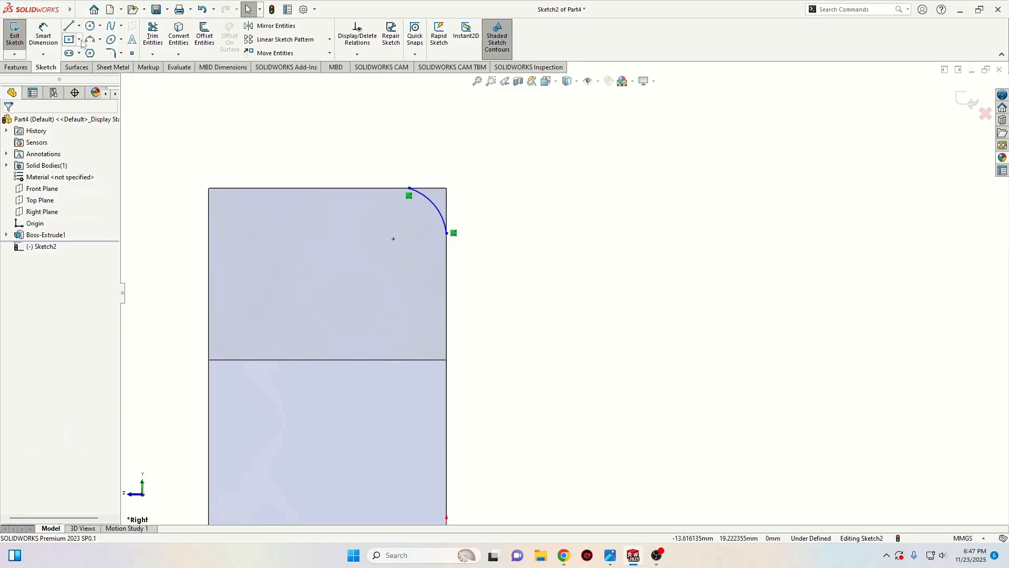
Step: Close the arc profile with a horizontal and a vertical line from the arc's ends meeting at the nut's corner
left_click(68, 26)
left_click(409, 188)
left_click(447, 189)
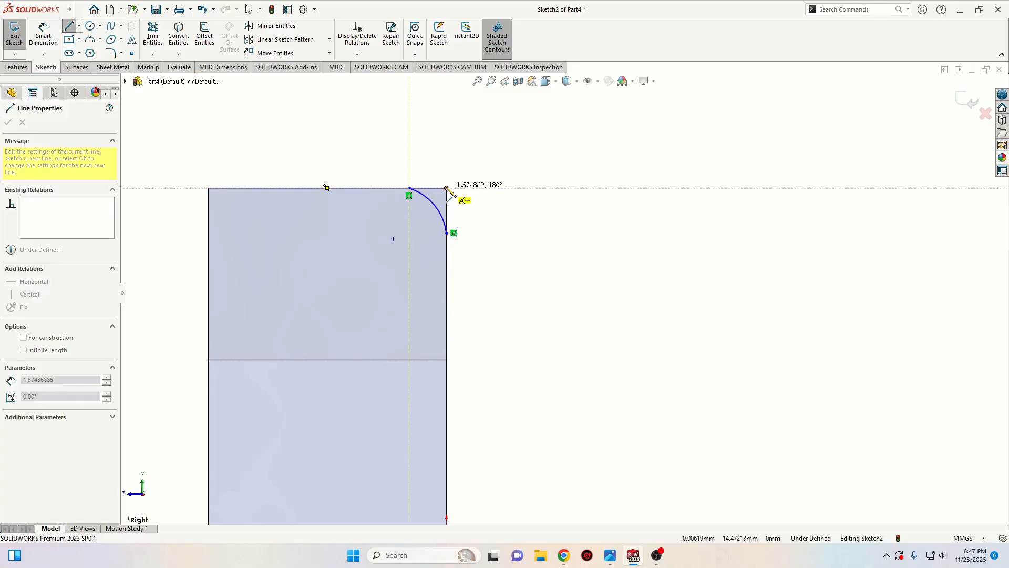
double_click(446, 233)
right_click(490, 241)
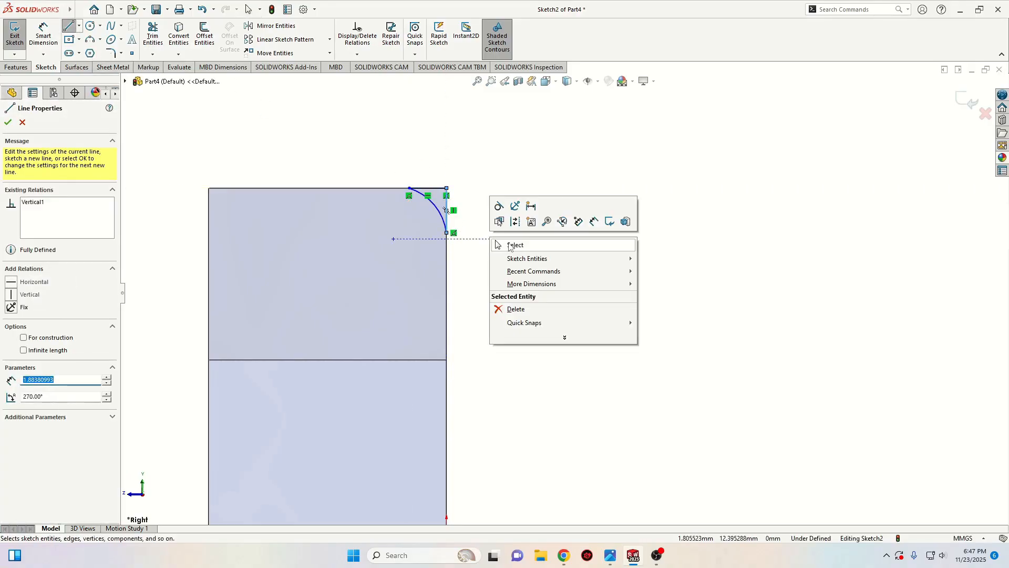
left_click(513, 245)
Step: Draw a horizontal centerline from the origin across the nut's full thickness to its opposite face
middle_click_drag(516, 283, 513, 219, "ctrl")
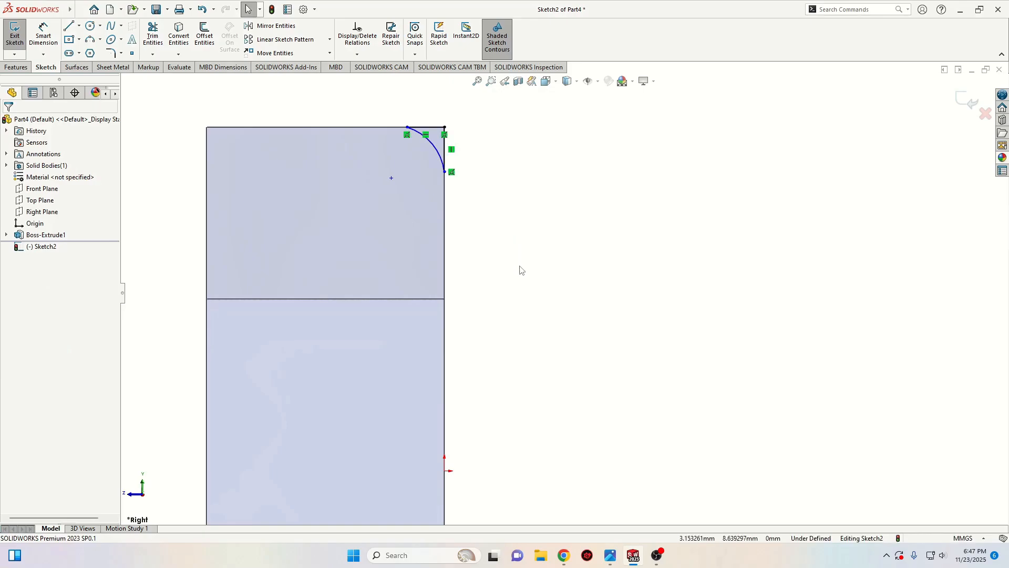
left_click(79, 26)
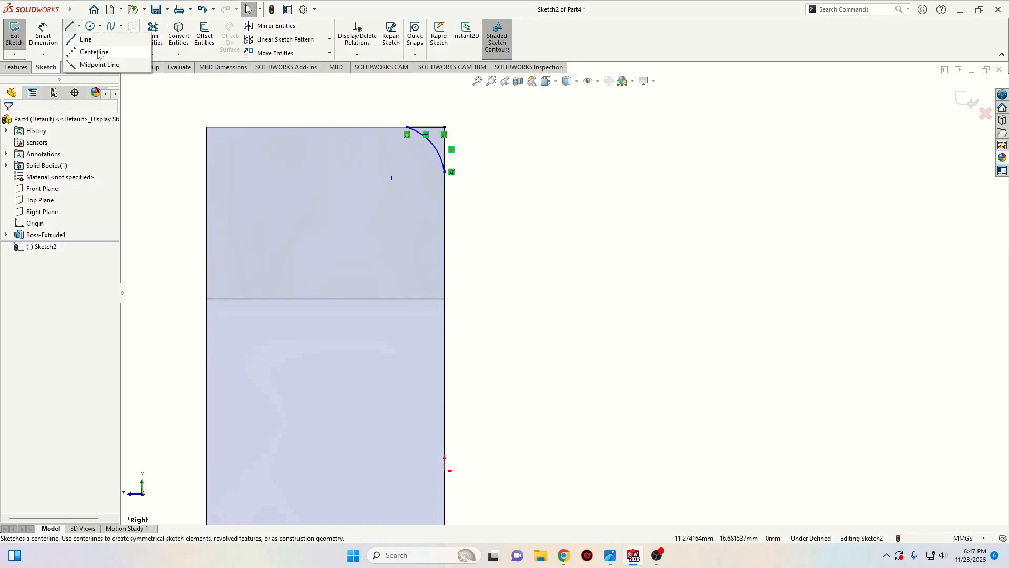
left_click(99, 49)
left_click(445, 471)
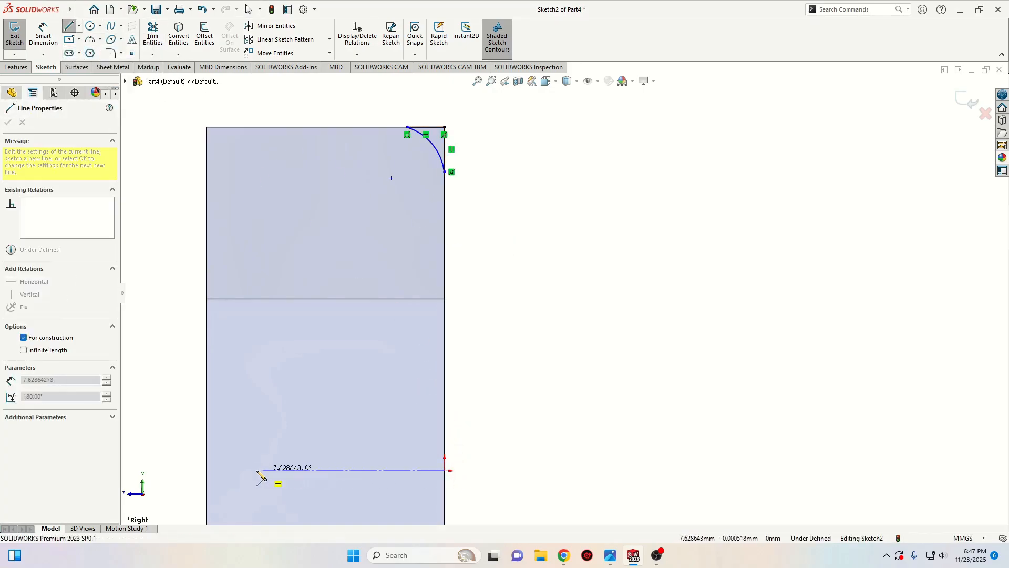
left_click(206, 470)
key("Escape")
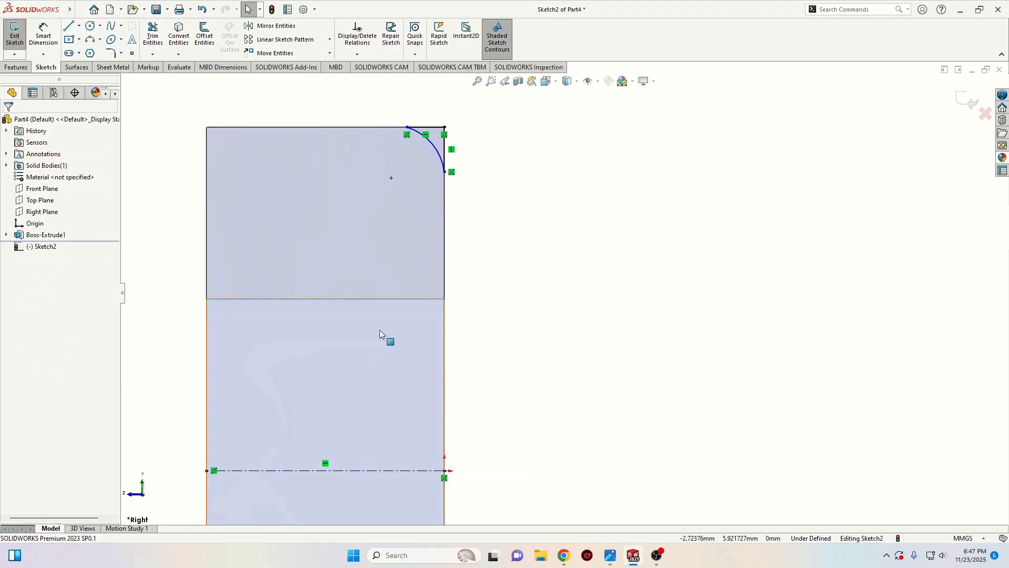
Step: Make the corner arc tangent to the nut's top edge and side edge at its two endpoints
middle_click_drag(406, 197, 408, 296, "ctrl")
scroll(405, 219, "down", 5)
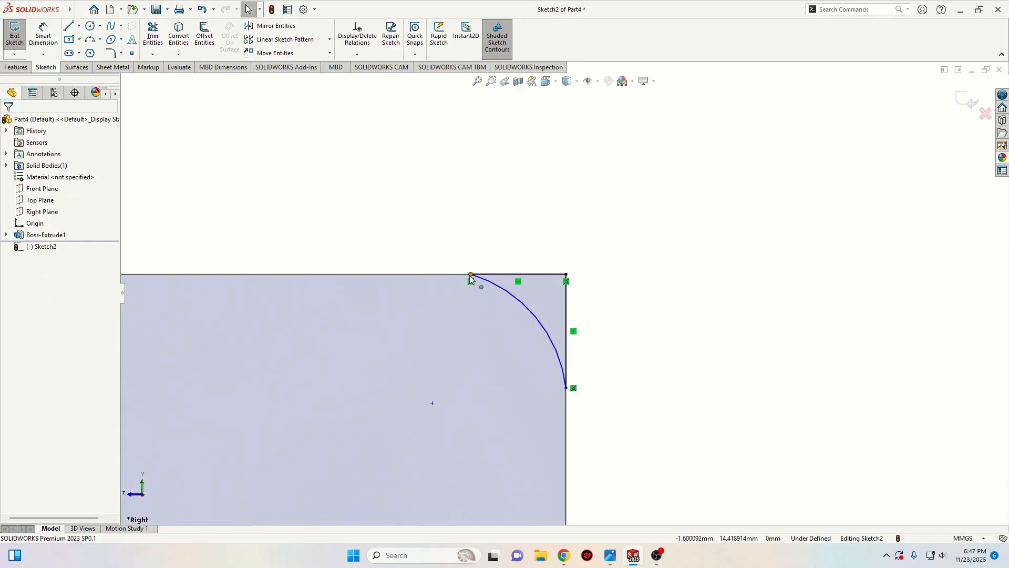
left_click(471, 274)
left_click(500, 241)
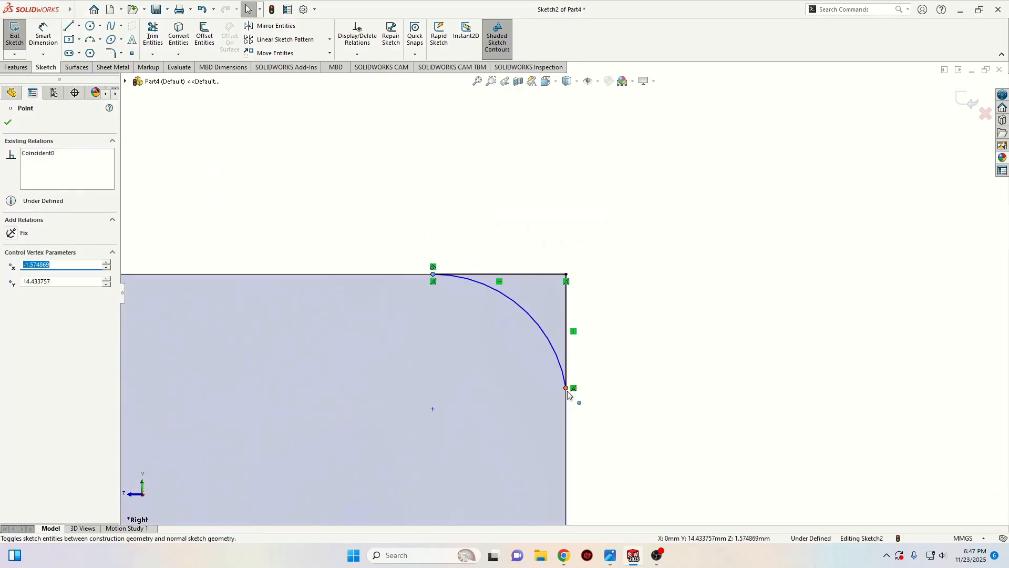
left_click(566, 387)
left_click(610, 347)
left_click(622, 242)
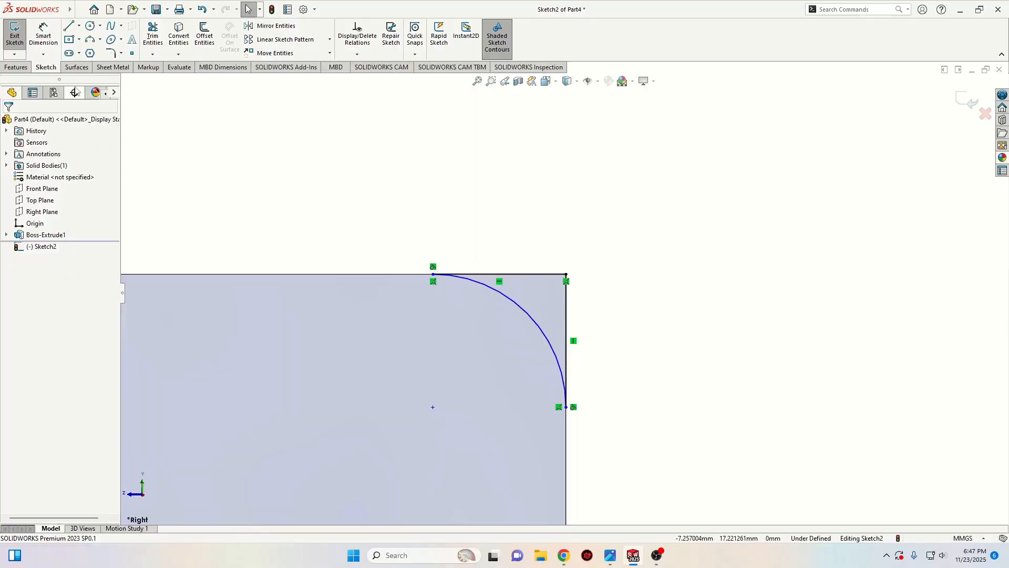
Step: Dimension the corner arc's radius as 2 mm
left_click(44, 35)
left_click(521, 307)
left_click(608, 209)
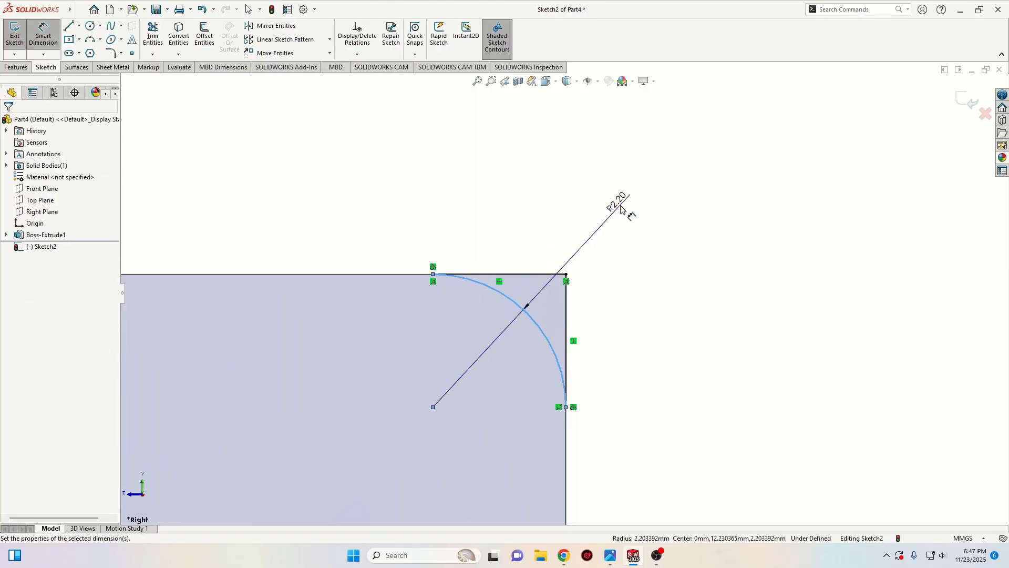
type("2")
key("Return")
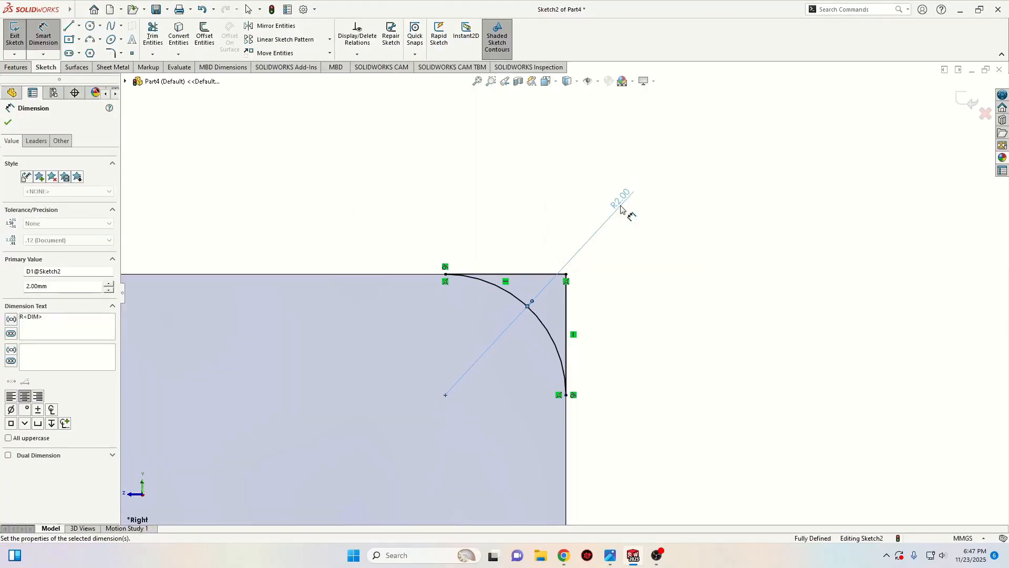
right_click(460, 206)
left_click(497, 241)
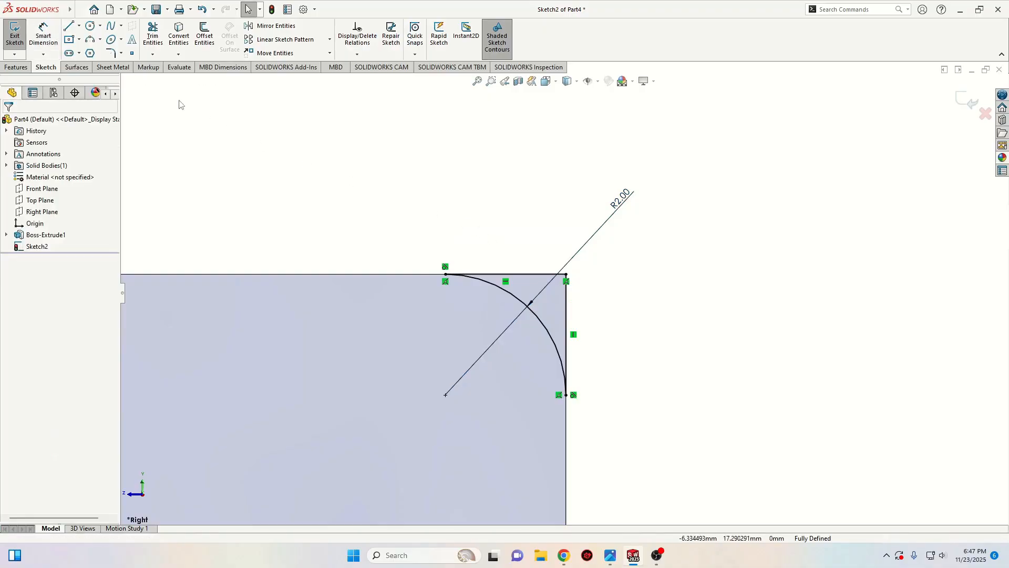
Step: Cut the rounded corner profile from the nut with a 360° Revolved Cut about the horizontal centerline
left_click(16, 66)
left_click(210, 34)
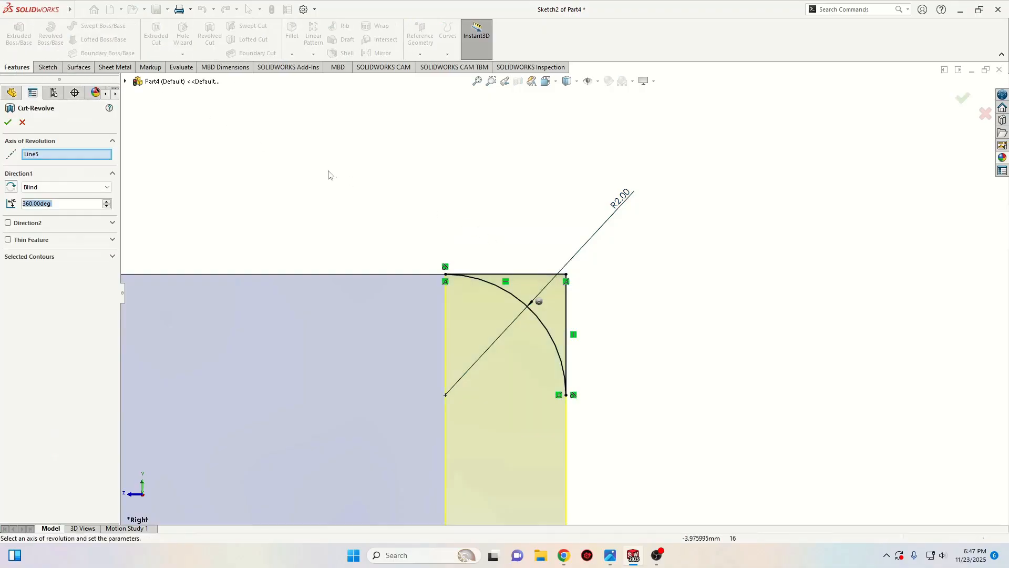
scroll(424, 431, "up", 5)
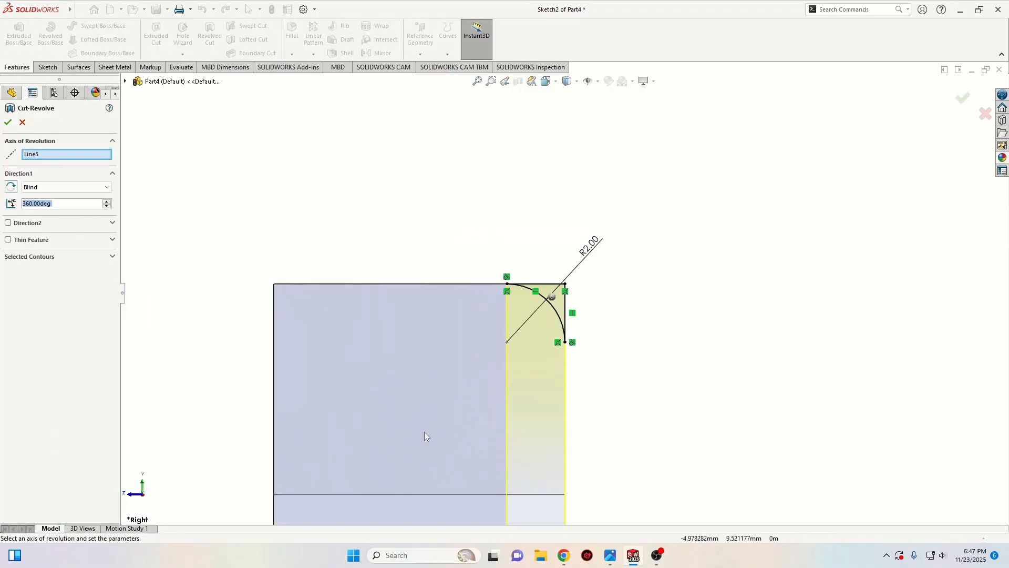
middle_click_drag(610, 401, 538, 360)
left_click(8, 122)
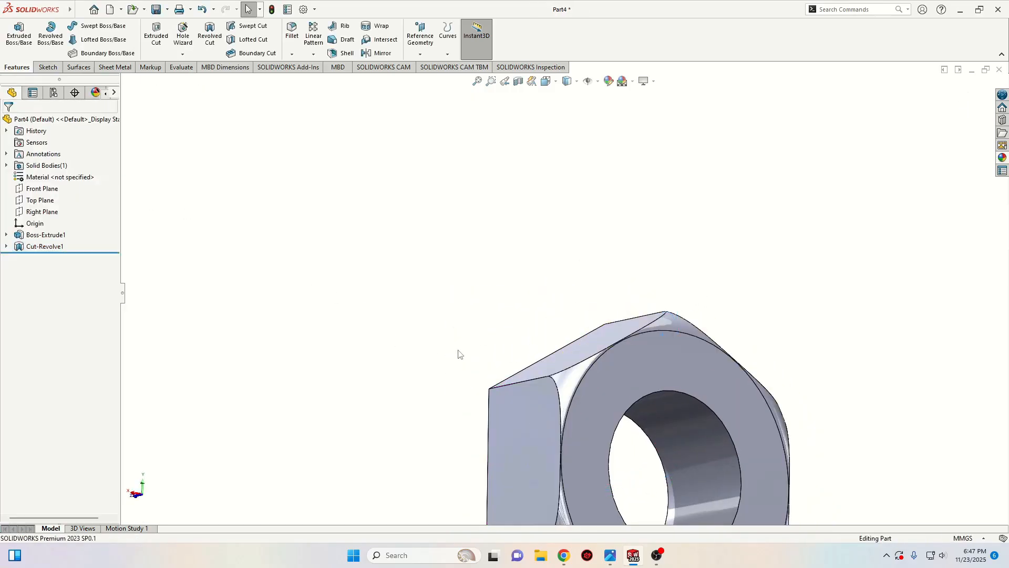
middle_click_drag(459, 354, 311, 321)
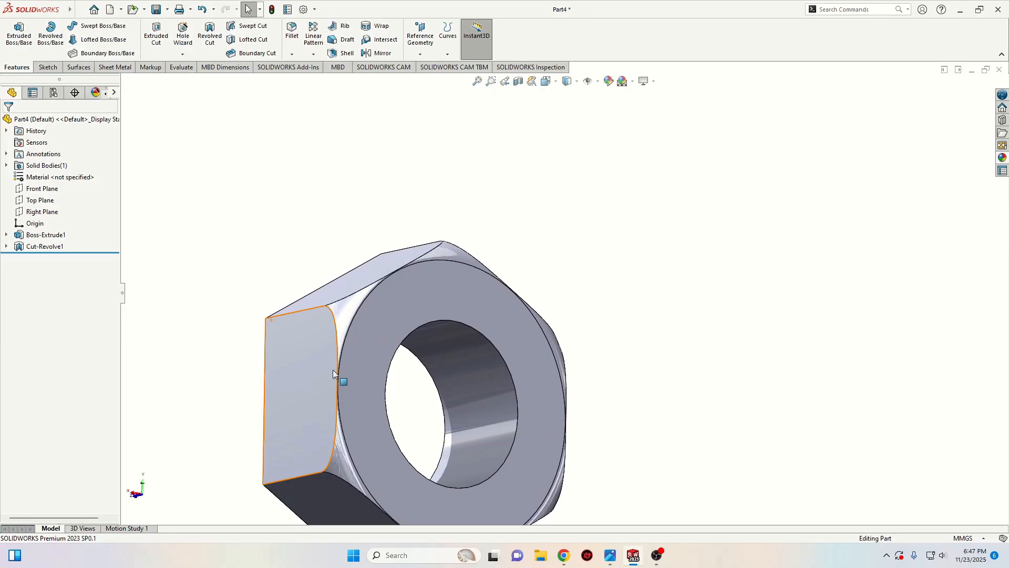
middle_click_drag(333, 374, 501, 340)
middle_click_drag(306, 315, 386, 347)
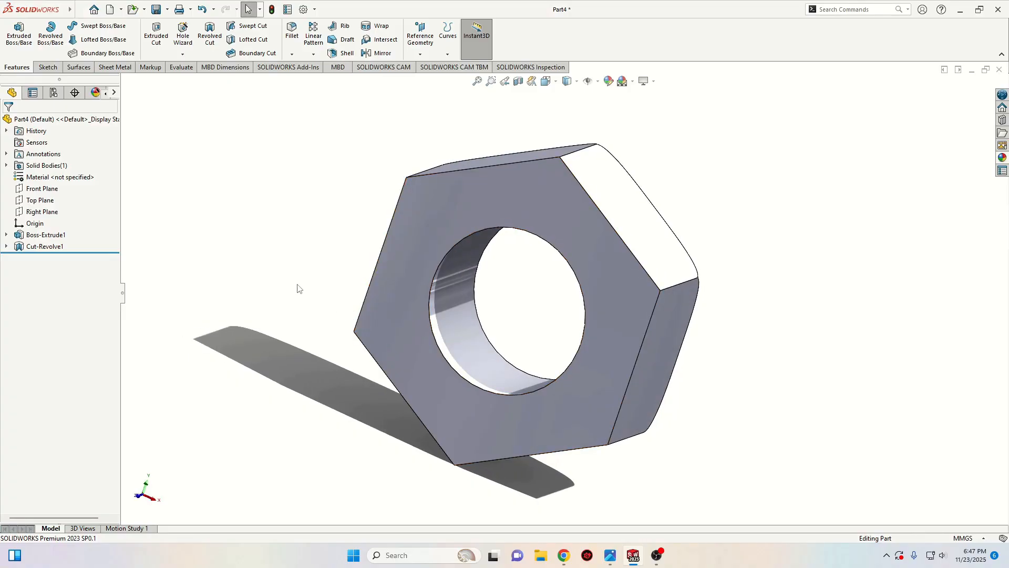
mouse_move(70, 9)
left_click(141, 10)
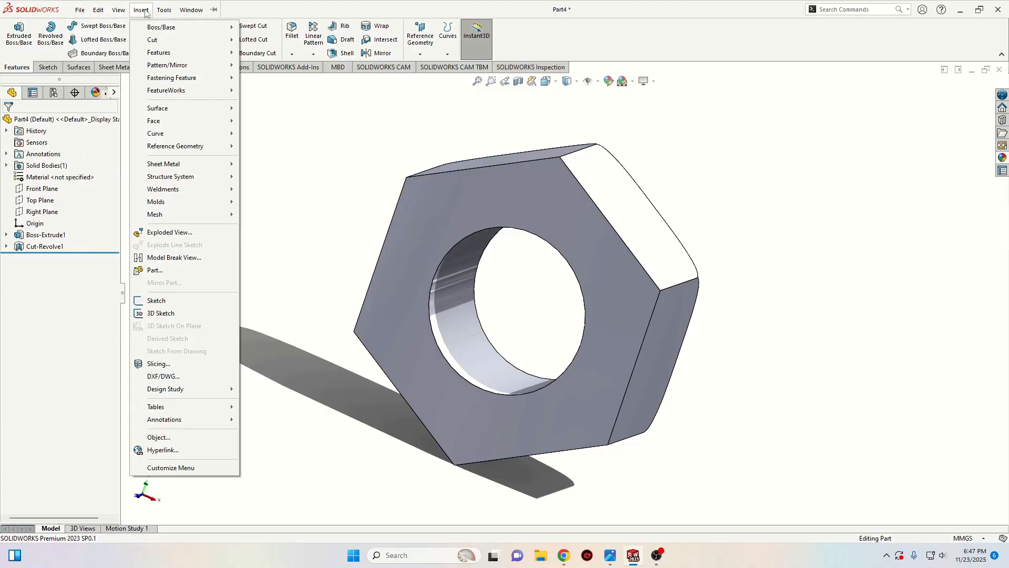
mouse_move(185, 420)
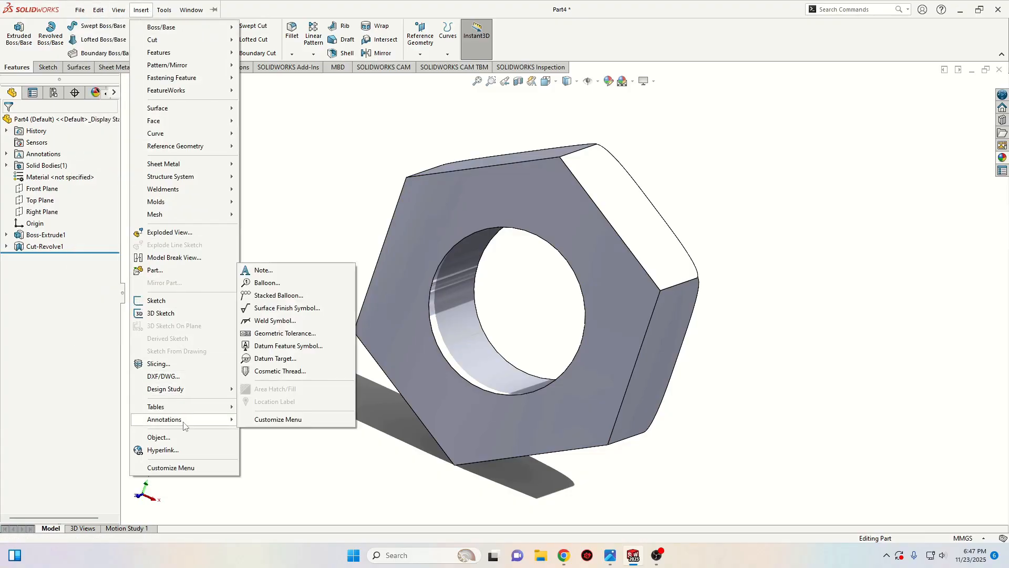
left_click(279, 371)
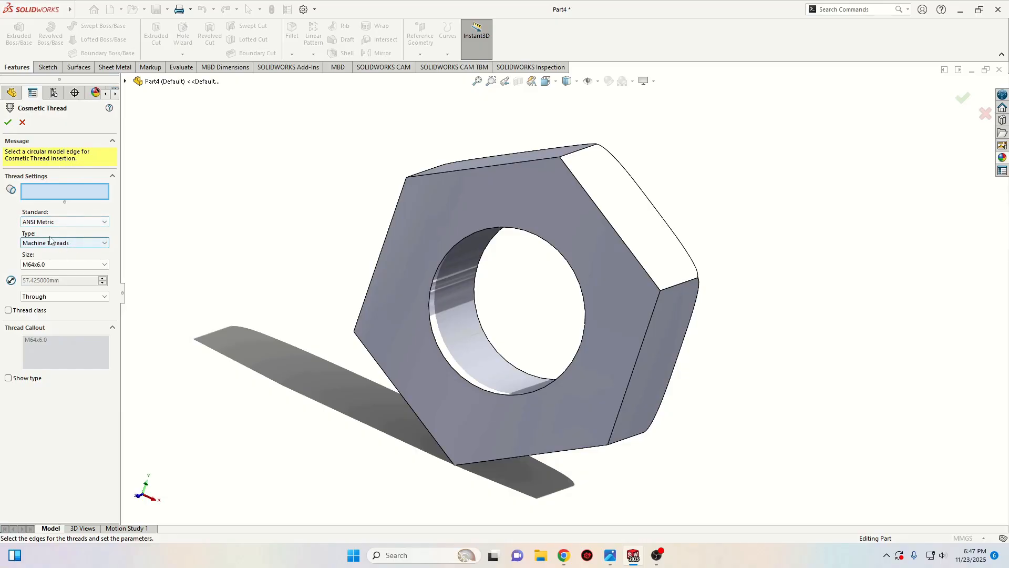
left_click(61, 264)
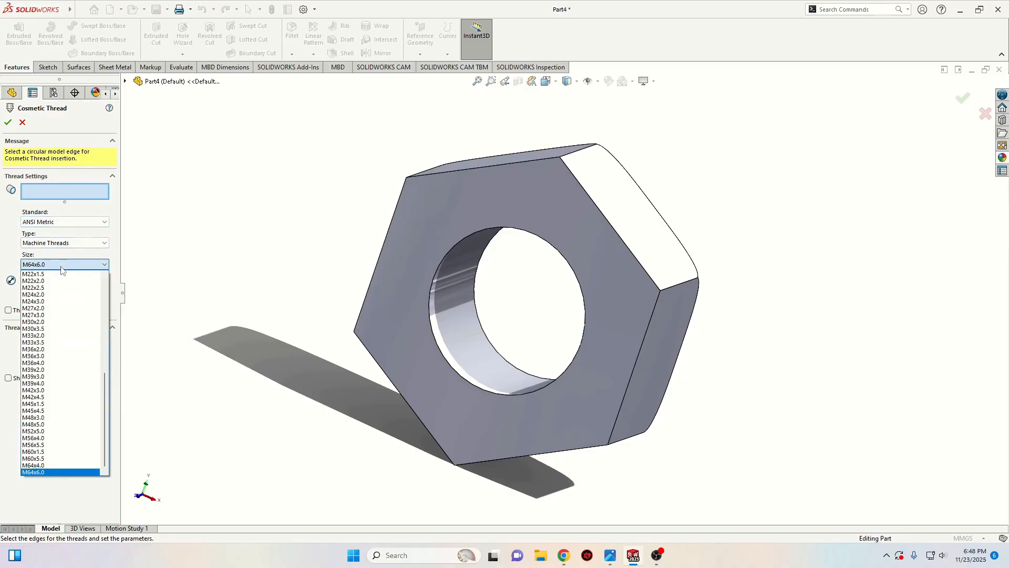
scroll(58, 347, "up", 3)
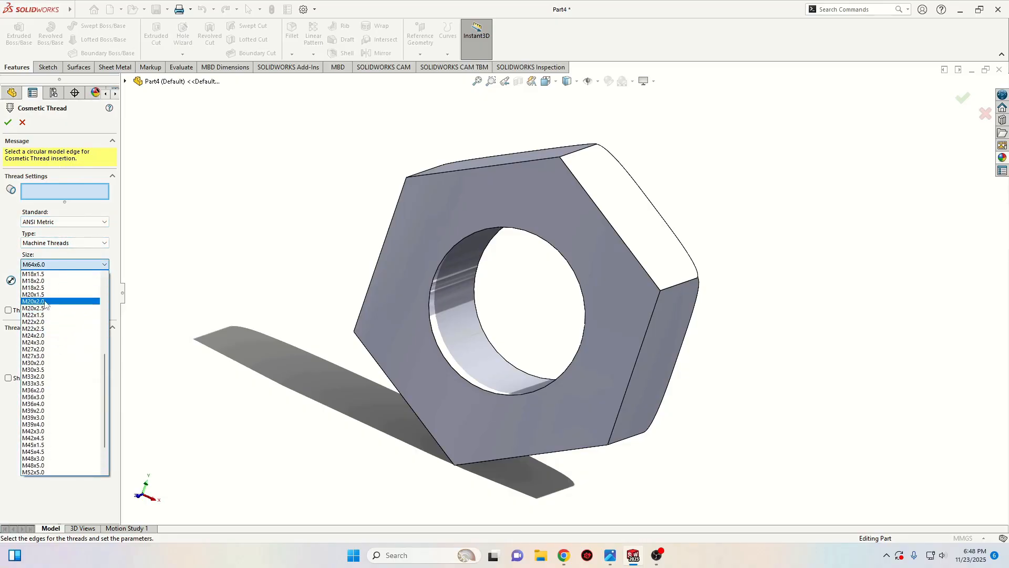
scroll(45, 296, "up", 2)
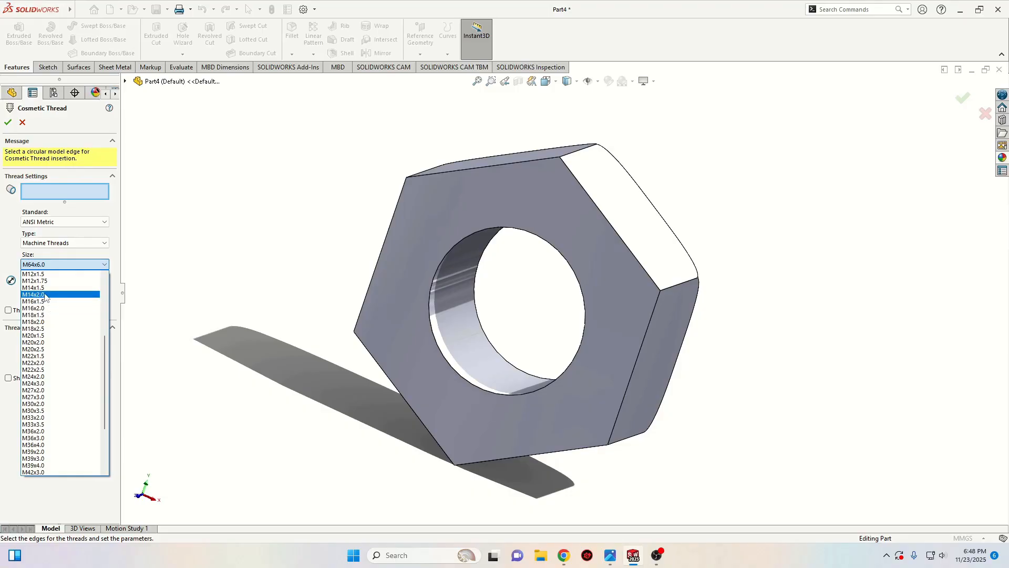
left_click(42, 314)
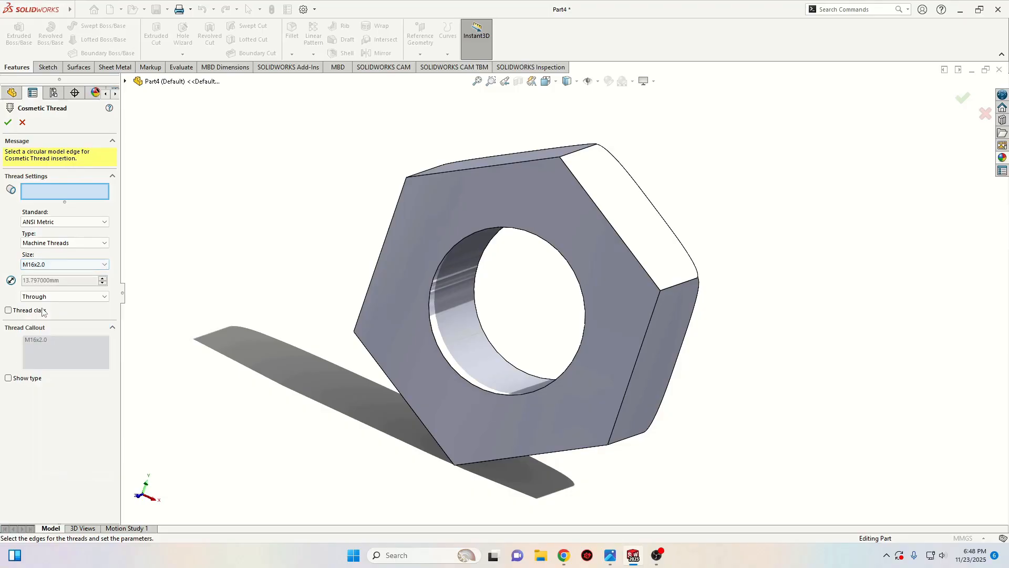
left_click(431, 329)
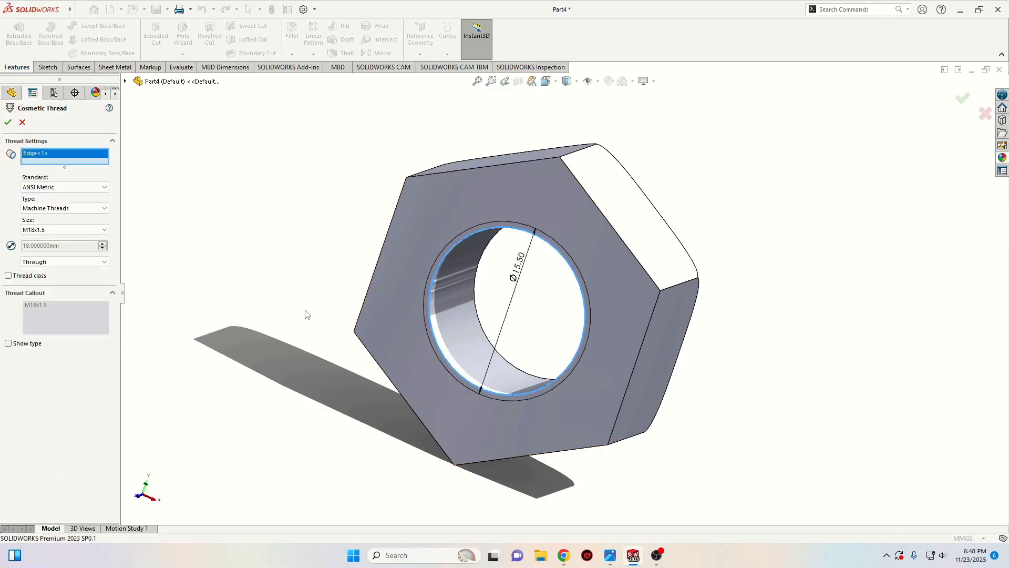
middle_click_drag(304, 313, 268, 320)
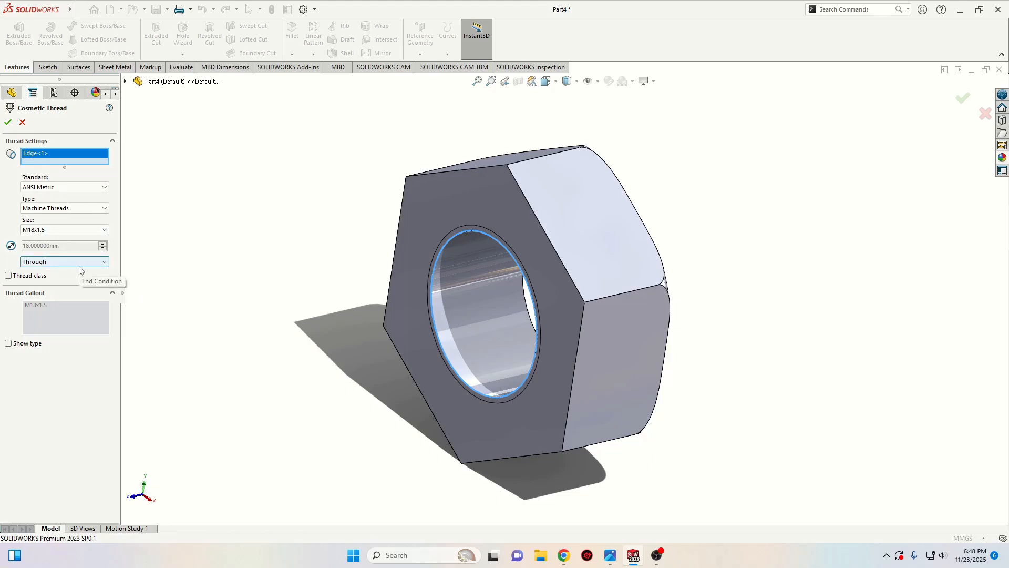
left_click(54, 232)
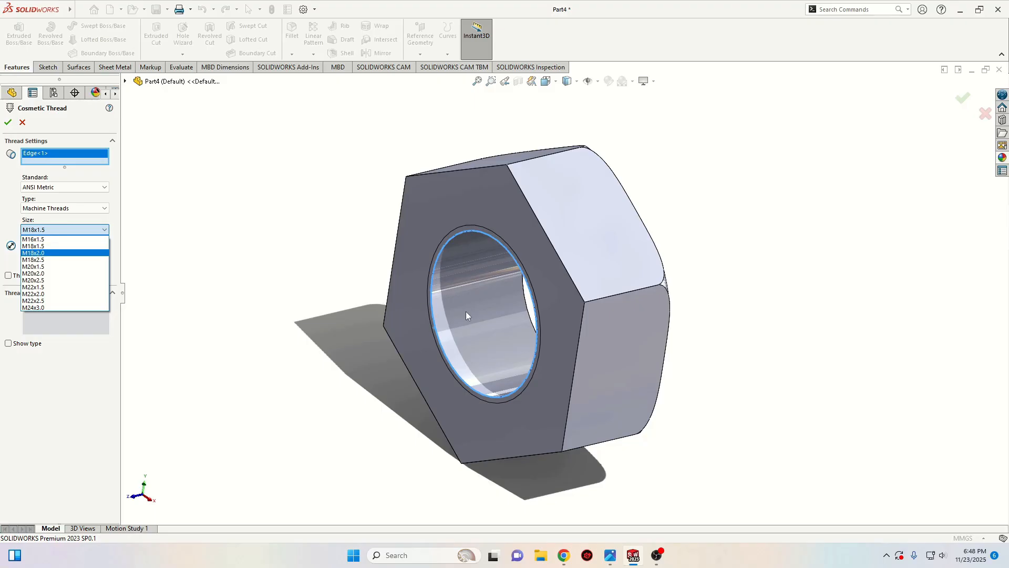
left_click(48, 239)
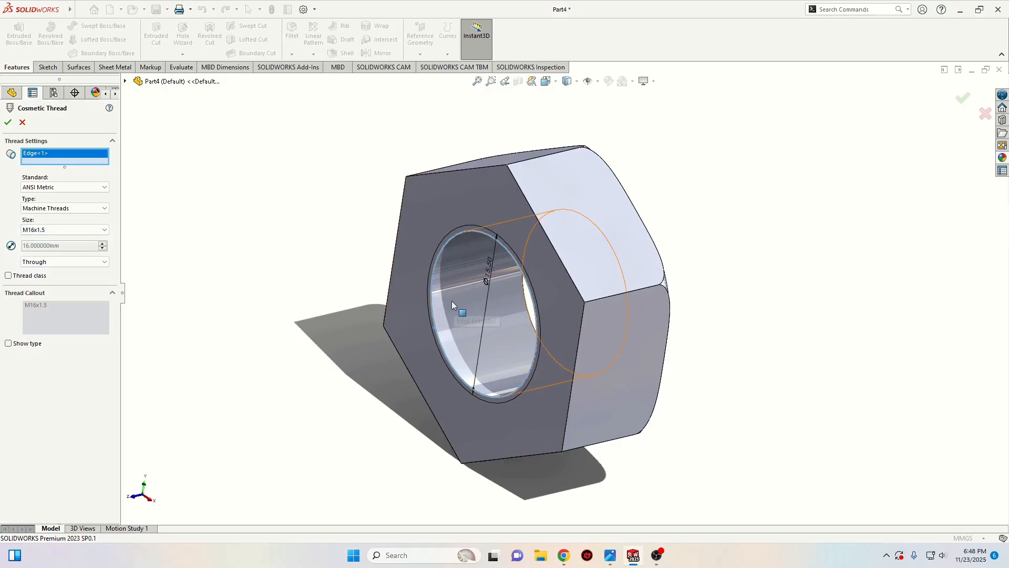
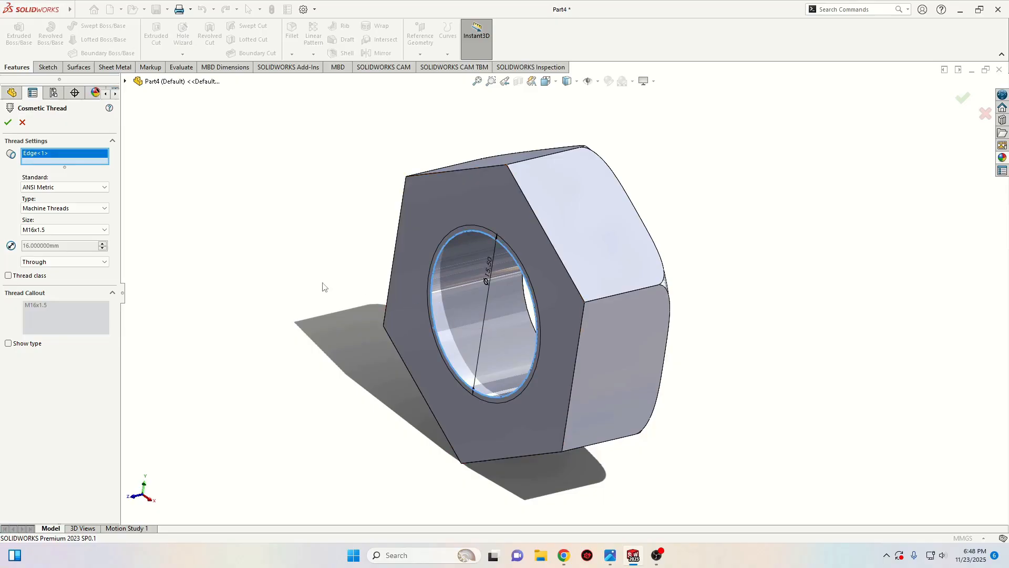
left_click(22, 123)
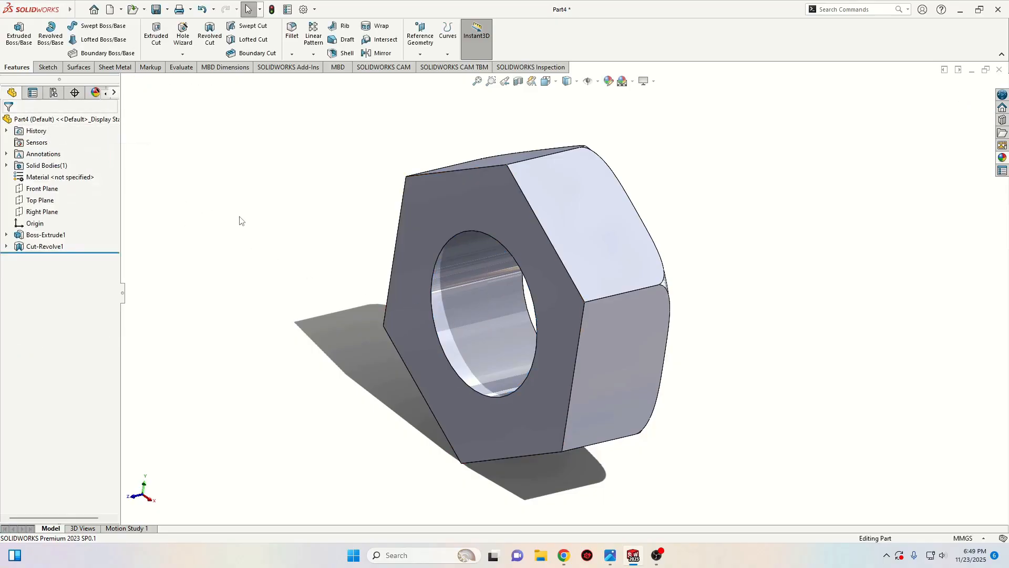
Step: Start a Thread feature on the circular edge of the hole at the nut's flat, unrounded face
middle_click_drag(319, 269, 296, 277)
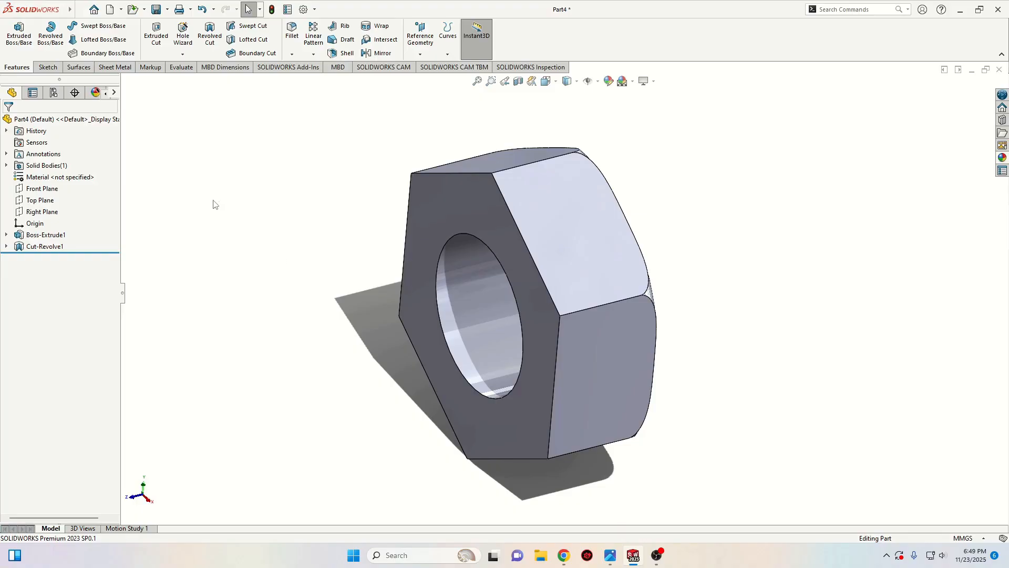
left_click(183, 55)
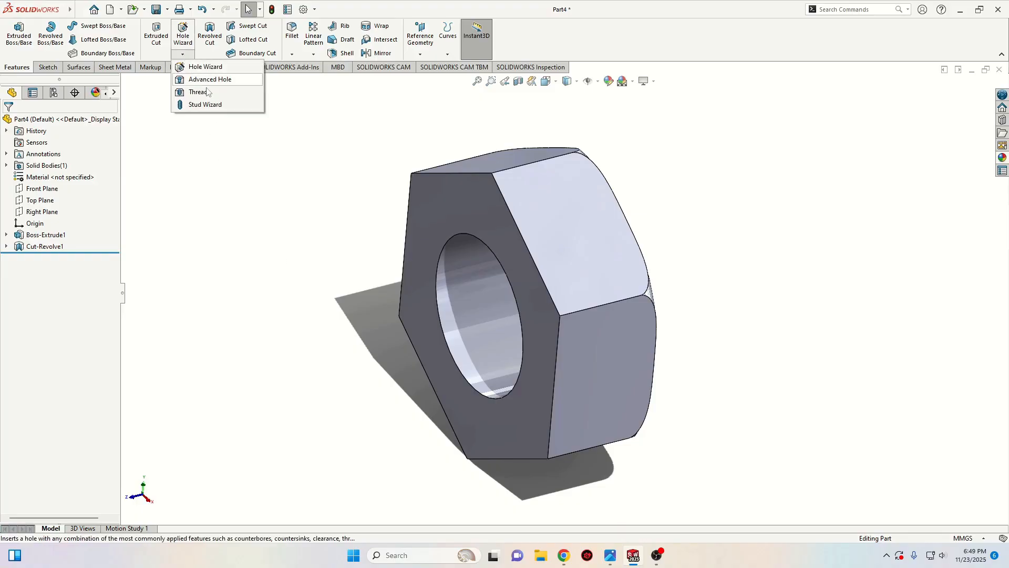
left_click(204, 93)
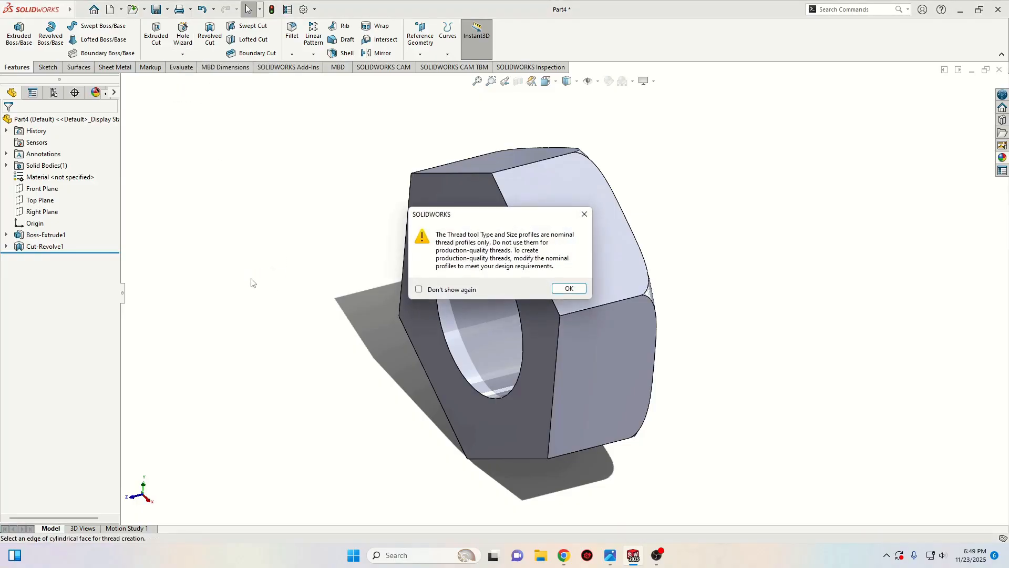
left_click(581, 288)
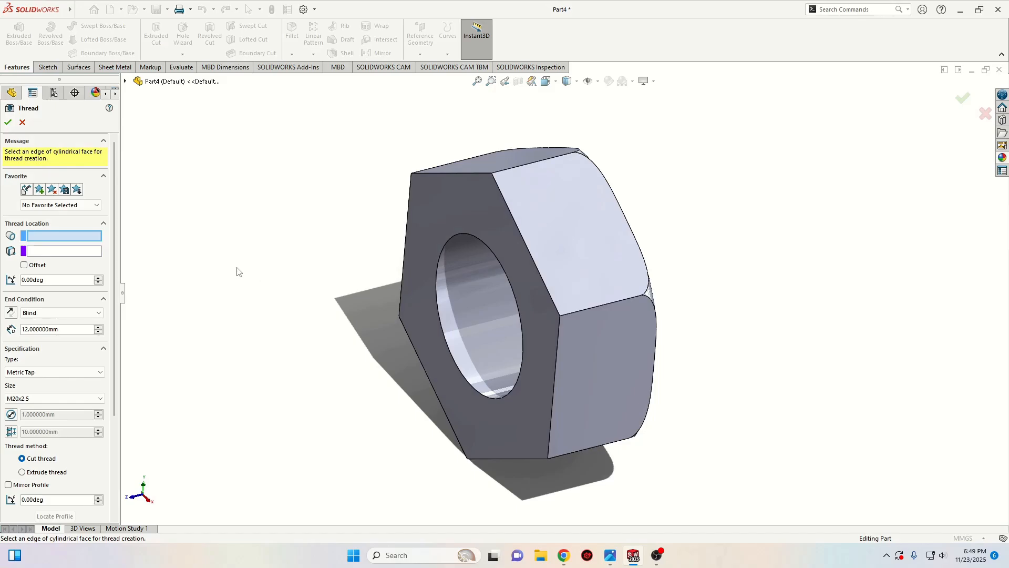
left_click(444, 342)
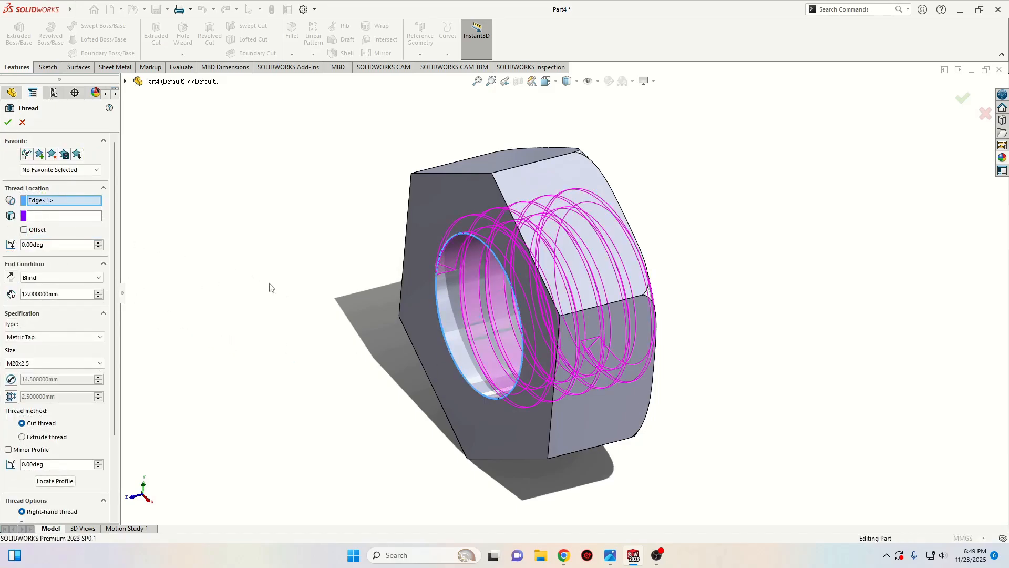
middle_click_drag(270, 287, 284, 303)
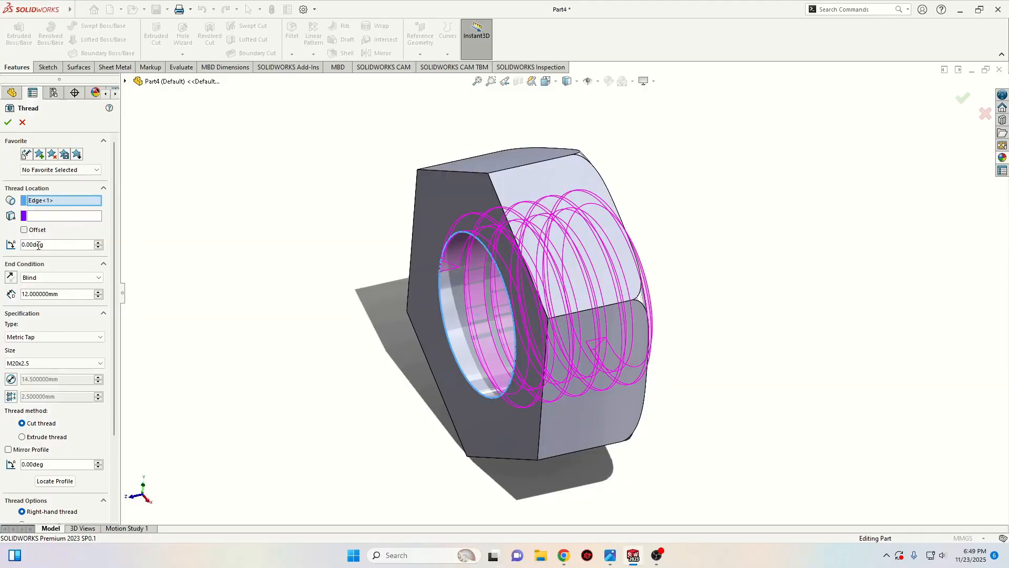
Step: Offset the thread start by 2 mm, reversed so that it begins outside the nut's face
left_click(23, 230)
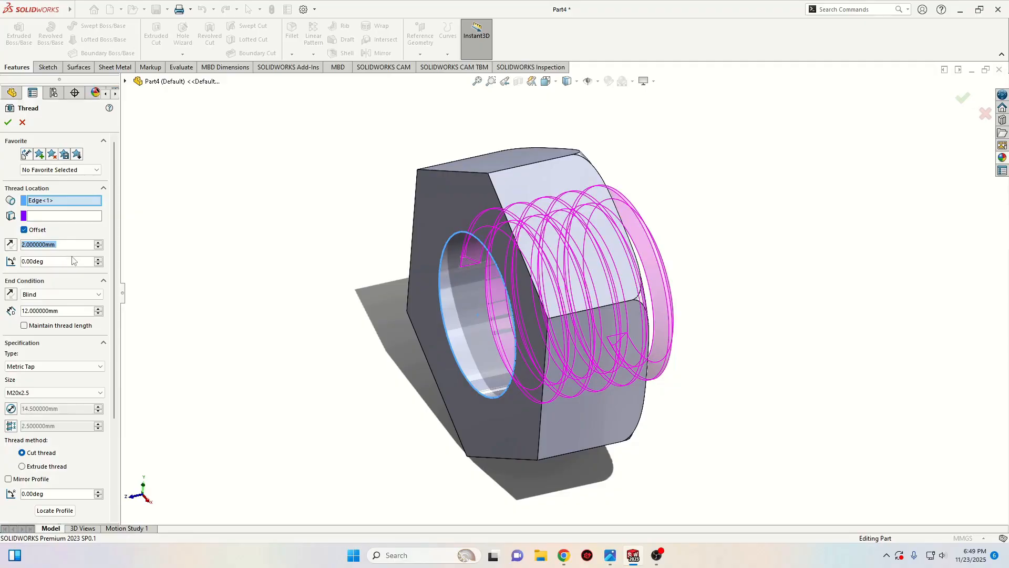
left_click(11, 244)
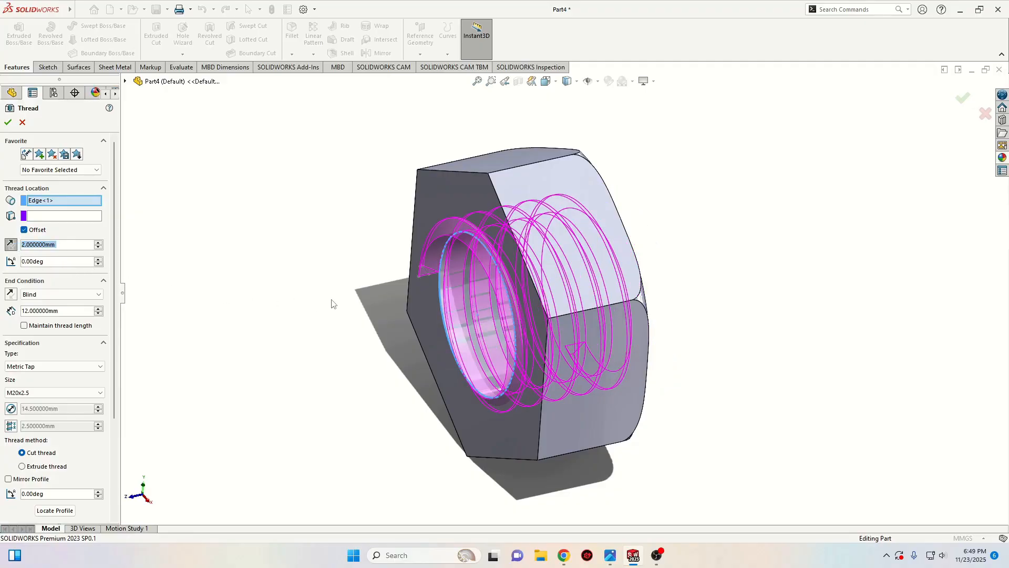
middle_click_drag(331, 303, 262, 335)
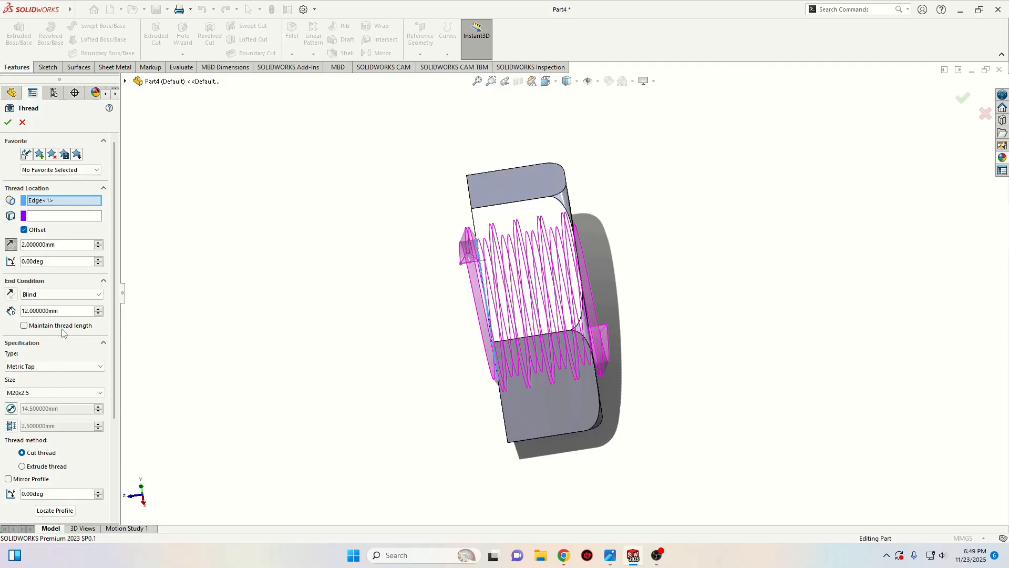
Step: Set the Metric Tap size to M16x2.0 and cut the thread through the nut's hole with a blind depth of 12 mm
left_click(47, 393)
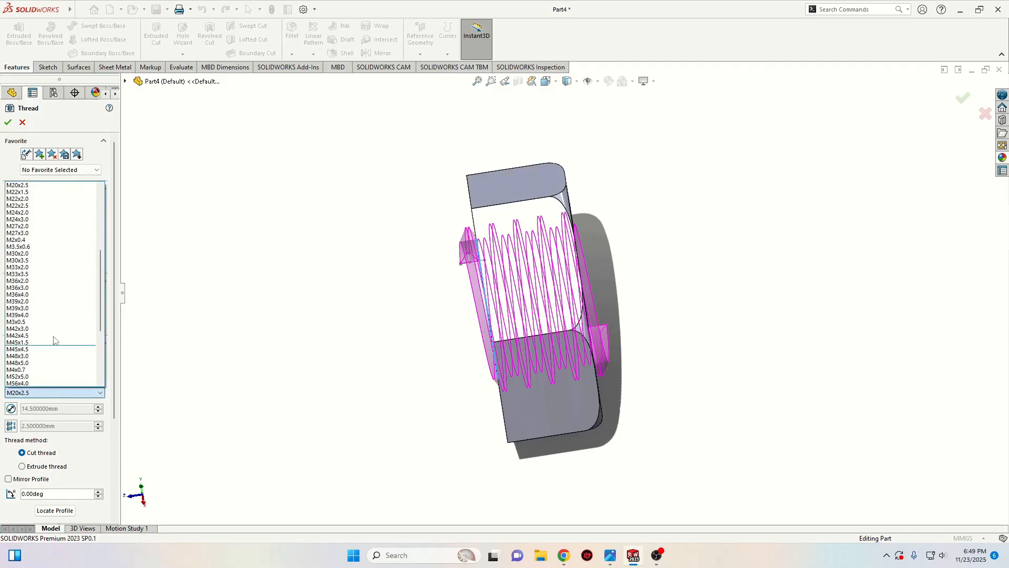
scroll(42, 263, "up", 5)
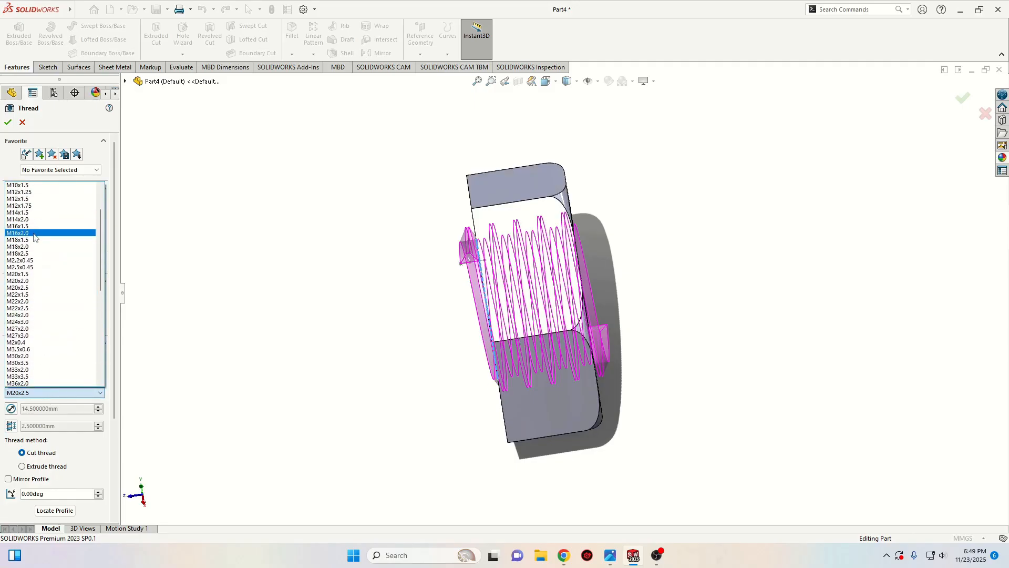
left_click(33, 234)
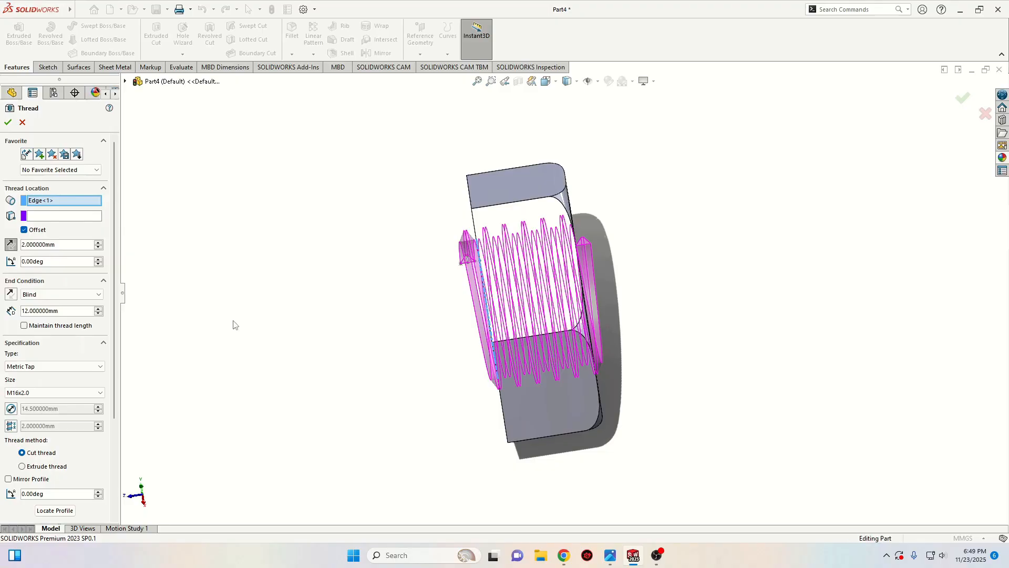
middle_click_drag(232, 322, 269, 285)
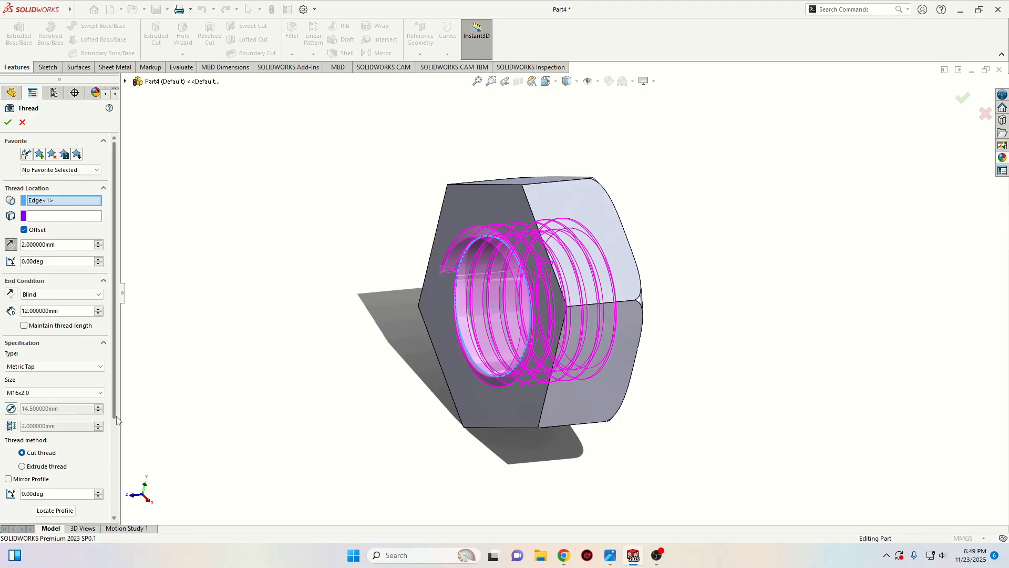
mouse_move(116, 413)
left_mouse_down()
mouse_move(126, 511)
mouse_move(117, 417)
left_mouse_up()
left_click(8, 123)
middle_click_drag(399, 339, 199, 322)
middle_click_drag(366, 275, 524, 244)
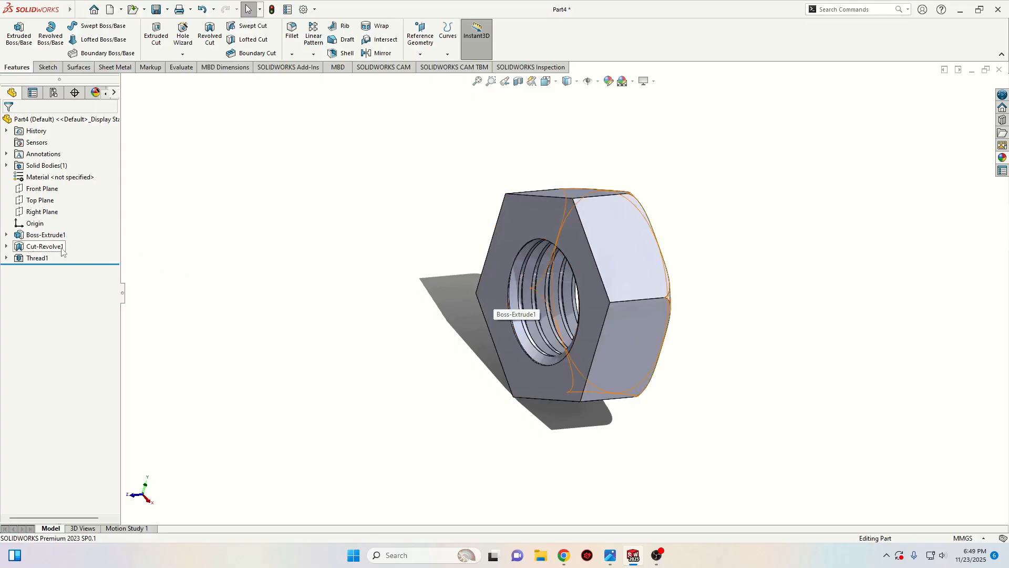
Step: Open the nut's hexagon sketch to review its dimensions and close it again
left_click(6, 235)
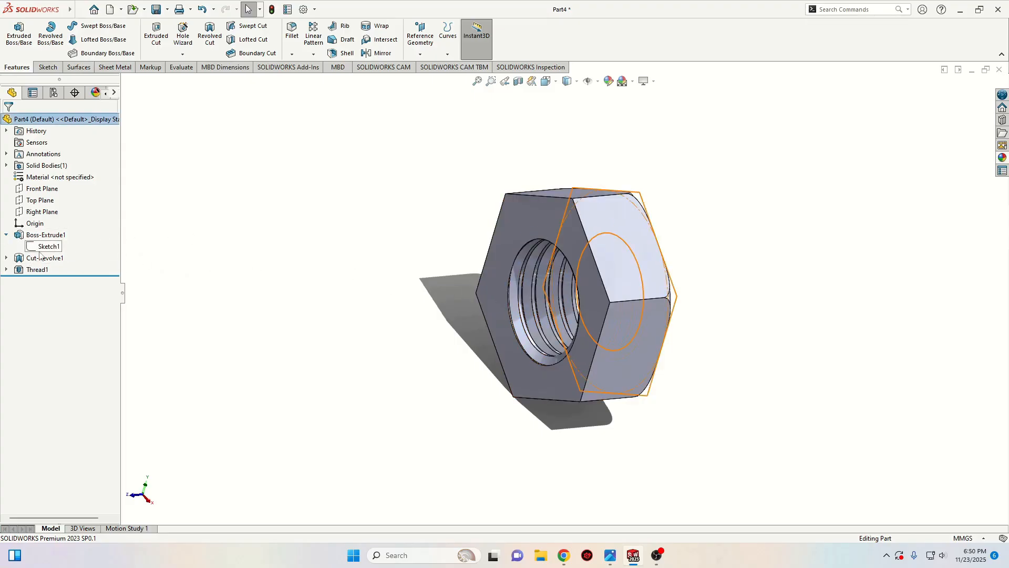
left_click(49, 246)
left_click(60, 219)
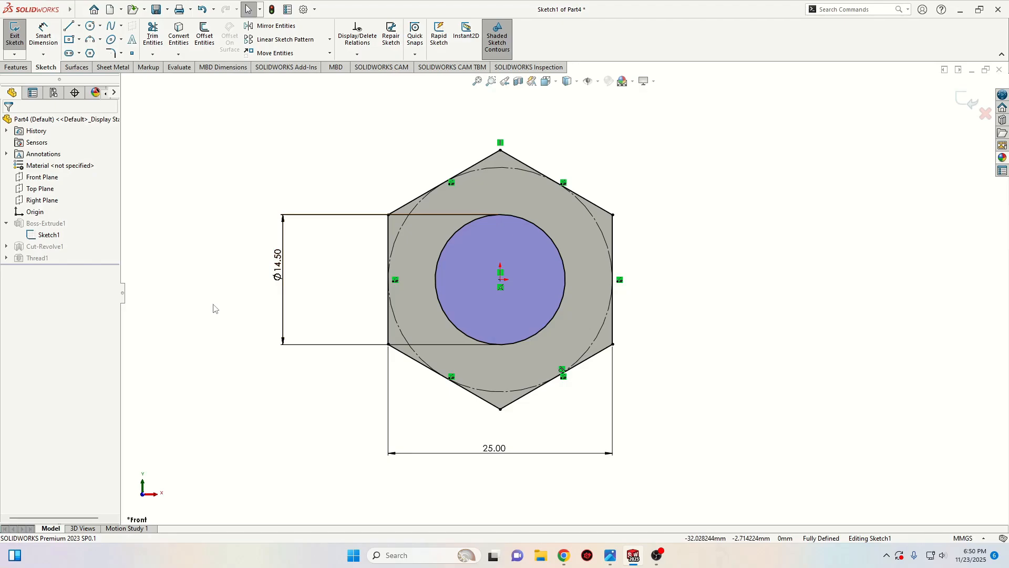
left_click(16, 38)
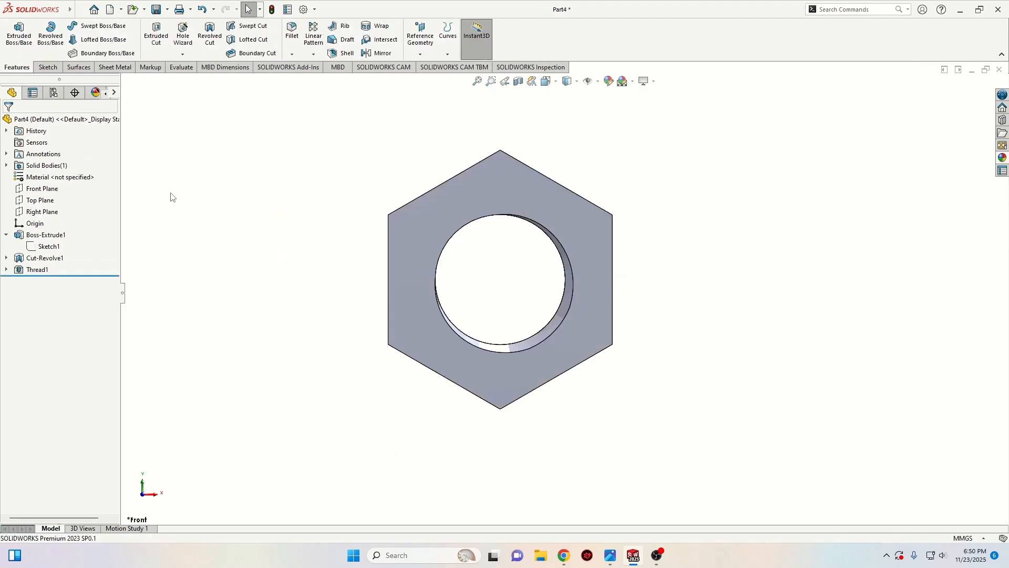
middle_click_drag(363, 319, 287, 348)
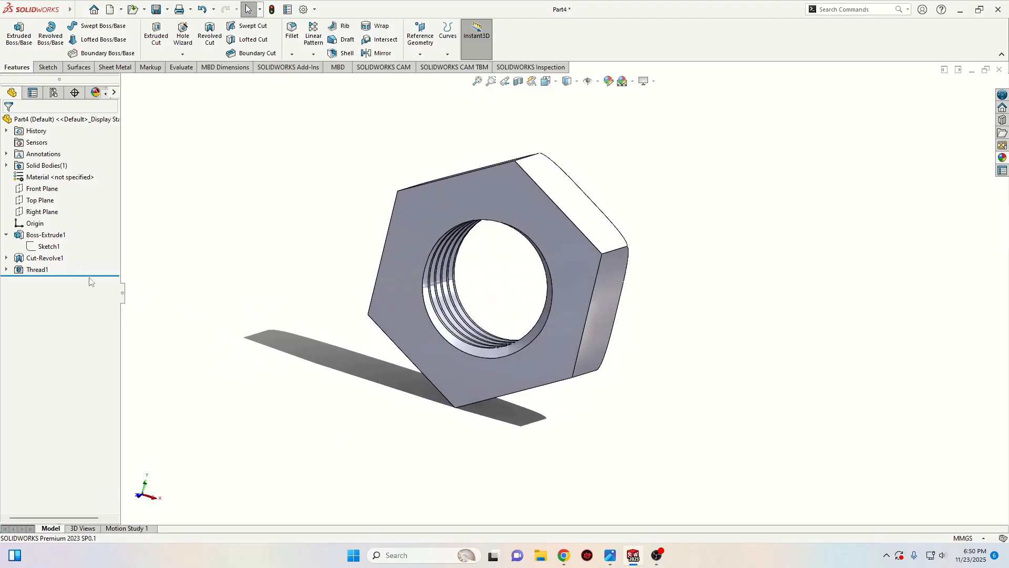
left_click(7, 236)
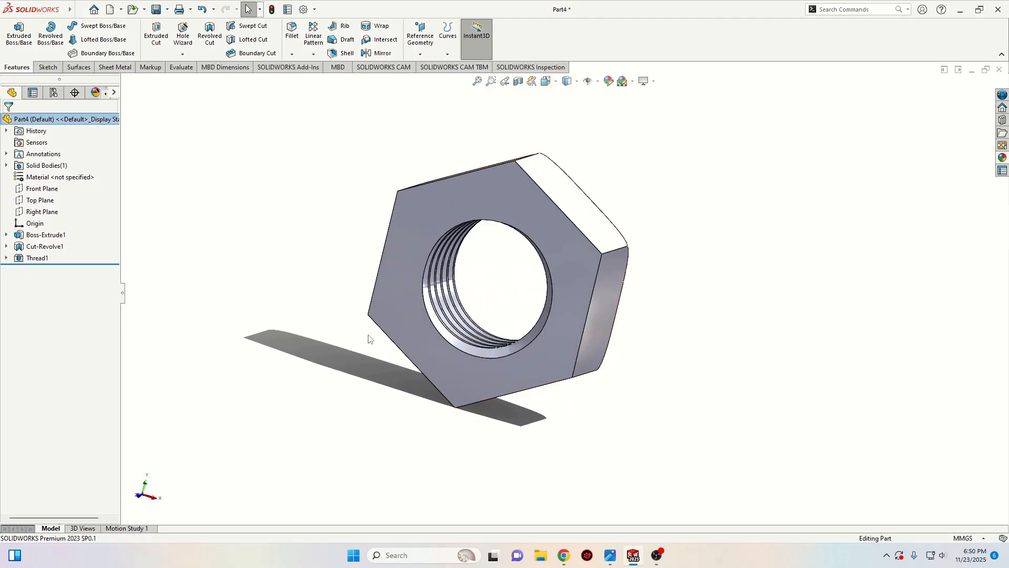
Step: Assign AISI 1020 steel as the nut's material
middle_click_drag(368, 339, 278, 376)
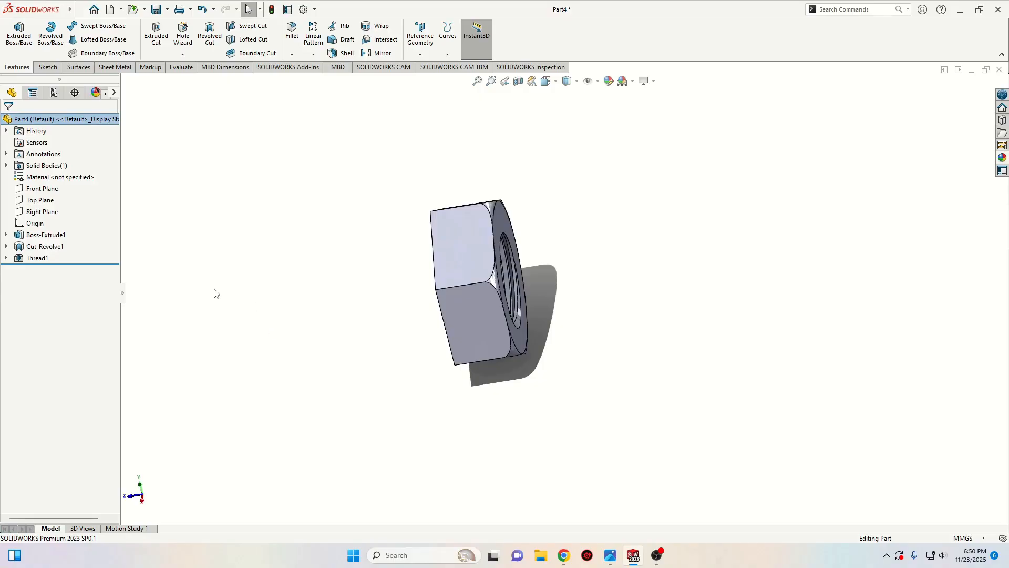
right_click(79, 178)
left_click(108, 184)
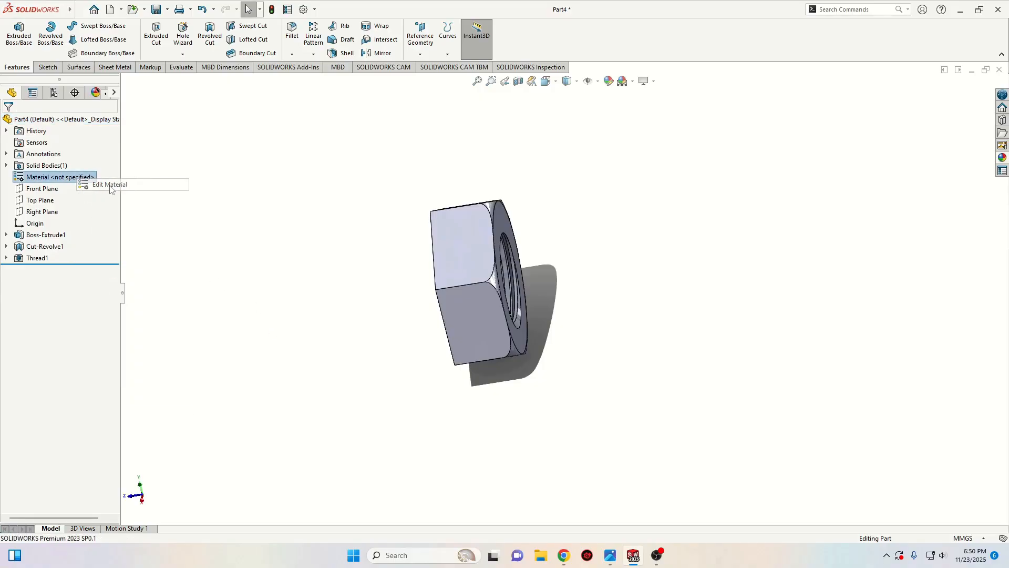
left_click(366, 243)
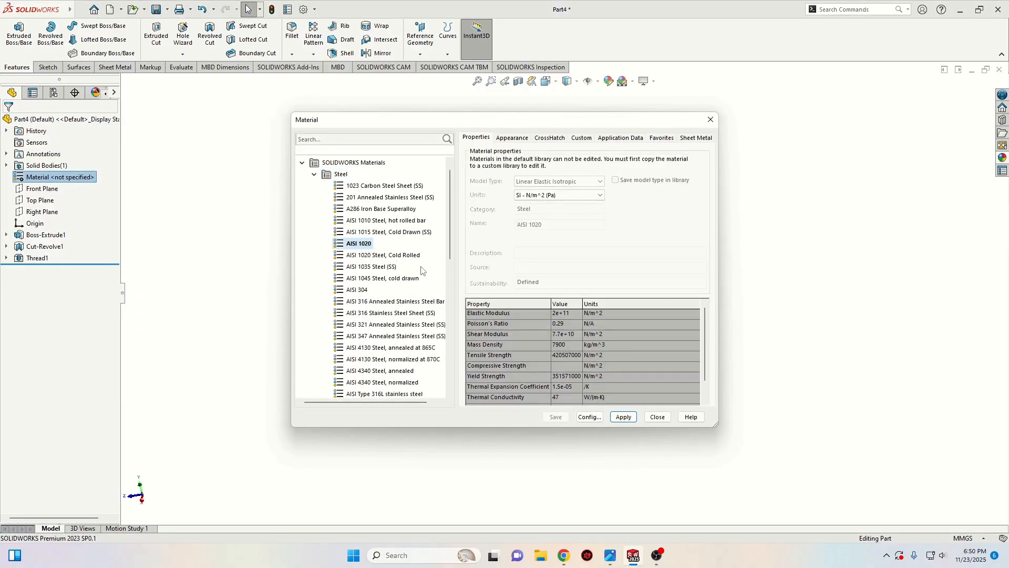
left_click(623, 417)
left_click(658, 417)
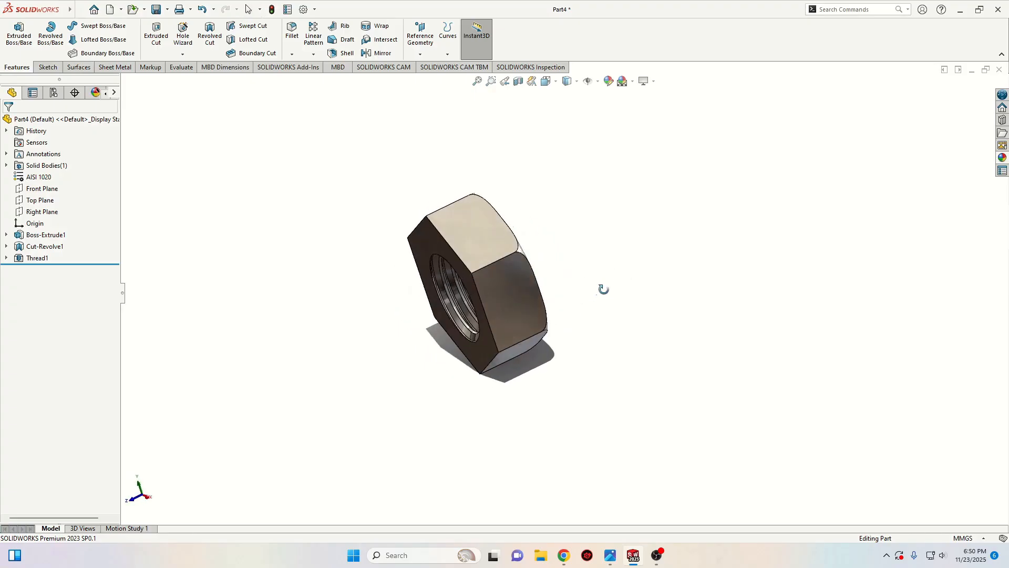
Step: Save the part as nut in the Machinist jack folder
left_click(155, 9)
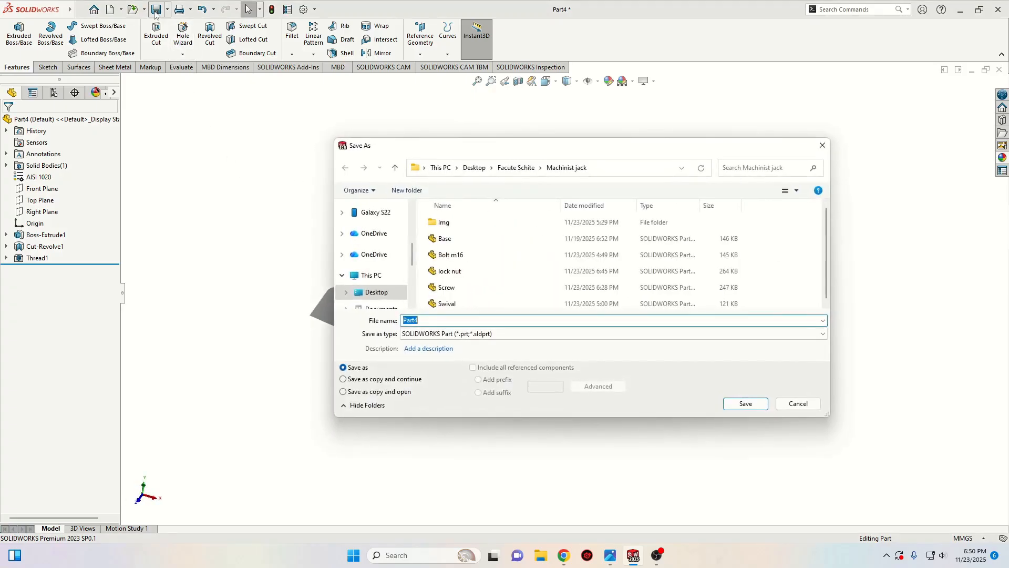
left_click(450, 271)
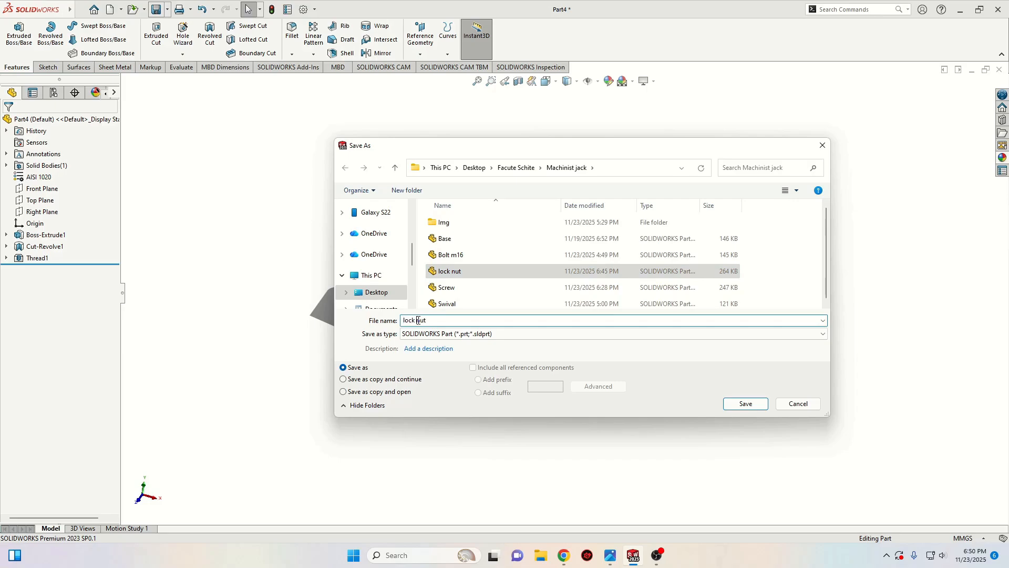
key("BackSpace")
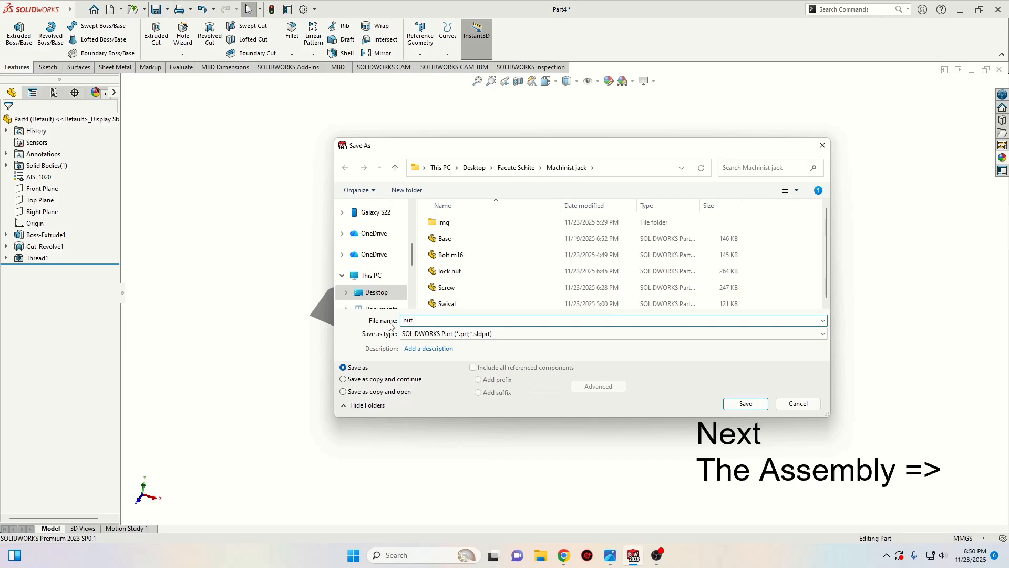
key("Return")
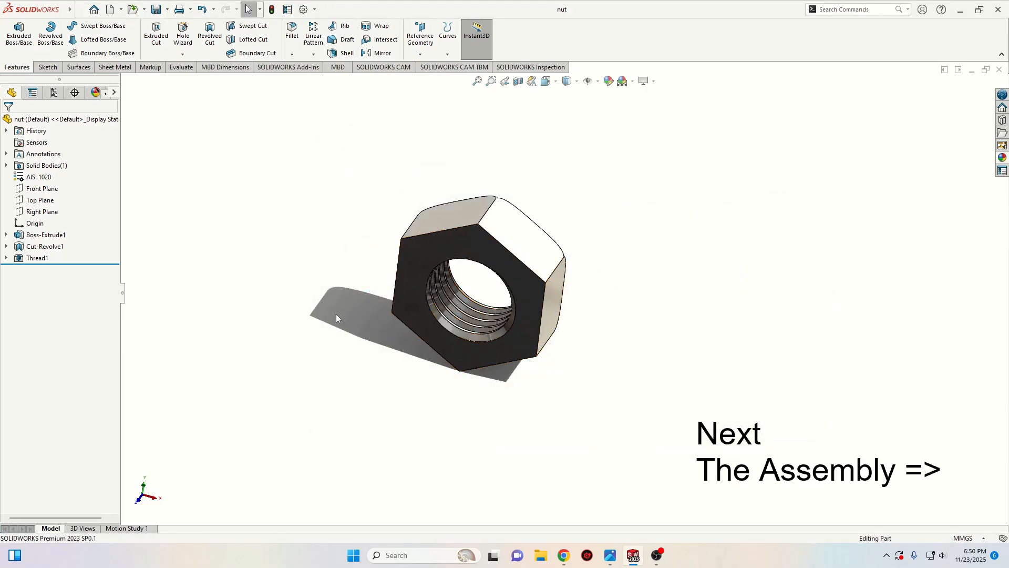
middle_click_drag(371, 364, 772, 351)
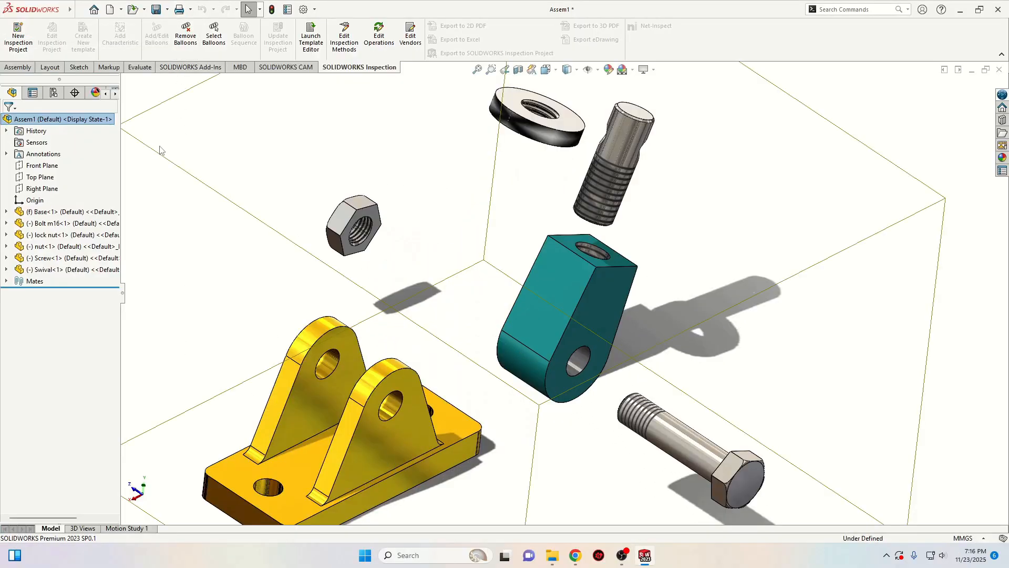
Step: Create a new assembly document
left_click(110, 9)
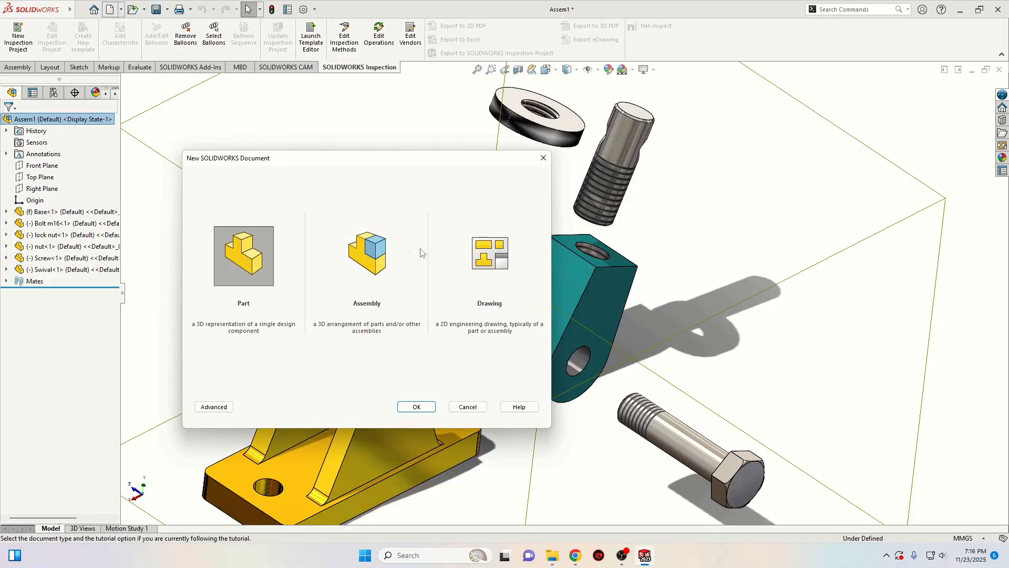
left_click(366, 256)
left_click(416, 407)
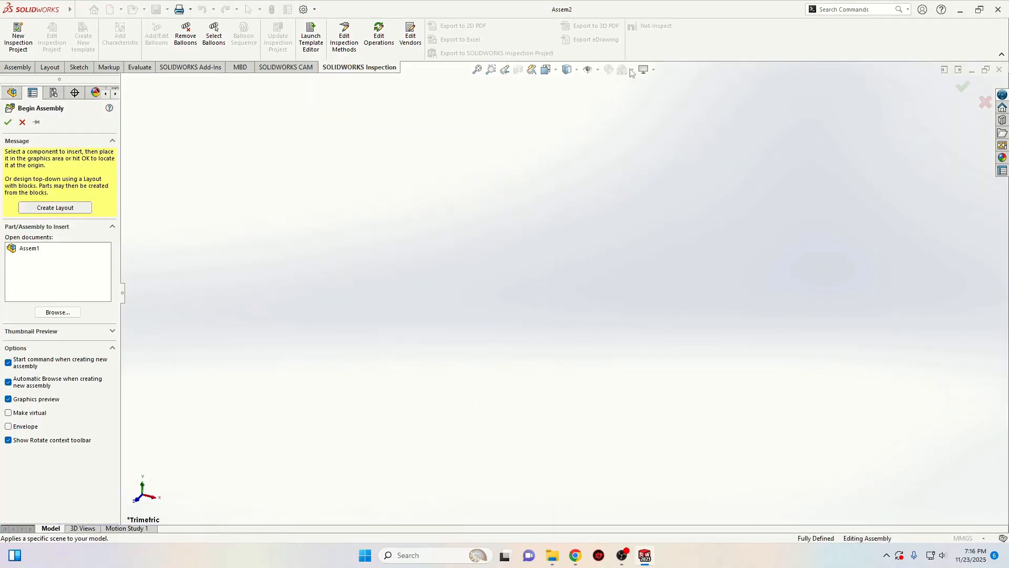
Step: Select the parts Base, Bolt m16, lock nut, nut, Screw and Swival from the Machinist jack folder for insertion
left_click(55, 313)
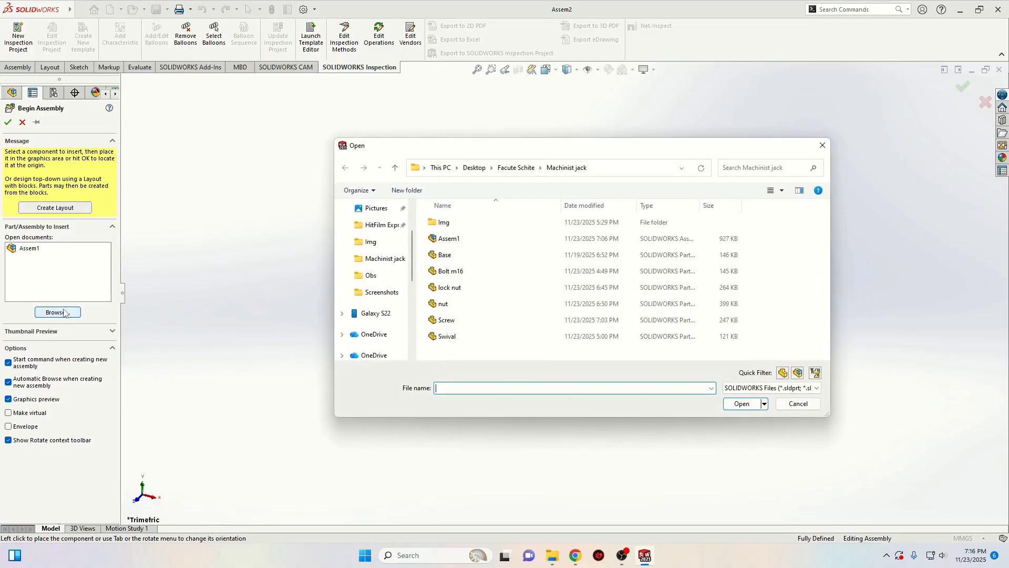
left_click(465, 253)
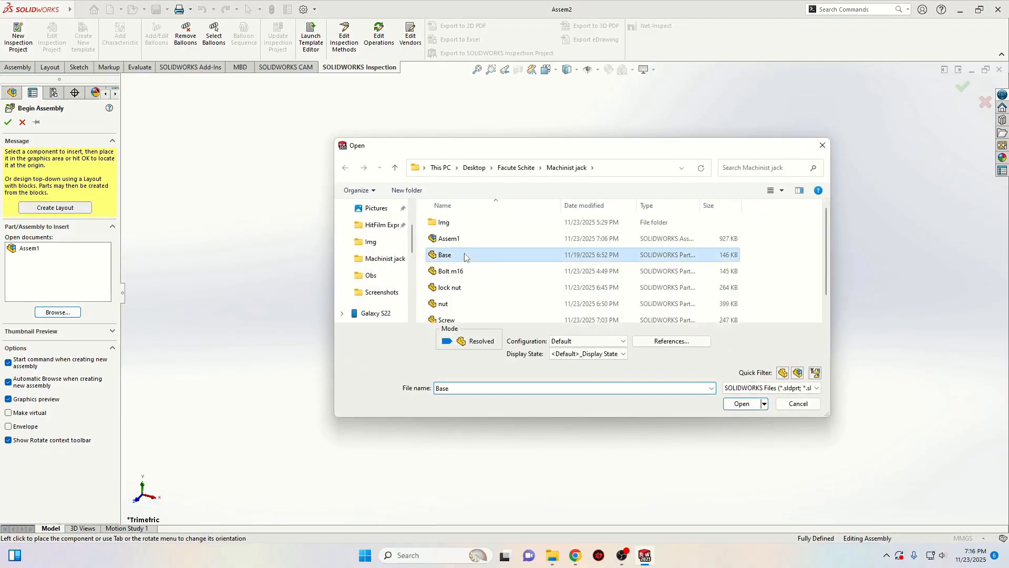
left_click(457, 271, "ctrl")
left_click(452, 287, "ctrl")
left_click(450, 305, "ctrl")
scroll(478, 293, "down", 1)
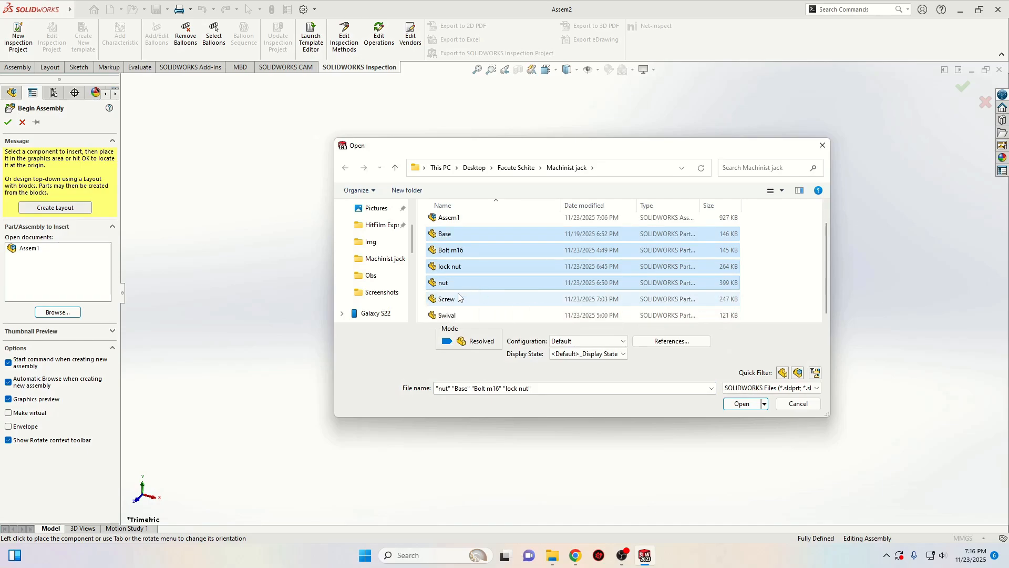
left_click(458, 299, "ctrl")
left_click(462, 315, "ctrl")
left_click(741, 404)
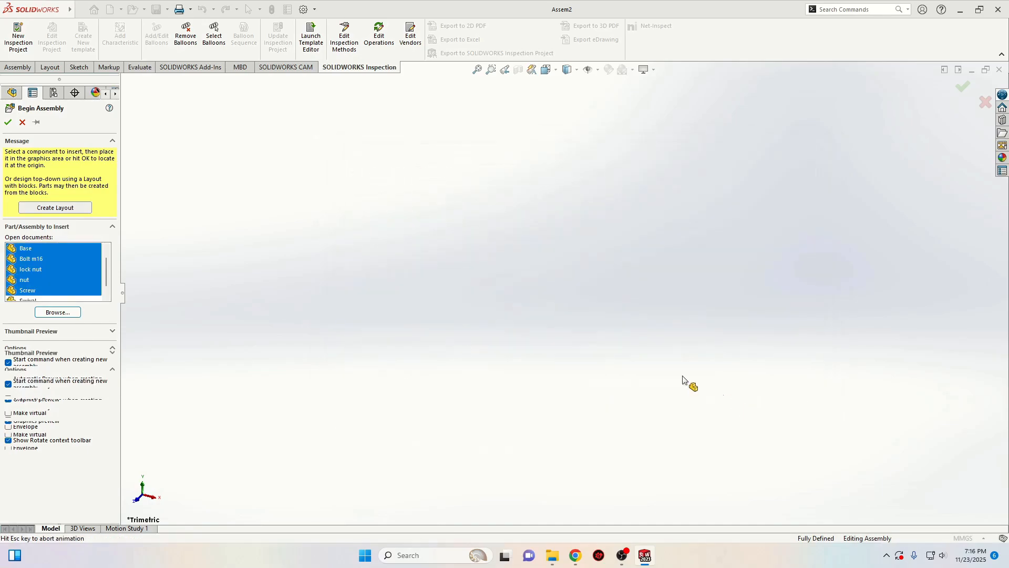
Step: Place the Base, Bolt m16, lock nut, nut, Screw and Swival apart from each other in the graphics area
left_click(409, 286)
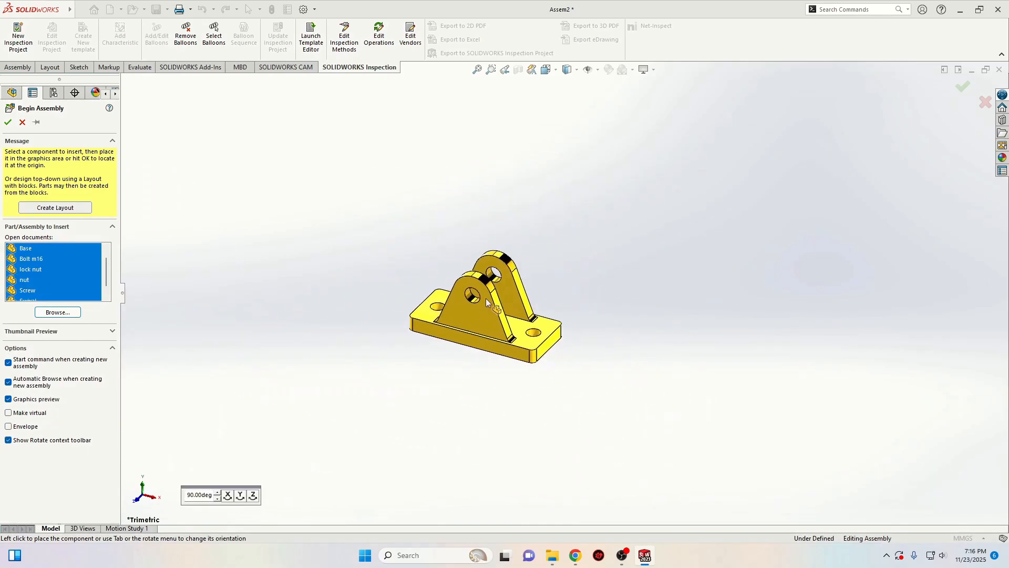
left_click(344, 210)
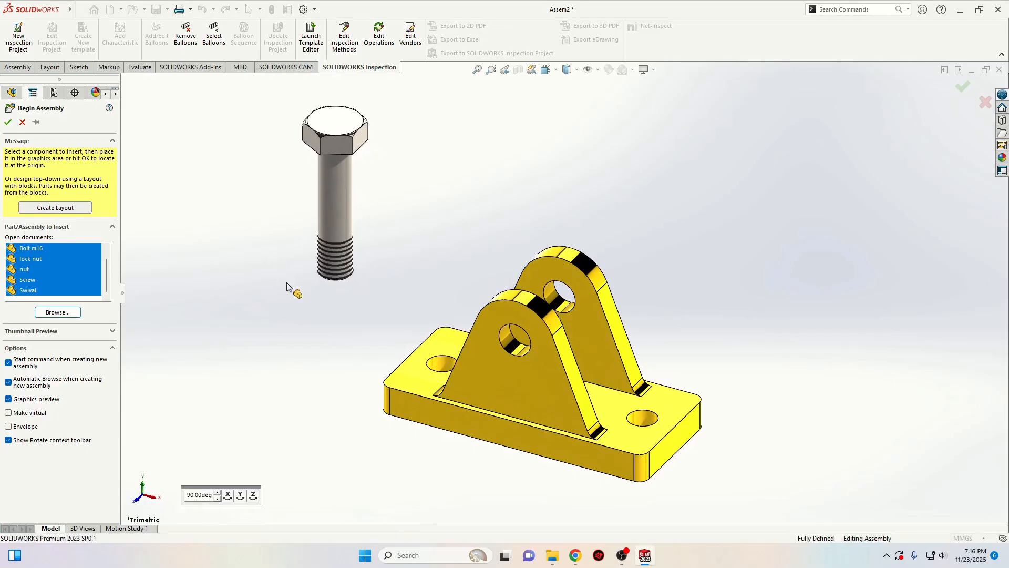
left_click(251, 309)
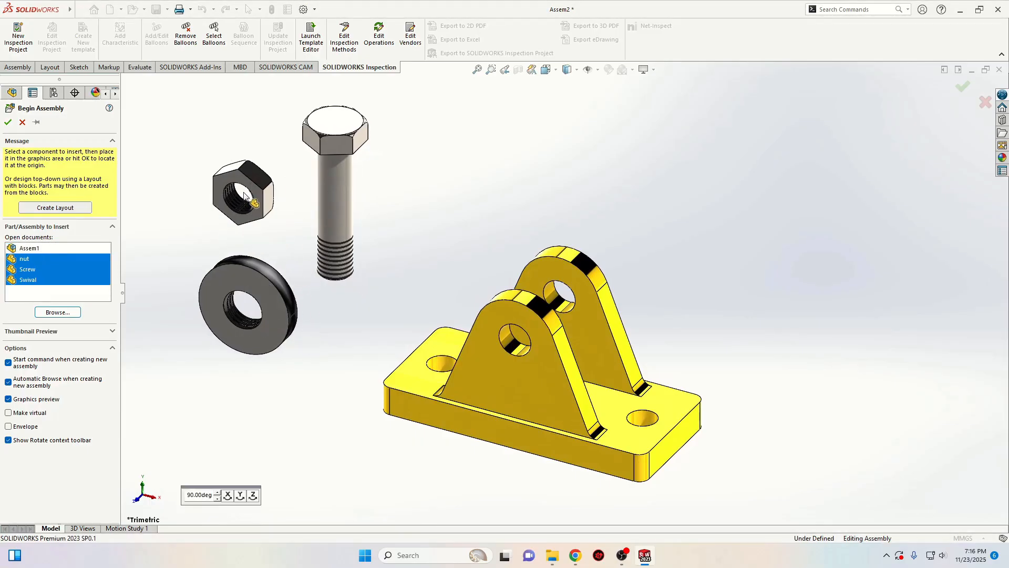
left_click(243, 192)
left_click(162, 260)
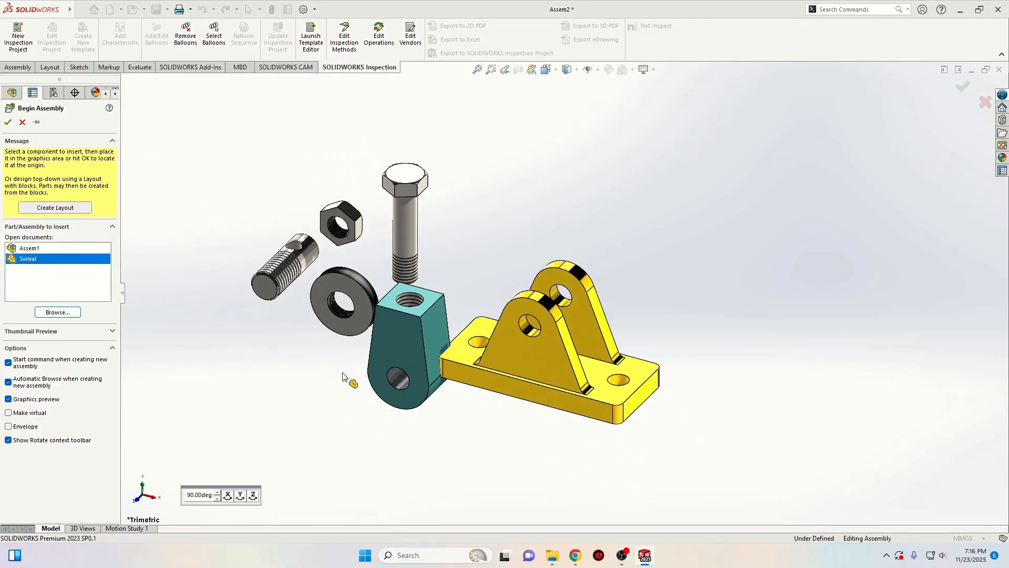
left_click(547, 209)
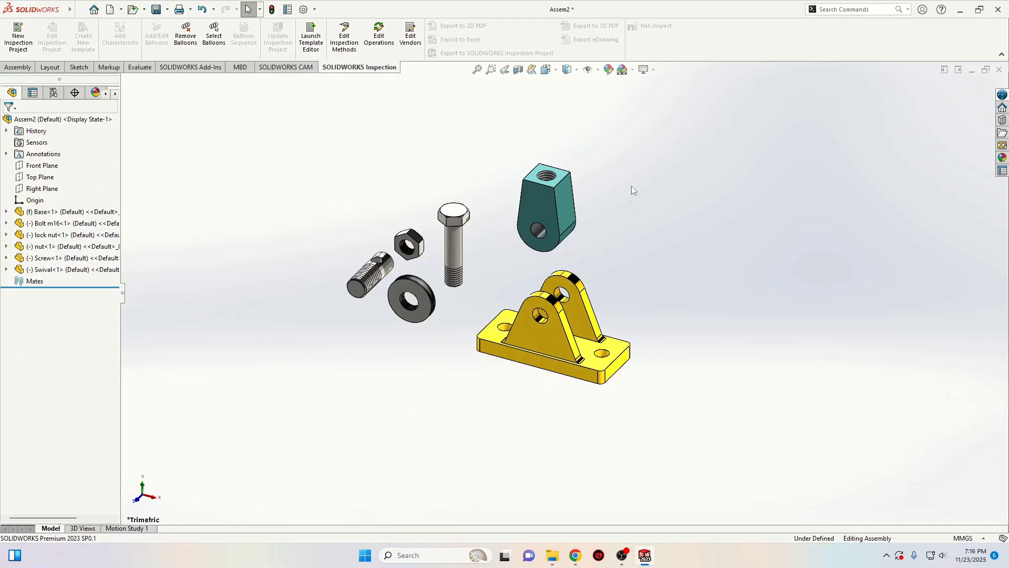
Step: Change the assembly's display scene to a plain white background
left_click(633, 69)
left_click(649, 97)
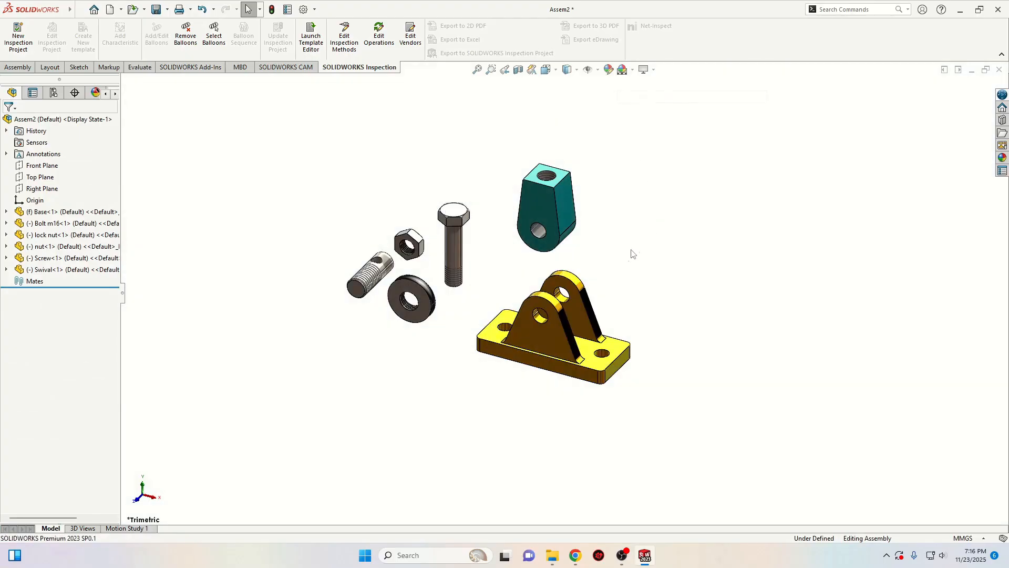
scroll(588, 271, "down", 5)
mouse_move(619, 258)
middle_mouse_down()
mouse_move(596, 164)
mouse_move(608, 264)
middle_mouse_up()
scroll(598, 343, "up", 2)
left_click(556, 388)
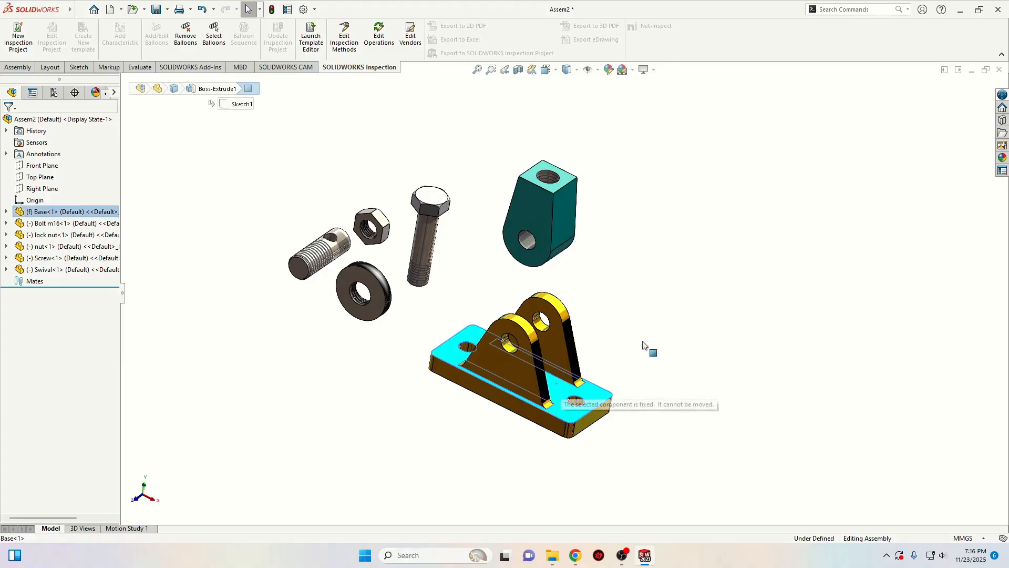
left_click(640, 293)
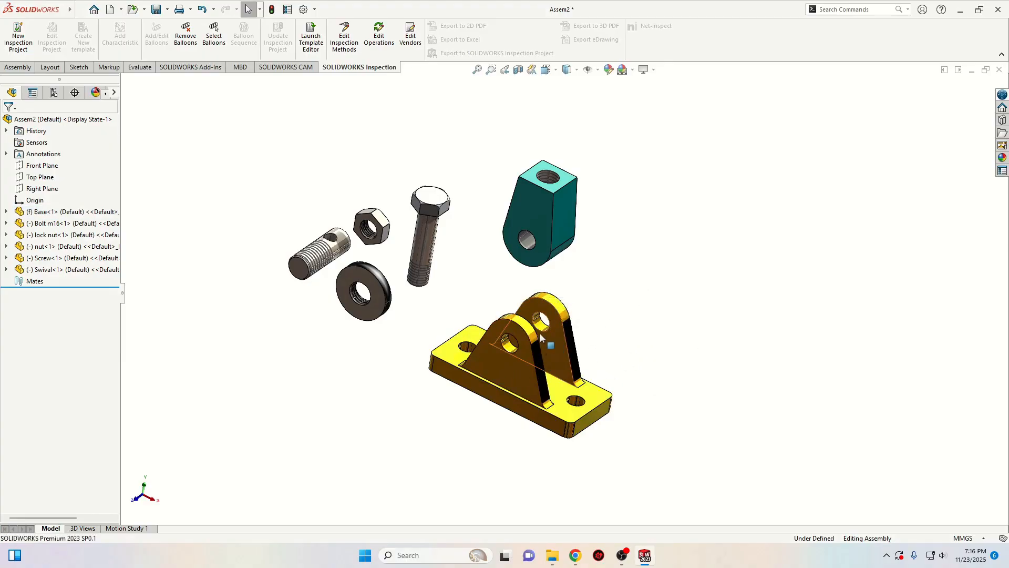
Step: Add a concentric mate between the Swival's cross hole and the hole in the Base's front lug
scroll(583, 311, "down", 3)
middle_click_drag(562, 313, 626, 275, "ctrl")
scroll(626, 275, "up", 2)
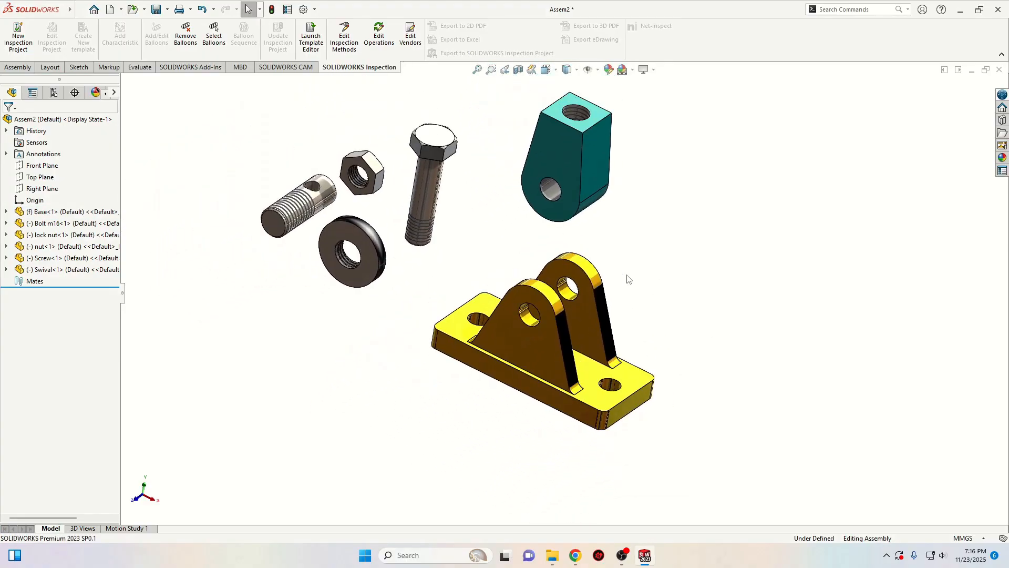
left_click(551, 189)
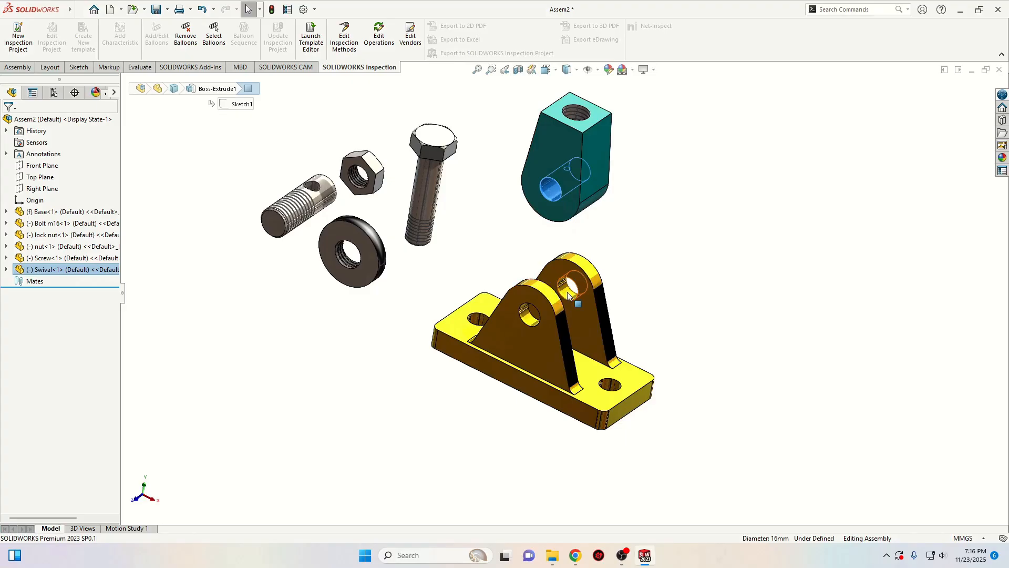
left_click(529, 313, "ctrl")
left_click(597, 309)
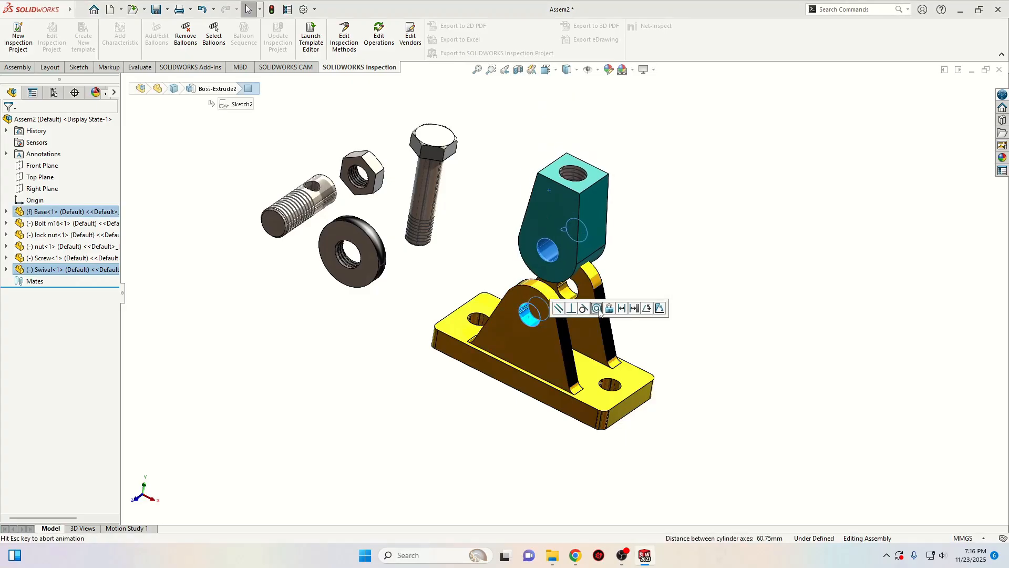
left_click(798, 263)
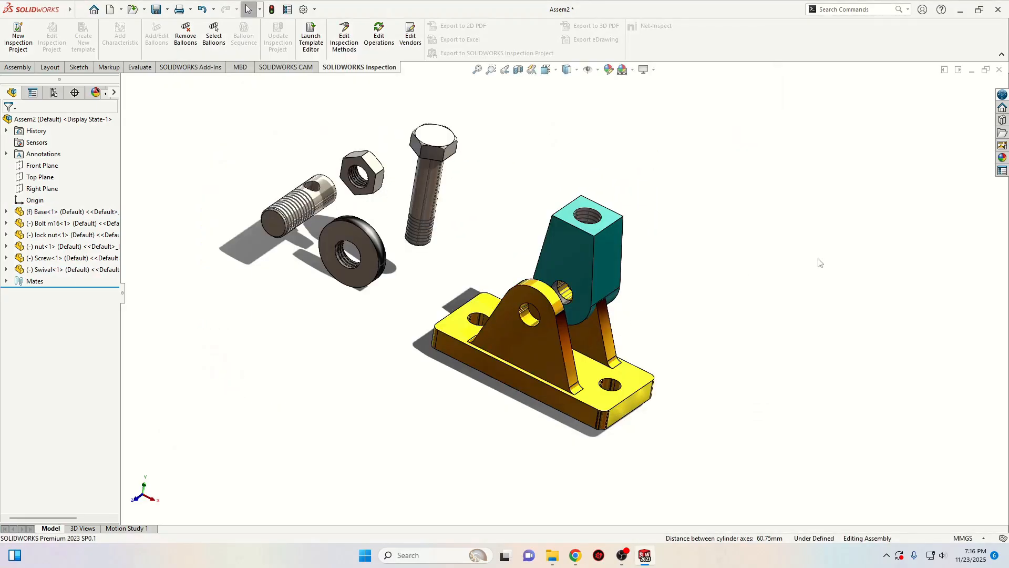
Step: Centre the Swival between the Base's two lugs with a Width mate, using both lug faces and both Swival side faces
scroll(649, 313, "down", 2)
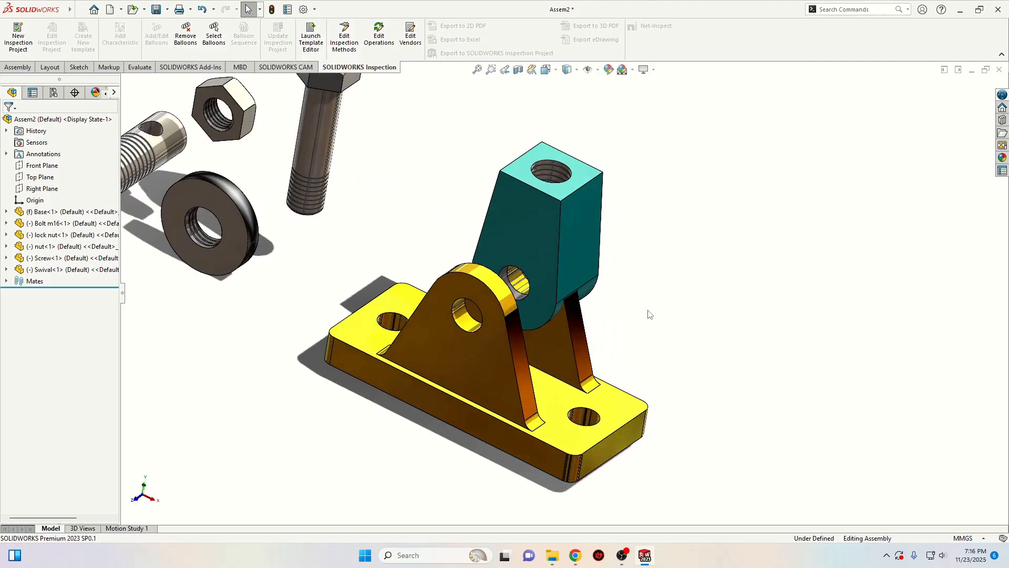
middle_click_drag(645, 313, 733, 303, "ctrl")
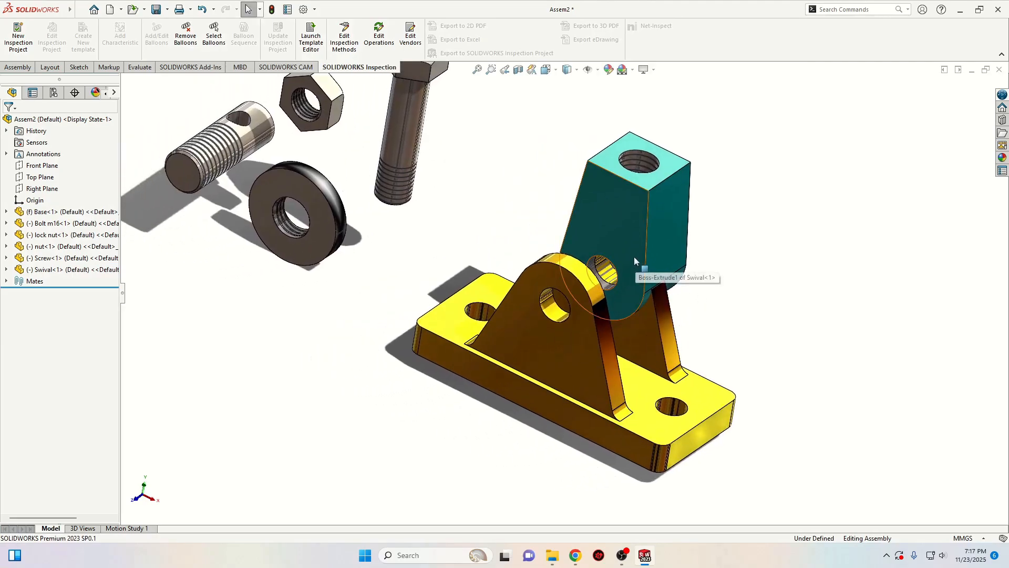
left_click(632, 235)
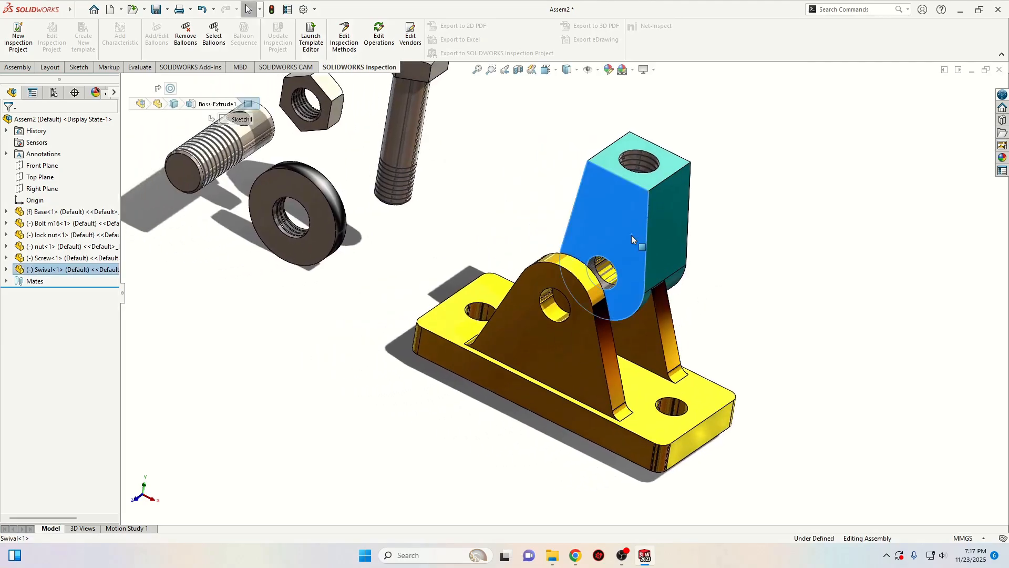
left_click(575, 363, "ctrl")
middle_click_drag(658, 356, 456, 370, "ctrl")
left_click(591, 324, "ctrl")
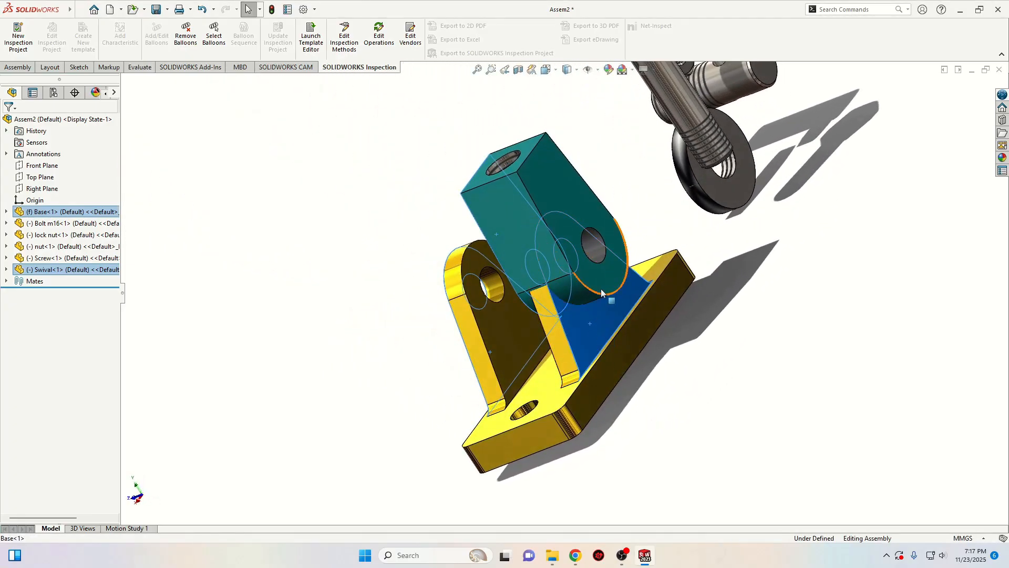
left_click(604, 284, "ctrl")
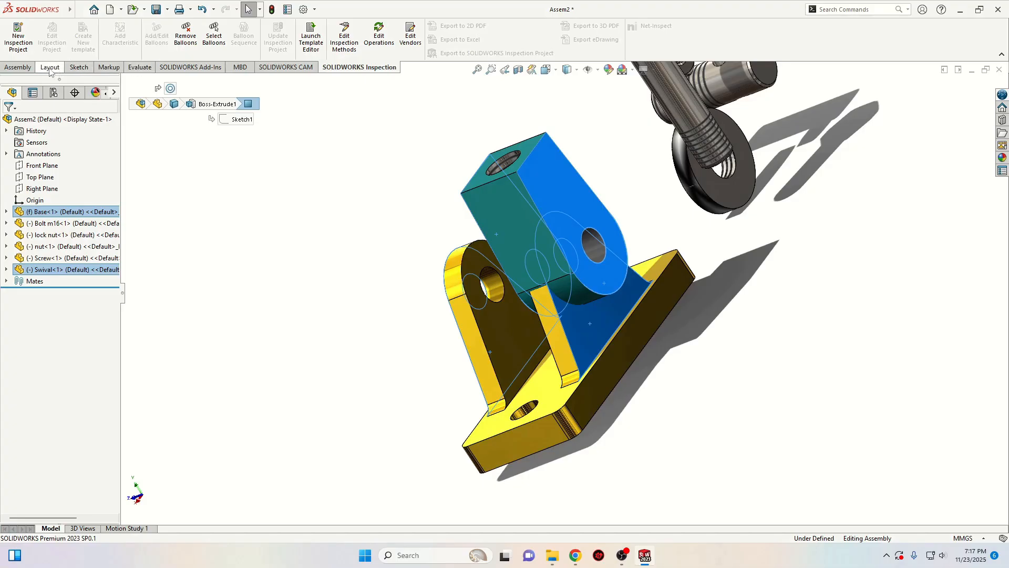
left_click(21, 67)
left_click(88, 33)
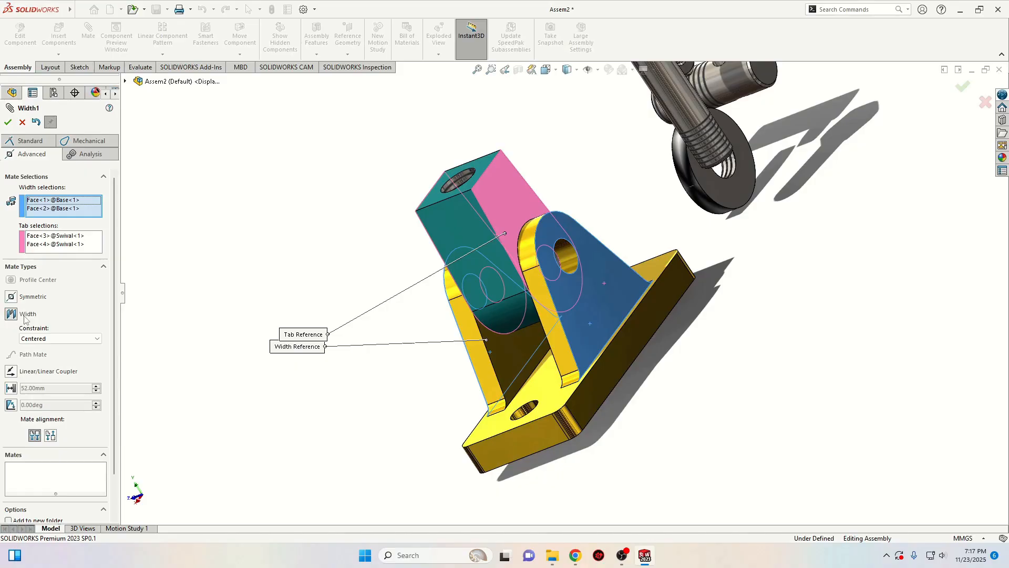
left_click(8, 122)
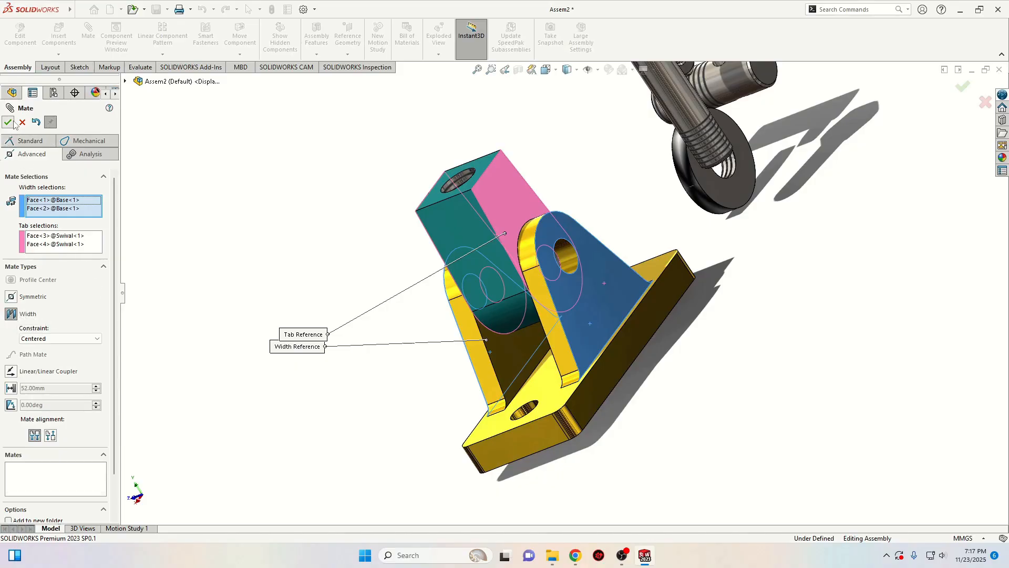
left_click(8, 122)
Step: Swing the Swival about its hole axis between the Base's lugs to check its remaining movement
middle_click_drag(282, 293, 443, 396)
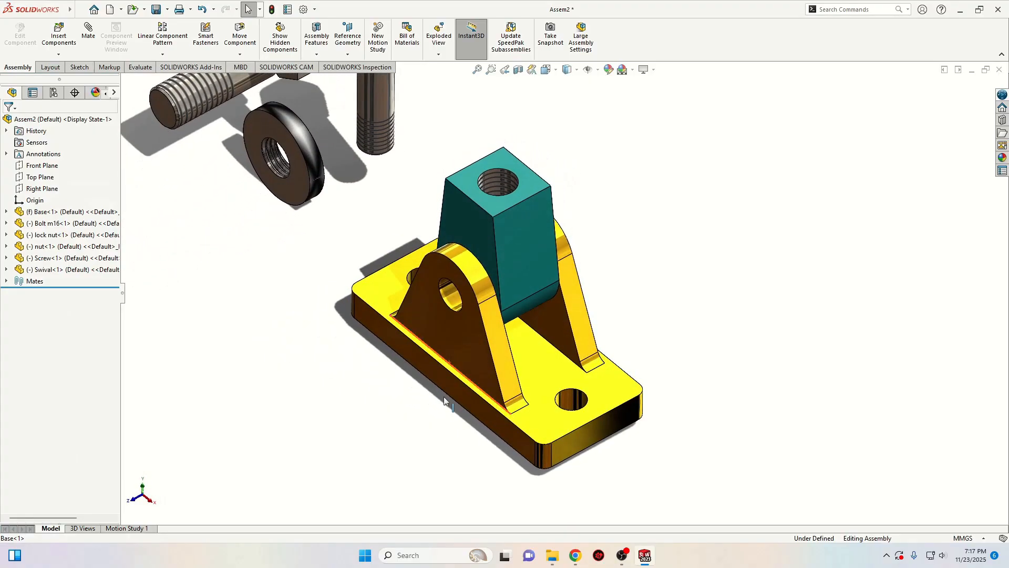
left_click(515, 255)
left_click_drag(518, 270, 547, 294)
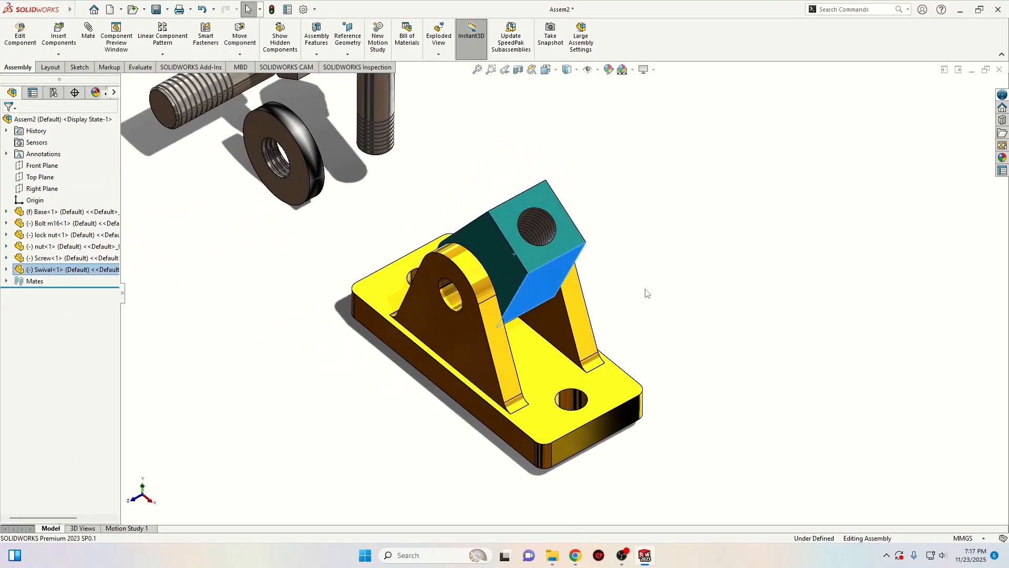
left_click(646, 291)
middle_click_drag(647, 307, 645, 277)
mouse_move(550, 268)
left_mouse_down()
mouse_move(542, 368)
mouse_move(411, 379)
mouse_move(446, 315)
mouse_move(536, 385)
mouse_move(428, 232)
mouse_move(546, 404)
mouse_move(512, 436)
mouse_move(374, 316)
mouse_move(417, 311)
mouse_move(456, 269)
mouse_move(539, 260)
left_mouse_up()
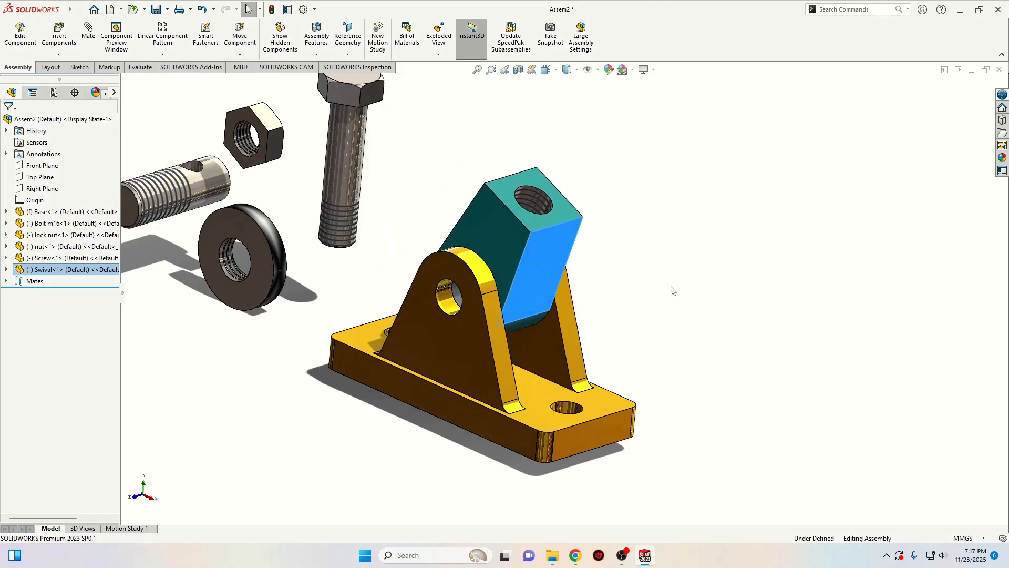
left_click(654, 304)
scroll(652, 305, "down", 1)
middle_click_drag(652, 305, 728, 351, "ctrl")
left_click_drag(593, 301, 573, 276)
left_click(704, 285)
scroll(668, 303, "up", 2)
middle_click_drag(667, 303, 683, 305, "ctrl")
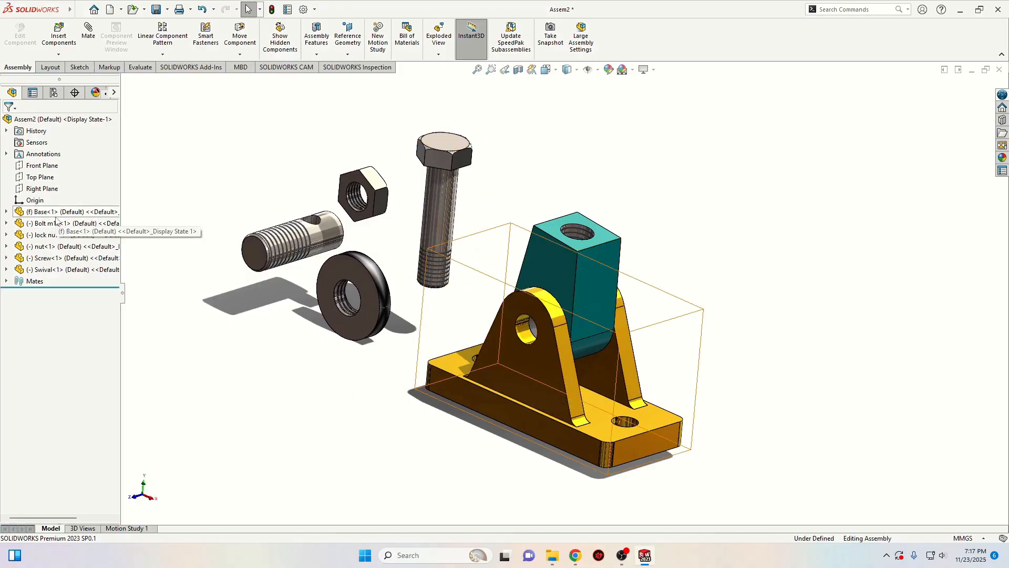
Step: Add a limit angle mate between the Right Planes of Base and Swival, maximum 280° and minimum 80°, and test the Swival's swing
left_click(6, 212)
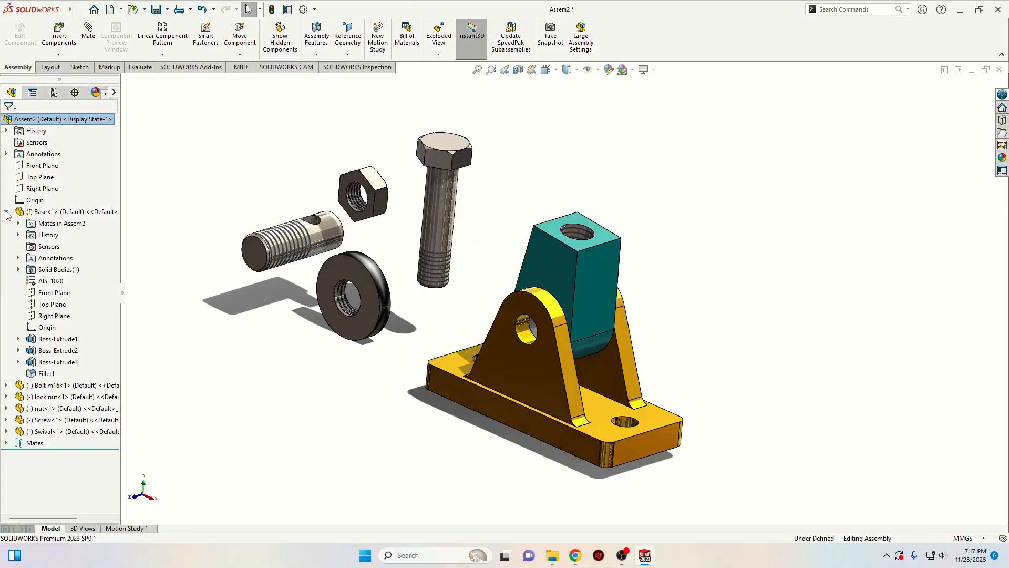
left_click(62, 319)
middle_click_drag(490, 404, 567, 349)
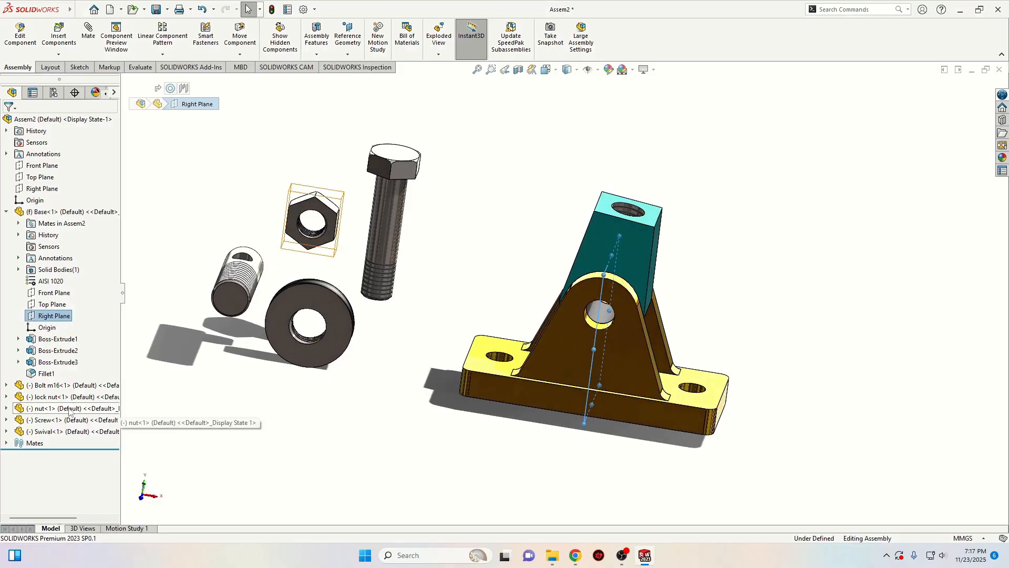
left_click(6, 431)
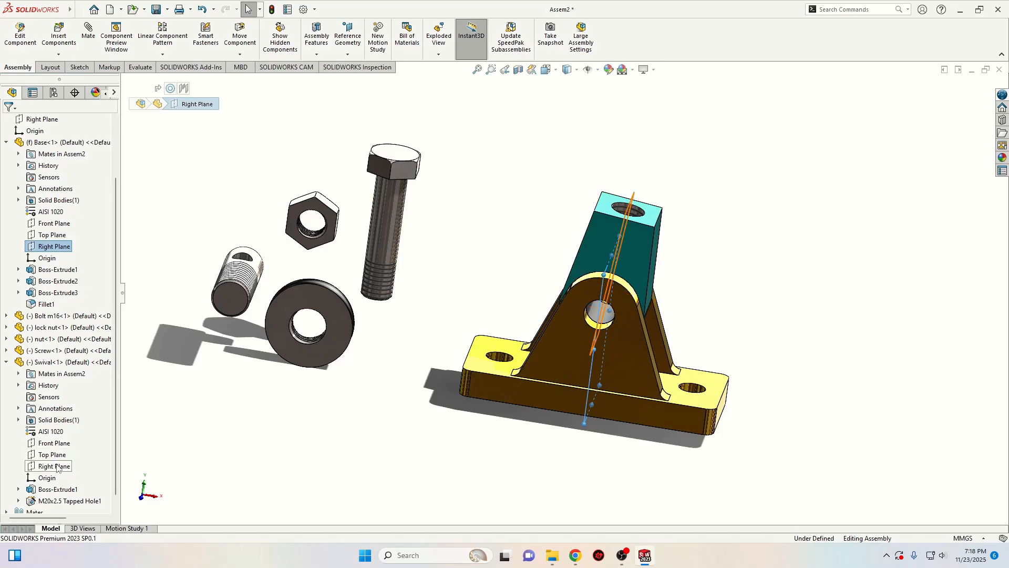
left_click(57, 466)
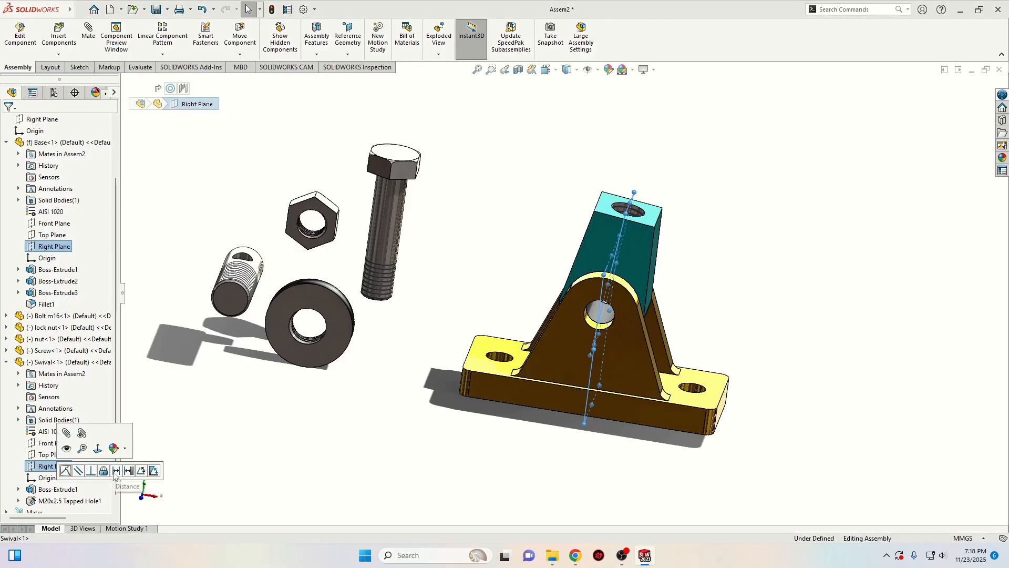
left_click(154, 471)
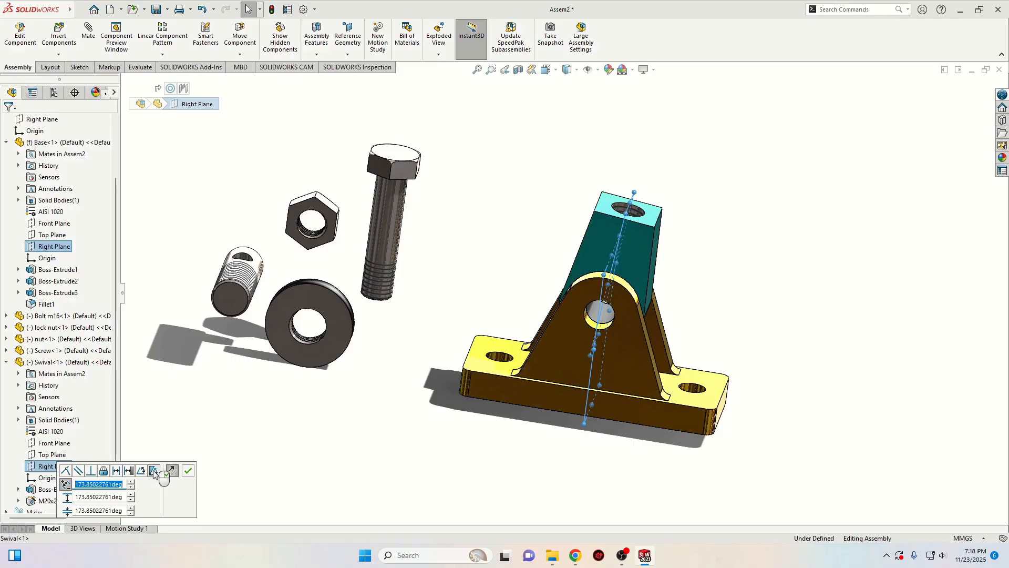
left_click(102, 498)
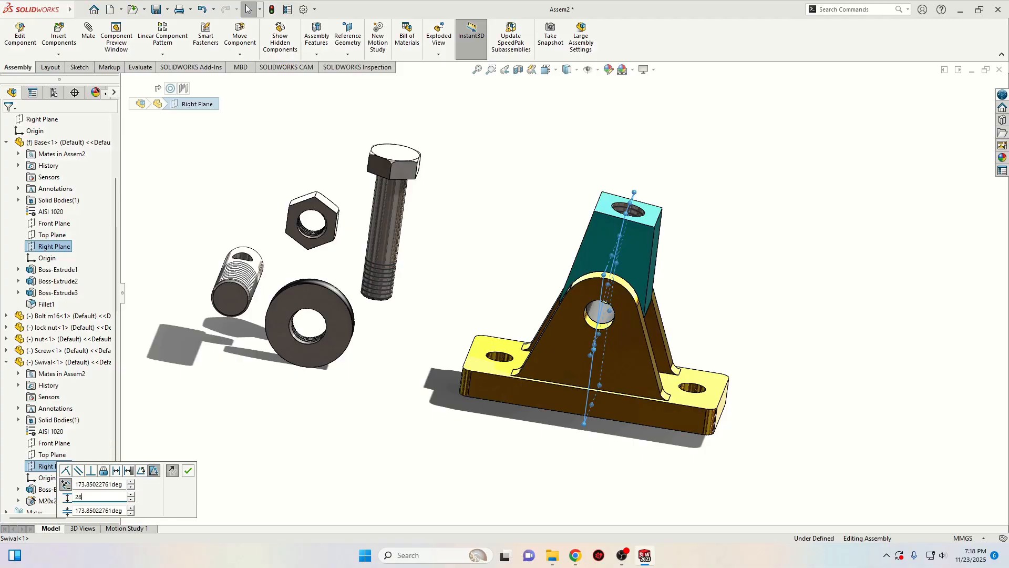
left_click(102, 511)
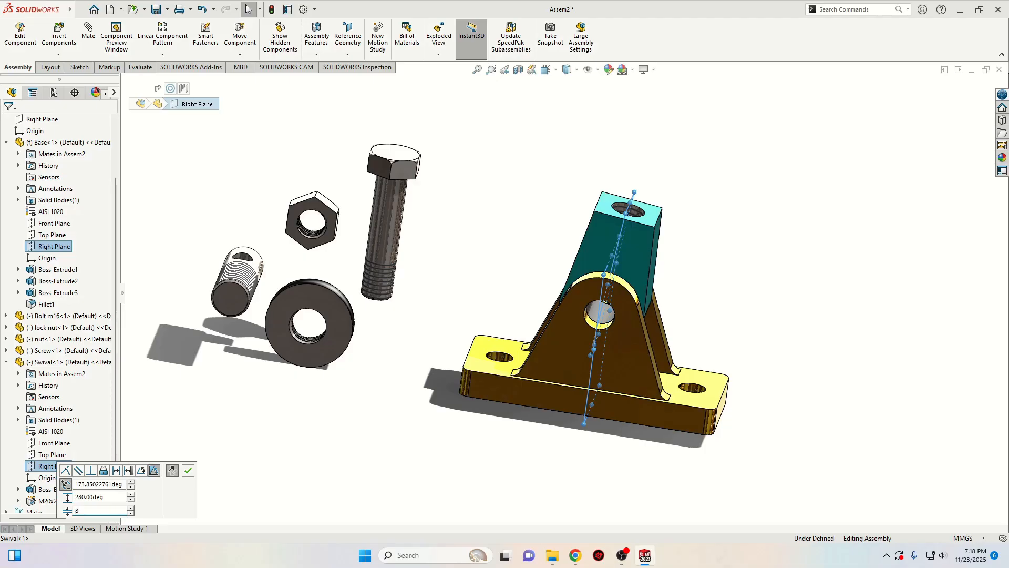
key("Tab")
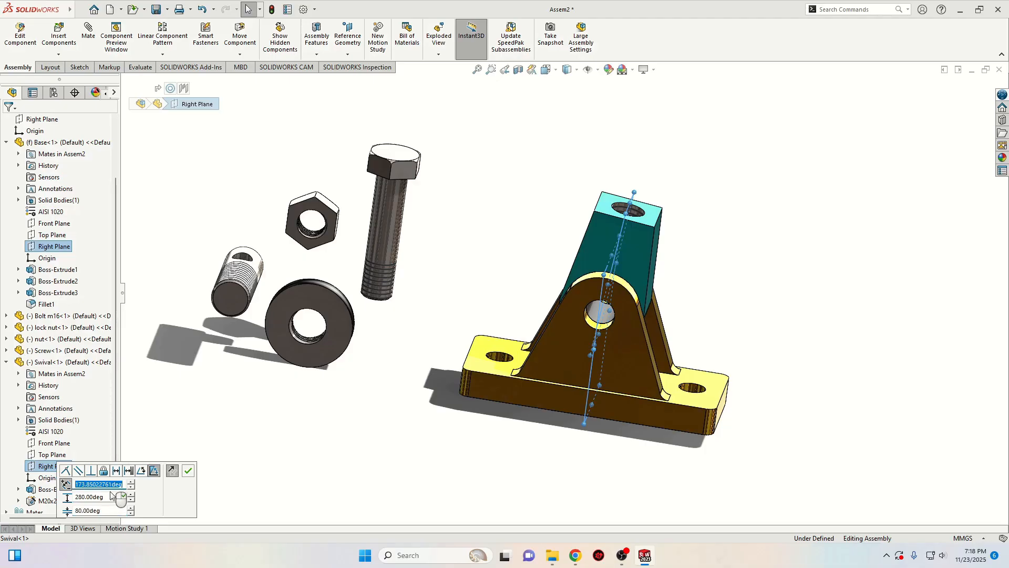
left_click(188, 470)
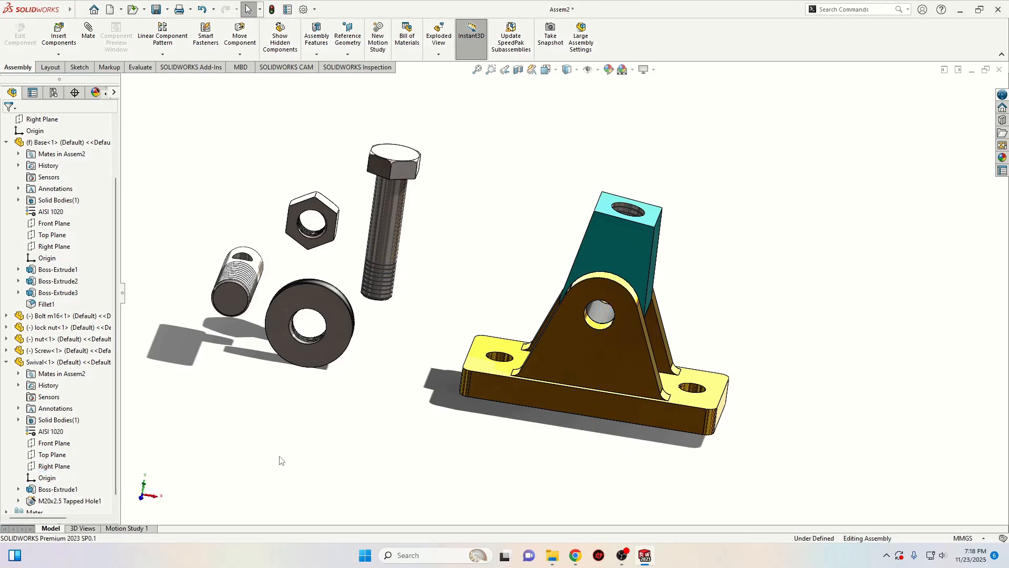
left_click_drag(606, 258, 606, 285)
key("Escape")
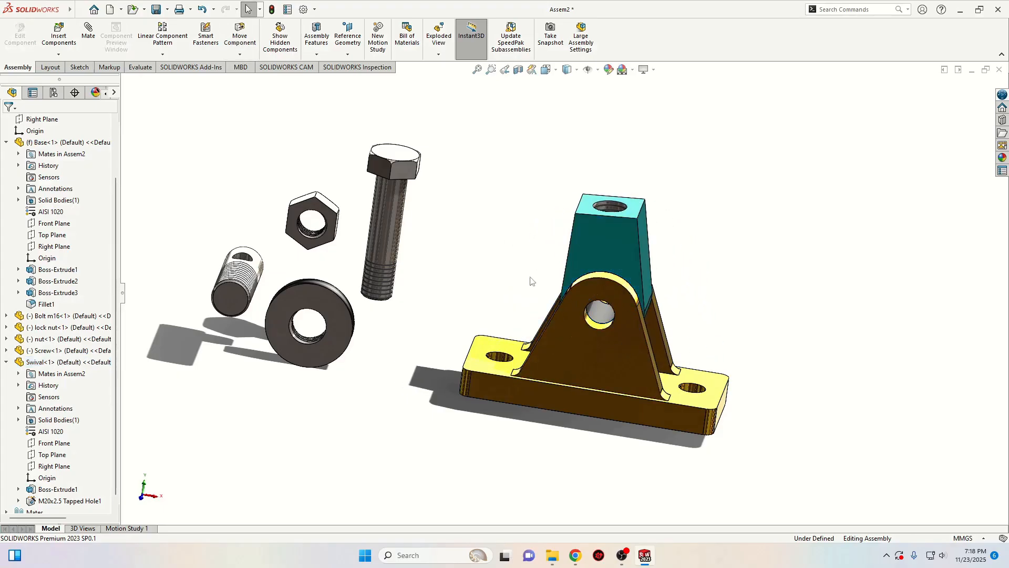
Step: Add a concentric mate between the Bolt m16 shank and the hole in the Base's front lug
key("ctrl+7")
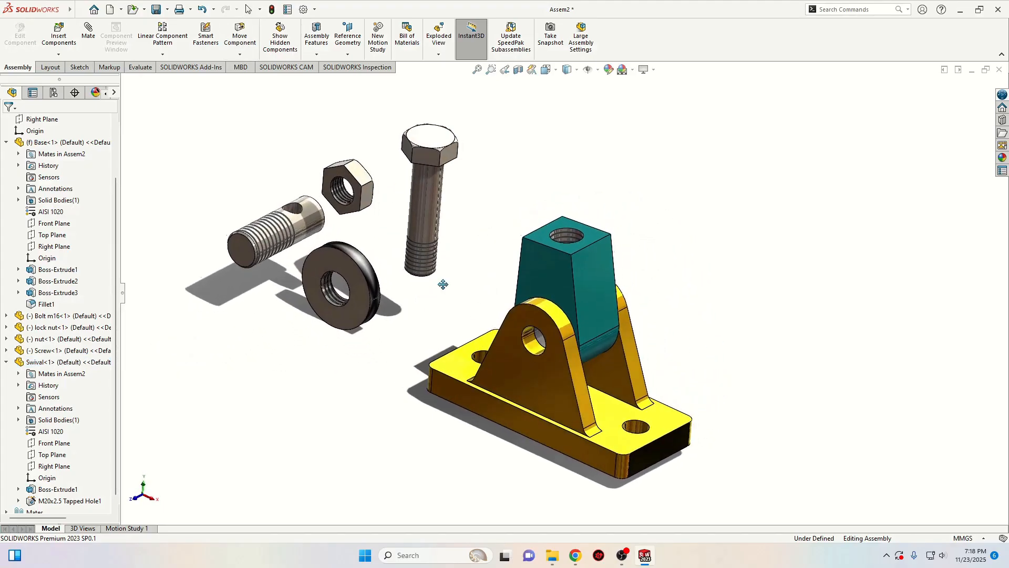
left_click_drag(418, 219, 421, 225)
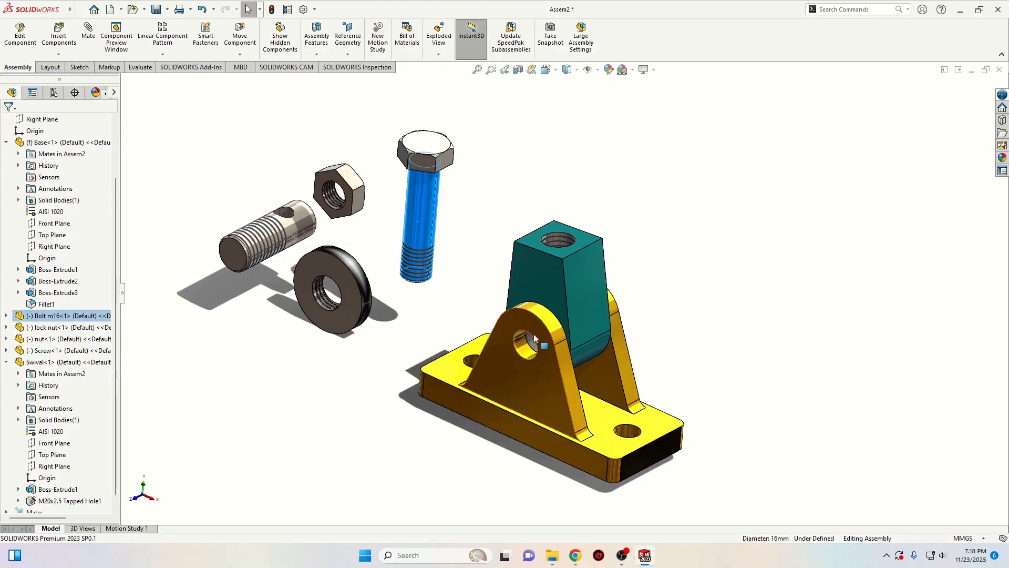
left_click(527, 357)
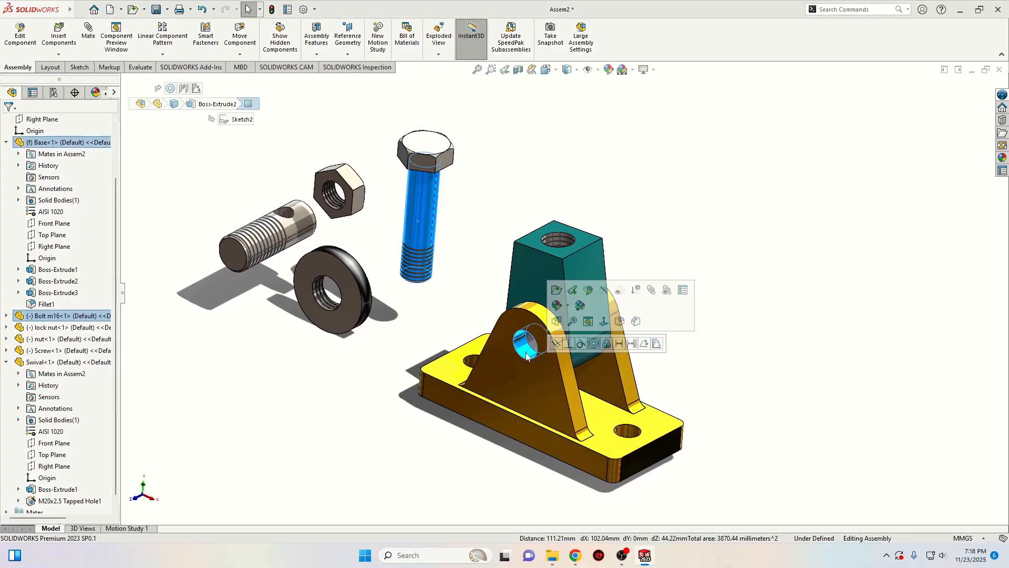
left_click(594, 344)
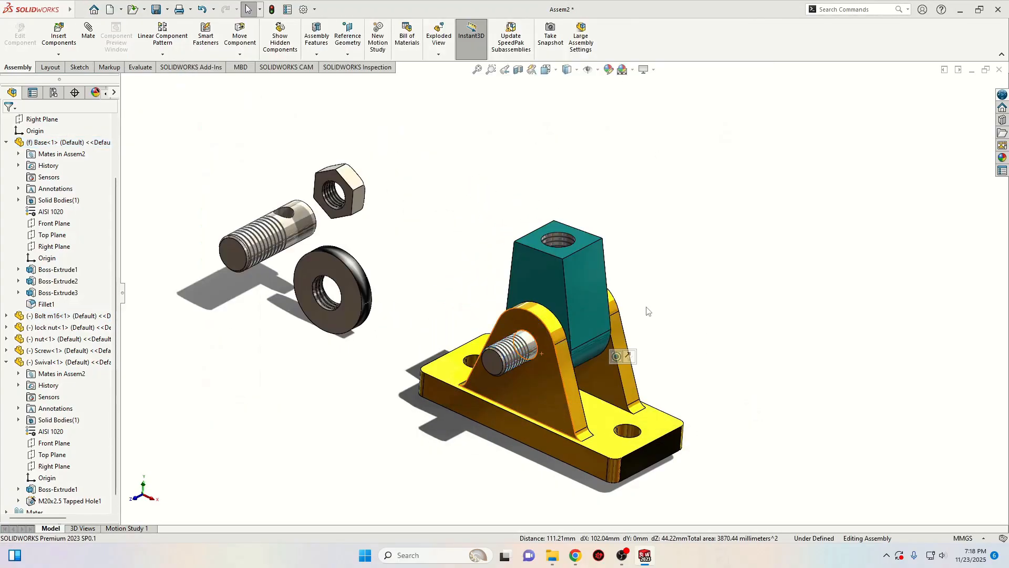
Step: Slide the bolt out on the rear side and mate its head's underside coincident with the rear lug's outer face
middle_click_drag(647, 310, 494, 373)
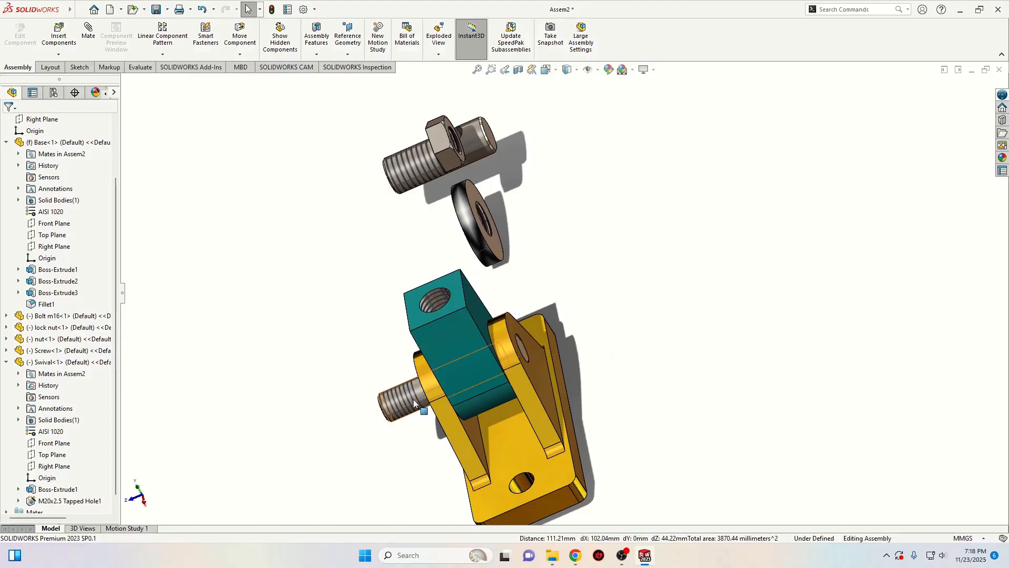
left_click_drag(413, 403, 541, 381)
middle_click_drag(610, 408, 462, 411)
left_click(608, 334)
left_click(476, 415, "ctrl")
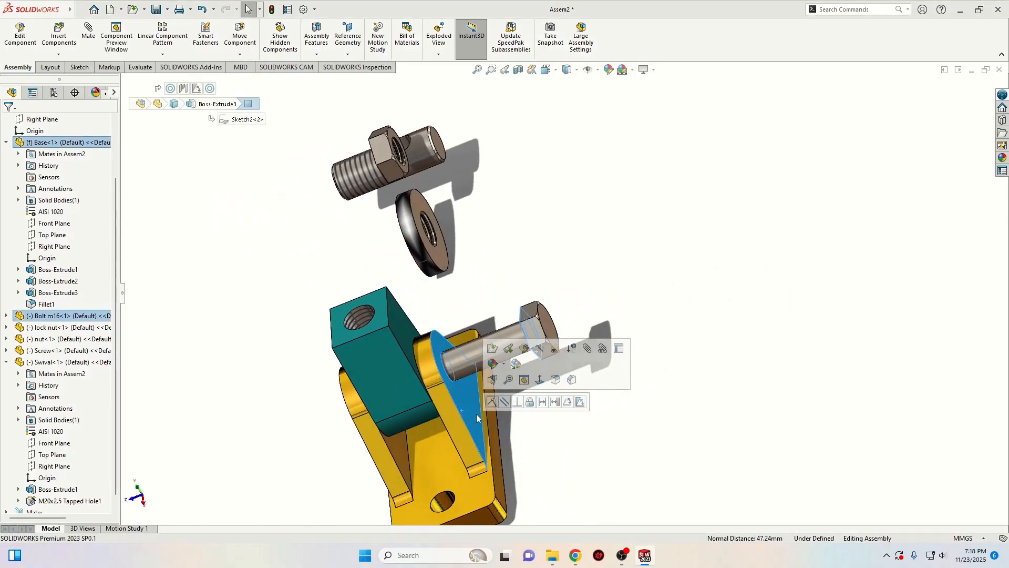
left_click(492, 402)
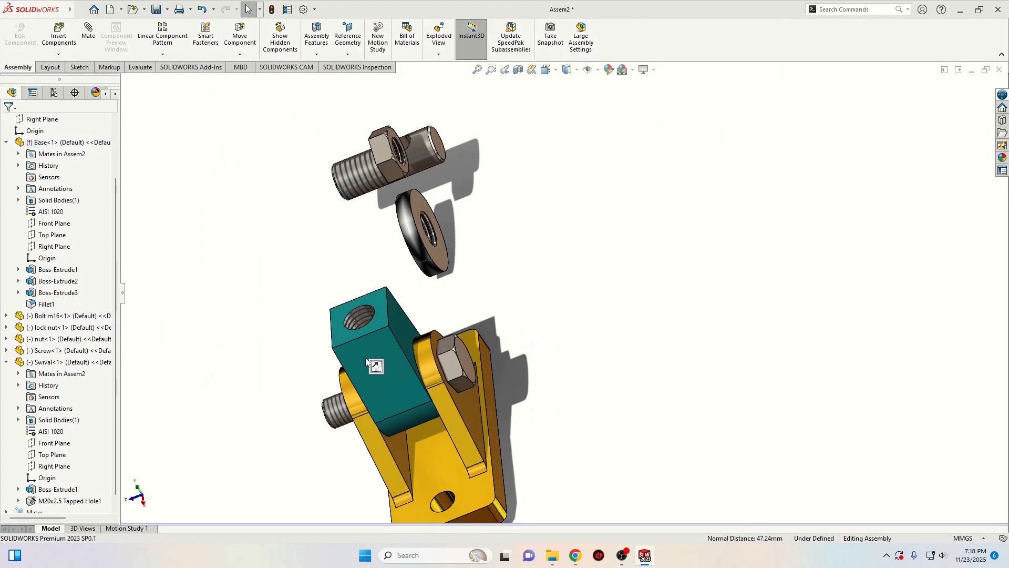
Step: Mate the nut's flat face coincident with the front lug's outer face and flip the mate alignment
middle_click_drag(248, 342, 291, 322)
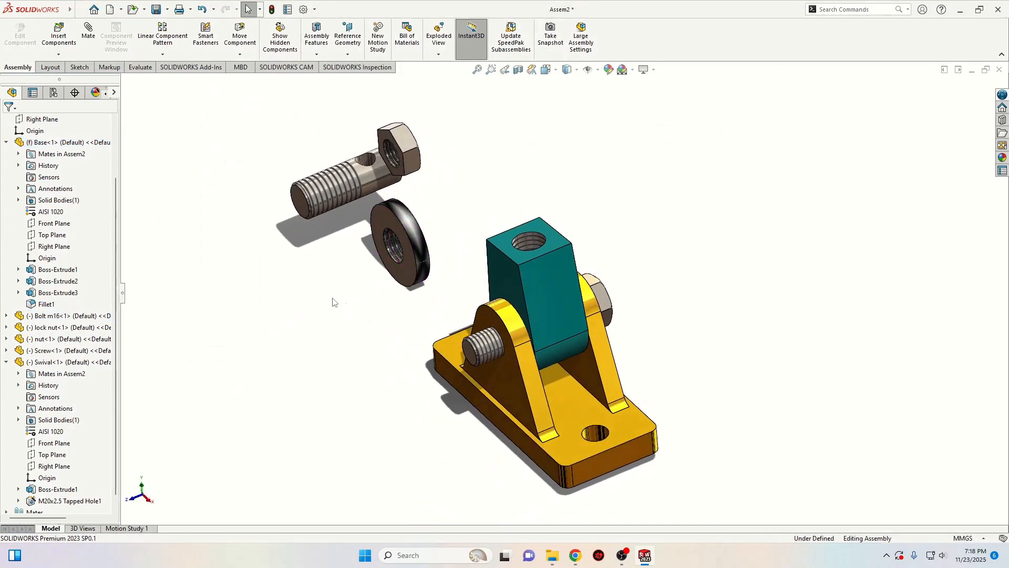
mouse_move(478, 218)
middle_mouse_down()
mouse_move(449, 198)
mouse_move(426, 232)
mouse_move(436, 180)
mouse_move(466, 209)
middle_mouse_up()
left_click(437, 327)
middle_click_drag(397, 245, 363, 200)
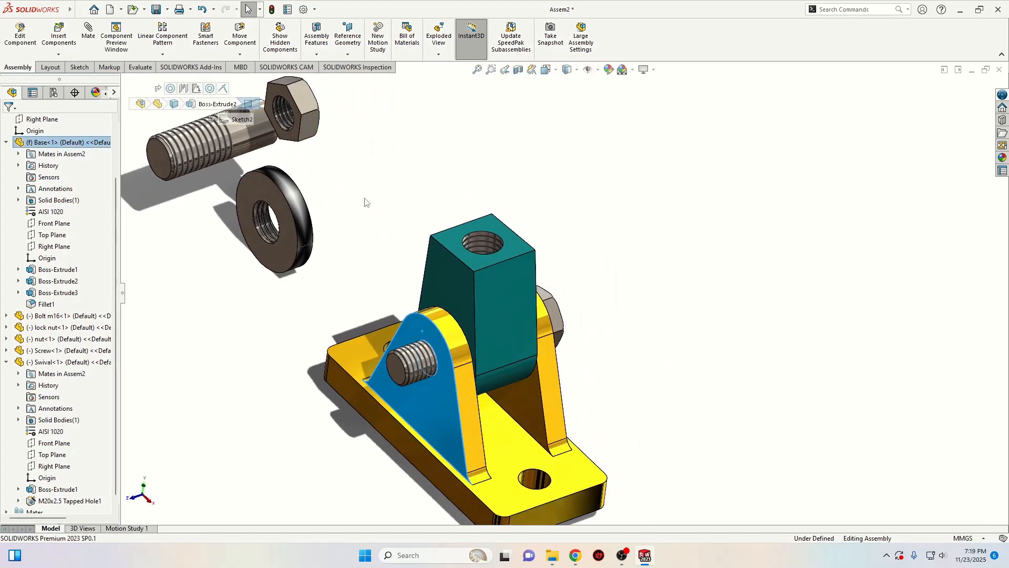
left_click(295, 141, "ctrl")
left_click(324, 129)
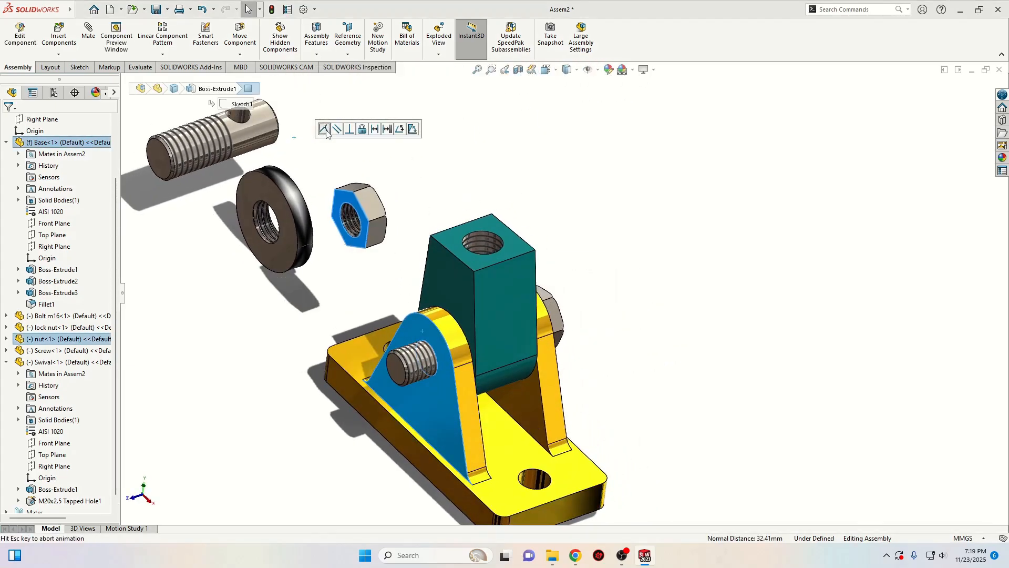
left_click(333, 138)
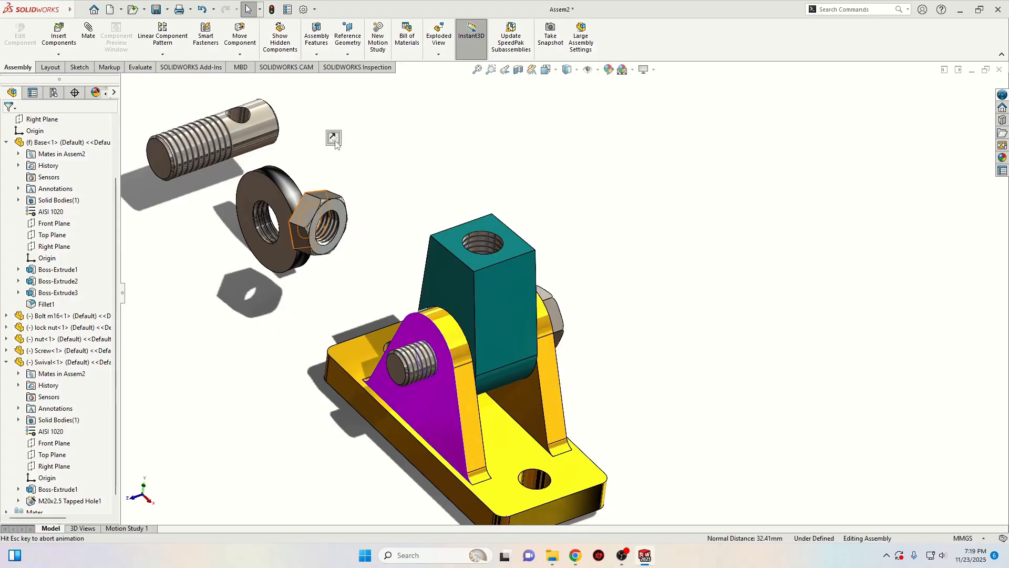
Step: Add a concentric mate between the nut's circular face edge and the bolt's threaded end
scroll(315, 233, "down", 5)
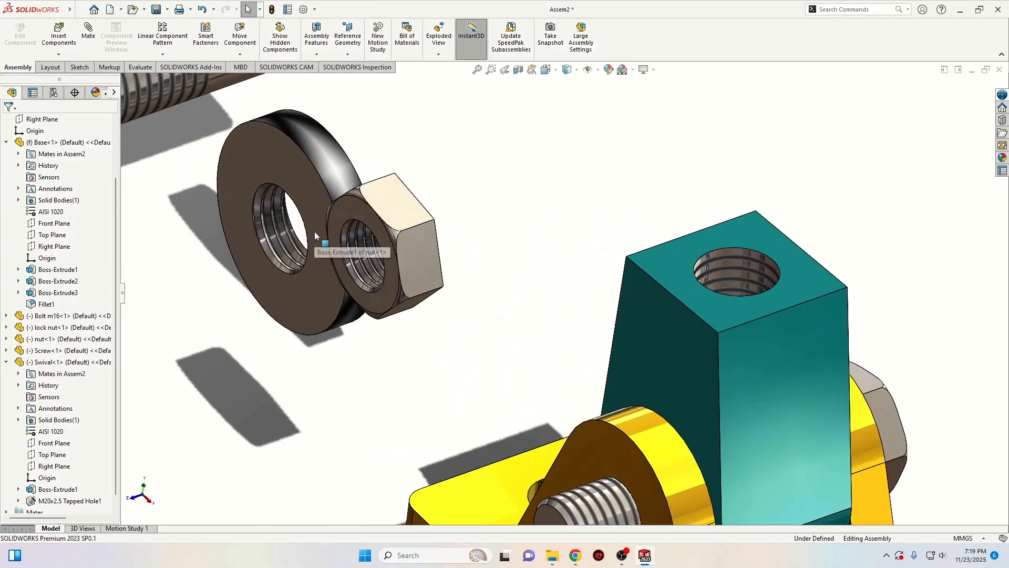
left_click(415, 182)
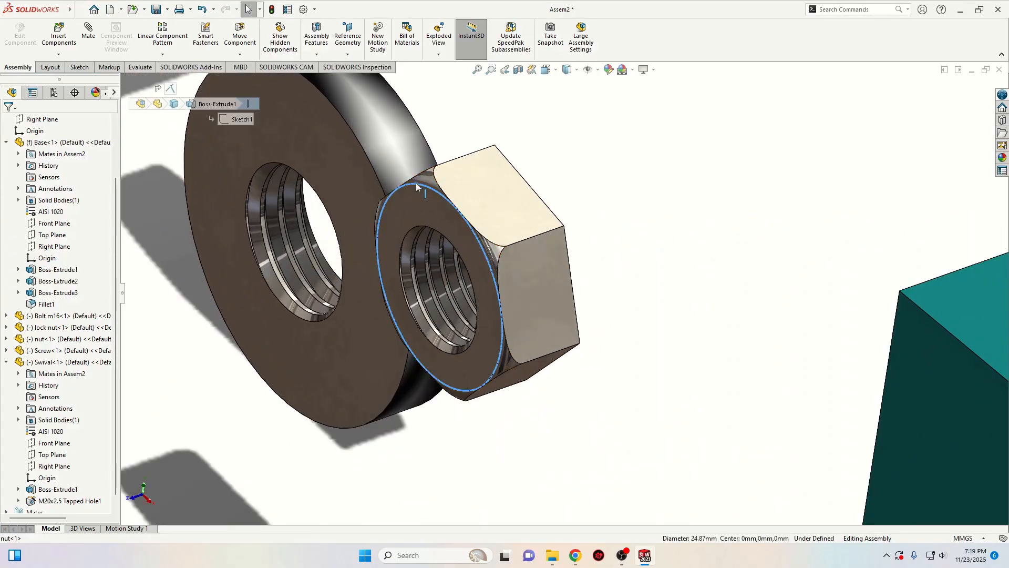
scroll(440, 318, "up", 5)
middle_click_drag(589, 388, 470, 305, "ctrl")
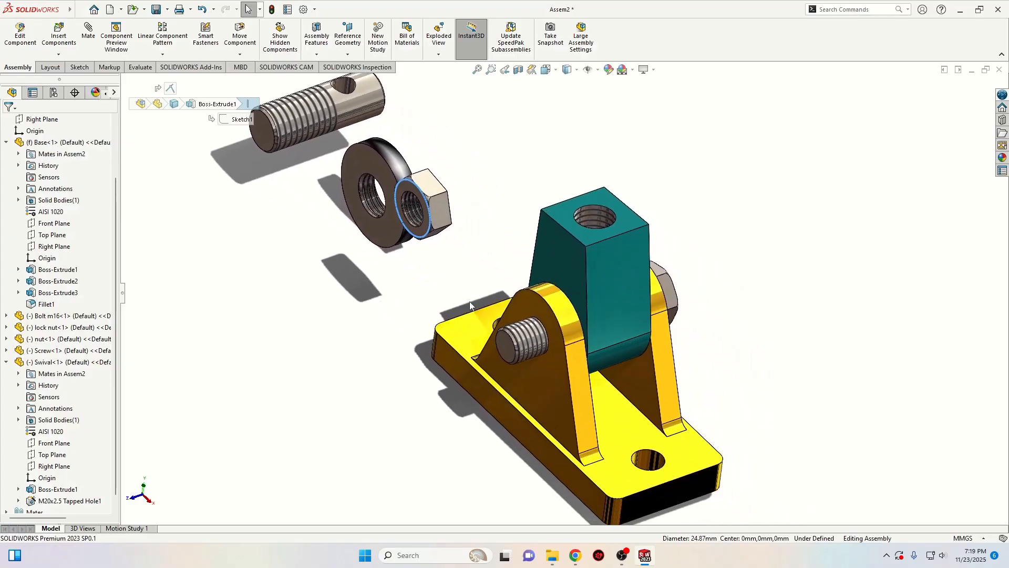
left_click(523, 343, "ctrl")
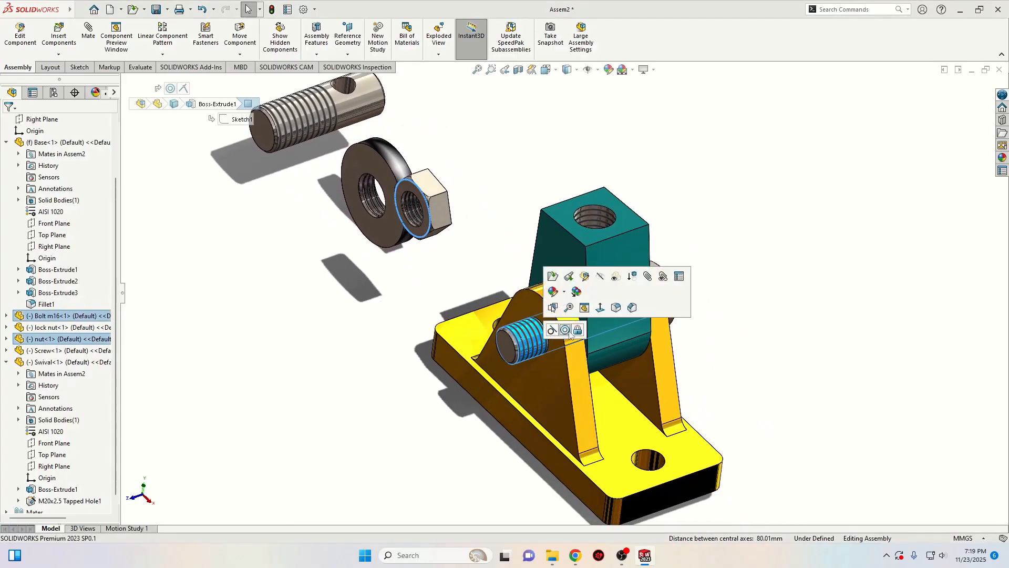
left_click(569, 332)
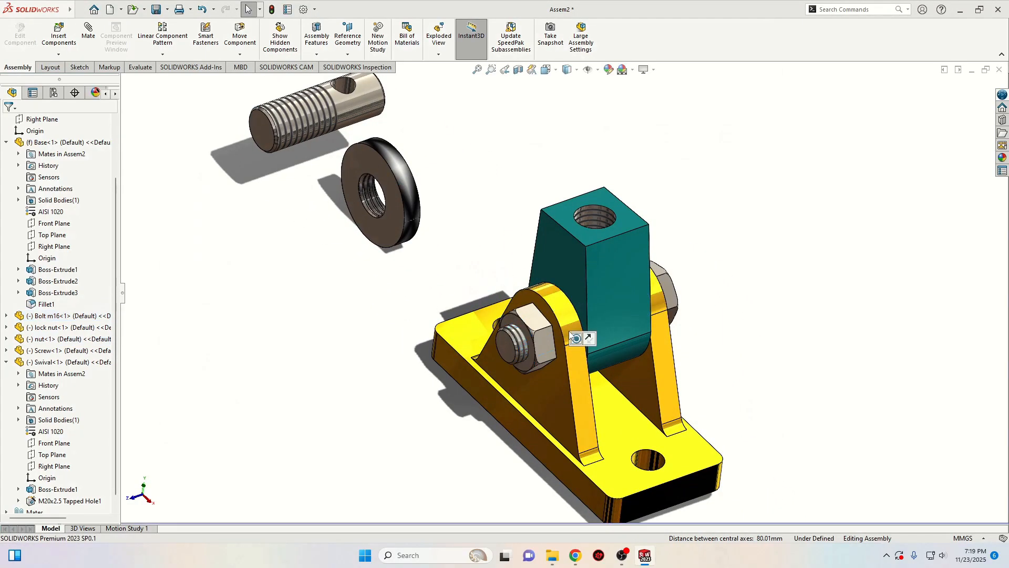
Step: Add a concentric mate between the Screw's cylindrical face and the Swival's M20x2.5 tapped hole
mouse_move(358, 339)
middle_mouse_down()
mouse_move(379, 386)
mouse_move(399, 326)
mouse_move(370, 351)
middle_mouse_up()
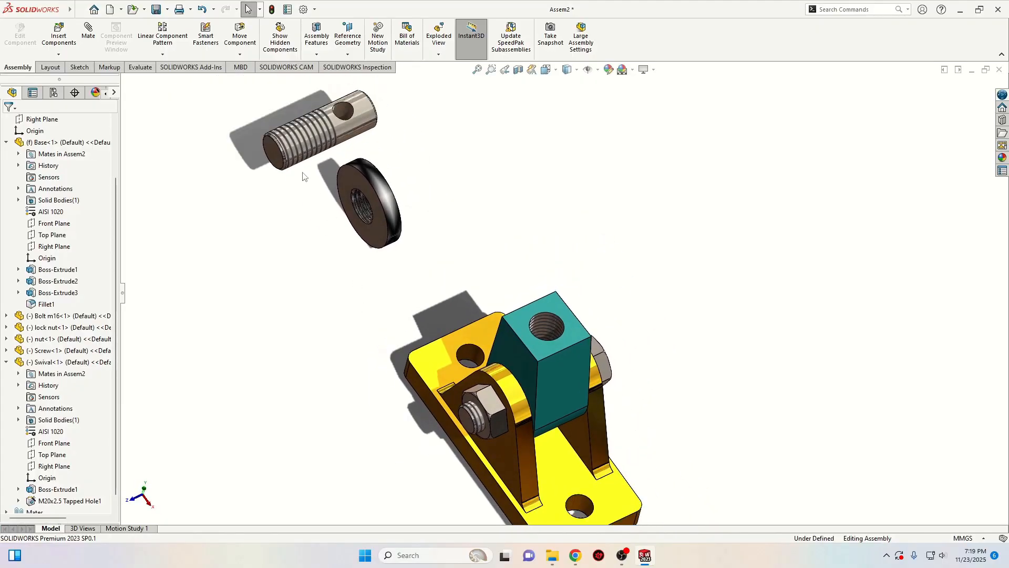
left_click(318, 140)
left_click(546, 326, "ctrl")
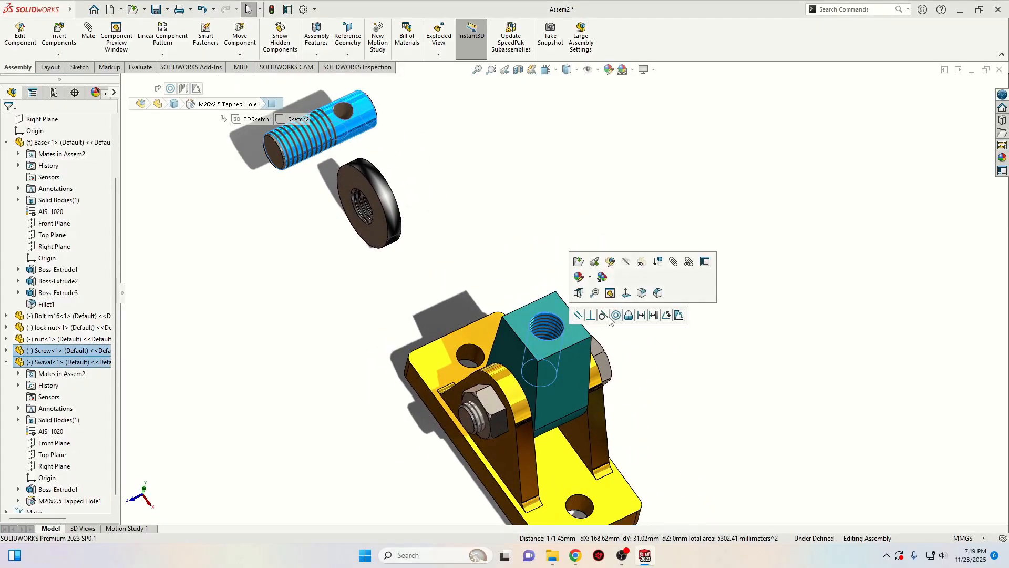
left_click(616, 315)
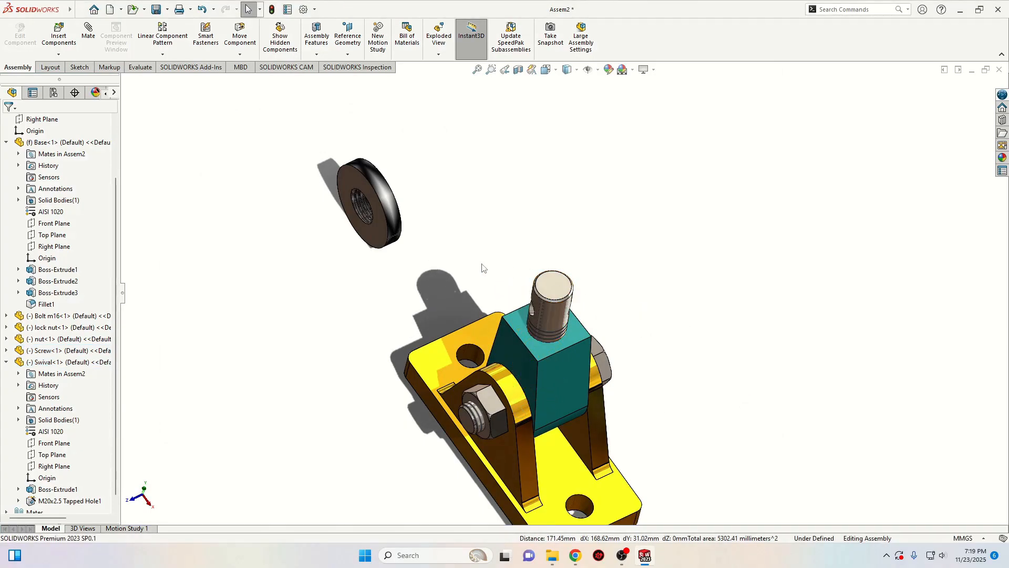
Step: Mate the lock nut's outer rim concentric with the Screw and slide the lock nut up above the Swival
middle_click_drag(487, 293, 492, 232)
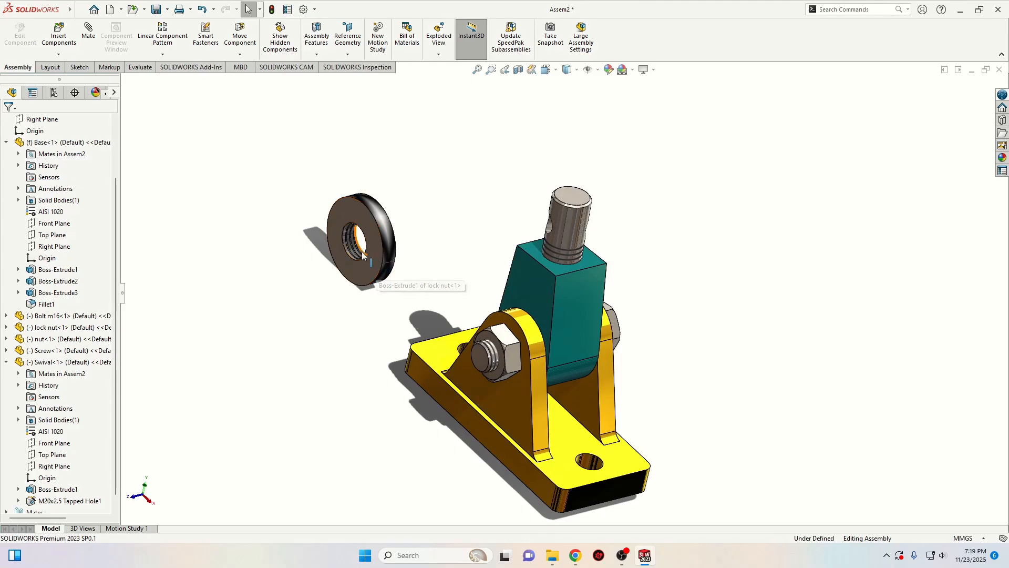
scroll(389, 231, "down", 3)
left_click(399, 220)
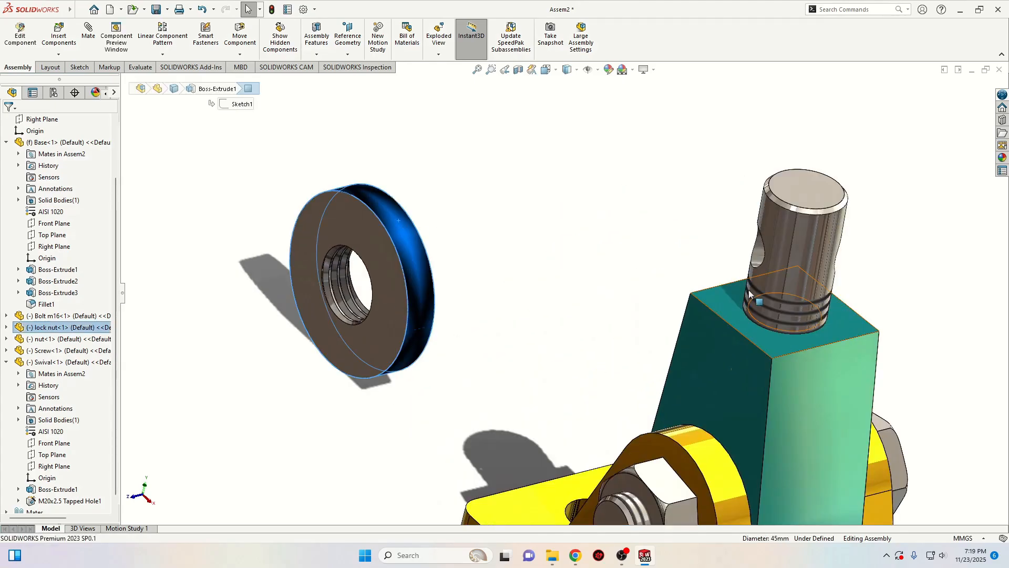
left_click(761, 312, "ctrl")
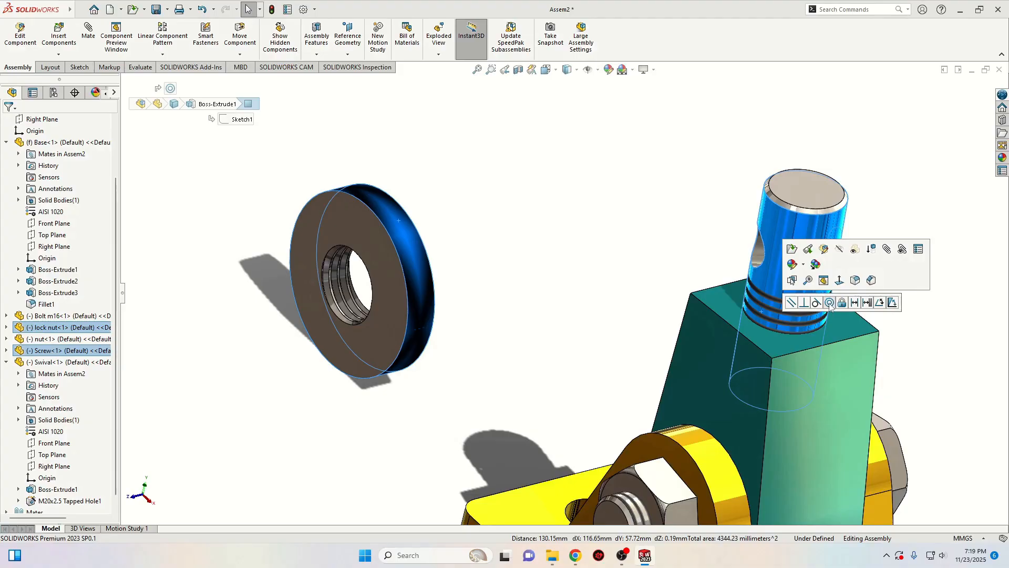
left_click(829, 302)
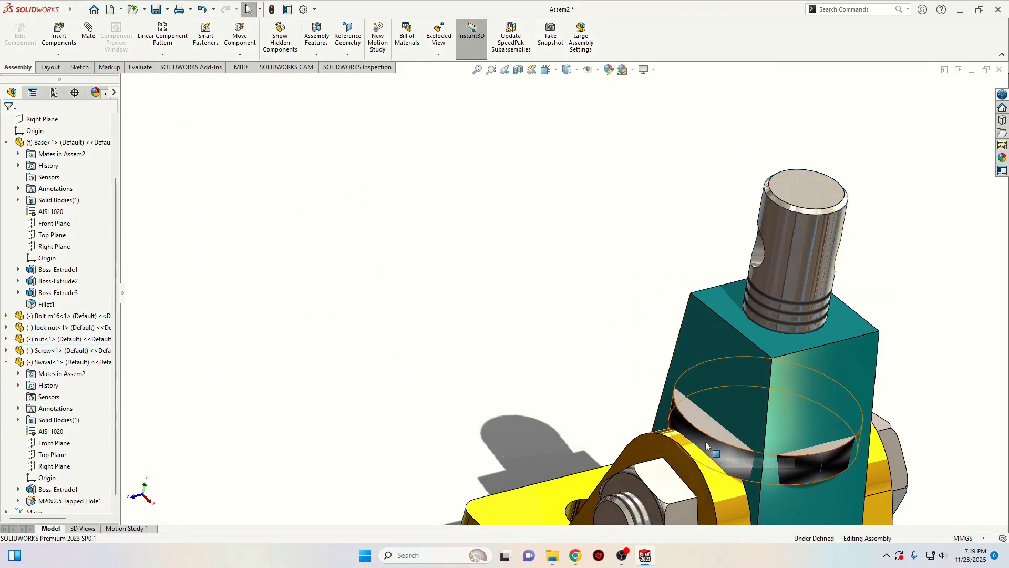
left_click_drag(719, 415, 724, 238)
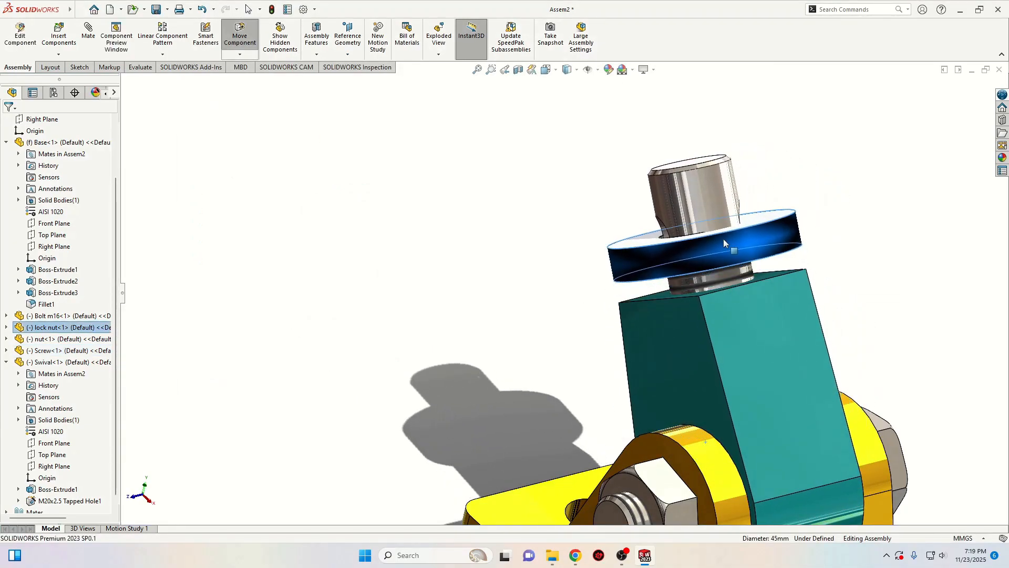
key("Escape")
Step: Add a coincident mate between the lock nut's underside and the Swival's top face
left_click(523, 322)
middle_click_drag(542, 317, 598, 283)
left_click(672, 337)
left_click(642, 101, "ctrl")
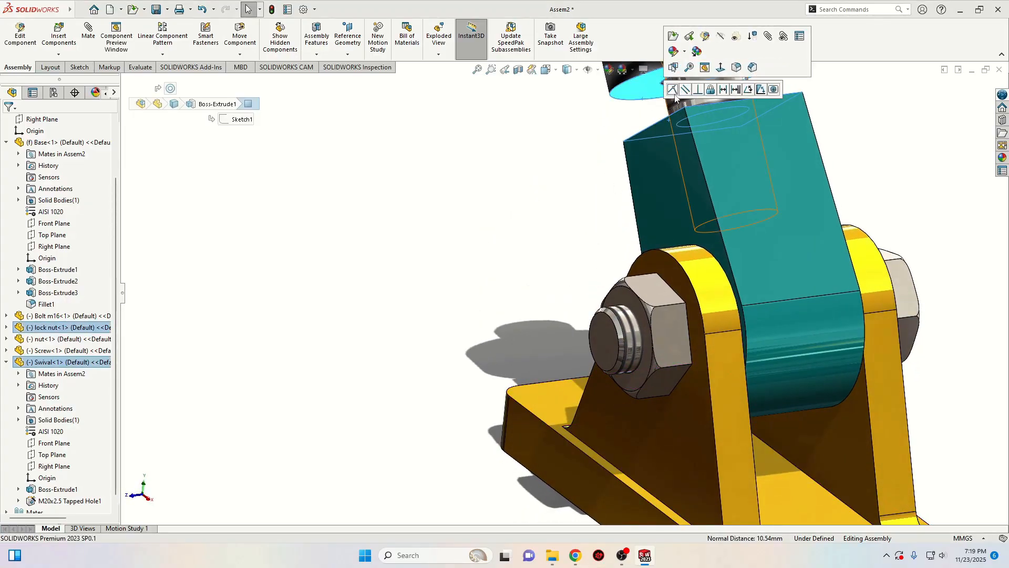
scroll(571, 248, "up", 2)
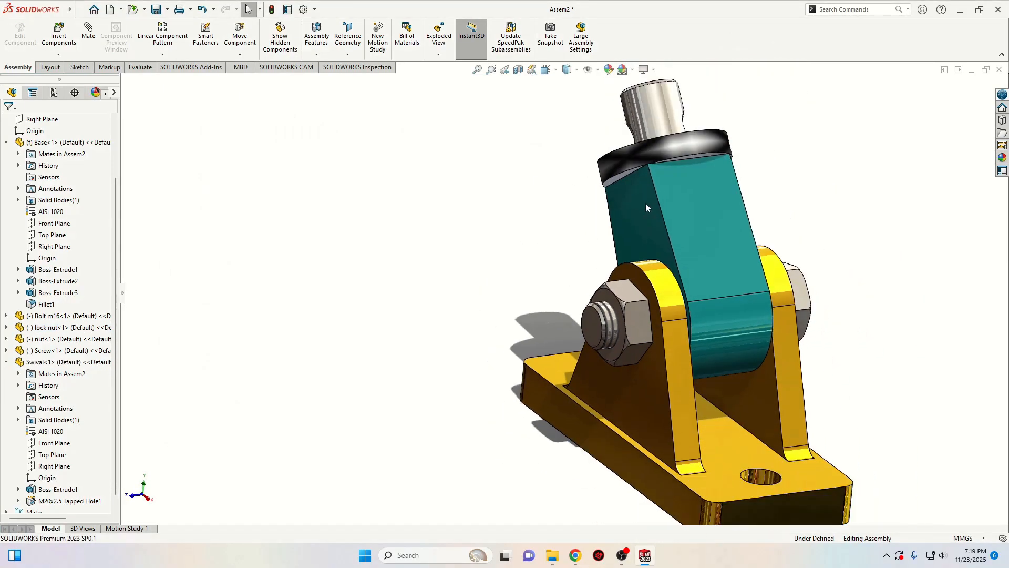
Step: Add a 25 mm distance mate between the lock nut's upper face and the Screw's top end face
middle_click_drag(646, 204, 553, 281, "ctrl")
middle_click_drag(483, 235, 588, 364, "ctrl")
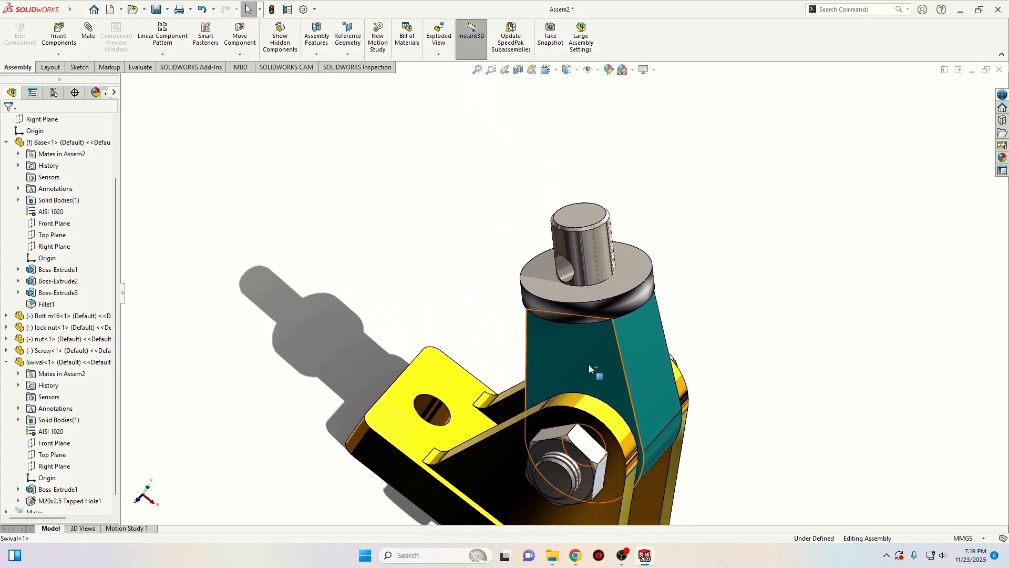
scroll(610, 276, "down", 2)
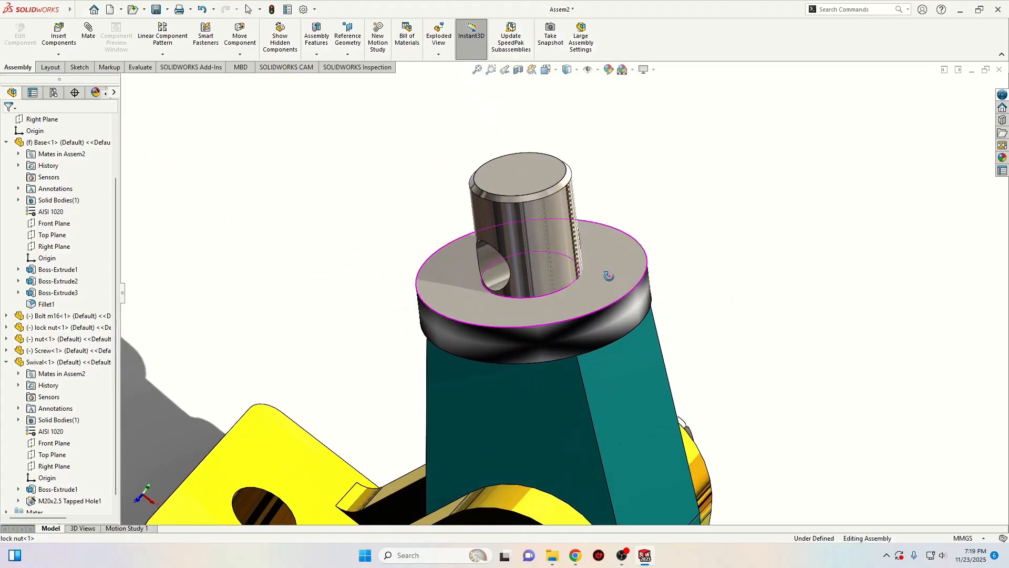
scroll(597, 291, "down", 2)
left_click_drag(556, 263, 602, 215)
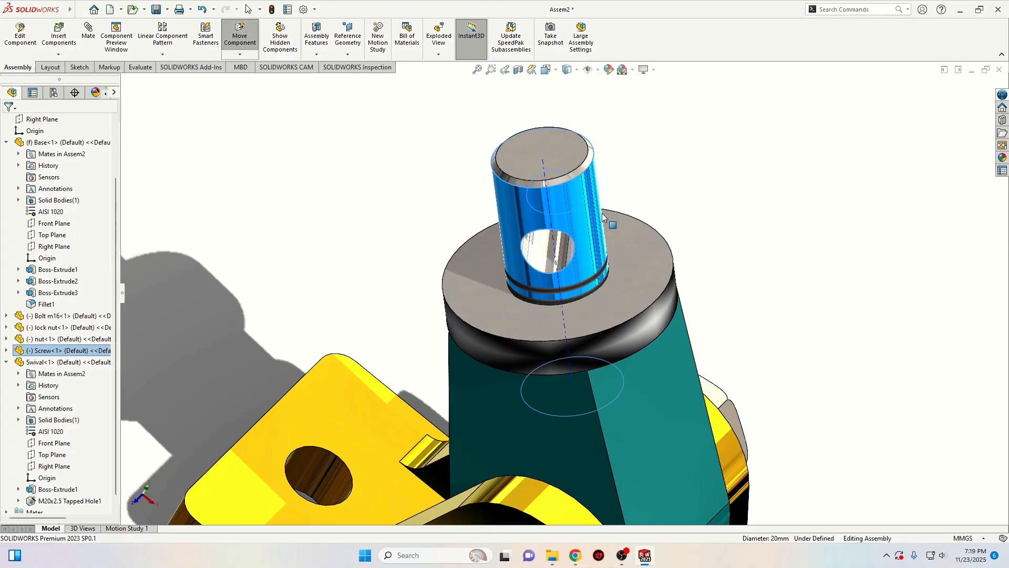
left_click(358, 251)
left_click(634, 275)
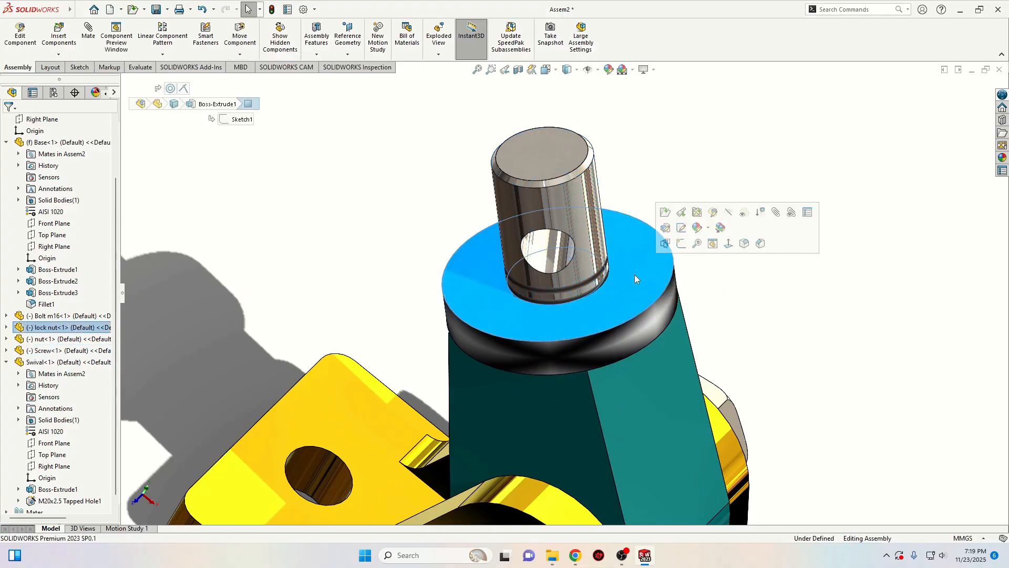
left_click(554, 156, "ctrl")
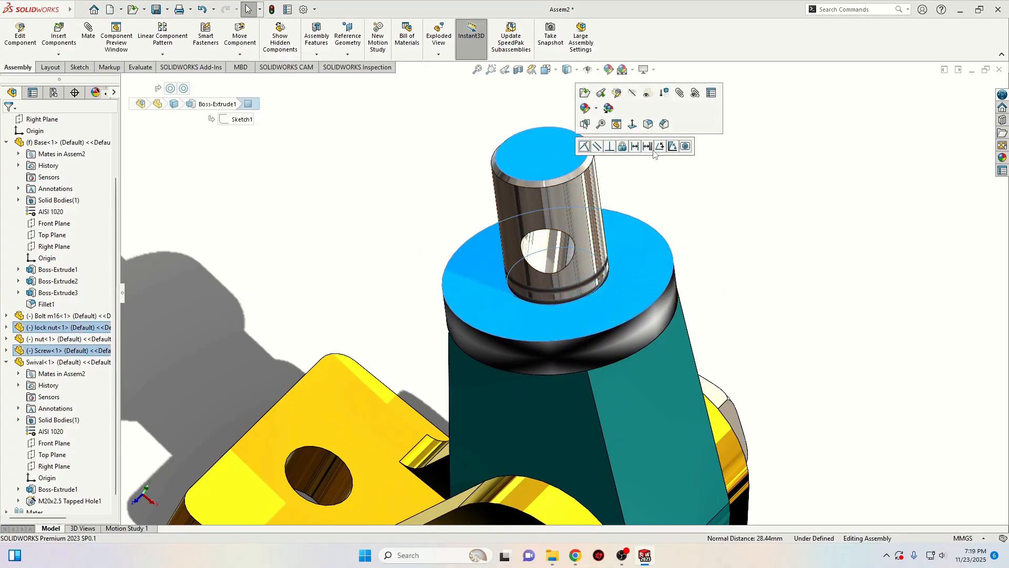
left_click(635, 147)
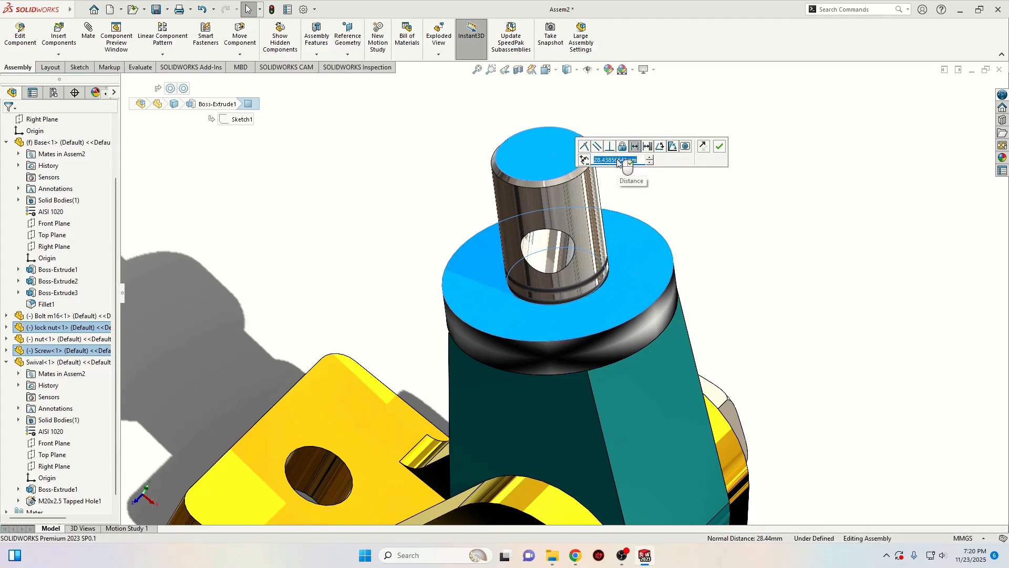
type("25")
key("Return")
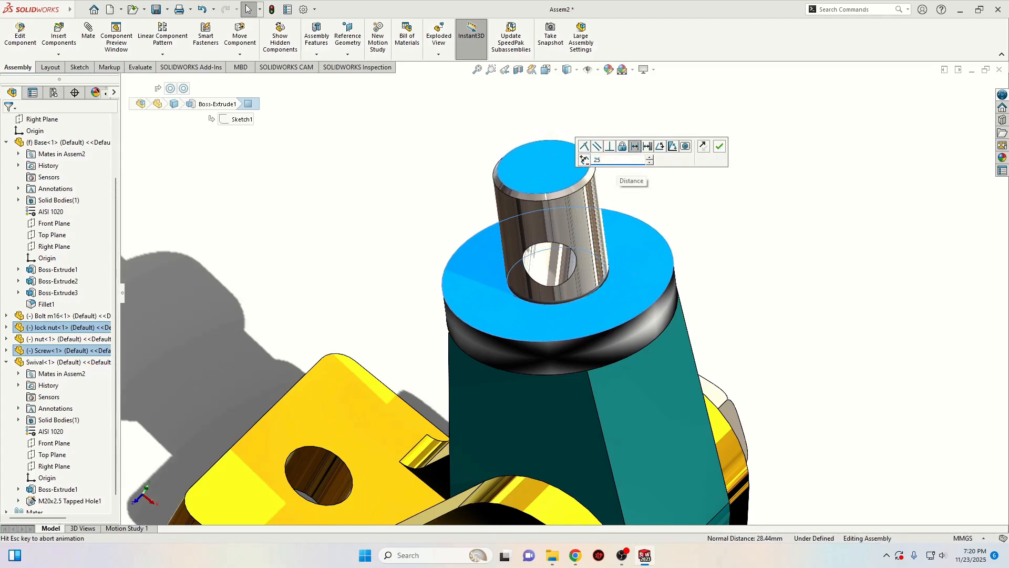
left_click(720, 149)
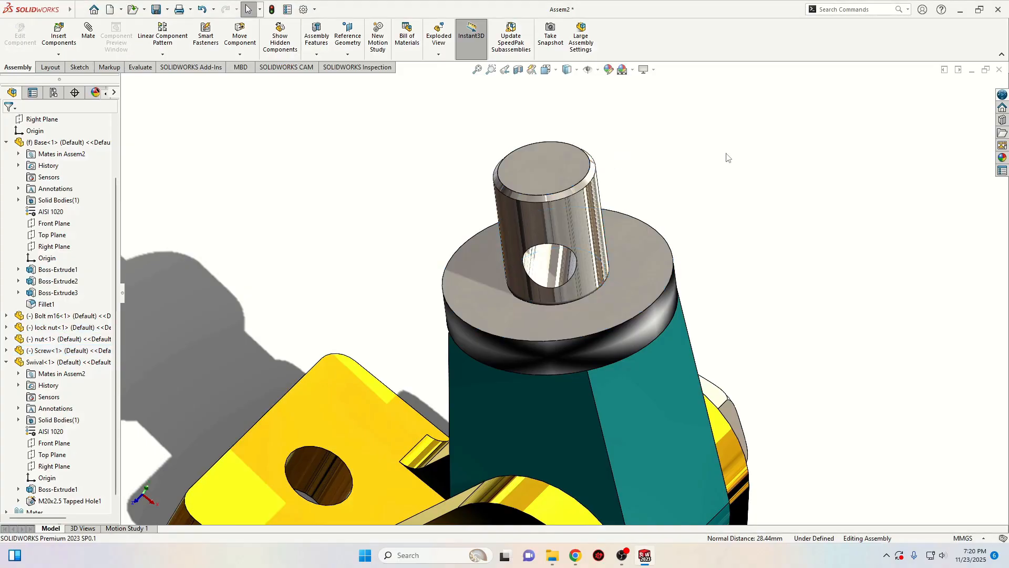
Step: Swing the Swival back and forth between the Base lugs to check how the mated assembly moves
scroll(578, 245, "down", 3)
left_click_drag(518, 262, 564, 284)
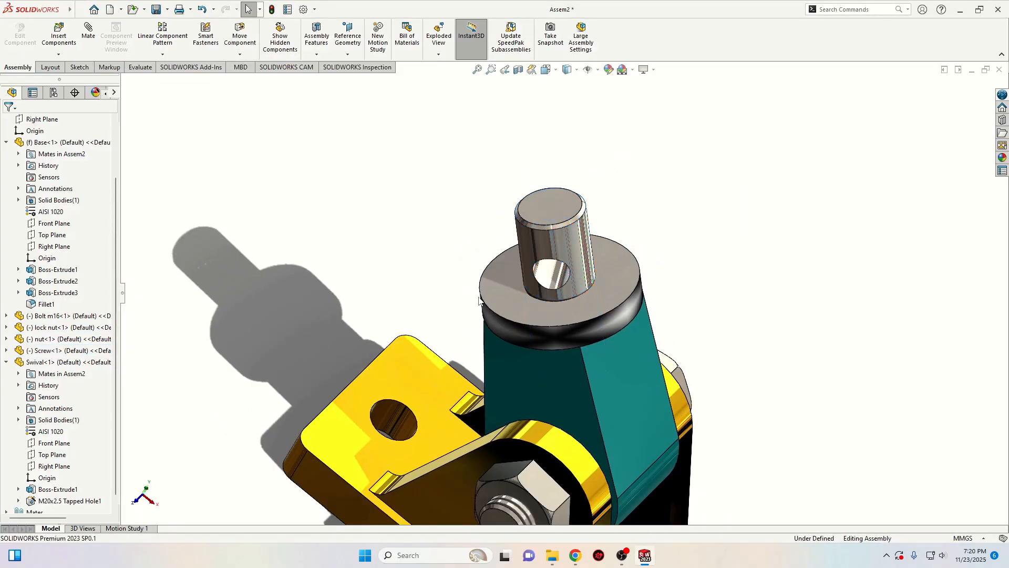
scroll(564, 284, "down", 3)
middle_click_drag(563, 284, 517, 256)
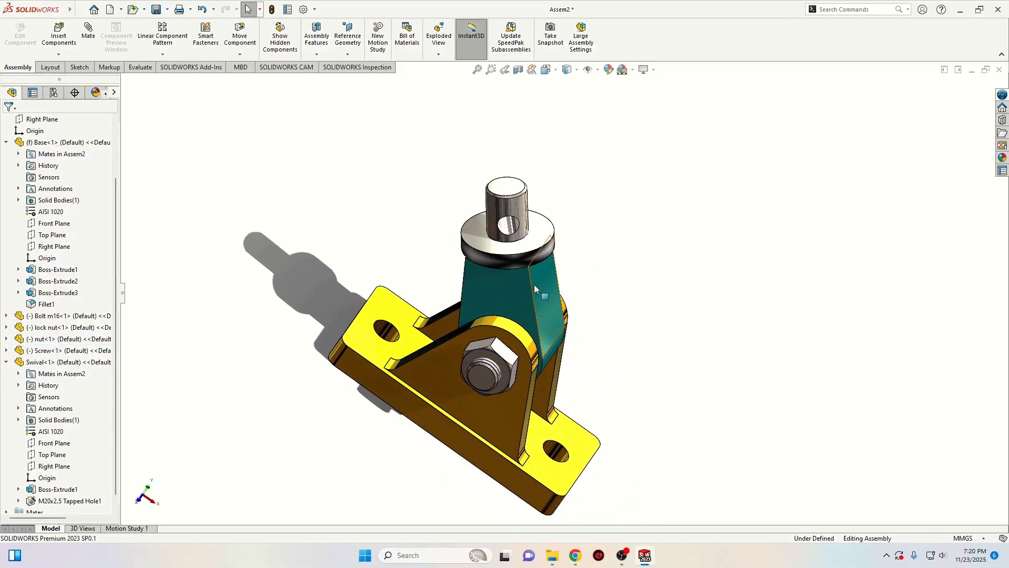
left_click_drag(534, 284, 532, 458)
middle_click_drag(512, 462, 473, 273)
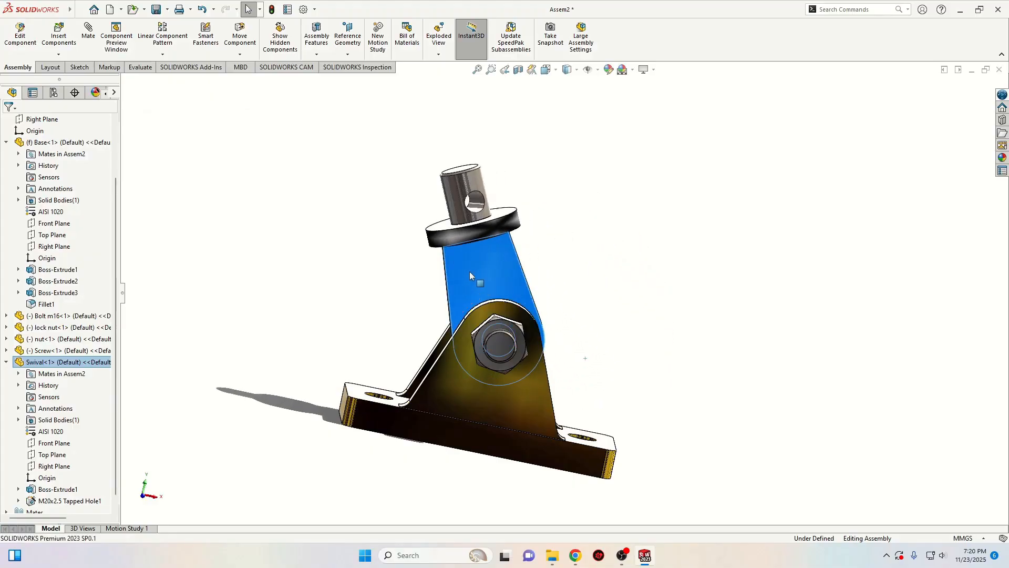
left_click_drag(469, 272, 411, 393)
middle_click_drag(345, 385, 266, 376)
left_click_drag(452, 326, 513, 311)
left_click(311, 313)
middle_click_drag(362, 359, 475, 268)
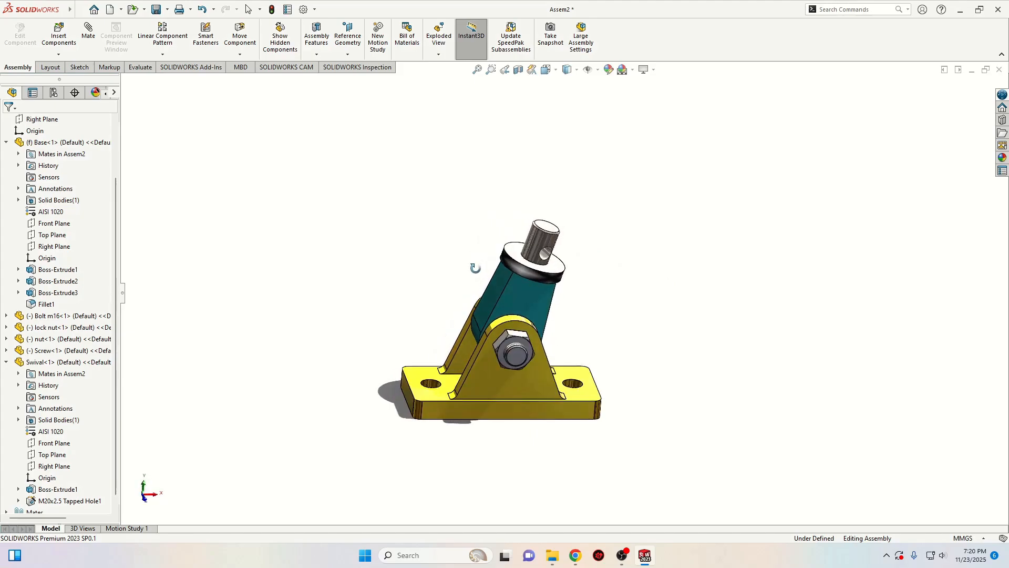
Step: Collapse the Base and Swival component entries and view the assembly from the bolt-head side
left_click(5, 143)
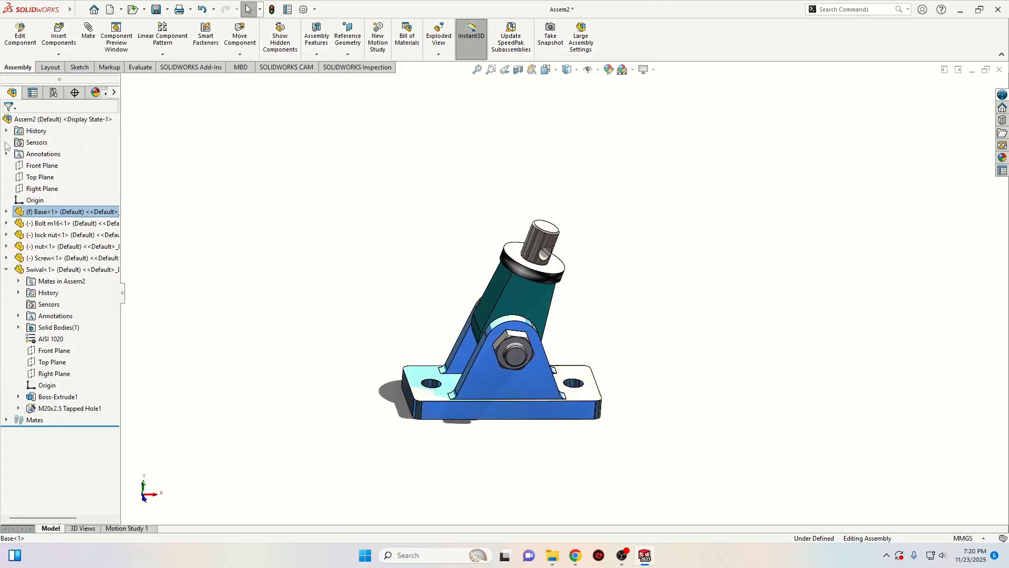
left_click(6, 269)
left_click(190, 298)
middle_click_drag(376, 257, 579, 410)
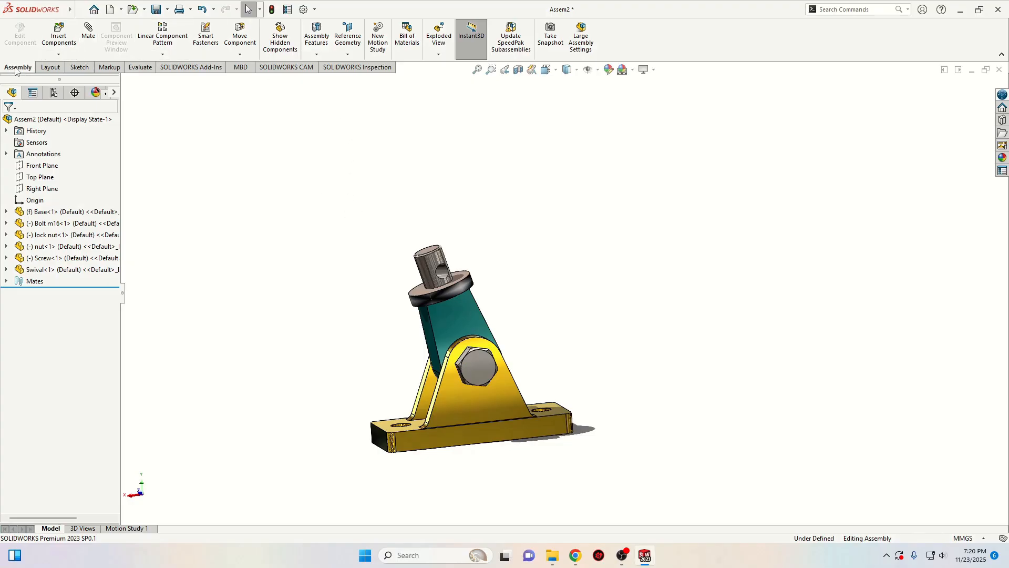
Step: Start an exploded view and explode the nut about 109 mm off the bolt's threaded end along Z
left_click(440, 38)
middle_click_drag(361, 265, 598, 462)
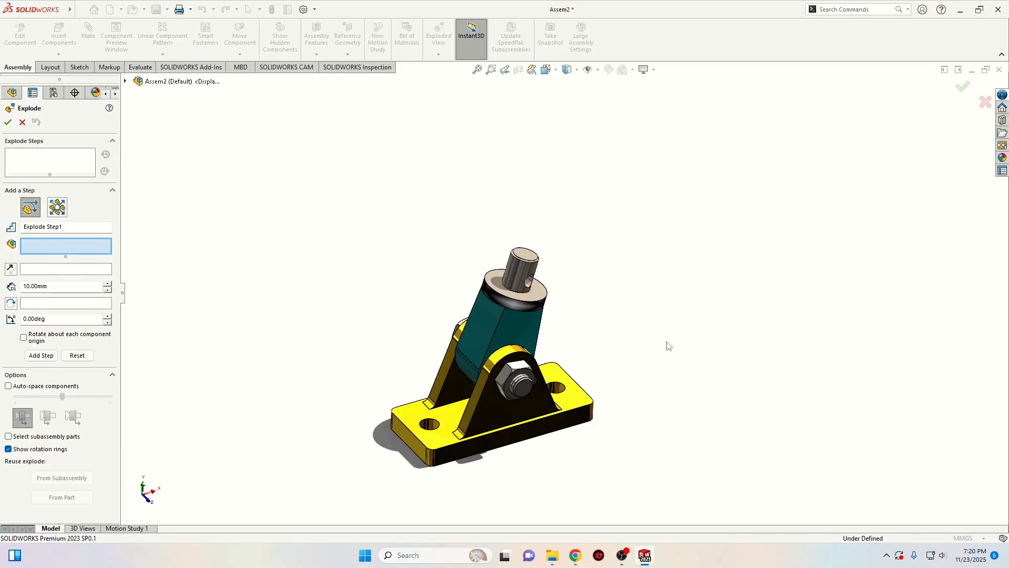
middle_click_drag(661, 361, 692, 358)
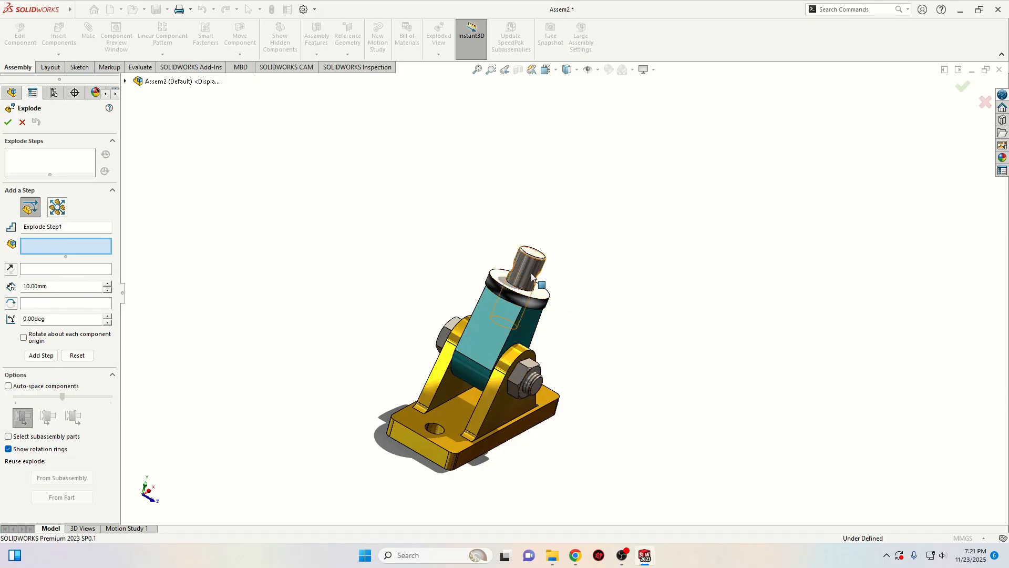
left_click(521, 381)
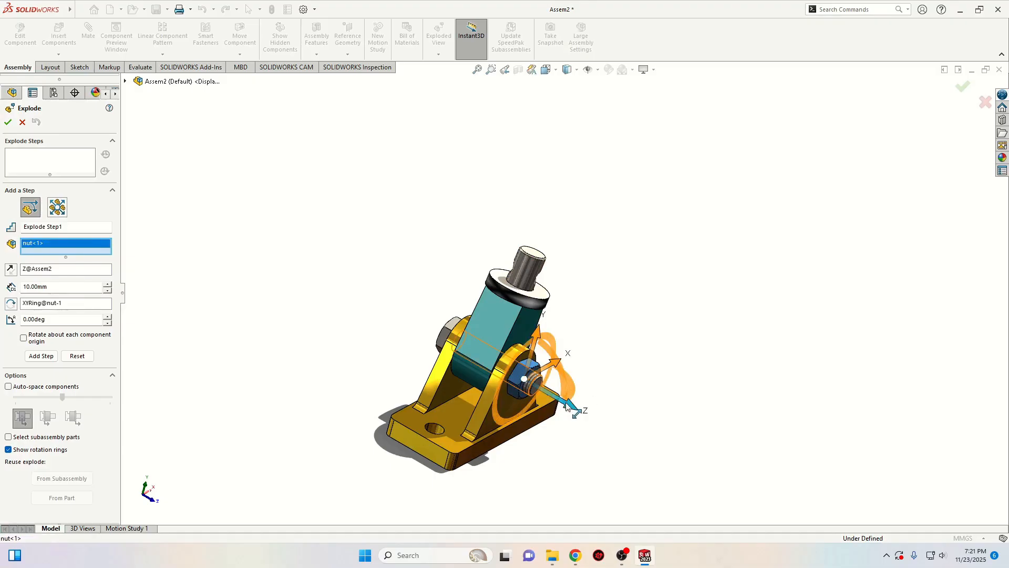
left_click_drag(566, 405, 700, 462)
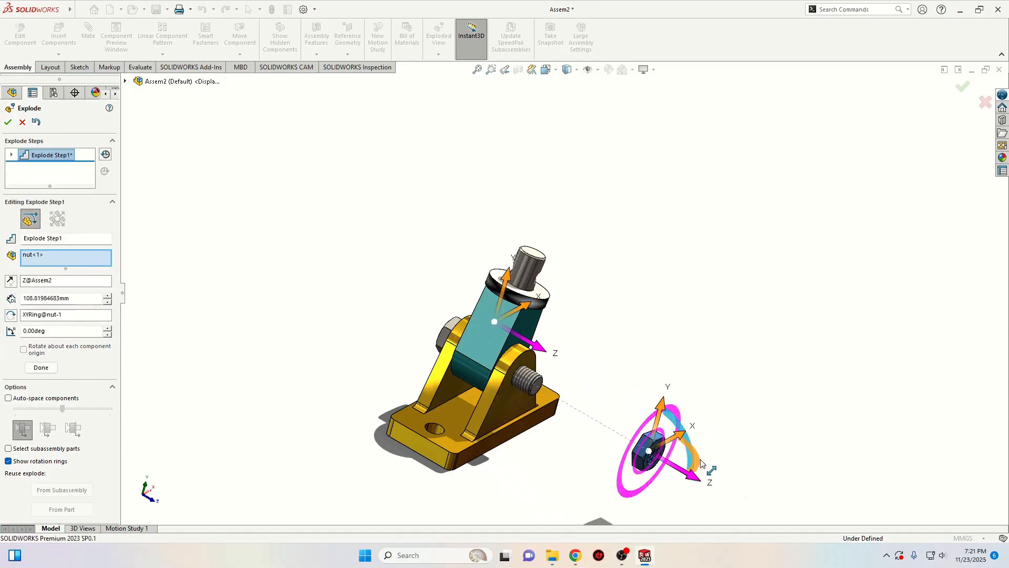
right_click(600, 449)
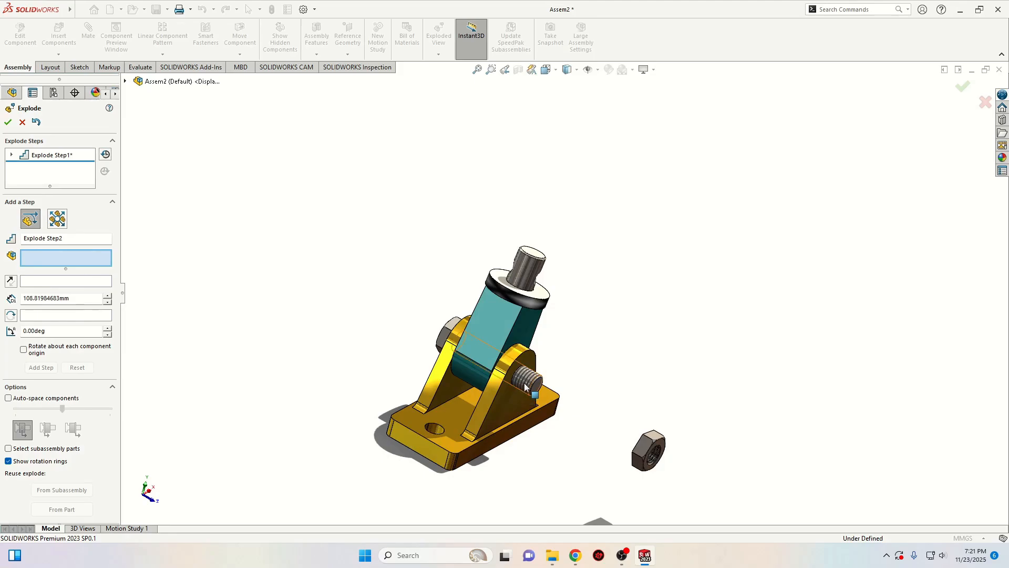
Step: Explode Bolt m16 about 124 mm out of the lugs along Z, toward its head side
left_click(443, 340)
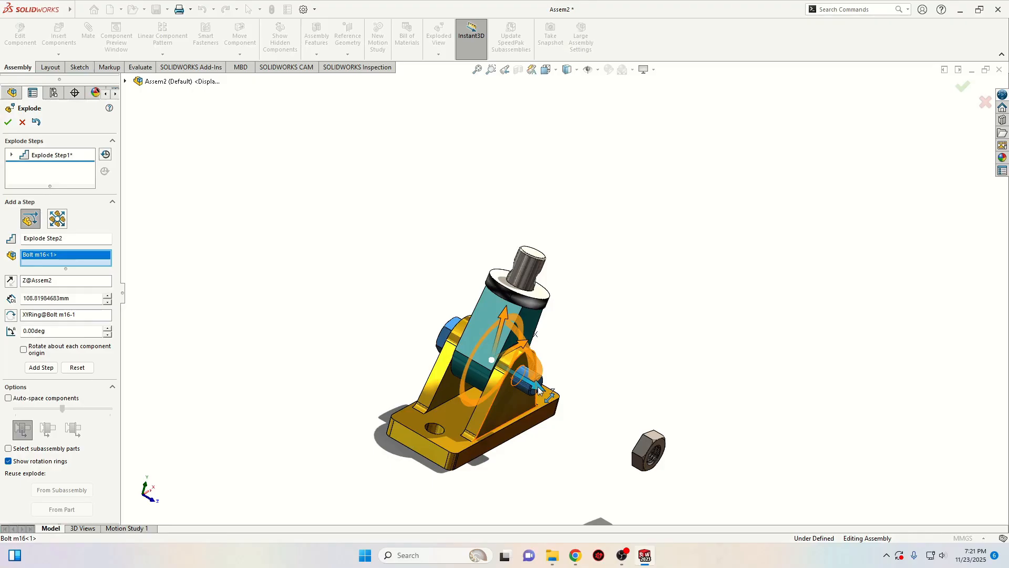
left_click_drag(538, 389, 391, 315)
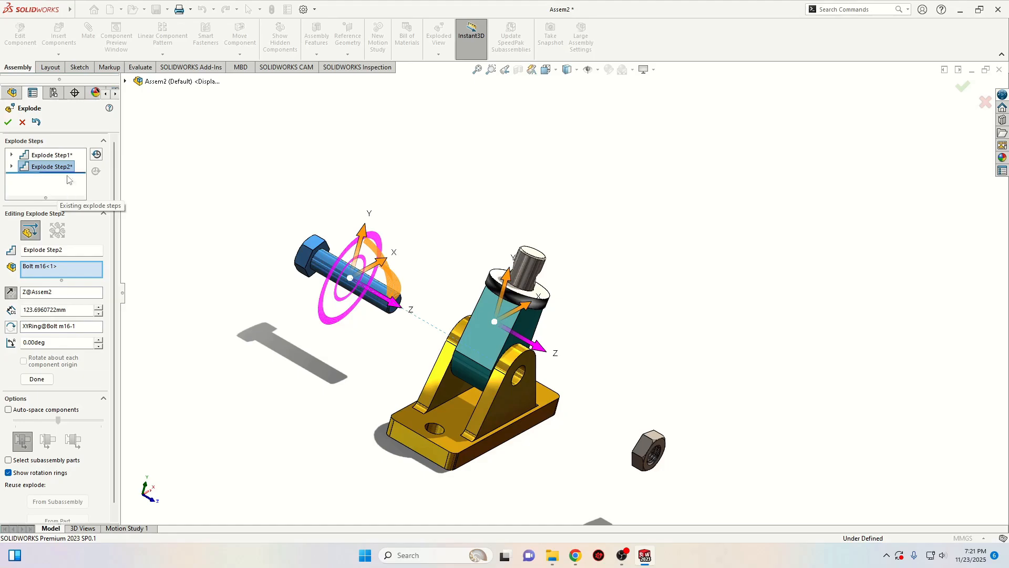
left_click(72, 192)
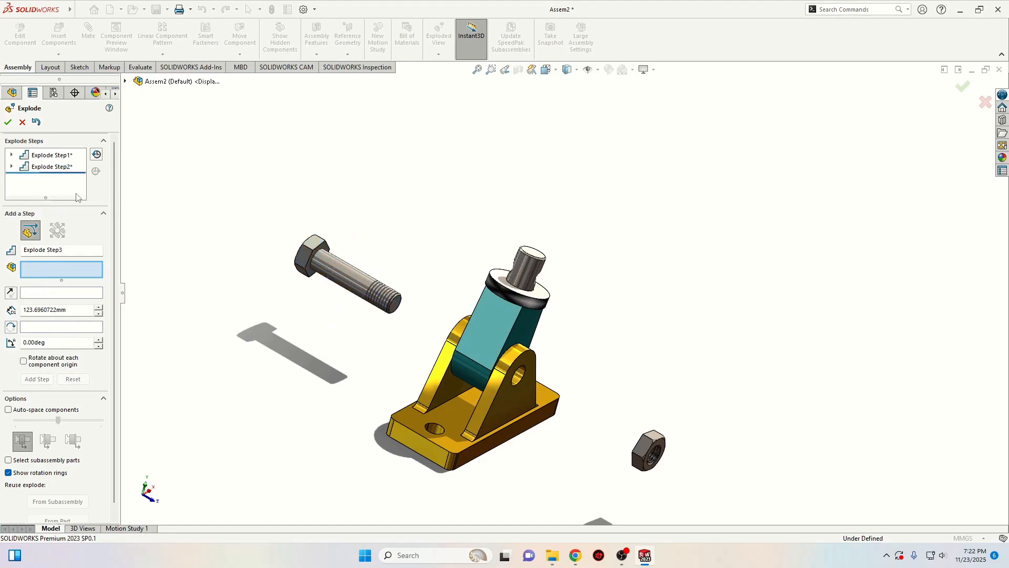
Step: Roll the bolt's explode step back and restore it, and delete that explode step
left_click(509, 295)
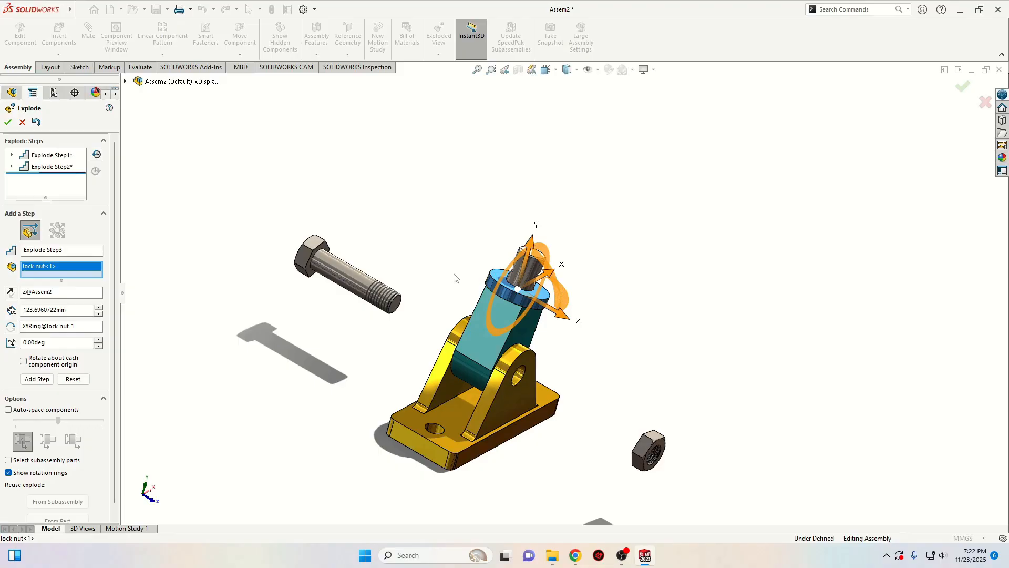
right_click(54, 171)
left_click(74, 173)
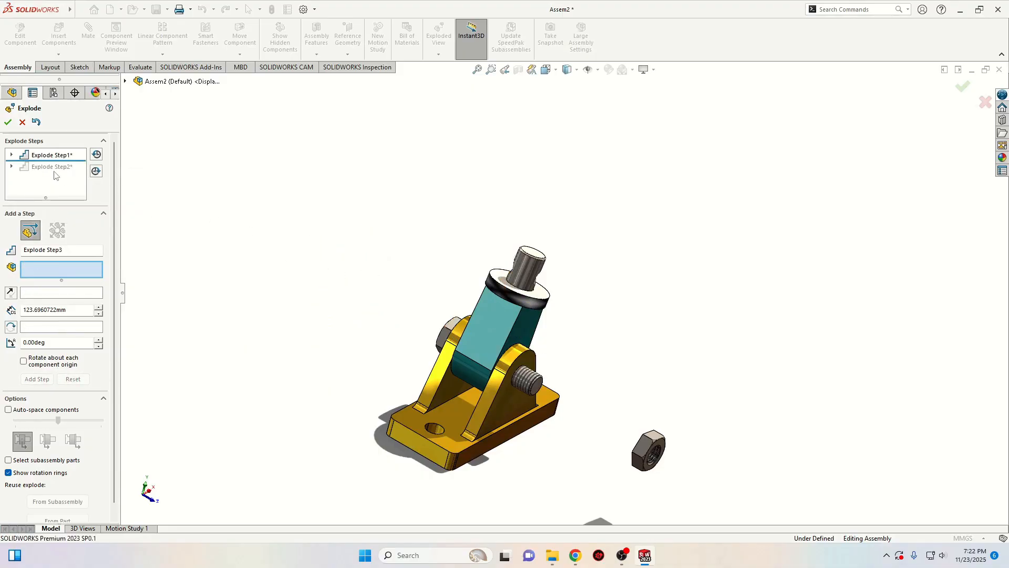
right_click(55, 173)
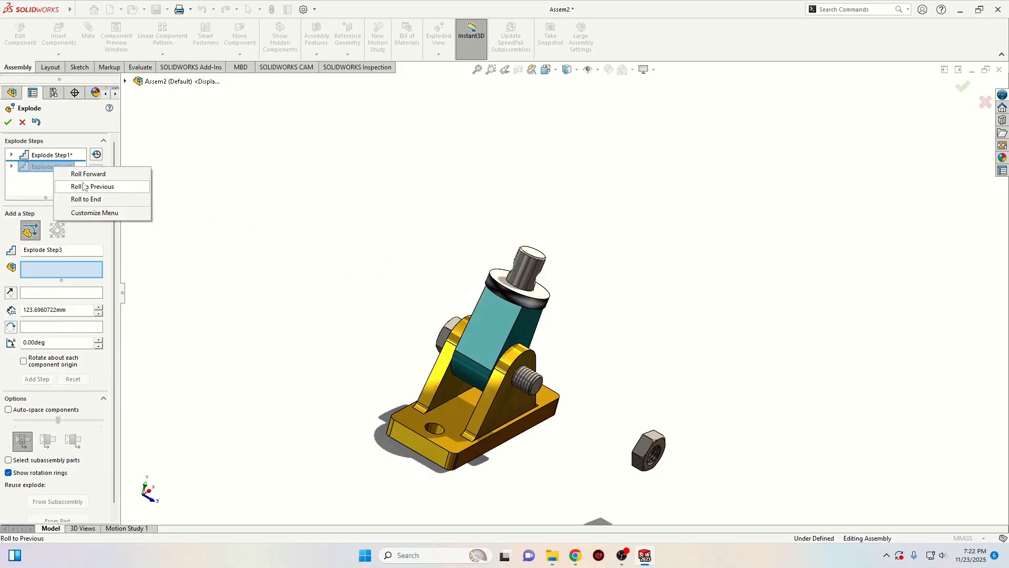
left_click(84, 187)
right_click(57, 167)
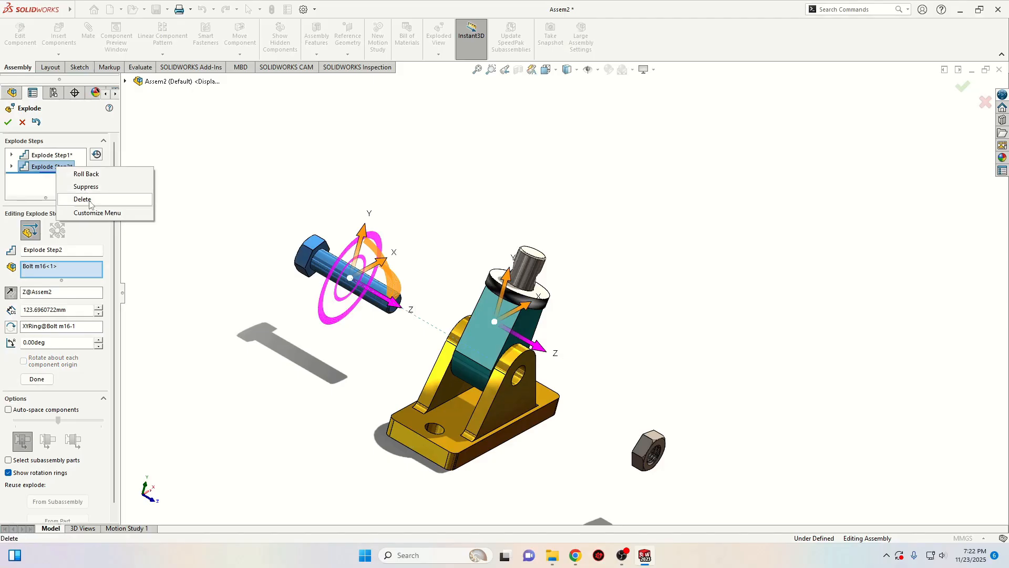
left_click(83, 199)
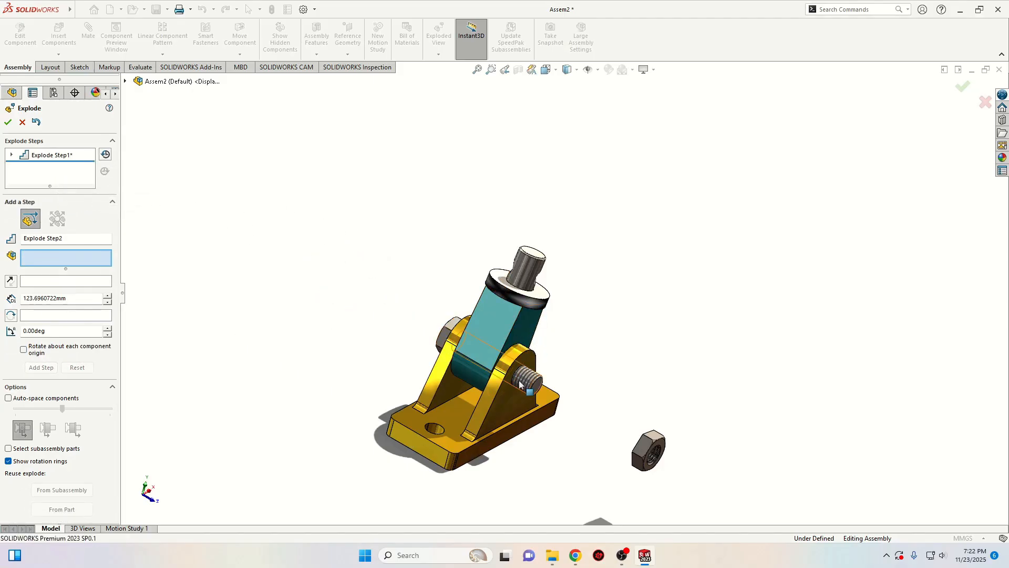
Step: Try to explode Bolt m16 together with the Screw and lock nut about 130 mm along Z, and delete that explode step
left_click(445, 341)
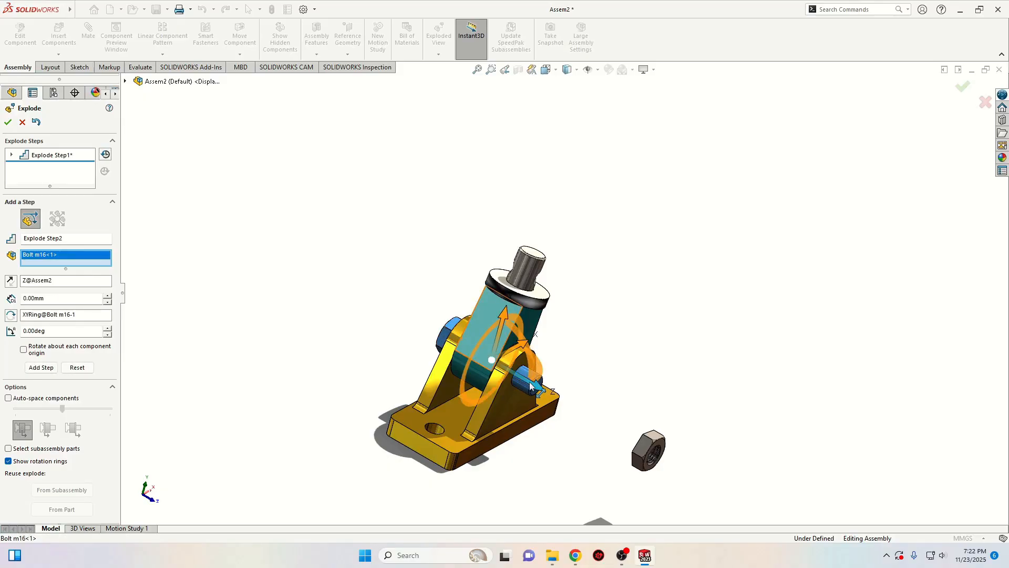
left_click_drag(536, 388, 392, 313)
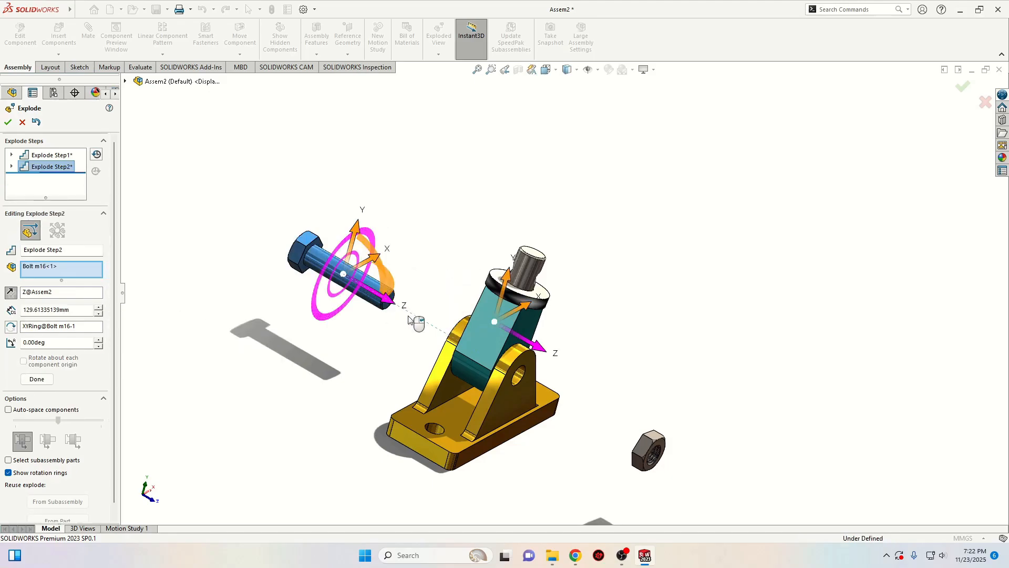
left_click(527, 267)
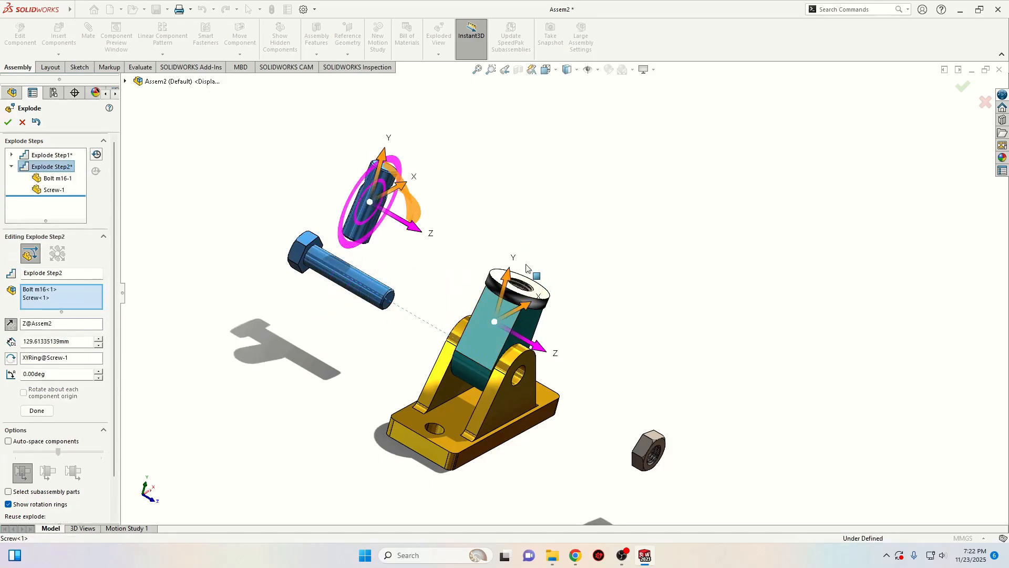
left_click(540, 304)
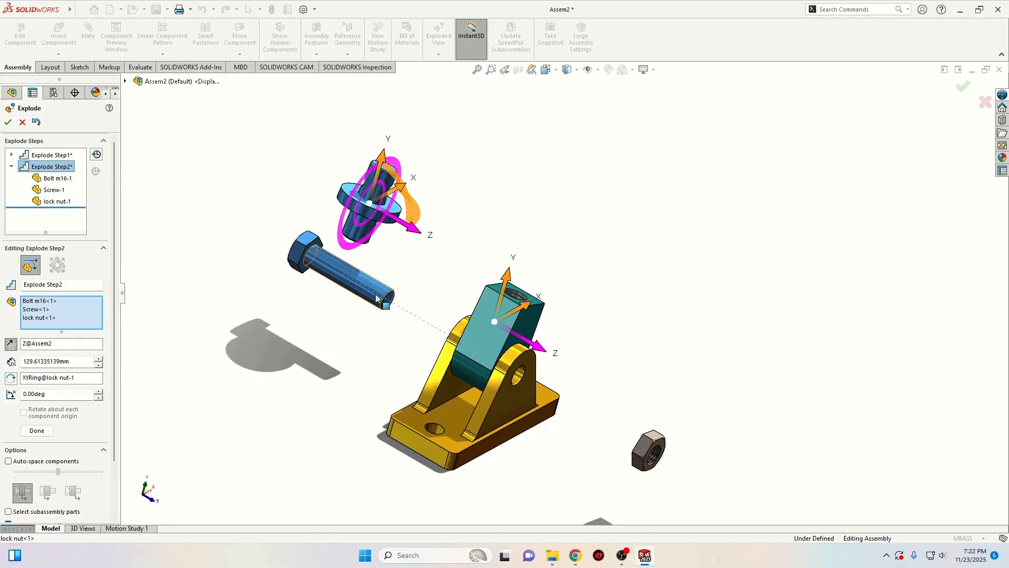
right_click(44, 171)
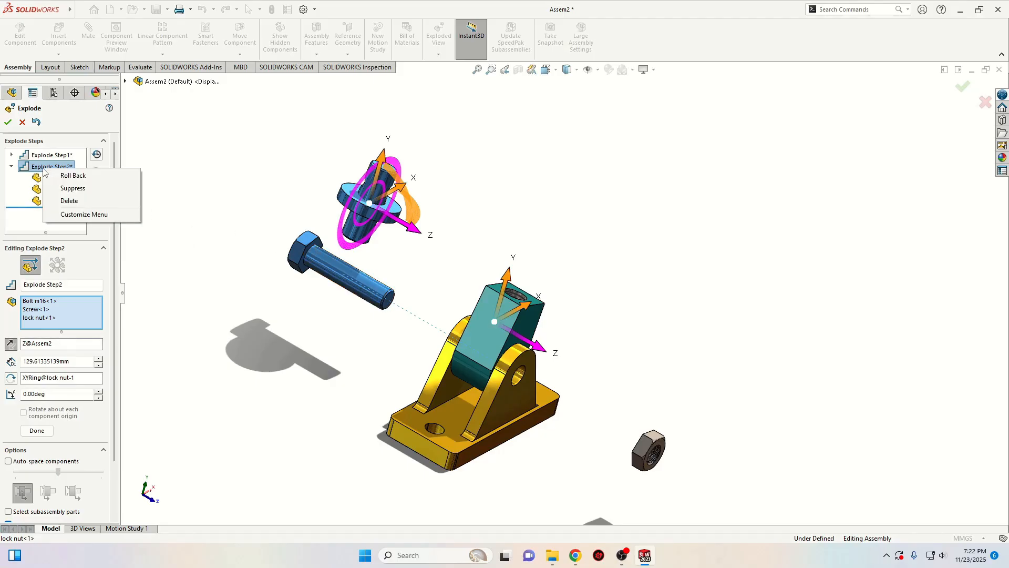
left_click(76, 203)
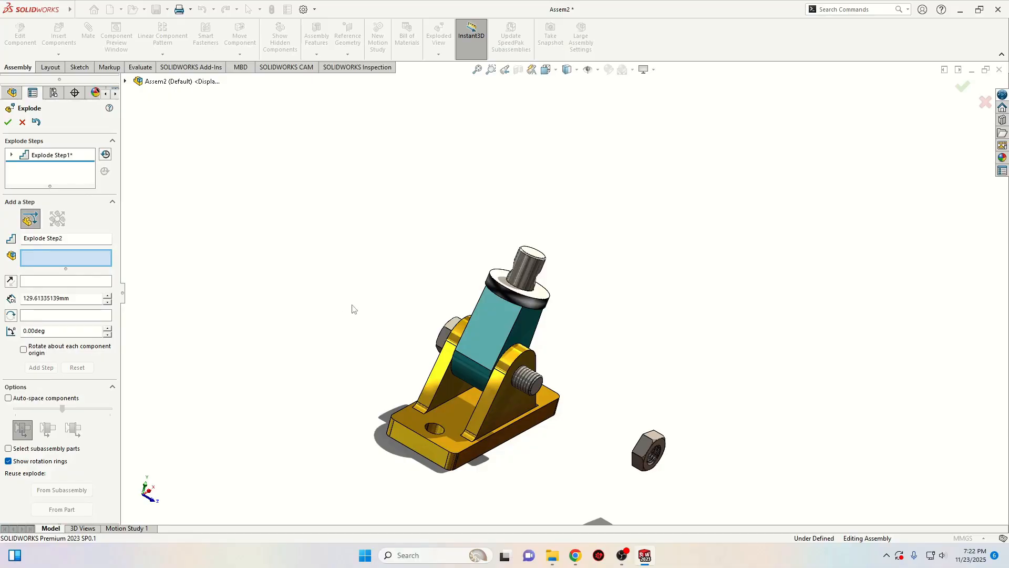
Step: Explode Bolt m16 about 116 mm out of the lugs along Z, toward its head side
mouse_move(372, 314)
middle_mouse_down()
mouse_move(387, 326)
mouse_move(373, 315)
middle_mouse_up()
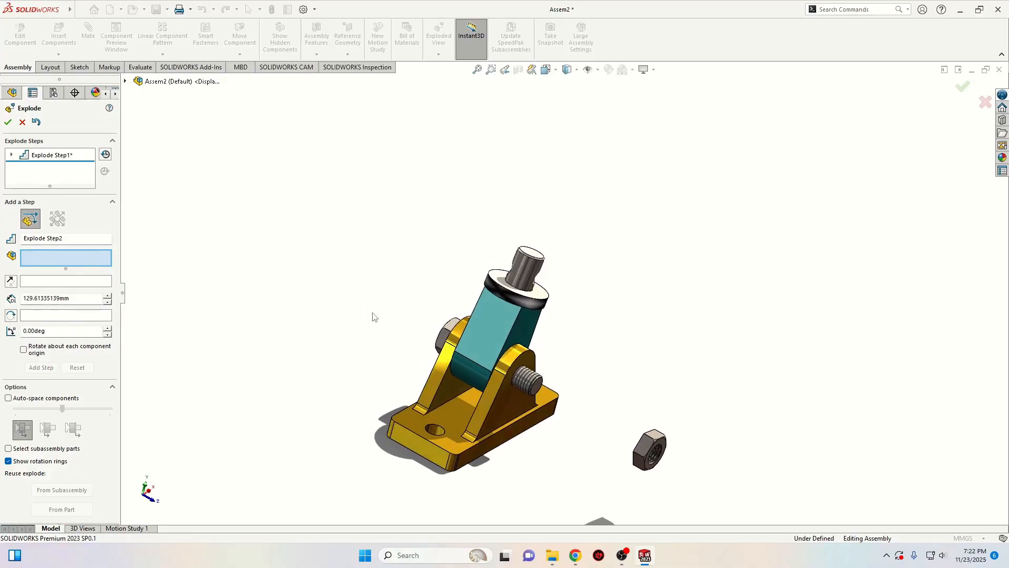
left_click(443, 338)
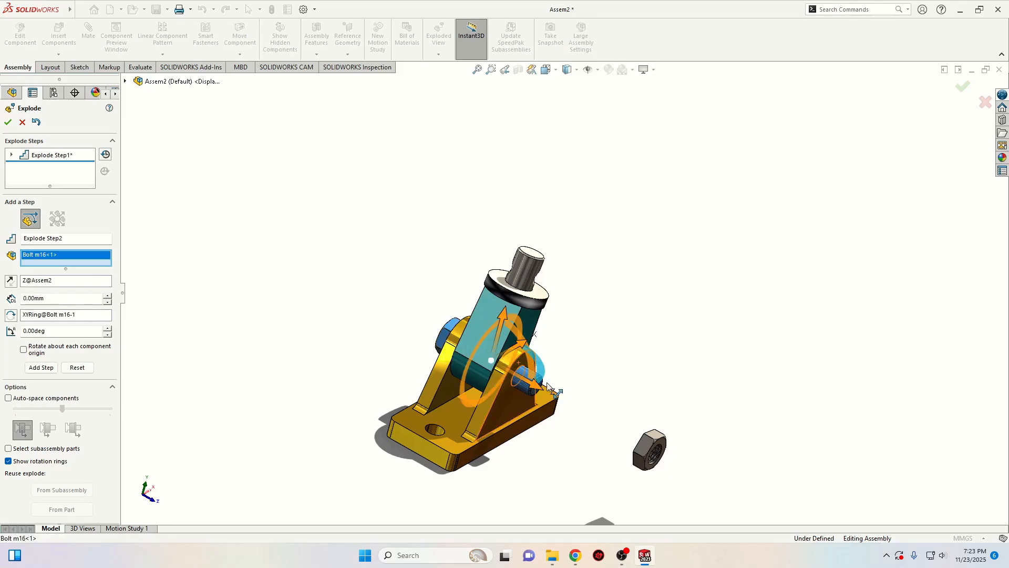
left_click_drag(539, 388, 406, 315)
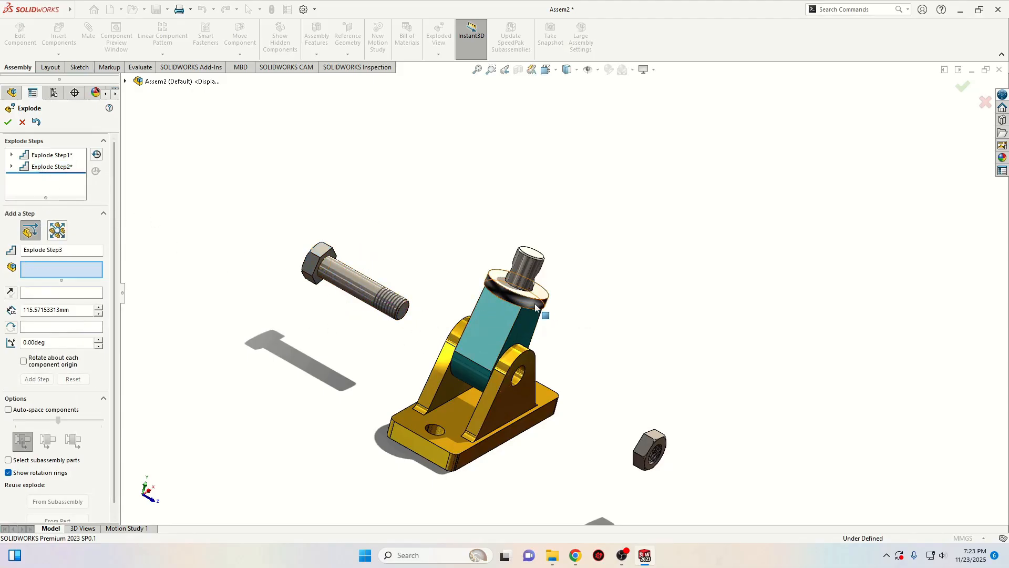
Step: Explode the lock nut about 82 mm upward along Y, off the Screw
left_click(514, 300)
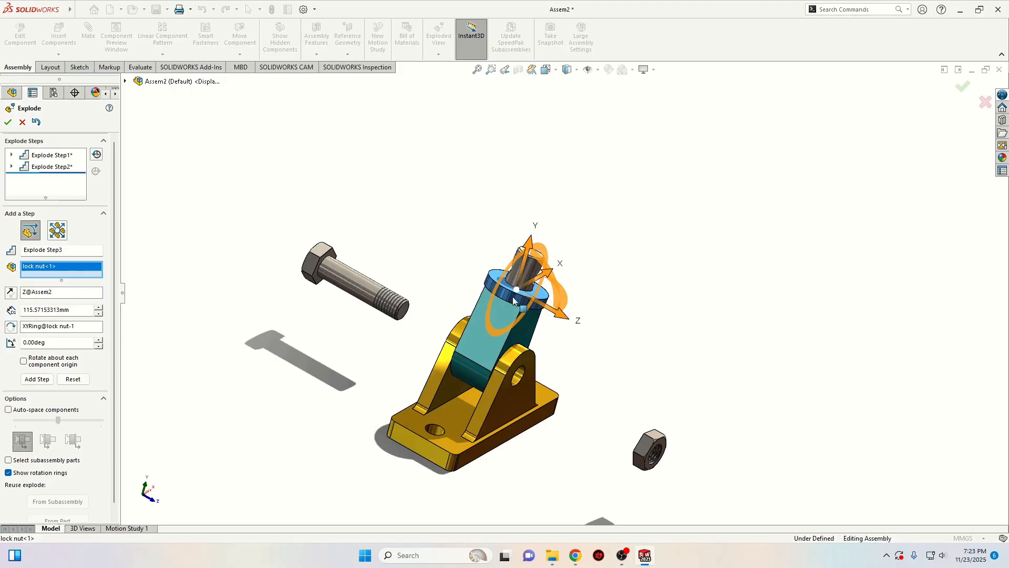
left_click_drag(522, 268, 564, 172)
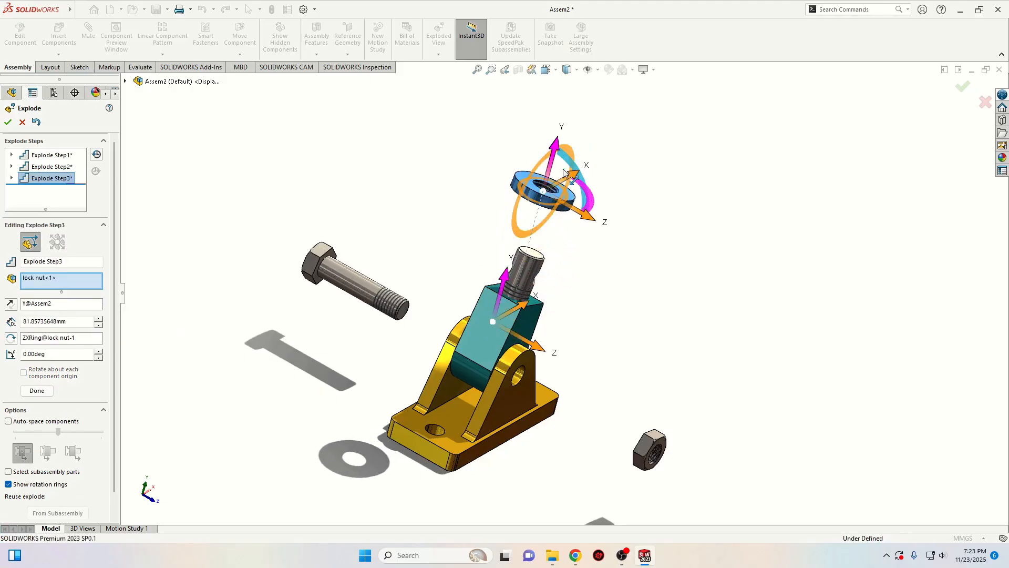
left_click(526, 174)
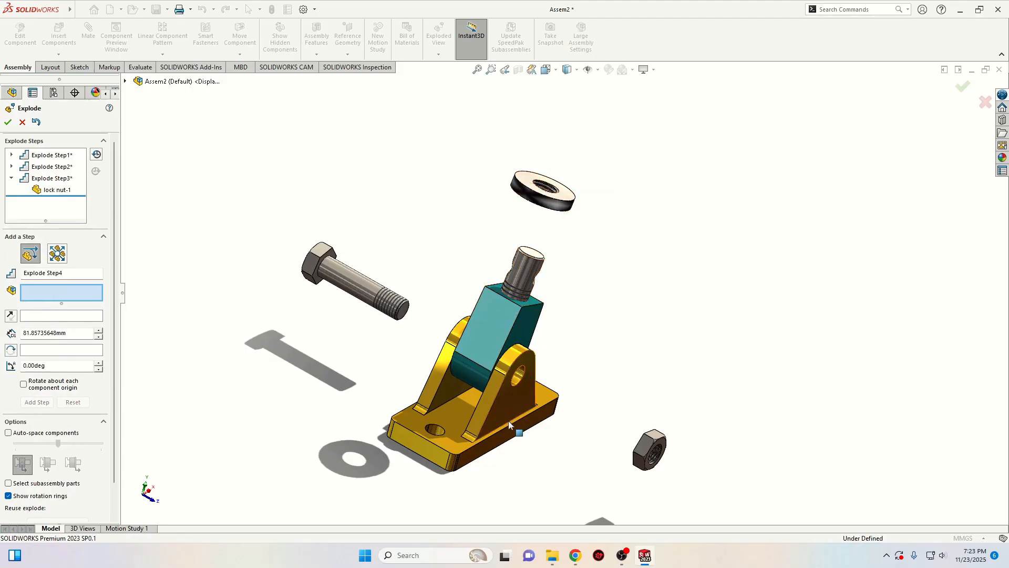
Step: Explode the Screw about 79 mm upward along Y, out of the Swival
left_click(525, 282)
left_click_drag(525, 271, 563, 178)
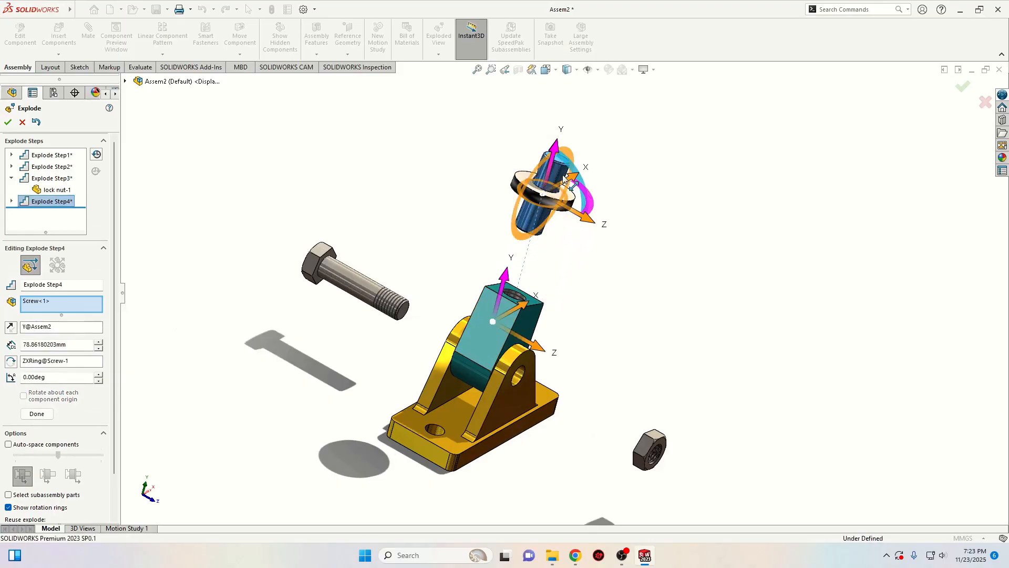
left_click(585, 327)
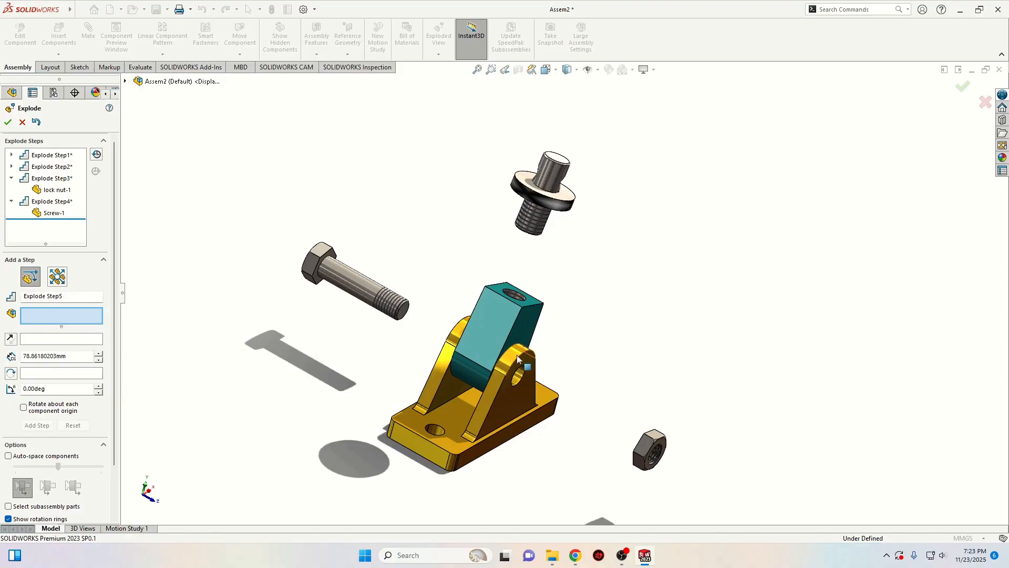
Step: Explode the Swival about 108 mm along X, out from between the Base lugs
left_click(493, 329)
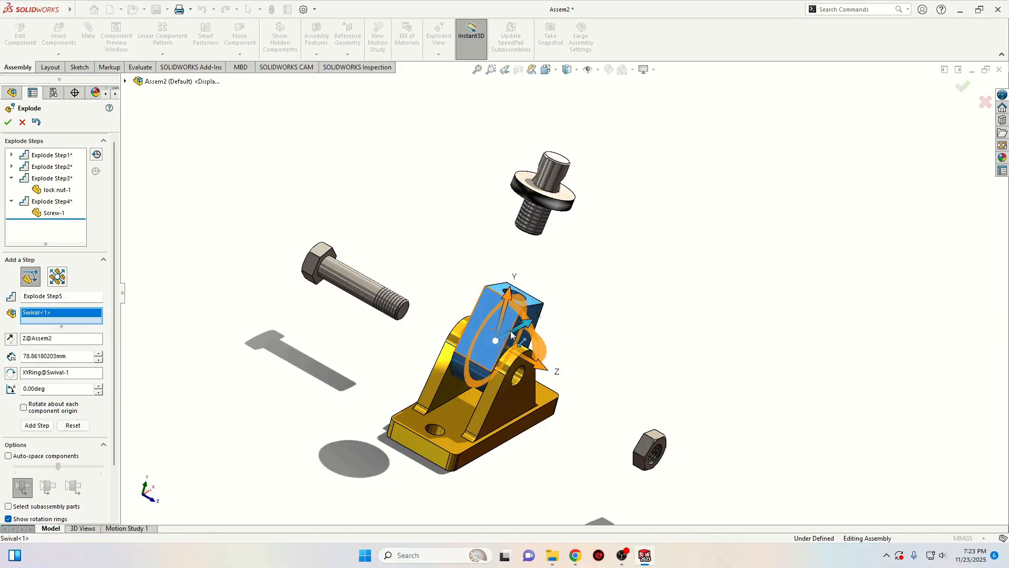
left_click_drag(510, 334, 619, 311)
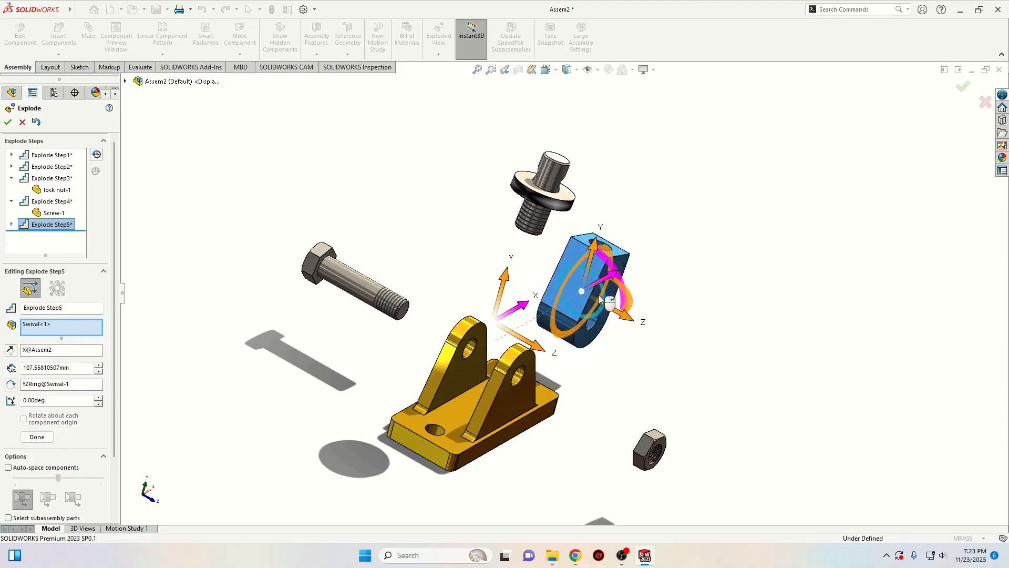
right_click(577, 363)
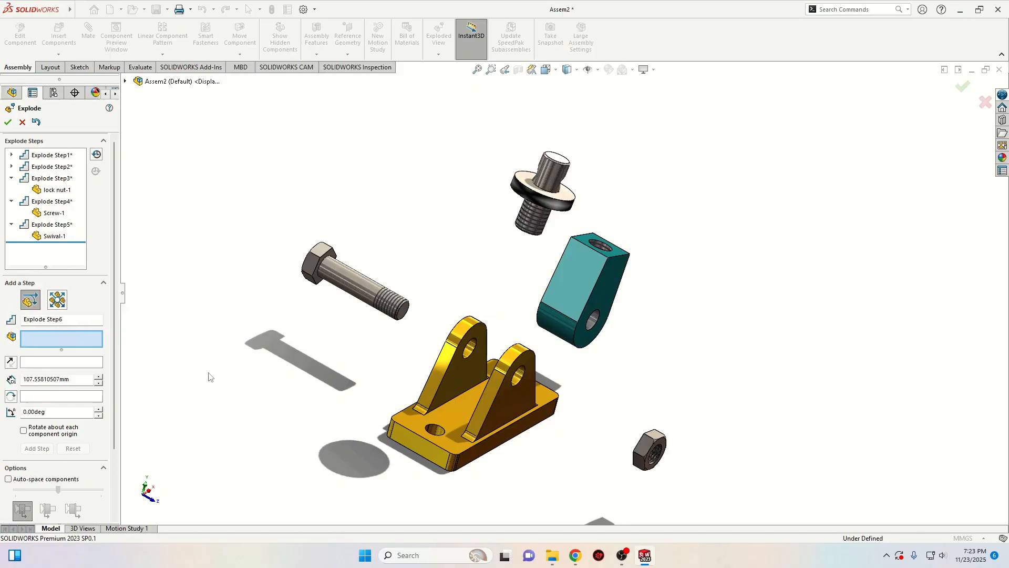
Step: Explode the Base about 74 mm along X, in the direction away from the Swival
middle_click_drag(443, 425, 423, 437)
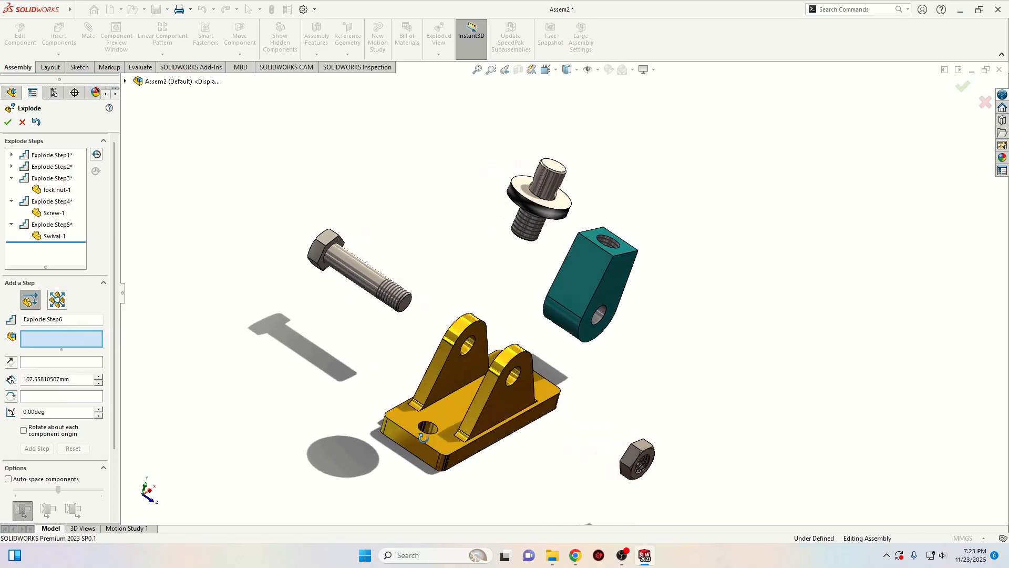
left_click(423, 438)
mouse_move(449, 383)
left_mouse_down()
mouse_move(385, 404)
mouse_move(455, 366)
left_mouse_up()
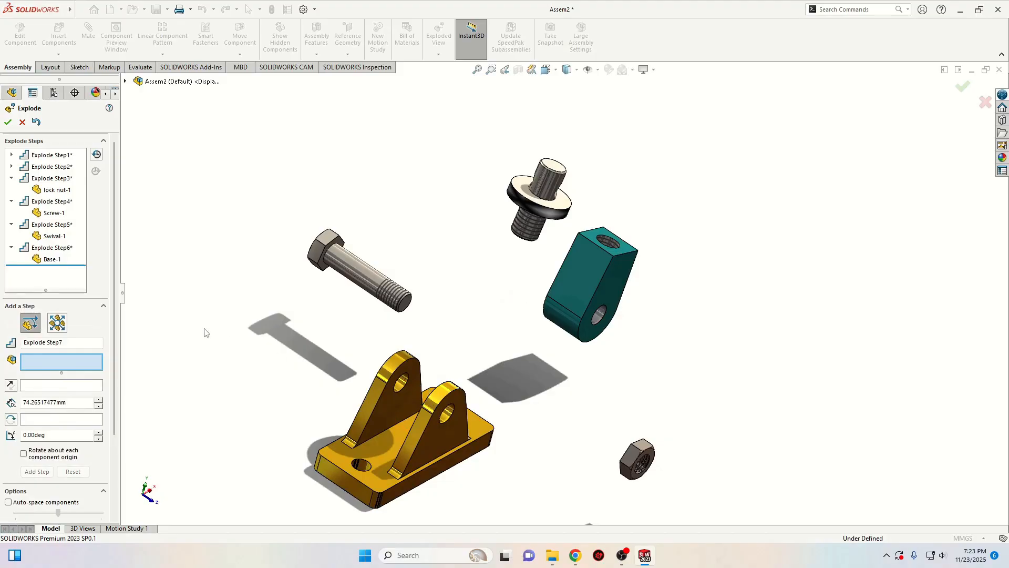
Step: Collapse the component entries under the lock nut, Screw, Swival and Base explode steps
left_click(12, 248)
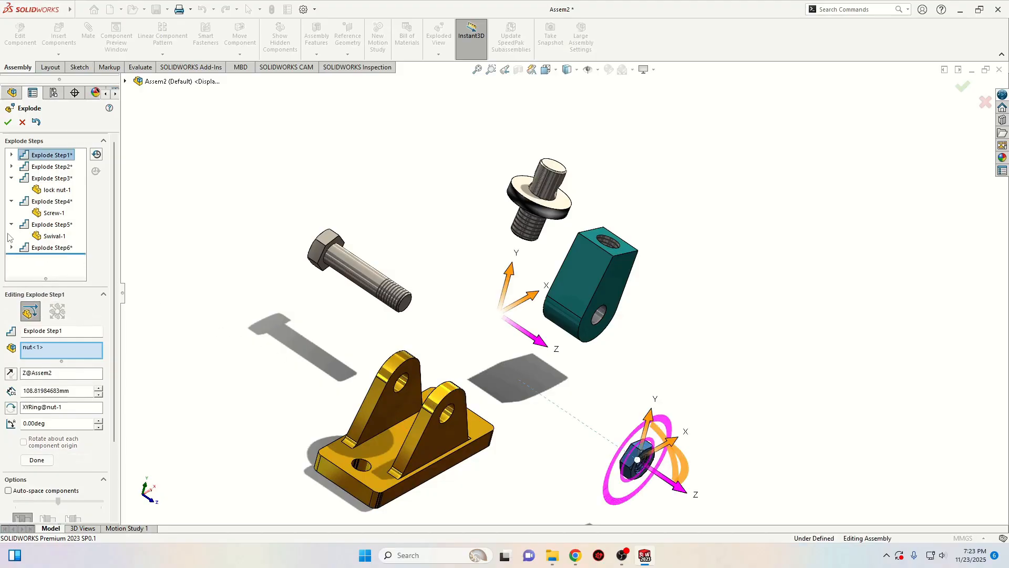
left_click(12, 224)
left_click(11, 201)
left_click(11, 178)
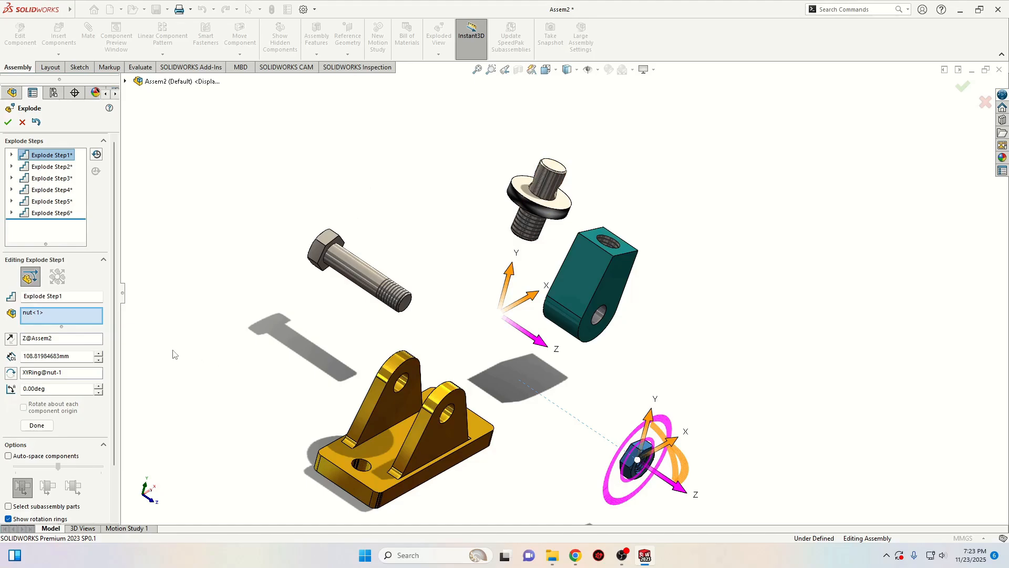
Step: Clear the component selection in the nut's explode step and finish the exploded view
right_click(54, 321)
left_click(84, 330)
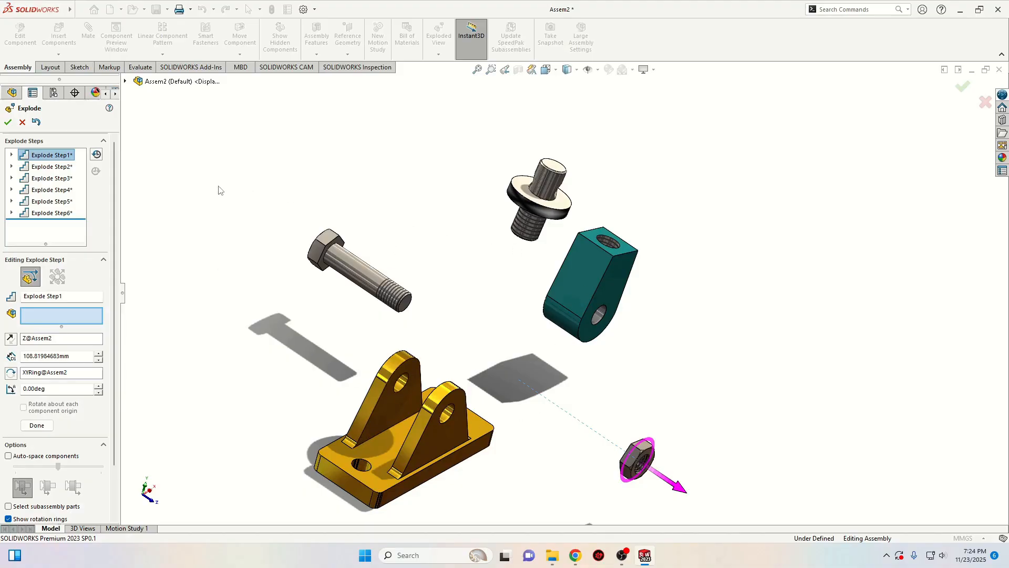
left_click(8, 122)
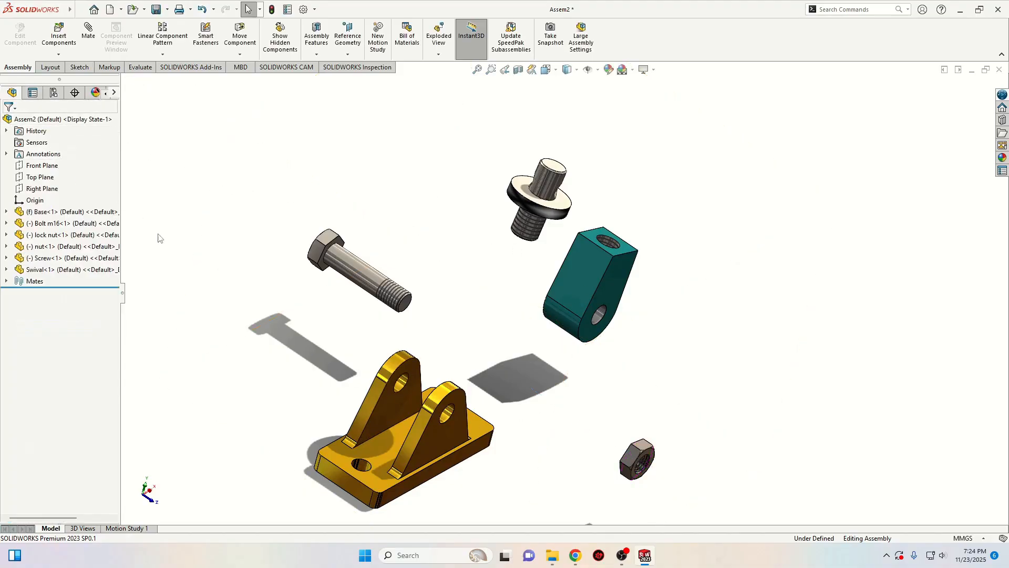
Step: Collapse the exploded assembly back to its assembled state and deselect it
middle_click_drag(316, 325, 336, 331)
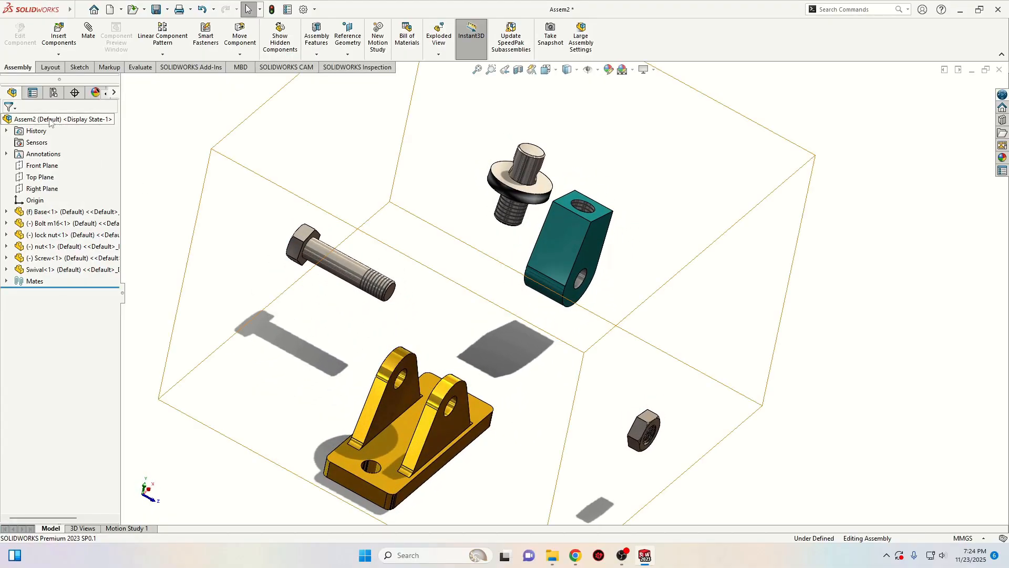
right_click(33, 121)
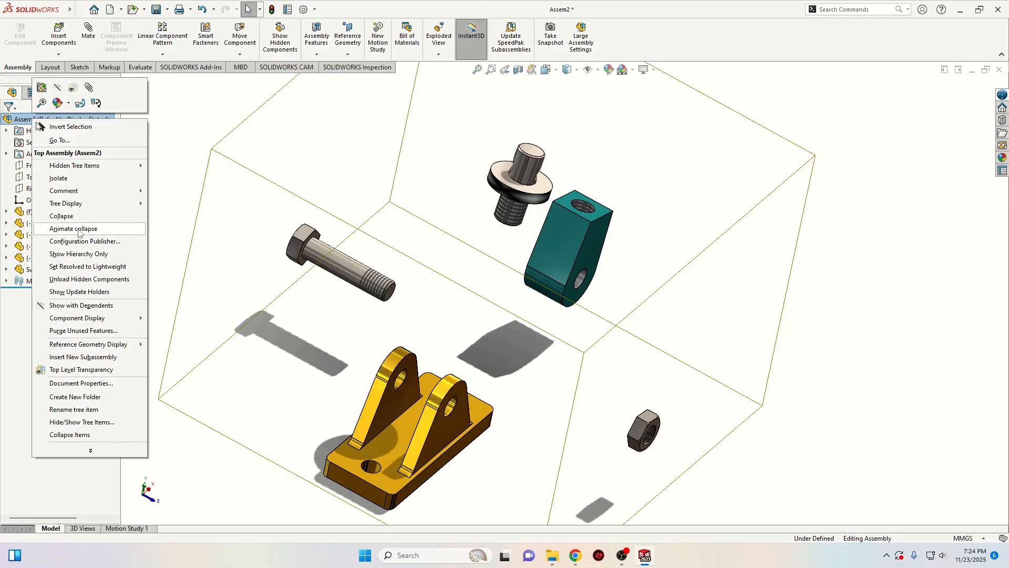
left_click(62, 217)
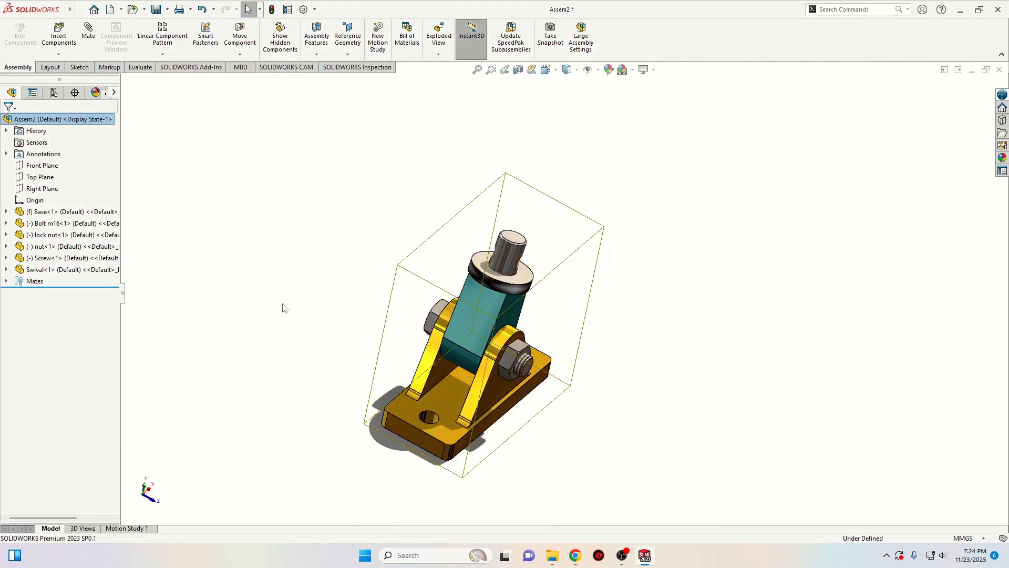
left_click(227, 315)
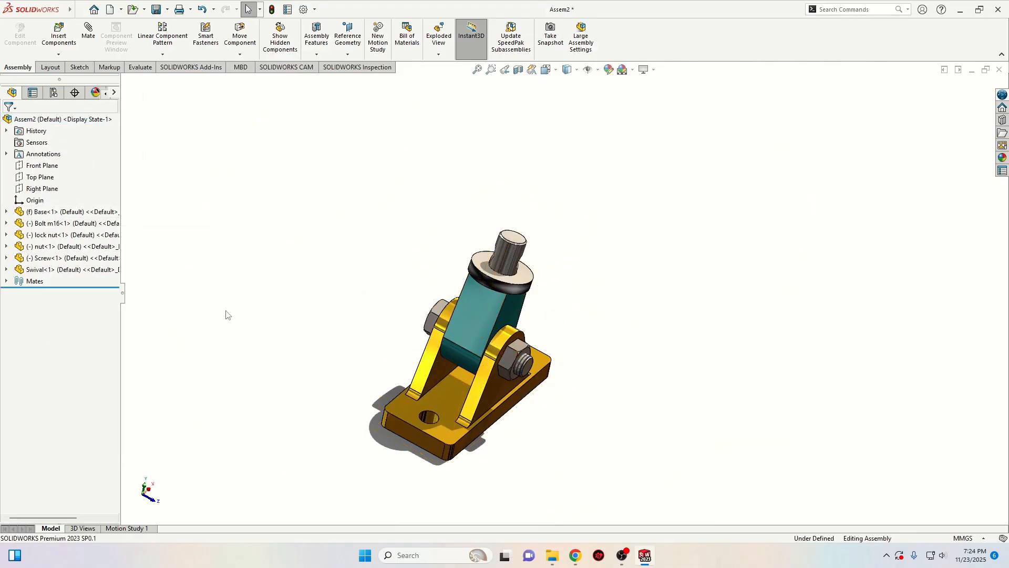
Step: Play the animated explode of the whole Assem2 assembly
middle_click_drag(242, 256, 228, 233)
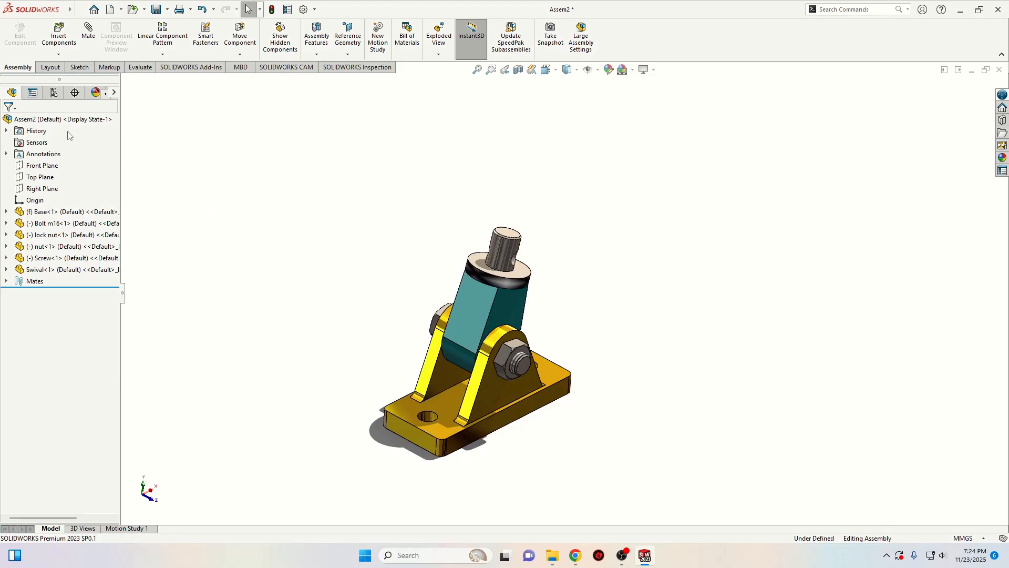
left_click(52, 120)
right_click(52, 120)
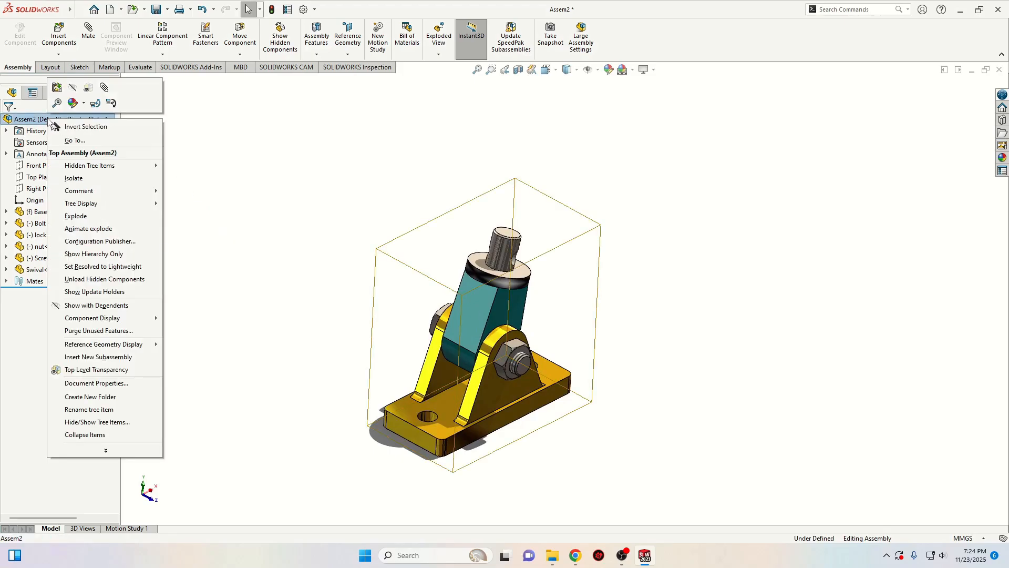
left_click(97, 229)
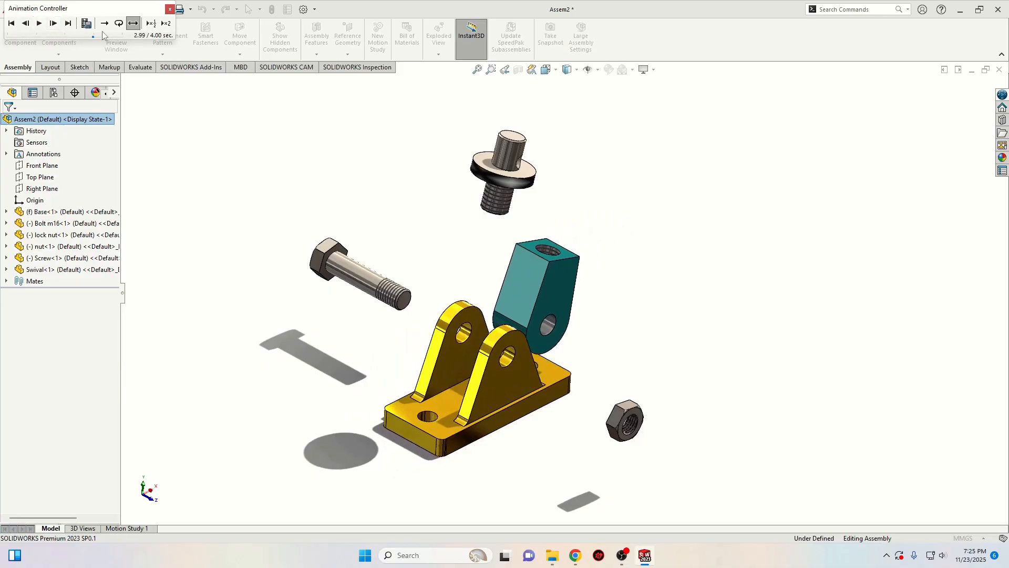
Step: Examine the file types offered for saving the explode animation and close the save dialog without saving
left_click(86, 24)
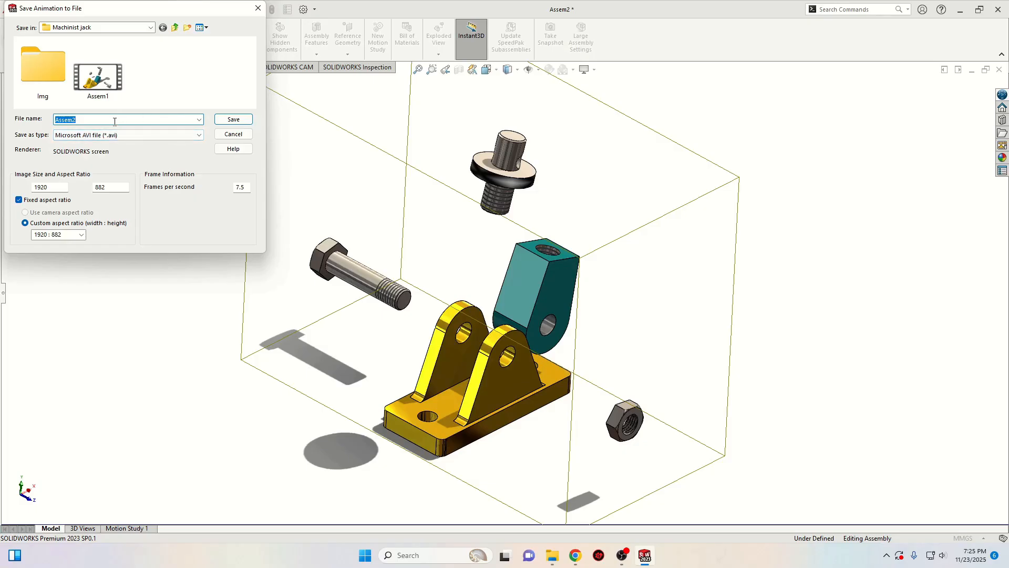
left_click(131, 136)
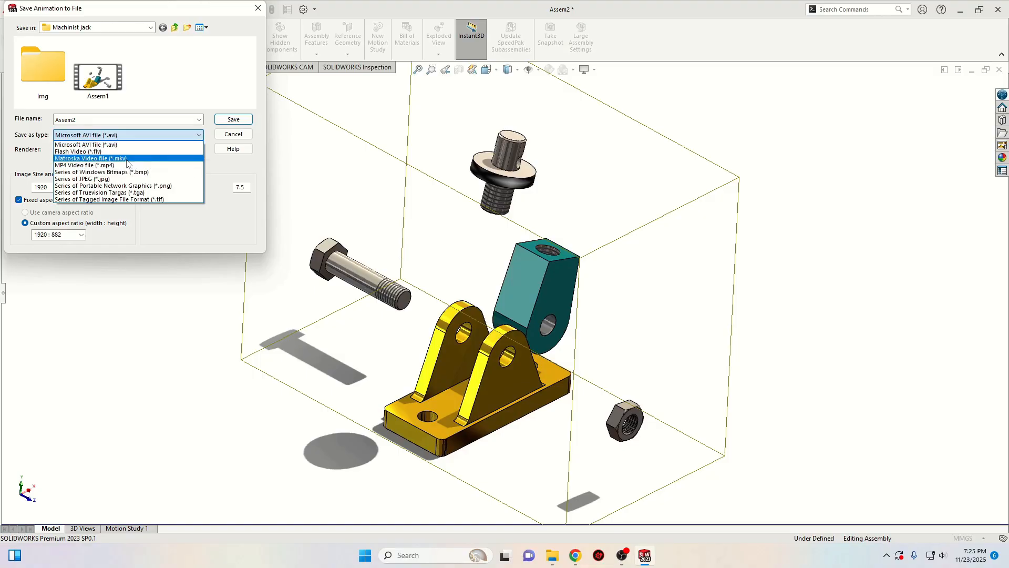
left_click(235, 97)
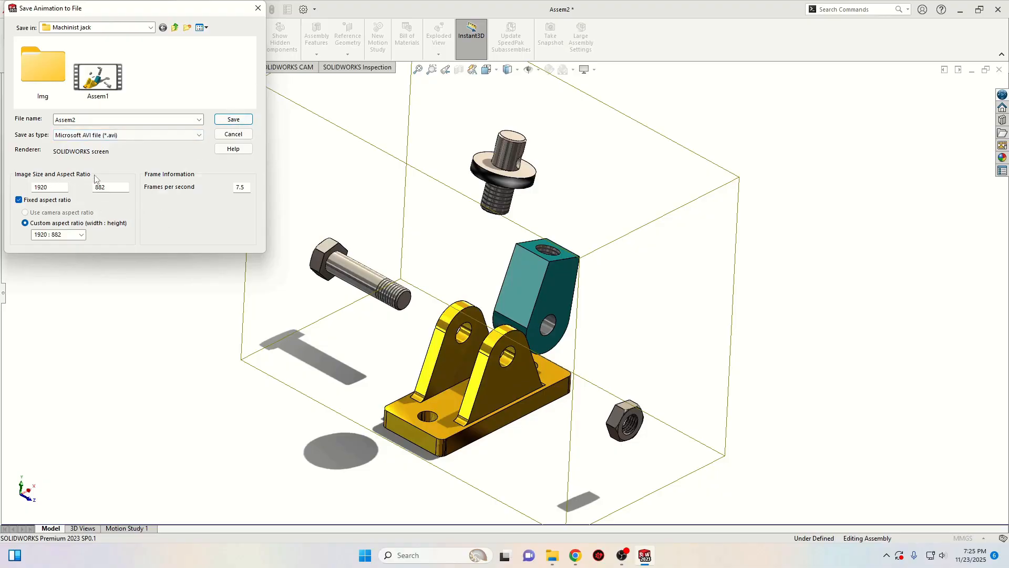
left_click(258, 9)
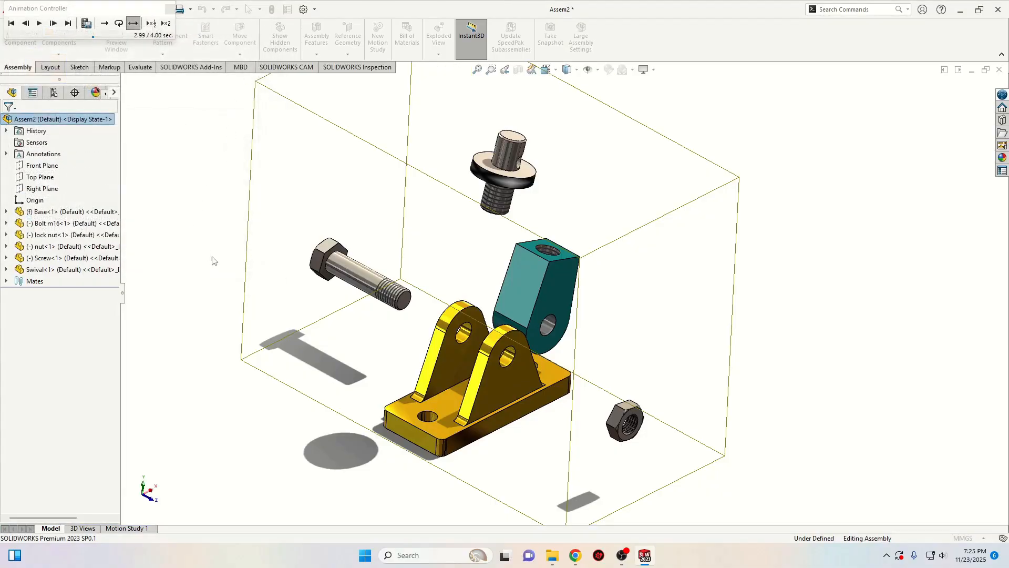